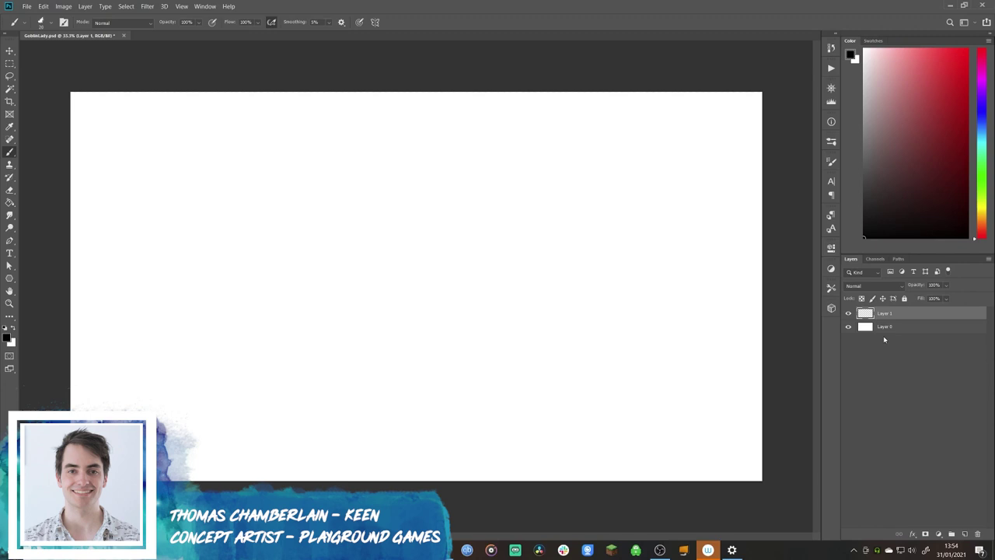
Paste the goblin character brief and enlarge it to fill most of the canvas.
key("ctrl+v")
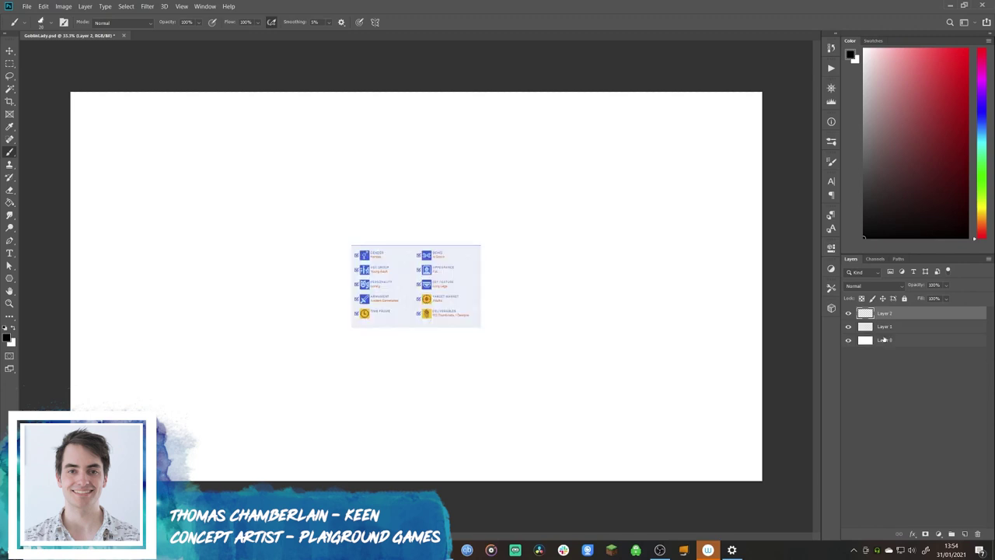
key("ctrl+t")
mouse_move(481, 245)
left_mouse_down()
mouse_move(645, 152)
mouse_move(679, 121)
left_mouse_up()
key("Return")
Blur the brief's Deliverables block with a 236-pixel Motion Blur.
key("b")
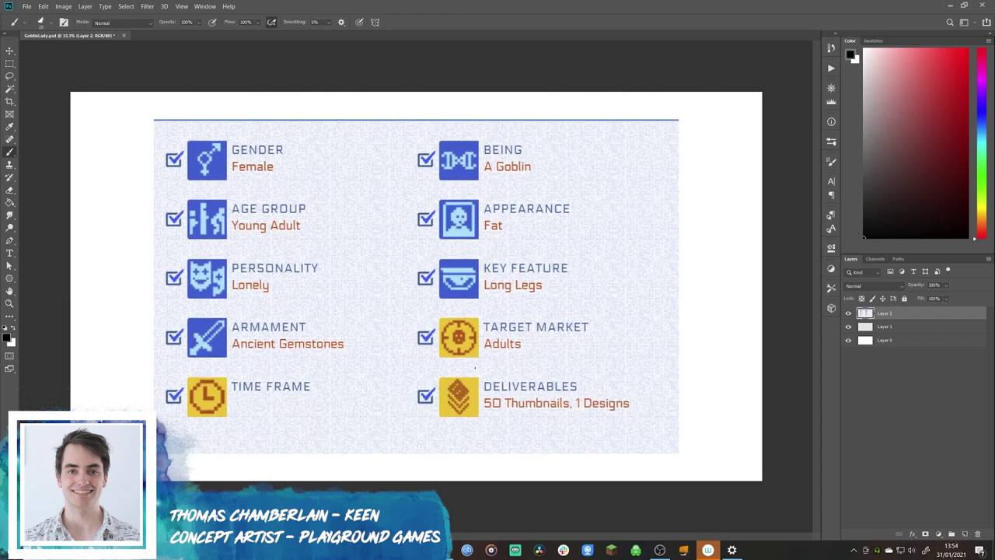
key("m")
left_click_drag(409, 366, 659, 430)
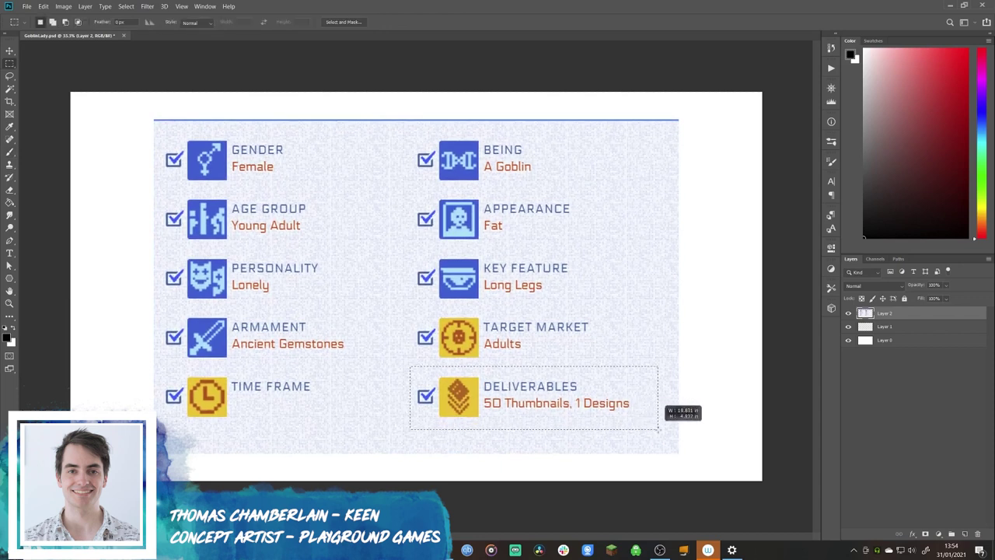
left_click(147, 6)
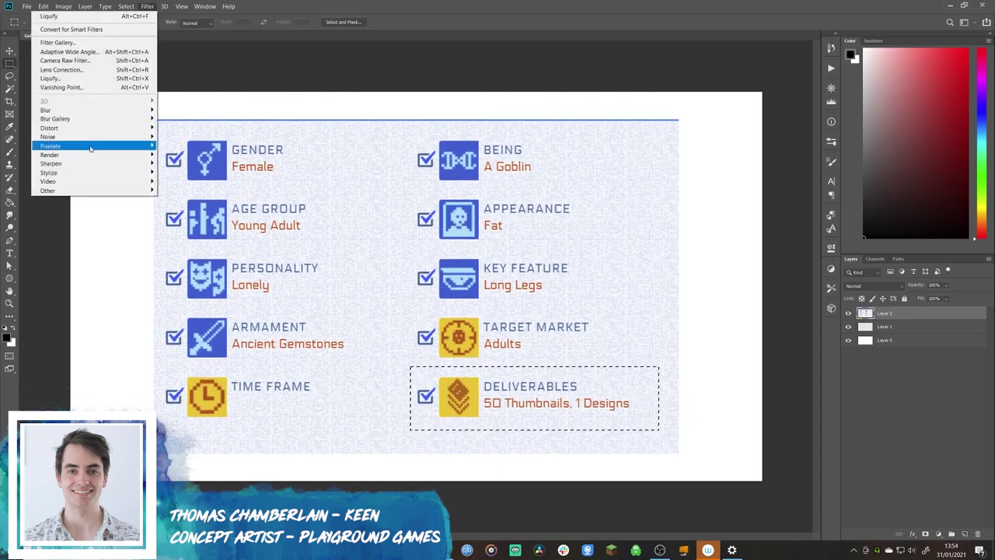
mouse_move(93, 110)
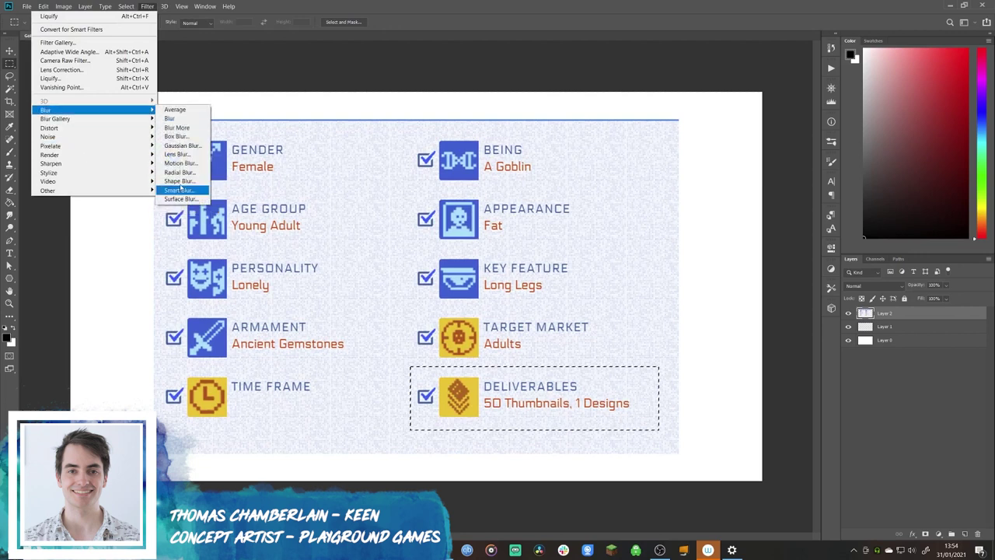
left_click(181, 163)
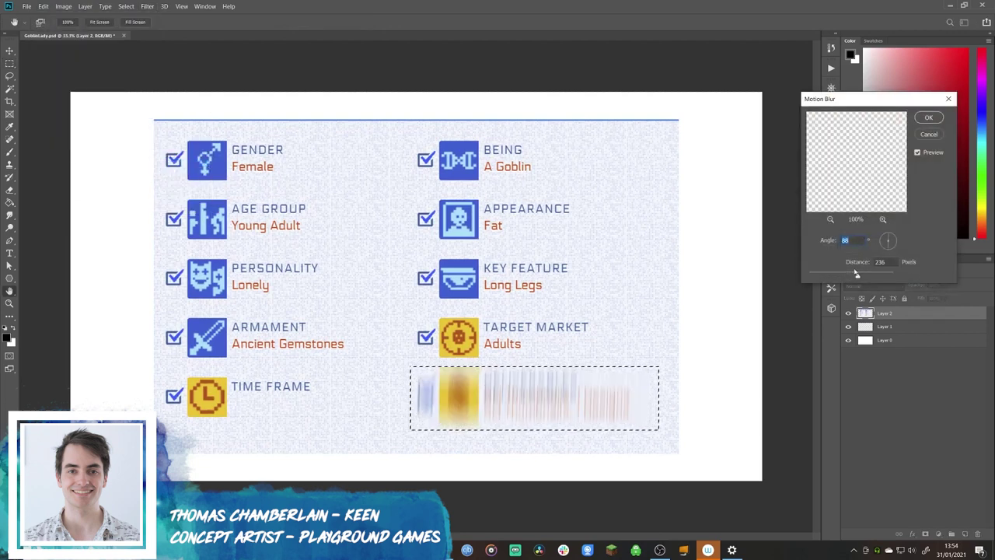
key("Return")
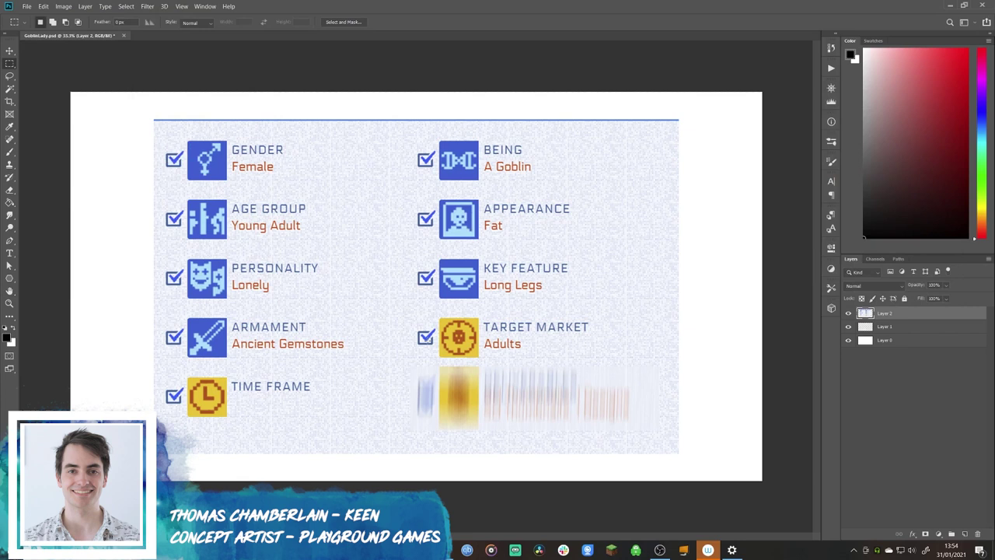
Sample blue from the Key Feature icon and brush '90 mins' under Time Frame.
key("b")
left_click(465, 268, "alt")
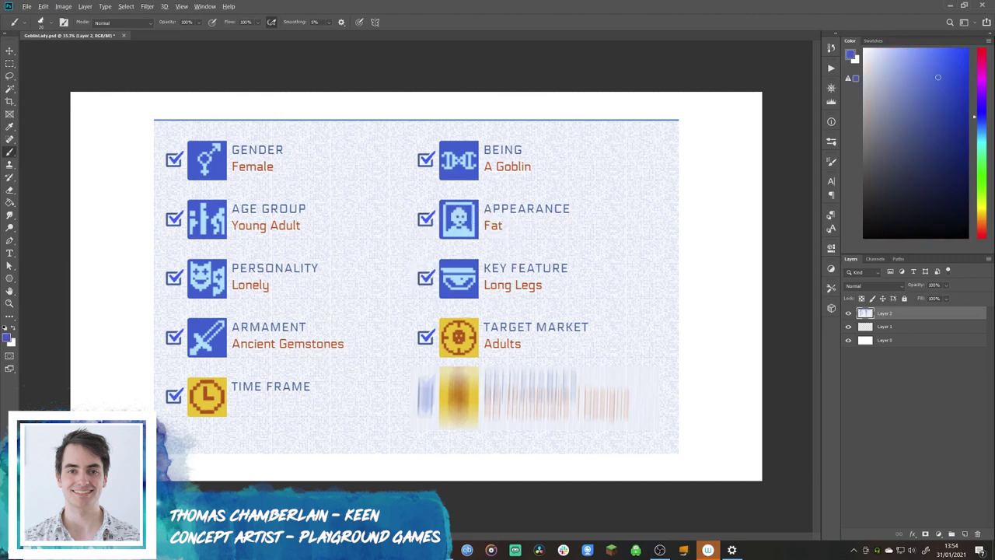
mouse_move(243, 404)
left_mouse_down()
mouse_move(247, 415)
mouse_move(259, 403)
mouse_move(300, 414)
left_mouse_up()
left_click(307, 415)
Doodle a pointed-eared, round-bodied goblin with two long legs beside BEING.
mouse_move(596, 158)
left_mouse_down()
mouse_move(608, 159)
mouse_move(589, 144)
mouse_move(611, 149)
mouse_move(593, 161)
mouse_move(616, 161)
left_mouse_up()
mouse_move(549, 134)
left_mouse_down()
mouse_move(573, 151)
mouse_move(655, 139)
mouse_move(639, 153)
left_mouse_up()
mouse_move(576, 146)
left_mouse_down()
mouse_move(630, 145)
mouse_move(583, 168)
mouse_move(612, 172)
left_mouse_up()
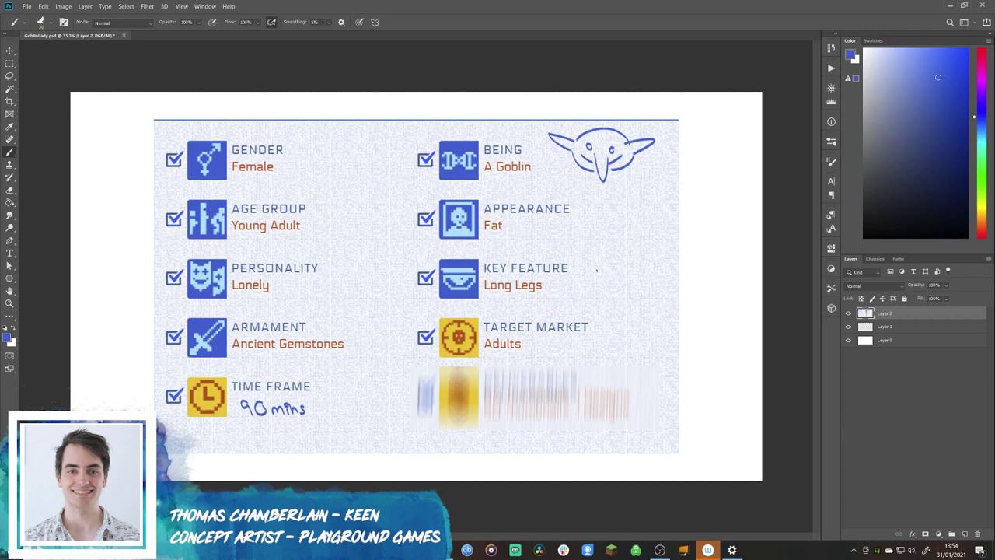
left_click_drag(575, 164, 594, 223)
mouse_move(647, 164)
left_mouse_down()
mouse_move(635, 221)
mouse_move(593, 275)
mouse_move(579, 321)
left_mouse_up()
mouse_move(604, 225)
left_mouse_down()
mouse_move(621, 319)
mouse_move(614, 226)
mouse_move(633, 220)
left_mouse_up()
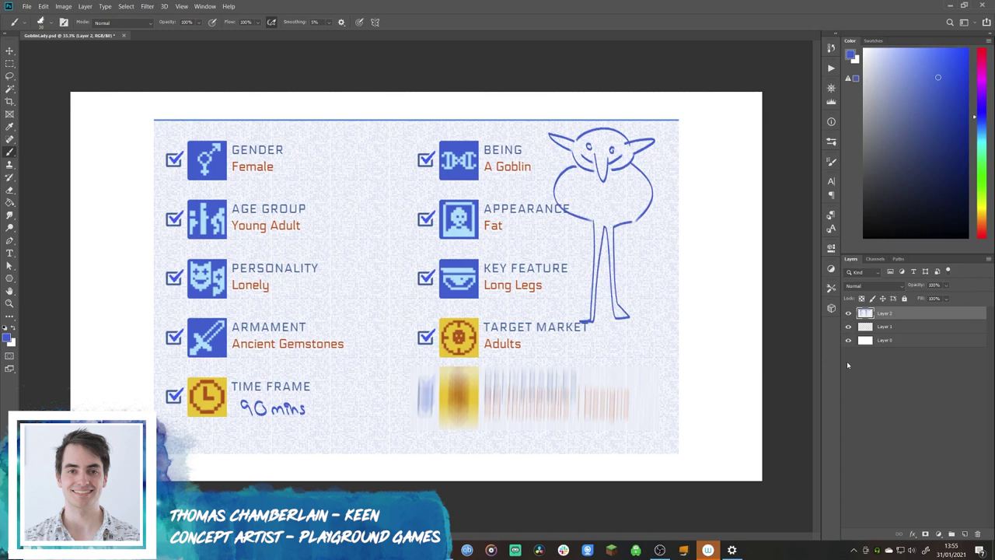
Shrink the brief layer down into the top-left corner of the canvas.
key("ctrl+t")
mouse_move(680, 454)
left_mouse_down()
mouse_move(616, 394)
mouse_move(279, 248)
mouse_move(241, 182)
mouse_move(256, 211)
mouse_move(247, 205)
left_mouse_up()
key("Return")
key("b")
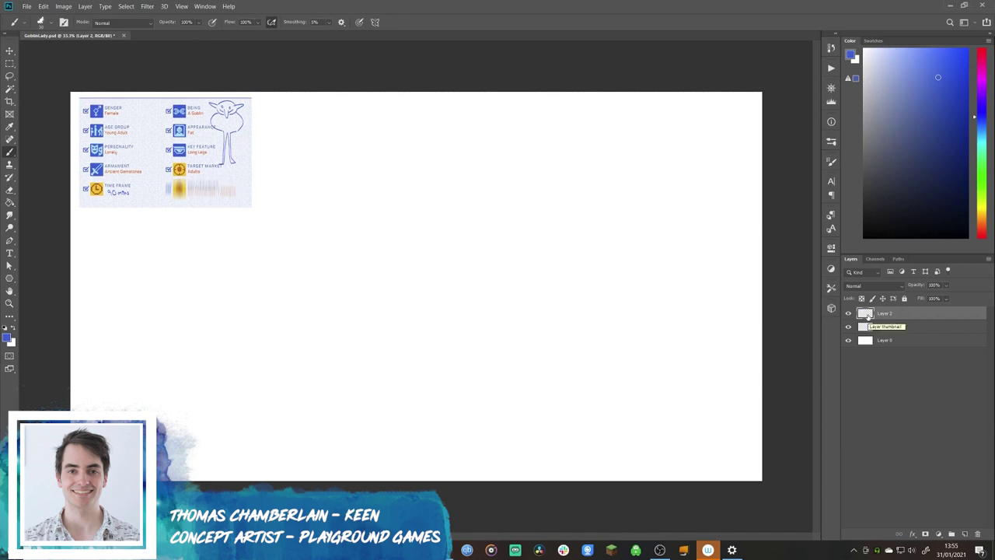
Set the paint colour to black and move Layer 1 to the top of the stack.
key("d")
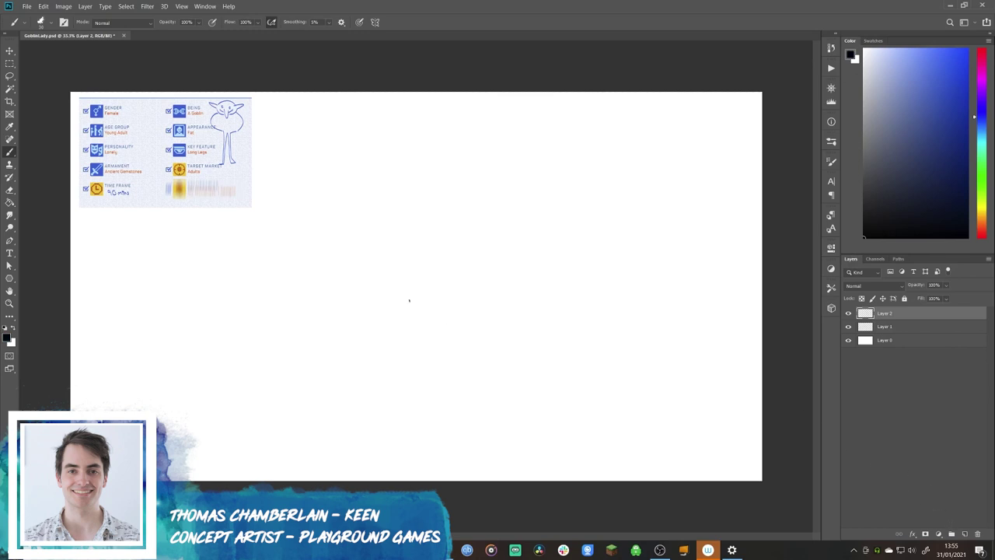
right_click(433, 338)
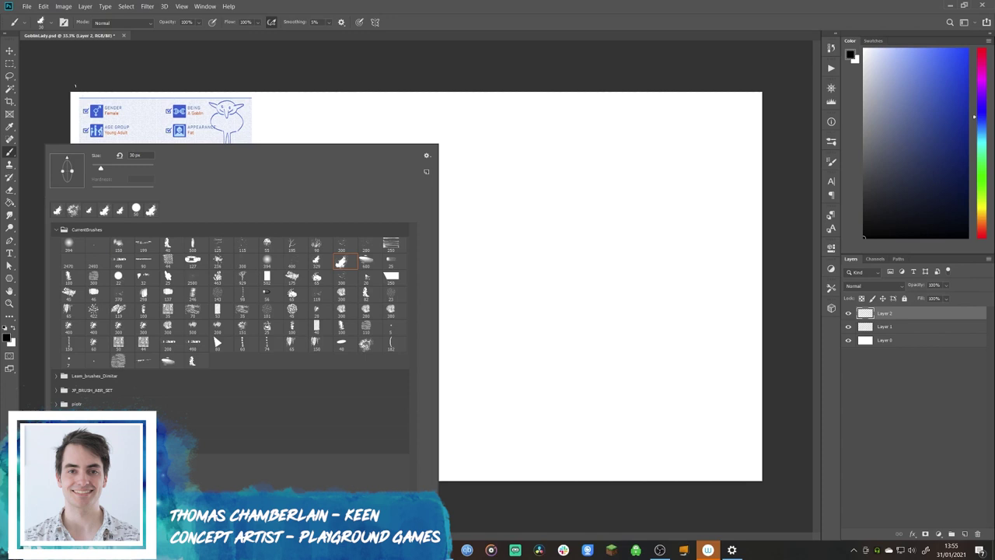
key("Return")
left_click(882, 340)
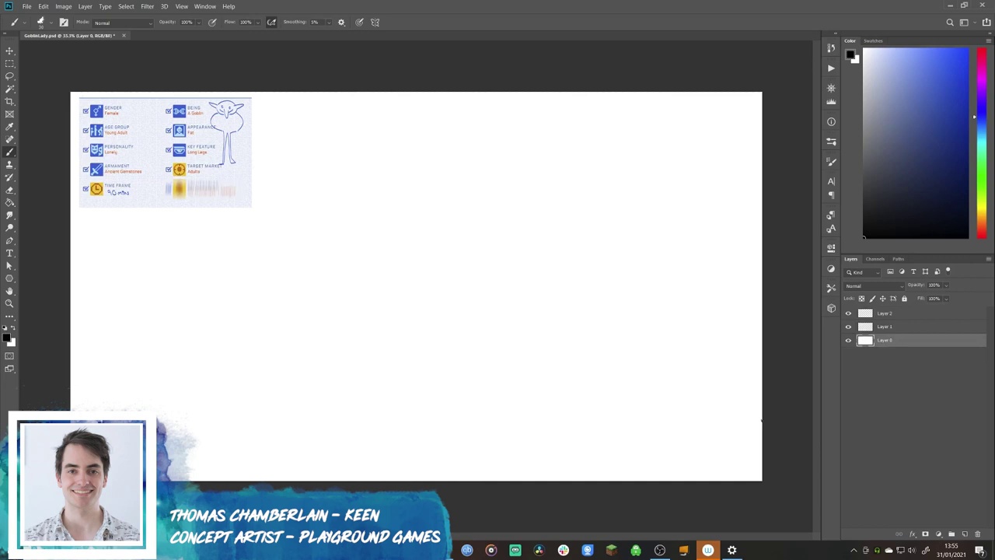
left_click(859, 313)
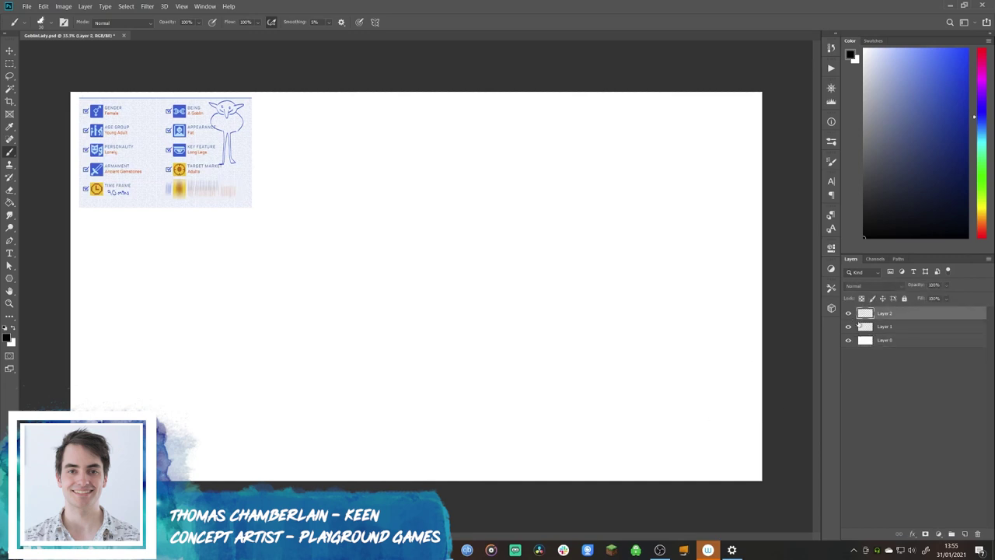
left_click(859, 325)
left_click_drag(887, 322, 885, 309)
Pick a hard round brush and switch to full-screen view mode.
right_click(82, 144)
left_click(134, 246)
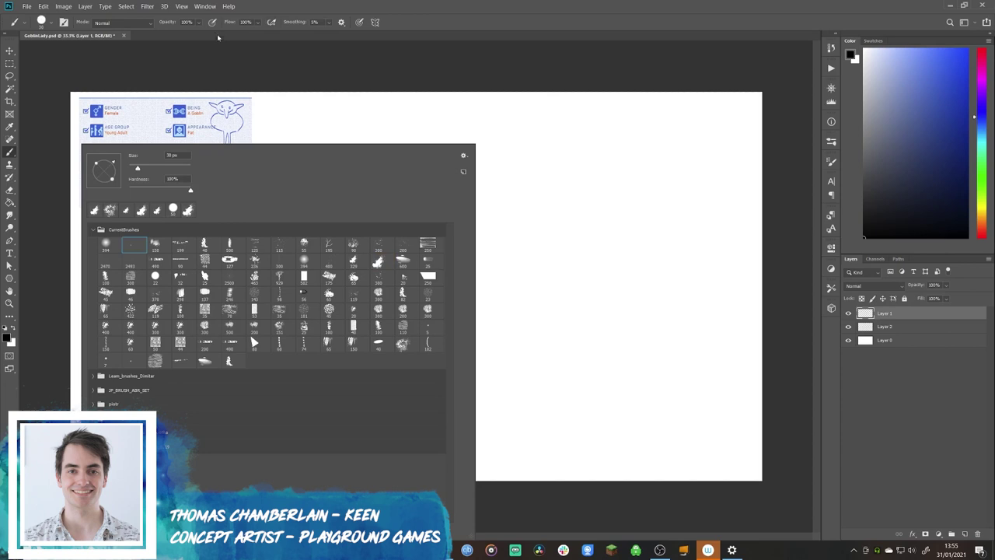
left_click(217, 37)
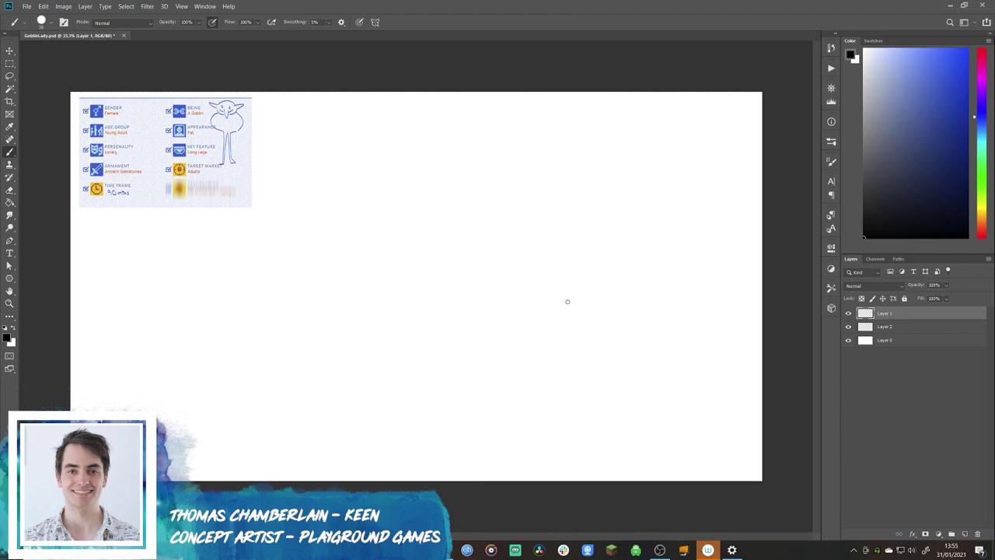
key("f")
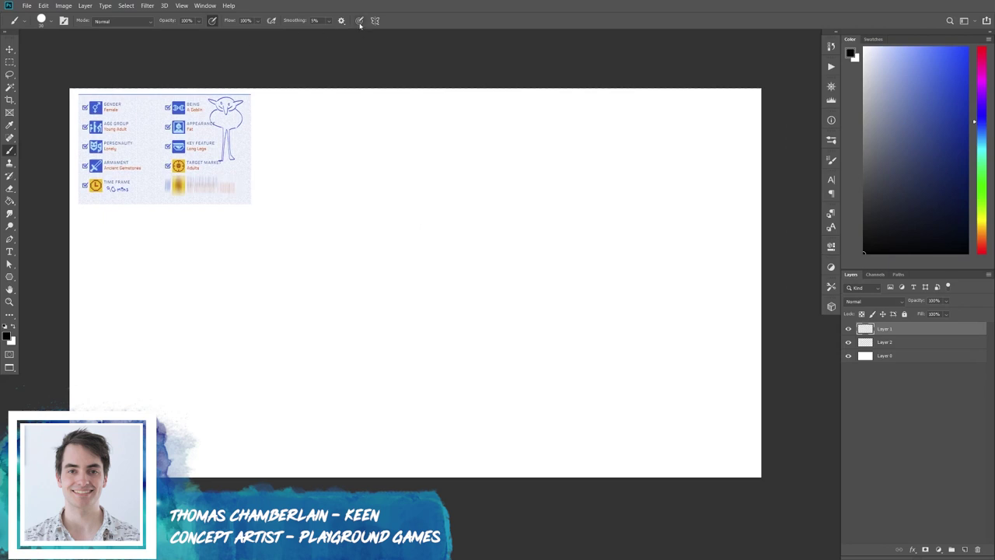
scroll(403, 251, "up", 3)
Brush a long ground line and a round-bodied goblin with thin legs, feet and back contour.
left_click_drag(455, 306, 532, 320)
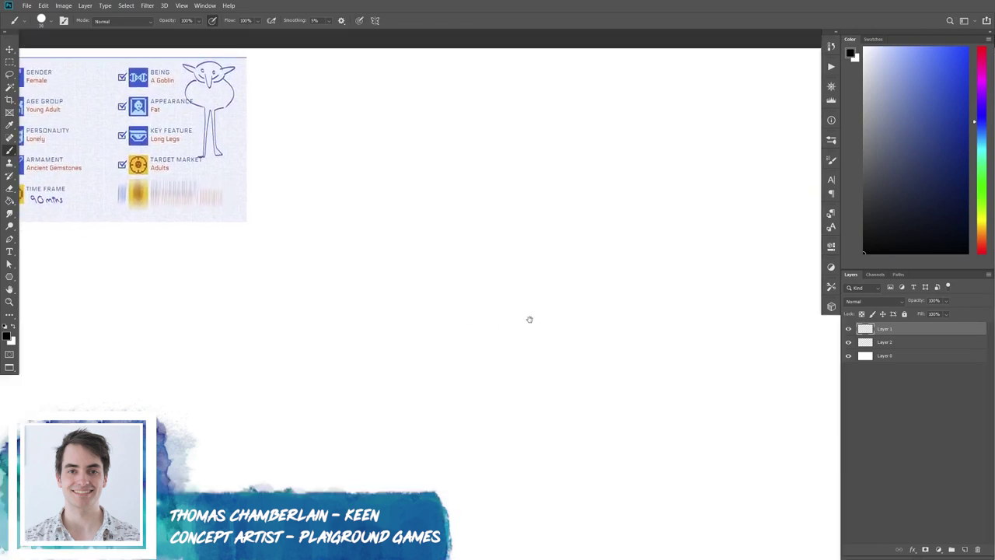
left_click_drag(207, 286, 678, 286)
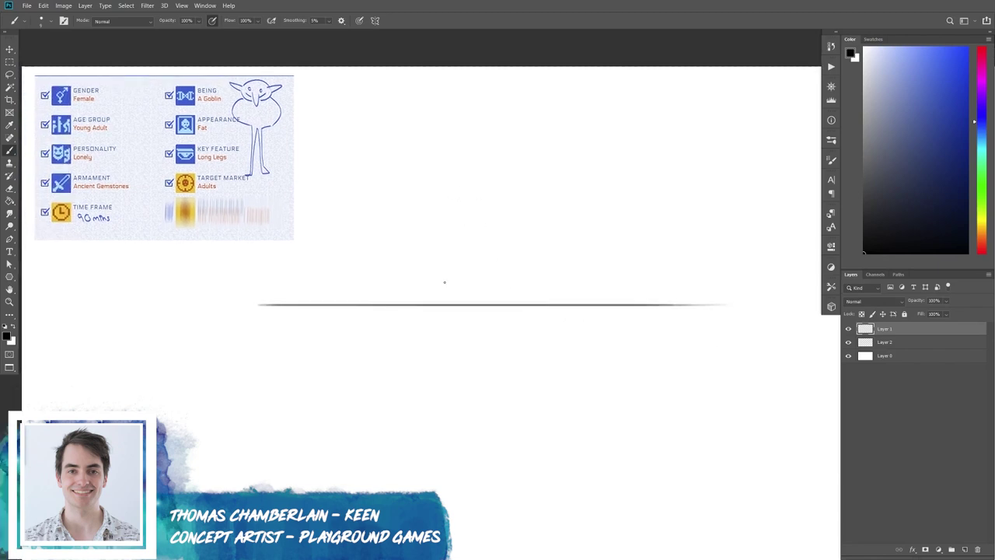
mouse_move(446, 184)
left_mouse_down()
mouse_move(477, 195)
mouse_move(440, 179)
mouse_move(465, 167)
mouse_move(440, 163)
mouse_move(473, 164)
left_mouse_up()
mouse_move(426, 228)
left_mouse_down()
mouse_move(441, 235)
mouse_move(450, 305)
mouse_move(445, 234)
mouse_move(472, 304)
left_mouse_up()
left_click_drag(467, 230, 477, 304)
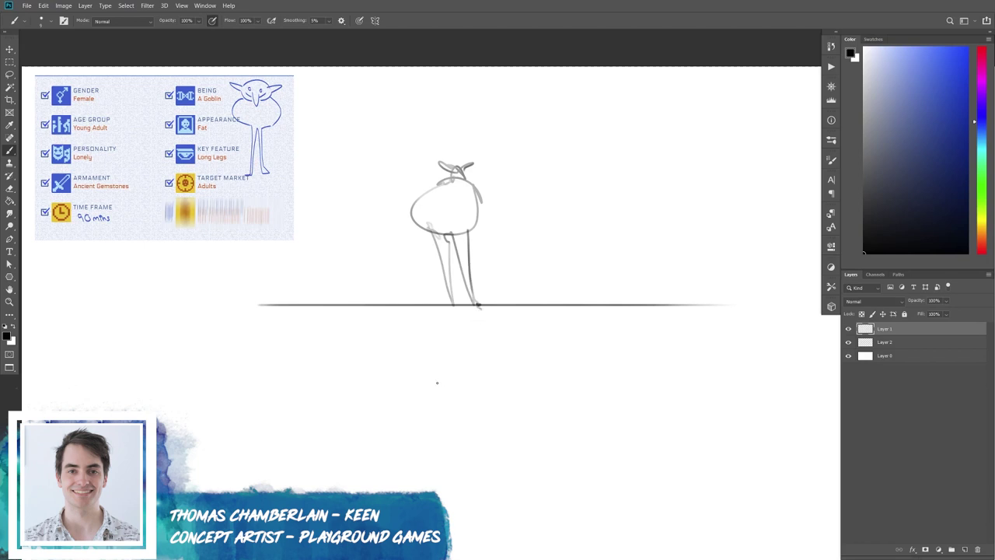
left_click_drag(449, 300, 442, 304)
left_click_drag(488, 309, 431, 335)
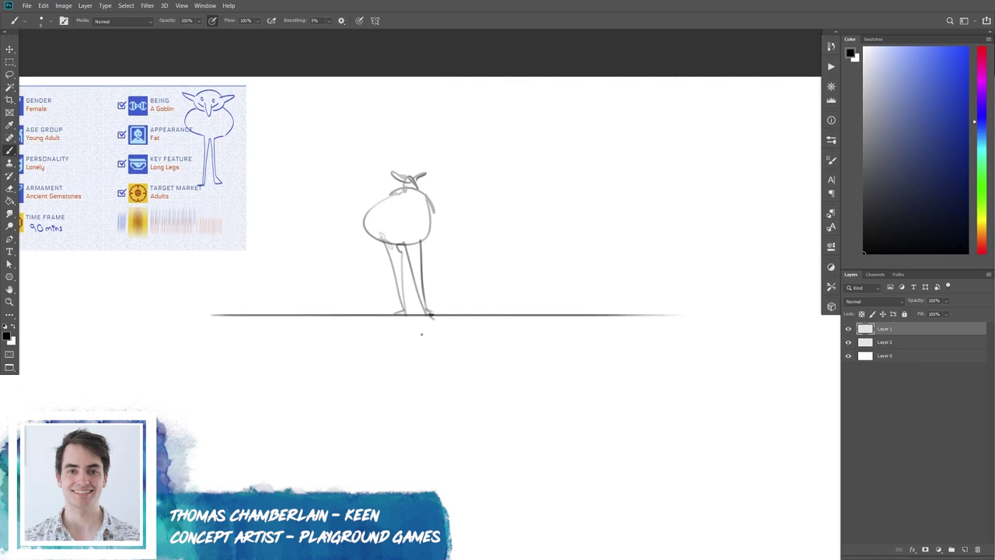
left_click_drag(458, 249, 438, 251)
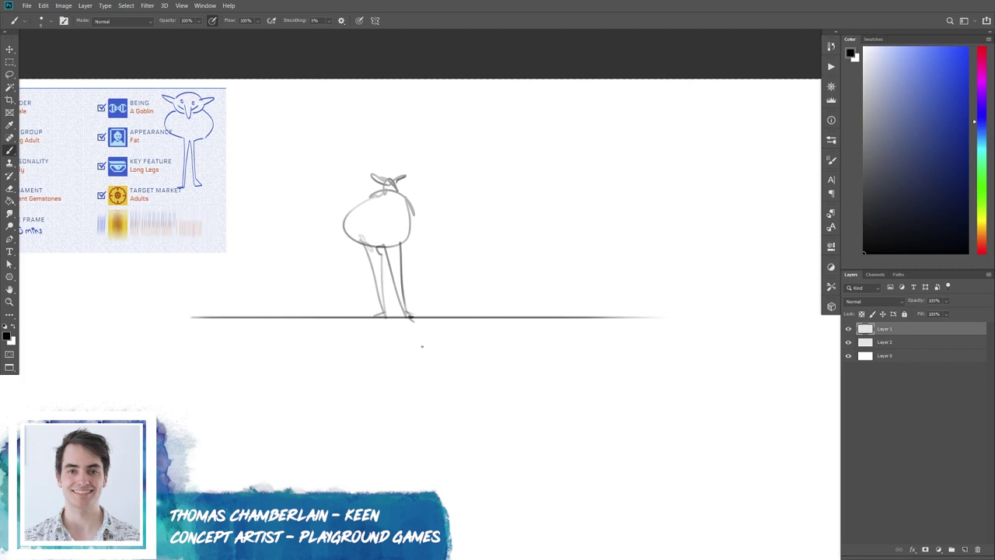
left_click_drag(411, 206, 418, 245)
Add the goblin's left arm, right hand and an inner-leg mark.
left_click_drag(357, 196, 336, 203)
left_click_drag(412, 222, 410, 230)
left_click_drag(328, 276, 421, 267)
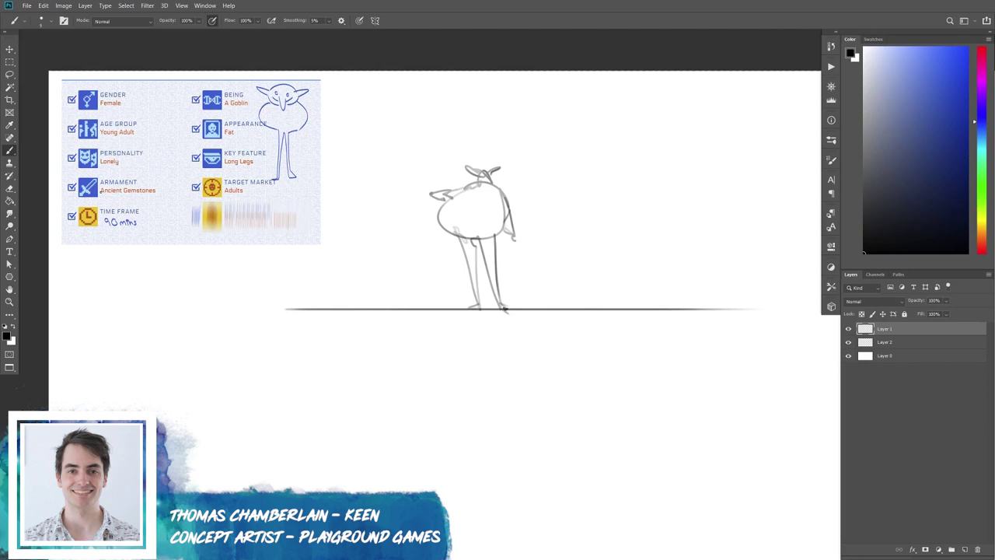
left_click_drag(477, 241, 479, 252)
left_click_drag(506, 268, 473, 277)
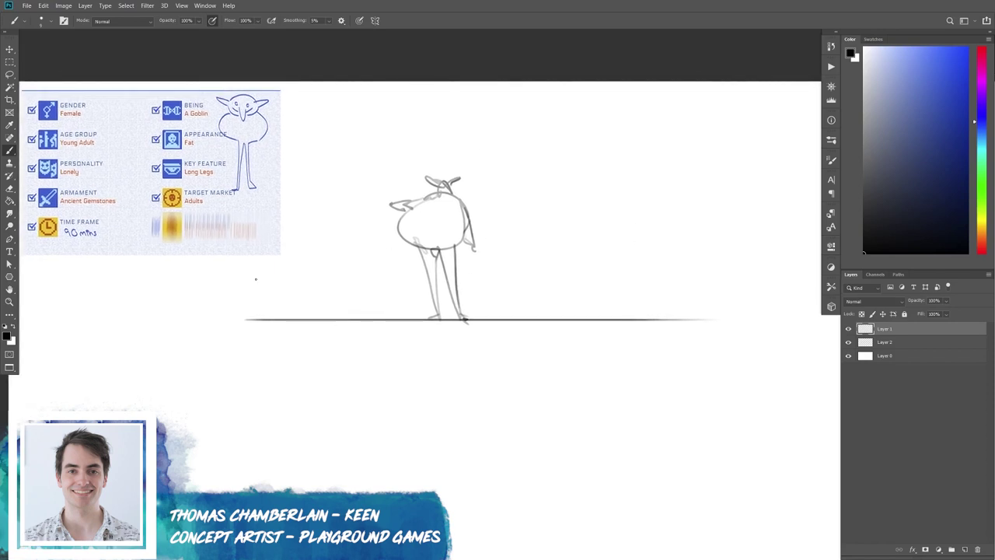
Circle the Appearance, BEING and Key Feature entries on the brief, then undo the circles.
left_click_drag(171, 122, 178, 123)
left_click_drag(173, 88, 177, 90)
key("ctrl+z")
key("ctrl+shift+z")
key("ctrl+z")
key("ctrl+z")
mouse_move(238, 128)
left_mouse_down()
mouse_move(146, 141)
mouse_move(214, 125)
left_mouse_up()
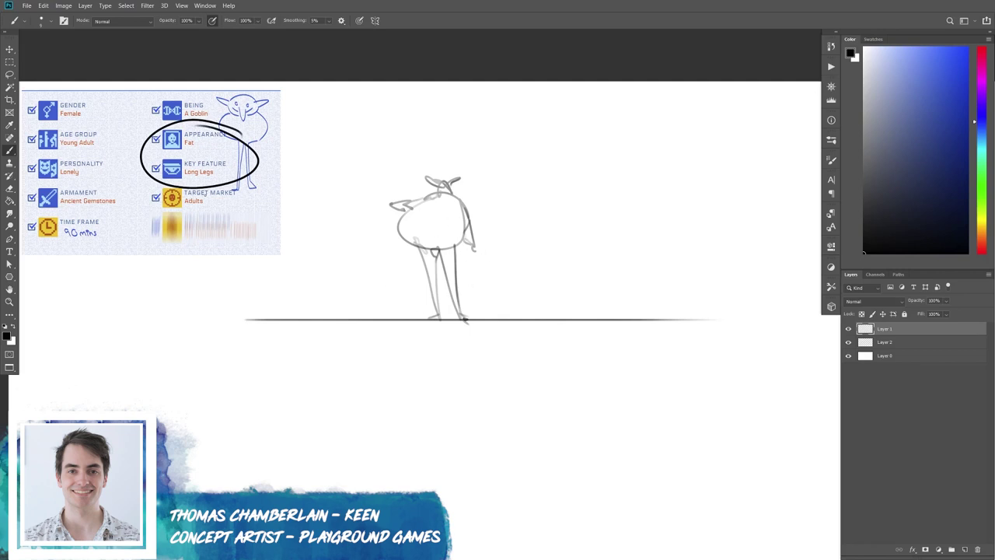
key("ctrl+z")
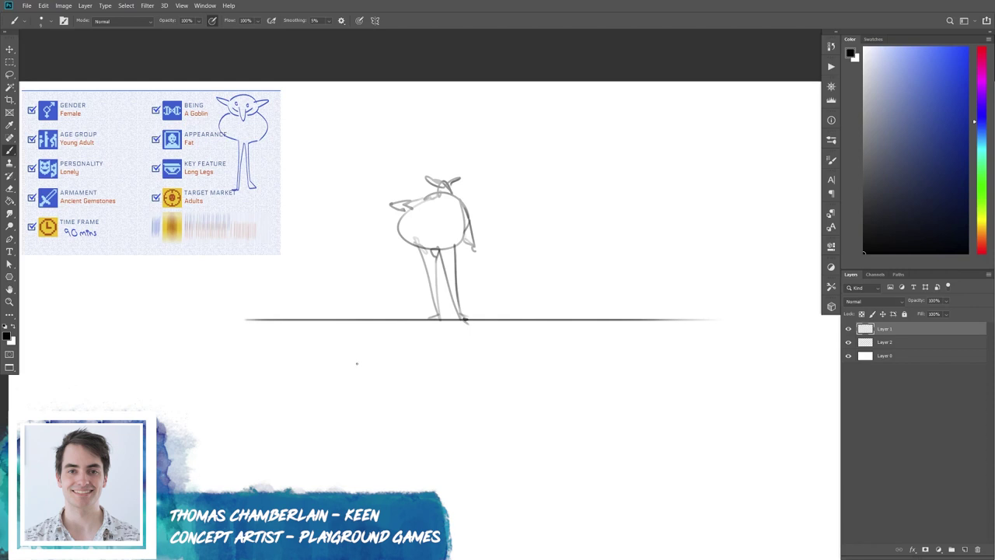
scroll(451, 398, "right", 3)
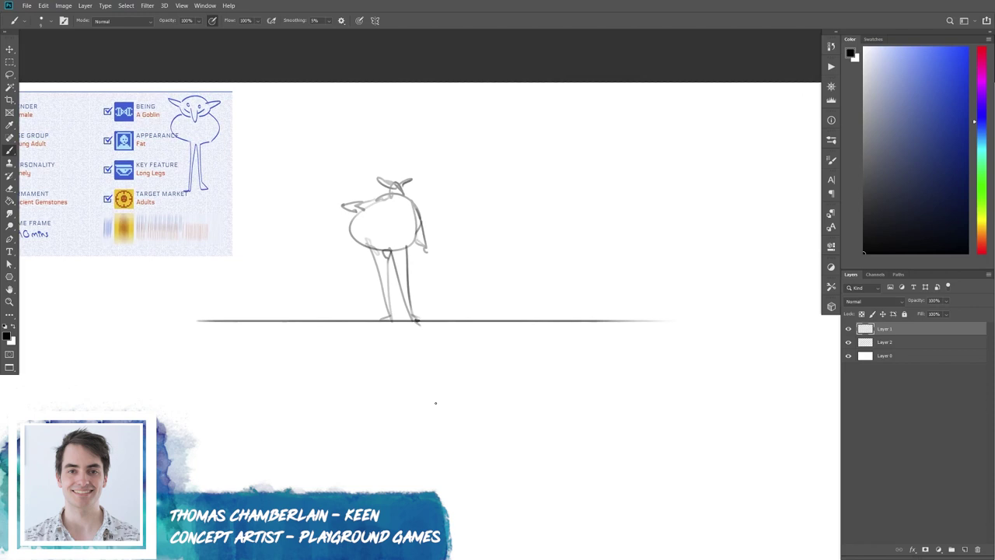
scroll(406, 210, "right", 3)
scroll(425, 211, "down", 1)
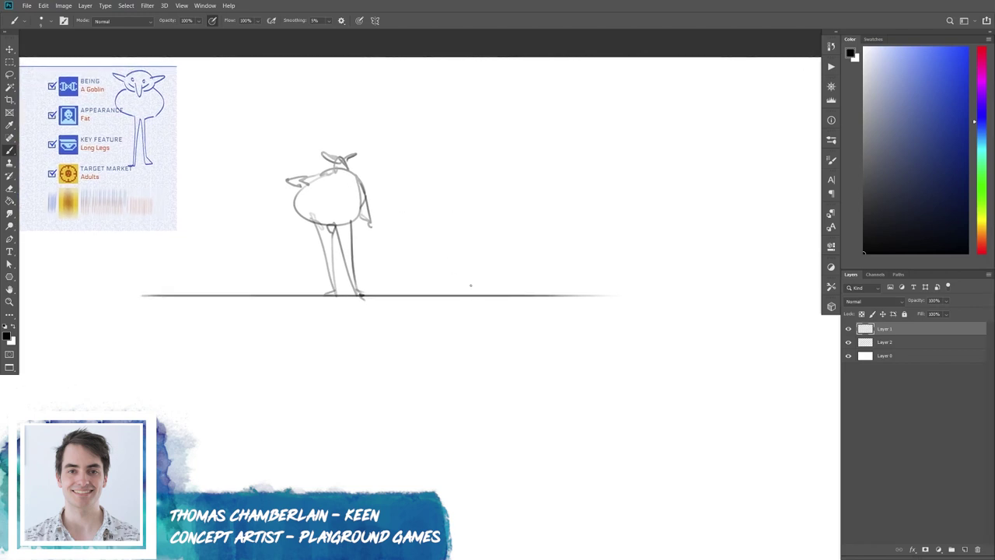
Sketch a second, wide-hipped goblin with thick legs, feet and a rounded body.
left_click_drag(439, 210, 457, 246)
mouse_move(479, 207)
left_mouse_down()
mouse_move(479, 255)
mouse_move(460, 254)
mouse_move(475, 269)
mouse_move(471, 289)
left_mouse_up()
left_click_drag(479, 269, 470, 294)
left_click_drag(482, 234, 506, 269)
left_click_drag(515, 208, 531, 292)
left_click_drag(470, 284, 477, 292)
mouse_move(440, 219)
left_mouse_down()
mouse_move(437, 189)
mouse_move(471, 162)
mouse_move(511, 210)
left_mouse_up()
left_click_drag(465, 182, 471, 206)
mouse_move(477, 214)
left_mouse_down()
mouse_move(485, 207)
mouse_move(452, 176)
mouse_move(462, 157)
left_mouse_up()
Erase and redraw the second goblin's upper body contour, shoulder and head top.
key("e")
mouse_move(438, 195)
left_mouse_down()
mouse_move(457, 165)
mouse_move(440, 193)
mouse_move(479, 166)
left_mouse_up()
left_click_drag(479, 165, 497, 184)
key("b")
mouse_move(439, 204)
left_mouse_down()
mouse_move(470, 177)
mouse_move(468, 167)
left_mouse_up()
mouse_move(455, 165)
left_mouse_down()
mouse_move(479, 165)
mouse_move(513, 206)
mouse_move(458, 162)
mouse_move(456, 184)
mouse_move(505, 184)
mouse_move(475, 150)
mouse_move(486, 158)
left_mouse_up()
mouse_move(483, 154)
left_mouse_down()
mouse_move(484, 165)
mouse_move(495, 163)
left_mouse_up()
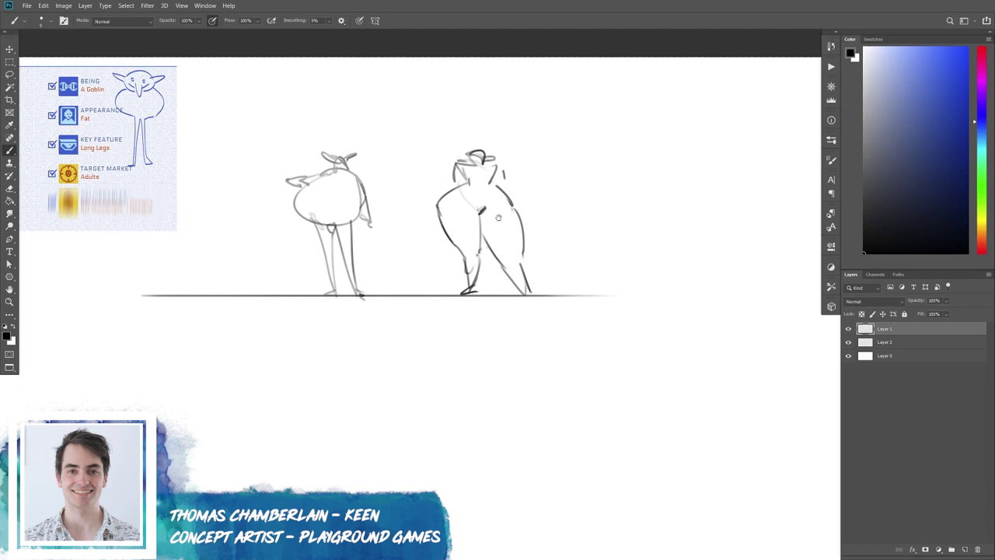
Pan right to blank canvas and sketch a round body for a third goblin.
left_click_drag(504, 219, 451, 218)
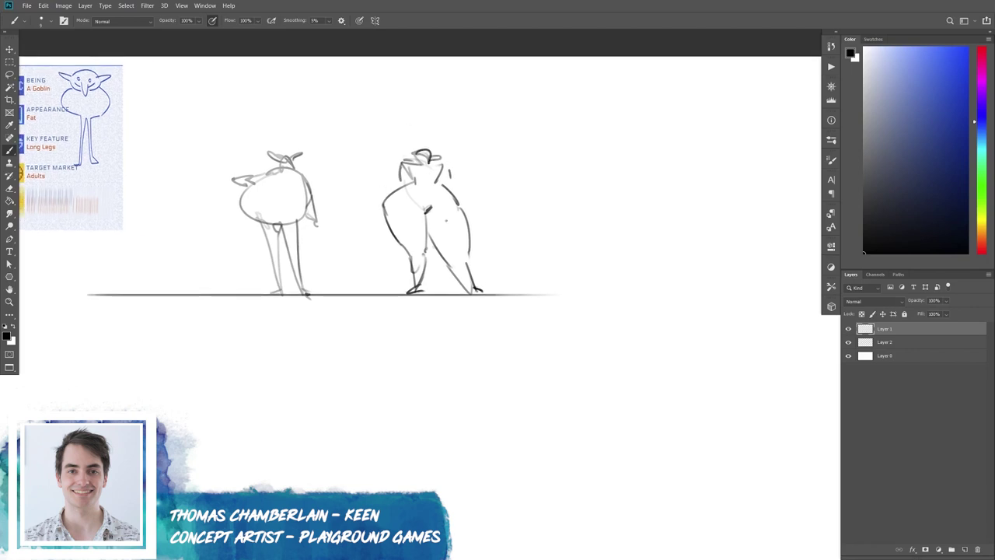
mouse_move(518, 251)
left_mouse_down()
mouse_move(431, 274)
mouse_move(513, 298)
mouse_move(698, 298)
left_mouse_up()
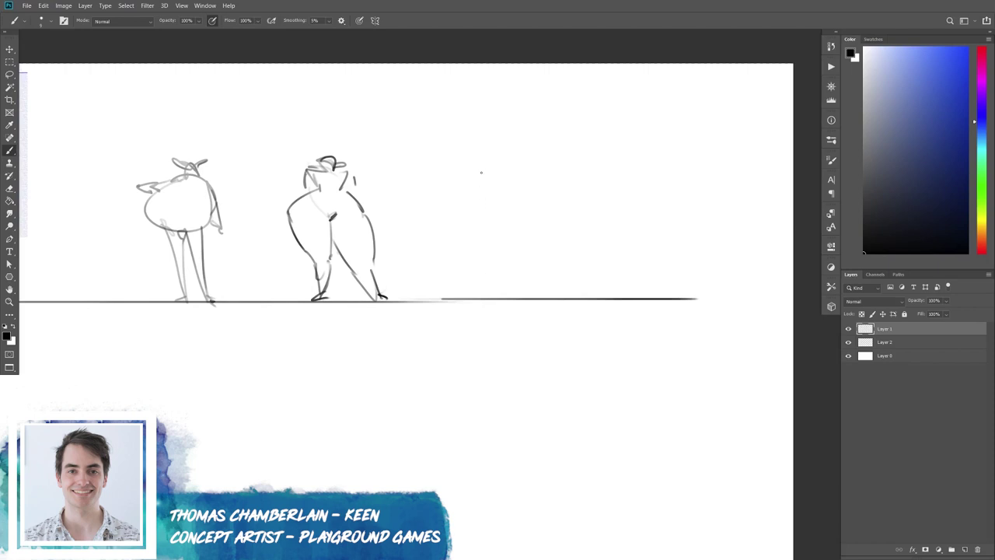
mouse_move(477, 167)
left_mouse_down()
mouse_move(482, 201)
mouse_move(505, 209)
mouse_move(498, 297)
left_mouse_up()
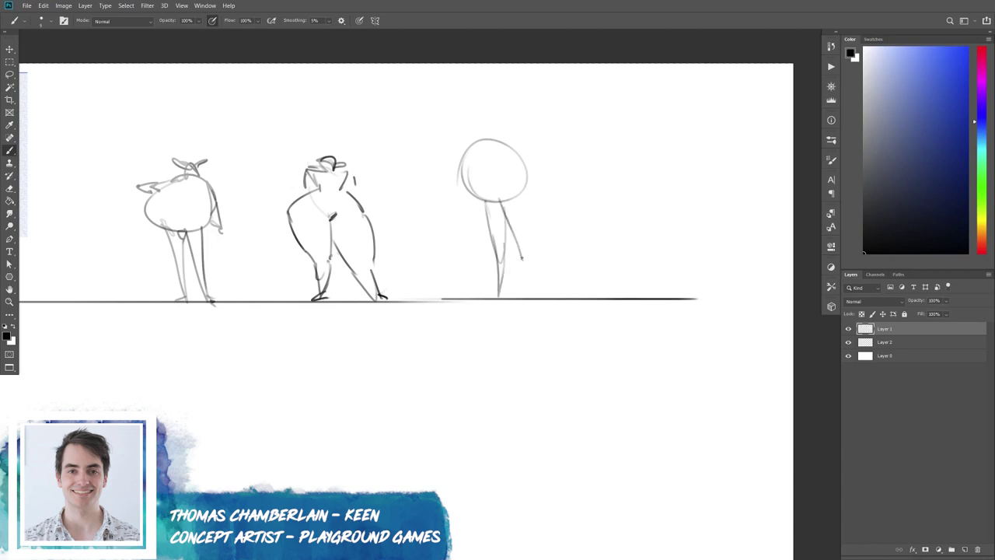
Sketch the third goblin's body sides and two legs with feet on the ground line.
key("ctrl+z")
mouse_move(478, 197)
left_mouse_down()
mouse_move(492, 242)
mouse_move(504, 243)
left_mouse_up()
mouse_move(521, 198)
left_mouse_down()
mouse_move(538, 238)
mouse_move(504, 277)
left_mouse_up()
mouse_move(513, 239)
left_mouse_down()
mouse_move(507, 288)
mouse_move(492, 294)
mouse_move(514, 295)
left_mouse_up()
left_click_drag(500, 297, 510, 297)
left_click_drag(519, 246, 559, 294)
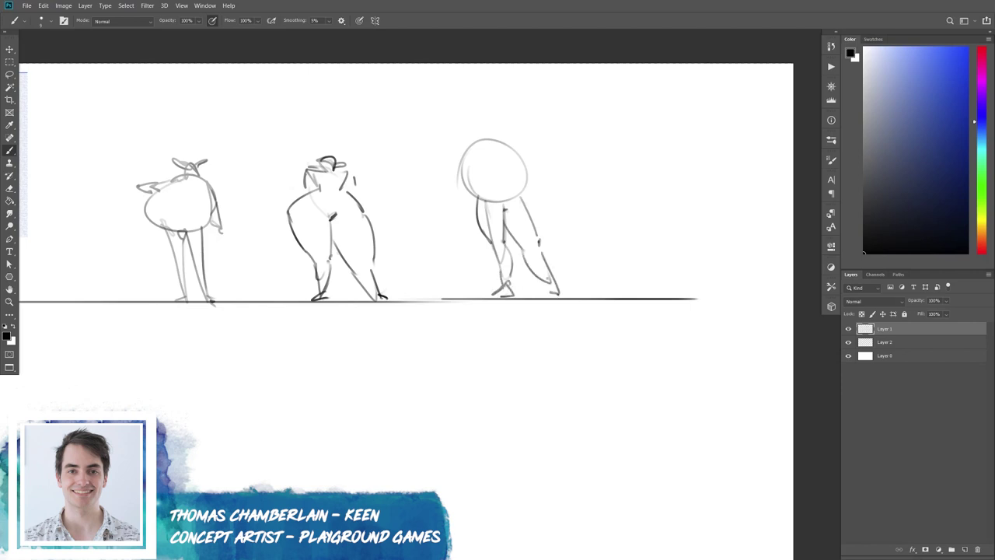
Add bent arms and a small head, then erase the head, arms and torso.
mouse_move(473, 145)
left_mouse_down()
mouse_move(445, 168)
mouse_move(466, 189)
left_mouse_up()
left_click_drag(518, 155, 532, 188)
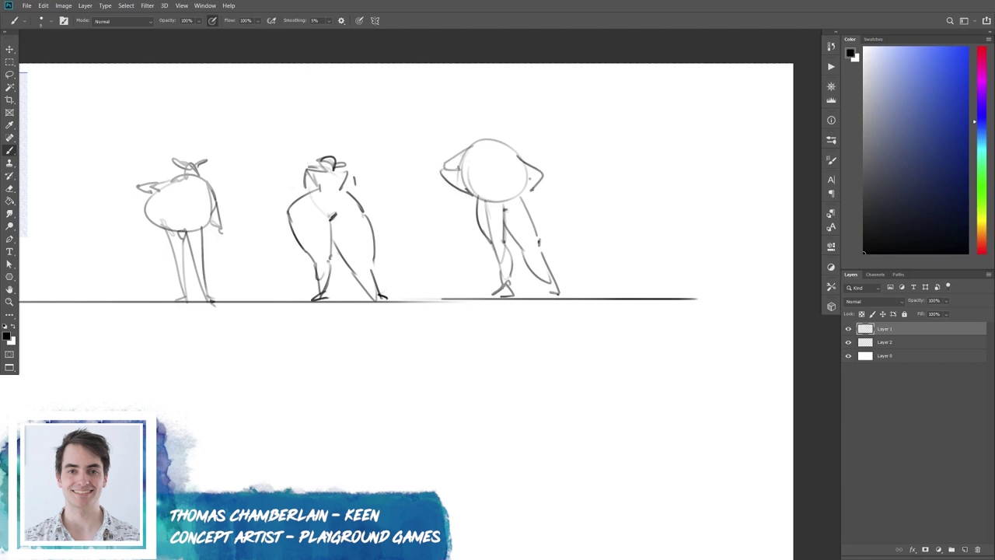
left_click_drag(490, 137, 502, 134)
key("e")
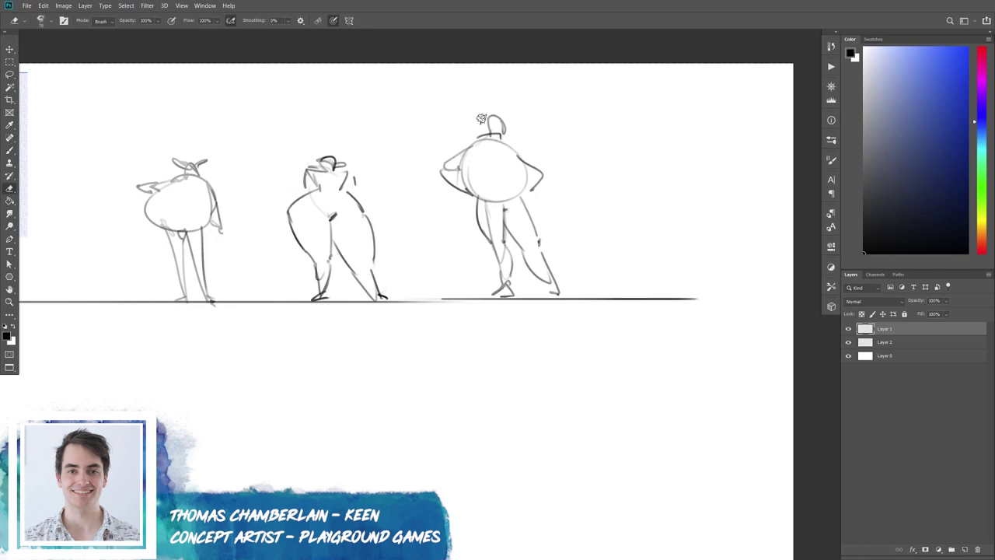
mouse_move(470, 160)
left_mouse_down()
mouse_move(447, 183)
mouse_move(527, 137)
left_mouse_up()
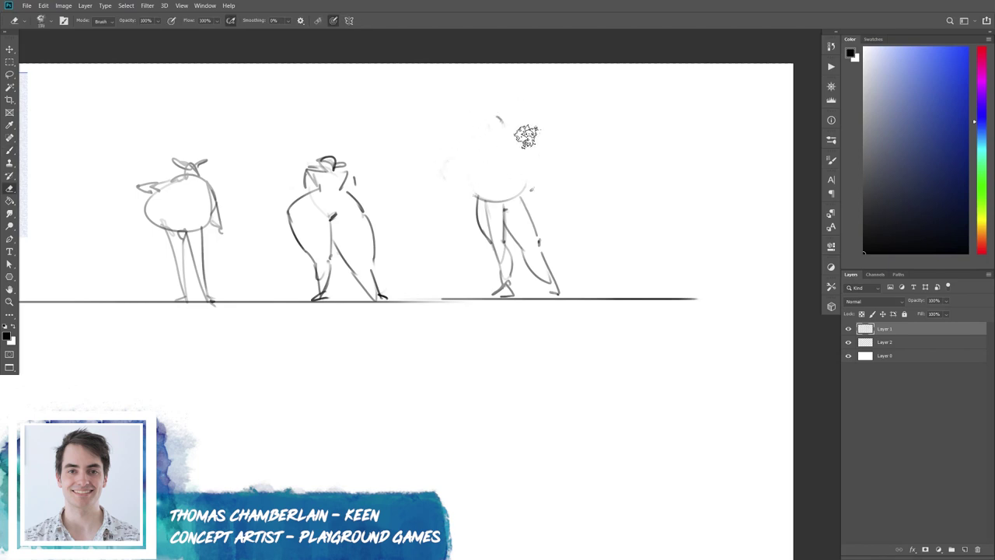
Redraw a smaller round torso with a neck and small head for the third goblin.
key("b")
mouse_move(476, 199)
left_mouse_down()
mouse_move(519, 186)
mouse_move(515, 170)
mouse_move(516, 185)
mouse_move(485, 163)
mouse_move(466, 168)
mouse_move(504, 143)
mouse_move(494, 155)
left_mouse_up()
key("e")
key("b")
mouse_move(492, 146)
left_mouse_down()
mouse_move(521, 139)
mouse_move(456, 179)
mouse_move(533, 193)
mouse_move(519, 194)
left_mouse_up()
Zoom out, lasso the third goblin and nudge it down onto the ground line.
left_click_drag(456, 315, 536, 302)
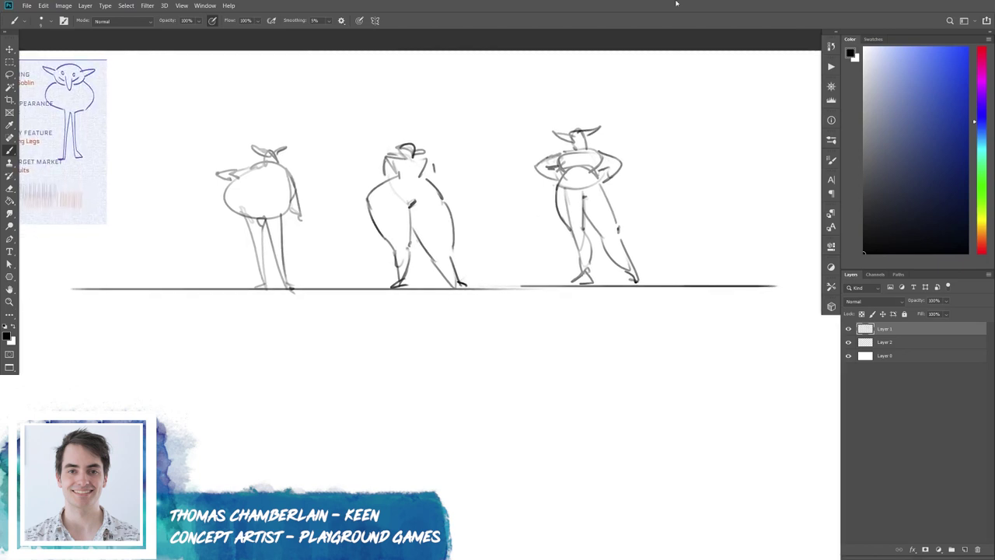
scroll(514, 168, "down", 1)
left_click_drag(418, 342, 494, 318)
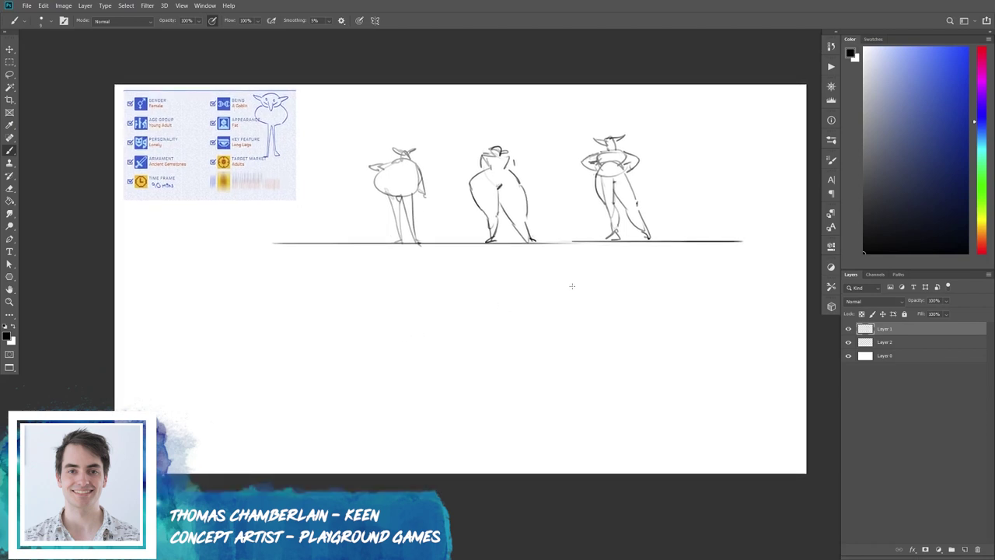
key("l")
mouse_move(696, 169)
left_mouse_down()
mouse_move(585, 245)
mouse_move(698, 174)
left_mouse_up()
left_click_drag(653, 242, 650, 247)
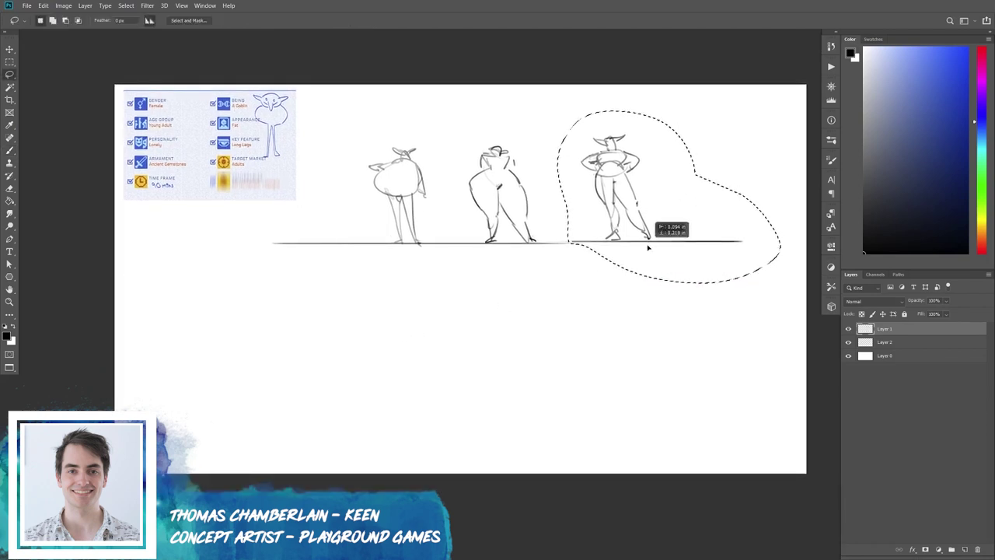
left_click_drag(650, 247, 649, 240)
key("ctrl+d")
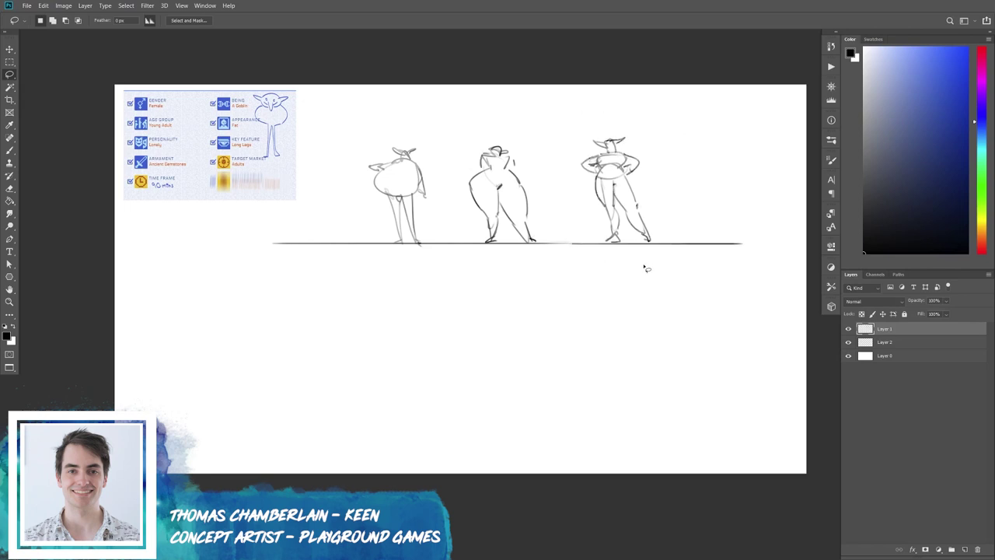
key("b")
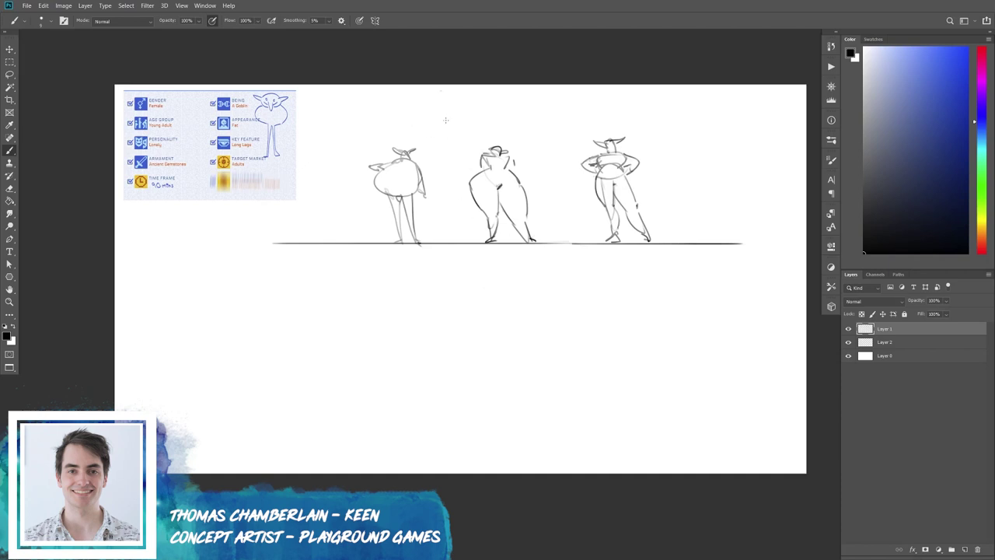
scroll(450, 271, "down", 2)
Draw a long flowing gesture line below the row of goblins.
scroll(388, 327, "up", 2)
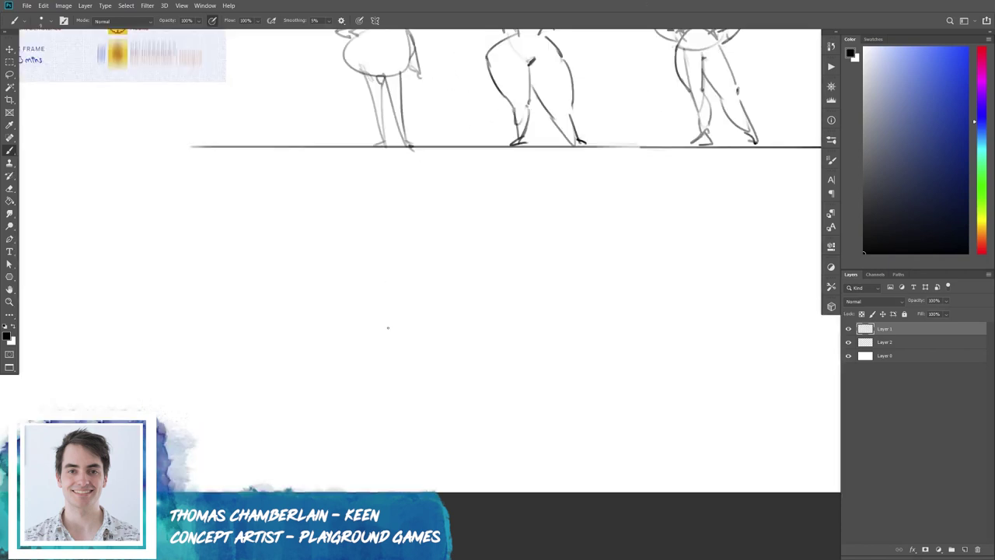
mouse_move(424, 231)
left_mouse_down()
mouse_move(412, 312)
mouse_move(549, 354)
mouse_move(614, 439)
left_mouse_up()
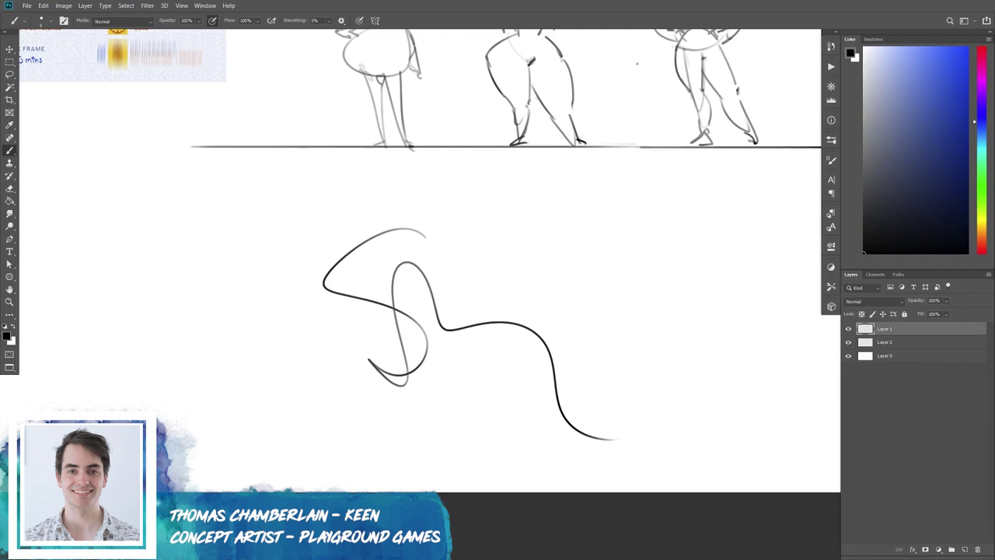
key("ctrl+minus")
mouse_move(511, 318)
left_mouse_down()
mouse_move(504, 309)
mouse_move(509, 317)
left_mouse_up()
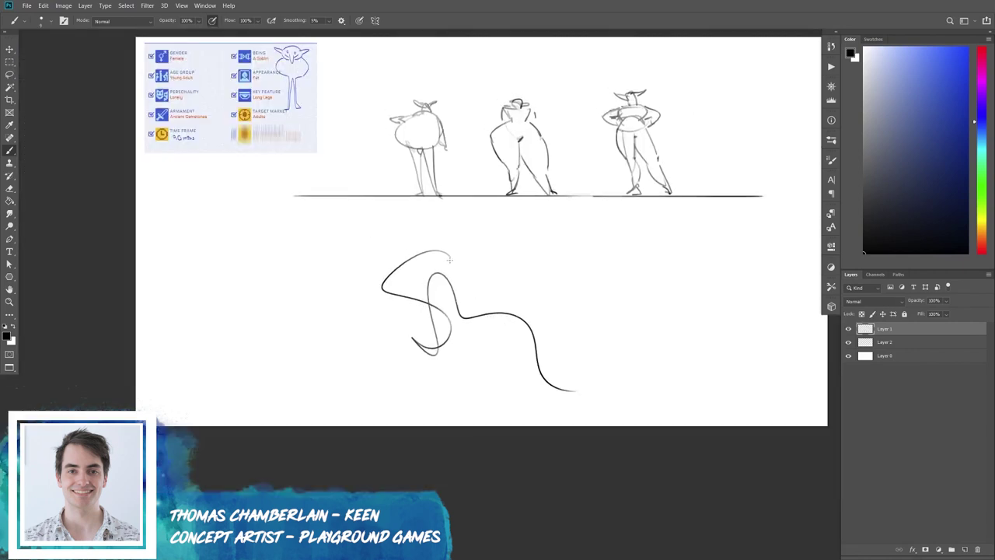
Sketch the goblin's face with a pointed ear, its body curve and a leg.
left_click_drag(449, 258, 454, 273)
mouse_move(417, 243)
left_mouse_down()
mouse_move(407, 252)
mouse_move(448, 225)
mouse_move(437, 245)
left_mouse_up()
mouse_move(381, 300)
left_mouse_down()
mouse_move(420, 332)
mouse_move(454, 333)
mouse_move(458, 392)
left_mouse_up()
mouse_move(403, 336)
left_mouse_down()
mouse_move(388, 363)
mouse_move(415, 350)
mouse_move(406, 393)
mouse_move(460, 395)
left_mouse_up()
Add a flowing cape, a footed leg, facial detail, an arm and a brimmed pointed hat.
mouse_move(450, 248)
left_mouse_down()
mouse_move(479, 293)
mouse_move(591, 398)
left_mouse_up()
mouse_move(457, 309)
left_mouse_down()
mouse_move(471, 342)
mouse_move(538, 383)
left_mouse_up()
key("ctrl+z")
mouse_move(513, 315)
left_mouse_down()
mouse_move(503, 381)
mouse_move(518, 381)
left_mouse_up()
mouse_move(420, 237)
left_mouse_down()
mouse_move(418, 247)
mouse_move(447, 250)
mouse_move(433, 253)
mouse_move(456, 250)
mouse_move(460, 263)
mouse_move(439, 269)
mouse_move(452, 269)
left_mouse_up()
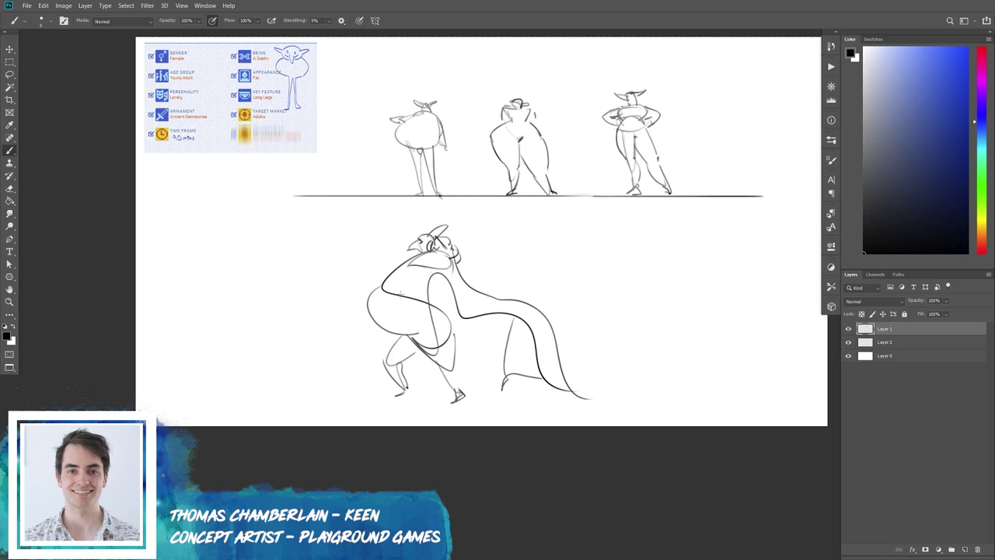
mouse_move(402, 293)
left_mouse_down()
mouse_move(391, 300)
mouse_move(398, 325)
mouse_move(426, 308)
left_mouse_up()
mouse_move(416, 234)
left_mouse_down()
mouse_move(409, 243)
mouse_move(448, 229)
left_mouse_up()
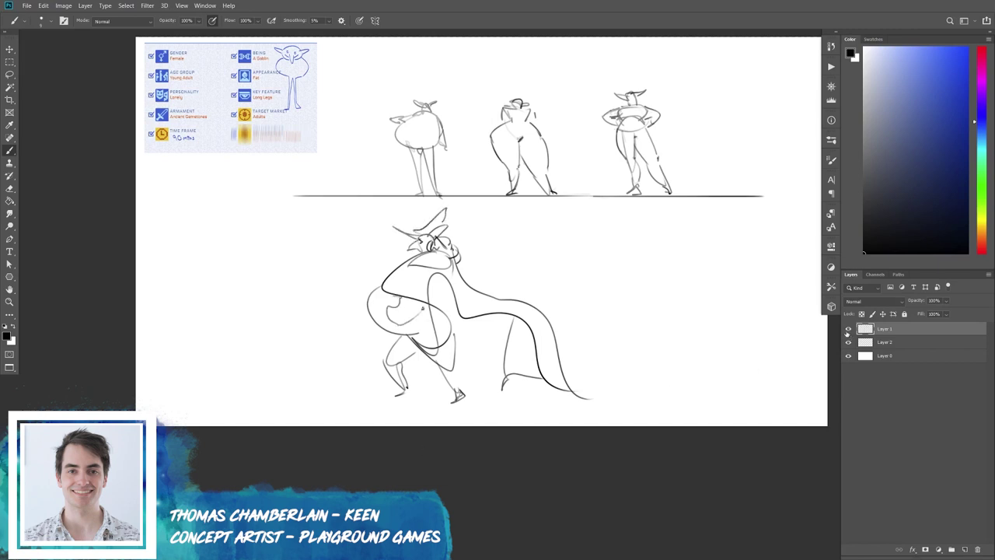
Lasso the hatted goblin, move it left and shrink it to about 70%.
key("l")
mouse_move(471, 208)
left_mouse_down()
mouse_move(588, 366)
mouse_move(413, 361)
left_mouse_up()
key("ctrl+t")
left_click_drag(443, 195, 379, 261)
left_click_drag(346, 320, 346, 290)
key("Return")
key("ctrl+d")
left_click_drag(555, 349, 466, 386)
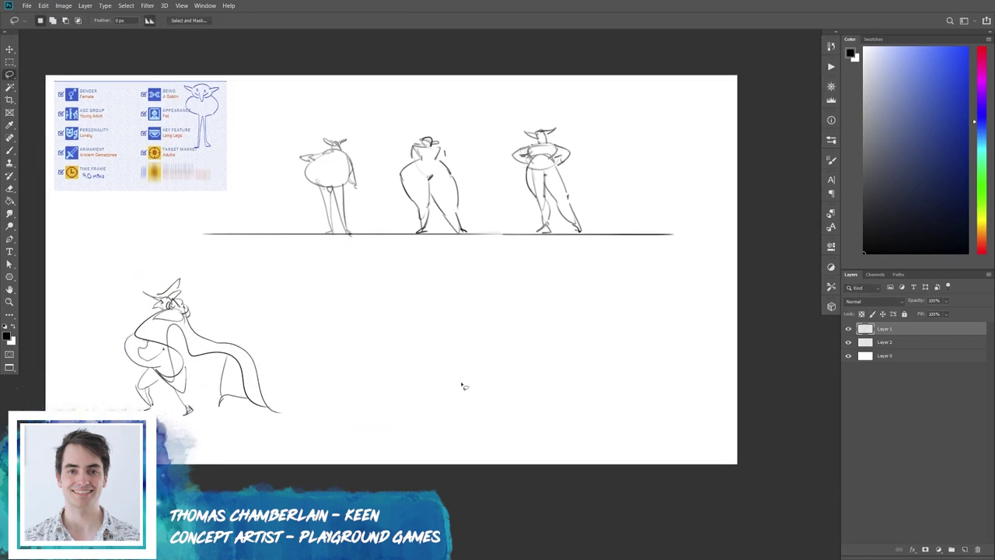
Draw a long horizontal ground line to the right of the lower goblin.
key("b")
left_click_drag(278, 348, 546, 349)
key("ctrl+z")
left_click_drag(266, 346, 684, 346)
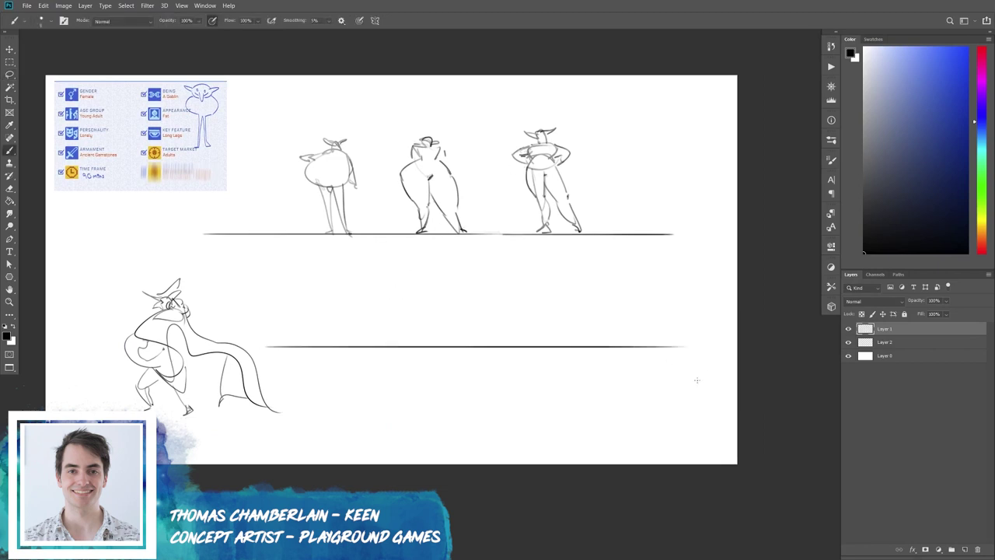
Zoom in and add the first goblin's right hand and darken its left hand outline.
scroll(527, 294, "up", 3)
scroll(584, 232, "up", 2)
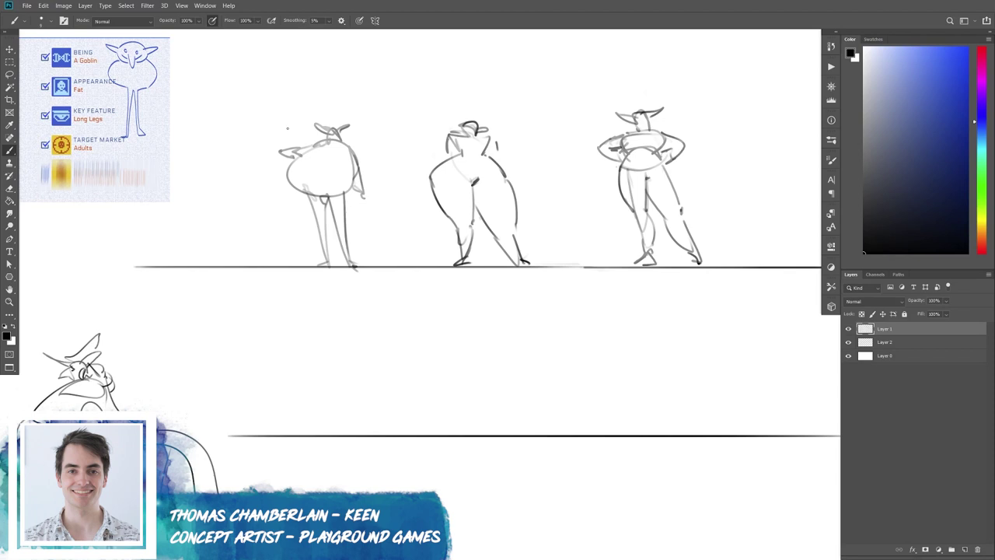
mouse_move(318, 143)
left_mouse_down()
mouse_move(331, 141)
mouse_move(365, 189)
left_mouse_up()
key("ctrl+z")
left_click_drag(350, 185, 362, 196)
left_click_drag(292, 145, 280, 153)
Pan around the goblins, then zoom out to view the full artboard.
left_click_drag(440, 337, 414, 332)
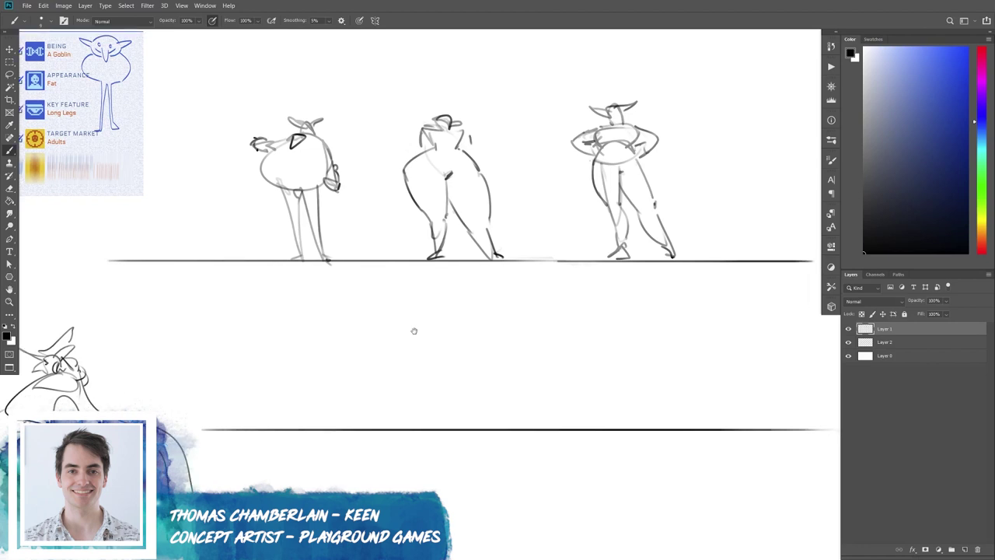
left_click_drag(431, 271, 410, 262)
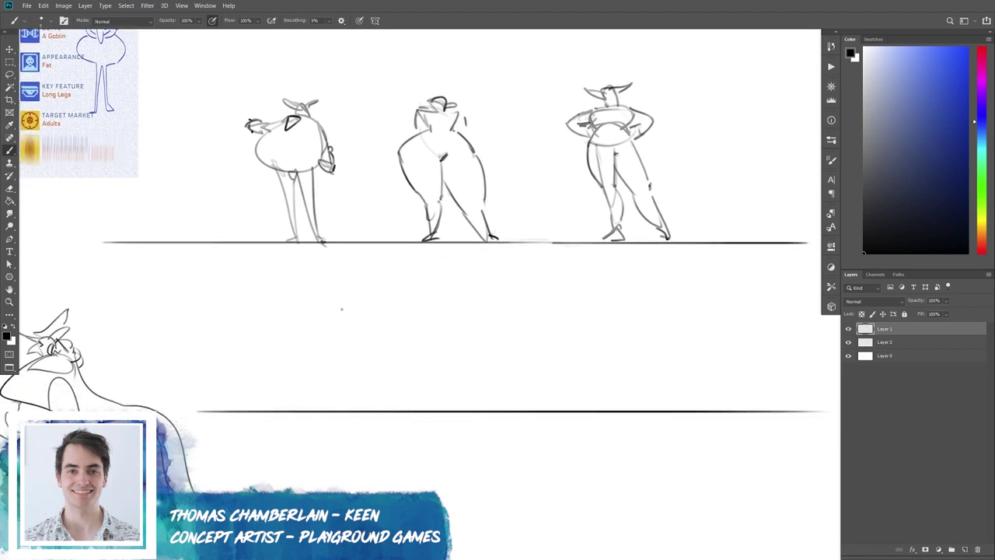
left_click_drag(342, 303, 520, 330)
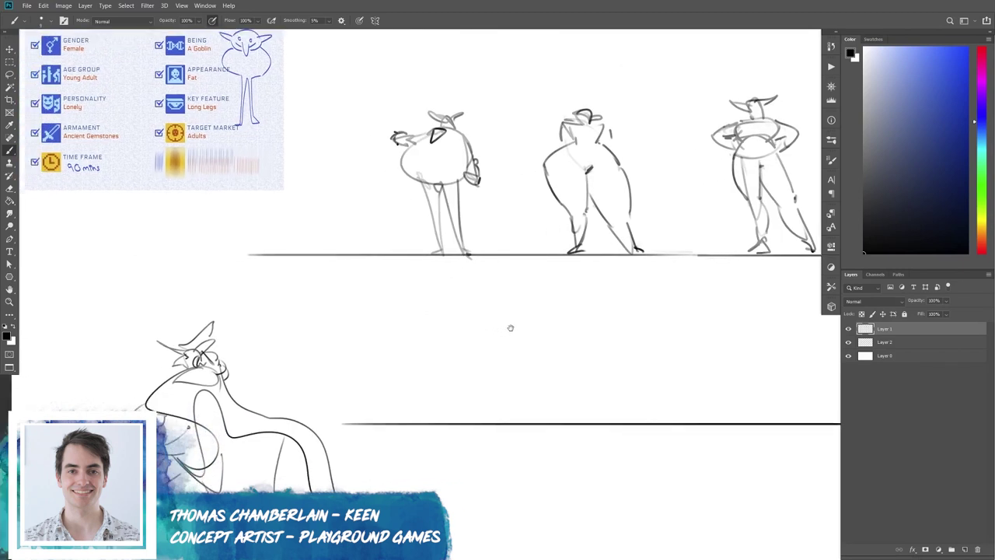
left_click_drag(520, 330, 427, 309)
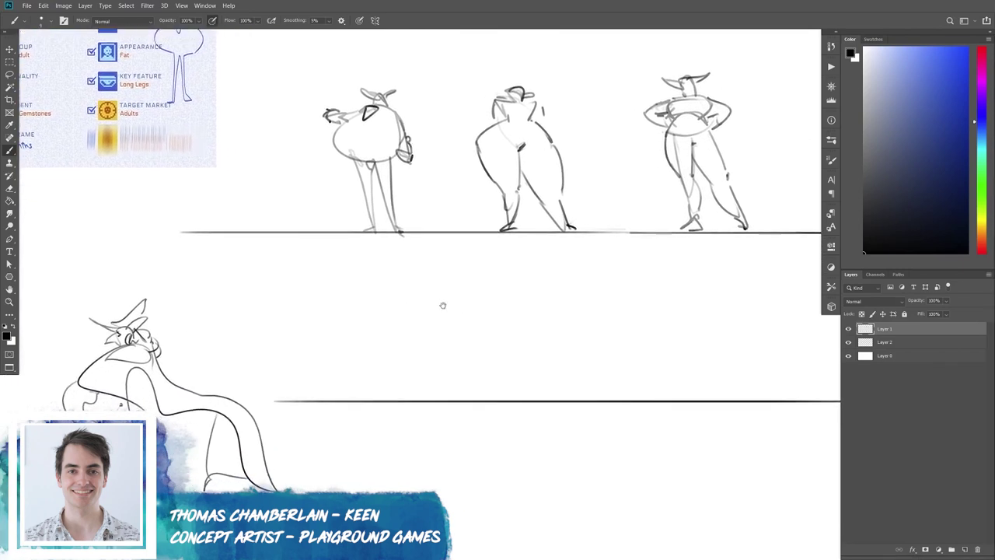
key("l")
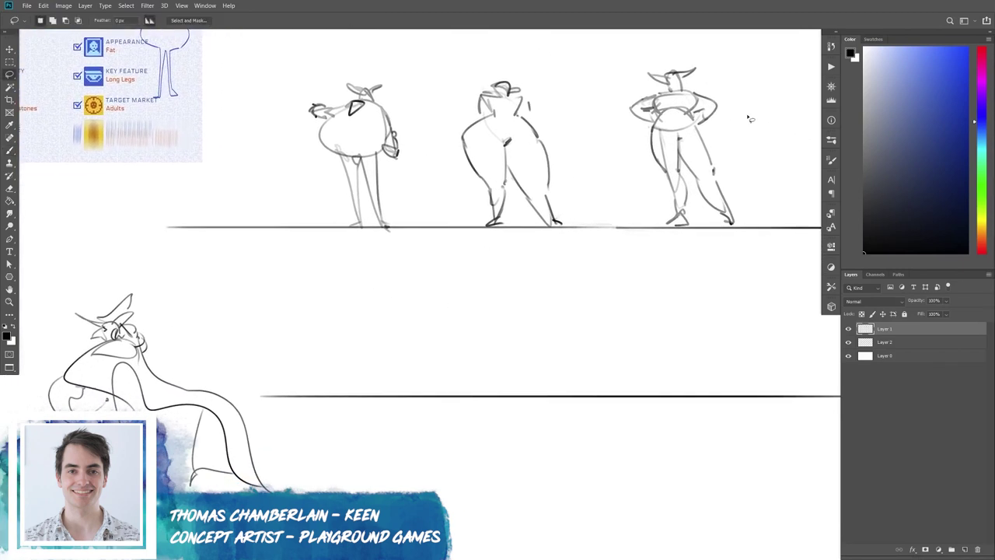
key("ctrl+minus")
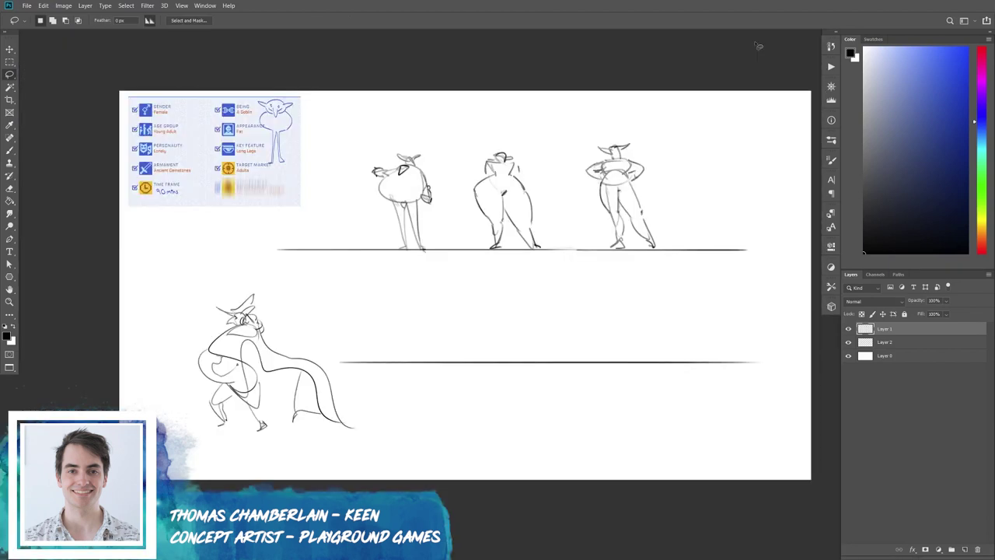
Delete the lower caped goblin together with its ground line.
left_click_drag(412, 308, 417, 308)
key("Delete")
key("ctrl+d")
Move the three-goblin row down-left and enlarge it to about 187%.
key("ctrl+t")
left_click_drag(694, 158, 627, 311)
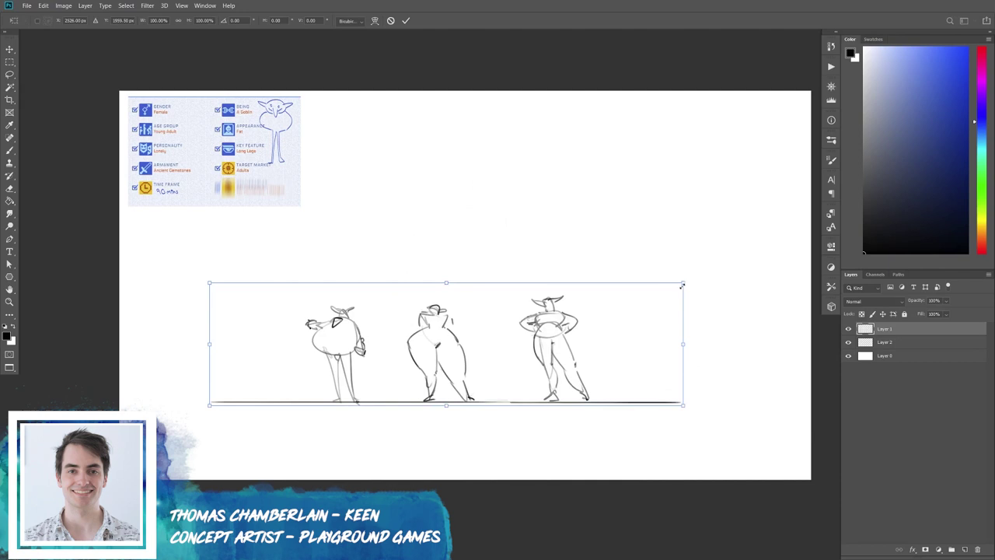
left_click_drag(684, 282, 890, 228)
left_click_drag(609, 330, 622, 293)
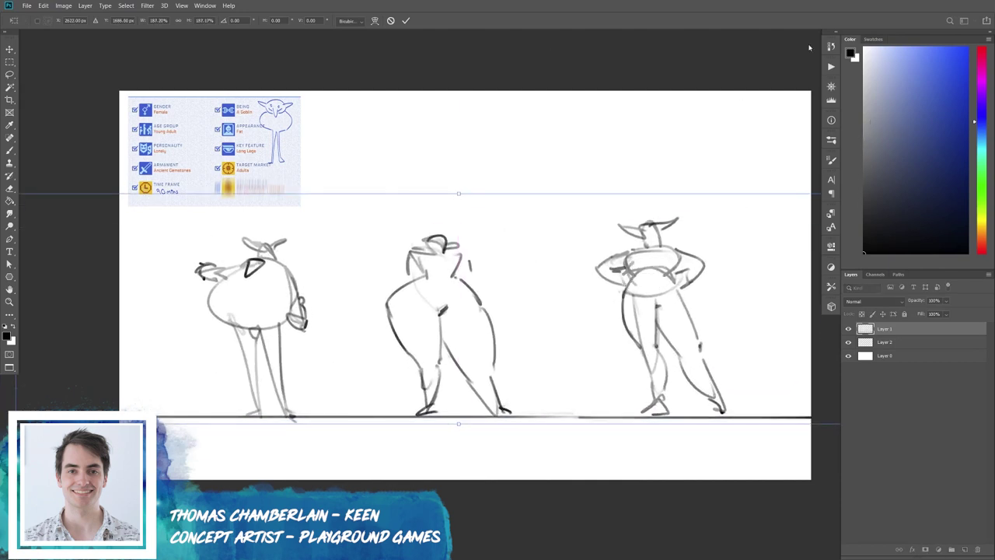
key("Return")
Fade the rough sketch layer to about 30% opacity and add a new empty layer.
left_click_drag(950, 302, 917, 315)
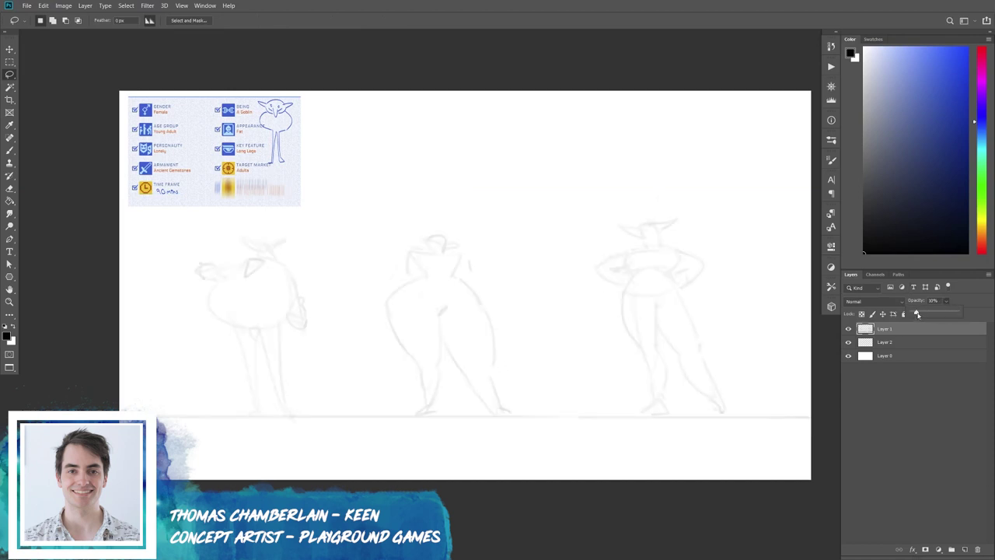
left_click(965, 549)
left_click_drag(457, 172, 513, 155)
scroll(513, 155, "up", 1)
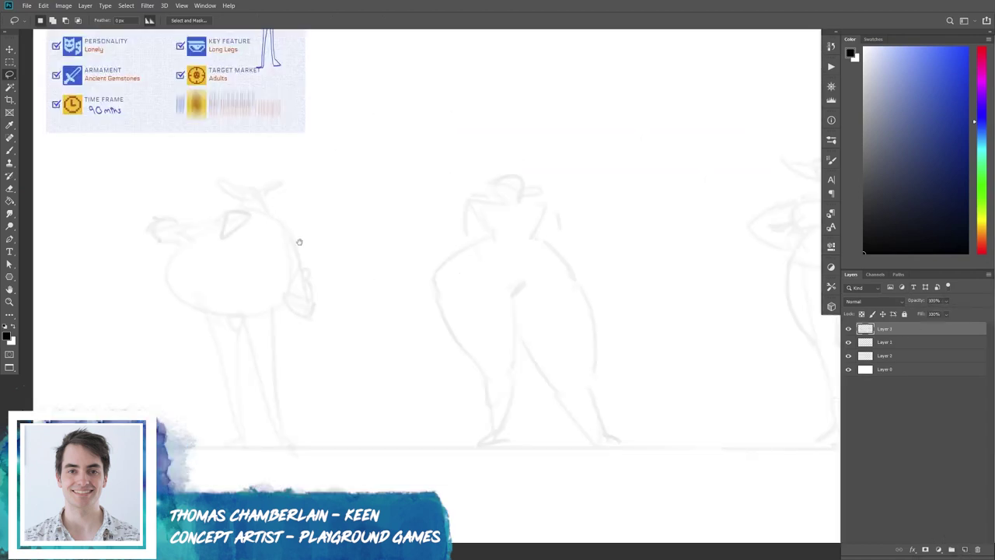
Ink the first goblin's head outline, small nose and eye marks.
left_click_drag(300, 240, 435, 322)
key("b")
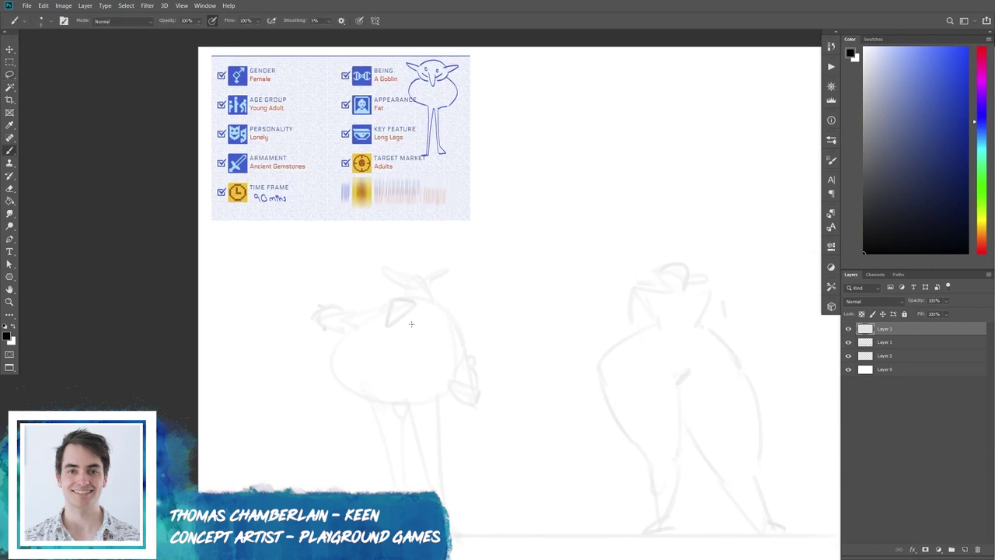
left_click_drag(419, 313, 423, 267)
mouse_move(381, 224)
left_mouse_down()
mouse_move(412, 241)
mouse_move(460, 224)
mouse_move(433, 244)
left_mouse_up()
key("ctrl+z")
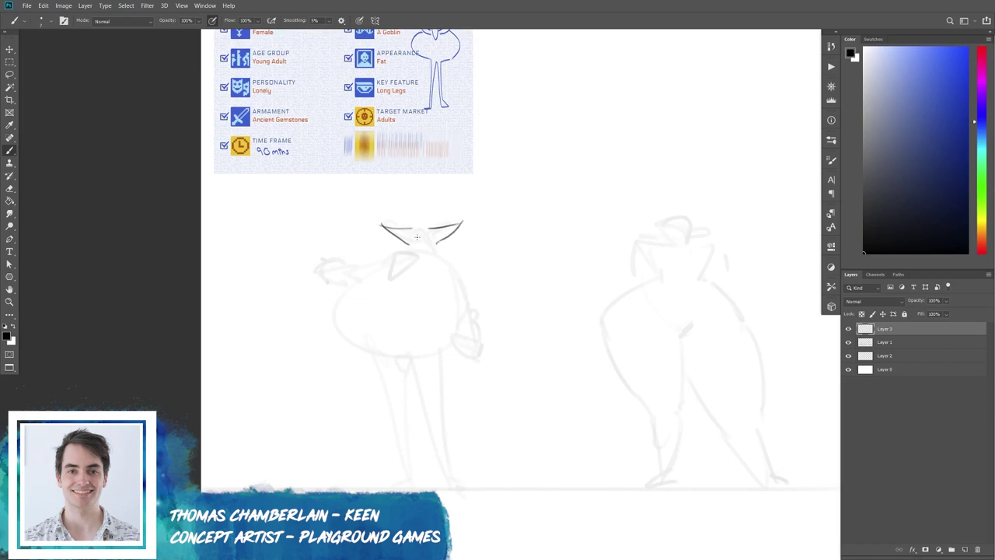
left_click_drag(418, 236, 422, 247)
mouse_move(410, 236)
left_mouse_down()
mouse_move(428, 240)
mouse_move(409, 235)
mouse_move(431, 229)
left_mouse_up()
Draw the face's left side, the top of the head and spiky hair tufts.
key("ctrl+plus")
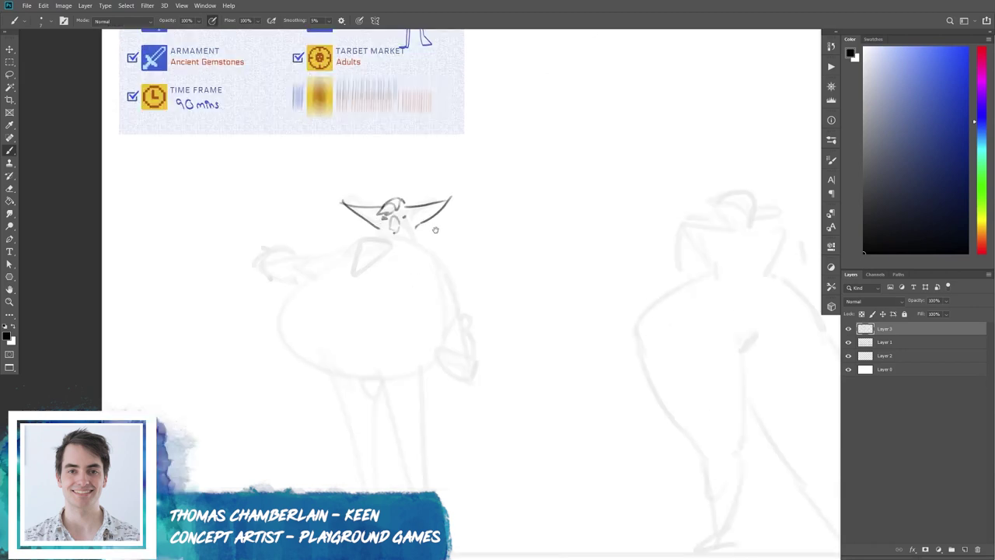
left_click_drag(436, 230, 435, 167)
key("ctrl+z")
mouse_move(413, 150)
left_mouse_down()
mouse_move(412, 160)
mouse_move(445, 162)
left_mouse_up()
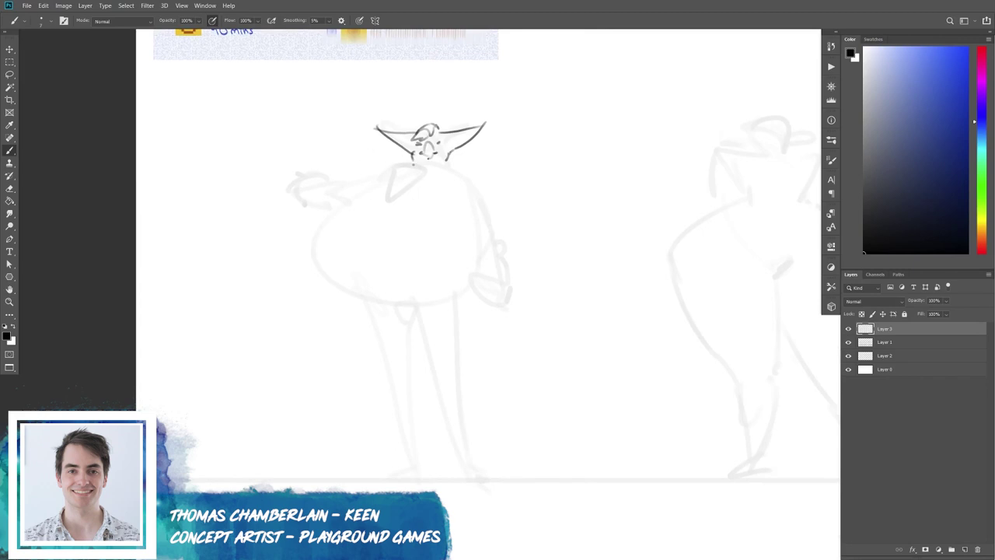
mouse_move(386, 134)
left_mouse_down()
mouse_move(412, 147)
mouse_move(465, 133)
left_mouse_up()
mouse_move(401, 134)
left_mouse_down()
mouse_move(424, 123)
mouse_move(405, 115)
mouse_move(411, 110)
left_mouse_up()
mouse_move(424, 125)
left_mouse_down()
mouse_move(434, 118)
mouse_move(440, 126)
mouse_move(409, 157)
mouse_move(453, 155)
mouse_move(388, 170)
left_mouse_up()
left_click_drag(459, 147, 470, 173)
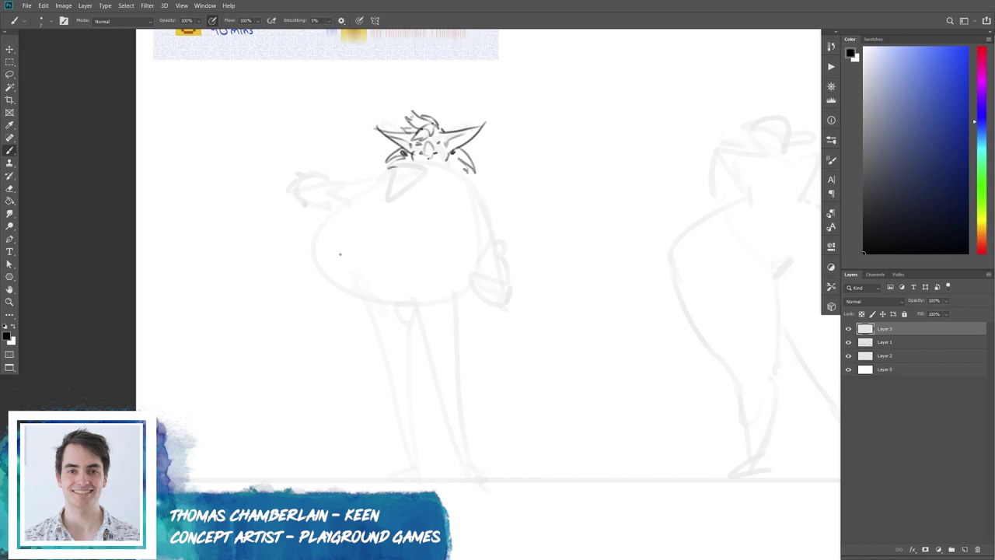
Add zigzag fur down the head's right side and a right arm with hooked hand.
left_click_drag(385, 173, 317, 273)
key("ctrl+z")
mouse_move(448, 166)
left_mouse_down()
mouse_move(482, 185)
mouse_move(461, 182)
mouse_move(488, 199)
mouse_move(475, 224)
left_mouse_up()
mouse_move(484, 185)
left_mouse_down()
mouse_move(500, 204)
mouse_move(488, 225)
mouse_move(502, 222)
mouse_move(490, 230)
left_mouse_up()
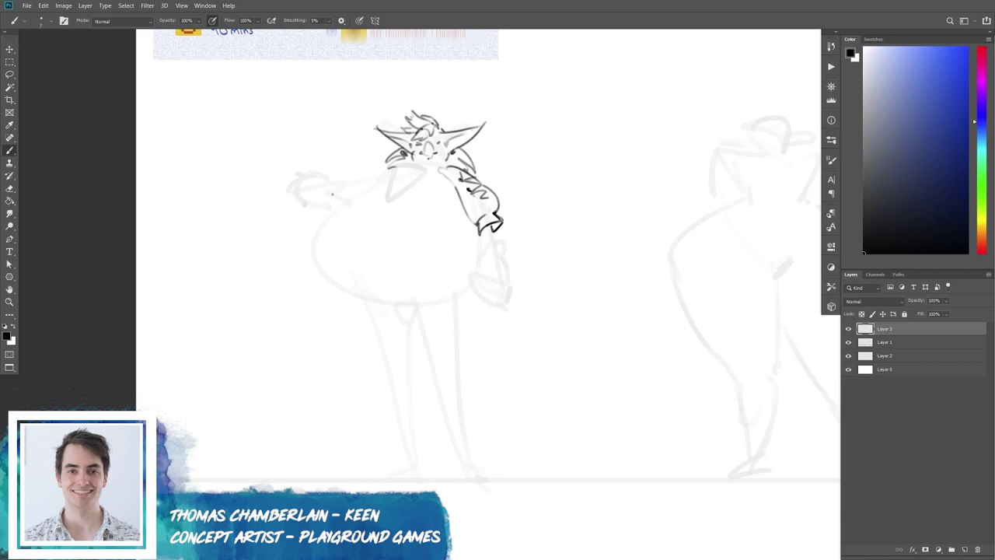
mouse_move(326, 182)
left_mouse_down()
mouse_move(384, 166)
mouse_move(345, 189)
mouse_move(388, 164)
mouse_move(359, 191)
mouse_move(318, 183)
left_mouse_up()
key("ctrl+z")
key("ctrl+z")
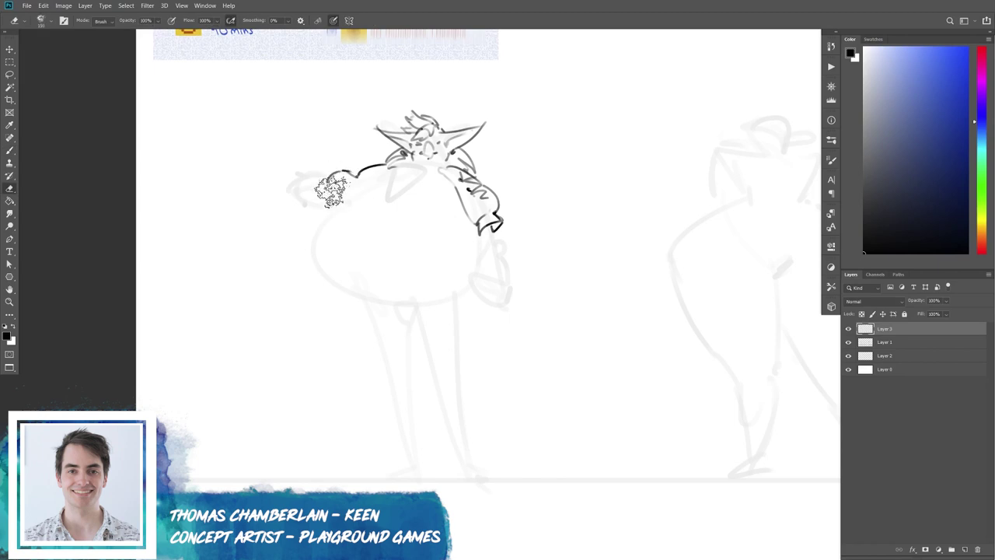
Erase the left-shoulder arc and draw wavy fur at the left of the head.
right_click(321, 177)
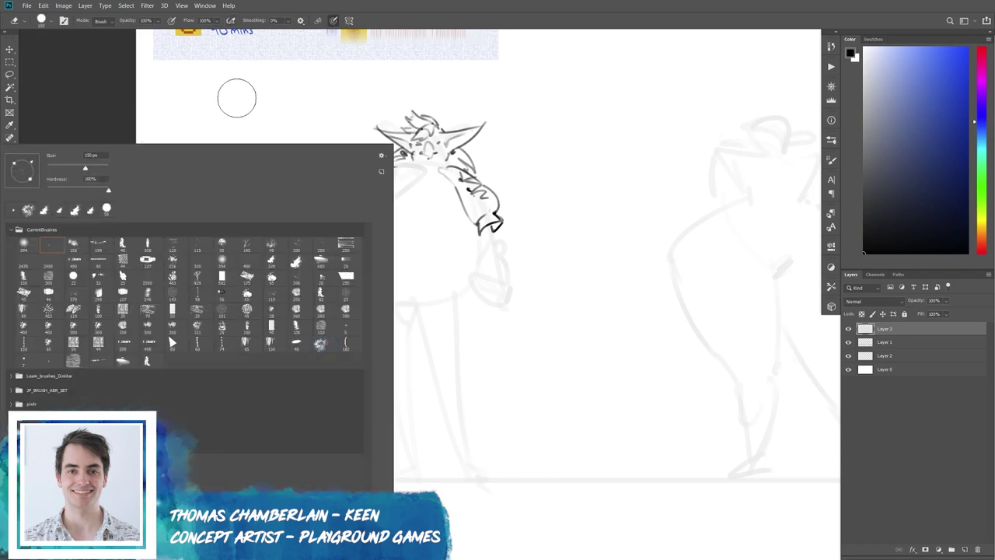
left_click(102, 116)
left_click_drag(350, 191, 386, 169)
key("b")
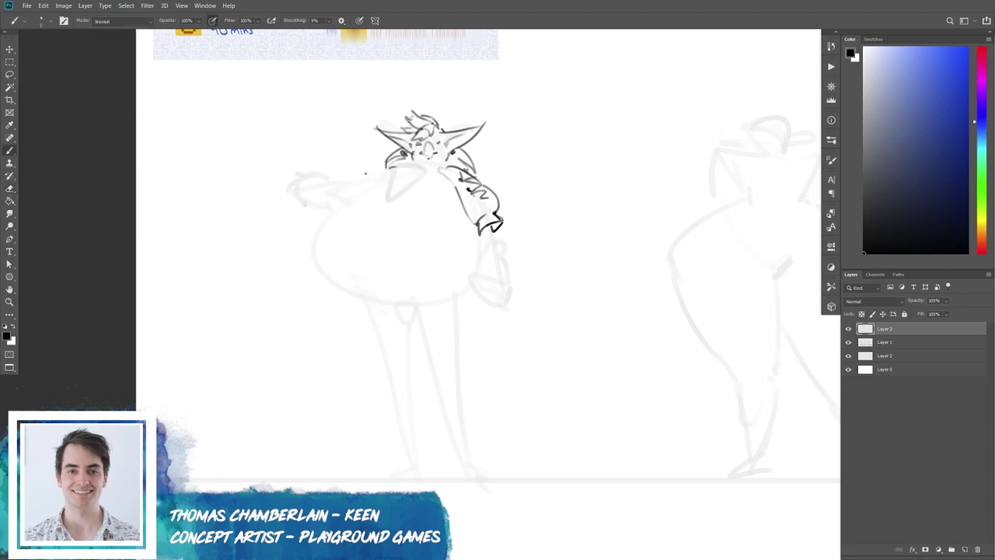
mouse_move(335, 186)
left_mouse_down()
mouse_move(386, 167)
mouse_move(325, 194)
mouse_move(342, 206)
left_mouse_up()
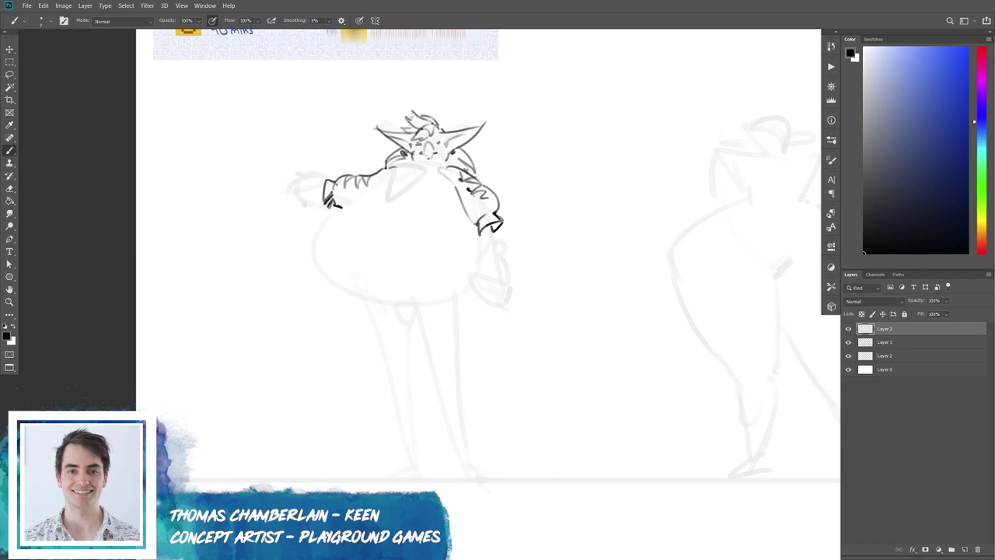
Smooth the left arm's fur and draw the belly's left curve and fluffy patch edge.
key("e")
mouse_move(365, 180)
left_mouse_down()
mouse_move(346, 188)
mouse_move(386, 168)
mouse_move(353, 195)
mouse_move(362, 186)
mouse_move(342, 227)
mouse_move(385, 210)
mouse_move(411, 221)
left_mouse_up()
key("b")
mouse_move(342, 215)
left_mouse_down()
mouse_move(320, 247)
mouse_move(412, 308)
left_mouse_up()
key("ctrl+z")
mouse_move(342, 219)
left_mouse_down()
mouse_move(427, 305)
mouse_move(471, 278)
left_mouse_up()
key("ctrl+z")
key("ctrl+z")
key("ctrl+z")
mouse_move(342, 220)
left_mouse_down()
mouse_move(381, 283)
mouse_move(355, 266)
mouse_move(365, 252)
mouse_move(394, 275)
mouse_move(376, 278)
left_mouse_up()
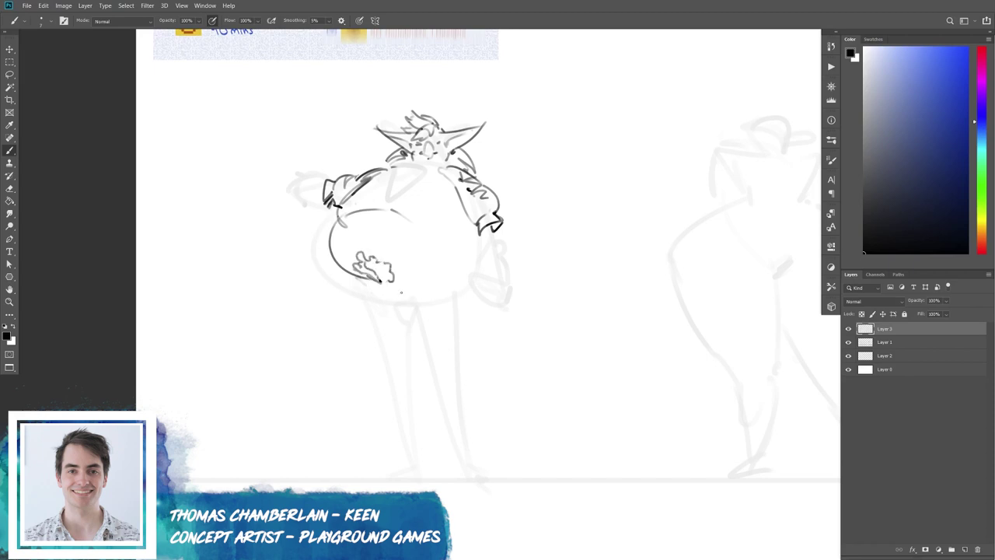
mouse_move(393, 266)
left_mouse_down()
mouse_move(400, 284)
mouse_move(371, 282)
mouse_move(476, 266)
mouse_move(414, 285)
mouse_move(470, 266)
left_mouse_up()
key("ctrl+z")
key("ctrl+z")
key("ctrl+z")
Clean up stray belly and arm strokes with a tiny eraser.
key("e")
left_click_drag(346, 226, 342, 211)
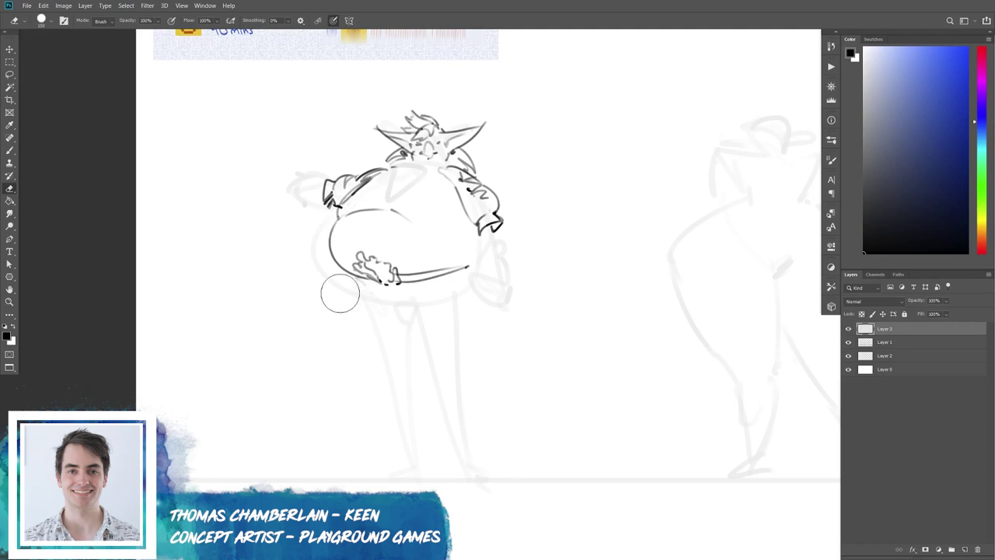
key("b")
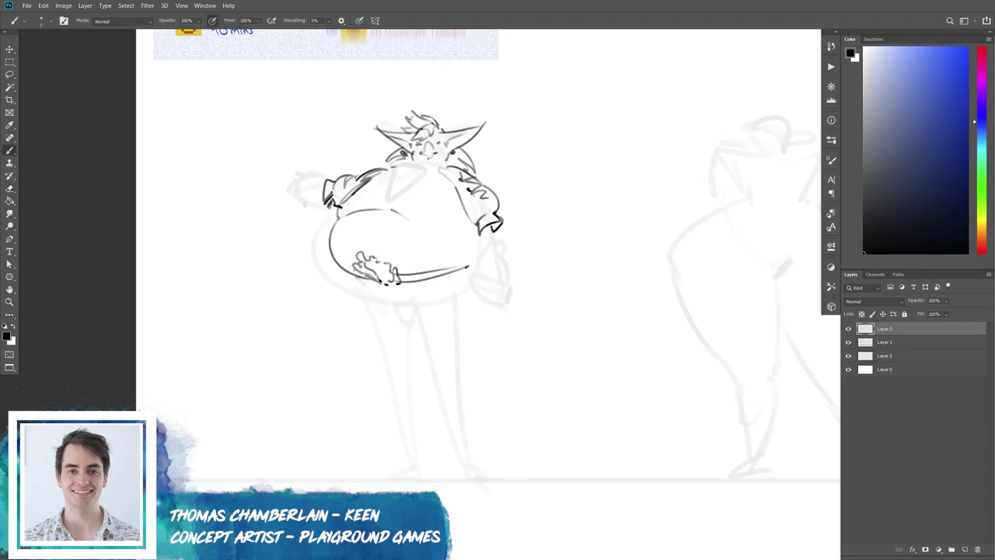
key("e")
key("bracketleft")
key("bracketleft")
key("bracketleft")
left_click_drag(395, 269, 400, 287)
key("b")
key("e")
left_click_drag(400, 278, 466, 265)
key("b")
Redraw the belly's lower curve sweeping up right and the left part of the fist.
key("ctrl+z")
left_click_drag(400, 279, 482, 253)
key("ctrl+z")
left_click_drag(398, 278, 479, 240)
key("ctrl+z")
left_click_drag(336, 272, 354, 263)
Redraw the left shoulder stroke darker and add a light line across the belly.
key("e")
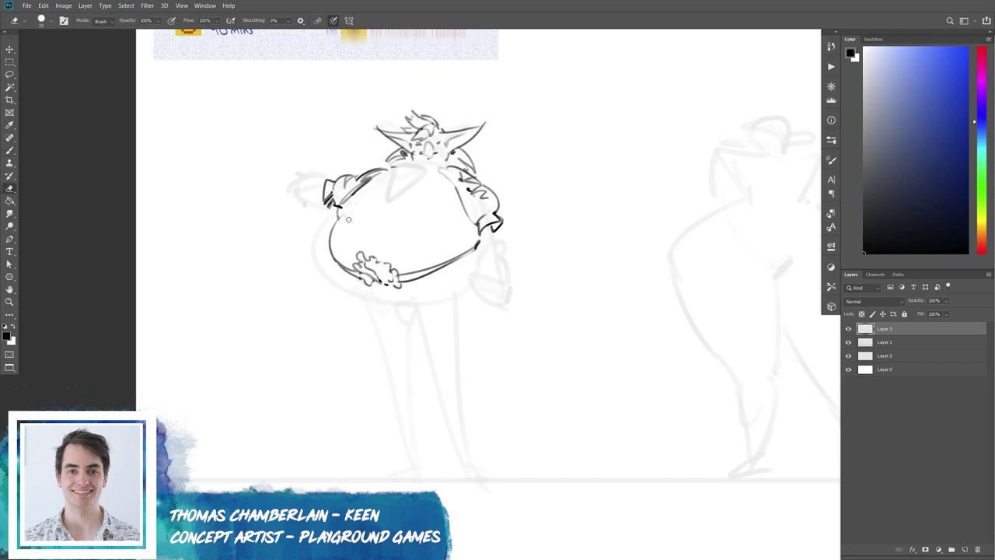
left_click_drag(341, 206, 381, 175)
key("b")
left_click_drag(336, 204, 362, 181)
key("ctrl+z")
key("ctrl+shift+z")
key("ctrl+z")
key("ctrl+shift+z")
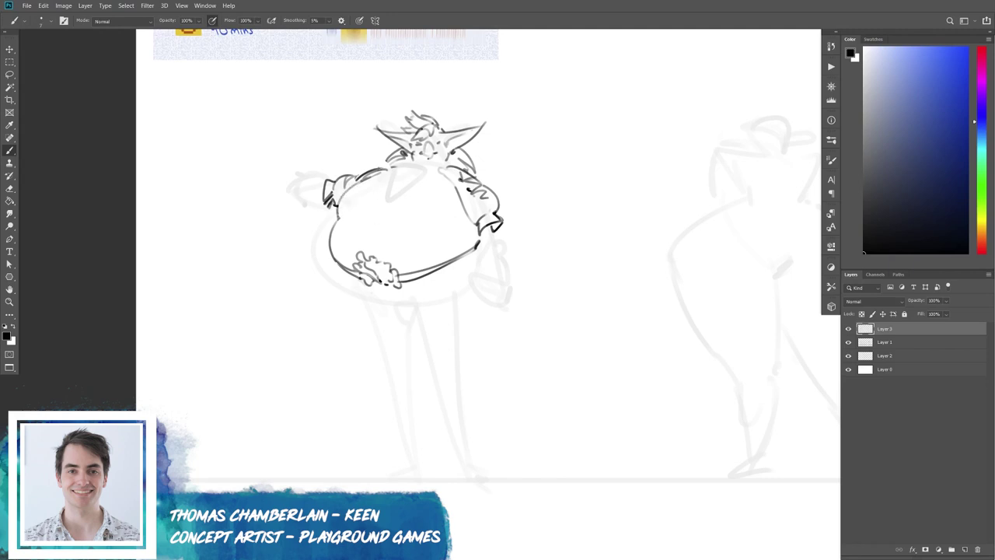
left_click_drag(362, 211, 455, 207)
Draw the arm resting over the belly, the right arm's outer edge and shoulder fur.
mouse_move(417, 163)
left_mouse_down()
mouse_move(379, 190)
mouse_move(418, 168)
mouse_move(387, 187)
left_mouse_up()
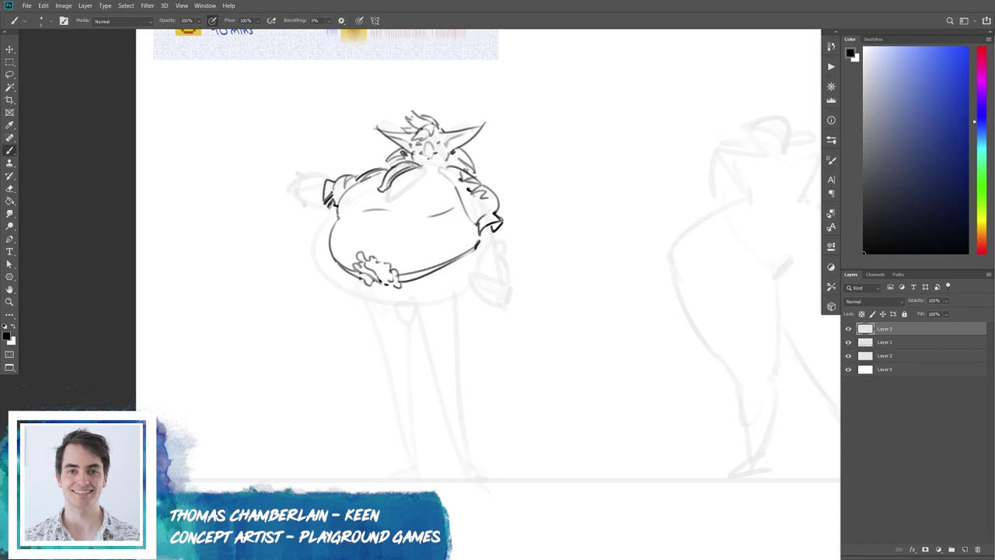
left_click_drag(492, 187, 502, 216)
left_click_drag(469, 169, 493, 188)
key("ctrl+z")
Darken the line over the left arm and belly and the arm's left edge.
key("e")
left_click_drag(338, 185, 387, 168)
key("b")
key("ctrl+z")
left_click_drag(333, 184, 389, 168)
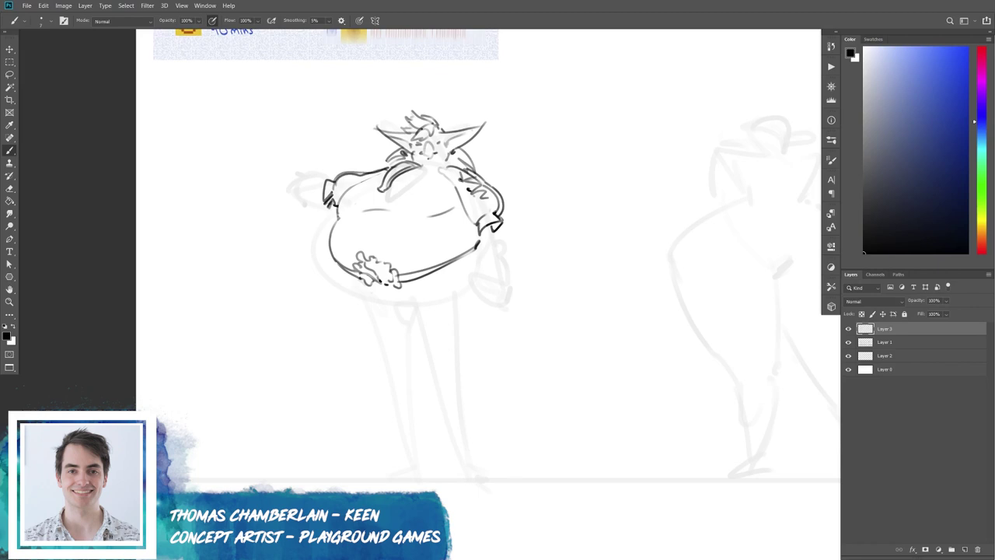
left_click_drag(328, 182, 327, 198)
Darken the right cuff and draw the curve under the belly and its right side.
left_click_drag(480, 230, 502, 217)
left_click_drag(337, 261, 412, 300)
left_click_drag(477, 255, 458, 293)
mouse_move(458, 292)
left_mouse_down()
mouse_move(455, 315)
mouse_move(419, 317)
mouse_move(443, 380)
left_mouse_up()
Draw both long thin legs reaching down to the feet.
left_click_drag(458, 315, 457, 381)
key("ctrl+z")
mouse_move(457, 310)
left_mouse_down()
mouse_move(447, 394)
mouse_move(464, 470)
left_mouse_up()
left_click_drag(457, 352, 472, 467)
left_click_drag(371, 297, 412, 376)
left_click_drag(412, 312, 427, 455)
mouse_move(418, 347)
left_mouse_down()
mouse_move(436, 409)
mouse_move(434, 460)
left_mouse_up()
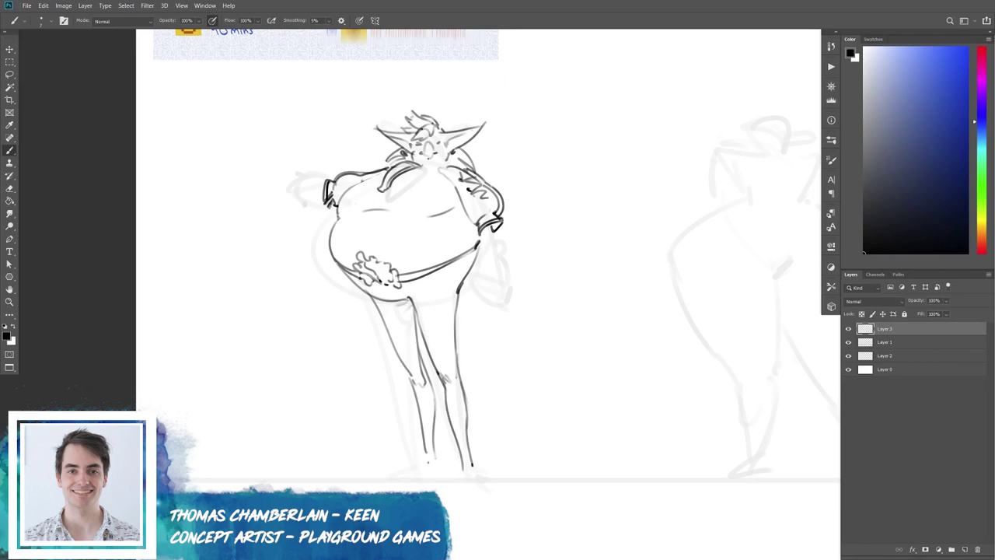
Add a dark mark at the left shoulder, alternating Eraser and Brush to adjust it.
mouse_move(347, 178)
left_mouse_down()
mouse_move(418, 167)
mouse_move(390, 170)
left_mouse_up()
key("e")
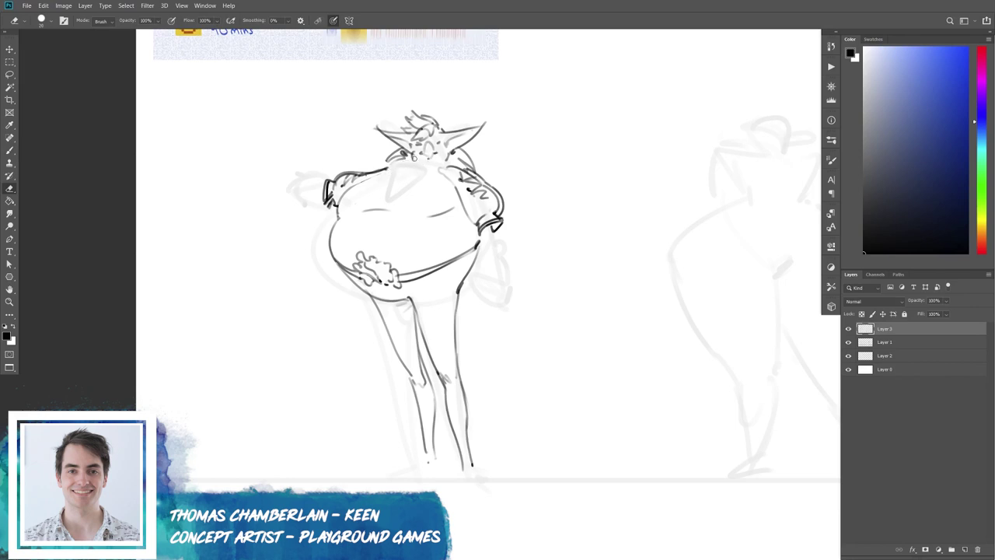
key("b")
key("e")
key("b")
key("e")
key("b")
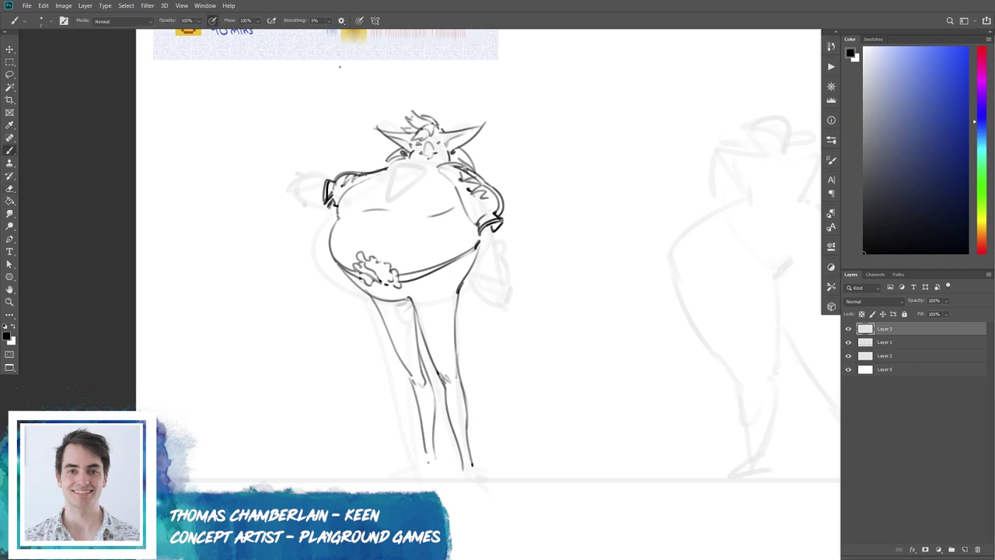
Add curled loops at both ear tips and marks on the fluffy belly patch.
left_click_drag(374, 122, 377, 130)
mouse_move(483, 121)
left_mouse_down()
mouse_move(492, 116)
mouse_move(487, 128)
left_mouse_up()
mouse_move(384, 293)
left_mouse_down()
mouse_move(391, 286)
mouse_move(373, 256)
mouse_move(360, 260)
mouse_move(363, 250)
mouse_move(395, 281)
left_mouse_up()
key("e")
key("b")
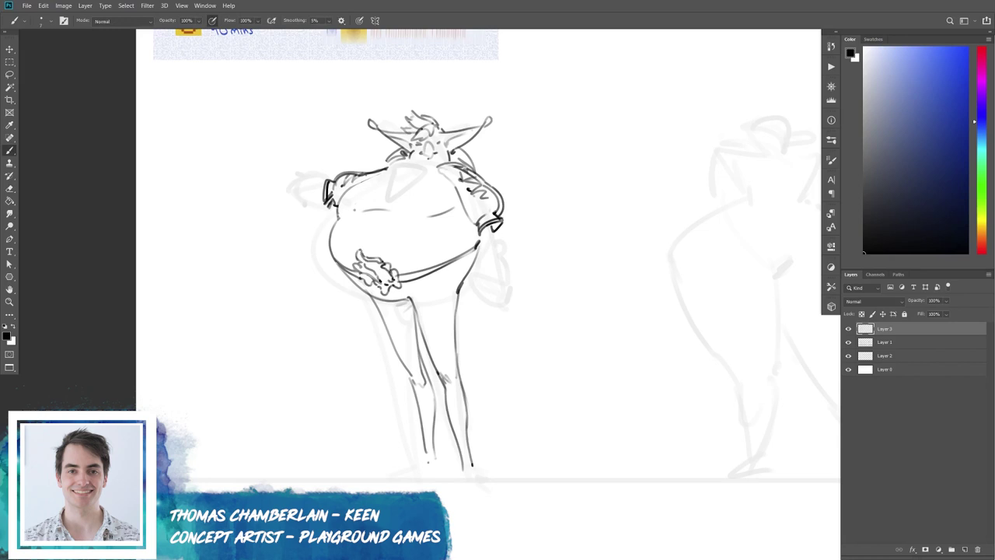
Extend the first goblin's raised arm into a hand, discarding early staff attempts.
left_click_drag(333, 136, 307, 172)
key("ctrl+z")
mouse_move(327, 184)
left_mouse_down()
mouse_move(270, 180)
mouse_move(261, 191)
mouse_move(326, 199)
left_mouse_up()
left_click_drag(267, 190, 251, 148)
mouse_move(244, 133)
left_mouse_down()
mouse_move(269, 175)
mouse_move(257, 187)
mouse_move(267, 188)
mouse_move(243, 136)
left_mouse_up()
key("ctrl+z")
key("ctrl+z")
Draw the long staff through the hand, from above the head to below the belly.
key("e")
key("b")
left_click_drag(253, 153, 346, 368)
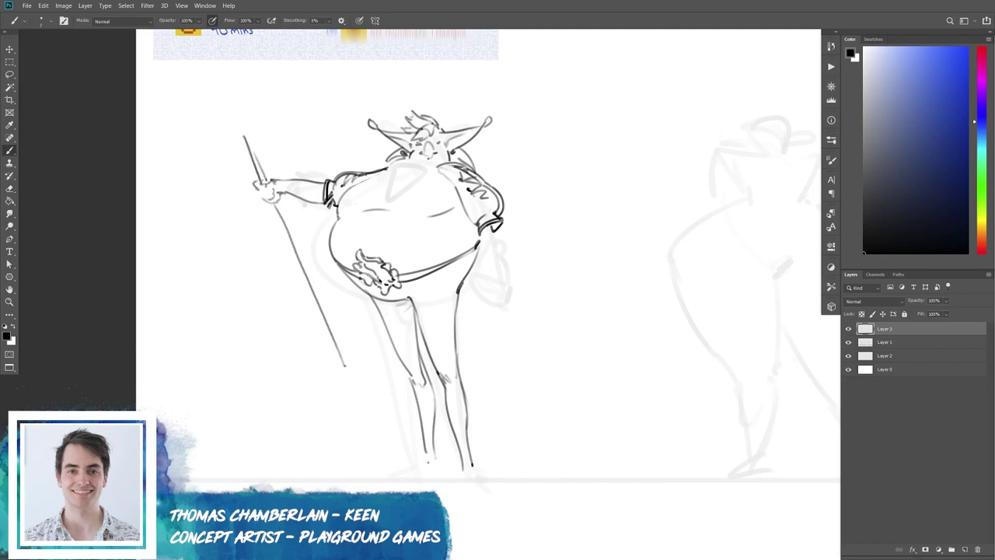
mouse_move(273, 196)
left_mouse_down()
mouse_move(355, 387)
mouse_move(308, 275)
mouse_move(329, 319)
left_mouse_up()
Erase doubled strokes along the staff and redraw its middle section.
key("e")
key("b")
key("e")
mouse_move(305, 268)
left_mouse_down()
mouse_move(302, 258)
mouse_move(304, 280)
mouse_move(283, 215)
left_mouse_up()
key("b")
key("e")
key("b")
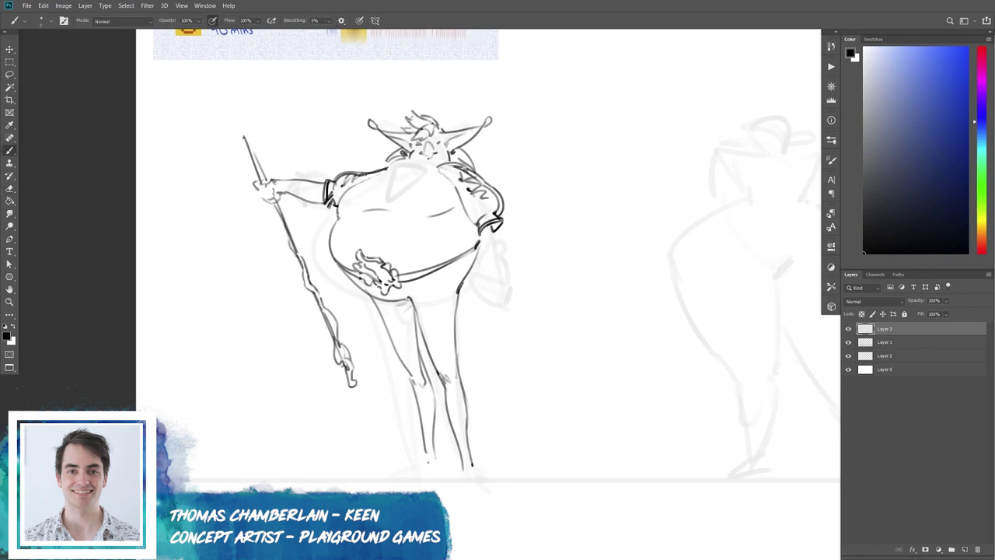
Erase the staff's top end and faint marks near the hand and staff tip.
key("e")
left_click_drag(241, 134, 271, 194)
key("b")
key("e")
key("b")
key("e")
left_click_drag(243, 131, 235, 143)
Draw a round orb outline atop the staff with a darker right side.
key("b")
left_click_drag(226, 97, 258, 170)
mouse_move(257, 96)
left_mouse_down()
mouse_move(267, 159)
mouse_move(258, 169)
left_mouse_up()
left_click_drag(277, 115, 281, 140)
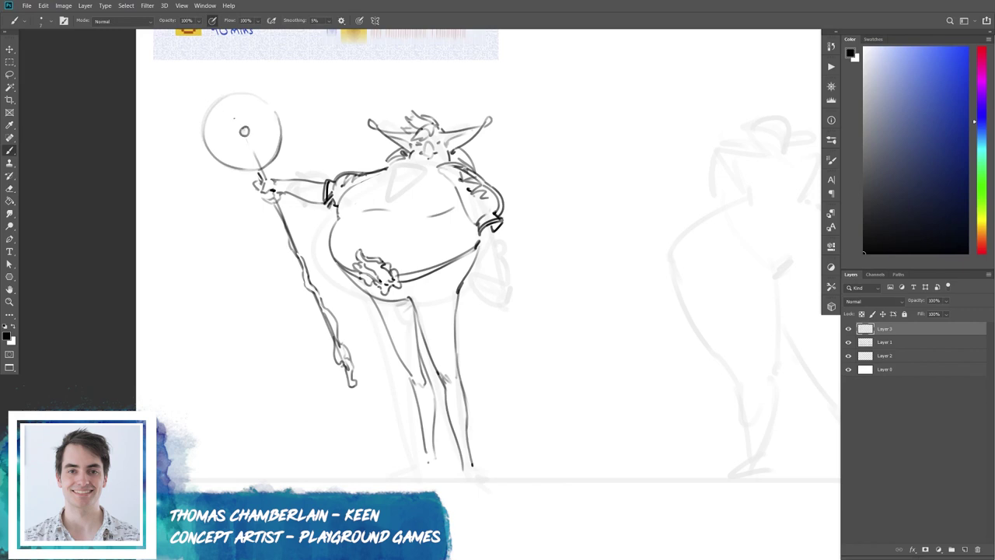
mouse_move(237, 129)
left_mouse_down()
mouse_move(232, 161)
mouse_move(250, 150)
mouse_move(248, 163)
mouse_move(232, 162)
left_mouse_up()
Add swirling curls inside the orb's upper, left and lower-left areas.
mouse_move(229, 128)
left_mouse_down()
mouse_move(215, 110)
mouse_move(236, 118)
mouse_move(232, 108)
mouse_move(247, 109)
mouse_move(231, 93)
mouse_move(243, 117)
left_mouse_up()
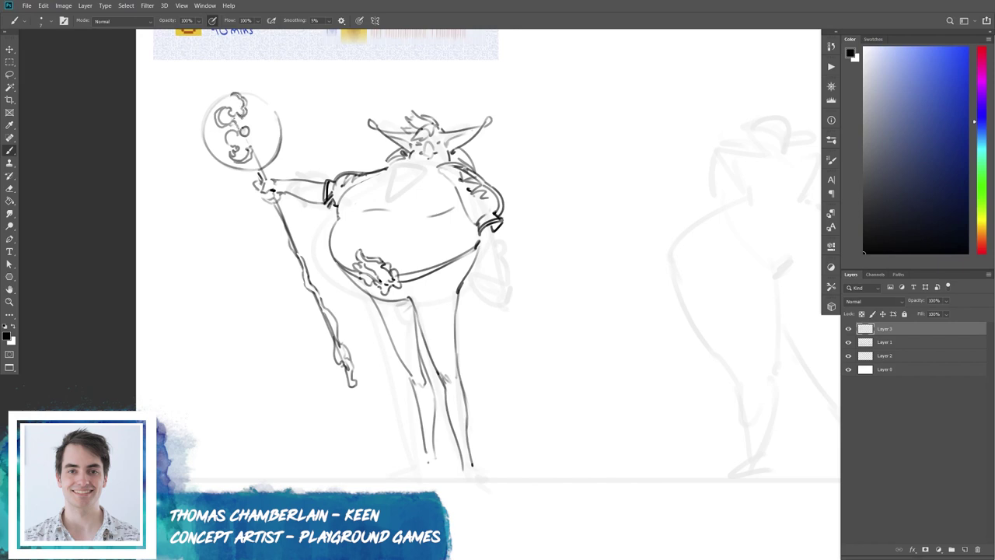
mouse_move(217, 105)
left_mouse_down()
mouse_move(219, 162)
mouse_move(214, 143)
left_mouse_up()
left_click_drag(223, 137, 212, 141)
key("e")
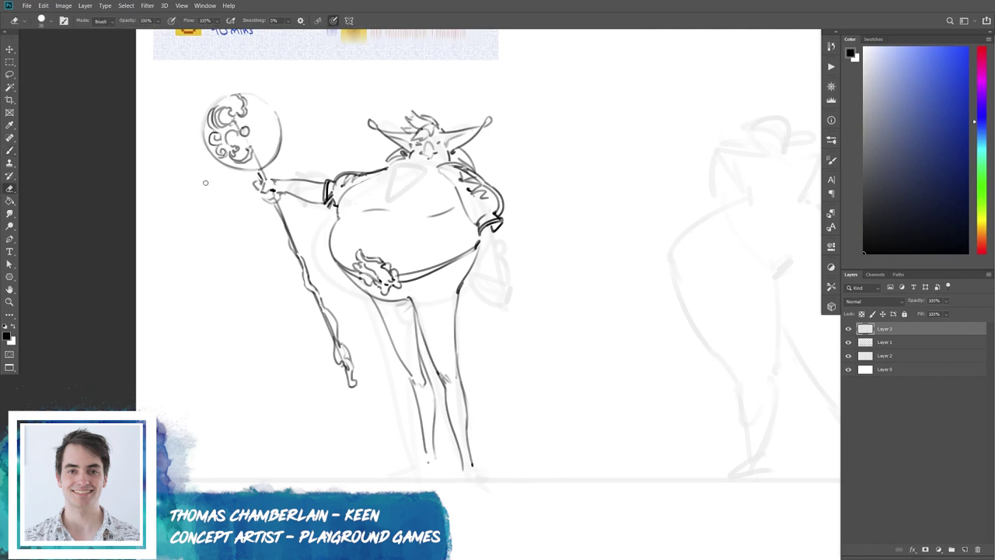
key("b")
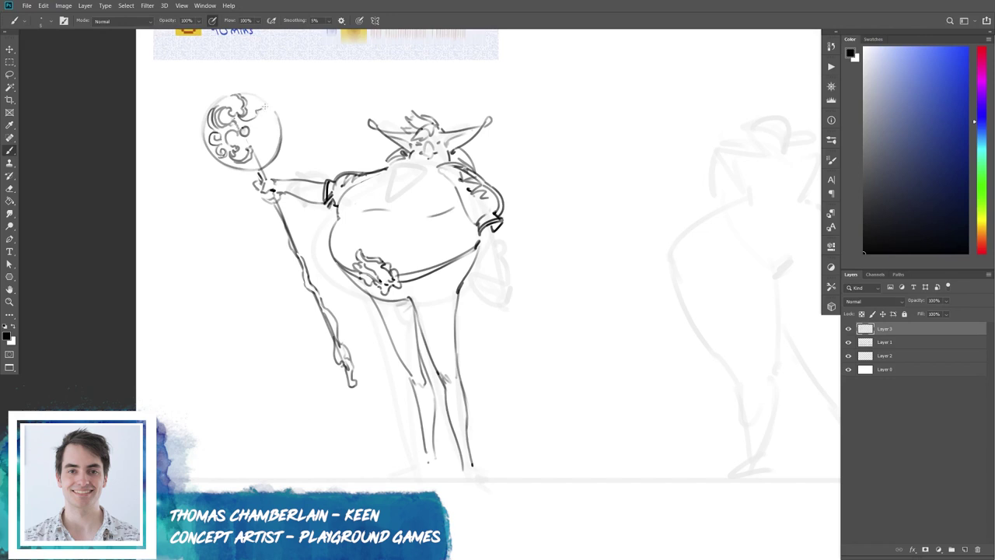
left_click_drag(262, 103, 267, 109)
mouse_move(219, 134)
left_mouse_down()
mouse_move(214, 144)
mouse_move(206, 134)
mouse_move(206, 148)
left_mouse_up()
left_click_drag(210, 130, 207, 142)
Close the orb's lower-right edge onto the staff.
key("e")
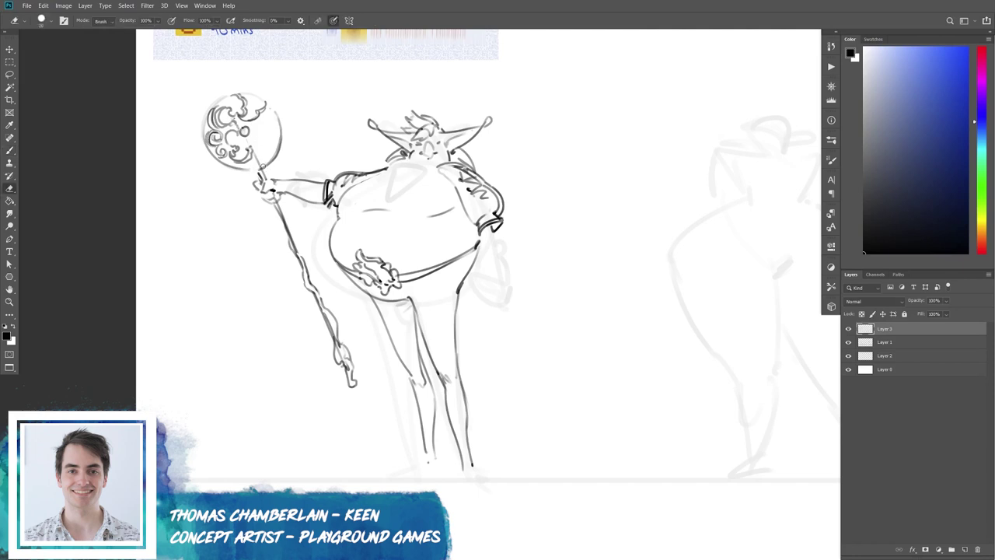
key("b")
left_click_drag(269, 160, 263, 167)
key("e")
key("b")
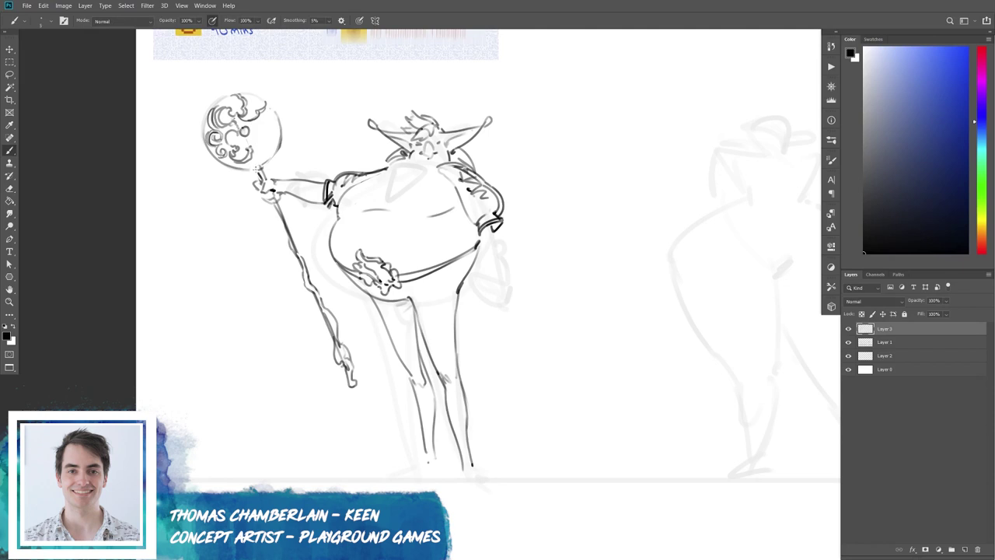
Erase the faint right-hand staff line and redraw it darker.
key("e")
left_click_drag(298, 255, 334, 328)
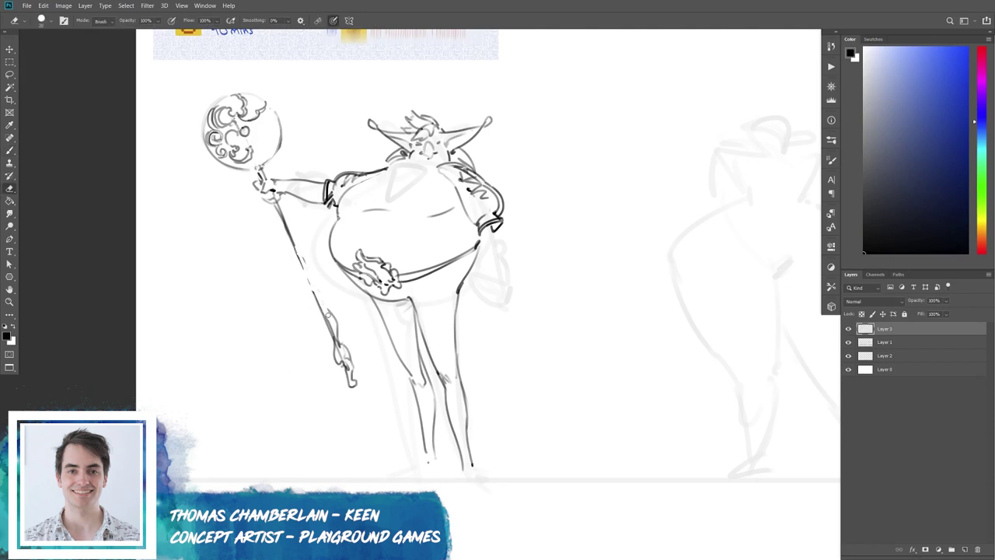
key("b")
left_click_drag(289, 229, 326, 310)
left_click_drag(302, 266, 312, 290)
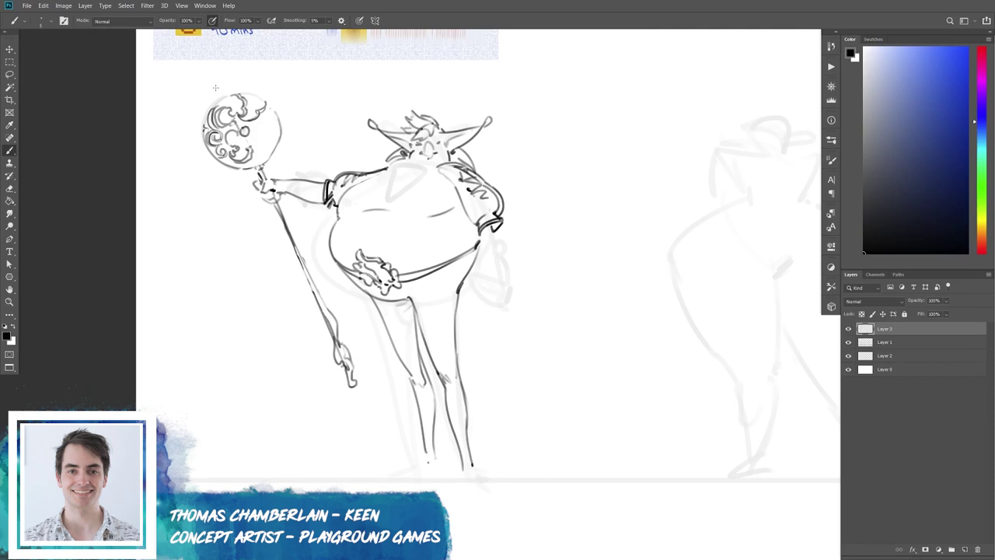
Clean the orb's right outline and draw a crescent line inside its right edge.
key("e")
left_click_drag(277, 130, 270, 161)
key("b")
left_click_drag(270, 101, 274, 110)
key("e")
key("b")
key("e")
key("b")
left_click_drag(268, 113, 273, 143)
Darken the orb's top-left outline and add small swirl curls throughout its interior.
left_click_drag(209, 109, 233, 92)
left_click_drag(203, 126, 212, 106)
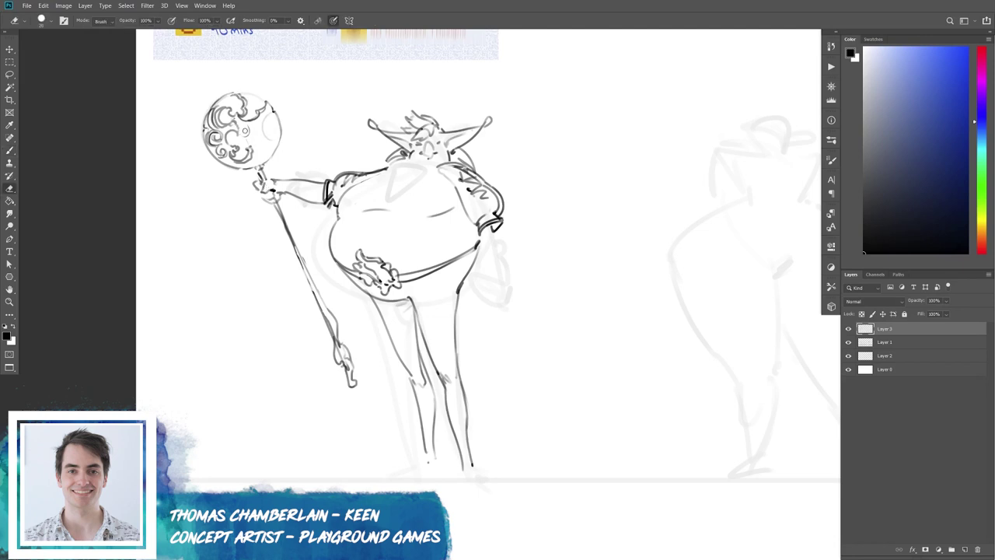
mouse_move(238, 132)
left_mouse_down()
mouse_move(249, 125)
mouse_move(239, 140)
mouse_move(249, 138)
mouse_move(238, 142)
mouse_move(253, 123)
mouse_move(236, 129)
left_mouse_up()
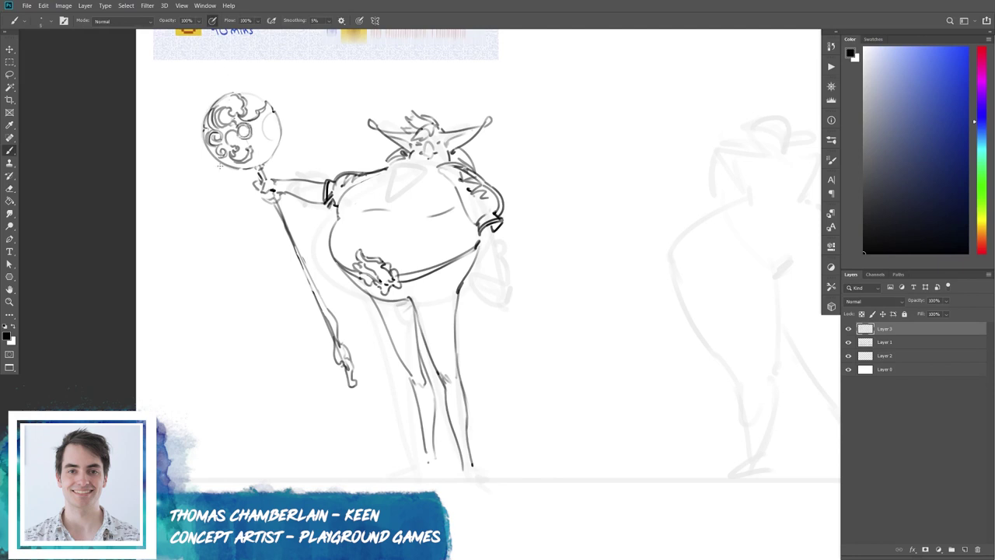
left_click_drag(227, 134, 232, 145)
mouse_move(213, 131)
left_mouse_down()
mouse_move(202, 142)
mouse_move(219, 157)
left_mouse_up()
mouse_move(254, 159)
left_mouse_down()
mouse_move(245, 145)
mouse_move(260, 140)
mouse_move(249, 161)
mouse_move(245, 151)
left_mouse_up()
left_click_drag(423, 315, 400, 295)
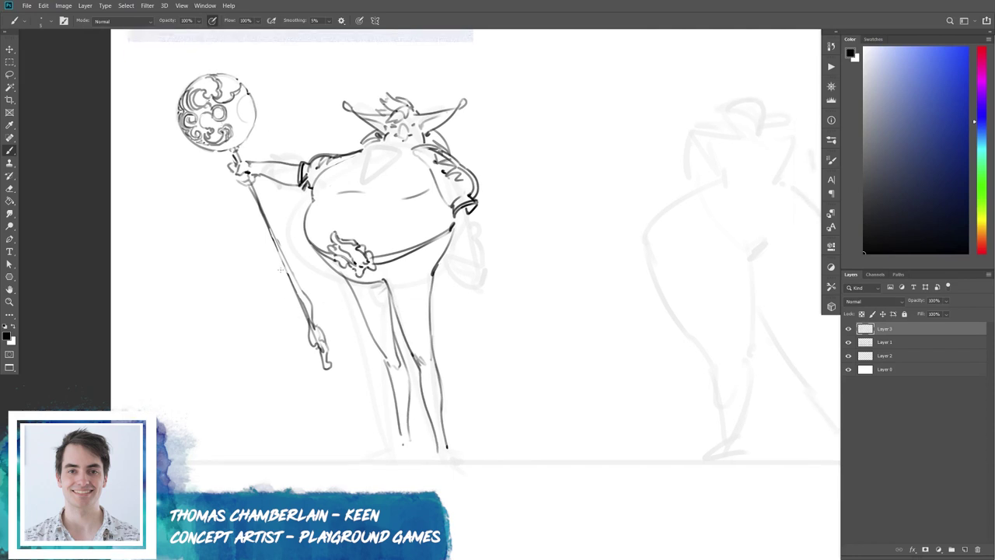
Erase and redraw the staff's lower and upper segments as clean lines.
key("e")
left_click_drag(280, 257, 319, 330)
key("b")
left_click_drag(276, 247, 314, 328)
key("e")
left_click_drag(259, 197, 287, 263)
key("b")
left_click_drag(259, 199, 303, 300)
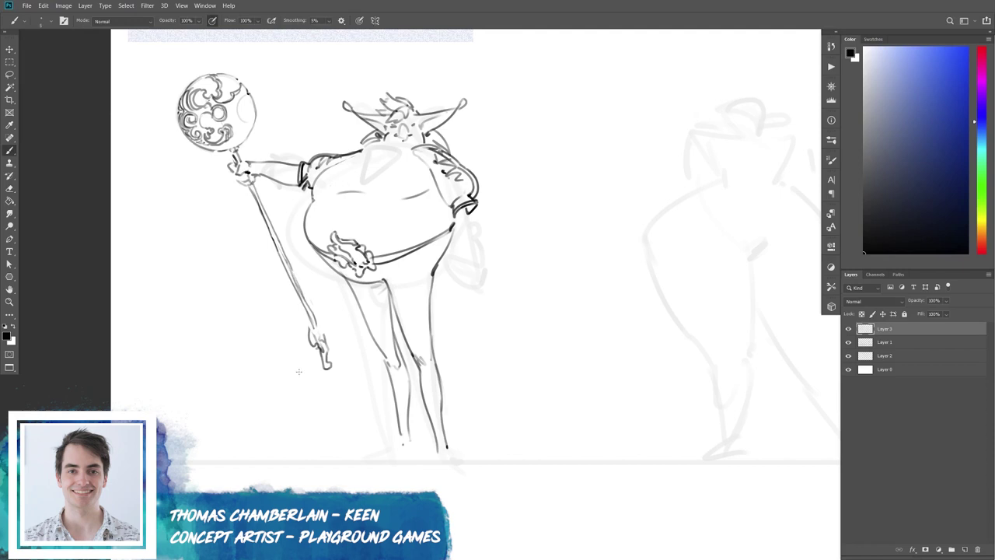
Give the staff a clawed lower end and sketch a small foot under the left leg.
key("e")
mouse_move(311, 326)
left_mouse_down()
mouse_move(328, 366)
mouse_move(310, 347)
mouse_move(318, 337)
mouse_move(302, 339)
mouse_move(324, 346)
mouse_move(313, 349)
mouse_move(319, 319)
mouse_move(326, 339)
left_mouse_up()
key("b")
key("ctrl+z")
left_click_drag(311, 305, 327, 331)
left_click_drag(324, 331, 327, 348)
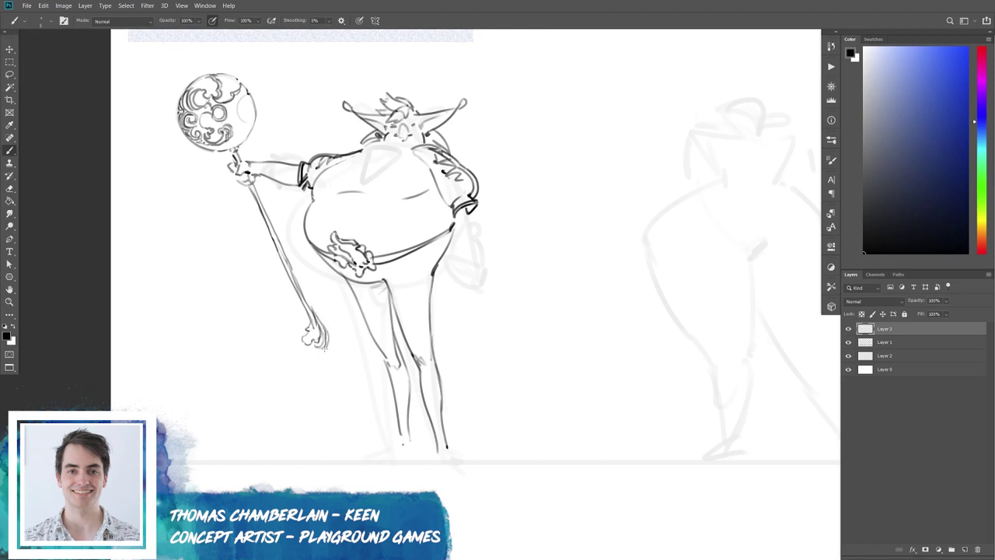
left_click_drag(314, 310, 300, 283)
left_click_drag(241, 160, 236, 147)
mouse_move(400, 441)
left_mouse_down()
mouse_move(412, 449)
mouse_move(389, 454)
mouse_move(416, 458)
mouse_move(352, 461)
mouse_move(411, 463)
mouse_move(358, 459)
mouse_move(410, 453)
mouse_move(408, 432)
mouse_move(359, 459)
mouse_move(415, 458)
left_mouse_up()
Erase the rough foot lines and draw the goblin's nose and mouth.
key("e")
key("b")
key("e")
key("b")
key("e")
key("b")
key("e")
key("b")
left_click_drag(402, 130, 411, 142)
Draw the free arm hanging down with a splayed hand, plus wrist detail on the staff arm.
left_click_drag(469, 207, 471, 256)
left_click_drag(457, 218, 464, 300)
mouse_move(475, 257)
left_mouse_down()
mouse_move(476, 295)
mouse_move(455, 281)
mouse_move(458, 308)
mouse_move(470, 306)
left_mouse_up()
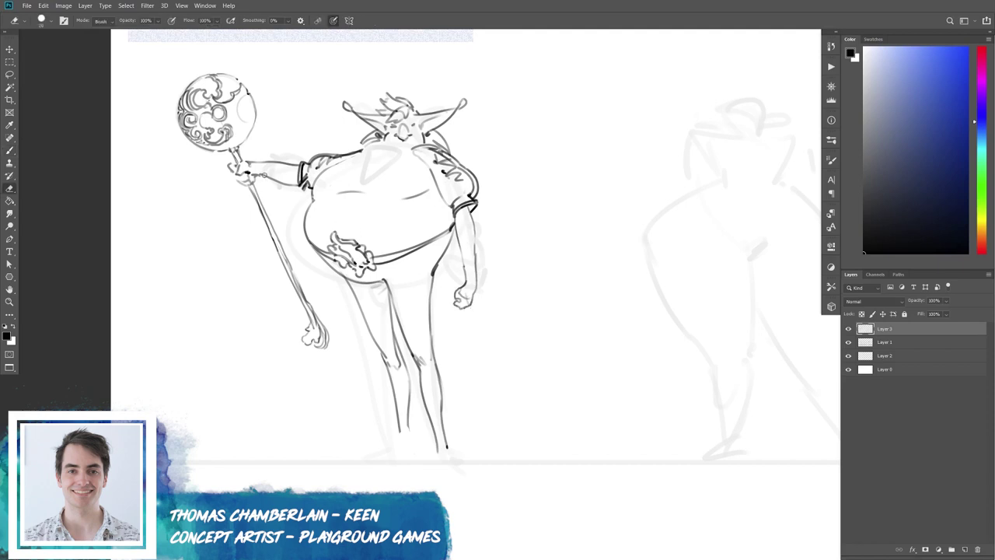
left_click_drag(262, 173, 272, 193)
mouse_move(464, 272)
left_mouse_down()
mouse_move(479, 283)
mouse_move(480, 308)
mouse_move(489, 291)
left_mouse_up()
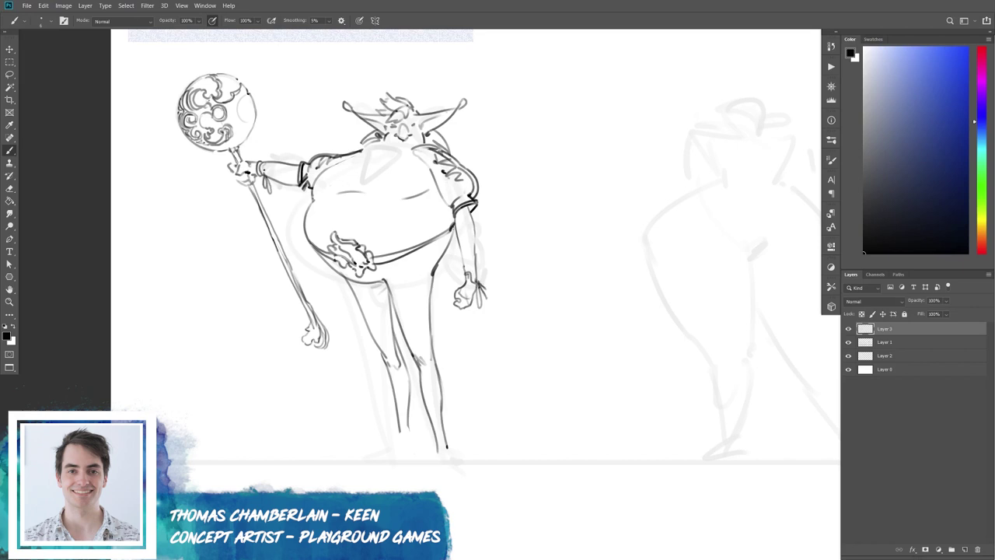
mouse_move(457, 217)
left_mouse_down()
mouse_move(464, 257)
mouse_move(475, 221)
left_mouse_up()
Draw shoulder-pad arcs and remove the stray lower left-leg strokes.
mouse_move(327, 148)
left_mouse_down()
mouse_move(370, 136)
mouse_move(348, 138)
left_mouse_up()
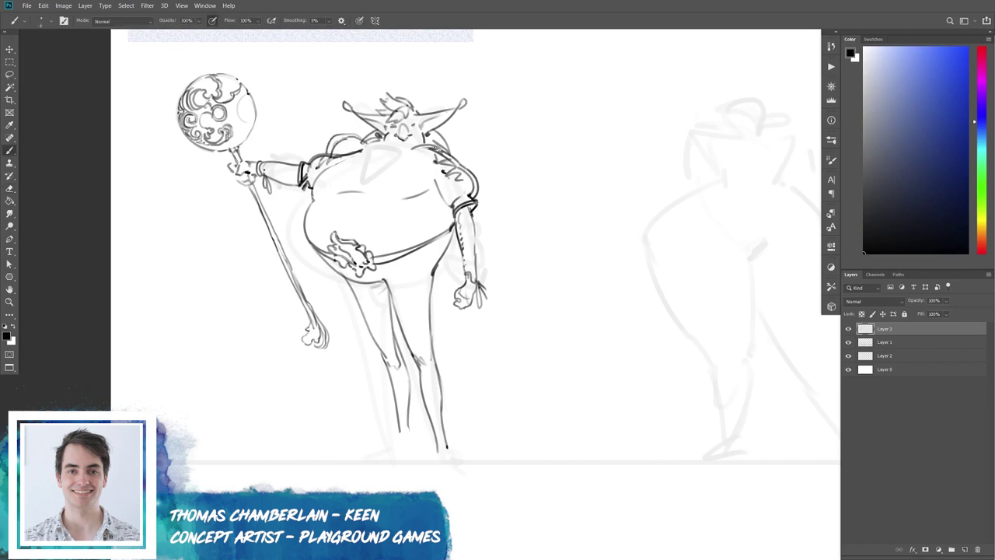
key("e")
mouse_move(449, 151)
left_mouse_down()
mouse_move(422, 144)
mouse_move(432, 163)
mouse_move(468, 163)
mouse_move(469, 142)
mouse_move(427, 139)
mouse_move(414, 158)
left_mouse_up()
key("b")
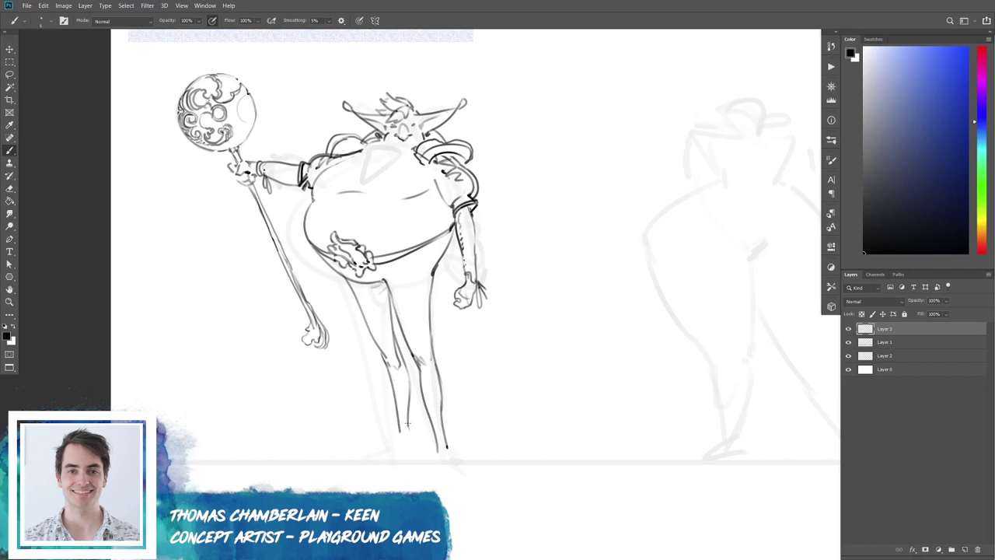
key("ctrl+z")
key("ctrl+z")
Sketch the pointed left foot and begin the right foot.
mouse_move(392, 379)
left_mouse_down()
mouse_move(445, 435)
mouse_move(426, 400)
mouse_move(388, 417)
mouse_move(409, 404)
left_mouse_up()
key("e")
key("b")
mouse_move(409, 380)
left_mouse_down()
mouse_move(413, 411)
mouse_move(393, 404)
left_mouse_up()
left_click_drag(394, 384, 388, 416)
mouse_move(419, 379)
left_mouse_down()
mouse_move(443, 421)
mouse_move(429, 397)
mouse_move(440, 424)
mouse_move(420, 412)
mouse_move(390, 461)
left_mouse_up()
Extend both boots' lower lines so the pointed feet rest on the ground line.
key("e")
key("b")
key("e")
key("b")
key("e")
mouse_move(405, 417)
left_mouse_down()
mouse_move(409, 460)
mouse_move(368, 464)
left_mouse_up()
key("b")
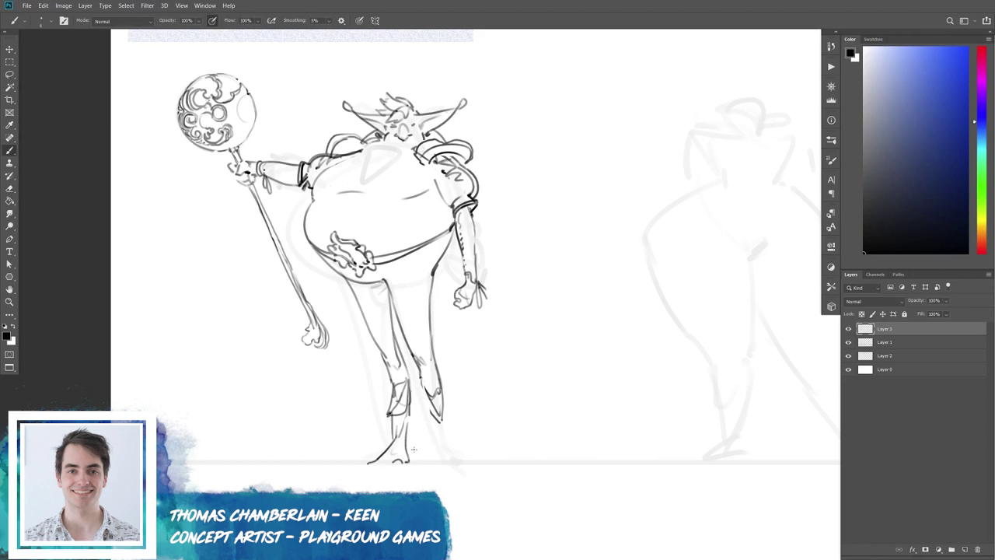
left_click_drag(427, 397, 443, 462)
left_click_drag(445, 415, 466, 468)
left_click_drag(563, 434, 368, 435)
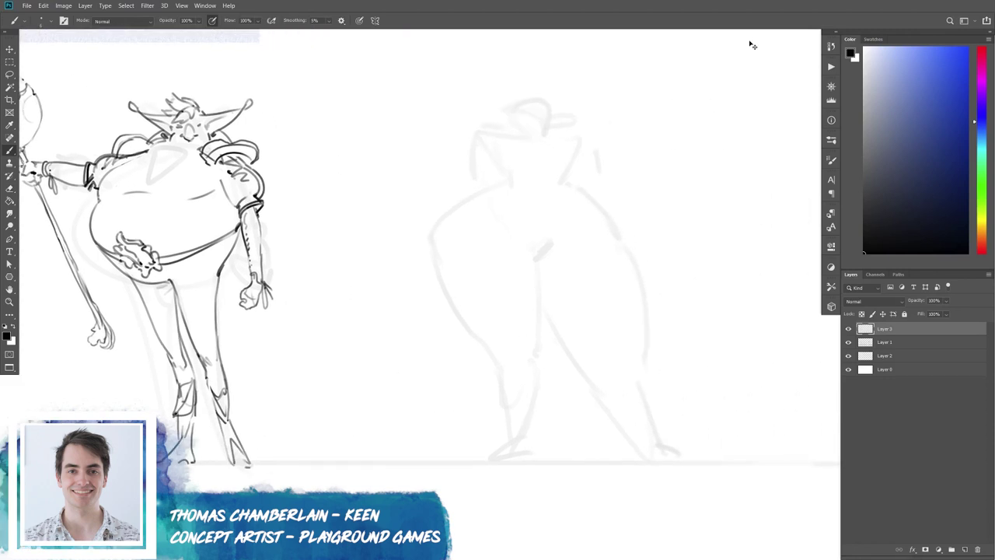
Zoom out to the middle goblin and ink its head curve and collar shape.
key("ctrl+minus")
left_click_drag(544, 326, 512, 325)
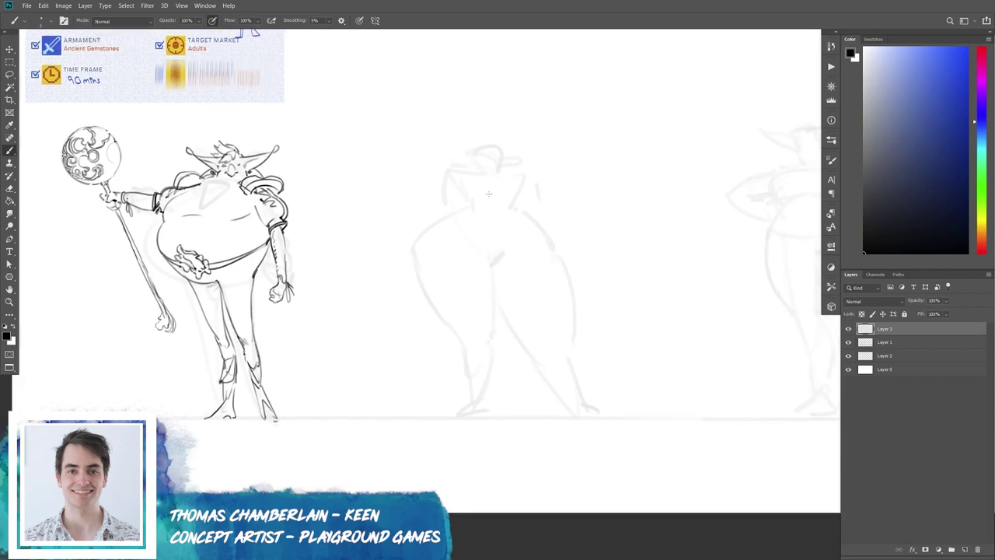
mouse_move(451, 174)
left_mouse_down()
mouse_move(443, 186)
mouse_move(474, 202)
mouse_move(514, 202)
left_mouse_up()
mouse_move(516, 182)
left_mouse_down()
mouse_move(470, 209)
mouse_move(514, 210)
mouse_move(485, 183)
mouse_move(510, 205)
mouse_move(499, 205)
mouse_move(519, 212)
mouse_move(507, 203)
mouse_move(508, 172)
mouse_move(508, 194)
mouse_move(487, 173)
mouse_move(502, 176)
mouse_move(521, 214)
mouse_move(471, 211)
mouse_move(503, 194)
mouse_move(518, 206)
left_mouse_up()
Refine the linework into a tufted, pointed head, undoing and erasing stray strokes.
key("e")
key("b")
key("e")
key("b")
key("e")
key("b")
key("ctrl+z")
key("e")
key("b")
key("ctrl+z")
key("ctrl+z")
key("e")
key("b")
key("e")
key("b")
key("e")
key("b")
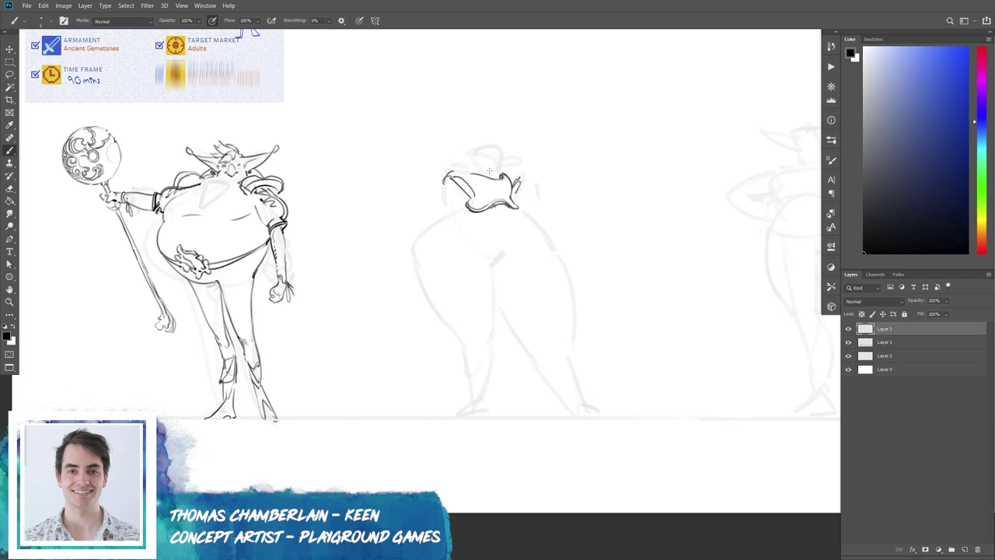
Erase the left part of the head stroke and add a short line between curl and body.
key("e")
mouse_move(465, 192)
left_mouse_down()
mouse_move(451, 176)
mouse_move(461, 174)
mouse_move(447, 178)
mouse_move(460, 172)
mouse_move(476, 201)
left_mouse_up()
key("b")
key("e")
key("b")
left_click_drag(464, 184, 464, 170)
Darken the top of the middle goblin's head and add a short stroke at the head.
key("e")
key("b")
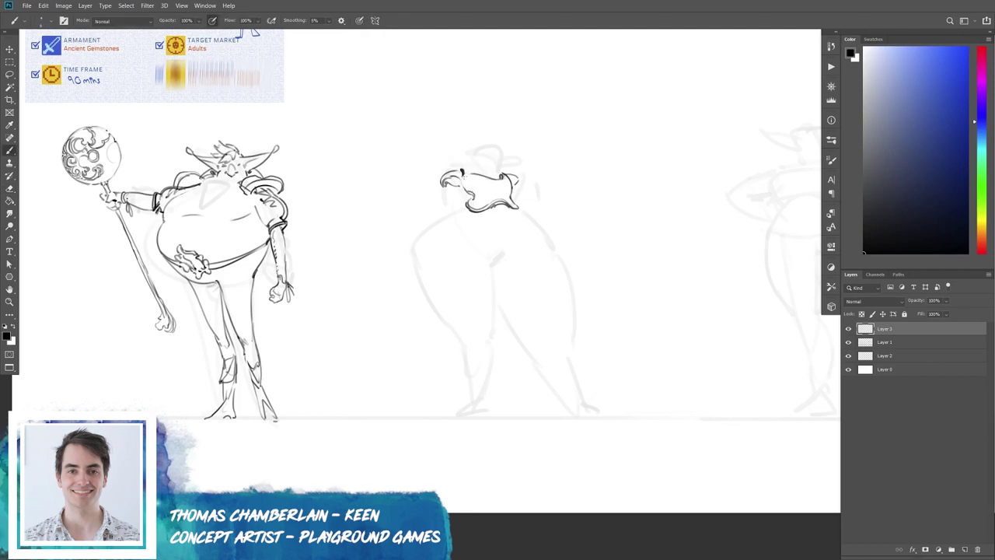
left_click_drag(456, 169, 466, 167)
key("e")
key("b")
key("e")
key("b")
left_click_drag(467, 199, 472, 213)
Draw the beak curve, mouth details and the right side of the goblin's head.
left_click_drag(443, 185, 456, 228)
left_click_drag(459, 187, 464, 193)
mouse_move(464, 194)
left_mouse_down()
mouse_move(465, 211)
mouse_move(452, 208)
mouse_move(467, 221)
left_mouse_up()
left_click_drag(515, 187, 526, 210)
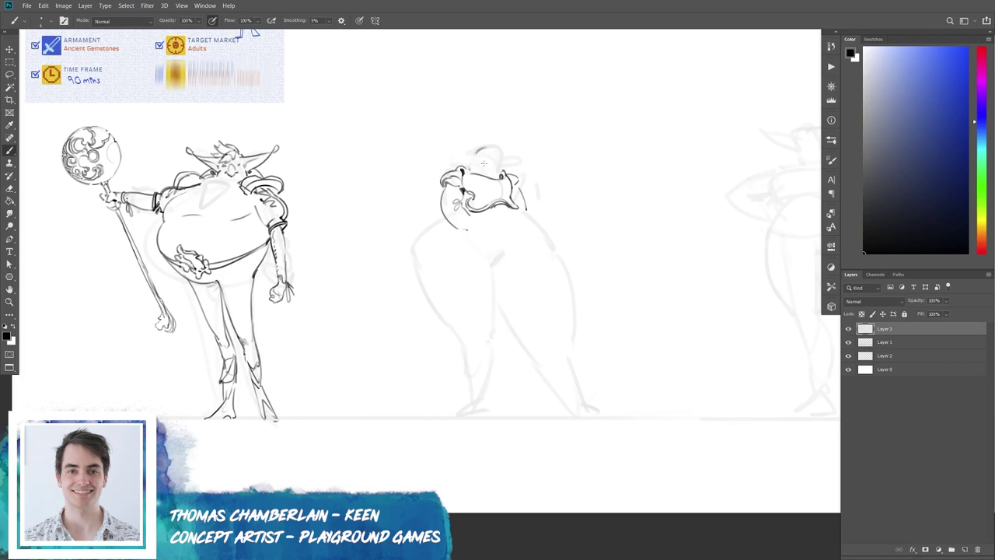
Draw the small head's face, chin and hair, discarding a first head-top outline.
key("e")
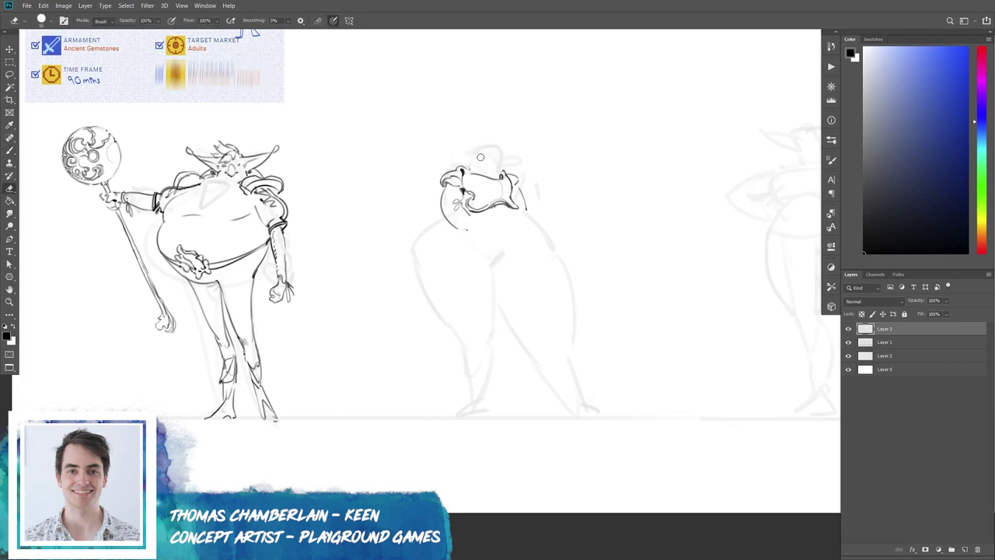
key("b")
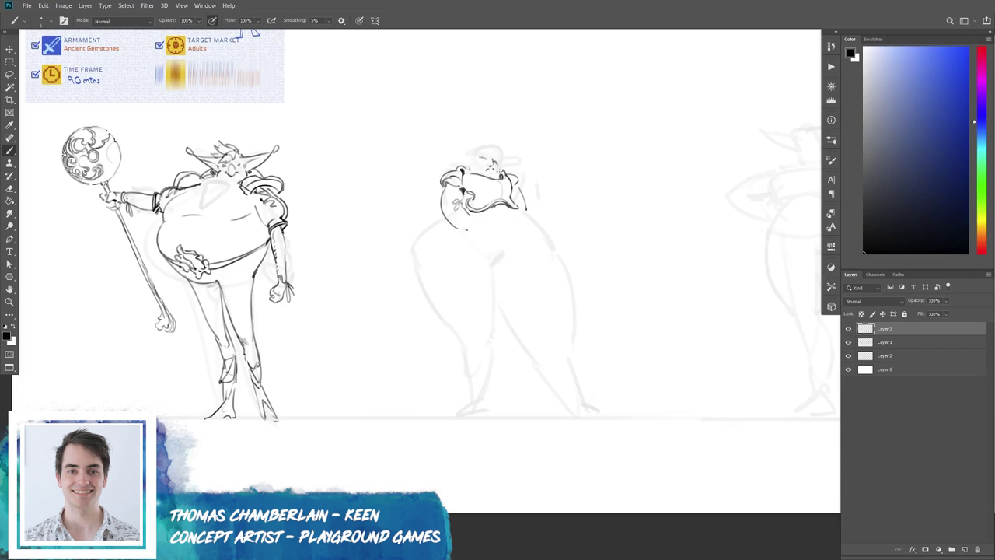
mouse_move(476, 154)
left_mouse_down()
mouse_move(490, 146)
mouse_move(450, 169)
left_mouse_up()
key("ctrl+z")
key("e")
key("b")
mouse_move(500, 171)
left_mouse_down()
mouse_move(488, 182)
mouse_move(499, 163)
mouse_move(480, 149)
mouse_move(459, 160)
mouse_move(461, 150)
mouse_move(496, 136)
left_mouse_up()
key("e")
key("b")
mouse_move(493, 138)
left_mouse_down()
mouse_move(500, 148)
mouse_move(454, 165)
left_mouse_up()
Clean stray collar marks, then draw the collar's bottom edge and the first belly curves.
key("e")
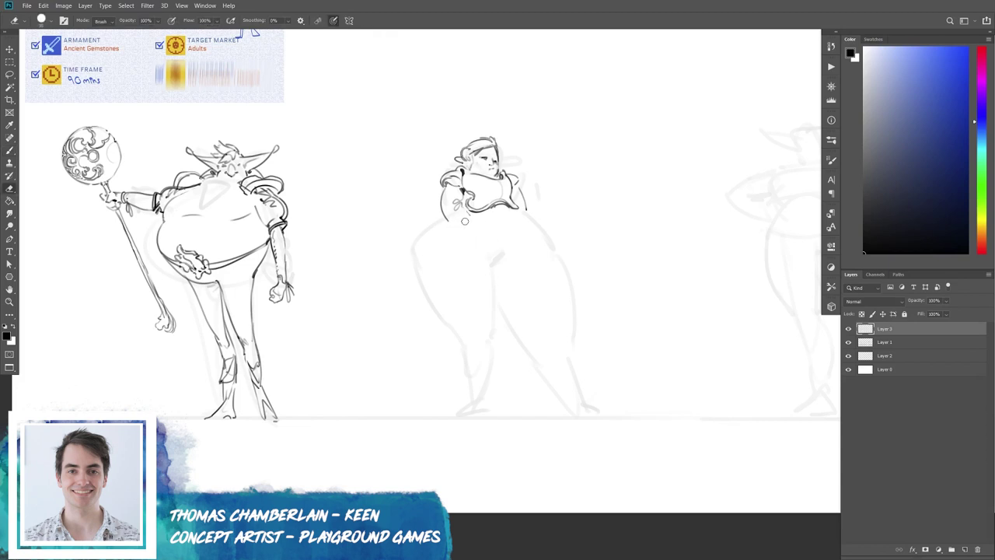
left_click_drag(465, 204, 455, 215)
key("b")
mouse_move(465, 217)
left_mouse_down()
mouse_move(457, 211)
mouse_move(516, 211)
left_mouse_up()
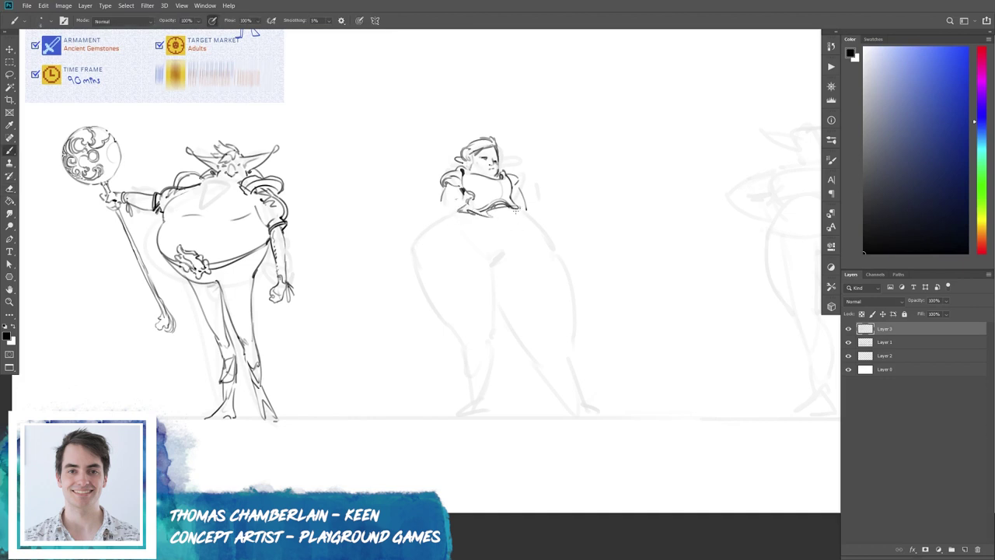
mouse_move(439, 221)
left_mouse_down()
mouse_move(519, 208)
mouse_move(428, 230)
mouse_move(459, 230)
mouse_move(440, 191)
mouse_move(482, 200)
mouse_move(441, 200)
mouse_move(451, 190)
mouse_move(436, 179)
mouse_move(426, 221)
left_mouse_up()
Replace the middle goblin's old arm strokes with a new arm resting its hand on the hip.
key("e")
key("b")
key("e")
key("b")
key("z")
left_click(429, 218, "alt")
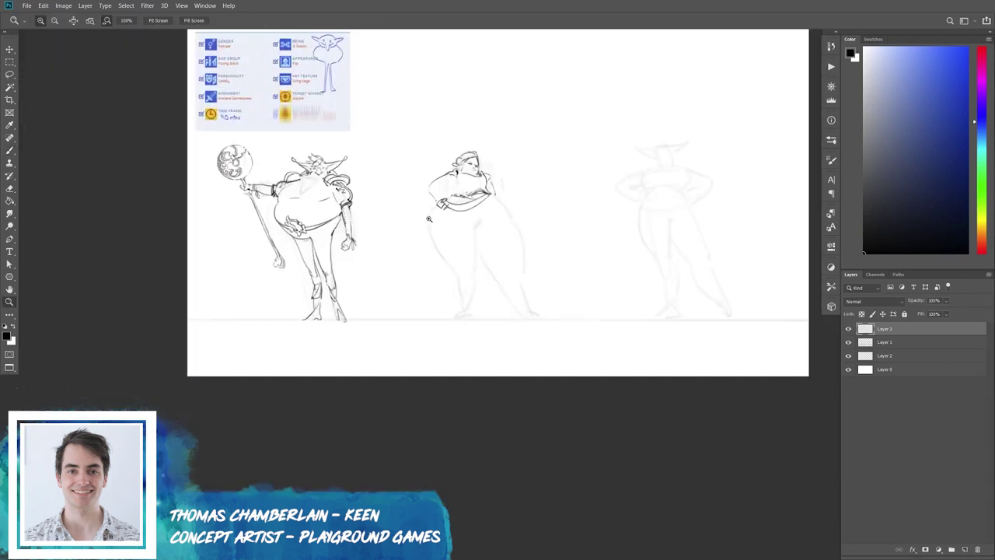
key("ctrl+plus")
key("e")
left_click_drag(405, 130, 387, 167)
key("b")
mouse_move(381, 129)
left_mouse_down()
mouse_move(396, 165)
mouse_move(401, 146)
mouse_move(381, 177)
left_mouse_up()
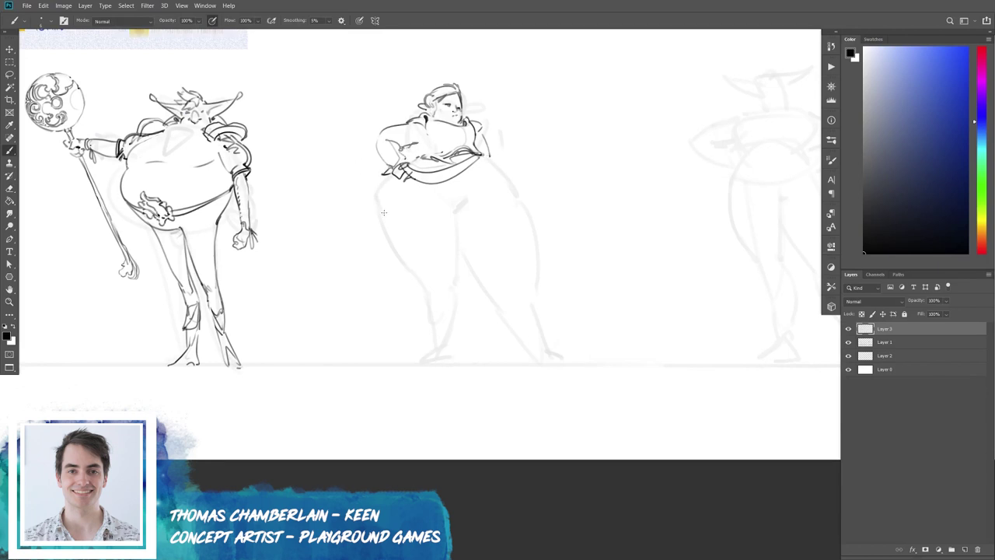
Clean up the hand near the hip and add short strokes to it.
key("e")
left_click_drag(385, 155, 408, 183)
key("b")
key("e")
key("b")
mouse_move(388, 134)
left_mouse_down()
mouse_move(406, 149)
mouse_move(424, 148)
mouse_move(441, 121)
mouse_move(467, 121)
mouse_move(470, 130)
mouse_move(448, 130)
mouse_move(470, 132)
mouse_move(443, 123)
mouse_move(466, 123)
mouse_move(469, 134)
mouse_move(455, 132)
mouse_move(465, 119)
mouse_move(444, 148)
mouse_move(472, 149)
left_mouse_up()
key("e")
key("b")
Touch up the face with dark strokes, erasing stray marks near the face and torso.
key("e")
key("b")
key("e")
key("b")
key("e")
key("b")
key("e")
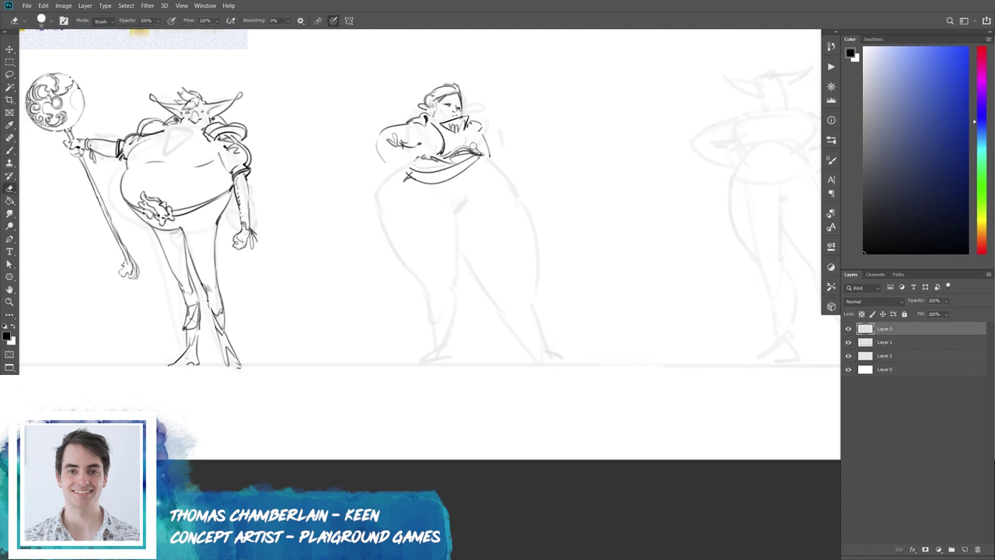
key("b")
Add dark strokes to the chest and a round earring on the middle goblin.
left_click_drag(468, 128, 466, 152)
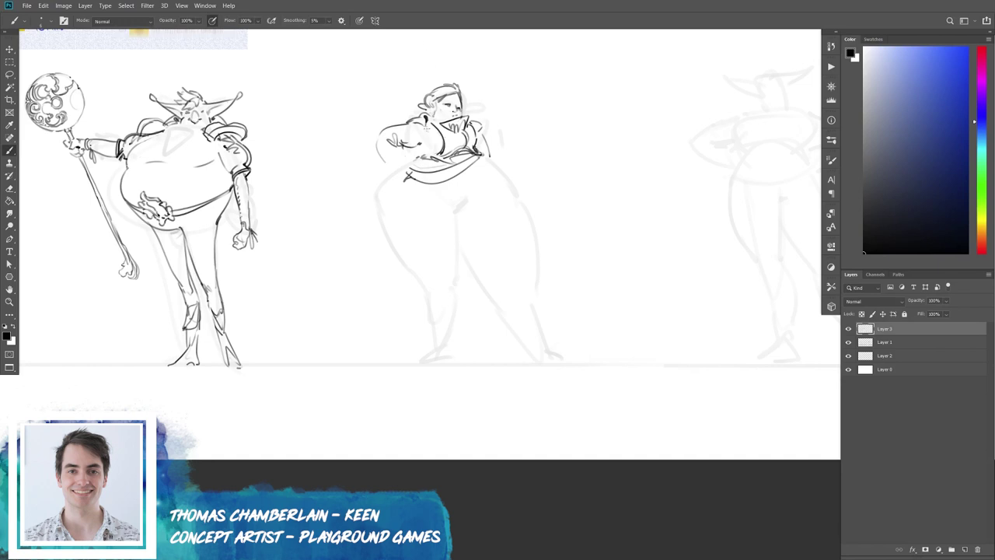
key("e")
key("b")
mouse_move(432, 123)
left_mouse_down()
mouse_move(424, 132)
mouse_move(435, 137)
mouse_move(401, 121)
mouse_move(483, 134)
left_mouse_up()
key("e")
key("b")
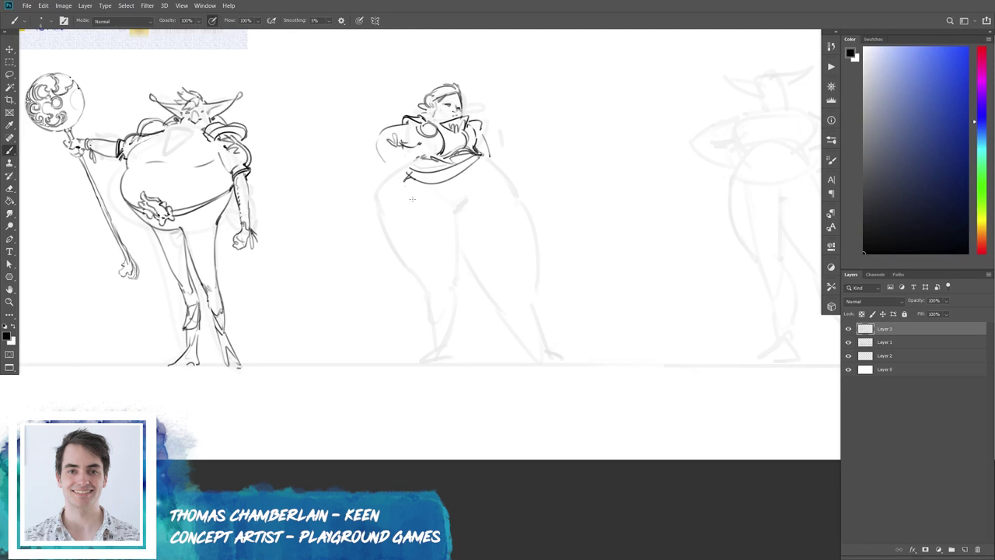
Outline the left hip, a shorter waist diagonal, a belly loop and the leg curve.
left_click_drag(419, 158, 386, 215)
left_click_drag(482, 154, 526, 196)
key("ctrl+z")
left_click_drag(482, 154, 513, 187)
mouse_move(457, 207)
left_mouse_down()
mouse_move(455, 217)
mouse_move(470, 199)
left_mouse_up()
mouse_move(389, 215)
left_mouse_down()
mouse_move(431, 283)
mouse_move(457, 265)
mouse_move(455, 215)
left_mouse_up()
left_click_drag(464, 250, 488, 278)
key("ctrl+z")
Redraw the inner-thigh curve and a smoother right-hip outline.
left_click_drag(459, 237, 488, 272)
left_click_drag(511, 186, 534, 264)
key("ctrl+z")
left_click_drag(510, 185, 532, 268)
key("e")
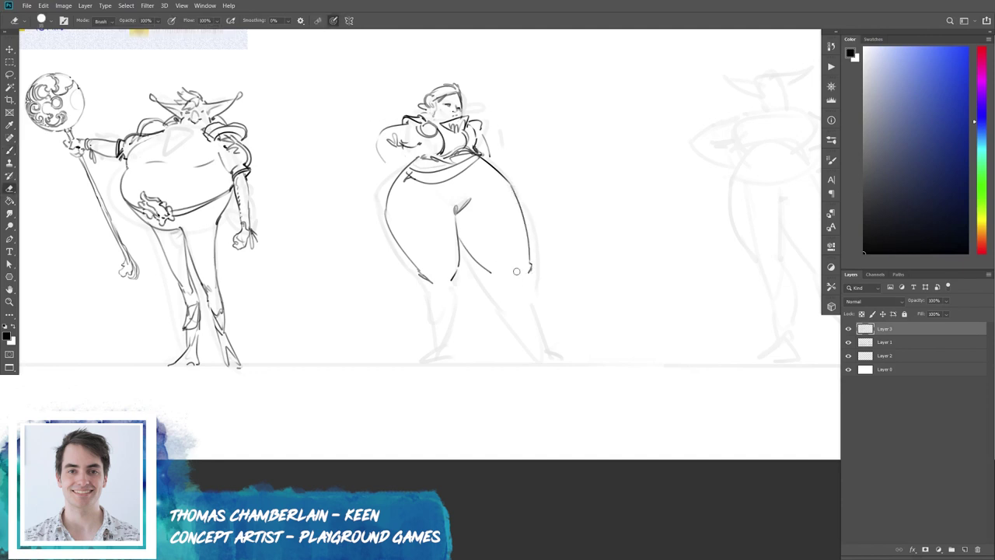
key("b")
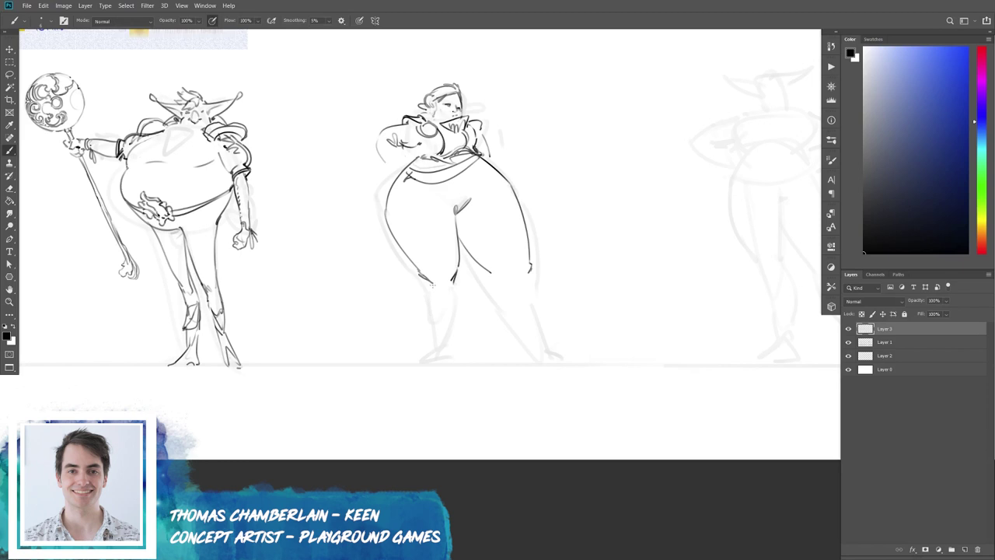
Ink the knees and lower legs on both sides down toward the feet.
mouse_move(426, 277)
left_mouse_down()
mouse_move(454, 308)
mouse_move(448, 339)
left_mouse_up()
key("ctrl+z")
left_click_drag(458, 292, 441, 348)
left_click_drag(426, 287, 434, 350)
left_click_drag(492, 278, 504, 299)
left_click_drag(496, 278, 541, 339)
left_click_drag(529, 274, 548, 335)
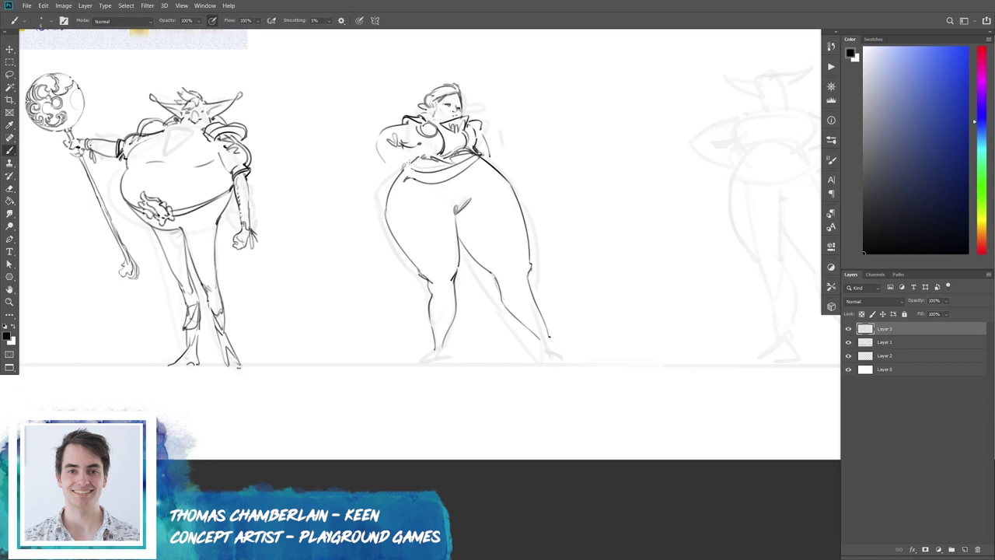
Add a waist line, draw both feet and touch up the left hip stroke.
left_click_drag(412, 169, 422, 165)
left_click_drag(446, 346, 431, 352)
mouse_move(549, 337)
left_mouse_down()
mouse_move(539, 352)
mouse_move(577, 361)
mouse_move(568, 351)
mouse_move(545, 354)
mouse_move(575, 362)
left_mouse_up()
key("e")
key("b")
mouse_move(443, 342)
left_mouse_down()
mouse_move(412, 367)
mouse_move(425, 364)
left_mouse_up()
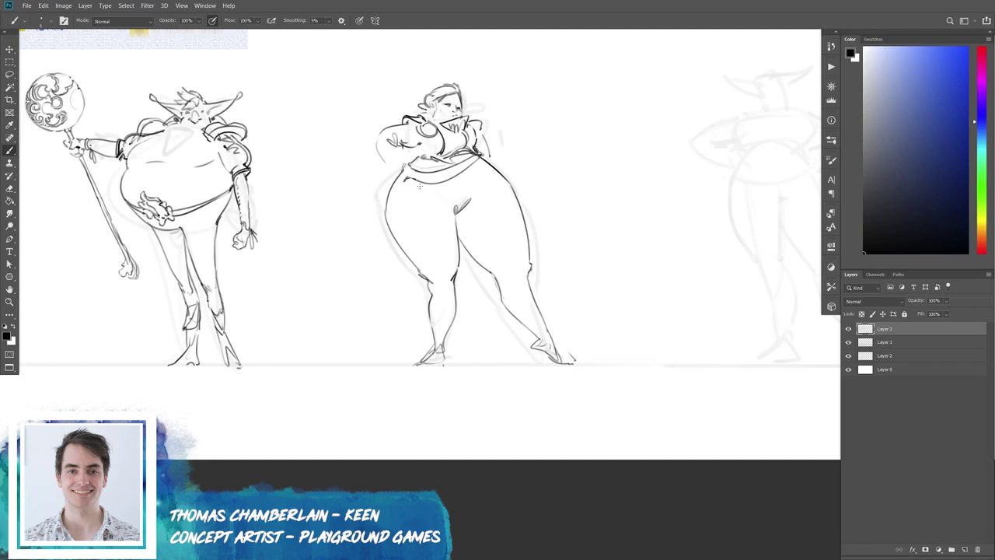
key("e")
left_click_drag(405, 161, 424, 179)
key("b")
key("e")
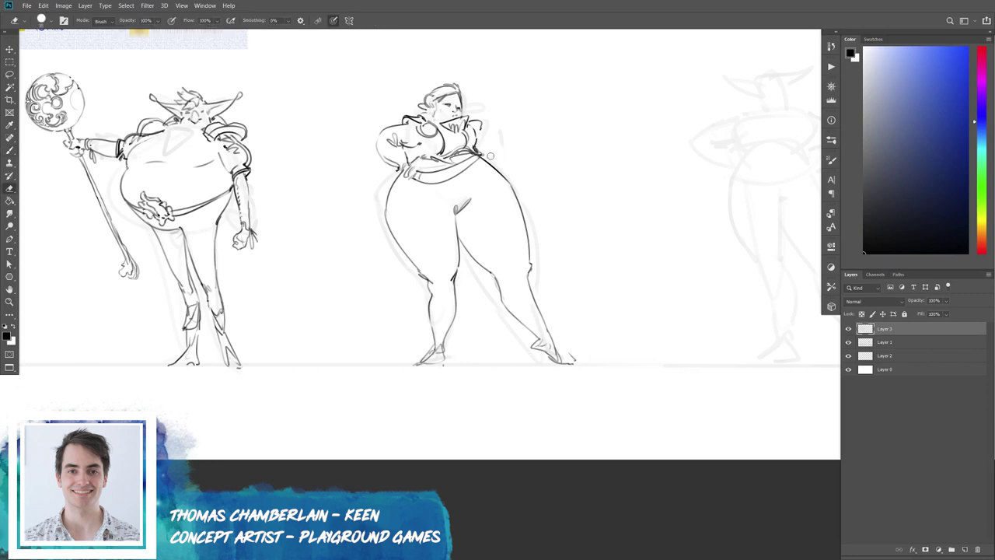
Recentre the view on the middle goblin and erase stray lines around her head and shoulder.
key("b")
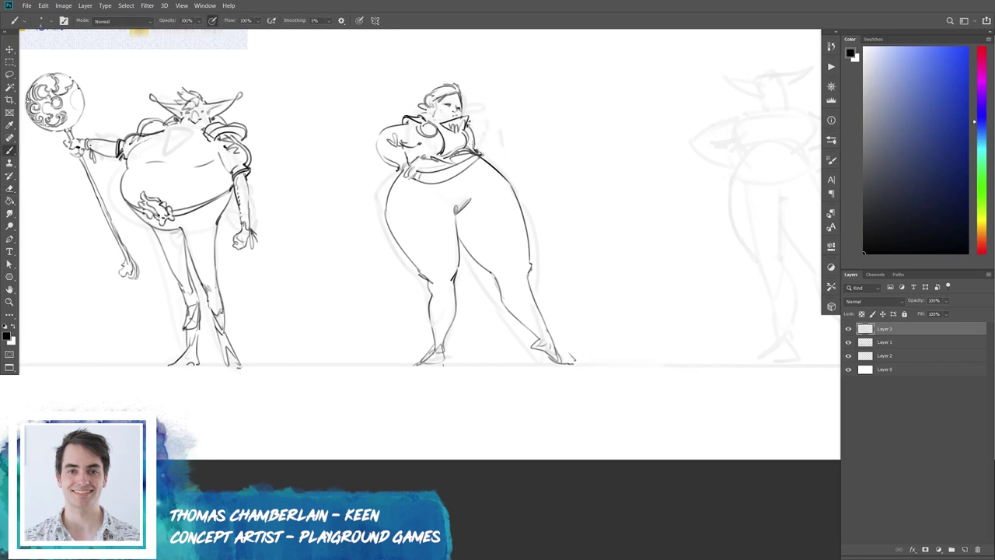
left_click_drag(338, 240, 360, 295)
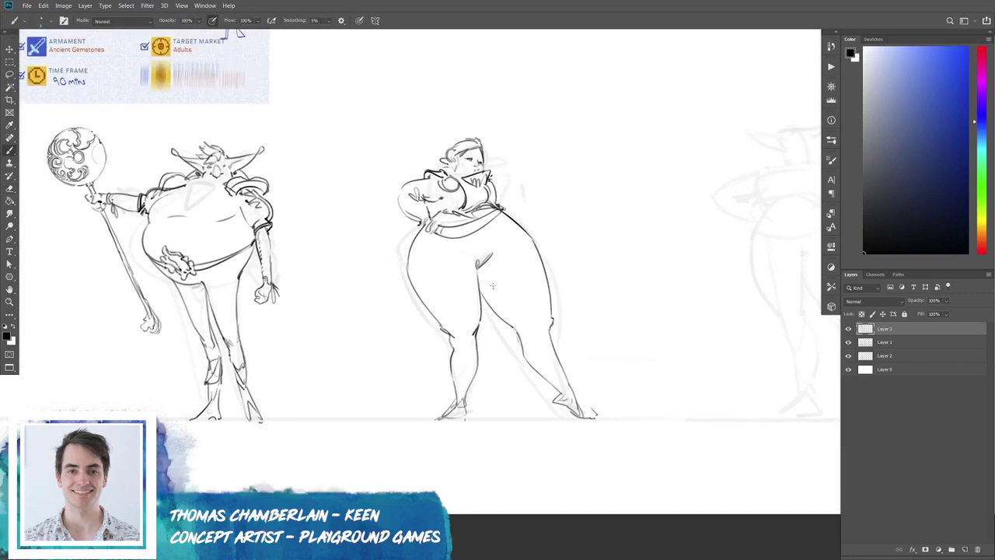
left_click_drag(462, 249, 454, 285)
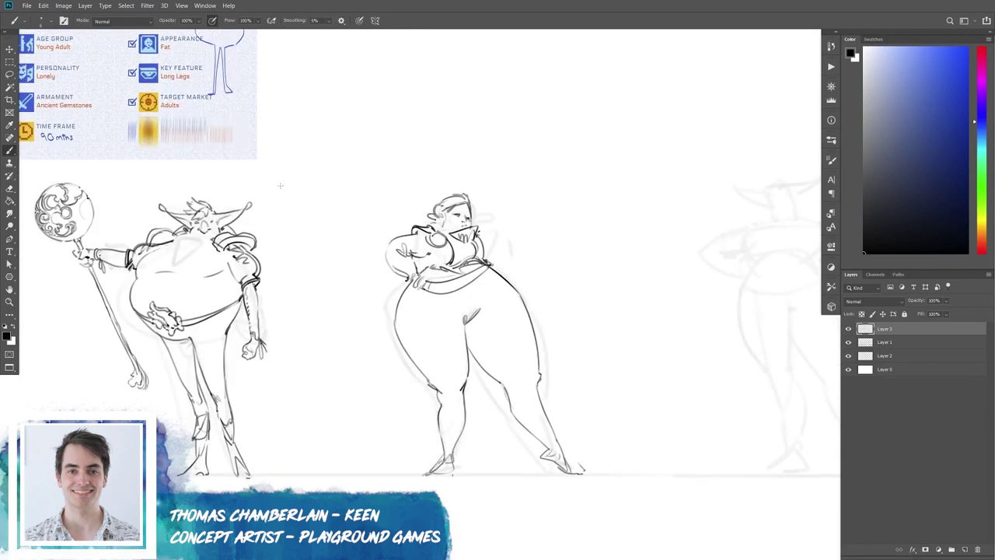
left_click_drag(318, 244, 406, 303)
left_click_drag(478, 240, 352, 144)
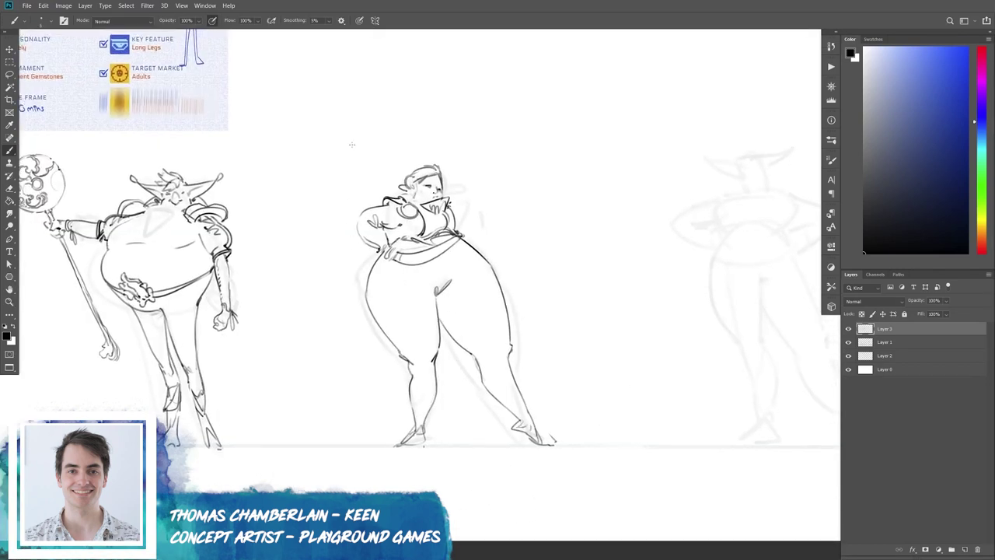
key("e")
mouse_move(423, 222)
left_mouse_down()
mouse_move(451, 216)
mouse_move(455, 227)
mouse_move(432, 230)
mouse_move(460, 233)
mouse_move(415, 218)
mouse_move(459, 238)
left_mouse_up()
key("b")
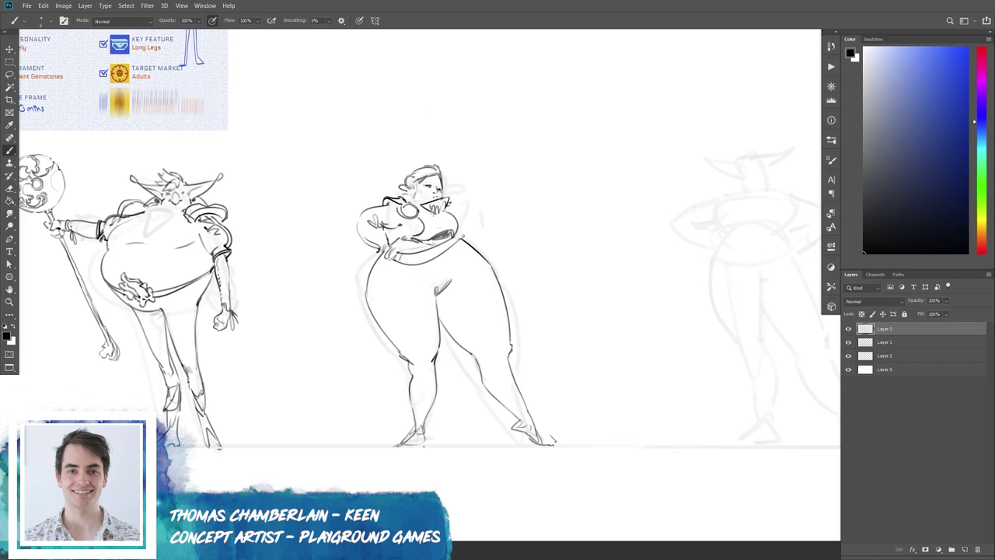
Rework the face and chest, redrawing the line on the left chest.
key("e")
mouse_move(425, 218)
left_mouse_down()
mouse_move(438, 207)
mouse_move(451, 214)
mouse_move(425, 210)
mouse_move(445, 214)
mouse_move(431, 215)
mouse_move(447, 229)
left_mouse_up()
key("b")
key("e")
key("b")
key("e")
mouse_move(400, 205)
left_mouse_down()
mouse_move(421, 214)
mouse_move(412, 216)
left_mouse_up()
key("b")
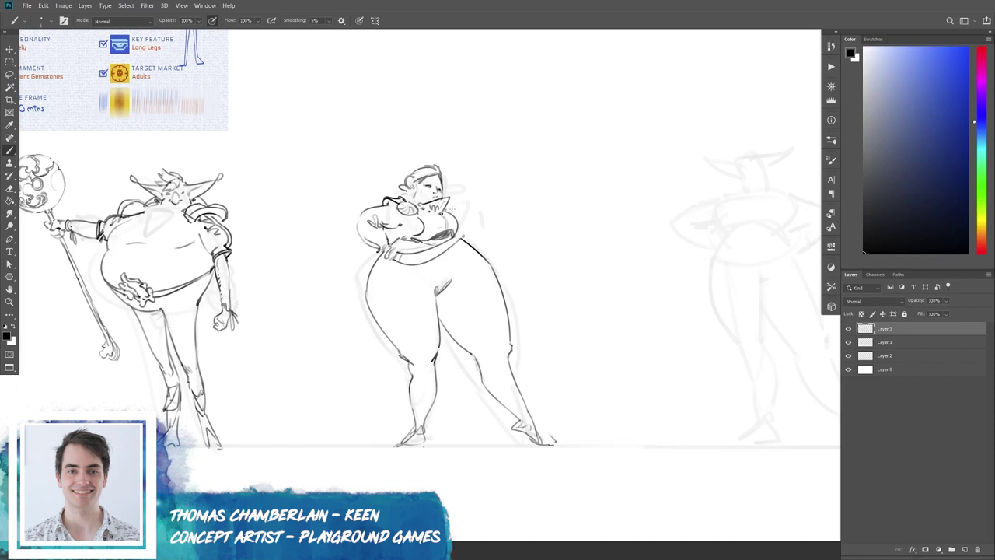
key("e")
key("b")
mouse_move(384, 196)
left_mouse_down()
mouse_move(404, 207)
mouse_move(394, 204)
mouse_move(403, 196)
mouse_move(386, 215)
mouse_move(389, 203)
mouse_move(388, 222)
mouse_move(404, 219)
mouse_move(389, 229)
mouse_move(409, 219)
mouse_move(426, 236)
mouse_move(417, 218)
mouse_move(413, 228)
left_mouse_up()
Add strokes on the chest and hand, then mirror the canvas to check and back.
key("e")
key("b")
key("e")
key("b")
key("e")
key("b")
left_click_drag(396, 235, 408, 227)
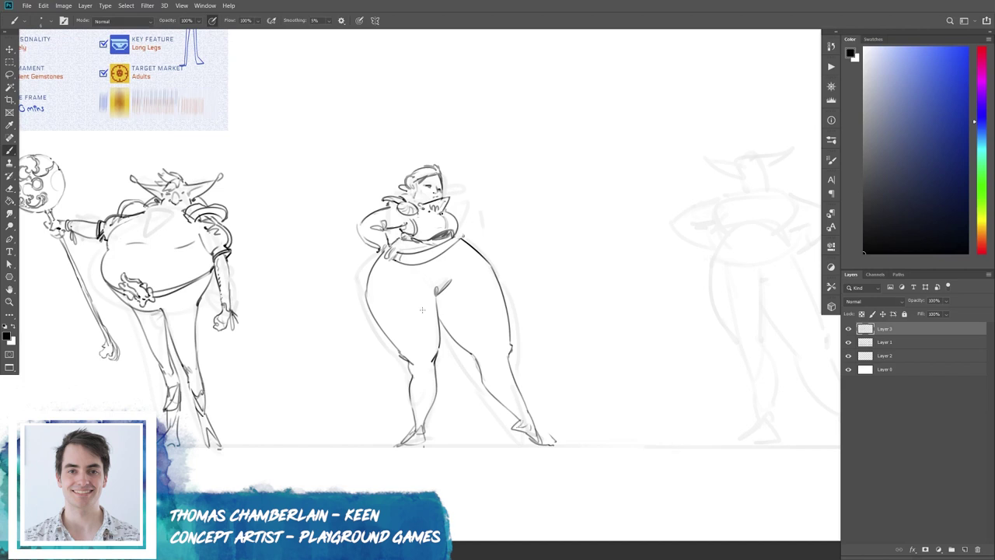
left_click_drag(428, 336, 391, 321)
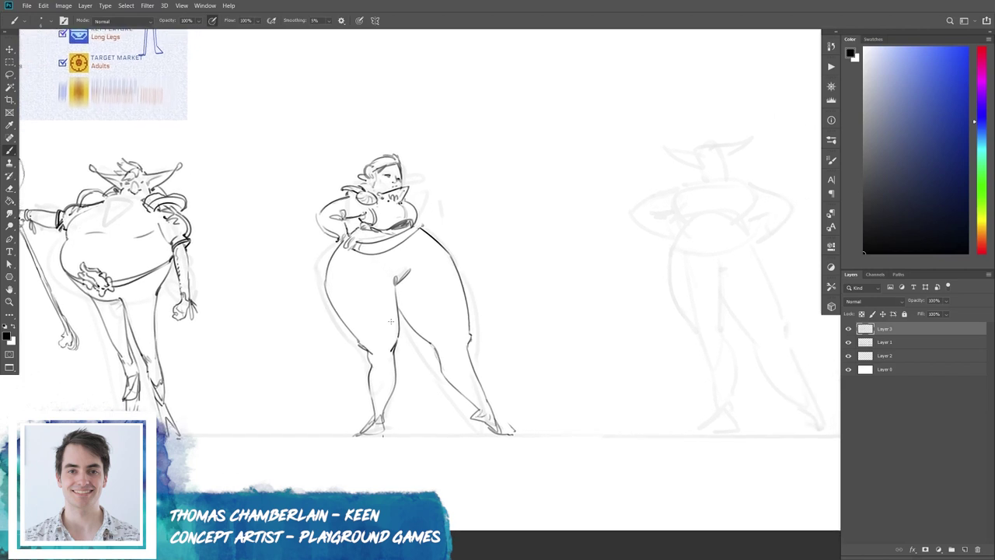
key("ctrl+shift+h")
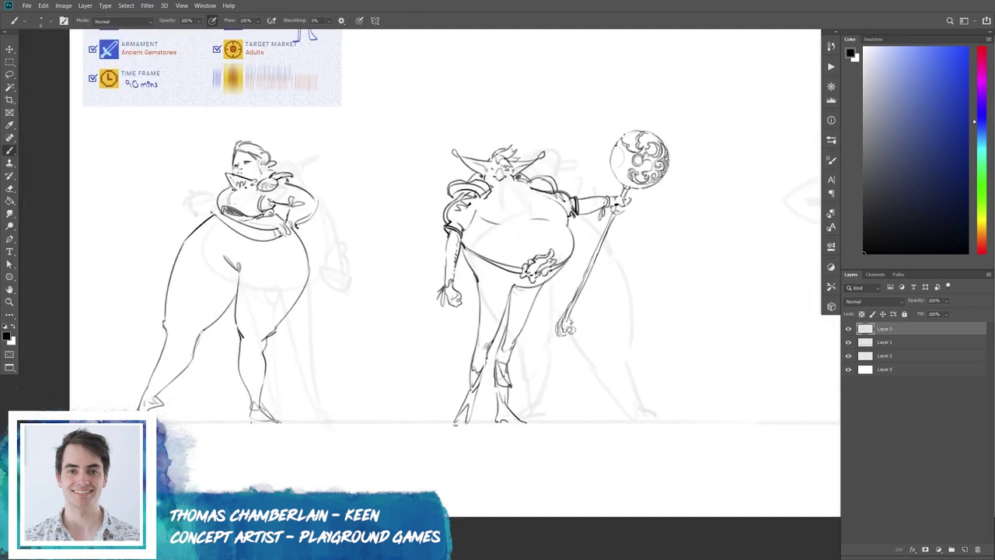
key("ctrl+shift+h")
Replace the old arm lines with a hip-resting arm and a raised forearm with open hand.
key("e")
mouse_move(516, 204)
left_mouse_down()
mouse_move(494, 221)
mouse_move(523, 204)
mouse_move(502, 188)
mouse_move(485, 201)
mouse_move(526, 183)
mouse_move(473, 209)
mouse_move(498, 246)
left_mouse_up()
key("b")
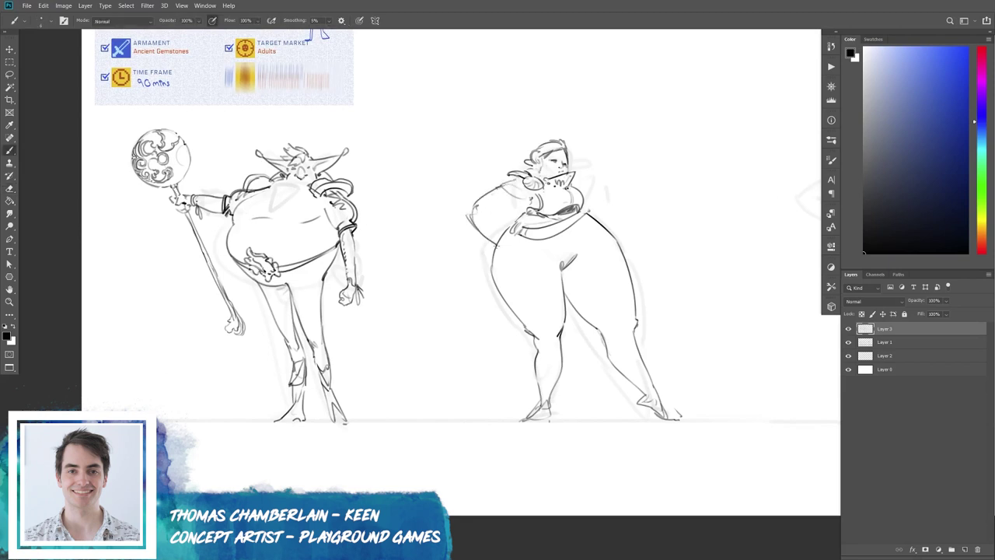
key("ctrl+z")
mouse_move(497, 186)
left_mouse_down()
mouse_move(482, 233)
mouse_move(492, 256)
mouse_move(507, 241)
mouse_move(479, 210)
left_mouse_up()
left_click_drag(612, 199, 521, 217)
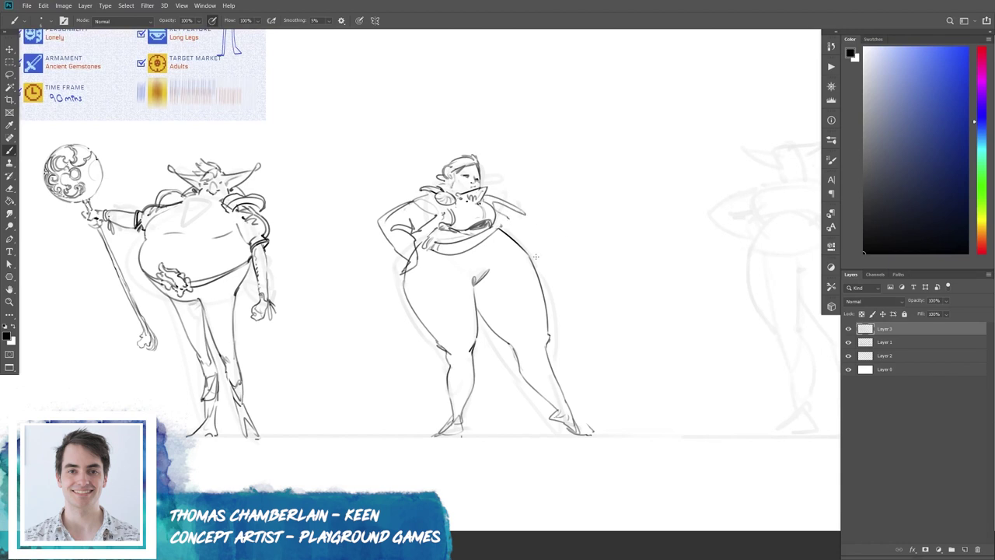
mouse_move(522, 213)
left_mouse_down()
mouse_move(563, 180)
mouse_move(551, 221)
mouse_move(510, 238)
left_mouse_up()
left_click_drag(575, 289, 486, 300)
Pan to the faint third goblin and ink the top and left side of her head.
scroll(356, 287, "right", 5)
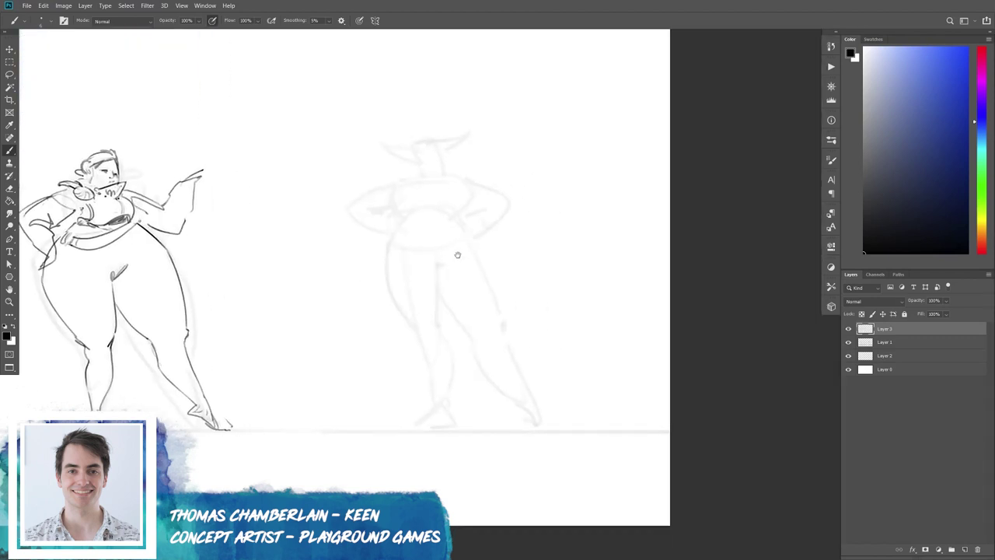
left_click_drag(449, 257, 458, 254)
mouse_move(424, 137)
left_mouse_down()
mouse_move(430, 169)
mouse_move(450, 146)
mouse_move(436, 140)
mouse_move(454, 146)
mouse_move(425, 144)
left_mouse_up()
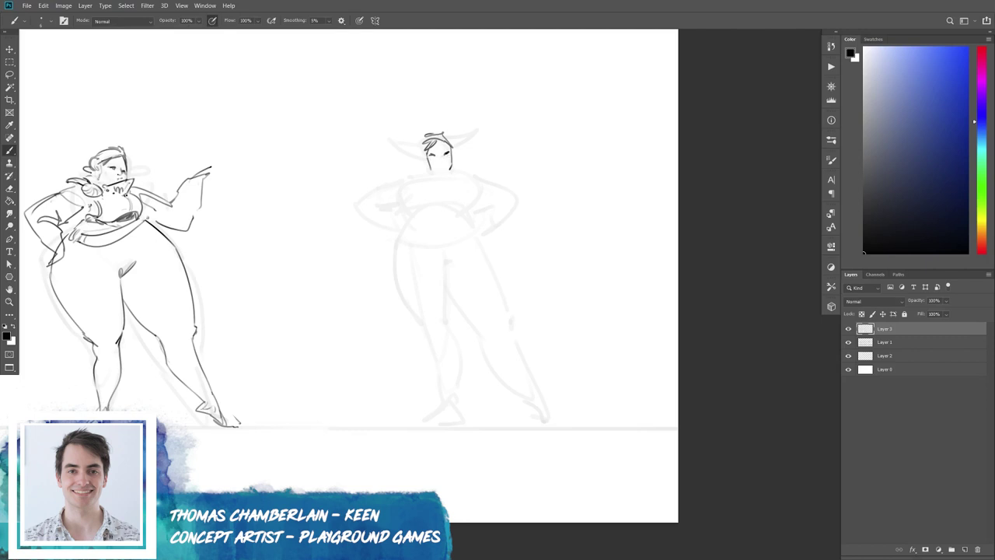
mouse_move(421, 142)
left_mouse_down()
mouse_move(421, 161)
mouse_move(393, 143)
mouse_move(420, 161)
mouse_move(467, 137)
mouse_move(469, 146)
left_mouse_up()
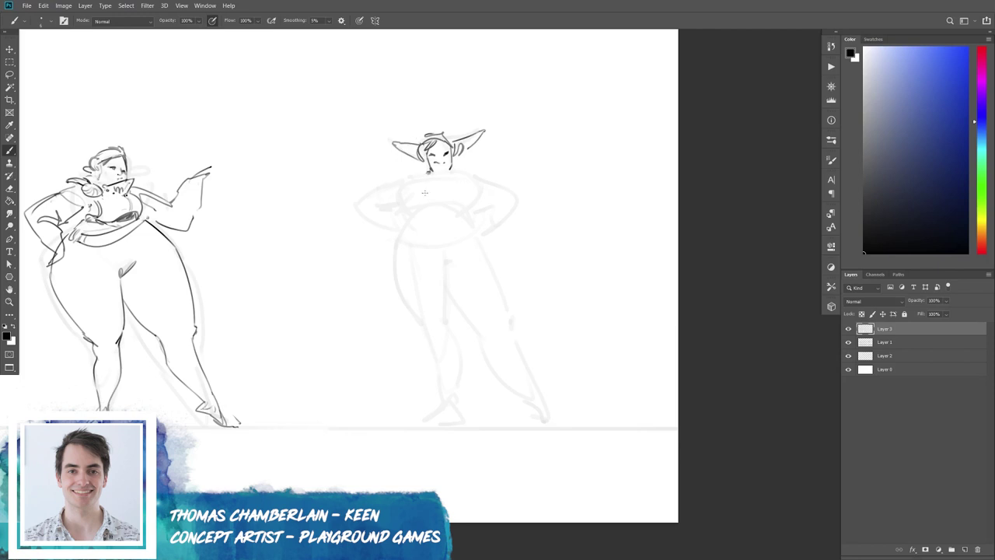
Ink the third goblin's chin, jaw, neck and both sides of her chest.
left_click_drag(429, 170, 453, 177)
mouse_move(431, 170)
left_mouse_down()
mouse_move(406, 181)
mouse_move(469, 177)
left_mouse_up()
left_click_drag(408, 181, 413, 208)
mouse_move(454, 173)
left_mouse_down()
mouse_move(466, 216)
mouse_move(393, 244)
left_mouse_up()
Try and undo waist strokes, then erase part of the waistline.
key("ctrl+z")
mouse_move(415, 213)
left_mouse_down()
mouse_move(388, 241)
mouse_move(425, 253)
mouse_move(471, 239)
mouse_move(391, 239)
mouse_move(437, 254)
left_mouse_up()
key("ctrl+z")
key("ctrl+z")
key("ctrl+z")
left_click_drag(463, 213, 485, 242)
key("ctrl+z")
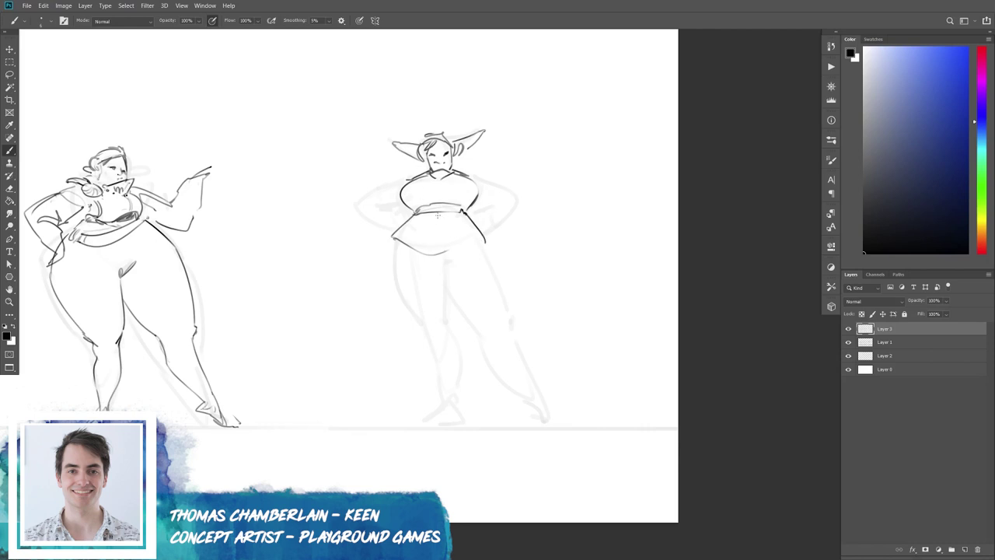
key("e")
mouse_move(422, 209)
left_mouse_down()
mouse_move(452, 201)
mouse_move(425, 209)
mouse_move(465, 211)
left_mouse_up()
key("b")
Redraw the mark under the chin and sketch a hand and strokes at the belt.
key("e")
key("b")
key("e")
key("b")
left_click_drag(435, 180, 445, 181)
mouse_move(436, 199)
left_mouse_down()
mouse_move(433, 212)
mouse_move(465, 208)
left_mouse_up()
left_click_drag(461, 202, 469, 212)
Add a torso centre line, undo the shoulder strokes, then rework face and hair details.
left_click_drag(428, 178, 426, 199)
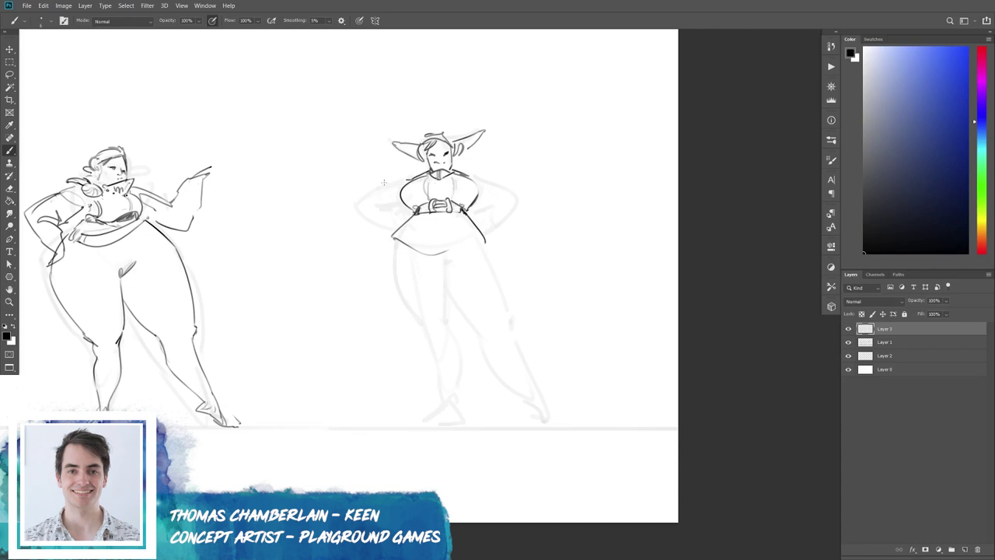
mouse_move(399, 179)
left_mouse_down()
mouse_move(476, 169)
mouse_move(484, 180)
mouse_move(475, 187)
left_mouse_up()
key("ctrl+z")
key("ctrl+z")
key("ctrl+z")
key("e")
mouse_move(424, 135)
left_mouse_down()
mouse_move(445, 132)
mouse_move(412, 129)
mouse_move(432, 127)
left_mouse_up()
key("b")
left_click_drag(459, 166, 468, 151)
left_click_drag(440, 146, 451, 134)
key("e")
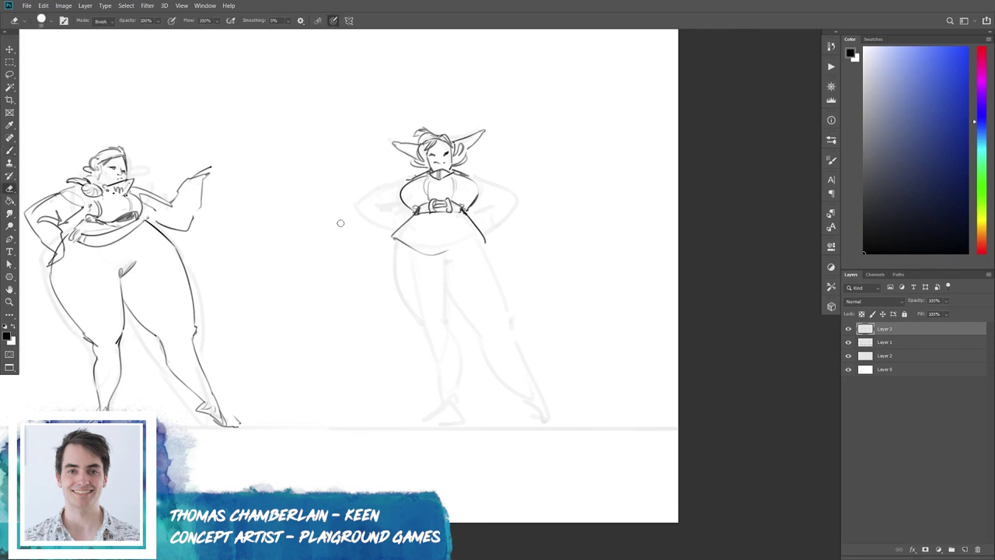
Add a small face stroke and redraw the skirt hem line.
key("b")
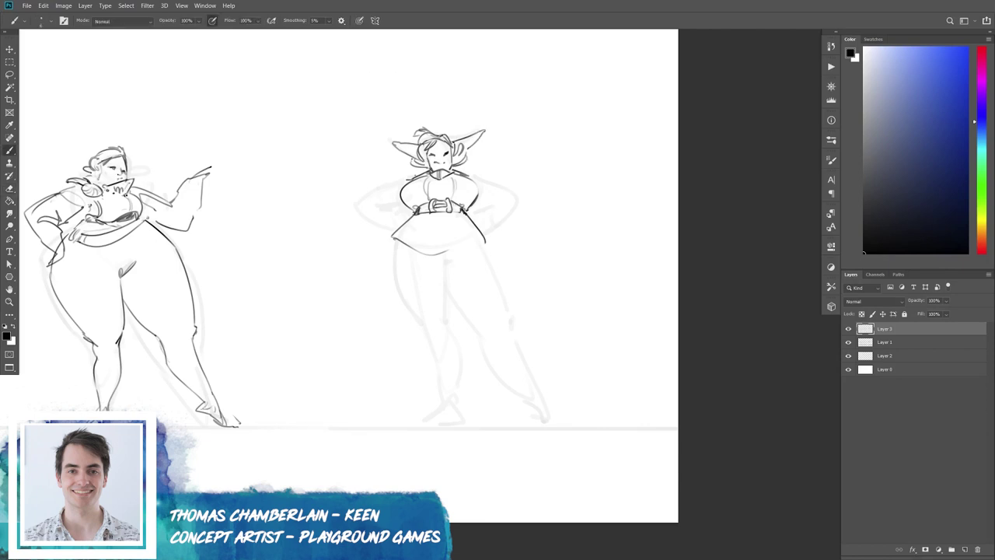
left_click_drag(446, 159, 445, 163)
mouse_move(398, 236)
left_mouse_down()
mouse_move(390, 244)
mouse_move(458, 248)
left_mouse_up()
key("e")
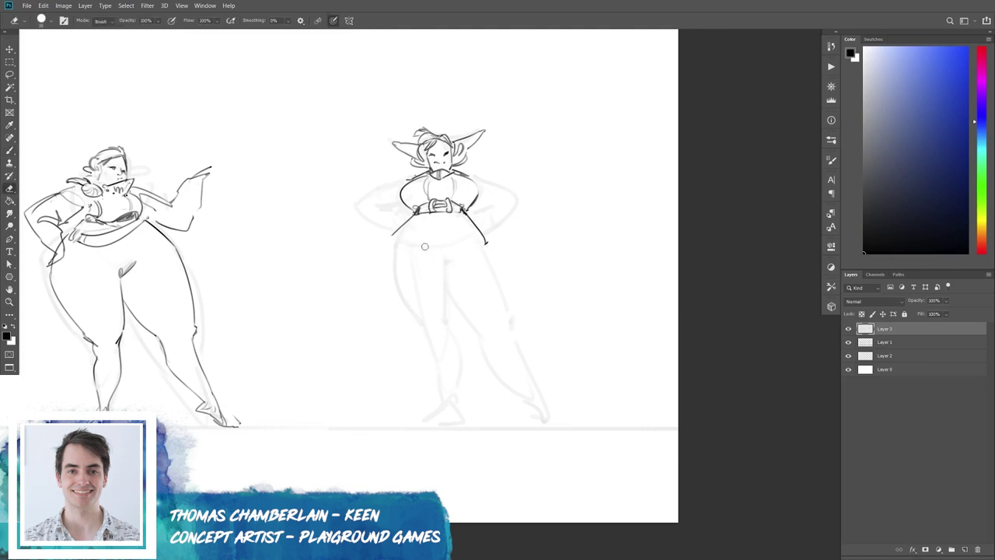
key("b")
Draw diagonal hip lines from the belt with small strokes at the left hip.
mouse_move(389, 235)
left_mouse_down()
mouse_move(449, 211)
mouse_move(486, 242)
left_mouse_up()
mouse_move(412, 221)
left_mouse_down()
mouse_move(379, 241)
mouse_move(400, 255)
mouse_move(384, 281)
mouse_move(393, 238)
mouse_move(416, 218)
mouse_move(397, 244)
left_mouse_up()
key("e")
key("b")
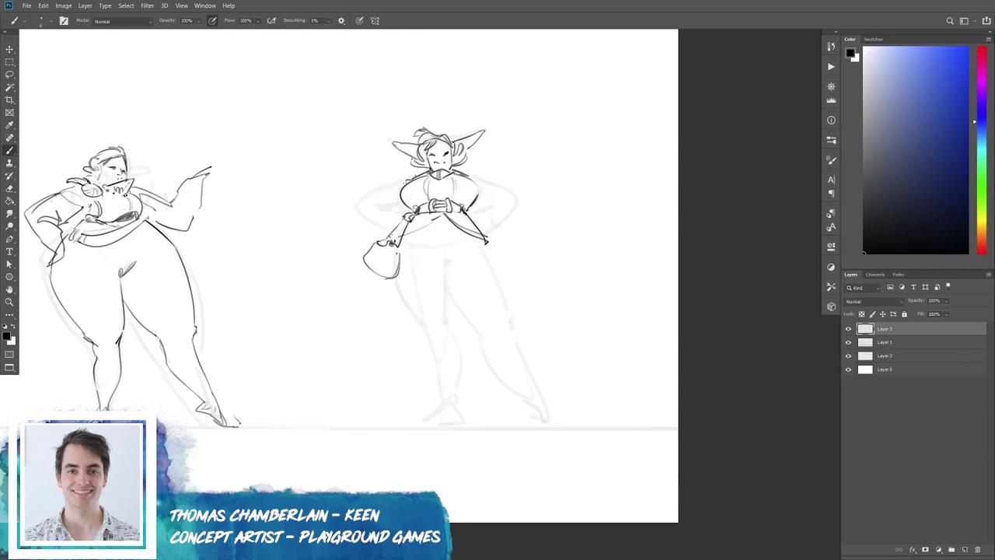
Ink curved puffed shoulders on both sides and clean up marks by the left arm.
left_click_drag(416, 171, 399, 192)
left_click_drag(464, 168, 484, 191)
mouse_move(403, 203)
left_mouse_down()
mouse_move(362, 199)
mouse_move(395, 227)
mouse_move(397, 211)
mouse_move(404, 219)
mouse_move(397, 213)
left_mouse_up()
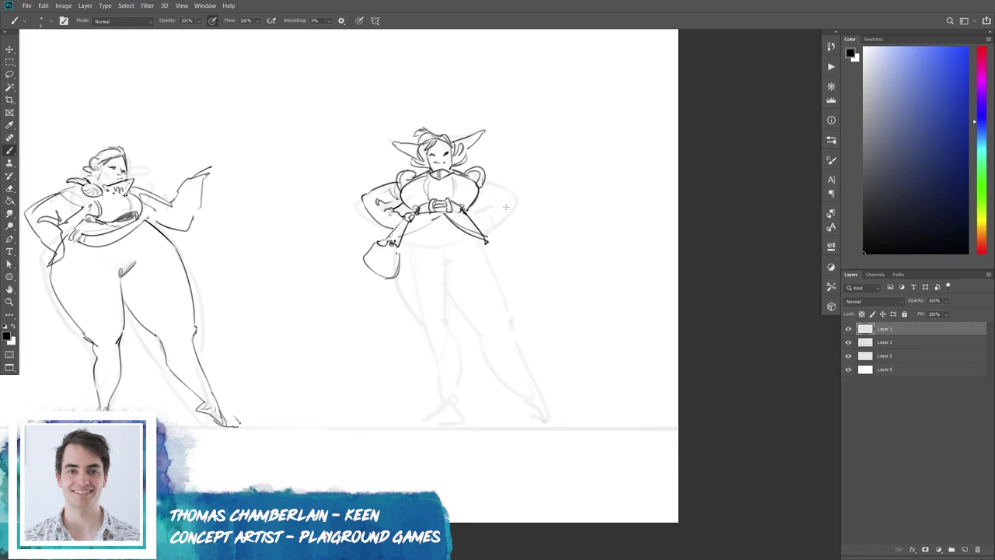
key("e")
left_click_drag(398, 177, 401, 204)
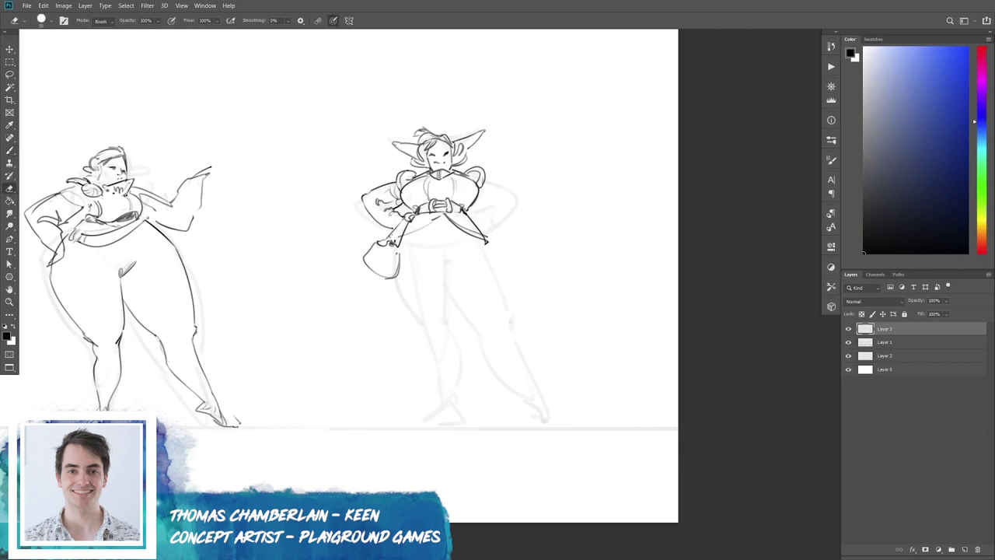
key("b")
left_click_drag(403, 175, 408, 186)
left_click_drag(470, 173, 478, 181)
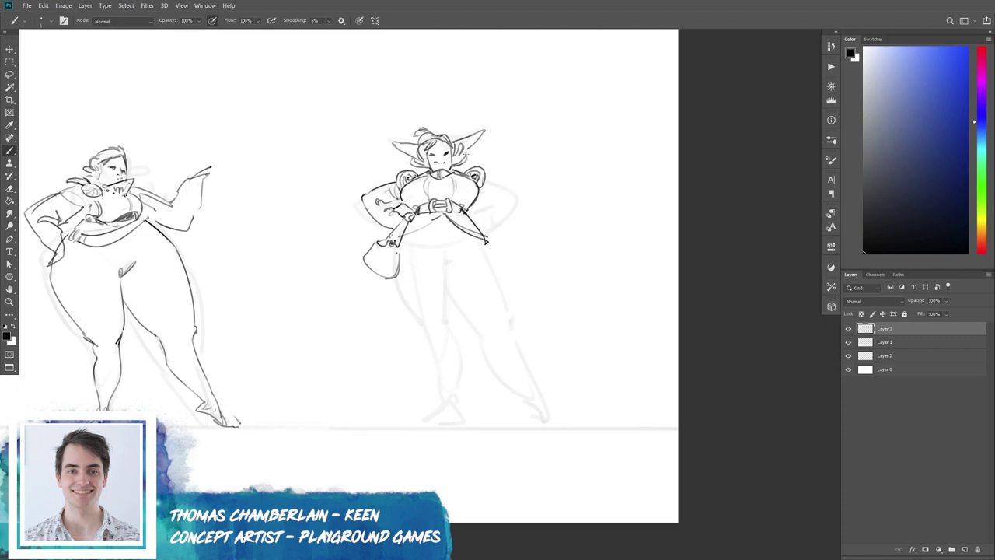
Extend the goblin woman's ear to a point and add hair strokes on top of her head.
left_click_drag(387, 142, 412, 149)
left_click_drag(414, 138, 421, 132)
left_click_drag(454, 134, 448, 143)
key("ctrl+z")
Redraw her face, dot freckles on both cheeks and darken her eyes.
left_click_drag(435, 157, 442, 165)
left_click(437, 161)
left_click(443, 161)
left_click_drag(429, 151, 433, 153)
left_click_drag(436, 150, 440, 153)
Darken her chest outline and add a short stroke at her side.
left_click_drag(415, 188, 402, 209)
key("e")
key("b")
key("e")
key("b")
left_click_drag(487, 241, 488, 250)
Draw the inner and outer leg contours below the bag, erasing the leg line's lower end.
mouse_move(397, 279)
left_mouse_down()
mouse_move(432, 330)
mouse_move(449, 268)
mouse_move(480, 327)
left_mouse_up()
left_click_drag(488, 250, 509, 308)
key("ctrl+z")
left_click_drag(488, 251, 502, 311)
key("e")
mouse_move(437, 318)
left_mouse_down()
mouse_move(428, 334)
mouse_move(465, 301)
mouse_move(478, 314)
left_mouse_up()
key("b")
Extend the outer leg line, darken the inner thigh and add a diagonal belt line.
key("e")
key("b")
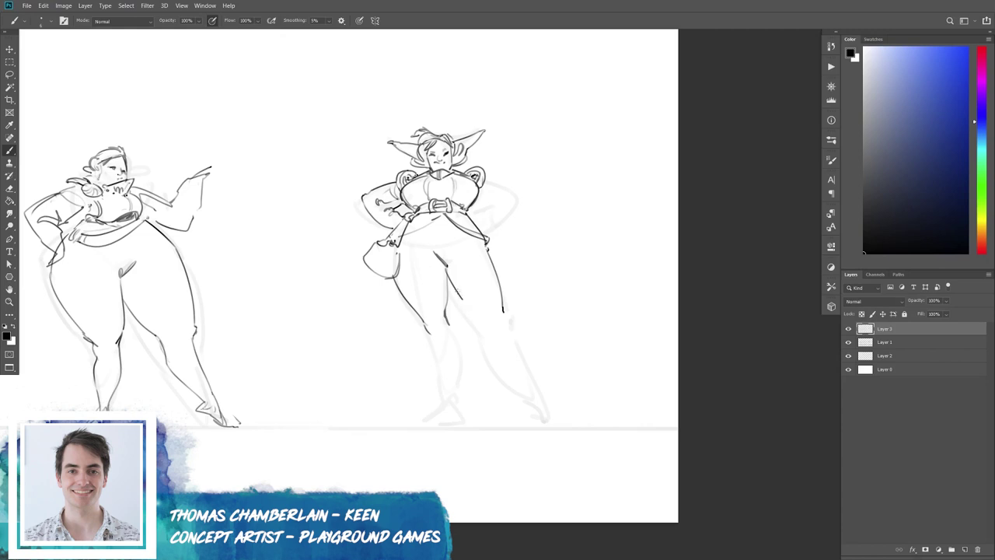
left_click_drag(503, 311, 502, 325)
left_click_drag(449, 274, 447, 257)
left_click_drag(437, 214, 405, 234)
key("e")
key("b")
Redraw the lower left leg line through several undo retries.
left_click_drag(427, 331, 454, 398)
key("ctrl+z")
left_click_drag(427, 330, 444, 367)
left_click_drag(451, 323, 464, 377)
key("ctrl+z")
key("ctrl+z")
mouse_move(426, 333)
left_mouse_down()
mouse_move(437, 364)
mouse_move(461, 369)
left_mouse_up()
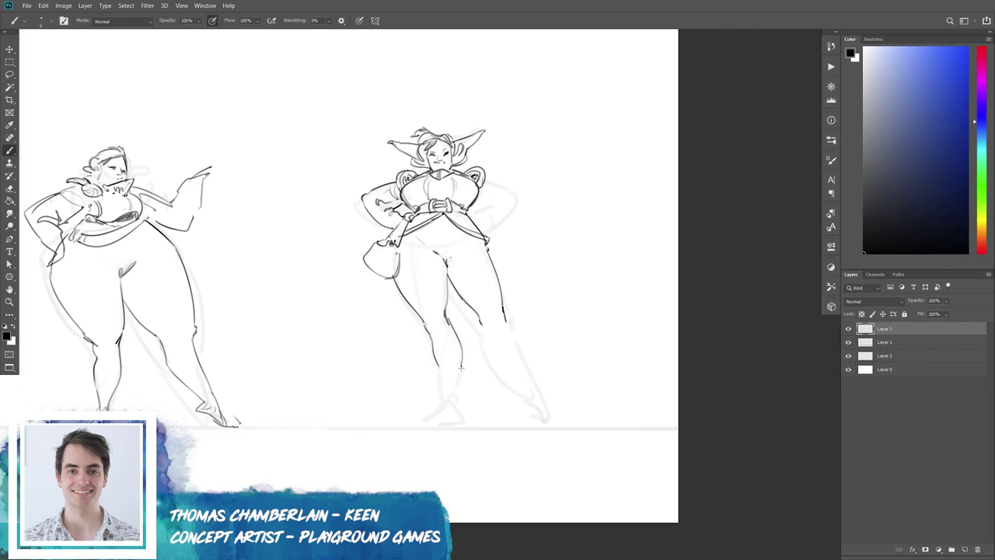
key("ctrl+z")
key("ctrl+z")
Draw cuffed knee-high boots on both legs, extending them down to the ground.
mouse_move(427, 340)
left_mouse_down()
mouse_move(422, 351)
mouse_move(457, 333)
mouse_move(461, 354)
mouse_move(438, 369)
left_mouse_up()
mouse_move(482, 337)
left_mouse_down()
mouse_move(501, 352)
mouse_move(519, 346)
mouse_move(500, 357)
mouse_move(494, 327)
mouse_move(513, 335)
left_mouse_up()
mouse_move(421, 345)
left_mouse_down()
mouse_move(429, 333)
mouse_move(461, 354)
left_mouse_up()
left_click_drag(448, 389, 457, 399)
left_click_drag(485, 347, 532, 395)
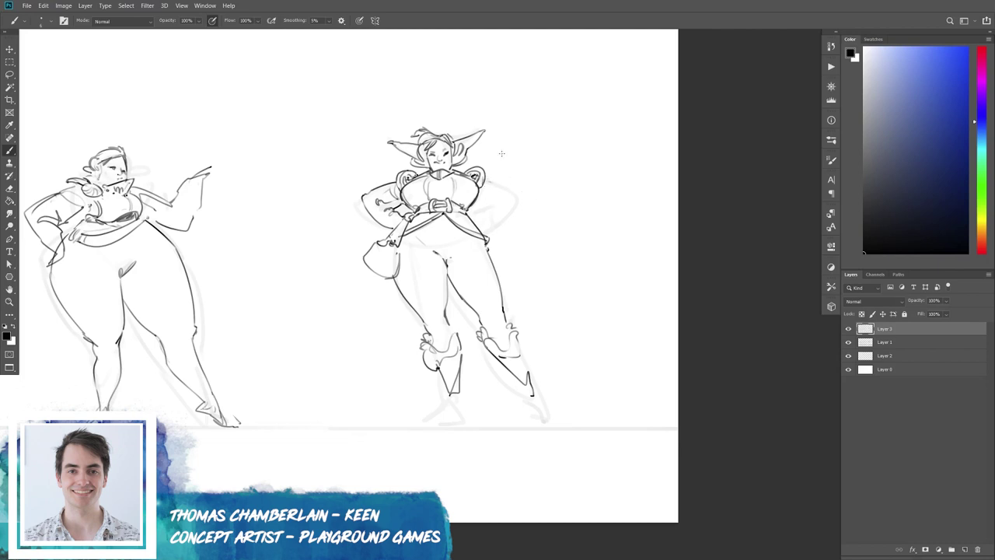
Sketch a large raised fist beside her head and connect it to the forearm.
mouse_move(494, 160)
left_mouse_down()
mouse_move(524, 156)
mouse_move(502, 140)
mouse_move(494, 182)
left_mouse_up()
left_click_drag(525, 147, 535, 201)
mouse_move(498, 189)
left_mouse_down()
mouse_move(513, 211)
mouse_move(533, 207)
left_mouse_up()
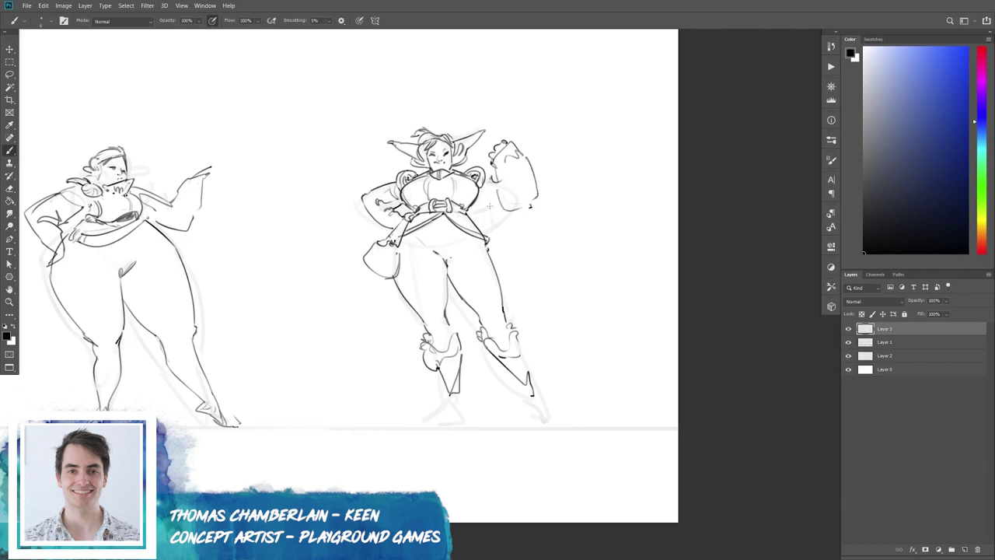
mouse_move(468, 200)
left_mouse_down()
mouse_move(498, 208)
mouse_move(495, 181)
mouse_move(544, 221)
left_mouse_up()
Lasso the fist, then rotate and resize it with Free Transform.
key("l")
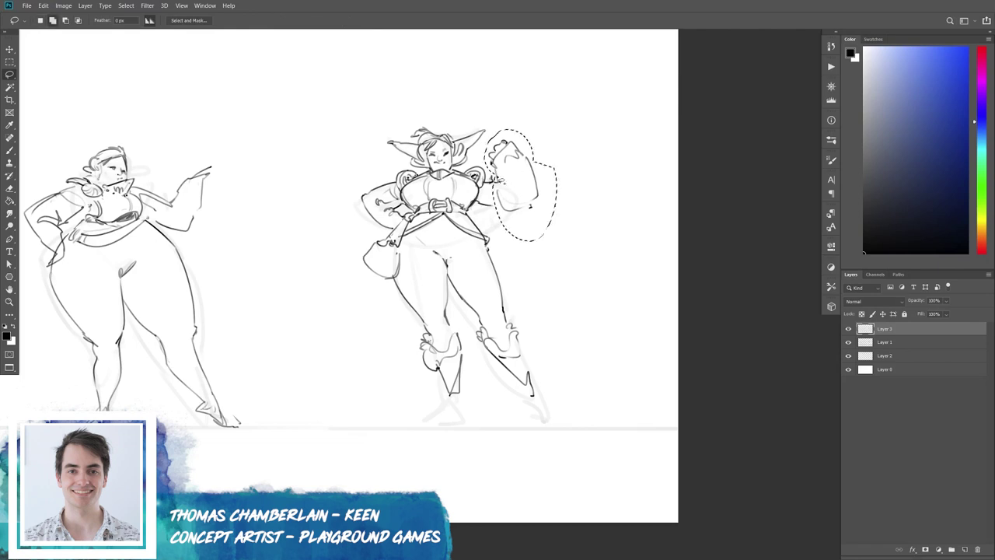
key("ctrl+t")
left_click_drag(553, 190, 547, 172)
key("Return")
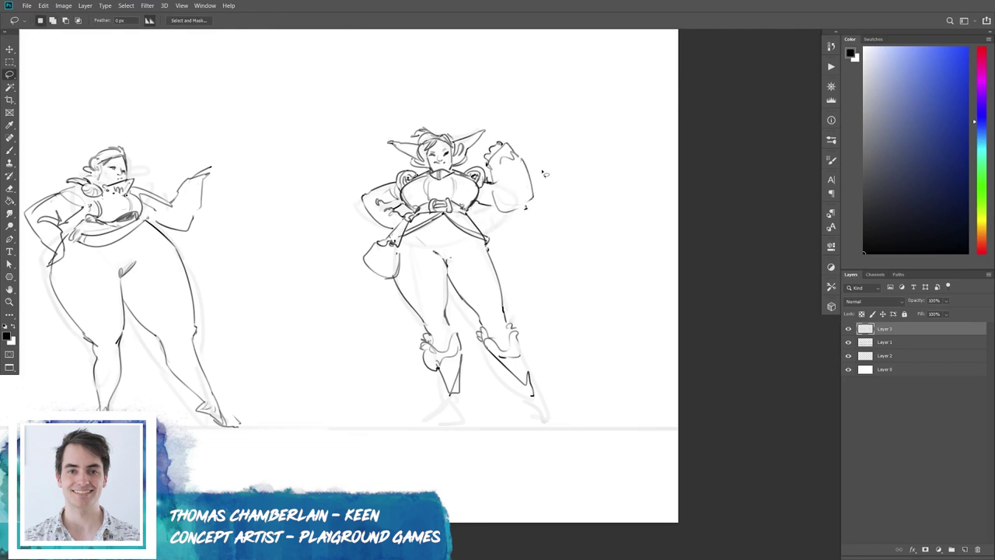
key("b")
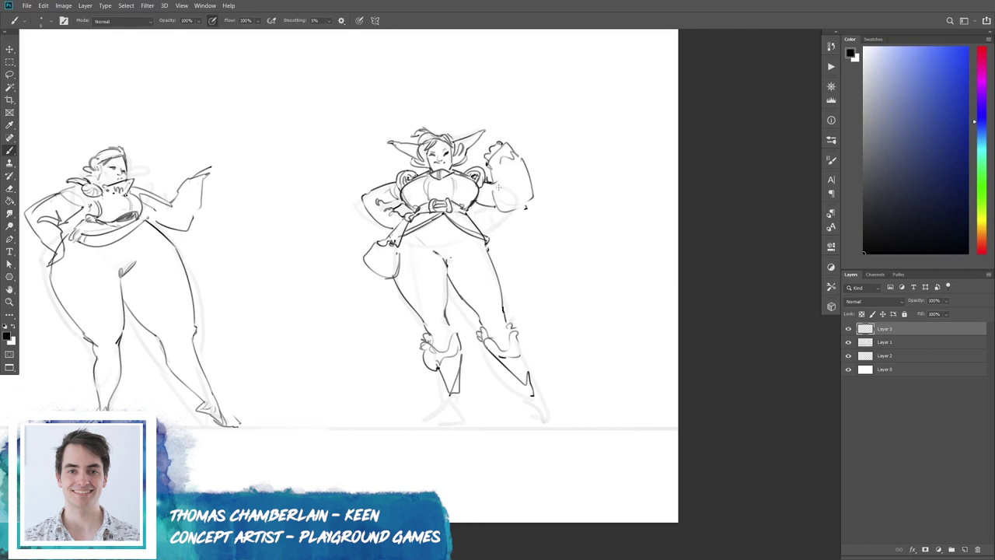
Darken the shoulder hair curl, add sleeve and fist markings, and touch up her left hand.
left_click_drag(490, 179, 501, 200)
mouse_move(522, 168)
left_mouse_down()
mouse_move(513, 184)
mouse_move(520, 161)
mouse_move(527, 190)
mouse_move(523, 165)
mouse_move(532, 186)
mouse_move(528, 174)
left_mouse_up()
key("e")
key("b")
key("e")
key("b")
key("e")
key("b")
key("e")
left_click_drag(387, 204, 396, 209)
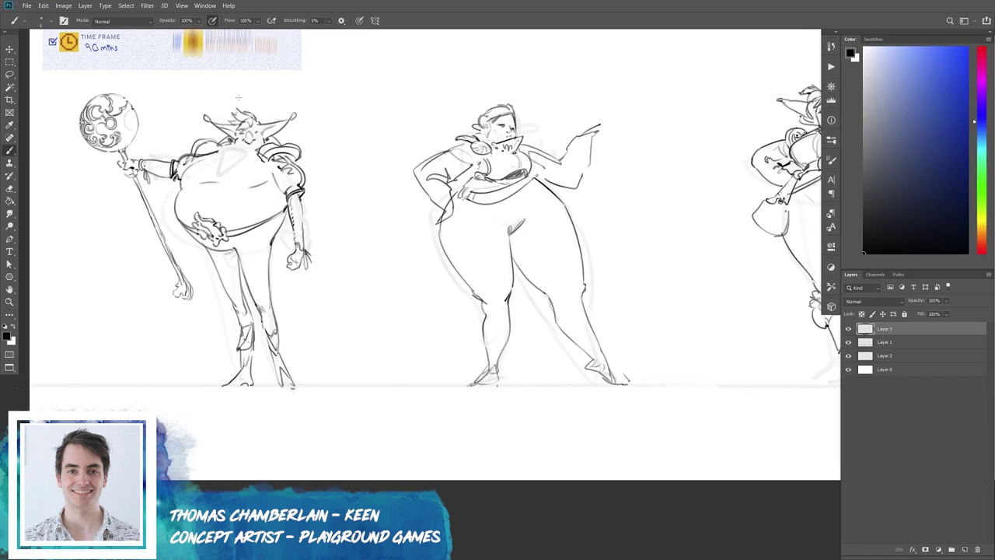
Draw the right figure's lower legs ending in pointed boot toes.
scroll(305, 108, "up", 1)
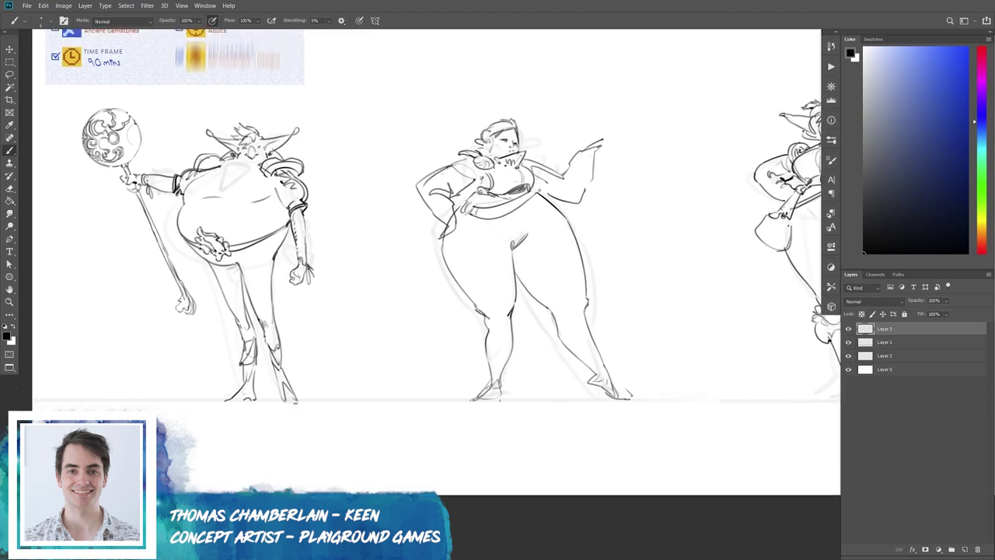
left_click_drag(235, 220, 116, 228)
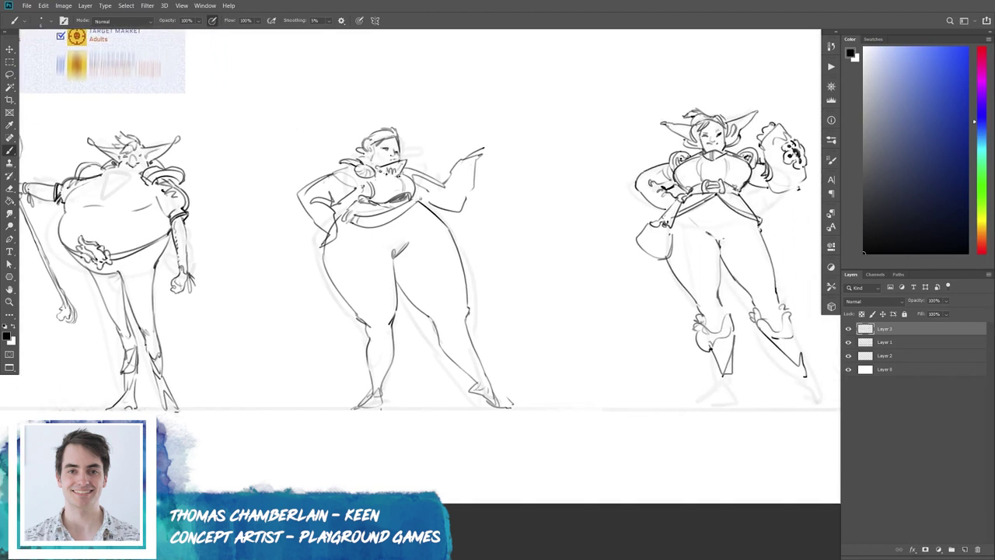
scroll(388, 296, "right", 5)
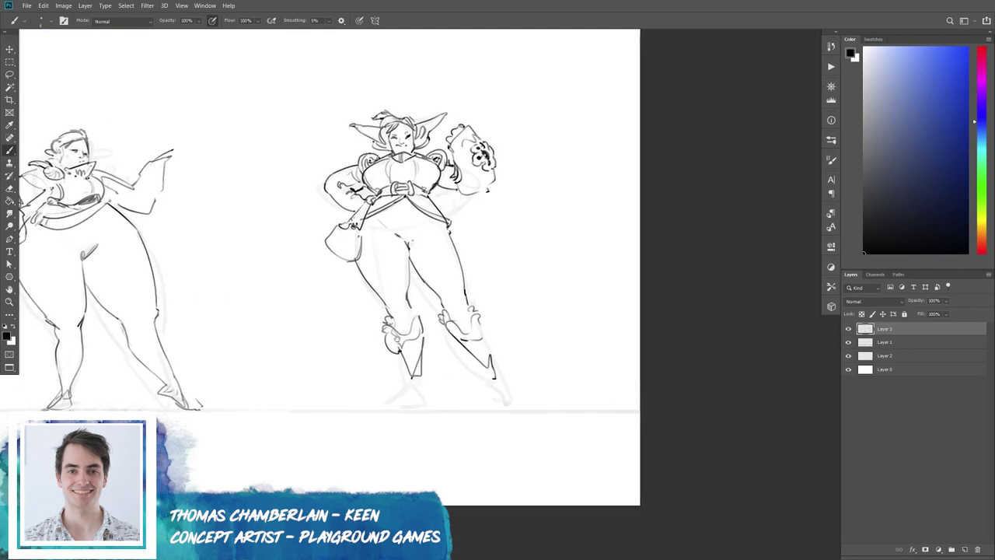
mouse_move(420, 357)
left_mouse_down()
mouse_move(428, 398)
mouse_move(407, 401)
mouse_move(432, 405)
mouse_move(393, 410)
mouse_move(430, 405)
left_mouse_up()
left_click_drag(467, 350, 518, 405)
left_click_drag(496, 365, 507, 383)
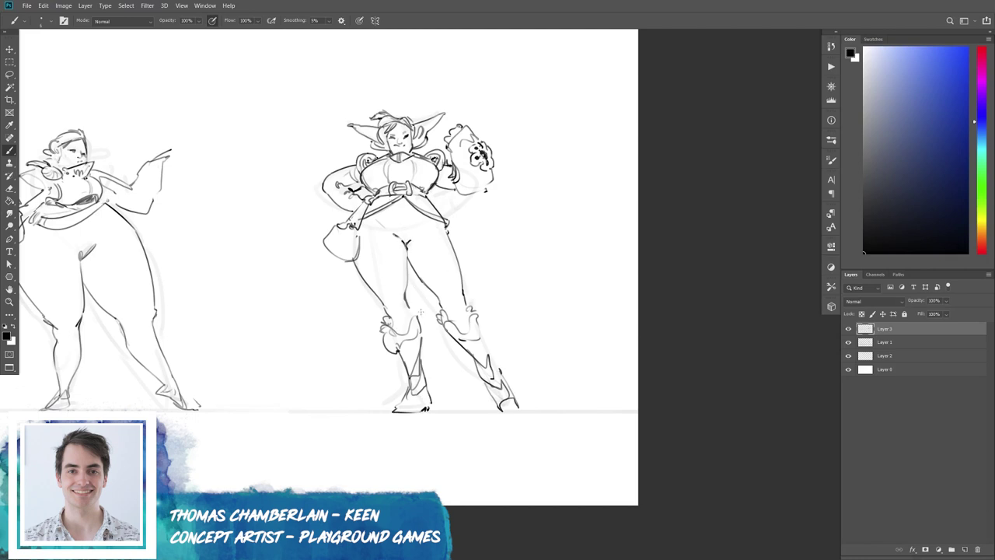
Add a stroke at her hip by the bag strap and erase the stray hip marks.
key("e")
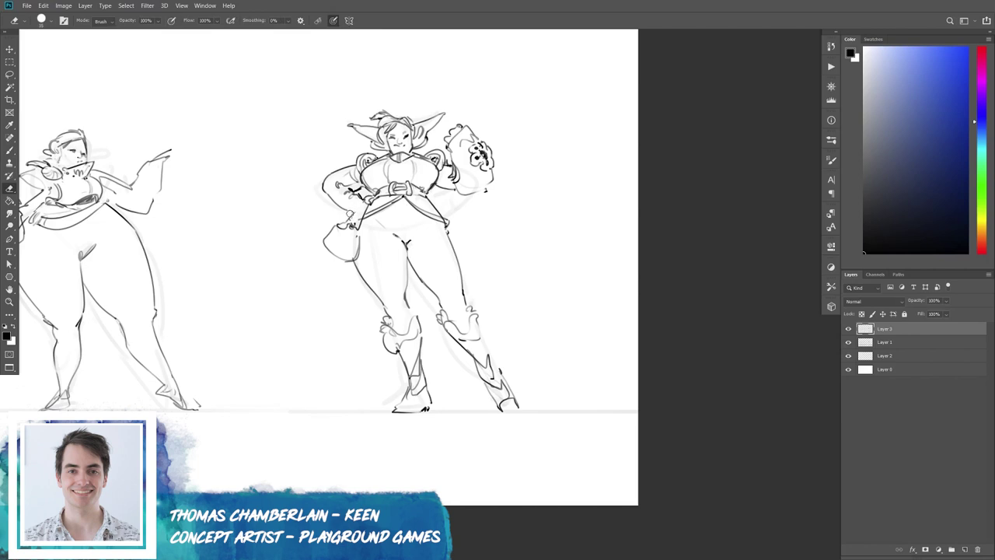
key("b")
key("e")
key("b")
mouse_move(360, 206)
left_mouse_down()
mouse_move(352, 217)
mouse_move(361, 199)
mouse_move(156, 155)
left_mouse_up()
key("e")
key("b")
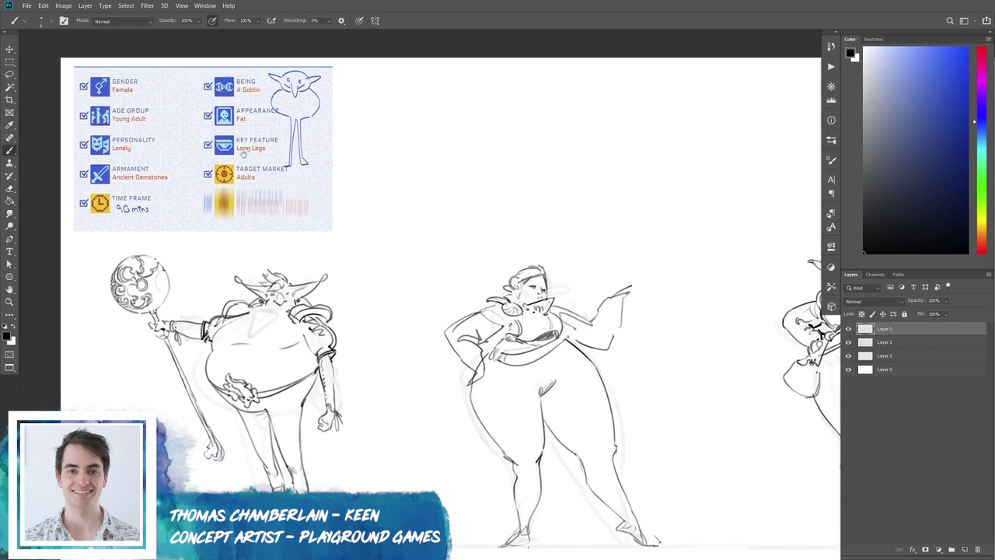
Test a level guide line across the middle figure's proportions, then undo it.
mouse_move(493, 282)
left_mouse_down()
mouse_move(421, 249)
mouse_move(492, 258)
left_mouse_up()
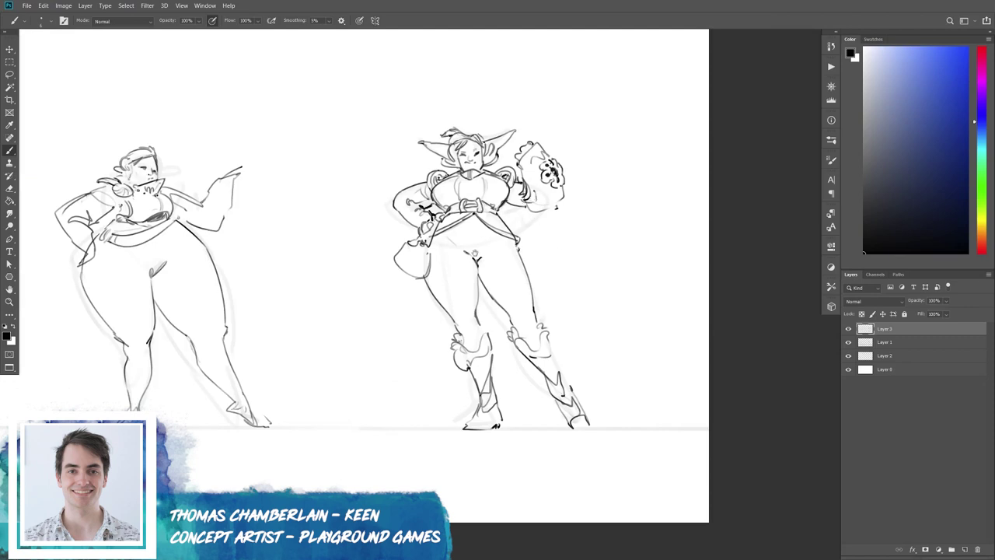
left_click_drag(331, 277, 332, 279)
left_click_drag(606, 261, 875, 236)
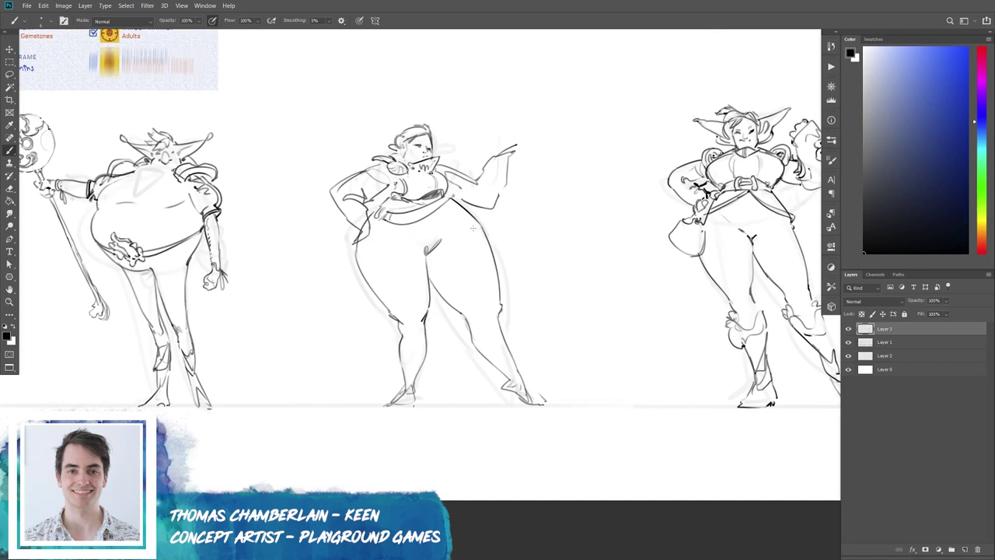
left_click_drag(332, 240, 507, 240)
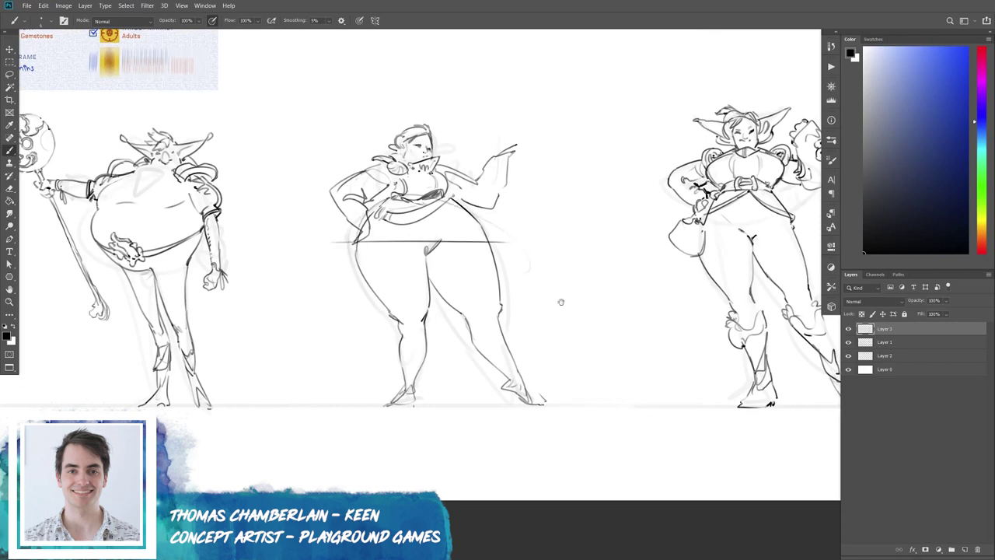
left_click_drag(561, 303, 440, 299)
key("ctrl+z")
left_click_drag(534, 288, 369, 300)
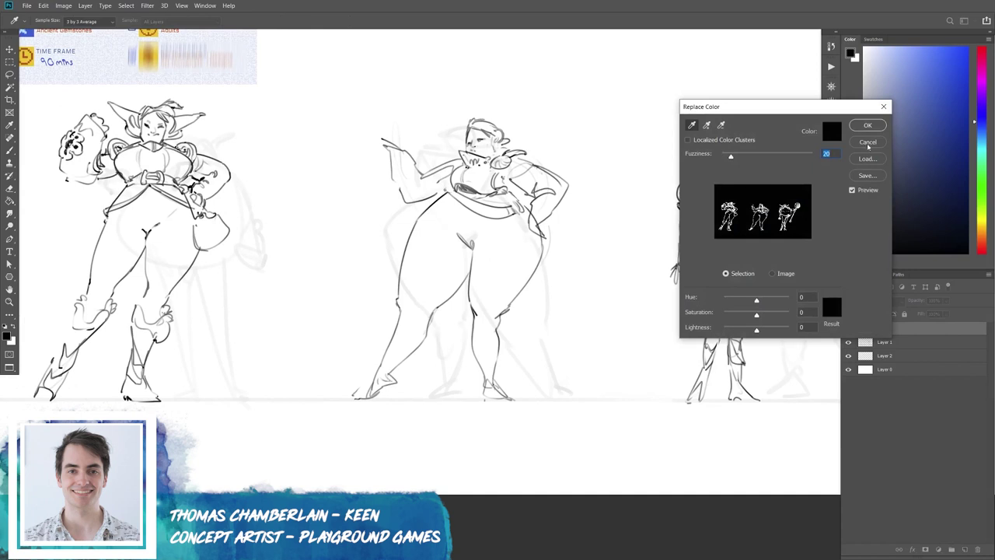
Cancel Replace Color and skew the whole sketch slightly with Free Transform.
left_click(867, 143)
key("ctrl+t")
left_click_drag(472, 97, 461, 98)
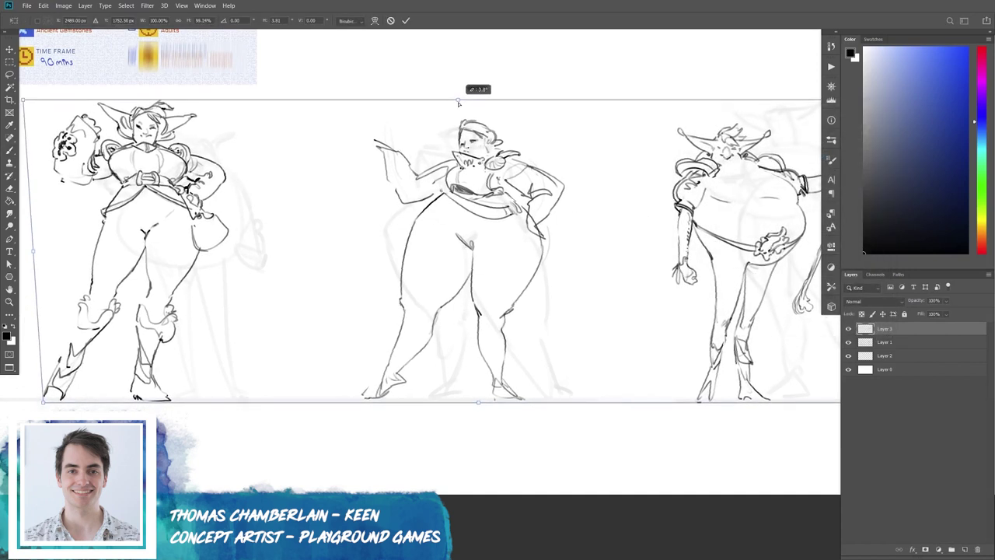
key("Return")
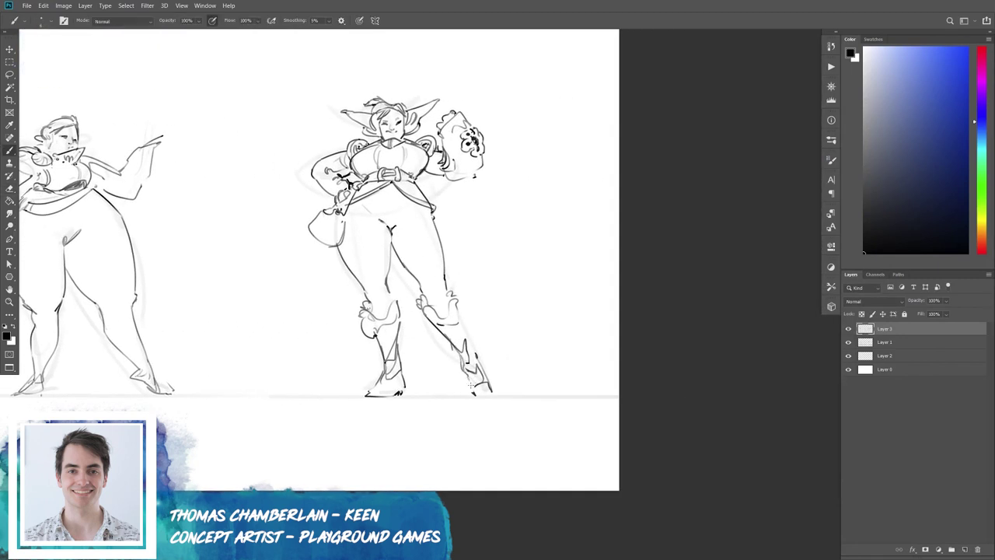
Erase and redraw the boot bottoms and the back boot toe.
key("e")
left_click_drag(395, 392, 380, 376)
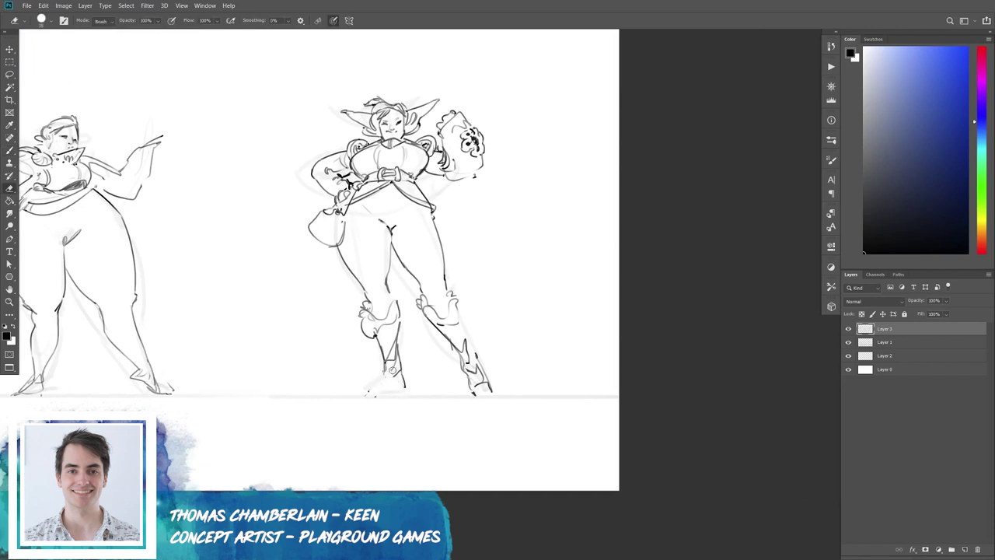
key("b")
mouse_move(382, 362)
left_mouse_down()
mouse_move(385, 378)
mouse_move(364, 395)
mouse_move(403, 392)
left_mouse_up()
key("e")
key("b")
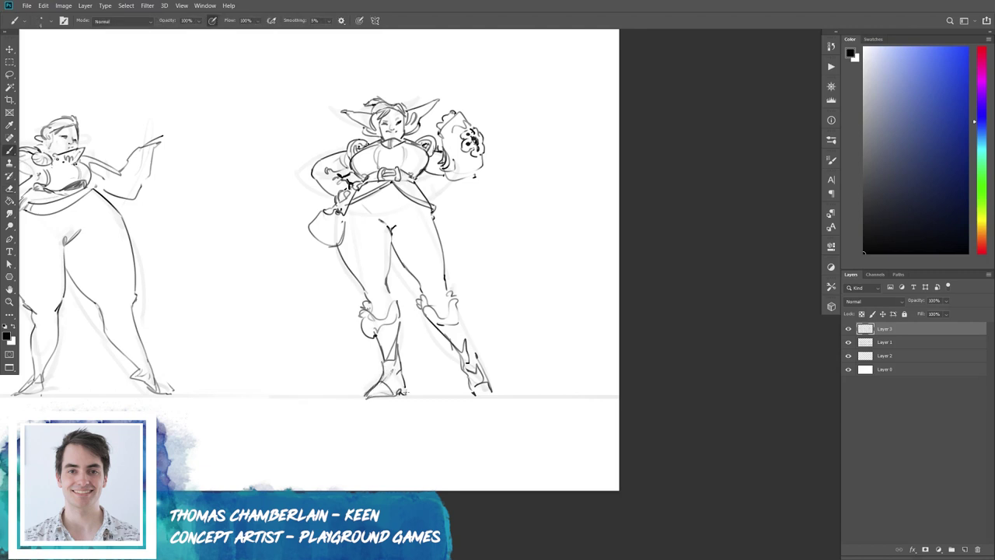
key("e")
key("b")
mouse_move(490, 390)
left_mouse_down()
mouse_move(480, 379)
mouse_move(476, 392)
left_mouse_up()
left_click_drag(480, 376, 496, 397)
Add strokes to her top hair tuft and darken the hand on her hip.
left_click_drag(408, 215, 463, 257)
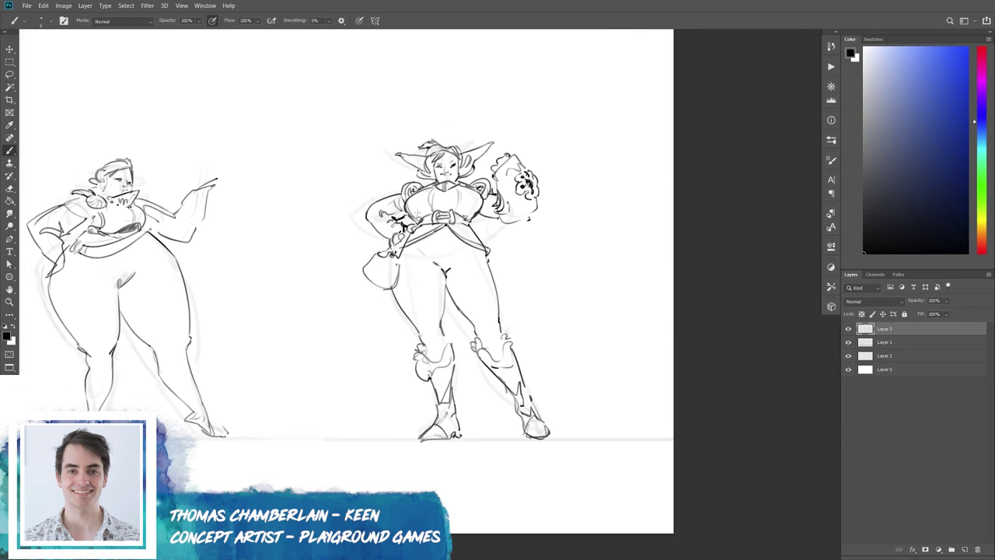
left_click_drag(421, 145, 432, 136)
mouse_move(395, 226)
left_mouse_down()
mouse_move(402, 239)
mouse_move(410, 229)
left_mouse_up()
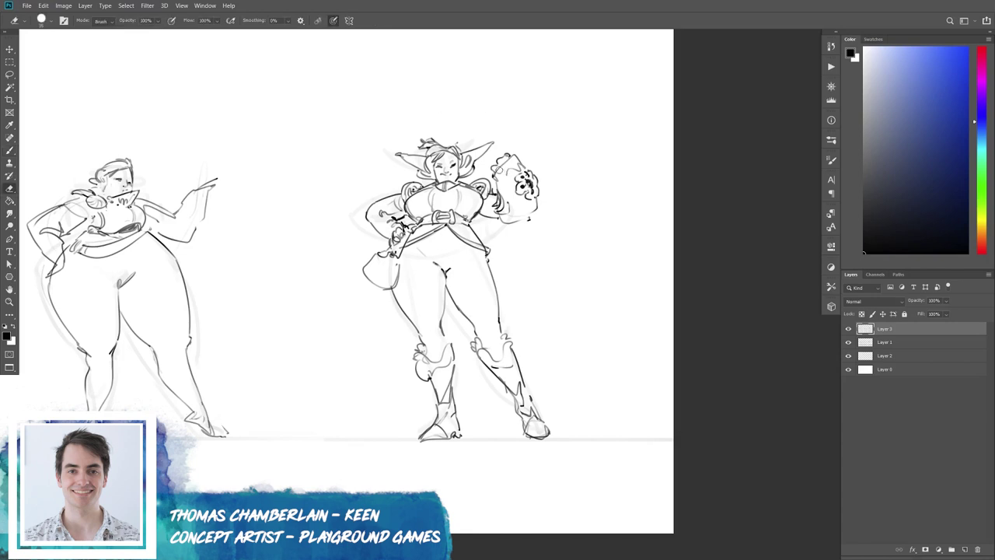
Redraw the raised fist's top-left edge with a wavy contour.
mouse_move(498, 160)
left_mouse_down()
mouse_move(494, 171)
mouse_move(489, 155)
mouse_move(502, 145)
left_mouse_up()
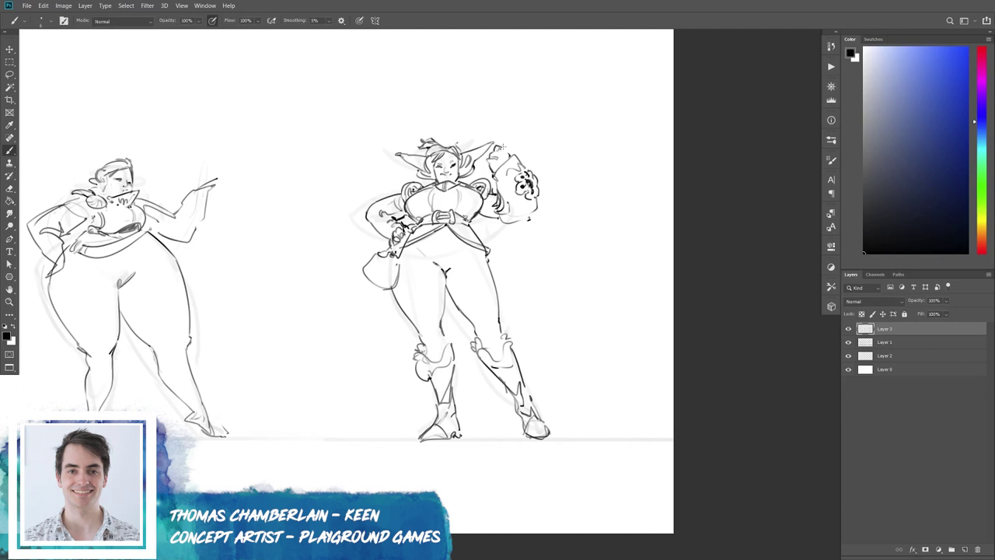
key("e")
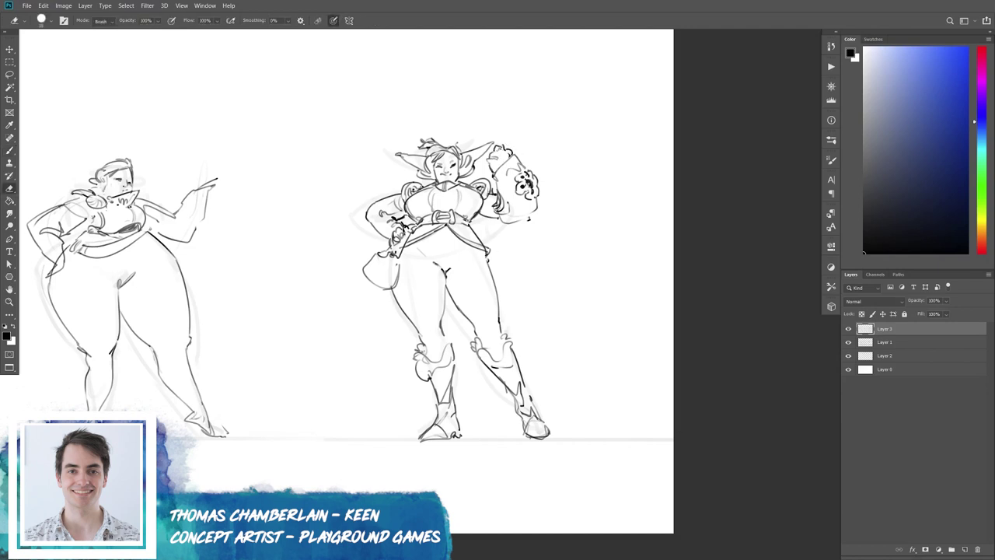
key("b")
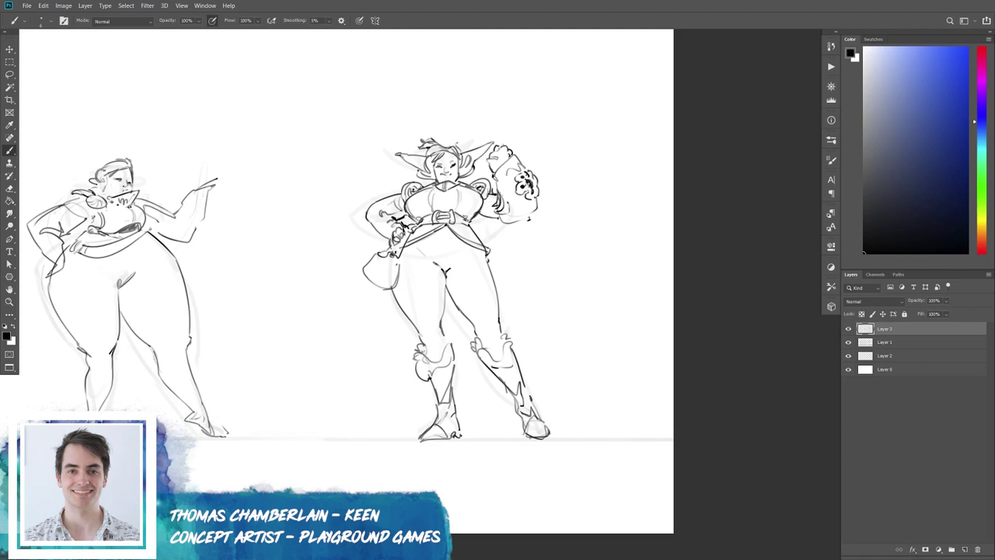
key("e")
key("b")
mouse_move(504, 146)
left_mouse_down()
mouse_move(490, 159)
mouse_move(504, 146)
left_mouse_up()
left_click_drag(362, 285, 563, 293)
left_click_drag(468, 292, 607, 280)
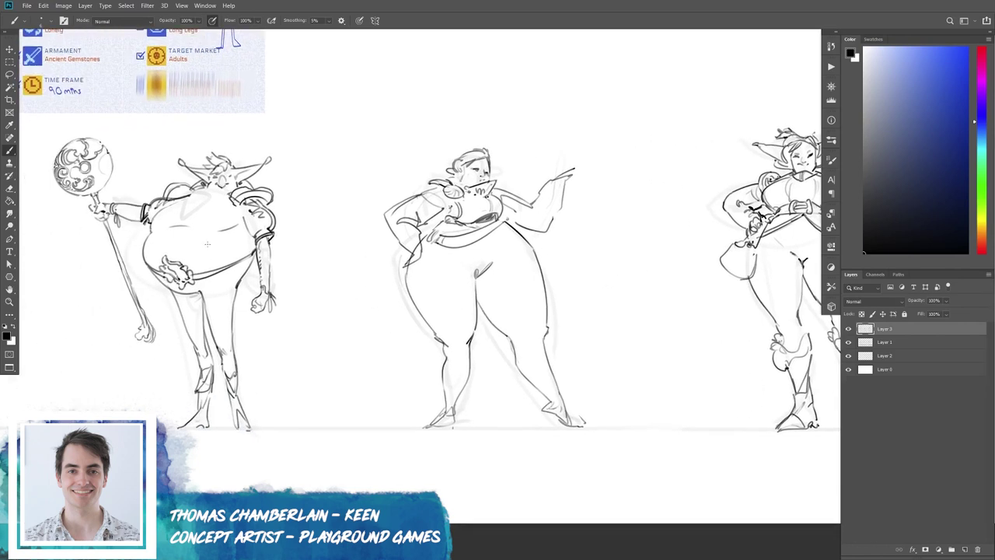
Frame all three figures and test an arrow and circle on the middle figure, then remove the circle.
left_click_drag(537, 348, 295, 340)
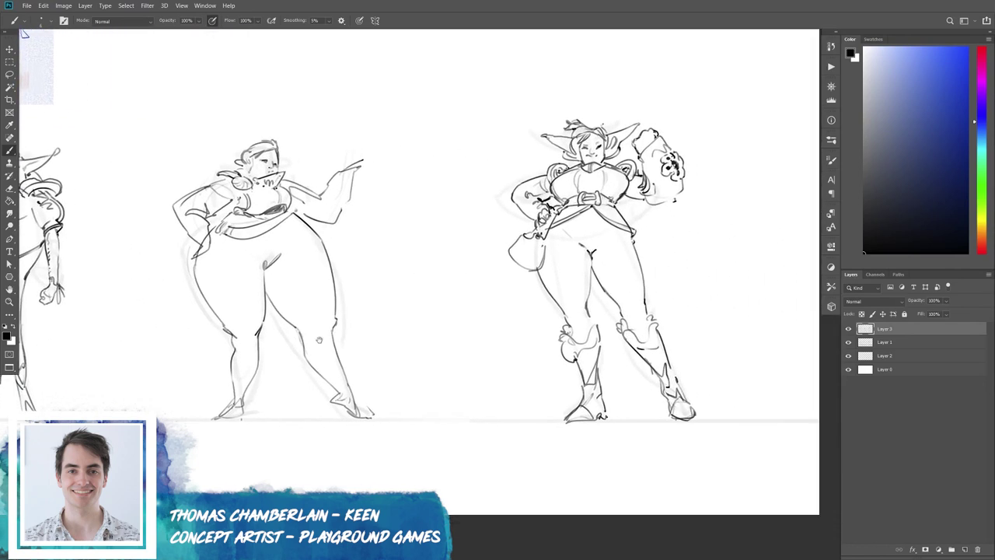
left_click_drag(366, 314, 577, 314)
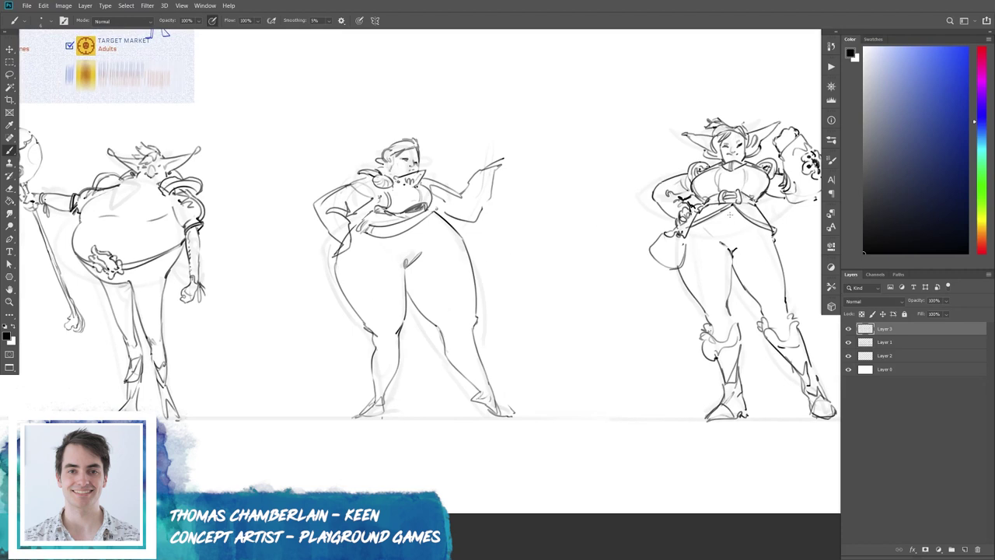
left_click_drag(280, 299, 304, 288)
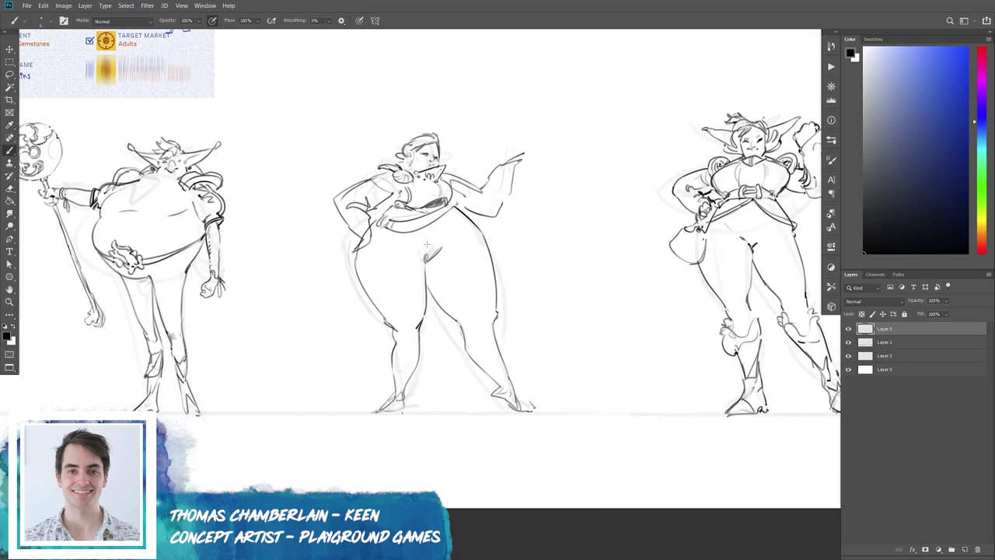
left_click_drag(493, 132, 462, 169)
mouse_move(476, 160)
left_mouse_down()
mouse_move(462, 172)
mouse_move(458, 159)
left_mouse_up()
key("ctrl+z")
key("ctrl+shift+z")
key("ctrl+z")
key("ctrl+shift+z")
key("ctrl+z")
Try a rounder chest and inner-thigh curve on the middle figure, then undo both.
mouse_move(398, 171)
left_mouse_down()
mouse_move(426, 208)
mouse_move(451, 199)
left_mouse_up()
left_click_drag(441, 222, 493, 325)
key("ctrl+z")
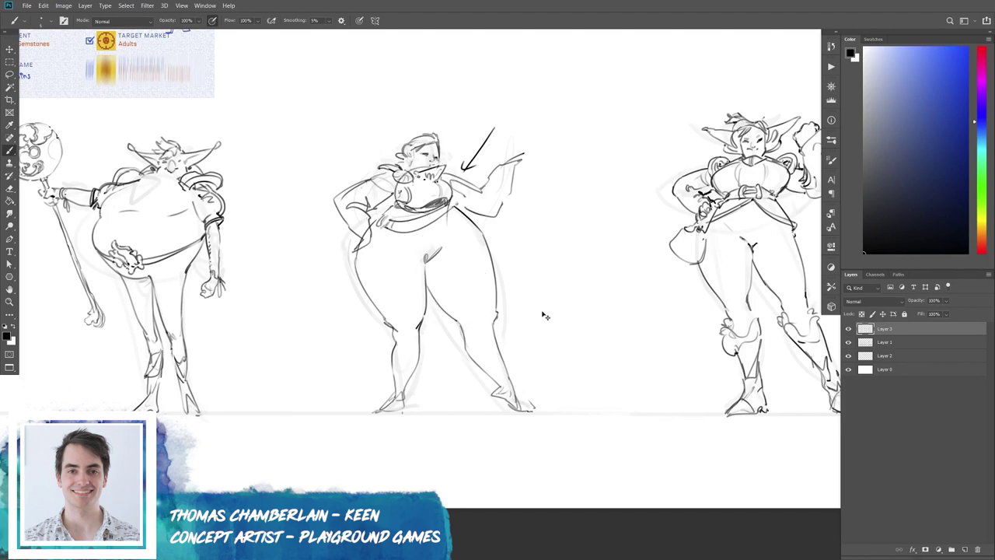
key("ctrl+z")
key("ctrl+z")
Erase stray lines near the right figure's raised hand.
scroll(295, 464, "right", 2)
scroll(384, 291, "right", 4)
scroll(335, 280, "right", 3)
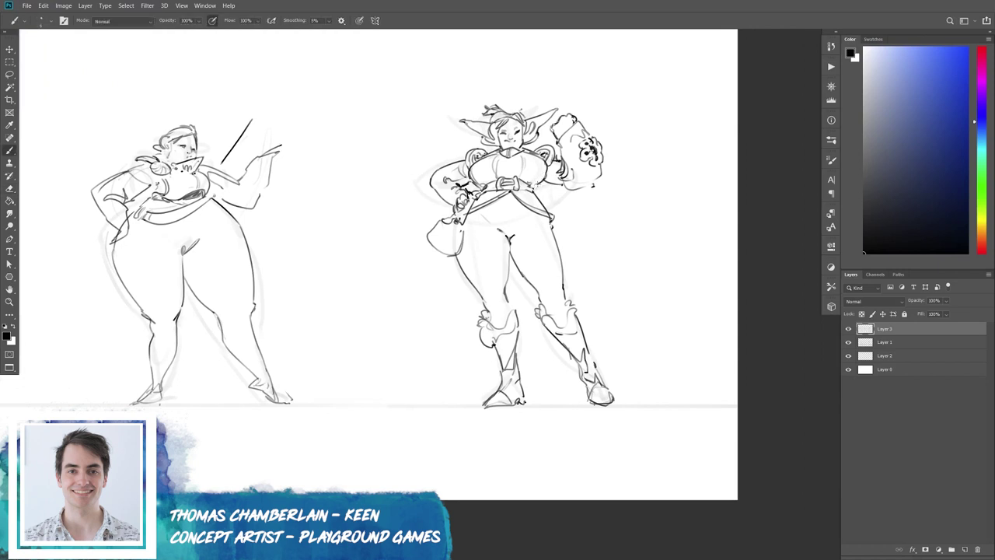
key("e")
mouse_move(567, 185)
left_mouse_down()
mouse_move(561, 174)
mouse_move(590, 194)
mouse_move(563, 193)
left_mouse_up()
key("b")
Lasso the right-hand goblin woman and copy her onto a new layer.
key("l")
mouse_move(684, 178)
left_mouse_down()
mouse_move(606, 434)
mouse_move(688, 388)
left_mouse_up()
scroll(509, 290, "down", 1)
key("ctrl+j")
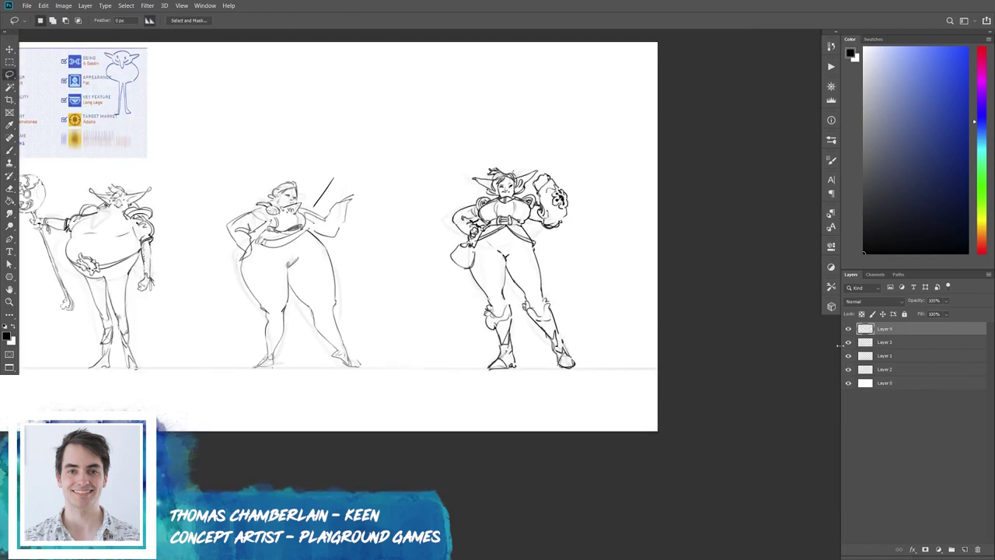
Hide Layers 3 and 1 and move the copied goblin woman to the canvas's left side.
left_click(848, 342)
left_click_drag(520, 303, 256, 303)
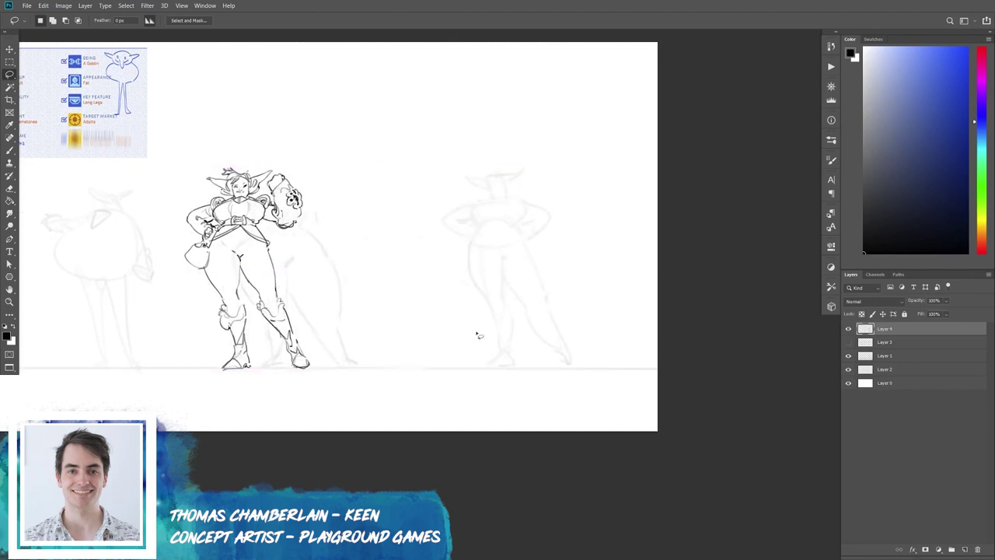
left_click(849, 342)
scroll(772, 371, "left", 3)
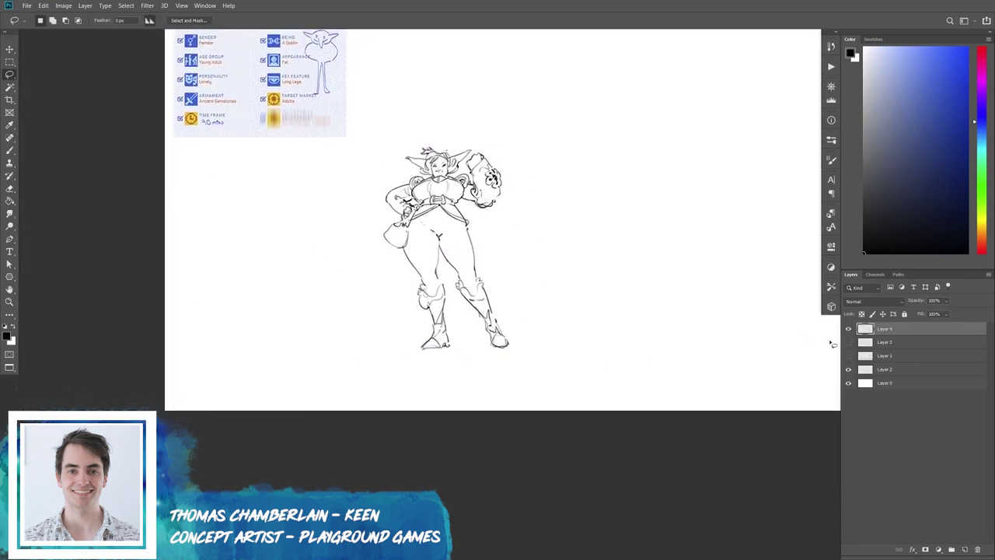
left_click_drag(605, 313, 433, 318, "ctrl")
scroll(434, 318, "right", 3)
left_click_drag(373, 354, 347, 350, "ctrl")
Try a ground line beneath the figure, undo it, and zoom back out to the whole page.
key("b")
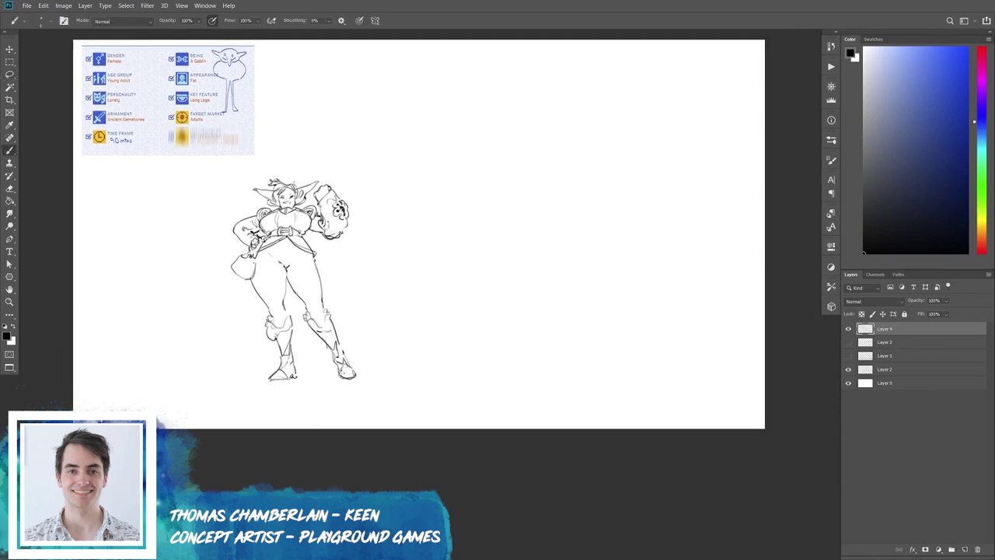
left_click_drag(199, 375, 513, 374)
key("ctrl+z")
left_click_drag(142, 383, 544, 384)
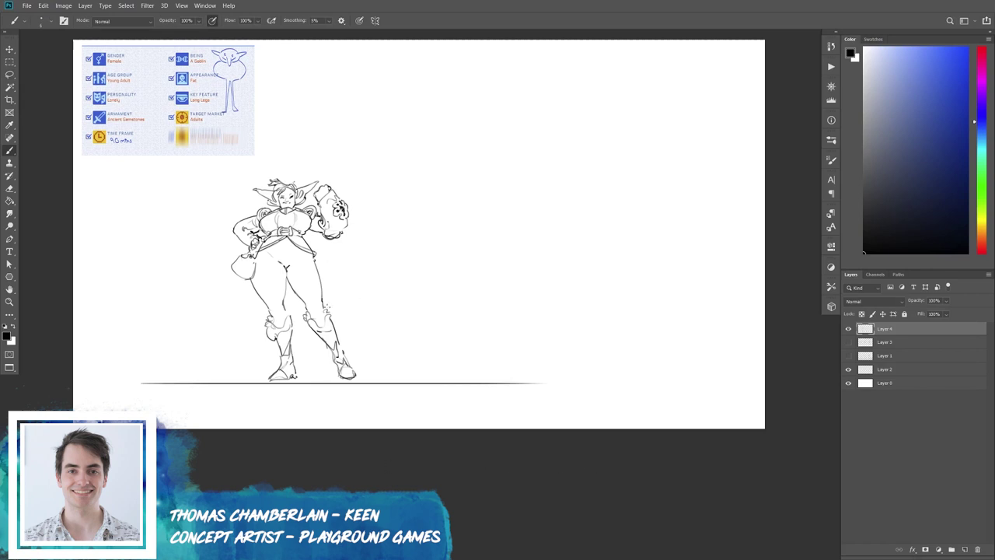
key("ctrl+z")
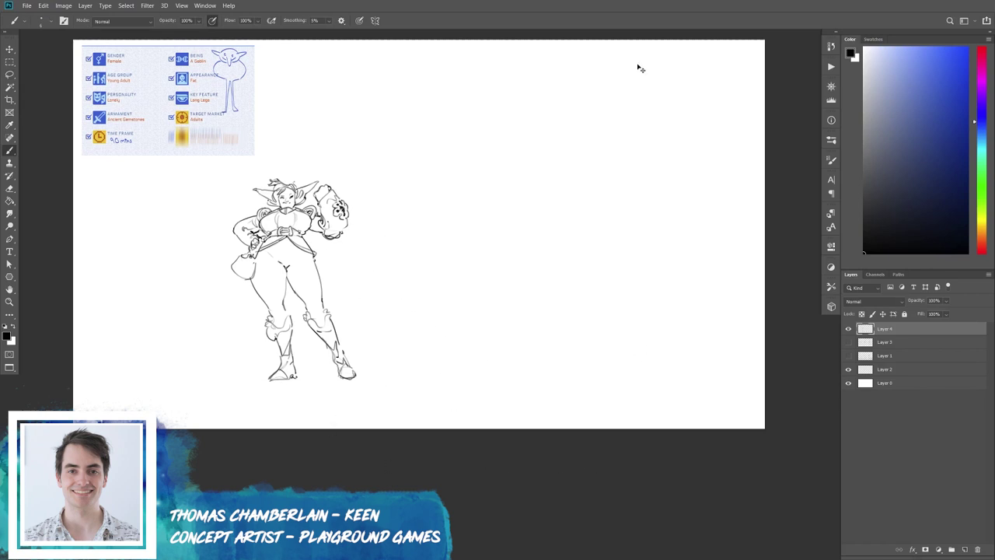
key("ctrl+plus")
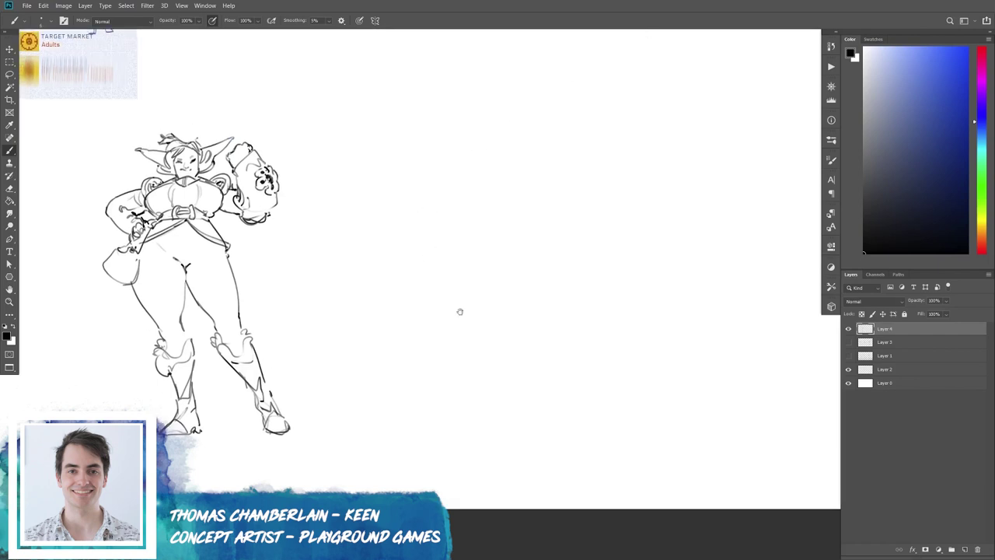
key("ctrl+minus")
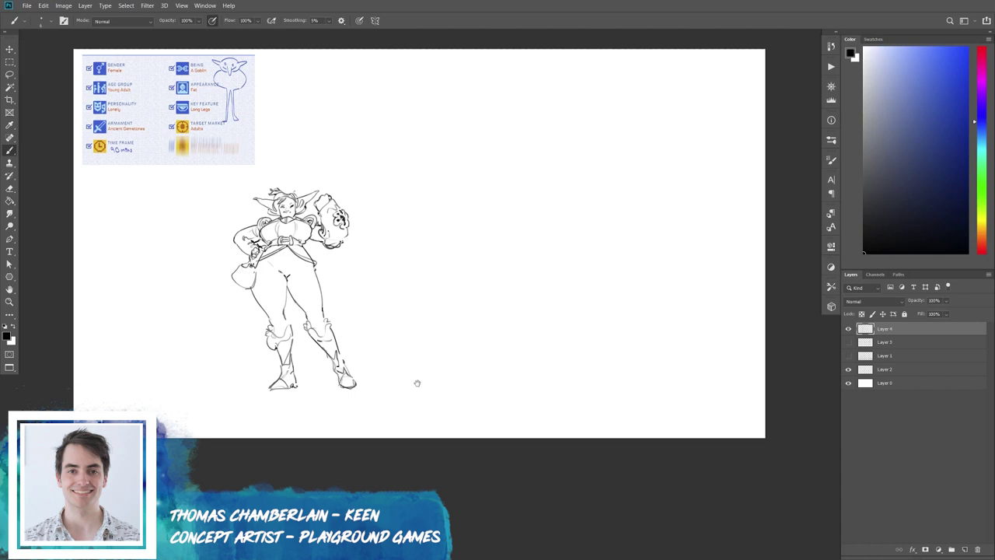
left_click_drag(416, 381, 355, 382)
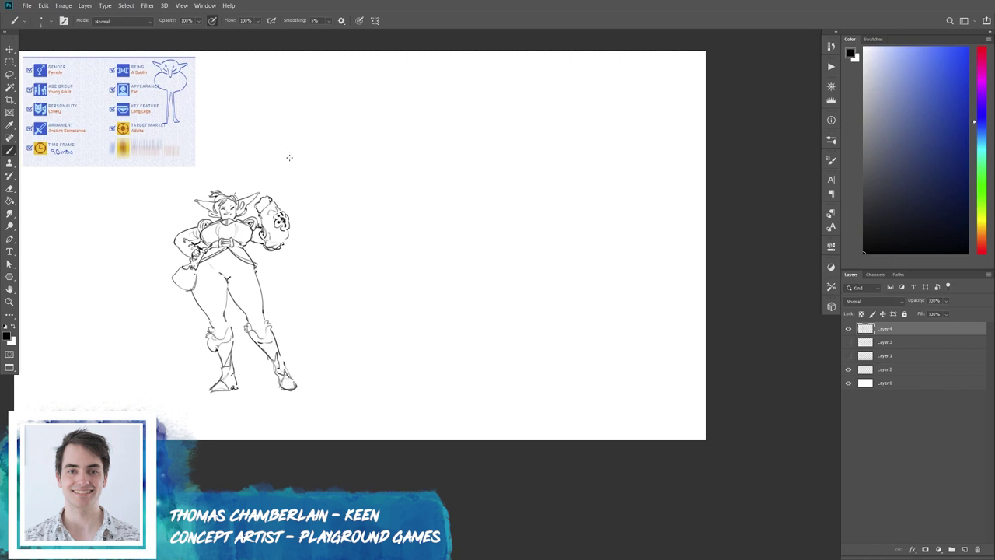
left_click_drag(373, 215, 378, 370)
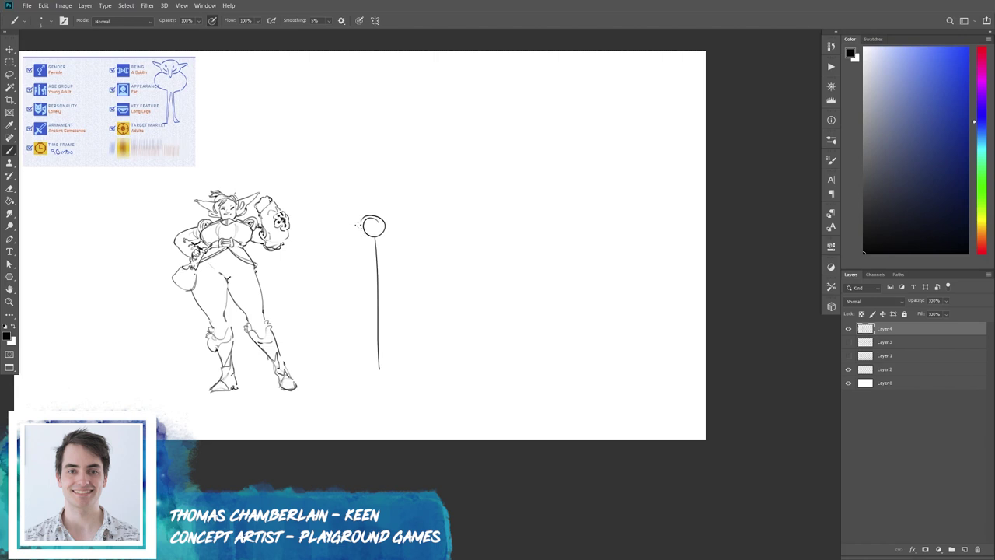
left_click_drag(361, 226, 295, 207)
left_click_drag(367, 240, 327, 357)
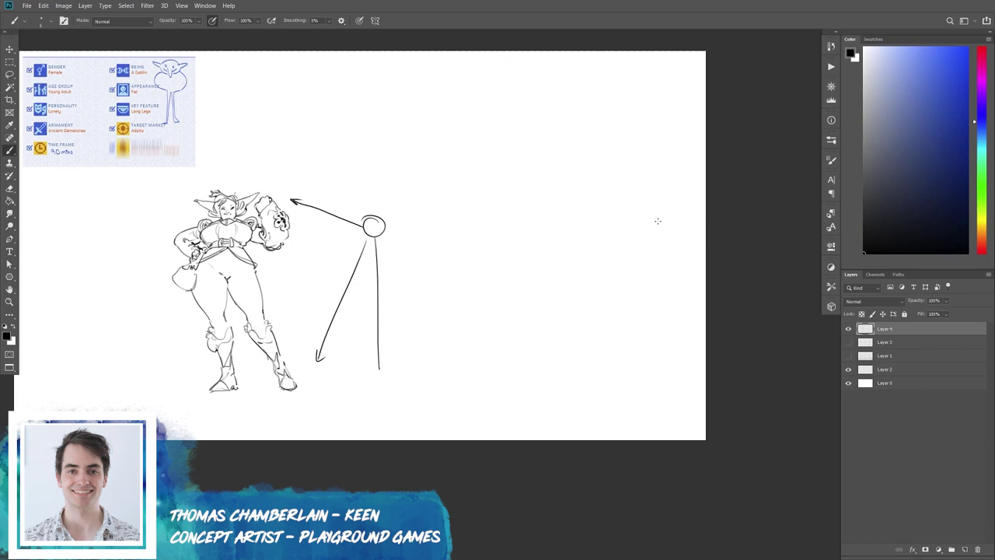
left_click_drag(657, 221, 676, 397)
left_click_drag(659, 218, 303, 196)
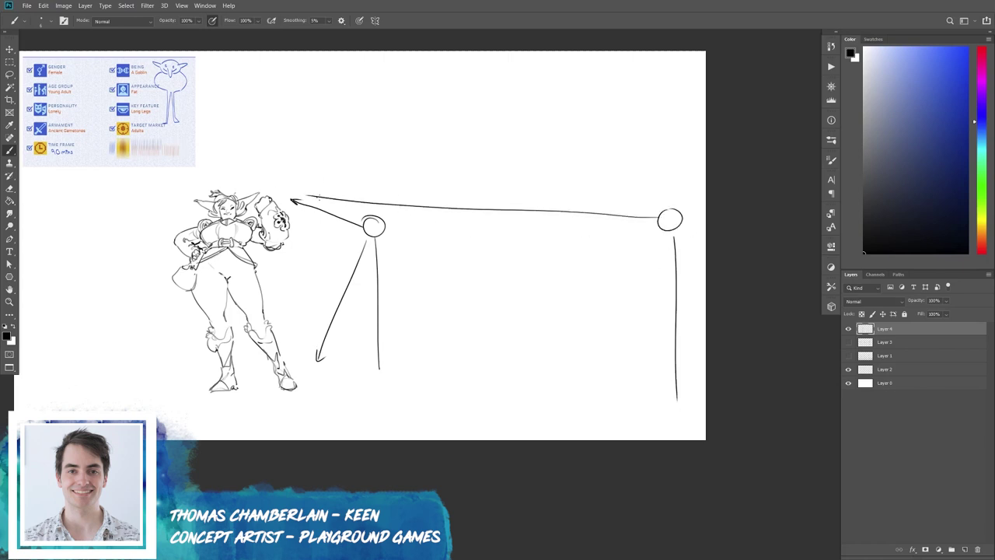
mouse_move(651, 232)
left_mouse_down()
mouse_move(309, 390)
mouse_move(325, 392)
left_mouse_up()
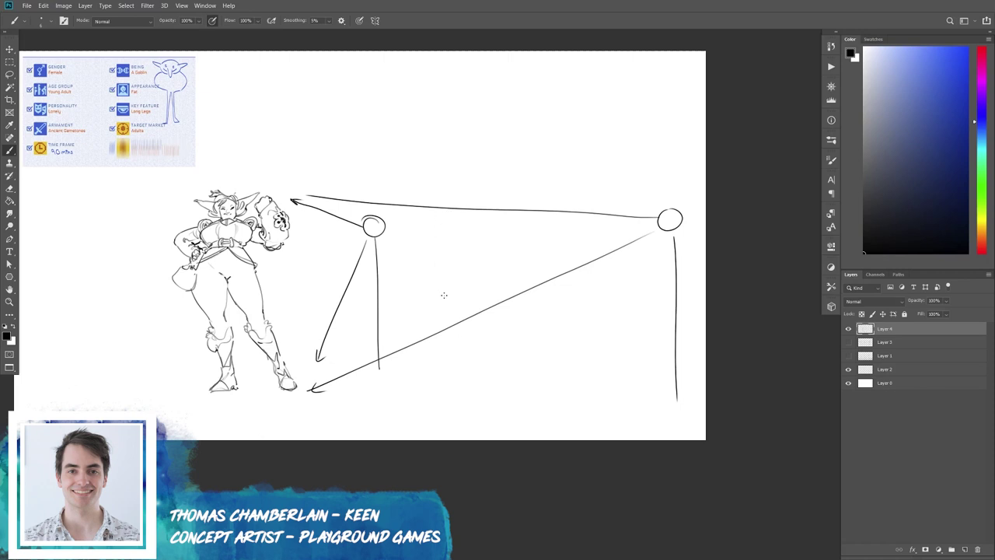
key("l")
left_click_drag(345, 166, 319, 255)
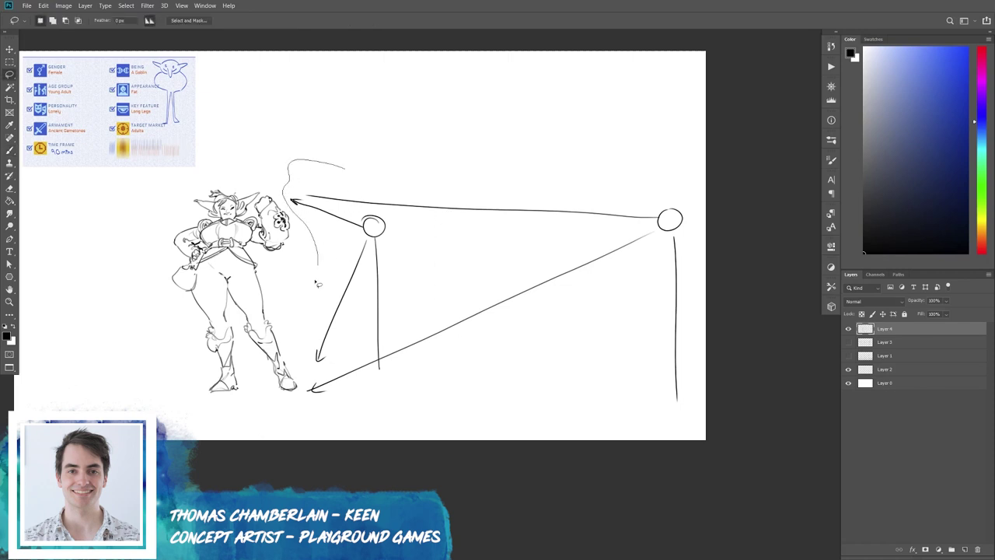
left_click_drag(319, 254, 537, 45)
key("Delete")
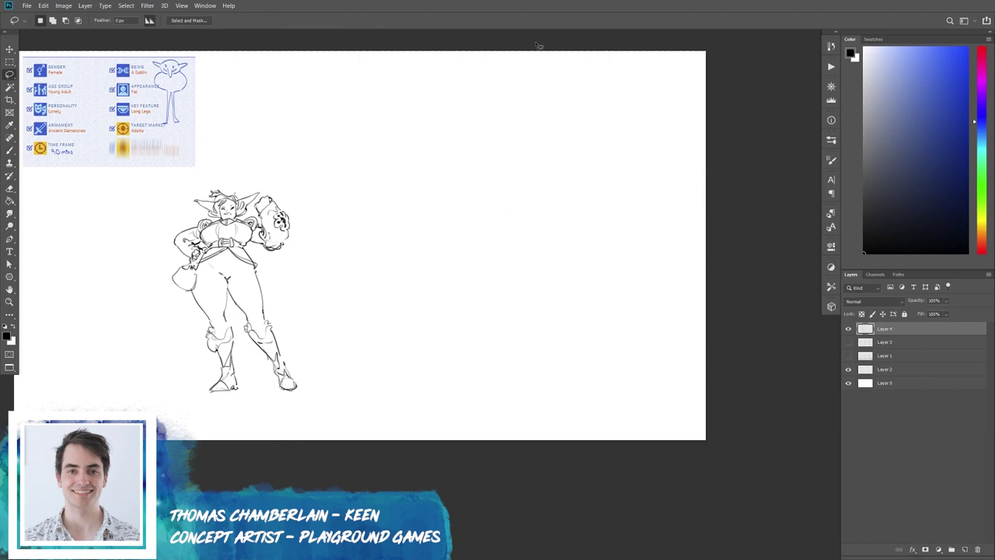
Move the goblin sketch right toward the centre, then undo a trial enlargement.
mouse_move(288, 330)
left_mouse_down()
mouse_move(451, 330)
mouse_move(440, 271)
left_mouse_up()
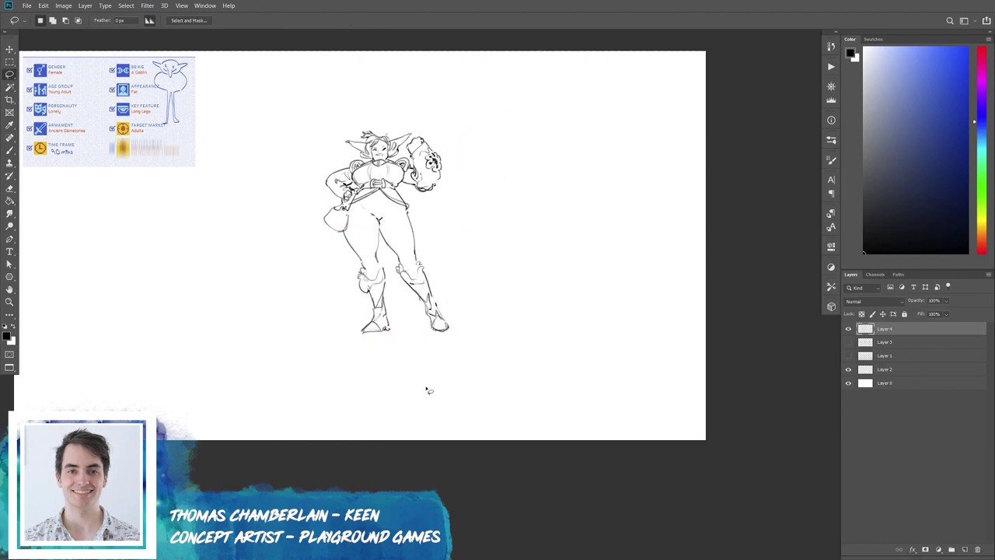
key("ctrl+t")
mouse_move(455, 333)
left_mouse_down()
mouse_move(489, 374)
mouse_move(446, 347)
left_mouse_up()
key("Return")
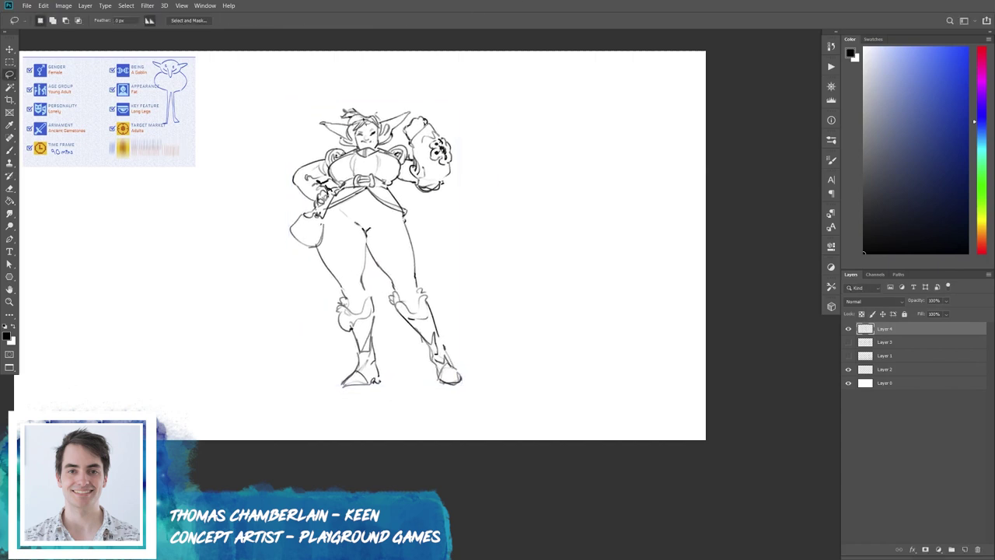
key("ctrl+z")
Zoom in to inspect the sketch, then zoom back out to fit the page.
key("l")
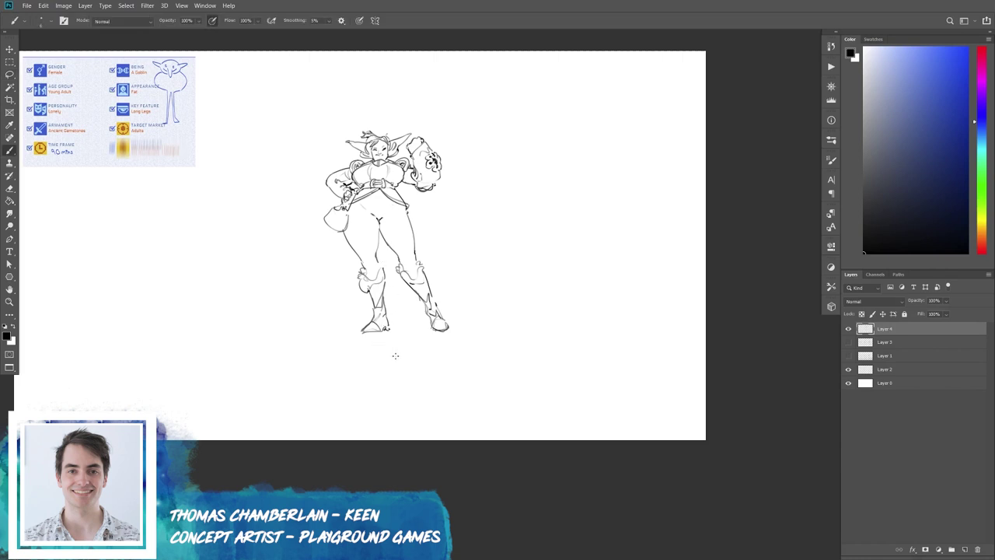
scroll(520, 316, "up", 5)
scroll(520, 316, "down", 2)
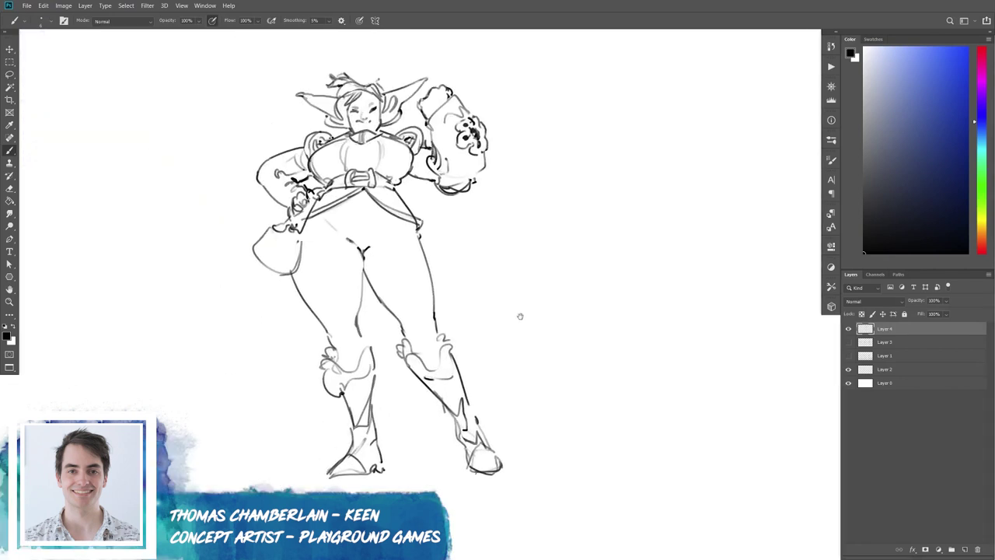
key("ctrl+plus")
scroll(694, 48, "down", 3)
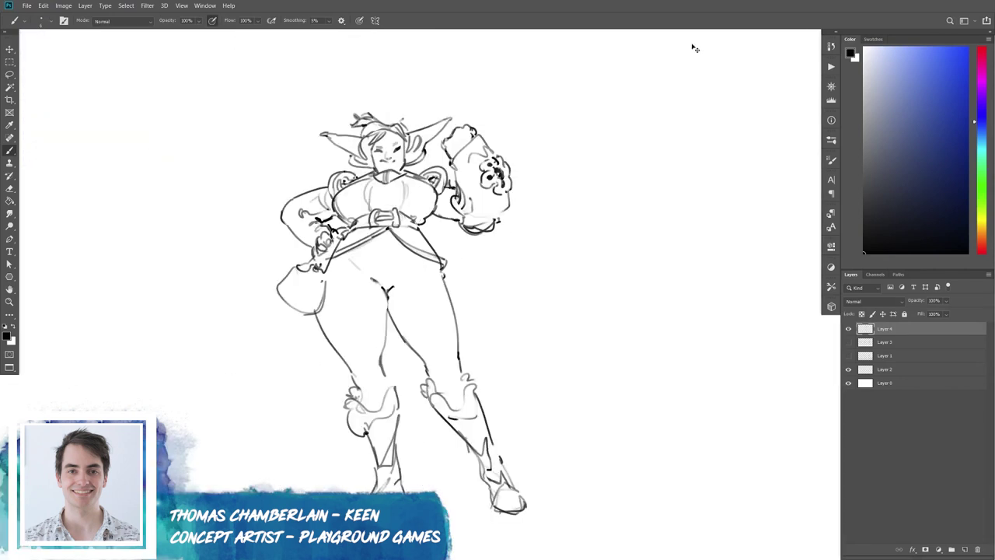
scroll(518, 254, "down", 1)
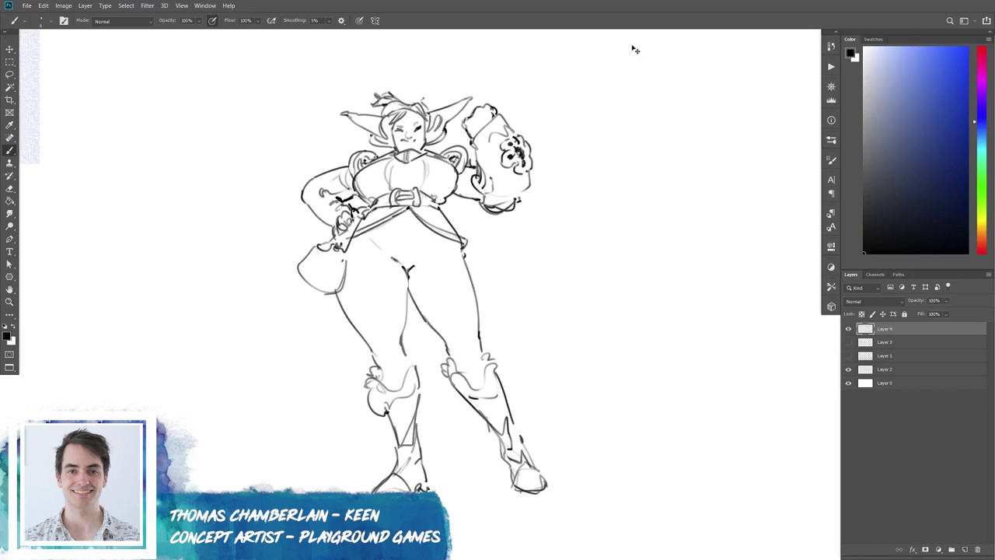
key("ctrl+minus")
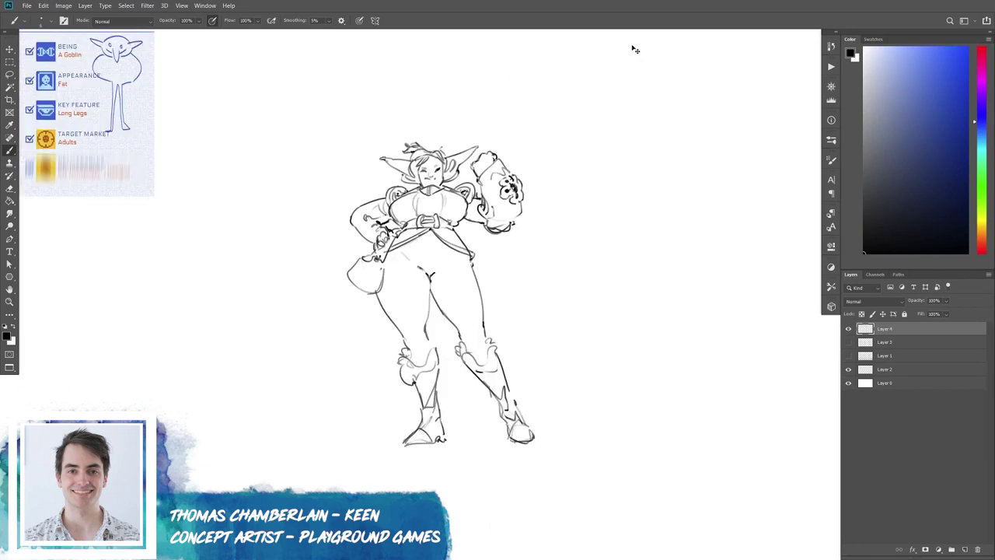
key("ctrl+minus")
Free Transform the figure to widen and spread its lower half.
key("ctrl+t")
left_click_drag(526, 400, 529, 400)
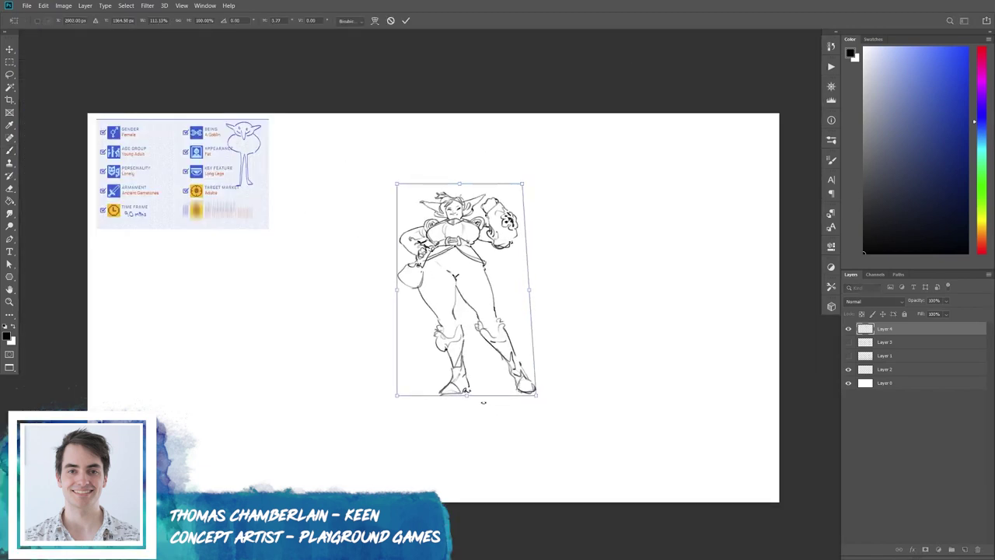
left_click_drag(459, 395, 457, 400)
key("Return")
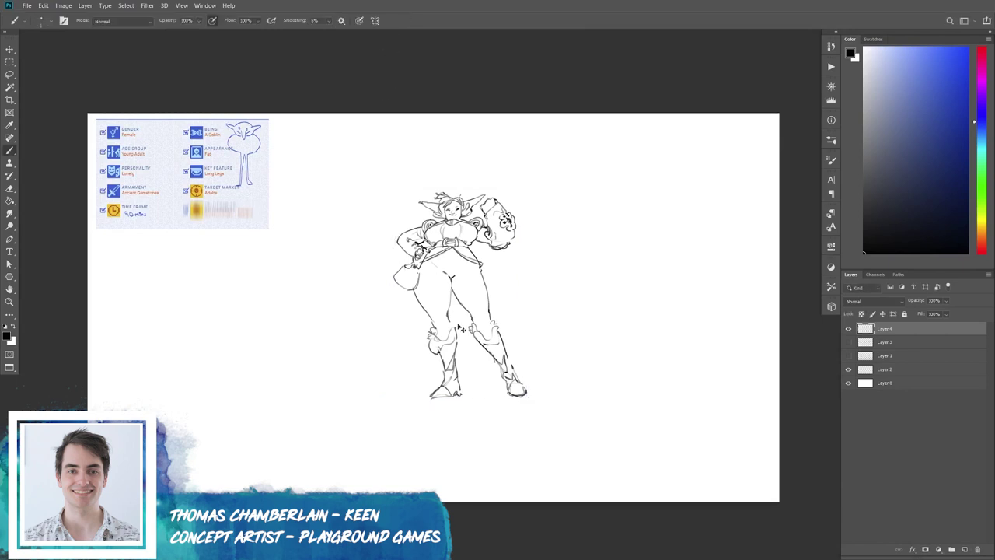
Alt-drag a duplicate of the figure to the right, then undo a trial ground line.
left_click_drag(482, 331, 287, 374)
mouse_move(323, 336)
left_mouse_down()
mouse_move(573, 336)
mouse_move(471, 307)
mouse_move(495, 276)
left_mouse_up()
left_click_drag(303, 366, 637, 366)
key("ctrl+z")
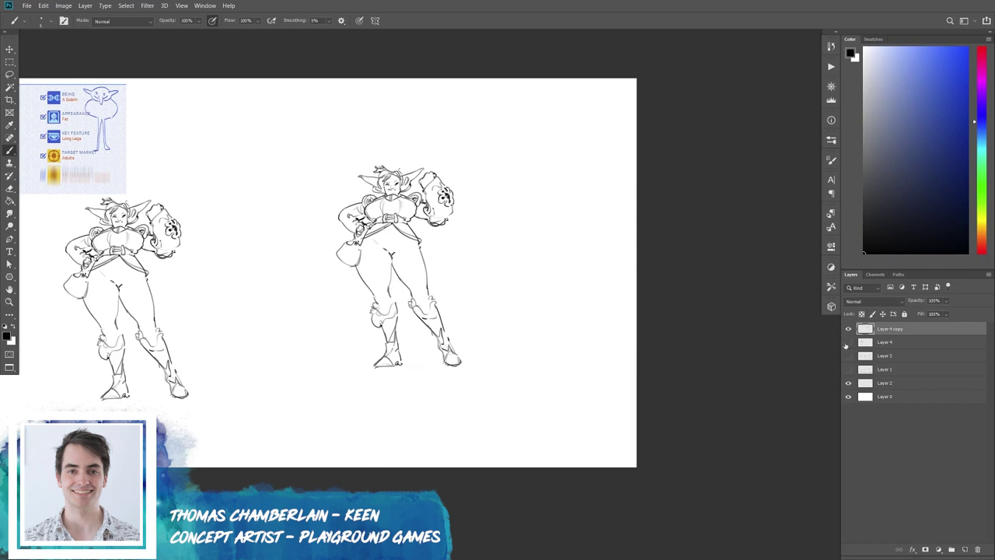
Hide Layer 4, then move and scale the Layer 4 copy figure larger.
left_click(849, 342)
left_click_drag(373, 335, 335, 324)
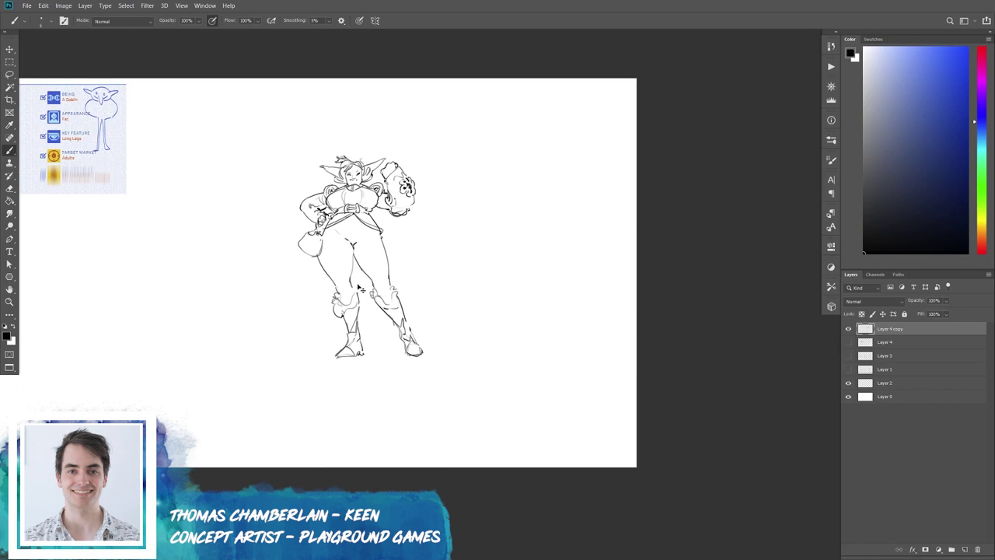
key("ctrl+t")
mouse_move(428, 367)
left_mouse_down()
mouse_move(456, 393)
mouse_move(446, 429)
left_mouse_up()
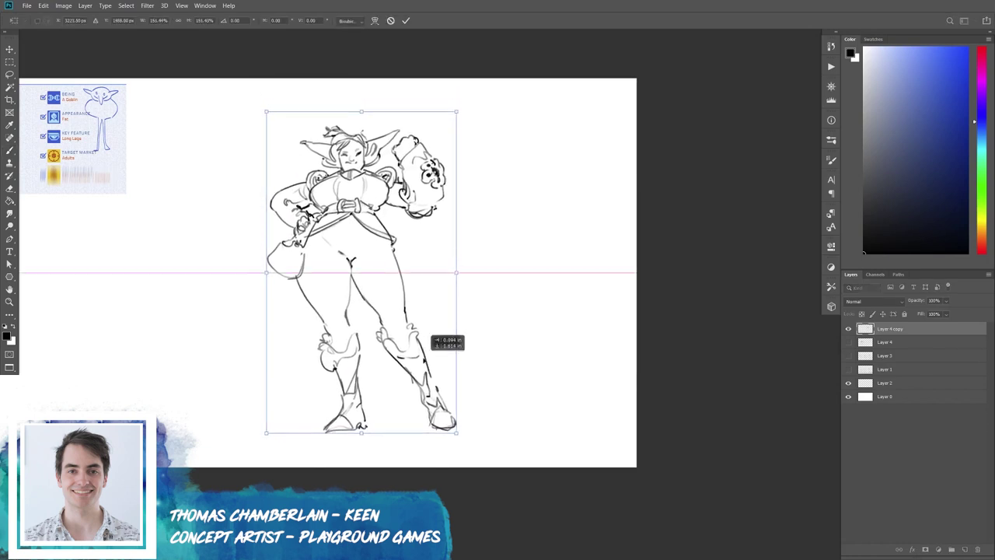
left_click_drag(446, 429, 446, 426)
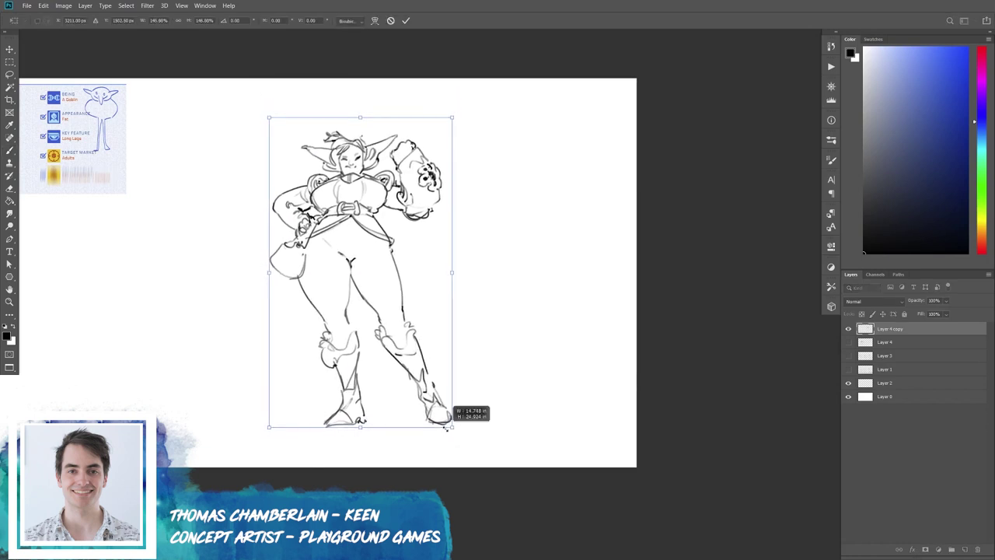
key("Return")
Add curly detail strokes on the enlarged figure's shield arm.
key("b")
key("ctrl+plus")
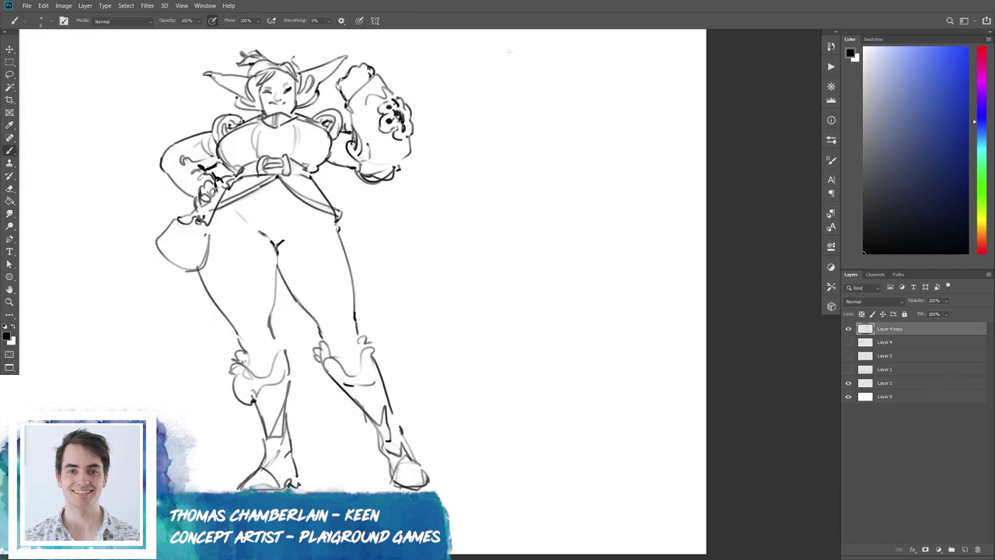
left_click_drag(467, 289, 482, 303)
key("ctrl+minus")
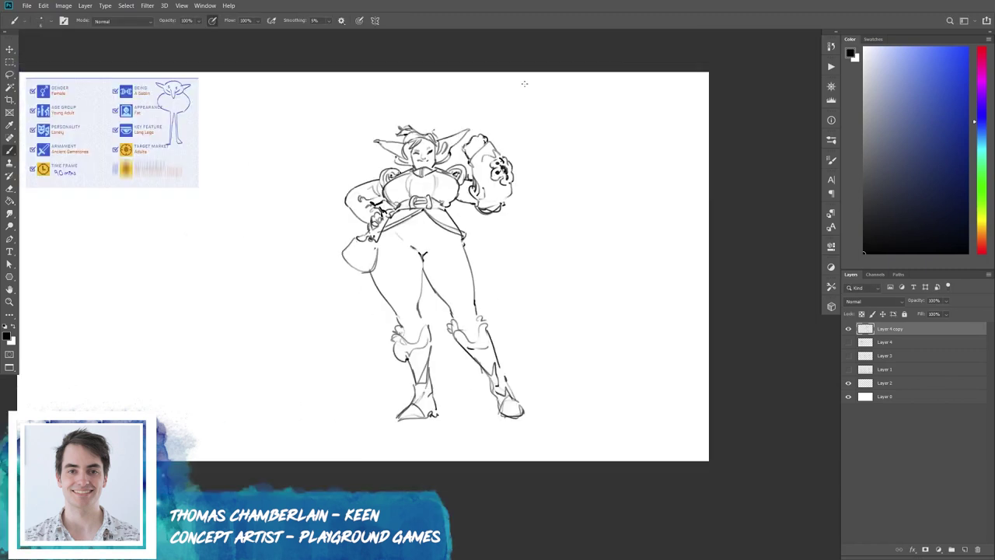
mouse_move(482, 159)
left_mouse_down()
mouse_move(476, 176)
mouse_move(498, 162)
left_mouse_up()
Fade the goblin layer to about 13% opacity, add a layer, and rough in the raised leg.
left_click(946, 301)
left_click_drag(958, 313, 918, 314)
left_click(964, 549)
mouse_move(429, 251)
left_mouse_down()
mouse_move(471, 247)
mouse_move(454, 278)
left_mouse_up()
mouse_move(480, 254)
left_mouse_down()
mouse_move(487, 280)
mouse_move(465, 289)
mouse_move(483, 351)
left_mouse_up()
mouse_move(497, 311)
left_mouse_down()
mouse_move(504, 367)
mouse_move(481, 369)
mouse_move(517, 364)
mouse_move(504, 365)
mouse_move(513, 362)
mouse_move(477, 417)
mouse_move(488, 415)
left_mouse_up()
key("ctrl+z")
key("ctrl+z")
key("ctrl+z")
Sketch the creature's round head with an eye, spiky strokes and dark fangs below the foot.
mouse_move(529, 383)
left_mouse_down()
mouse_move(527, 409)
mouse_move(550, 406)
mouse_move(567, 425)
mouse_move(501, 413)
mouse_move(519, 377)
mouse_move(564, 415)
left_mouse_up()
mouse_move(514, 362)
left_mouse_down()
mouse_move(566, 395)
mouse_move(580, 387)
left_mouse_up()
left_click_drag(580, 385, 591, 395)
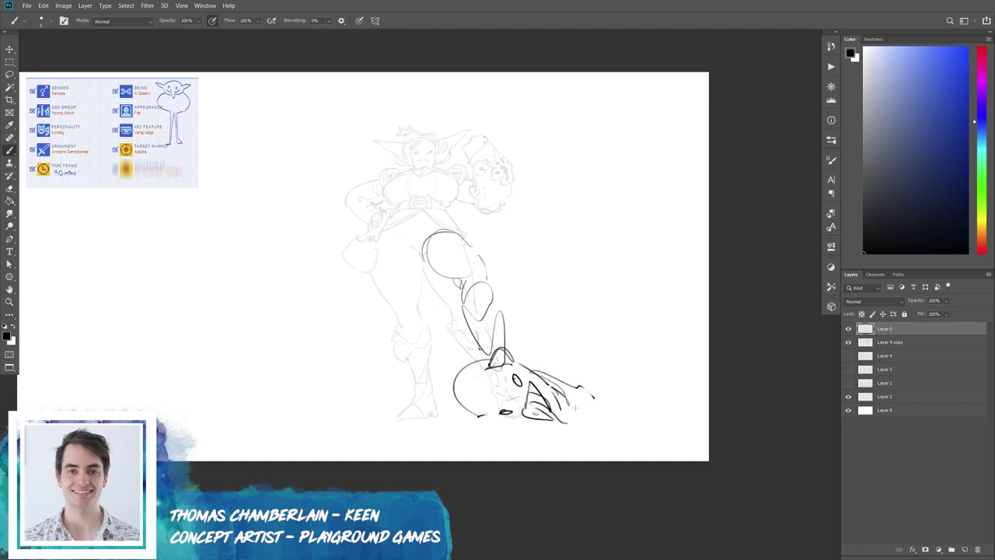
key("e")
mouse_move(490, 367)
left_mouse_down()
mouse_move(510, 356)
mouse_move(515, 364)
left_mouse_up()
key("b")
key("r")
left_click_drag(591, 389, 601, 365)
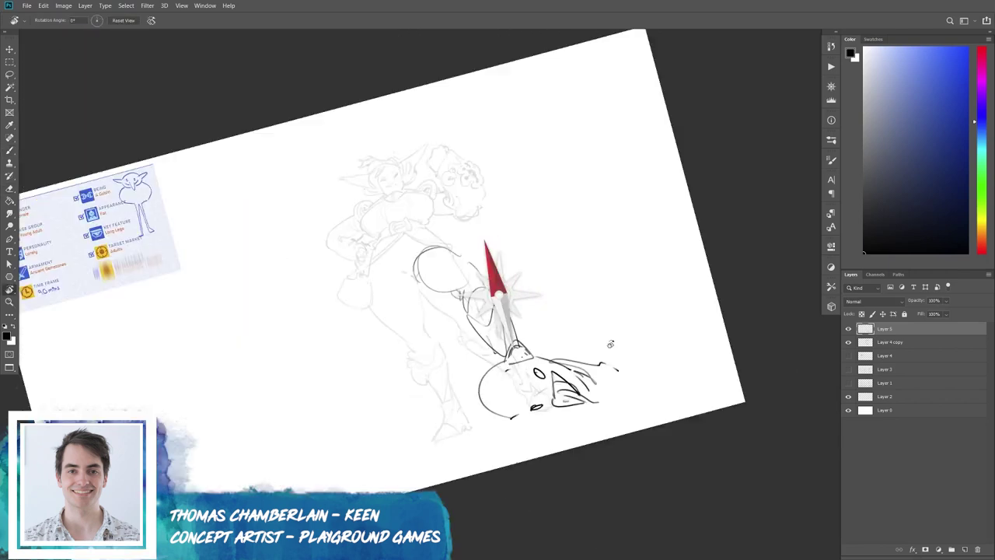
key("b")
left_click_drag(524, 409, 534, 385)
Erase and redraw the hip oval, lower-leg strokes, and thigh as one longer line.
key("e")
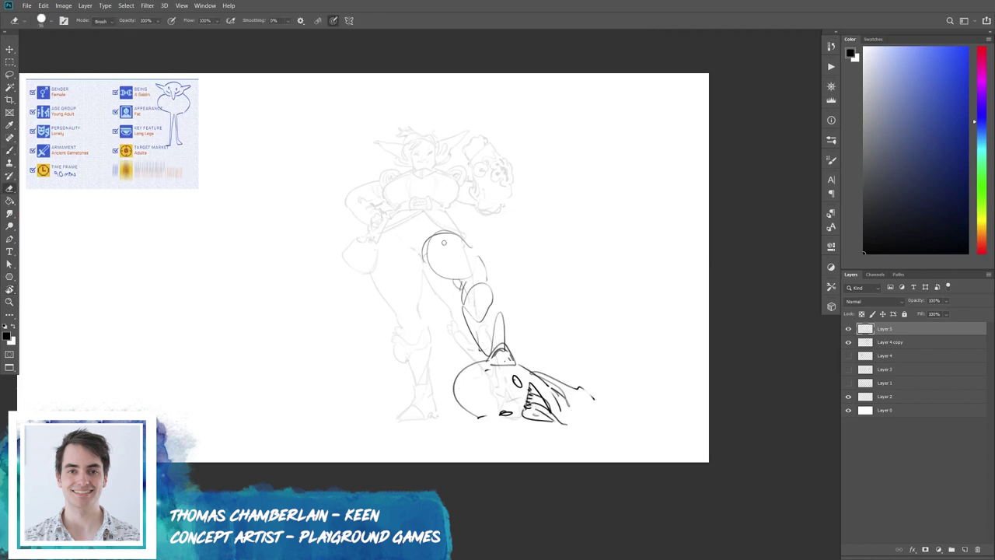
mouse_move(455, 255)
left_mouse_down()
mouse_move(429, 256)
mouse_move(466, 311)
left_mouse_up()
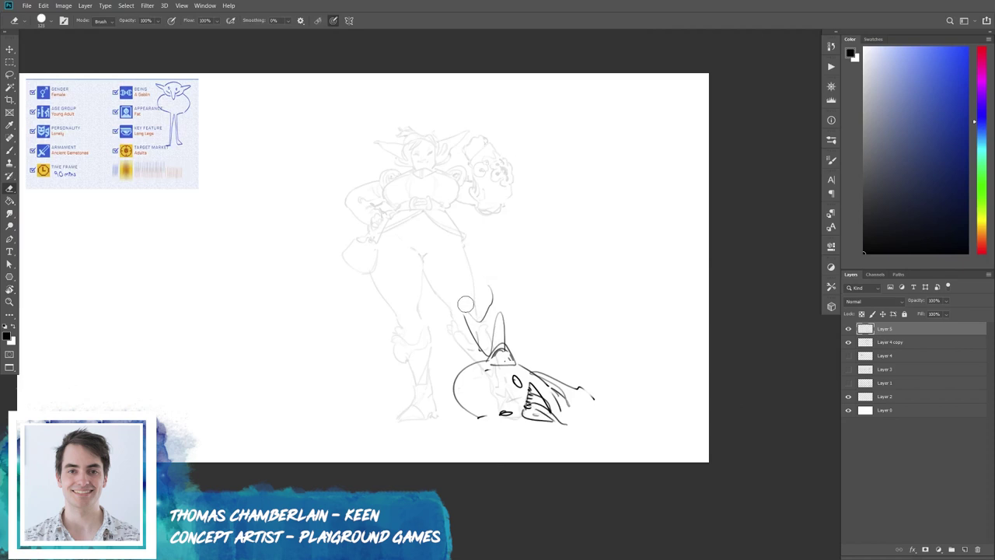
key("b")
mouse_move(425, 261)
left_mouse_down()
mouse_move(443, 279)
mouse_move(467, 243)
mouse_move(476, 251)
mouse_move(455, 302)
mouse_move(469, 307)
mouse_move(491, 273)
mouse_move(497, 311)
mouse_move(472, 342)
left_mouse_up()
key("e")
key("b")
left_click_drag(464, 305, 481, 347)
left_click_drag(496, 300, 499, 347)
key("e")
key("b")
mouse_move(467, 243)
left_mouse_down()
mouse_move(488, 272)
mouse_move(459, 280)
left_mouse_up()
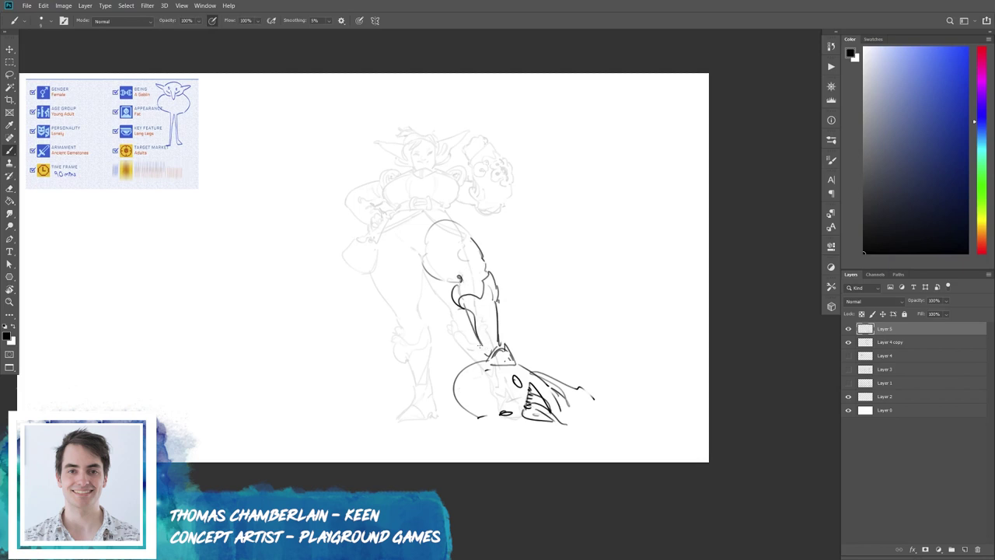
Erase the boot and foot shape and draw new shin and ankle lines.
key("e")
mouse_move(513, 350)
left_mouse_down()
mouse_move(486, 367)
mouse_move(494, 364)
mouse_move(478, 359)
mouse_move(502, 362)
mouse_move(478, 315)
mouse_move(476, 358)
left_mouse_up()
key("b")
key("e")
key("b")
left_click_drag(464, 300, 474, 354)
mouse_move(478, 300)
left_mouse_down()
mouse_move(494, 353)
mouse_move(465, 359)
mouse_move(506, 353)
mouse_move(505, 339)
mouse_move(479, 342)
left_mouse_up()
Erase the ankle and shin strokes again and redraw the shin.
key("e")
mouse_move(472, 347)
left_mouse_down()
mouse_move(466, 359)
mouse_move(463, 315)
left_mouse_up()
key("b")
key("e")
mouse_move(497, 306)
left_mouse_down()
mouse_move(482, 338)
mouse_move(490, 343)
left_mouse_up()
key("b")
mouse_move(467, 311)
left_mouse_down()
mouse_move(466, 355)
mouse_move(480, 356)
mouse_move(474, 346)
mouse_move(488, 319)
mouse_move(473, 353)
mouse_move(497, 356)
mouse_move(514, 342)
left_mouse_up()
Draw the strapped ankle and a short stroke atop the creature's head.
key("e")
key("b")
key("e")
key("b")
mouse_move(498, 356)
left_mouse_down()
mouse_move(512, 343)
mouse_move(499, 361)
mouse_move(511, 350)
mouse_move(468, 364)
left_mouse_up()
key("e")
key("b")
key("e")
key("b")
key("e")
key("b")
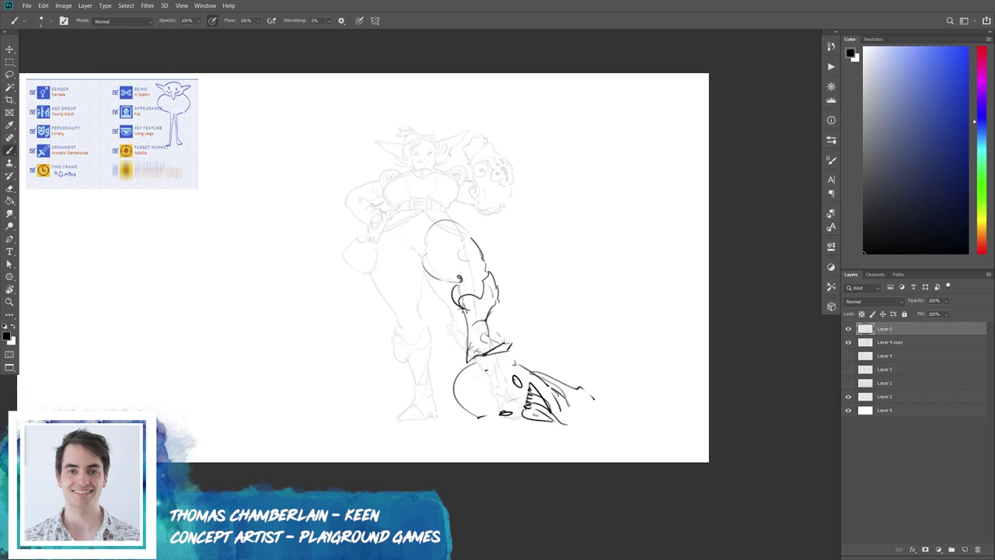
left_click_drag(492, 355, 468, 370)
Lasso-select the creature's head and start Free Transform on it.
key("l")
mouse_move(532, 356)
left_mouse_down()
mouse_move(477, 365)
mouse_move(615, 365)
left_mouse_up()
key("ctrl+t")
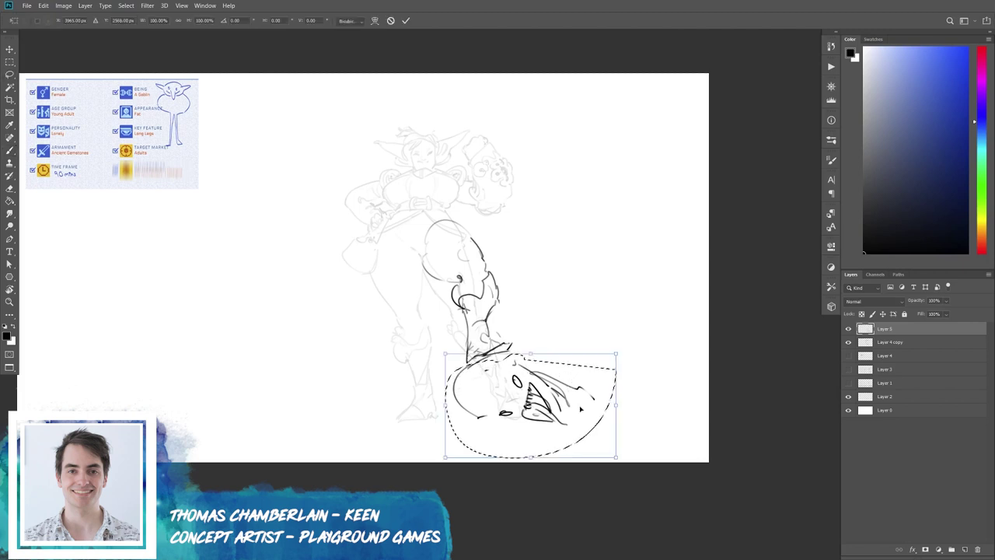
Scale the creature's head to about 116%, deselect, and erase the old arc atop the thigh.
left_click_drag(617, 460, 630, 464)
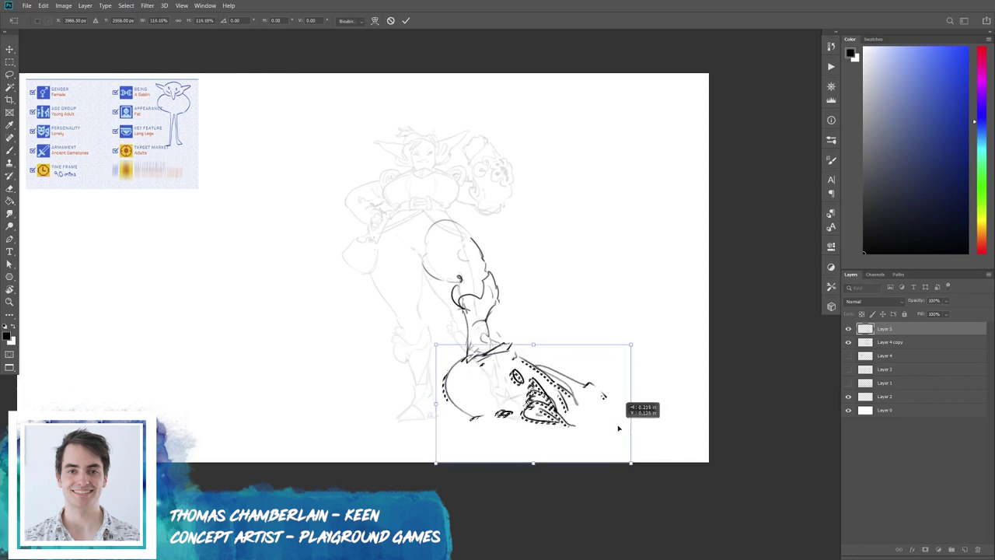
key("Return")
key("ctrl+d")
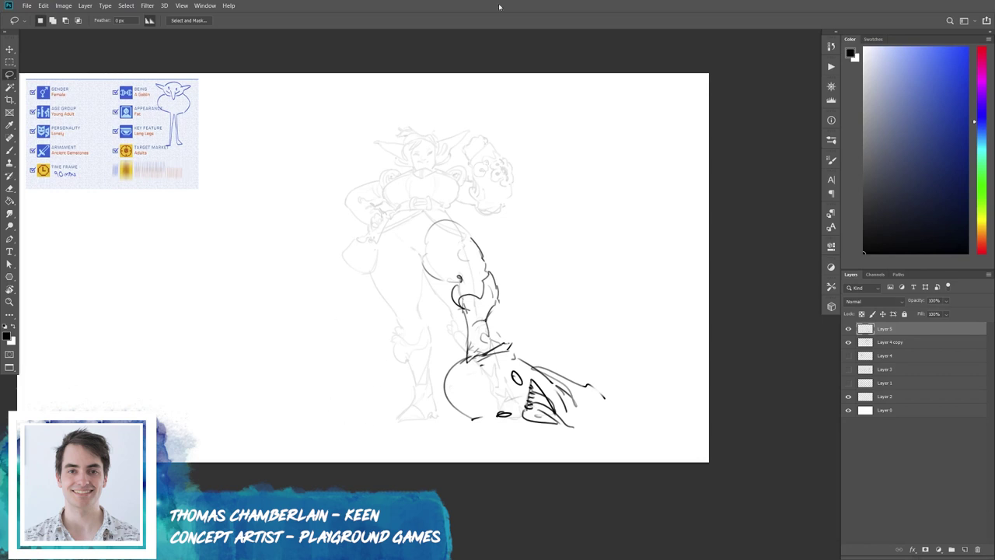
scroll(487, 282, "up", 2)
key("e")
left_click_drag(400, 211, 449, 208)
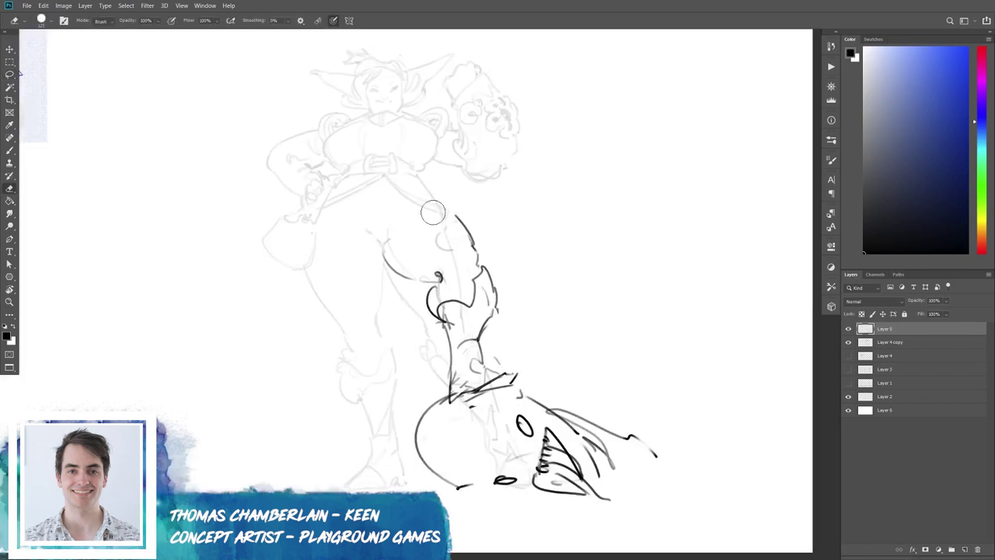
Try and undo dark arcs over the thigh top, then pan toward the boot.
key("b")
left_click_drag(386, 220, 451, 212)
key("ctrl+z")
mouse_move(389, 226)
left_mouse_down()
mouse_move(437, 204)
mouse_move(471, 233)
left_mouse_up()
key("ctrl+z")
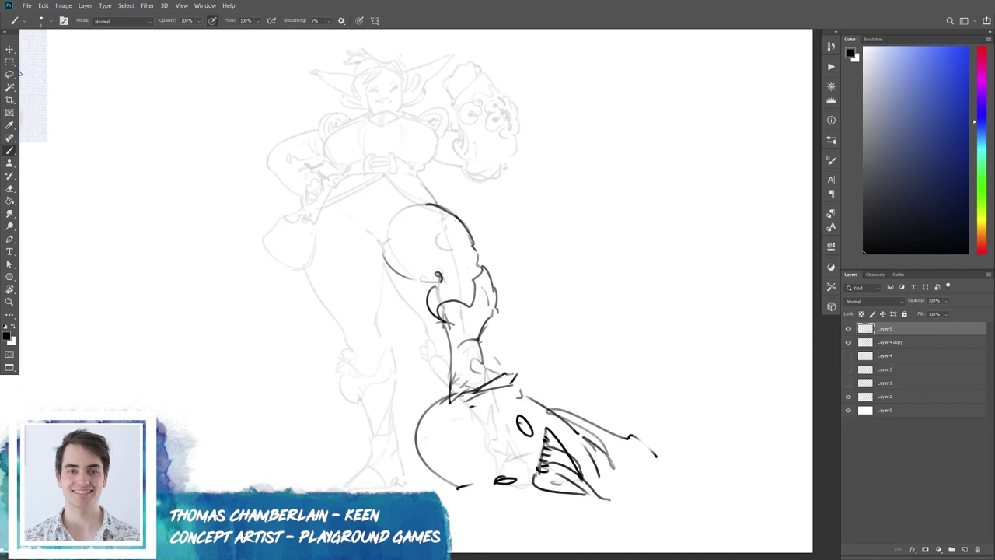
left_click_drag(480, 340, 511, 360)
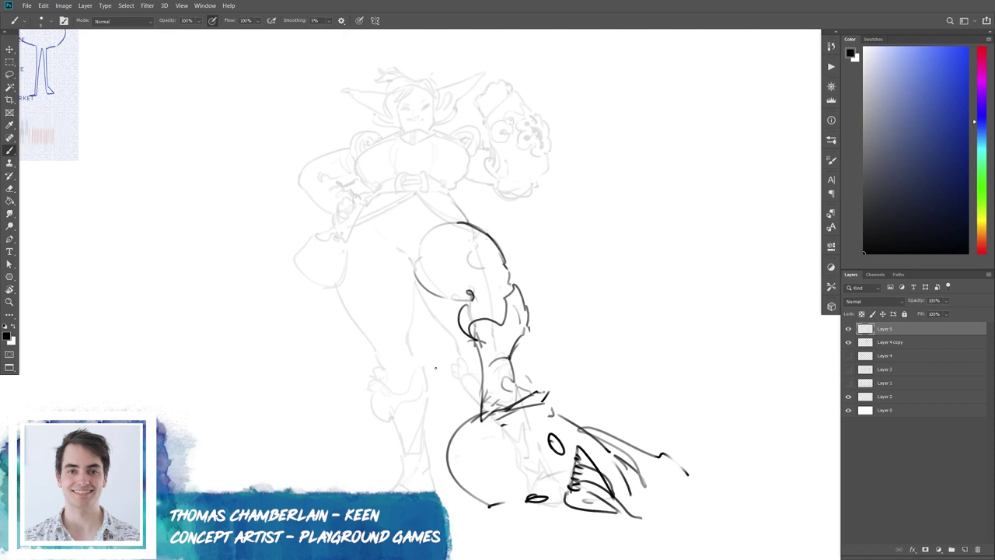
scroll(555, 351, "right", 3)
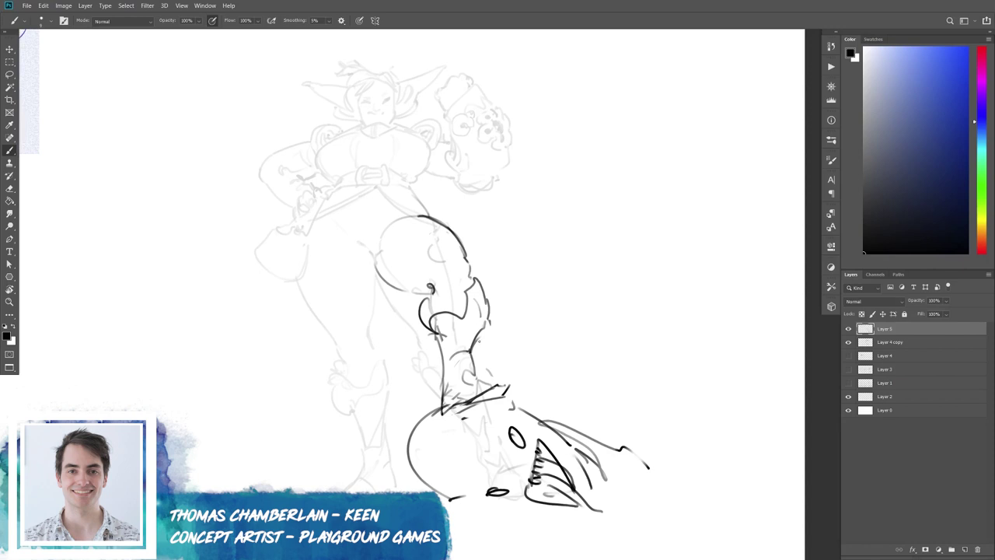
Ink short cuff detail strokes on the stomping boot.
key("e")
key("b")
mouse_move(455, 381)
left_mouse_down()
mouse_move(468, 368)
mouse_move(469, 386)
mouse_move(478, 385)
mouse_move(476, 369)
mouse_move(466, 381)
mouse_move(475, 377)
mouse_move(460, 341)
mouse_move(471, 353)
left_mouse_up()
key("e")
key("b")
key("e")
key("b")
key("e")
key("b")
Erase part of the leg strokes and add a new short fold stroke.
key("e")
key("b")
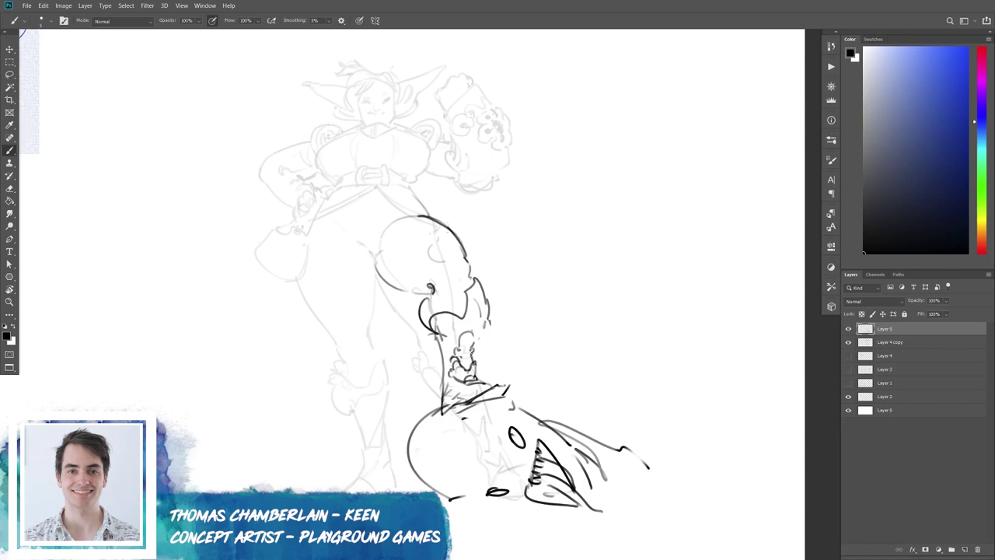
key("e")
left_click_drag(429, 314, 473, 335)
mouse_move(496, 289)
left_mouse_down()
mouse_move(468, 326)
mouse_move(488, 315)
mouse_move(482, 323)
mouse_move(440, 349)
mouse_move(469, 312)
mouse_move(481, 331)
mouse_move(478, 324)
mouse_move(476, 359)
left_mouse_up()
key("b")
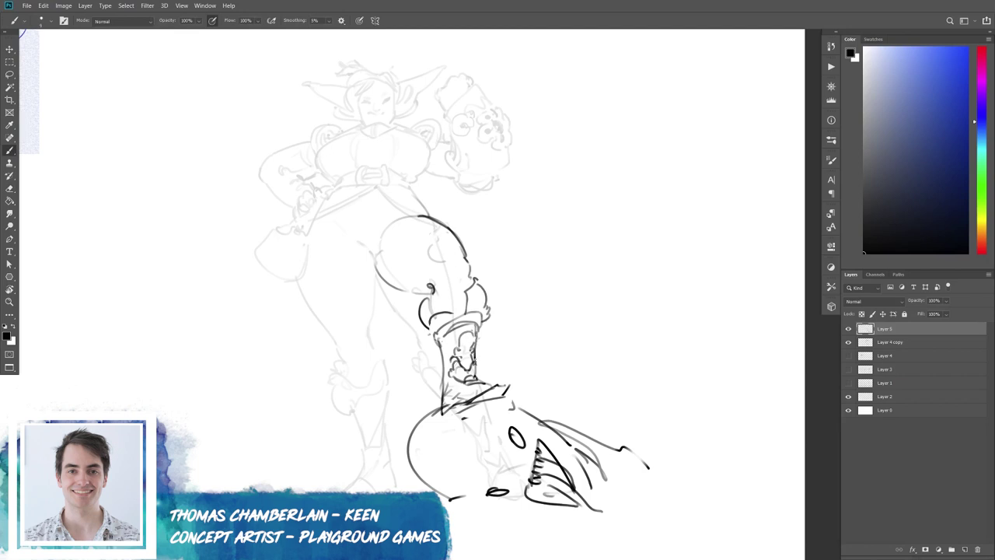
Erase stray lines and marks near the top of the boot.
key("e")
key("b")
mouse_move(443, 392)
left_mouse_down()
mouse_move(451, 365)
mouse_move(445, 392)
mouse_move(455, 380)
mouse_move(434, 409)
left_mouse_up()
key("e")
key("b")
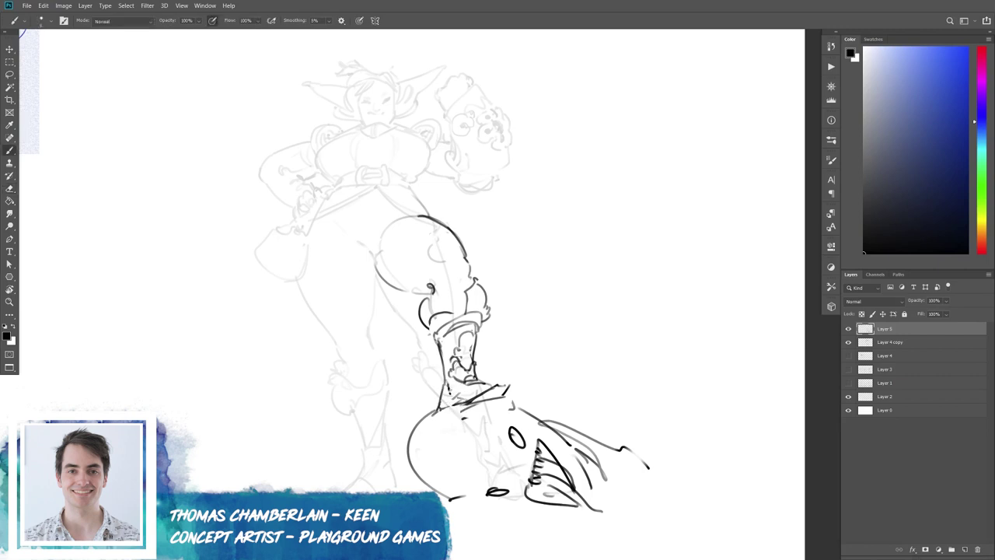
key("e")
key("b")
left_click_drag(443, 386, 442, 405)
Add short strokes at the boot bottom and redraw the boot's left side.
key("e")
left_click_drag(435, 342, 447, 379)
key("b")
key("e")
key("b")
mouse_move(423, 299)
left_mouse_down()
mouse_move(420, 326)
mouse_move(427, 299)
mouse_move(438, 331)
mouse_move(428, 344)
mouse_move(431, 328)
mouse_move(445, 354)
left_mouse_up()
Ink strokes around the boot and darken the small curl at its top.
key("e")
key("b")
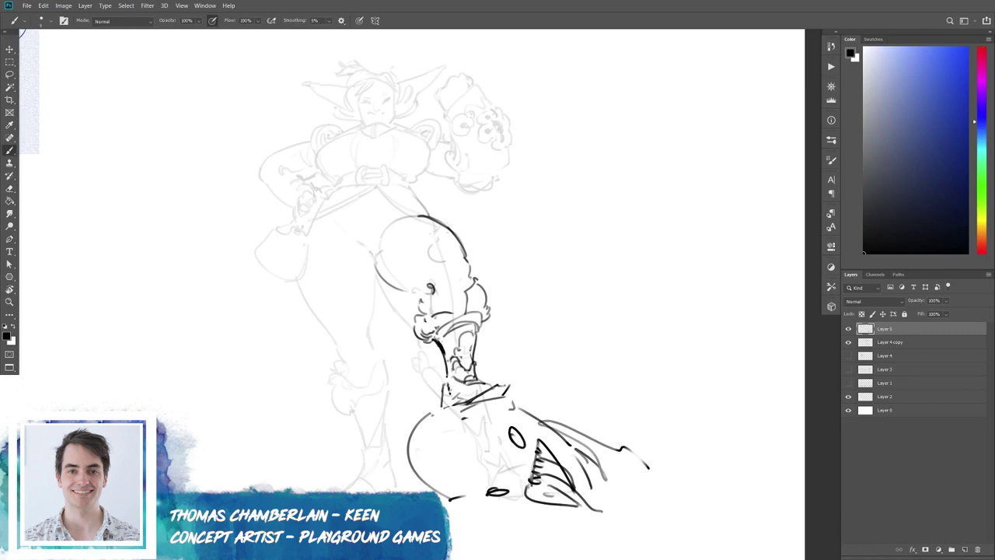
key("e")
key("b")
key("e")
key("b")
mouse_move(471, 344)
left_mouse_down()
mouse_move(473, 362)
mouse_move(445, 387)
left_mouse_up()
key("e")
key("b")
mouse_move(432, 294)
left_mouse_down()
mouse_move(432, 308)
mouse_move(432, 288)
mouse_move(446, 301)
left_mouse_up()
Redraw the right outline of the raised thigh.
key("e")
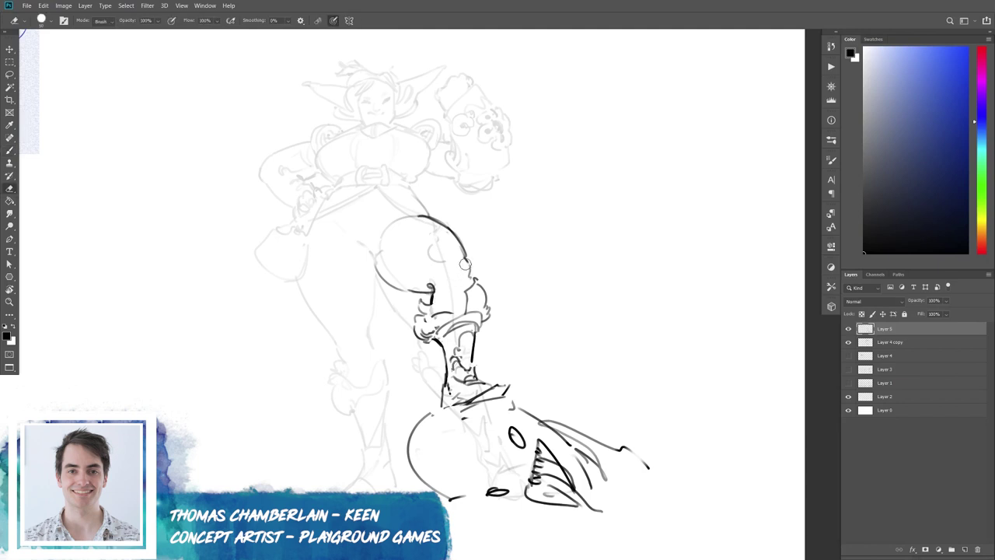
key("b")
left_click_drag(464, 250, 469, 277)
key("e")
key("b")
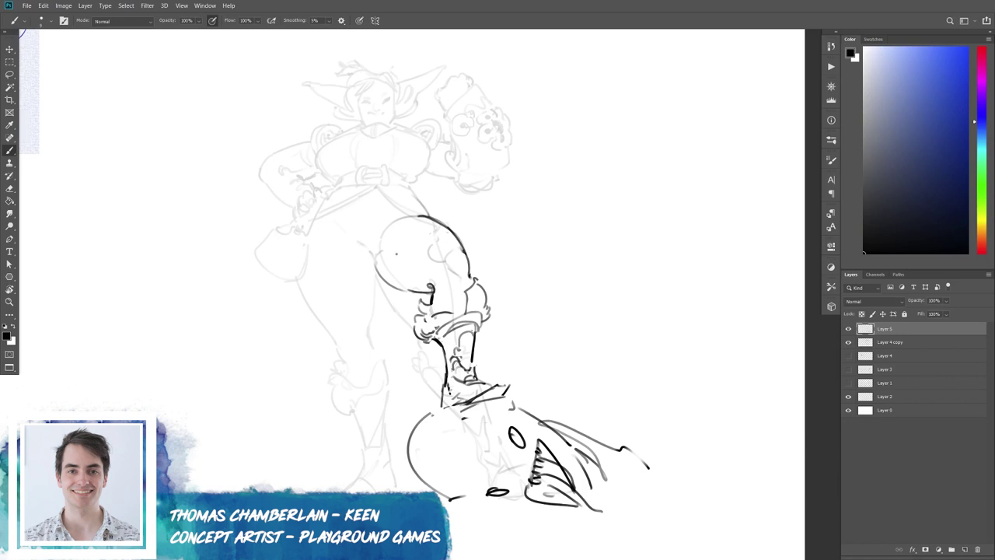
Ink a stroke along the side of the boot and a short stroke beside the leg outline.
left_click_drag(395, 253, 401, 307)
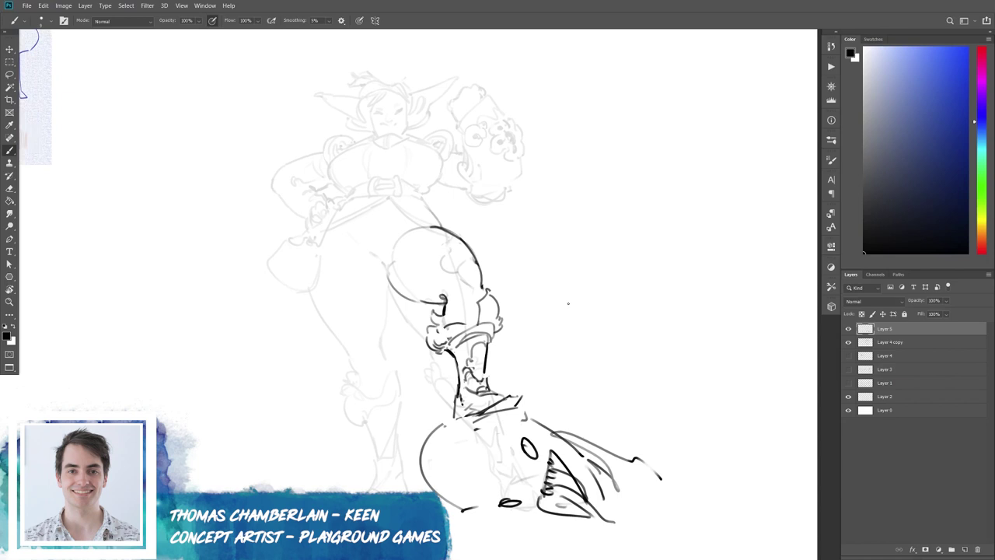
left_click_drag(530, 262, 568, 255)
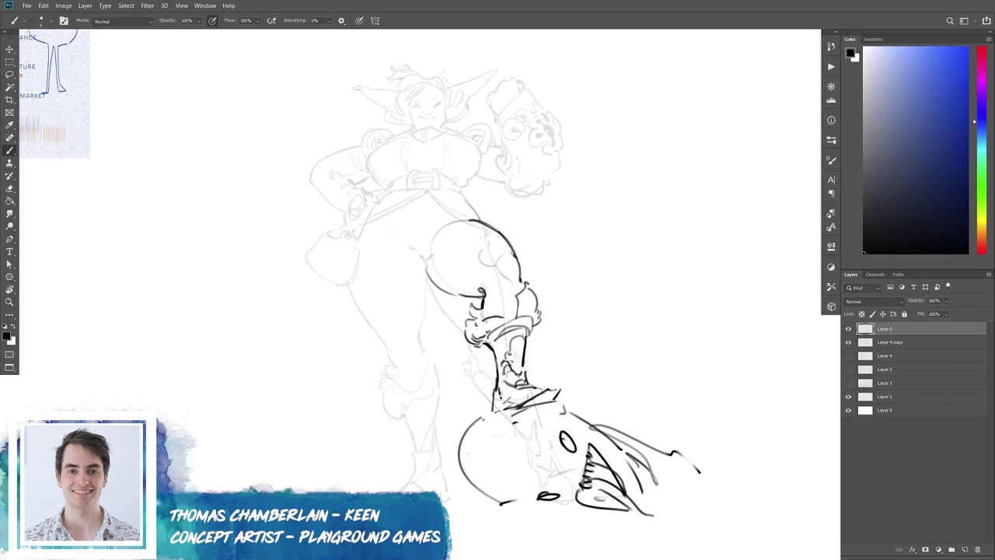
mouse_move(525, 336)
left_mouse_down()
mouse_move(521, 373)
mouse_move(495, 371)
left_mouse_up()
key("e")
key("b")
left_click_drag(519, 281, 524, 289)
key("e")
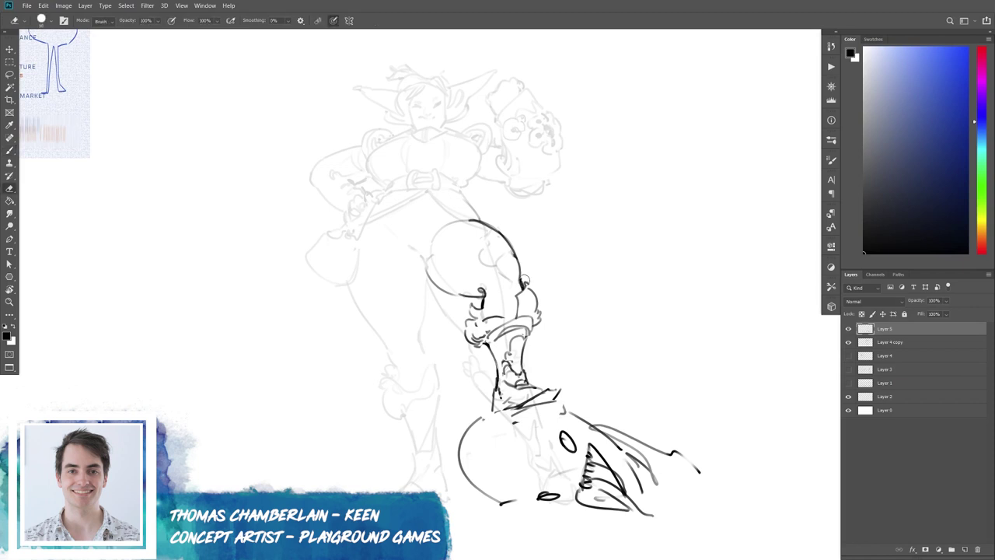
key("b")
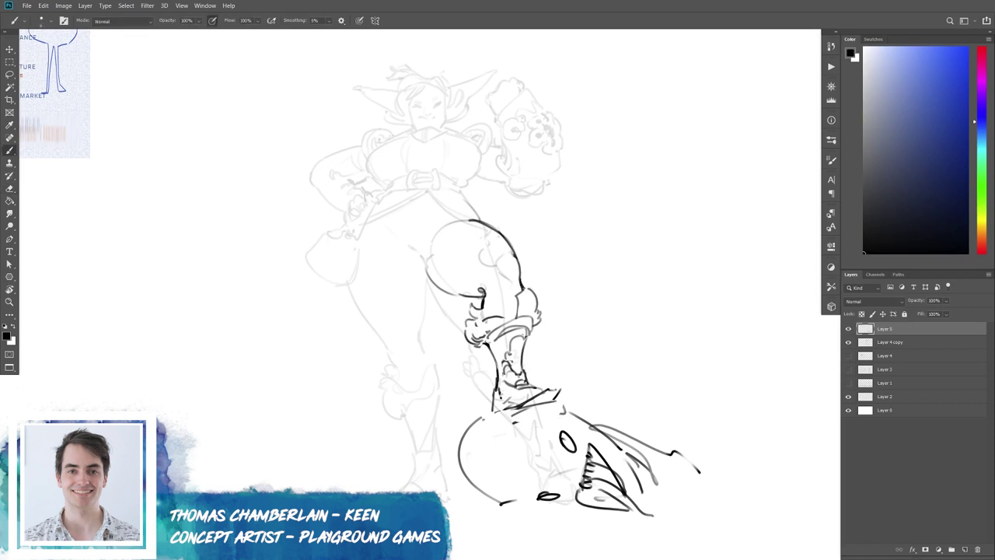
key("e")
key("b")
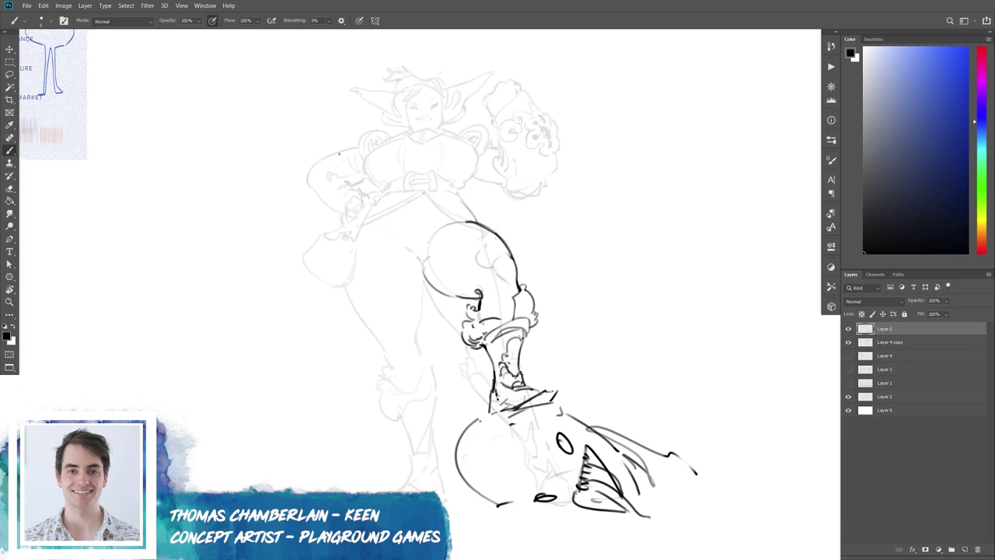
Duplicate the faint sketch layer and erase its lines under the dark leg, ankle and creature's head.
left_click(848, 342)
key("ctrl+j")
left_click(848, 355)
key("e")
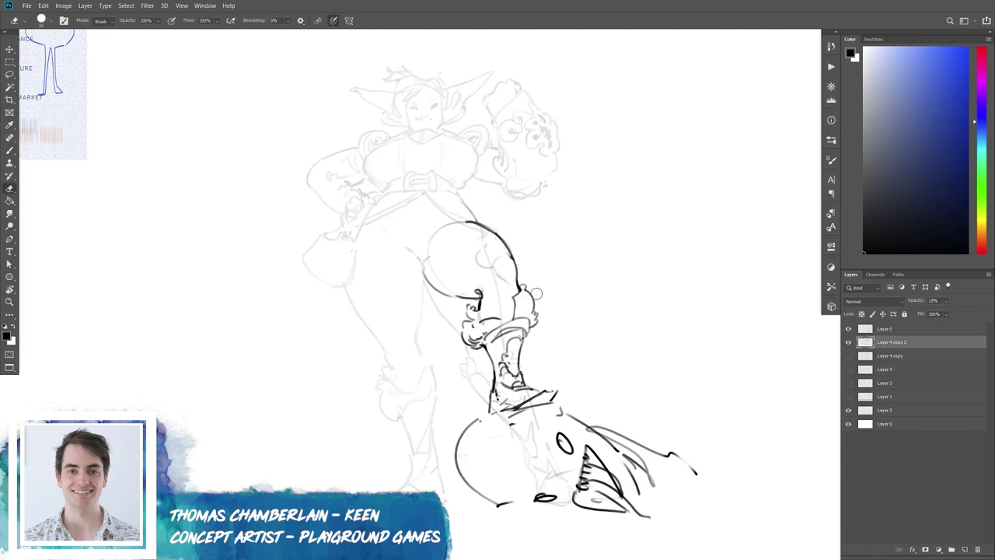
mouse_move(463, 247)
left_mouse_down()
mouse_move(433, 278)
mouse_move(474, 289)
left_mouse_up()
left_click_drag(531, 380, 586, 478)
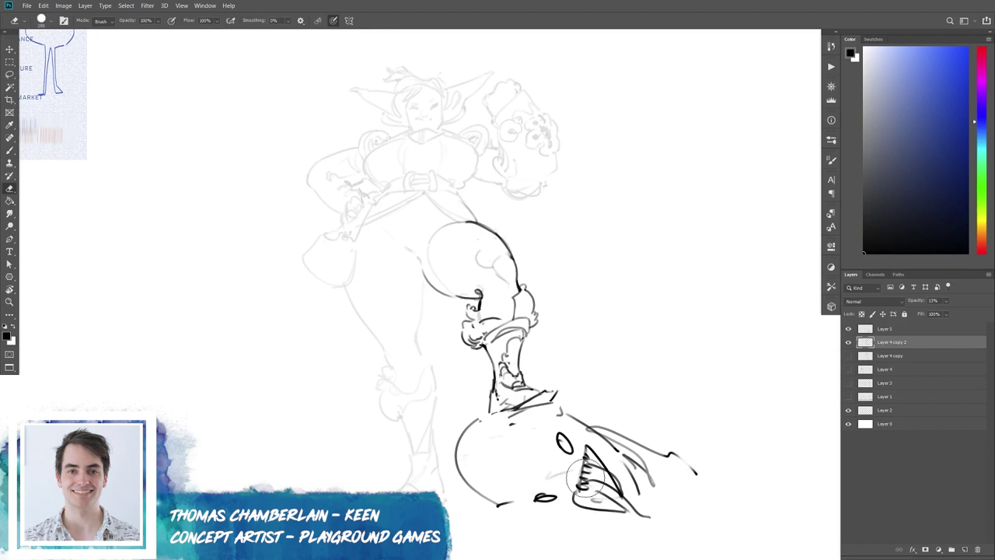
left_click_drag(524, 423, 480, 486)
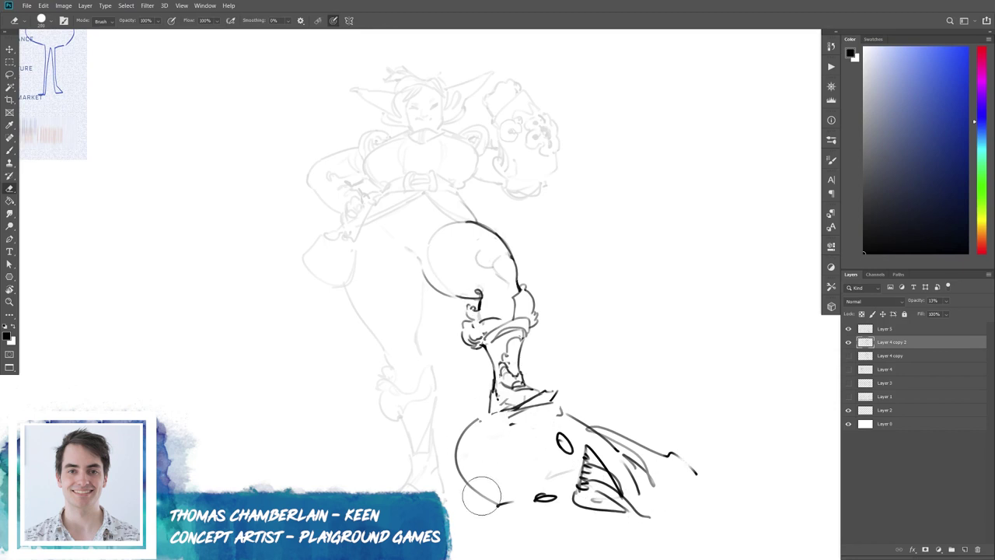
Try the duplicate at full opacity, then undo and move it below the original sketch.
left_click(868, 359)
left_click(848, 355)
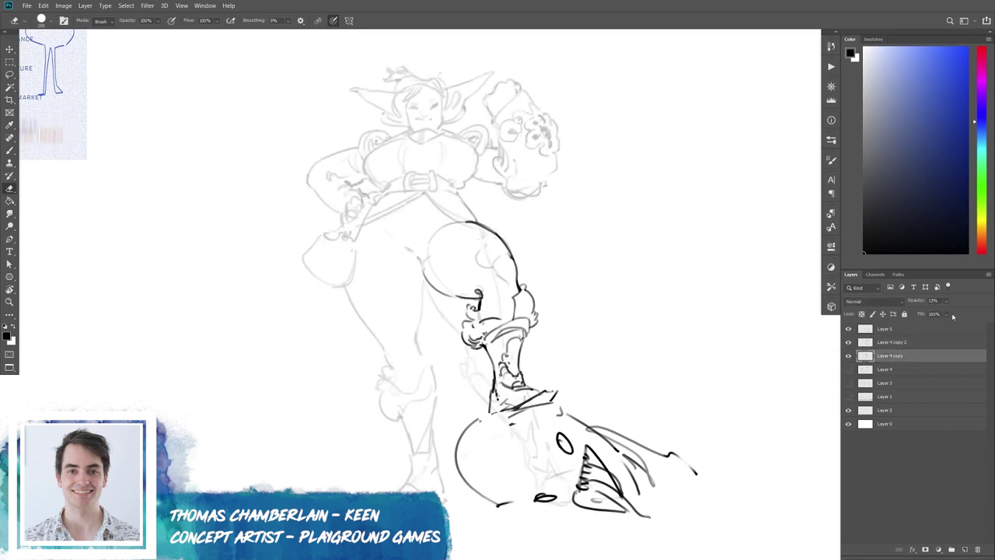
left_click(894, 342)
left_click(848, 355)
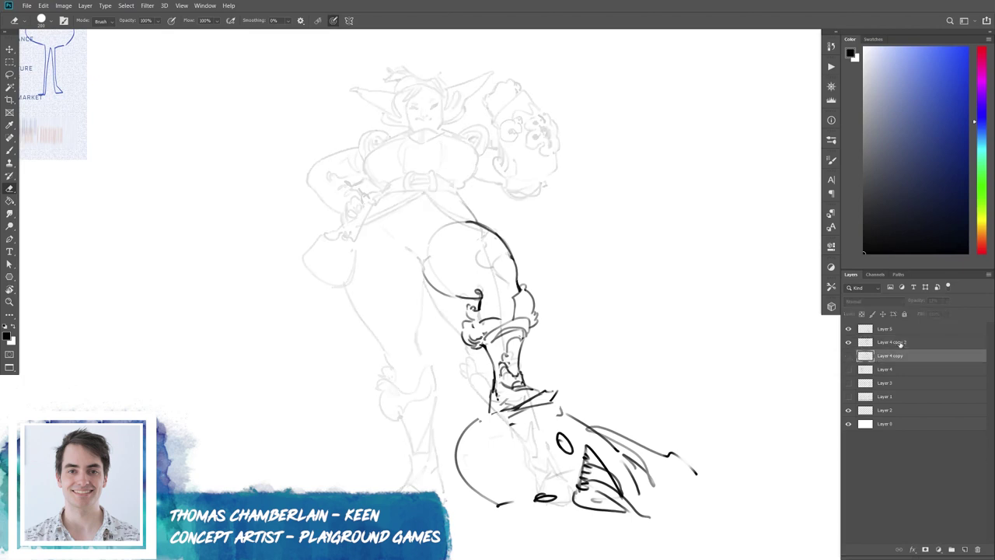
left_click_drag(949, 302, 987, 312)
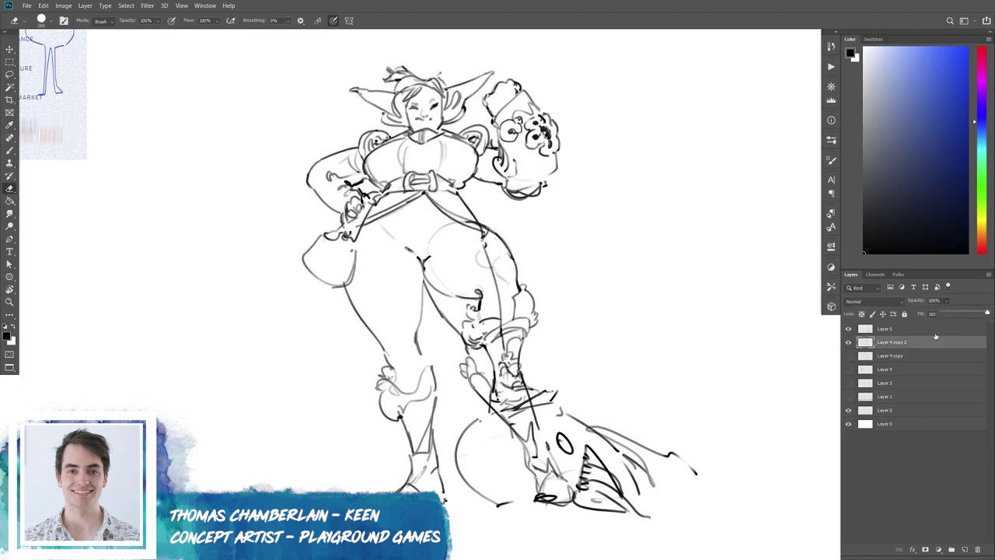
key("ctrl+z")
left_click(848, 342)
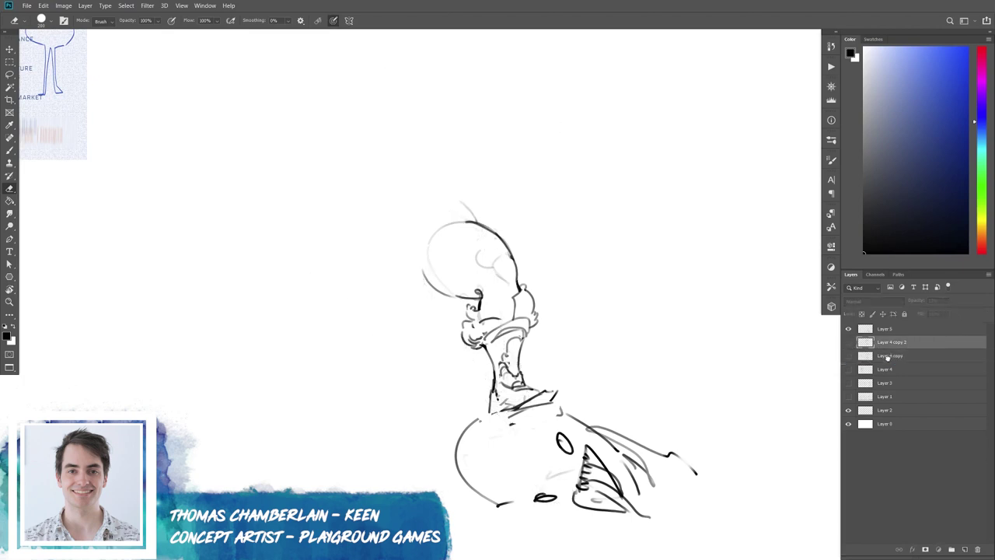
key("ctrl+bracketleft")
Compare the faint sketch, leg lines and earlier figure study by toggling layer visibility.
left_click(848, 342)
left_click(894, 342)
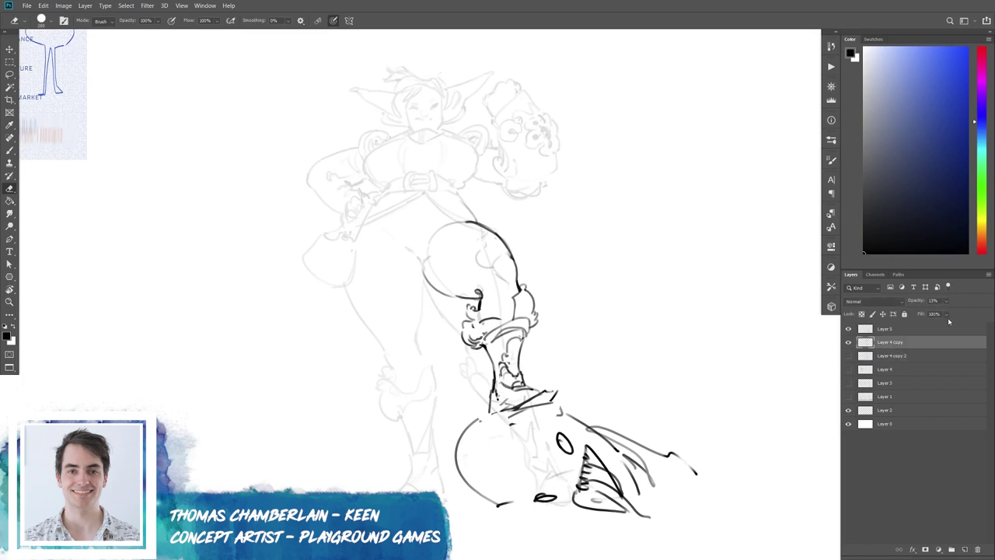
left_click(848, 342)
left_click(848, 370)
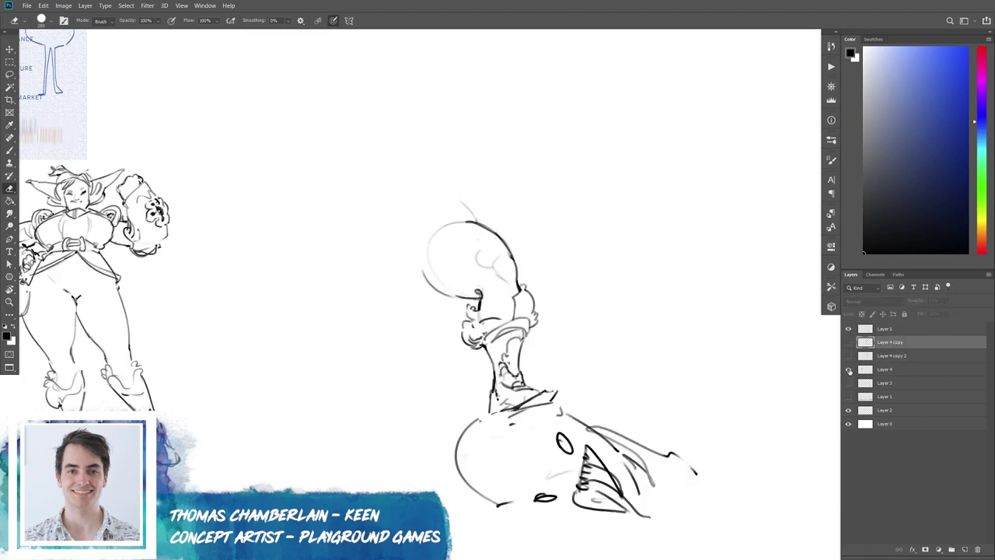
left_click(848, 357)
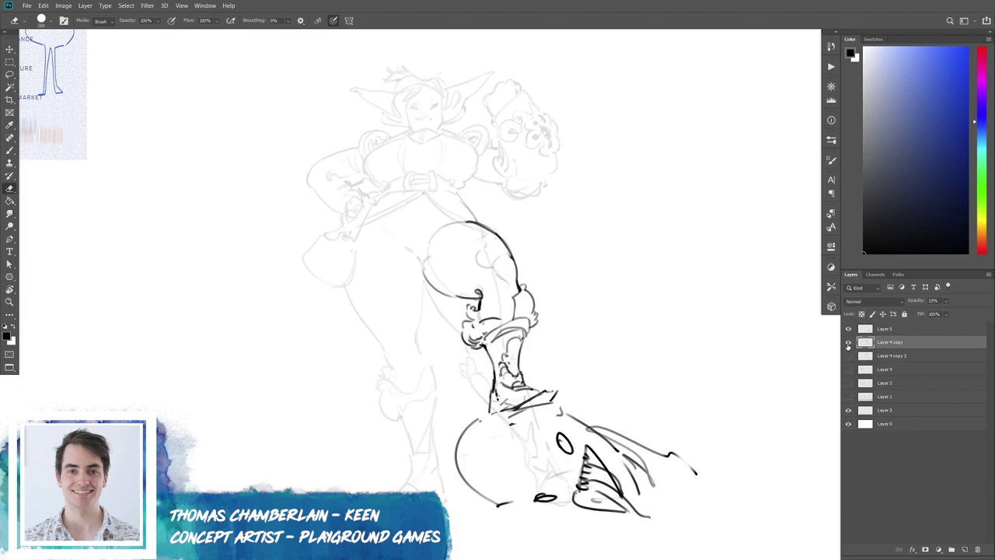
left_click(849, 356)
left_click(848, 329)
left_click(848, 342)
left_click(848, 343)
left_click(848, 343)
Erase stray lines inside the creature's head, restore the sketch to 100% opacity, and merge the leg lines.
left_click(945, 300)
left_click_drag(947, 313, 954, 313)
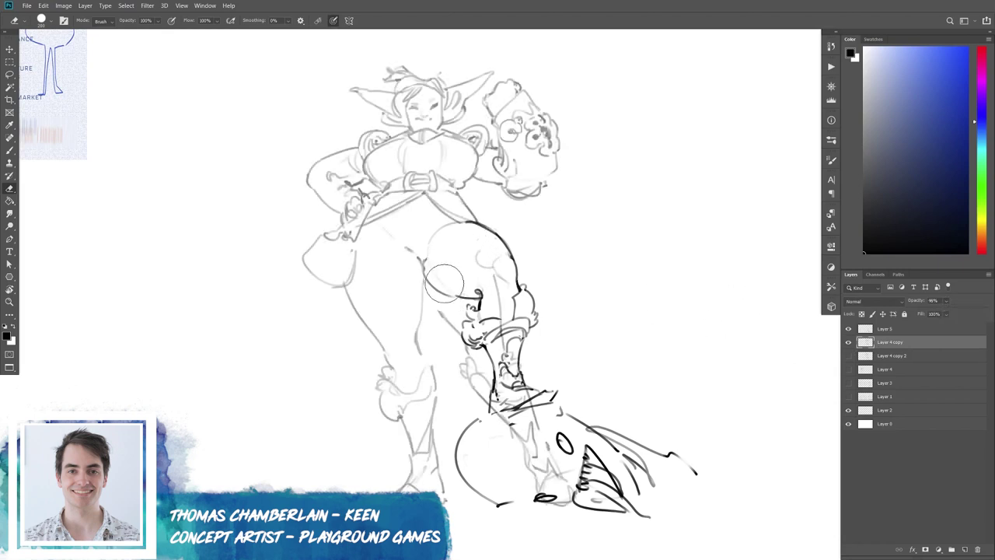
left_click_drag(490, 381, 563, 497)
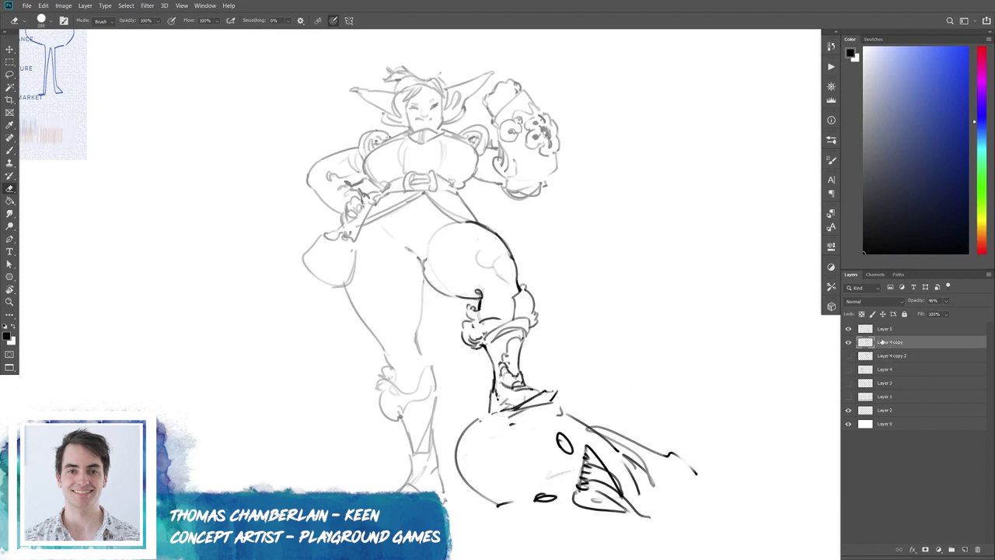
left_click_drag(950, 301, 971, 314)
left_click(945, 332)
key("Delete")
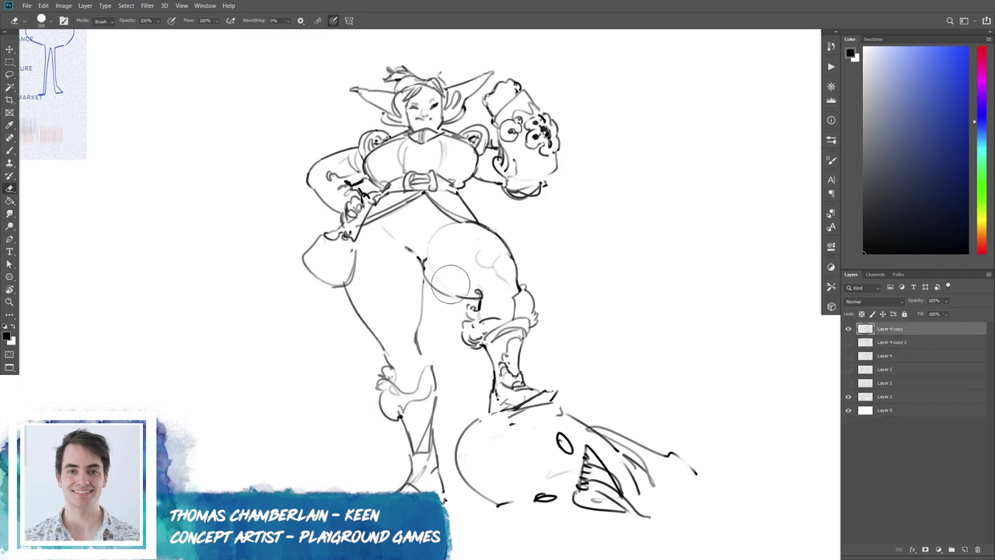
Extend the leg contour and draw a strap from the belt toward the hip.
key("b")
left_click_drag(424, 283, 430, 288)
key("e")
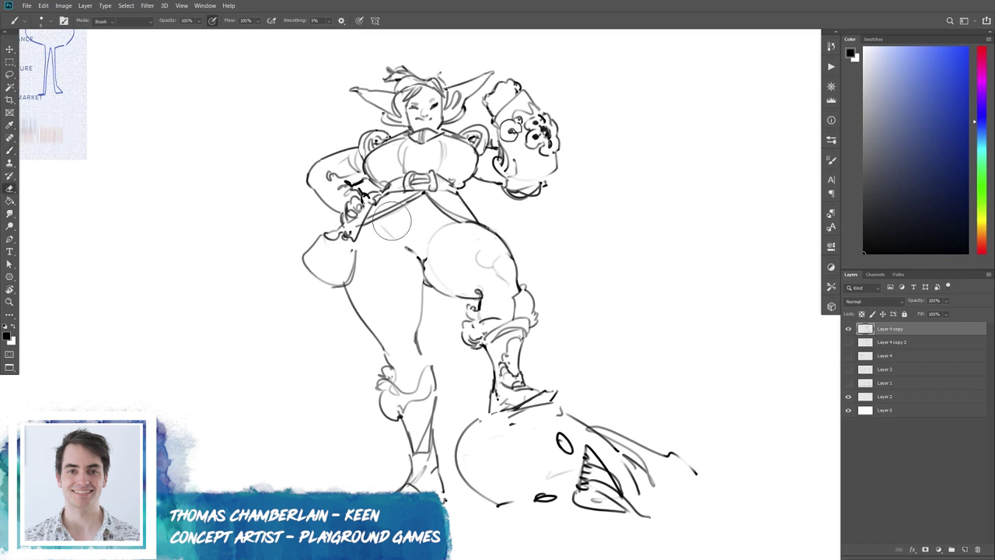
key("b")
mouse_move(424, 195)
left_mouse_down()
mouse_move(498, 230)
mouse_move(455, 195)
mouse_move(496, 227)
left_mouse_up()
Rework the hip strap, cleaning up and refining the marks along it.
key("e")
key("b")
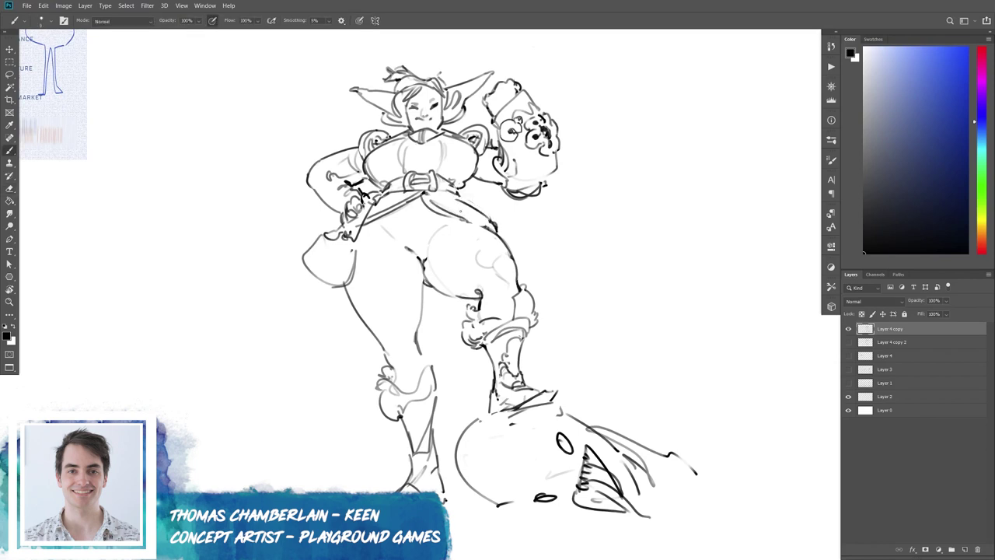
key("e")
mouse_move(466, 189)
left_mouse_down()
mouse_move(448, 194)
mouse_move(476, 168)
mouse_move(456, 198)
mouse_move(476, 210)
mouse_move(453, 224)
mouse_move(437, 200)
mouse_move(496, 220)
left_mouse_up()
key("b")
key("e")
key("b")
key("e")
key("b")
left_click_drag(451, 193, 505, 218)
key("ctrl+z")
Add dark marks at the strap's end and ink strokes along the belt strap.
key("e")
key("b")
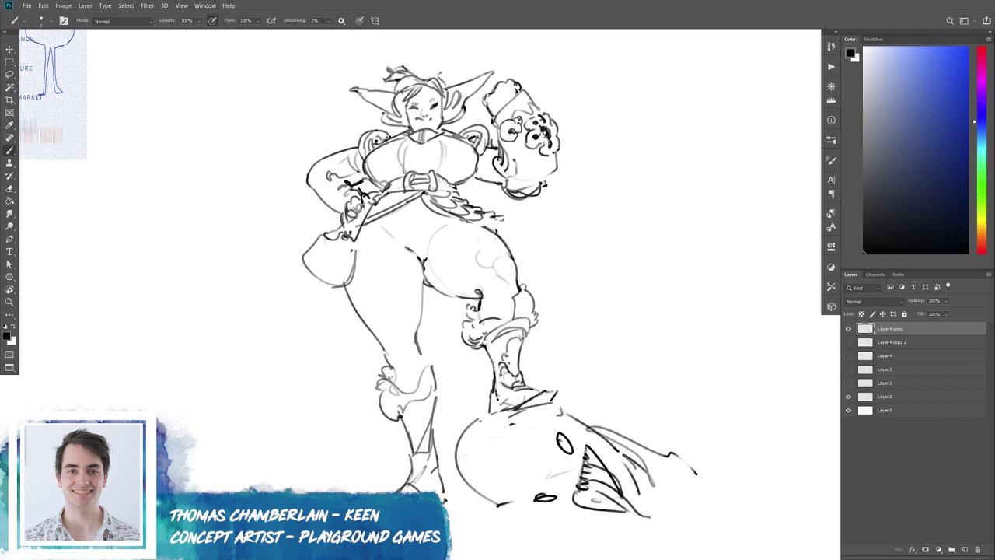
mouse_move(492, 225)
left_mouse_down()
mouse_move(502, 219)
mouse_move(509, 232)
mouse_move(504, 224)
left_mouse_up()
mouse_move(501, 230)
left_mouse_down()
mouse_move(507, 224)
mouse_move(505, 241)
mouse_move(499, 223)
left_mouse_up()
mouse_move(362, 219)
left_mouse_down()
mouse_move(413, 198)
mouse_move(400, 192)
left_mouse_up()
key("ctrl+z")
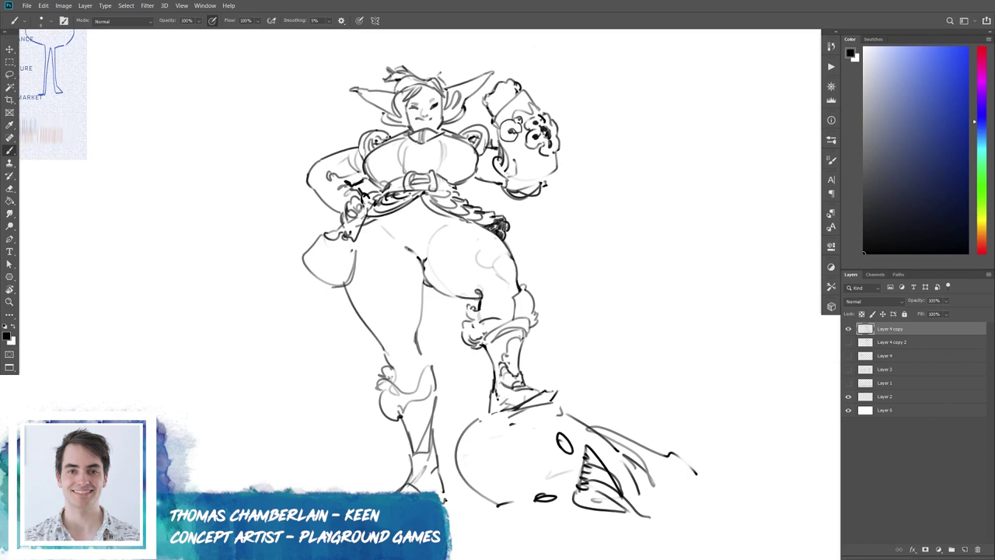
left_click_drag(384, 221, 398, 207)
Extend the dotted stitch line, draw folds below the buckle, and add knee detail strokes.
left_click_drag(412, 237, 416, 252)
mouse_move(398, 199)
left_mouse_down()
mouse_move(412, 224)
mouse_move(436, 224)
mouse_move(426, 213)
left_mouse_up()
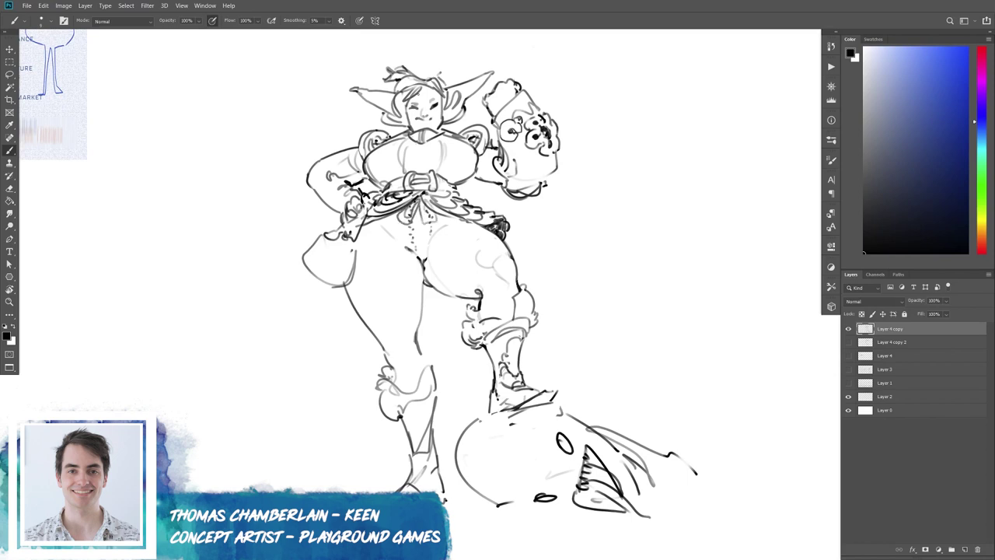
left_click_drag(370, 183, 386, 177)
left_click_drag(425, 357, 432, 370)
left_click_drag(493, 313, 488, 271)
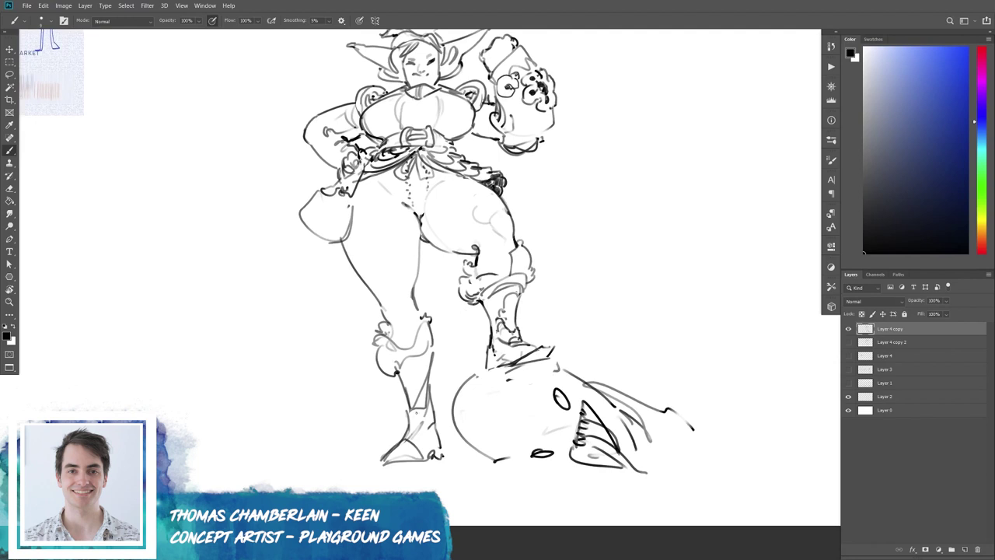
Squash the standing boot to about 91% height, warp its bottom into a curve, and redraw the sole.
key("m")
left_click_drag(338, 363, 448, 492)
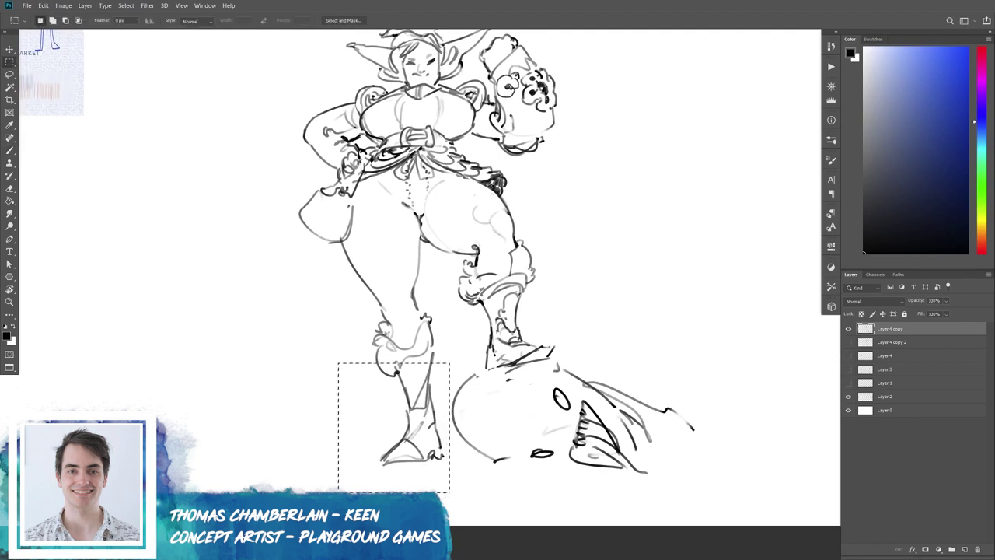
key("ctrl+t")
left_click_drag(393, 493, 393, 481)
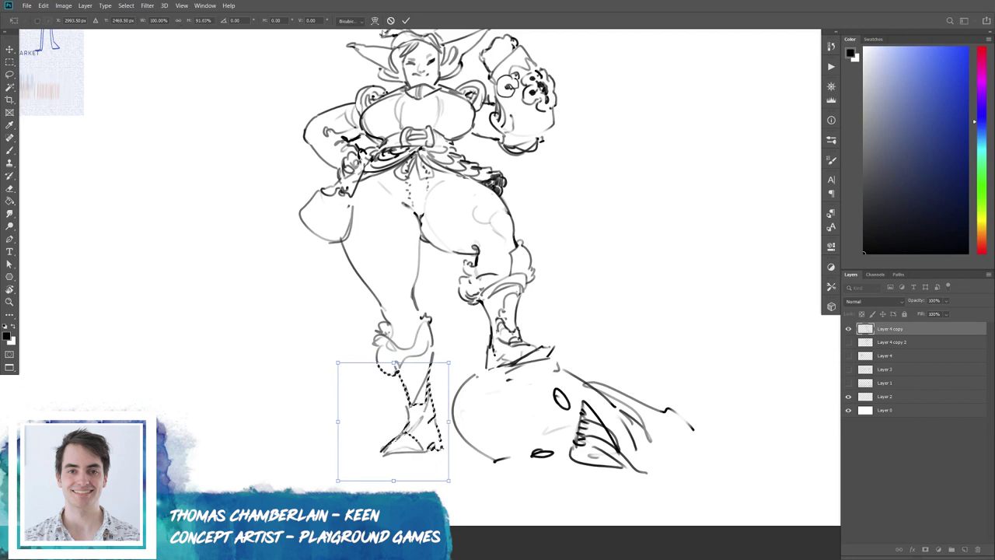
left_click(374, 20)
left_click_drag(394, 470, 410, 483)
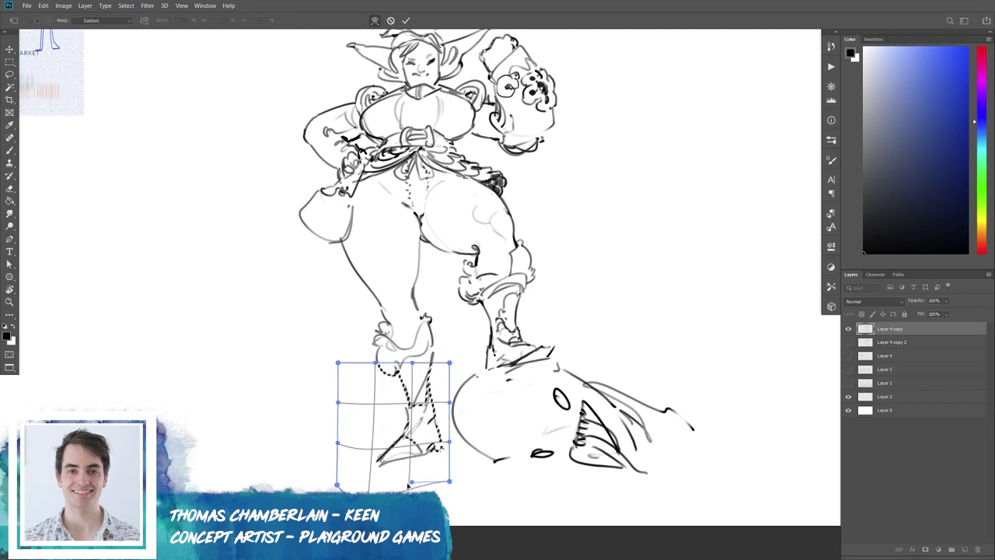
left_click_drag(337, 484, 335, 472)
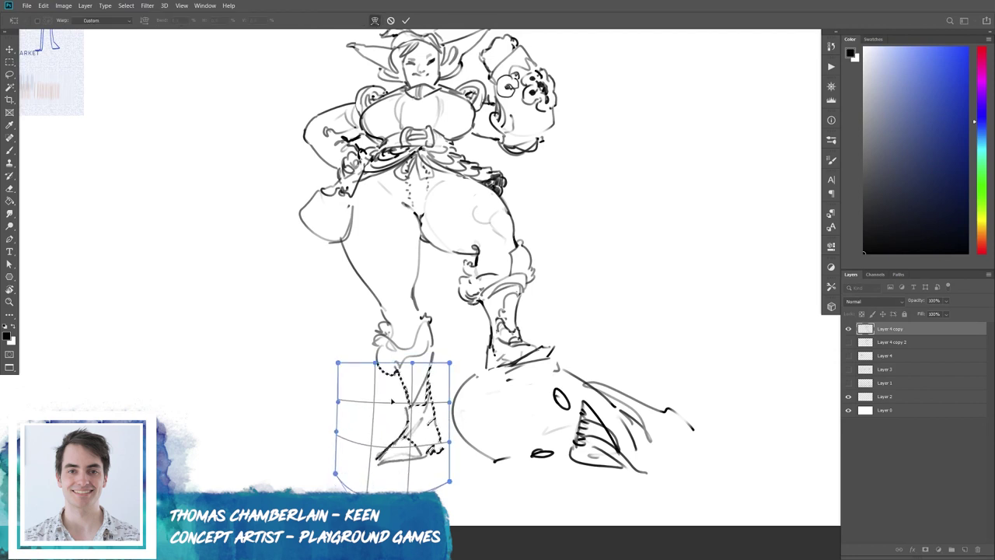
key("Return")
key("ctrl+d")
key("b")
left_click_drag(387, 449, 423, 458)
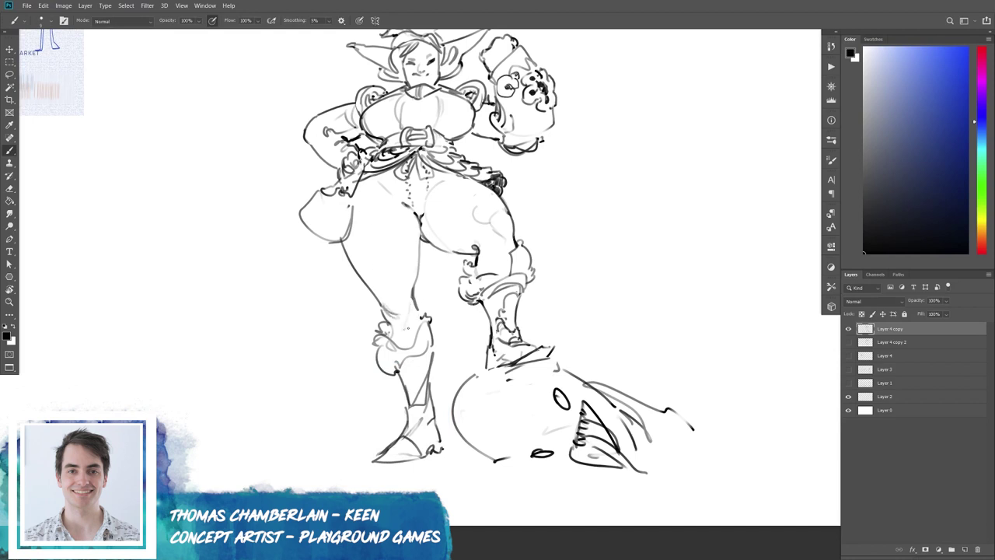
Add two short strokes near the knee.
left_click_drag(446, 256, 467, 251)
key("e")
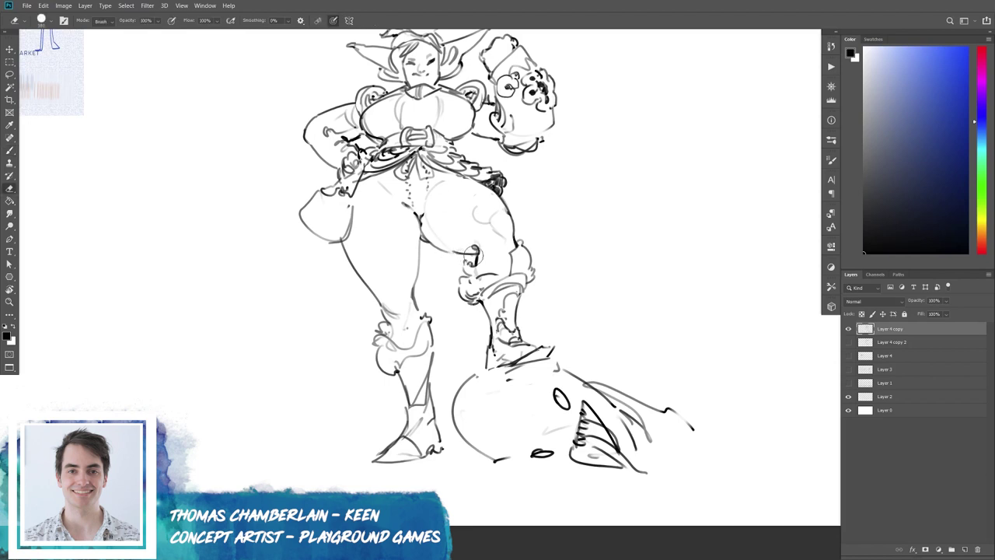
key("b")
left_click_drag(466, 254, 477, 251)
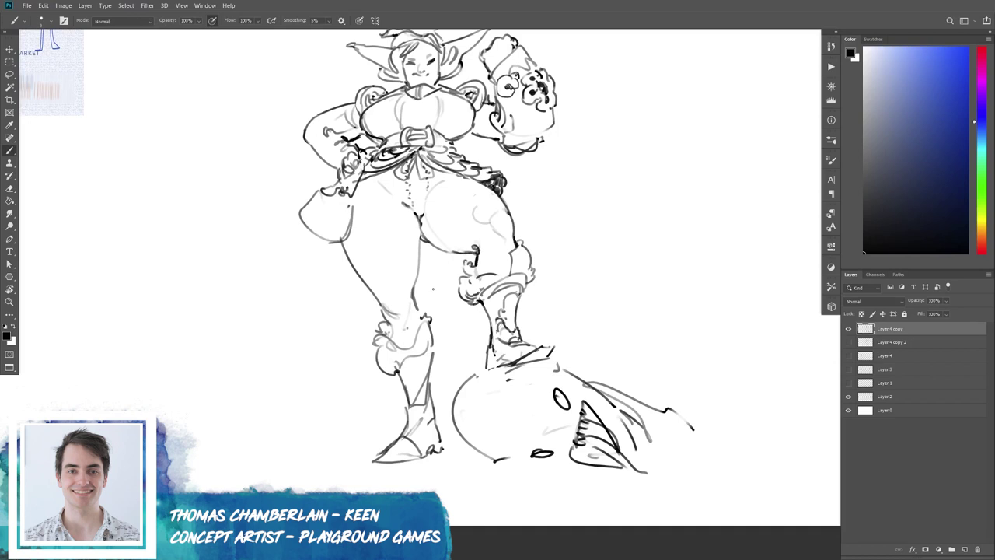
left_click_drag(441, 296, 436, 327)
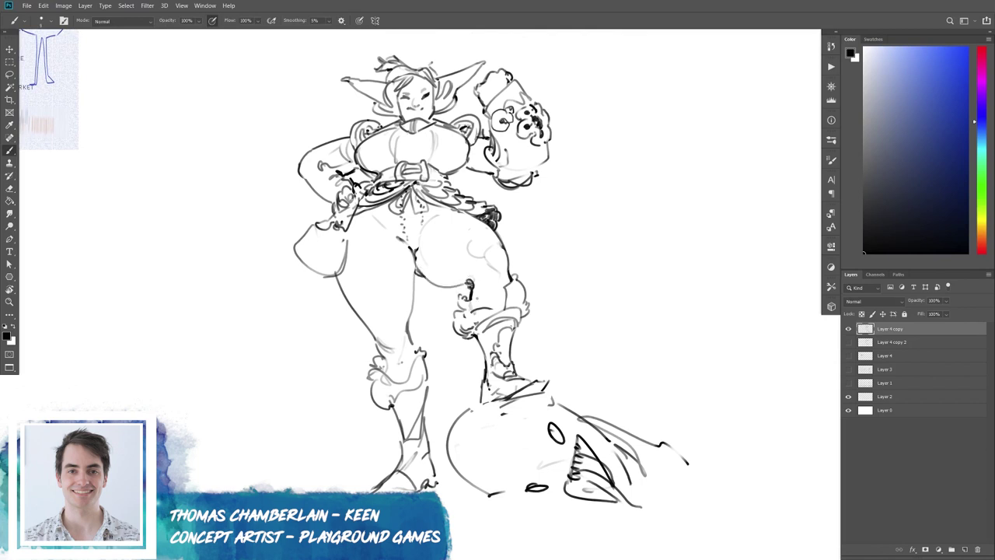
left_click_drag(471, 308, 470, 322)
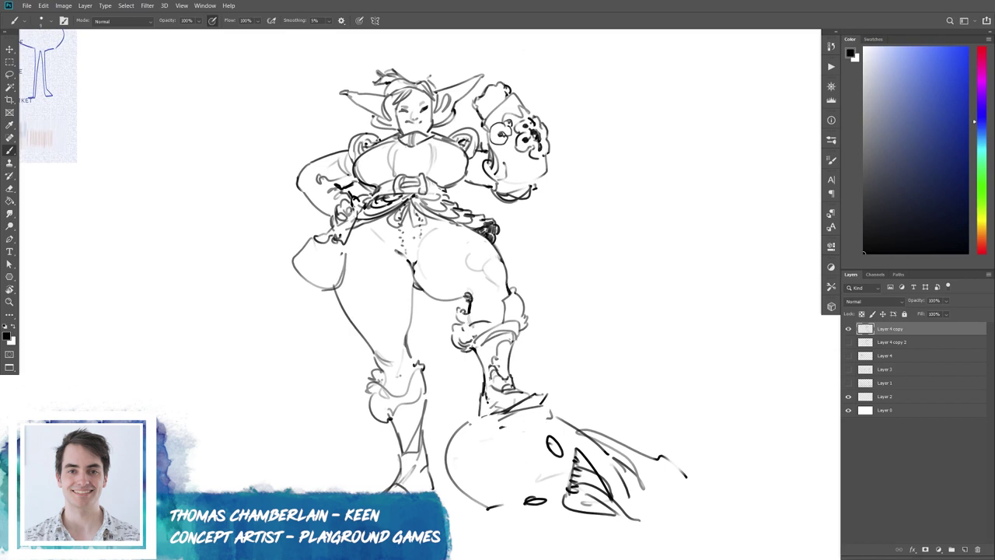
Add dark strokes and strands to the goblin's hair.
mouse_move(381, 87)
left_mouse_down()
mouse_move(389, 95)
mouse_move(392, 65)
mouse_move(415, 84)
left_mouse_up()
key("e")
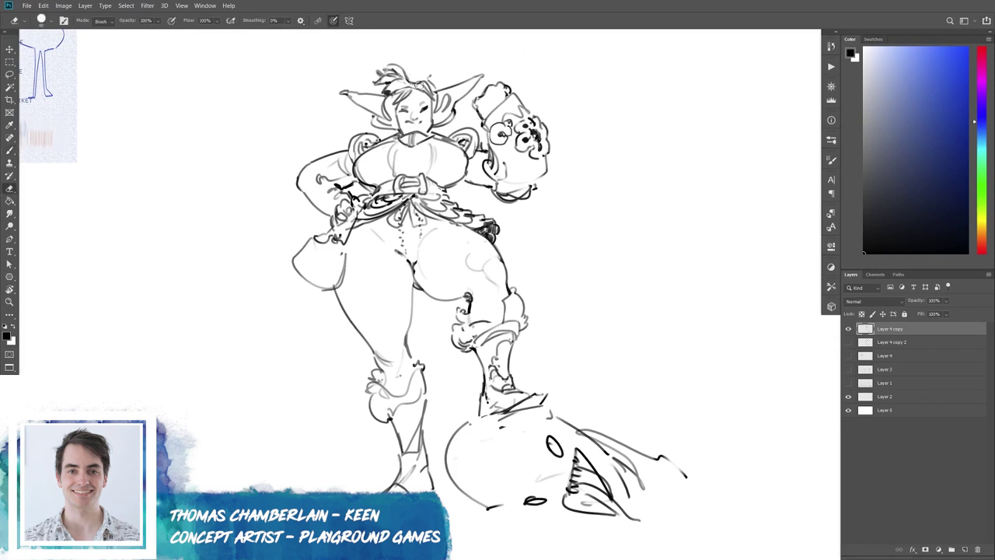
key("b")
left_click_drag(407, 75, 420, 82)
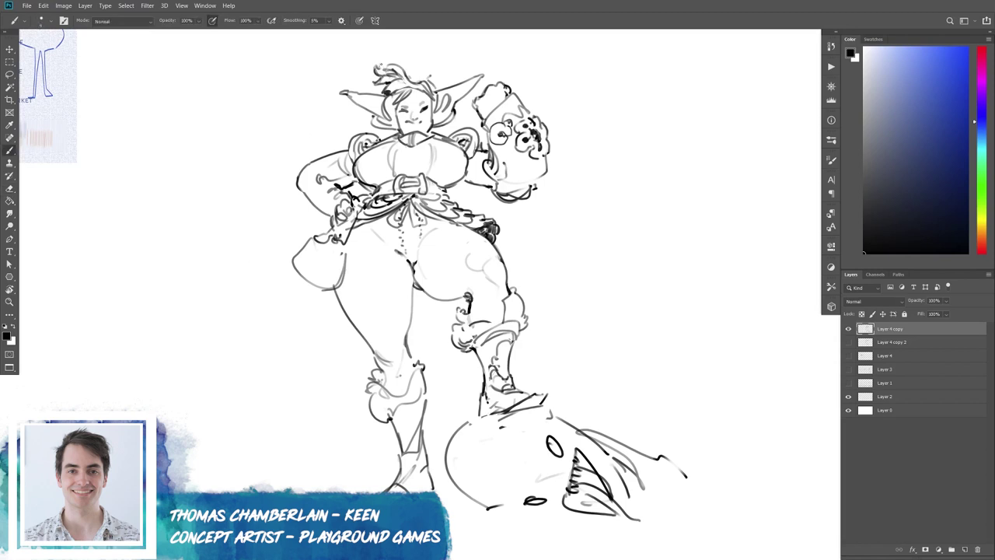
key("e")
key("b")
Draw more dark hair strands and rework the ear-tip lines.
left_click_drag(379, 67, 373, 78)
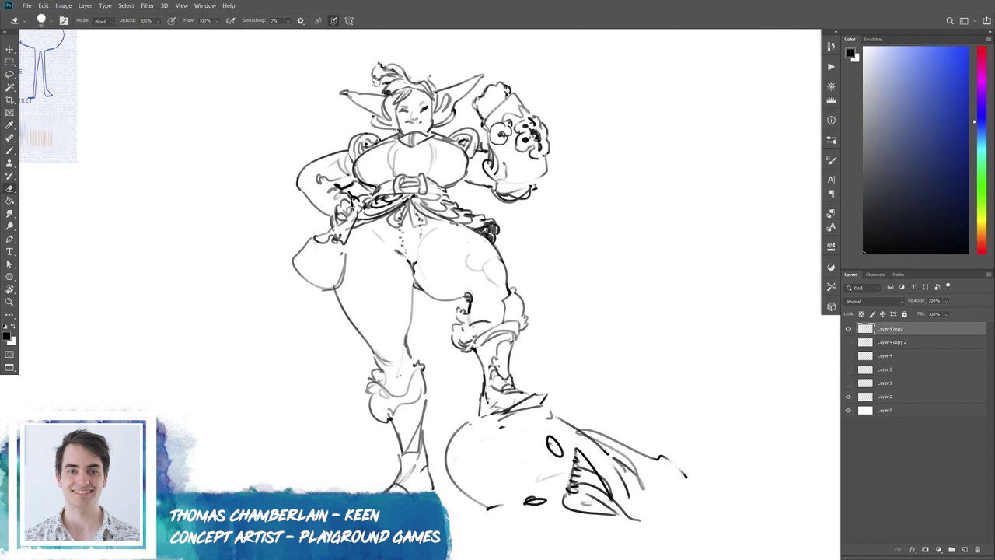
key("e")
key("b")
mouse_move(375, 91)
left_mouse_down()
mouse_move(420, 73)
mouse_move(437, 92)
mouse_move(434, 79)
left_mouse_up()
key("e")
key("b")
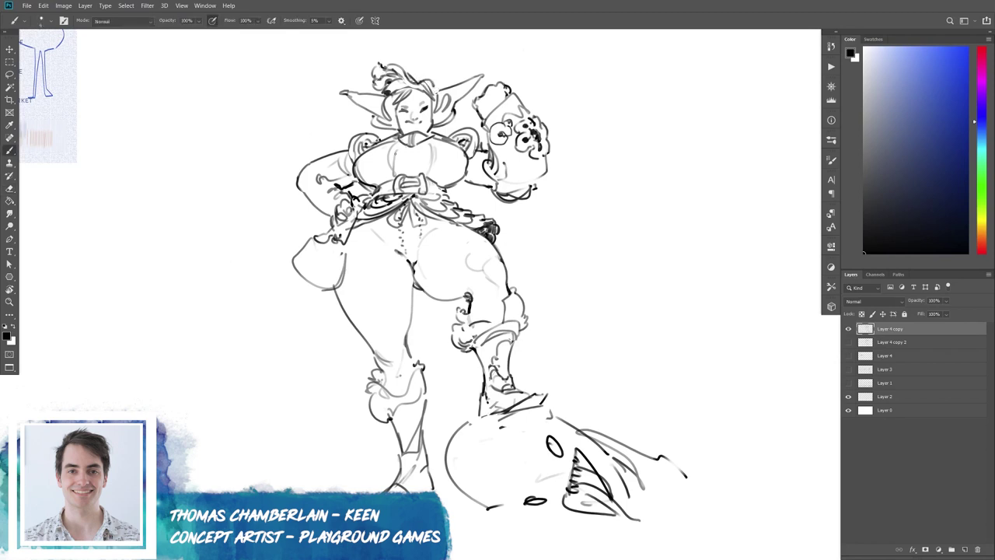
key("e")
mouse_move(345, 92)
left_mouse_down()
mouse_move(364, 104)
mouse_move(359, 91)
left_mouse_up()
key("b")
Flip the canvas horizontally and rework the goblin's mouth, cleaning up small strokes beside it.
key("h")
left_click_drag(417, 268, 357, 256)
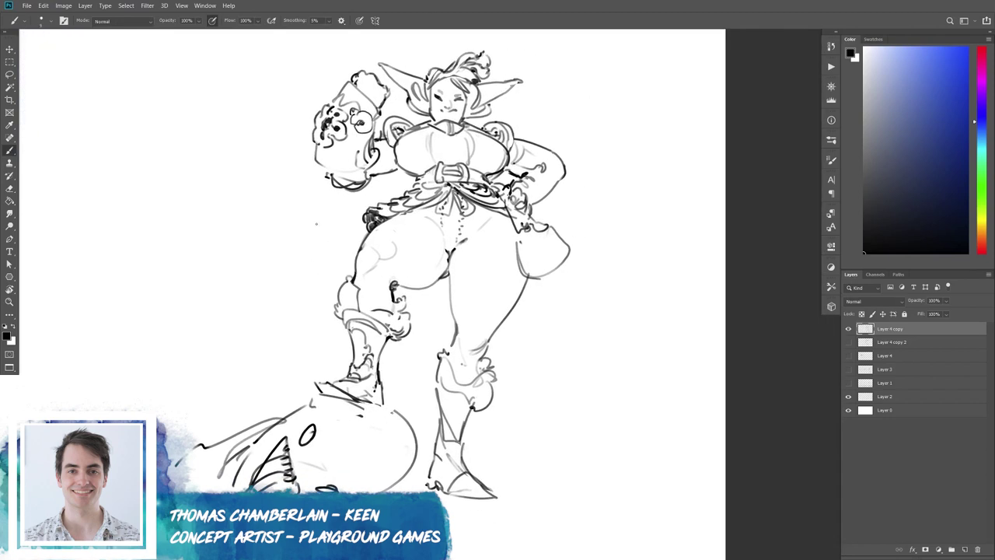
key("e")
left_click_drag(440, 109, 450, 118)
key("b")
key("e")
key("b")
key("e")
mouse_move(457, 109)
left_mouse_down()
mouse_move(465, 119)
mouse_move(432, 120)
mouse_move(432, 104)
mouse_move(468, 111)
left_mouse_up()
key("b")
key("e")
key("b")
key("e")
key("b")
key("e")
key("b")
Redraw and darken the fist's lower-left outline.
scroll(435, 272, "right", 1)
scroll(435, 272, "right", 1)
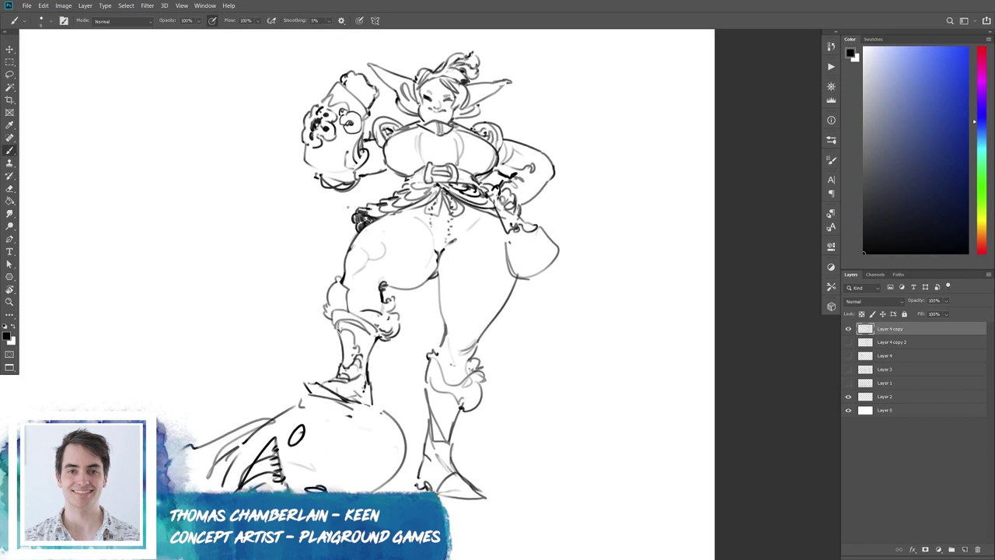
mouse_move(314, 155)
left_mouse_down()
mouse_move(303, 168)
mouse_move(319, 170)
left_mouse_up()
key("e")
key("b")
mouse_move(314, 162)
left_mouse_down()
mouse_move(343, 174)
mouse_move(302, 161)
mouse_move(319, 174)
left_mouse_up()
key("e")
key("b")
left_click_drag(301, 156, 309, 157)
key("e")
key("b")
key("e")
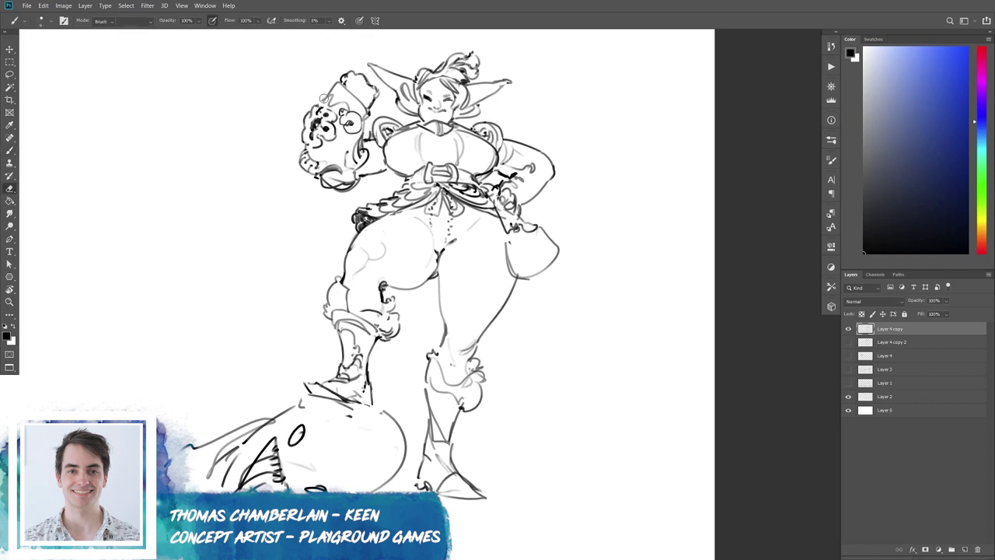
key("b")
key("e")
key("b")
Add dark strokes to the fist creature's face and head outline.
mouse_move(328, 96)
left_mouse_down()
mouse_move(346, 109)
mouse_move(344, 88)
mouse_move(357, 108)
left_mouse_up()
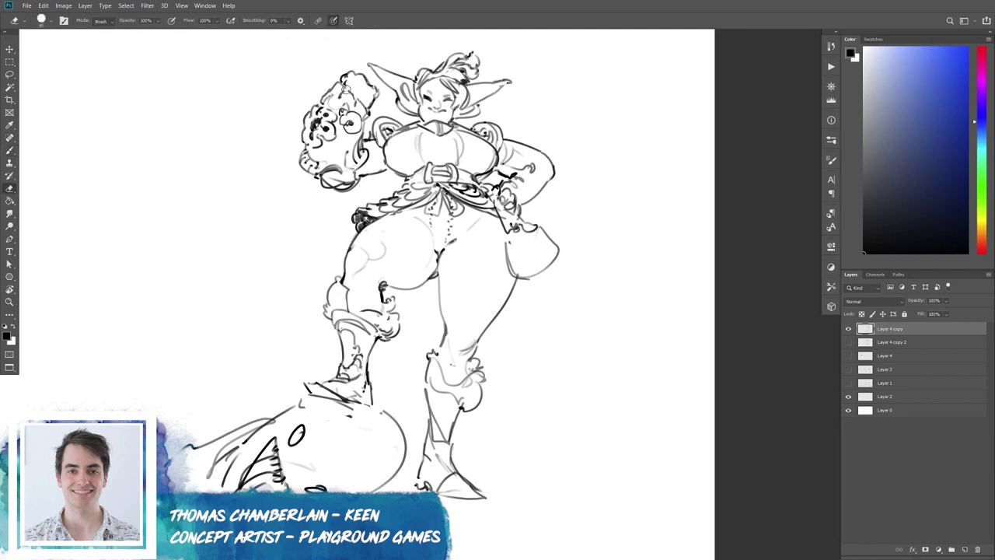
left_click_drag(343, 94, 352, 89)
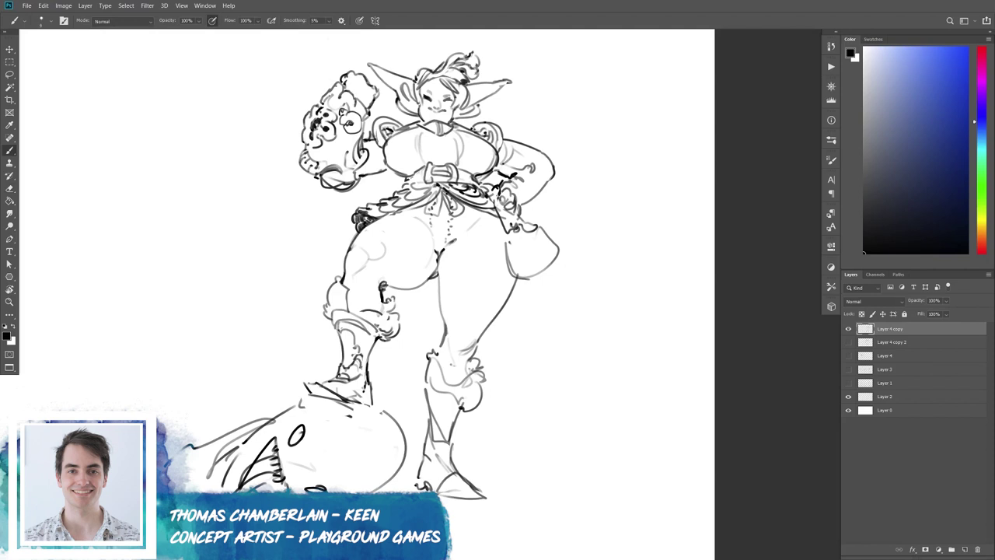
key("e")
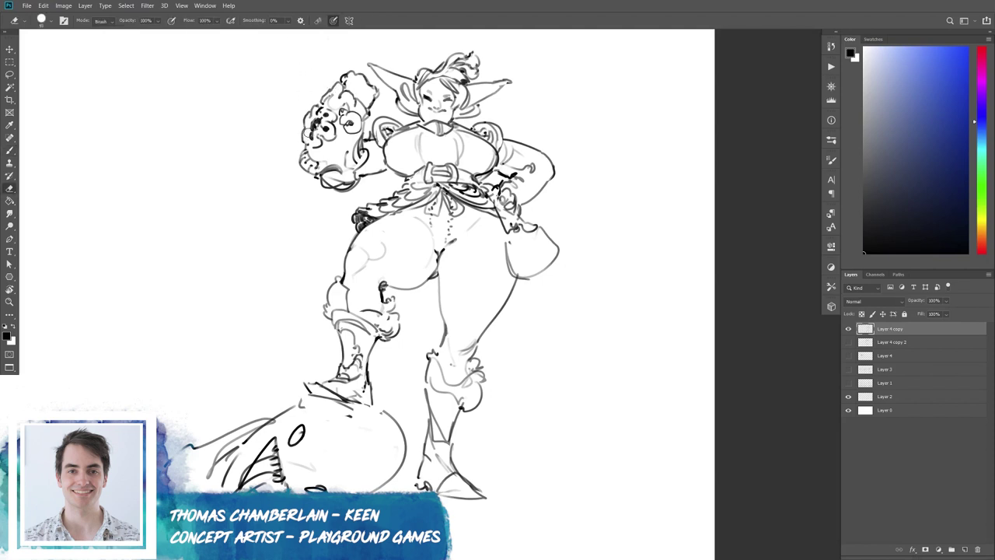
key("b")
key("e")
key("b")
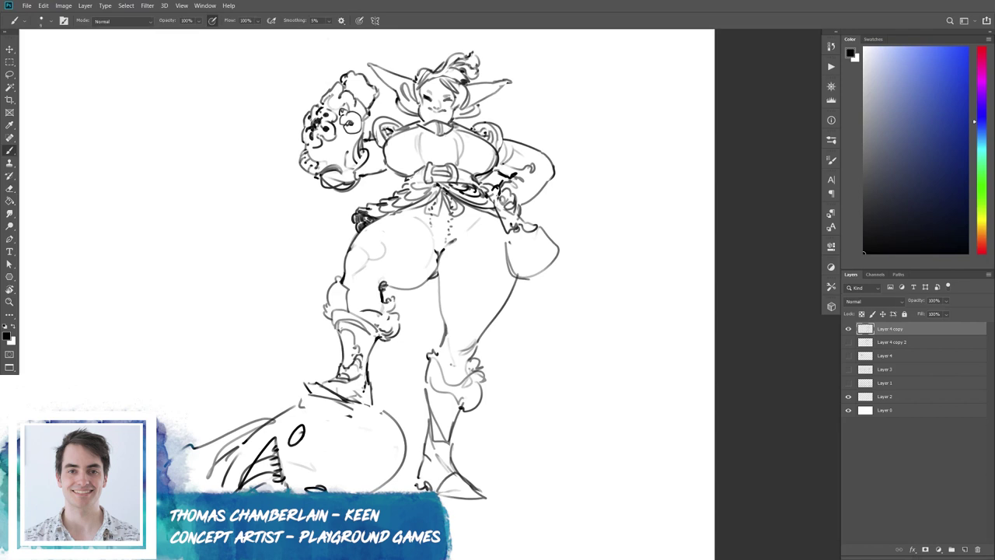
key("e")
key("b")
left_click_drag(328, 129, 335, 139)
key("e")
key("b")
Add small detail marks to the fist creature's face near the eye.
left_click_drag(321, 114, 331, 107)
key("e")
key("b")
left_click_drag(324, 111, 329, 100)
key("e")
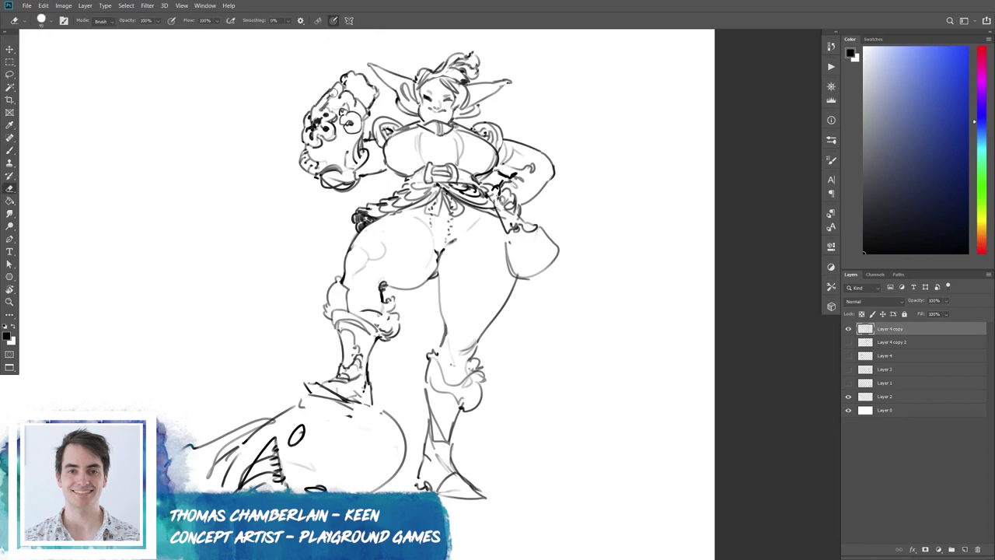
key("b")
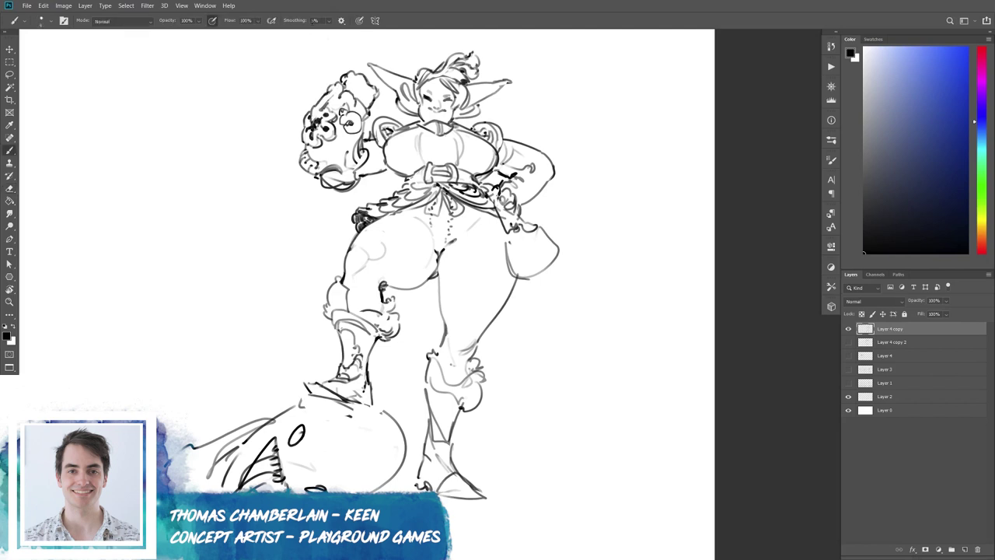
key("e")
key("b")
key("e")
key("b")
key("e")
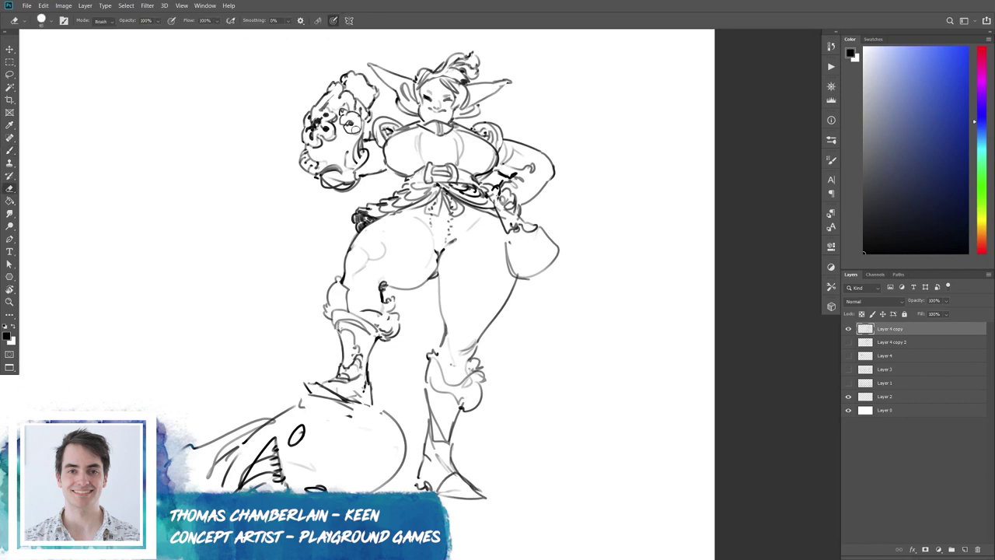
key("b")
Add a stroke beside the belt buckle, erase the heavy mouth strokes and redraw the jaw.
left_click_drag(477, 314, 459, 351)
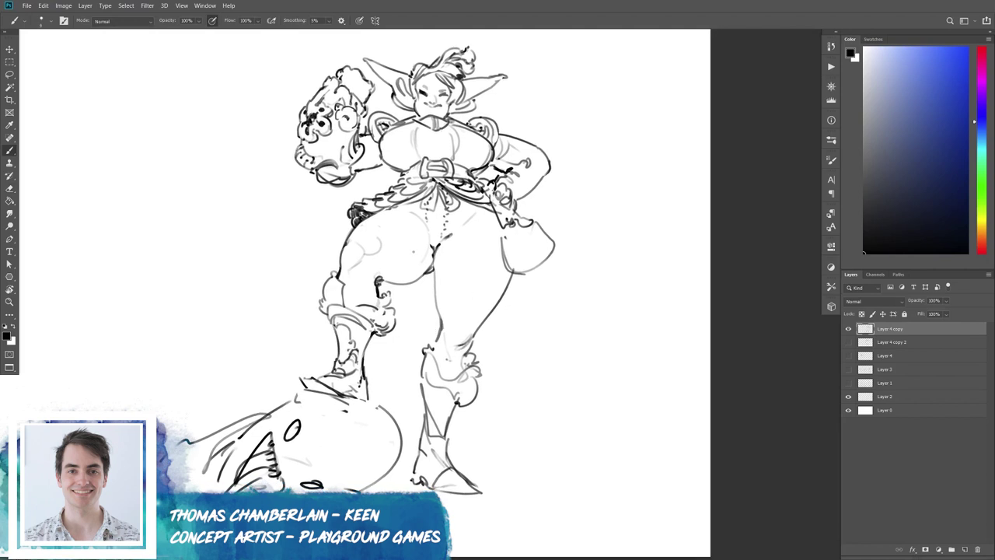
left_click_drag(407, 168, 403, 178)
key("e")
mouse_move(342, 155)
left_mouse_down()
mouse_move(364, 185)
mouse_move(332, 166)
mouse_move(351, 154)
mouse_move(378, 187)
mouse_move(371, 173)
mouse_move(317, 171)
mouse_move(369, 146)
left_mouse_up()
key("b")
key("e")
key("b")
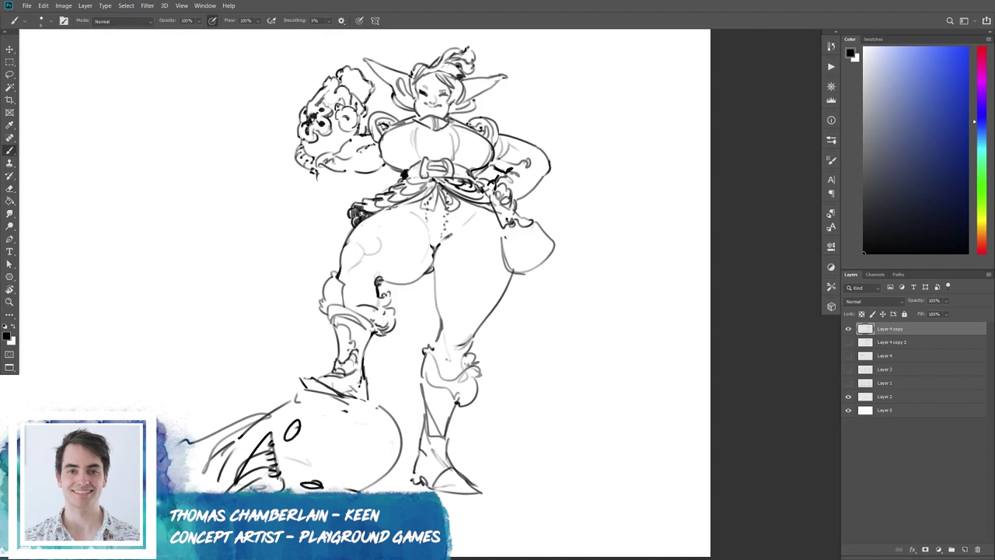
key("e")
mouse_move(343, 155)
left_mouse_down()
mouse_move(351, 161)
mouse_move(354, 142)
left_mouse_up()
key("b")
Rework the right hand's contours, then zoom out to see the whole composition.
key("e")
key("b")
left_click_drag(490, 163, 546, 175)
key("e")
key("b")
key("e")
mouse_move(520, 134)
left_mouse_down()
mouse_move(551, 177)
mouse_move(523, 142)
mouse_move(546, 165)
mouse_move(543, 180)
mouse_move(493, 191)
left_mouse_up()
key("b")
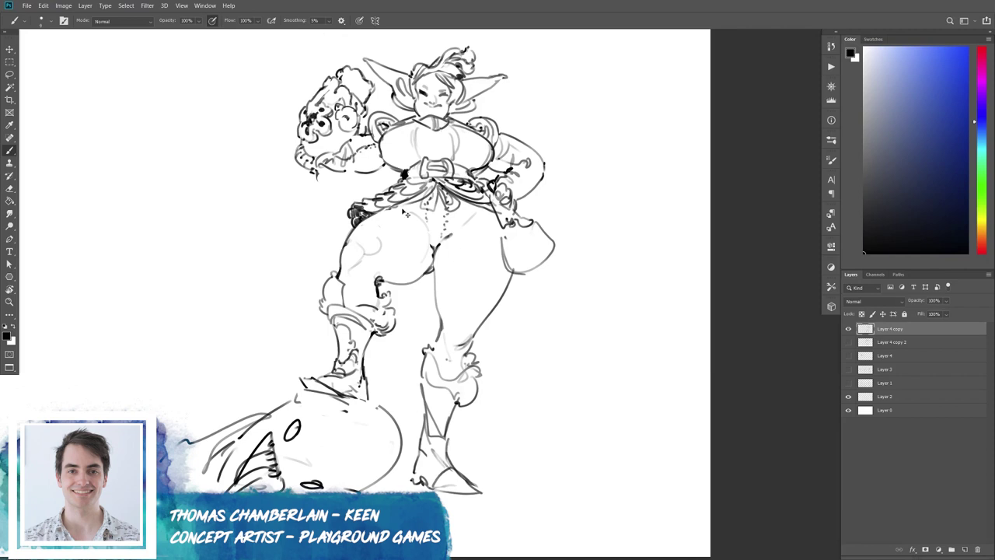
key("ctrl+minus")
left_click_drag(312, 243, 379, 254)
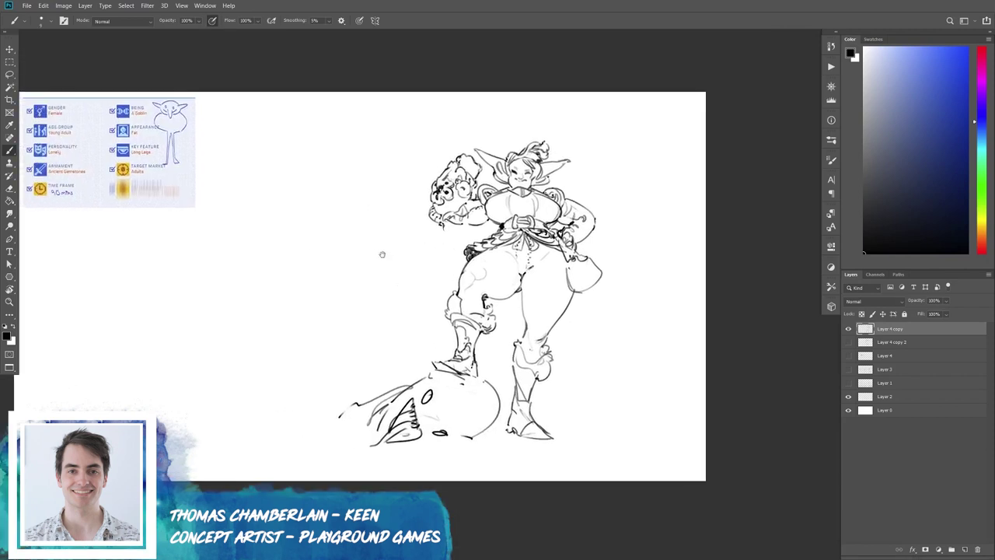
Add a stroke along the chest's left side and erase stray lines around the ear.
left_click_drag(490, 198, 495, 220)
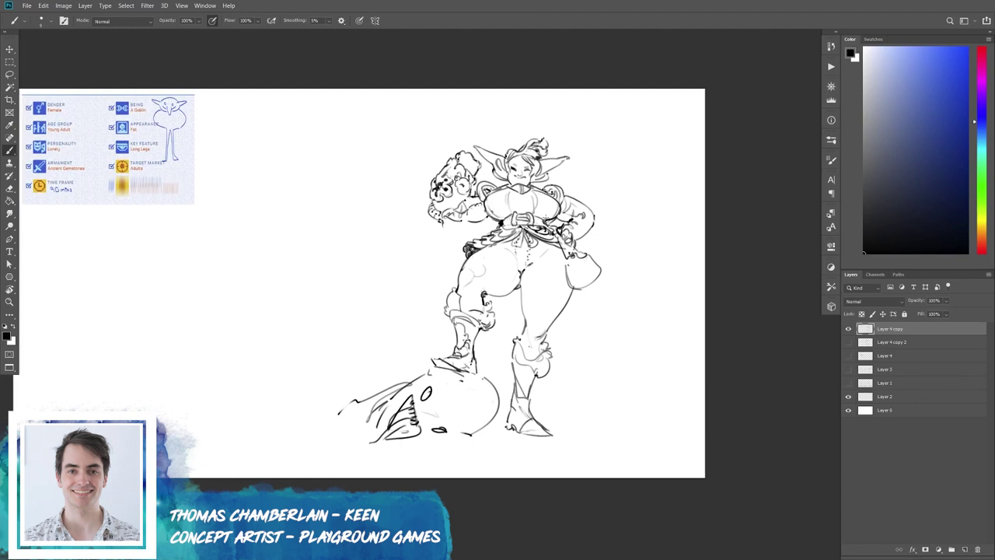
left_click_drag(547, 384, 559, 381)
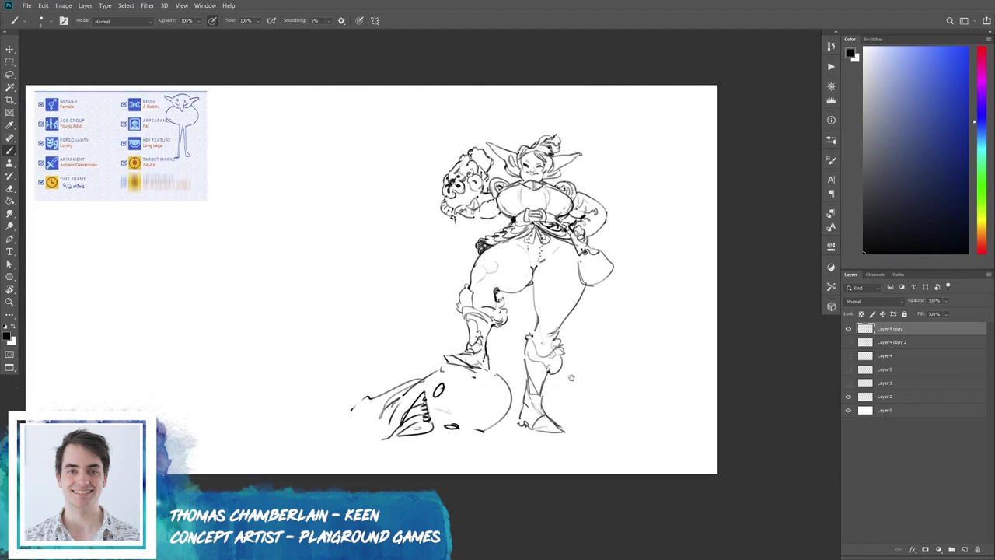
key("e")
left_click_drag(490, 165, 469, 149)
key("b")
Start a light gesture study beside the goblin with body and leg lines.
mouse_move(314, 192)
left_mouse_down()
mouse_move(308, 213)
mouse_move(320, 249)
left_mouse_up()
mouse_move(348, 199)
left_mouse_down()
mouse_move(361, 251)
mouse_move(339, 272)
left_mouse_up()
left_click_drag(337, 215, 364, 297)
left_click_drag(341, 264, 339, 340)
key("z")
mouse_move(338, 282)
left_mouse_down()
mouse_move(330, 326)
mouse_move(350, 370)
left_mouse_up()
key("b")
left_click_drag(366, 297, 348, 400)
Sketch the gesture figure's outstretched arms, neck contour and a closed oval head.
mouse_move(311, 102)
left_mouse_down()
mouse_move(251, 106)
mouse_move(257, 125)
mouse_move(314, 117)
mouse_move(400, 134)
left_mouse_up()
left_click_drag(317, 123, 308, 179)
left_click_drag(339, 106, 356, 177)
left_click_drag(356, 134, 346, 170)
left_click_drag(358, 116, 347, 194)
mouse_move(322, 99)
left_mouse_down()
mouse_move(351, 118)
mouse_move(318, 67)
left_mouse_up()
left_click_drag(319, 67, 334, 93)
key("ctrl+z")
left_click_drag(316, 51, 310, 66)
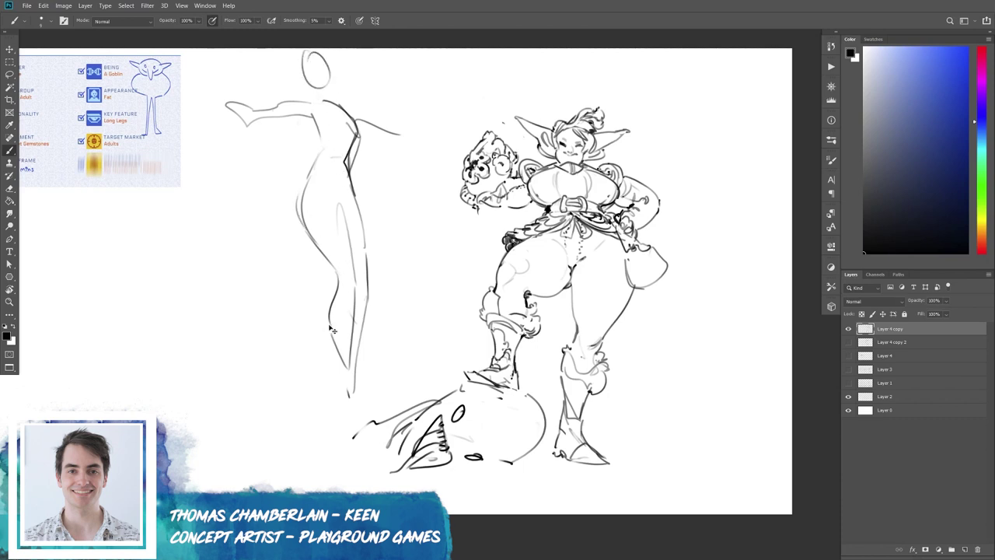
Add shoulder circles, a leg cone, waist, hip and hand loops to the gesture study.
left_click_drag(341, 274, 358, 281)
left_click_drag(325, 98, 381, 145)
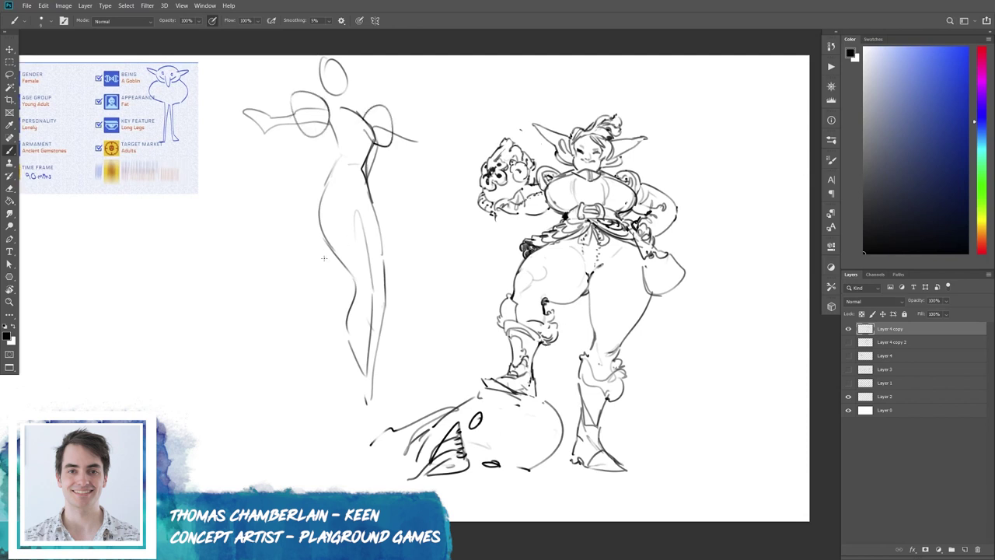
left_click_drag(357, 311, 369, 384)
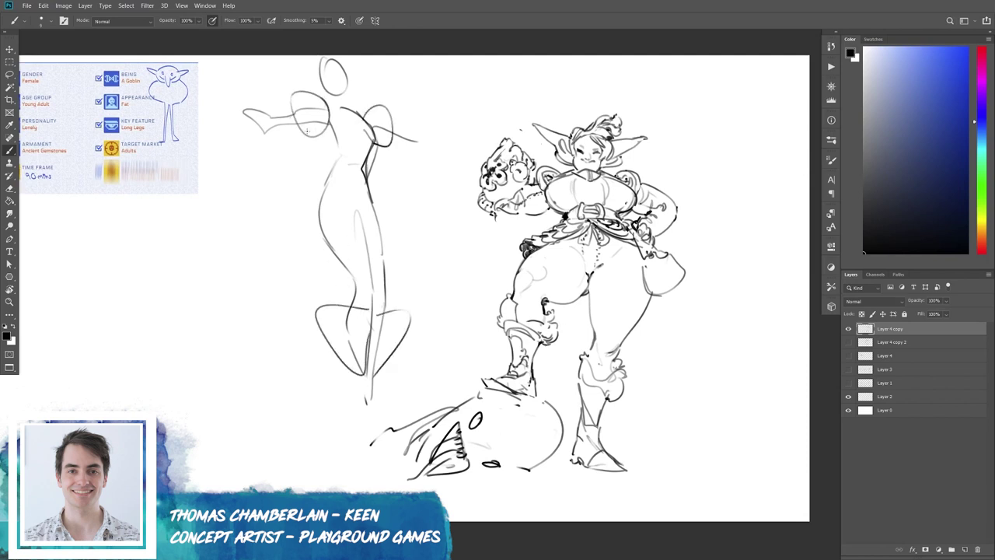
mouse_move(365, 176)
left_mouse_down()
mouse_move(309, 190)
mouse_move(369, 177)
left_mouse_up()
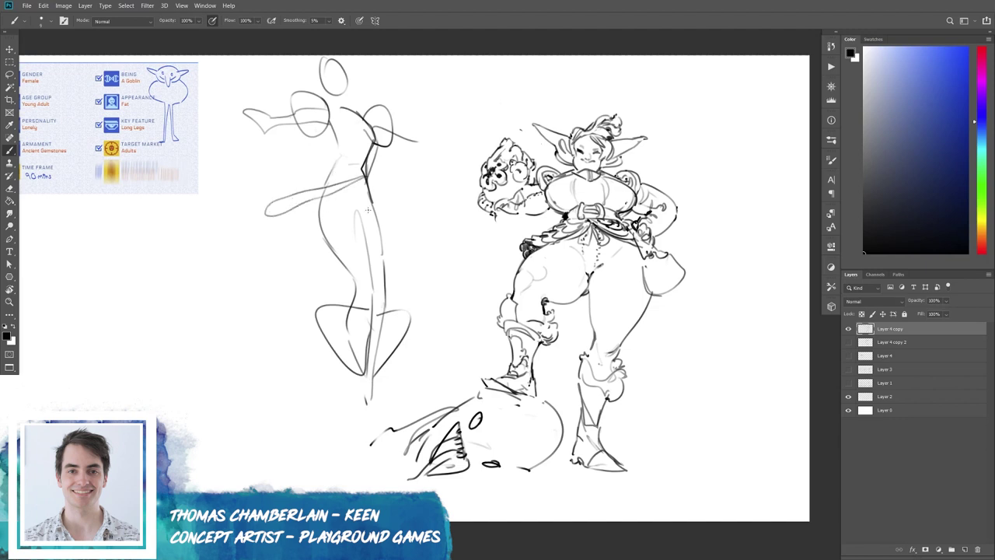
left_click_drag(319, 207, 283, 221)
mouse_move(273, 113)
left_mouse_down()
mouse_move(272, 129)
mouse_move(286, 118)
left_mouse_up()
left_click_drag(395, 123, 417, 156)
mouse_move(271, 121)
left_mouse_down()
mouse_move(256, 113)
mouse_move(264, 121)
left_mouse_up()
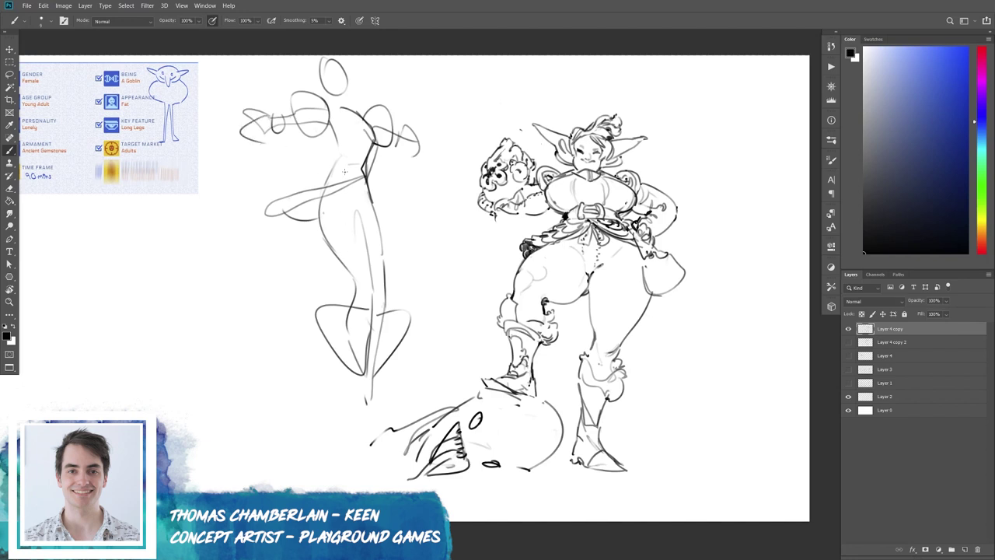
left_click_drag(335, 129, 323, 186)
left_click_drag(370, 161, 363, 174)
scroll(449, 206, "down", 2)
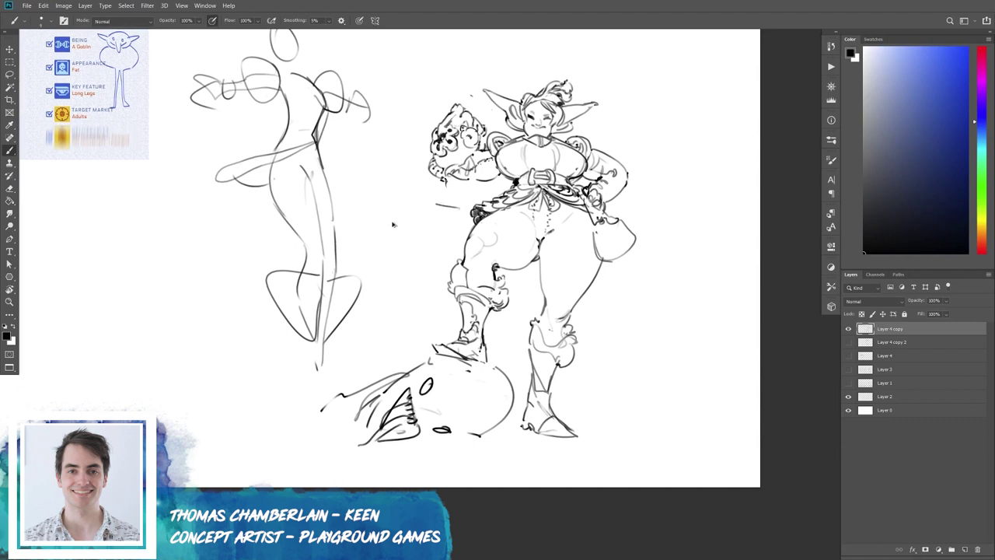
left_click_drag(395, 225, 375, 250)
Lasso and delete the gesture study, deselect, and return to the Brush.
key("l")
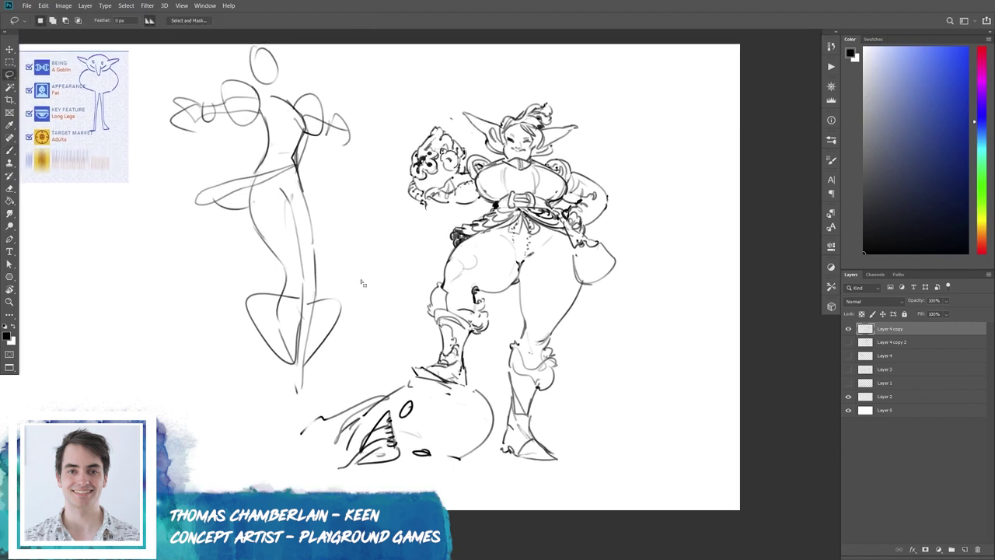
left_click_drag(354, 95, 359, 99)
key("Delete")
key("ctrl+d")
left_click_drag(482, 280, 361, 250)
key("b")
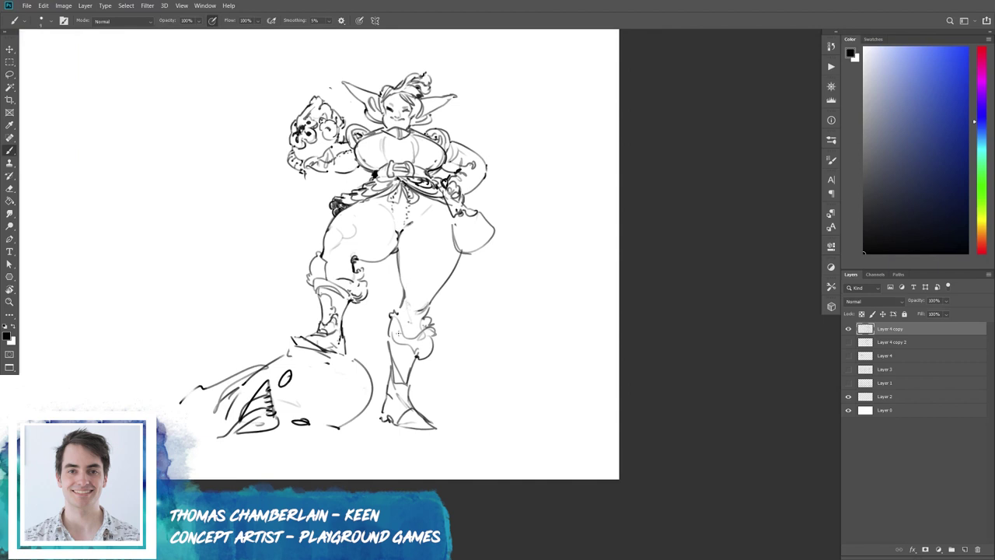
left_click(946, 300)
Fade the goblin sketch to 14% opacity, add a new layer, and rough in the flared skirt and leg line.
left_click_drag(960, 313, 920, 315)
left_click(966, 549)
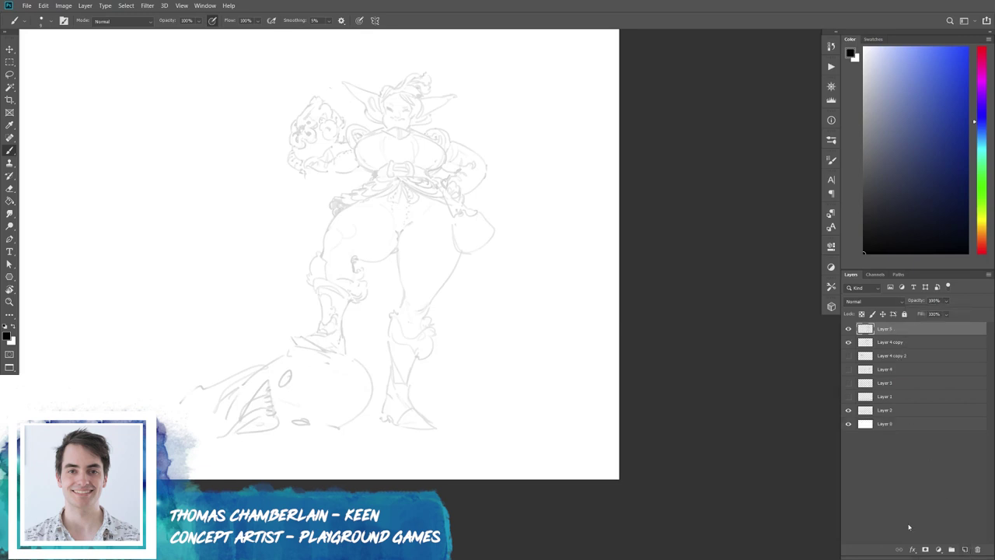
mouse_move(378, 177)
left_mouse_down()
mouse_move(294, 225)
mouse_move(420, 262)
left_mouse_up()
mouse_move(431, 270)
left_mouse_down()
mouse_move(440, 176)
mouse_move(469, 301)
mouse_move(480, 306)
left_mouse_up()
left_click_drag(383, 254, 461, 305)
Rework the skirt-to-leg curves and right skirt line, and outline the bodice, waist and neckline.
mouse_move(309, 239)
left_mouse_down()
mouse_move(330, 293)
mouse_move(381, 274)
mouse_move(435, 320)
mouse_move(428, 326)
left_mouse_up()
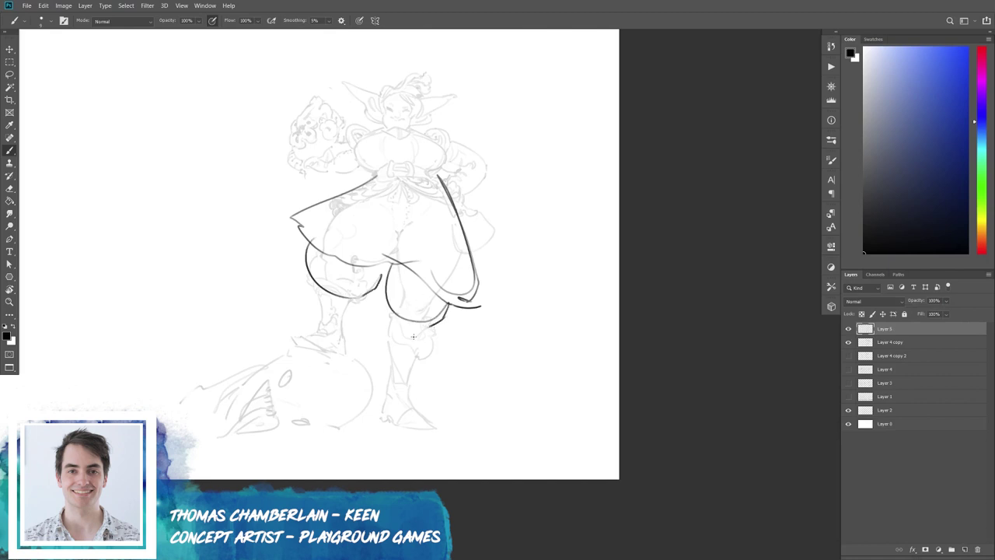
left_click_drag(381, 268, 384, 276)
key("ctrl+z")
left_click_drag(428, 177, 460, 224)
mouse_move(347, 178)
left_mouse_down()
mouse_move(388, 180)
mouse_move(365, 135)
mouse_move(415, 193)
mouse_move(443, 187)
left_mouse_up()
left_click_drag(426, 129, 463, 183)
left_click_drag(366, 136, 420, 133)
Add belt strokes across the waist plus strokes at its left and right sides.
key("e")
key("b")
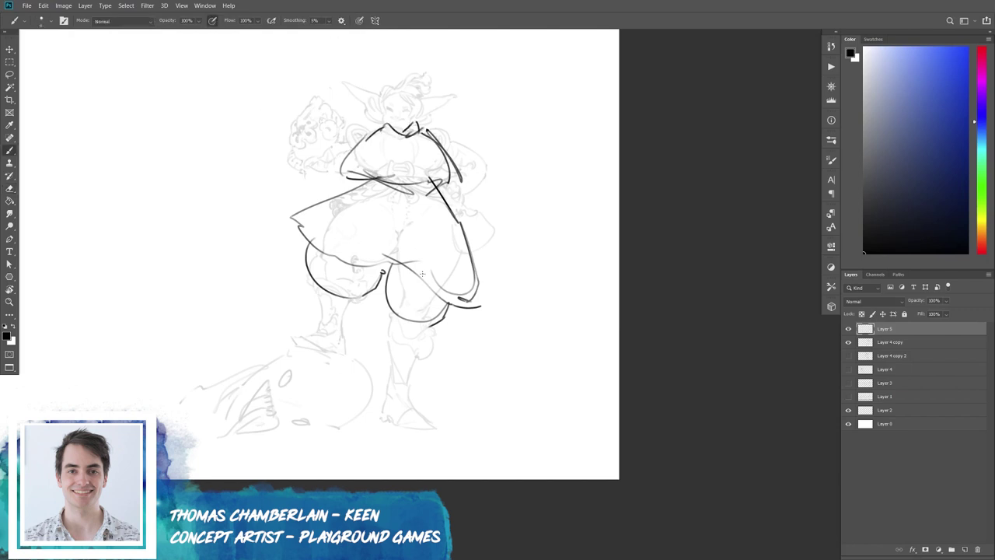
left_click_drag(370, 178, 406, 199)
mouse_move(398, 203)
left_mouse_down()
mouse_move(426, 185)
mouse_move(410, 183)
left_mouse_up()
left_click_drag(401, 192, 419, 185)
left_click_drag(341, 177, 358, 182)
left_click_drag(454, 181, 449, 193)
Draw both lower legs and both arms, then hide the Layer 5 shape study.
mouse_move(318, 314)
left_mouse_down()
mouse_move(351, 298)
mouse_move(337, 343)
left_mouse_up()
left_click_drag(389, 309, 396, 386)
left_click_drag(426, 326, 406, 387)
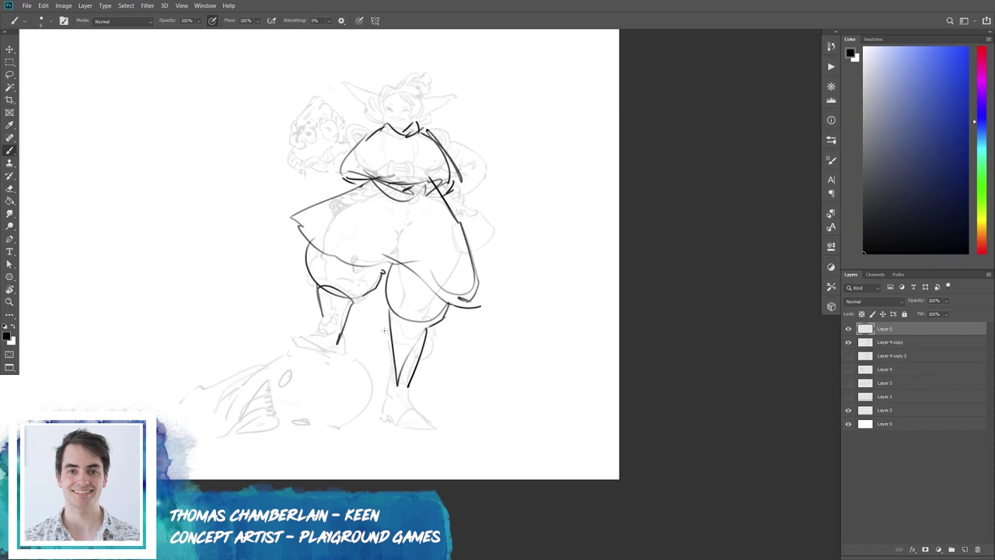
mouse_move(353, 140)
left_mouse_down()
mouse_move(320, 167)
mouse_move(343, 171)
left_mouse_up()
left_click_drag(443, 143, 471, 160)
mouse_move(488, 179)
left_mouse_down()
mouse_move(472, 191)
mouse_move(466, 177)
left_mouse_up()
mouse_move(476, 162)
left_mouse_down()
mouse_move(488, 179)
mouse_move(451, 200)
left_mouse_up()
left_click_drag(479, 191, 457, 208)
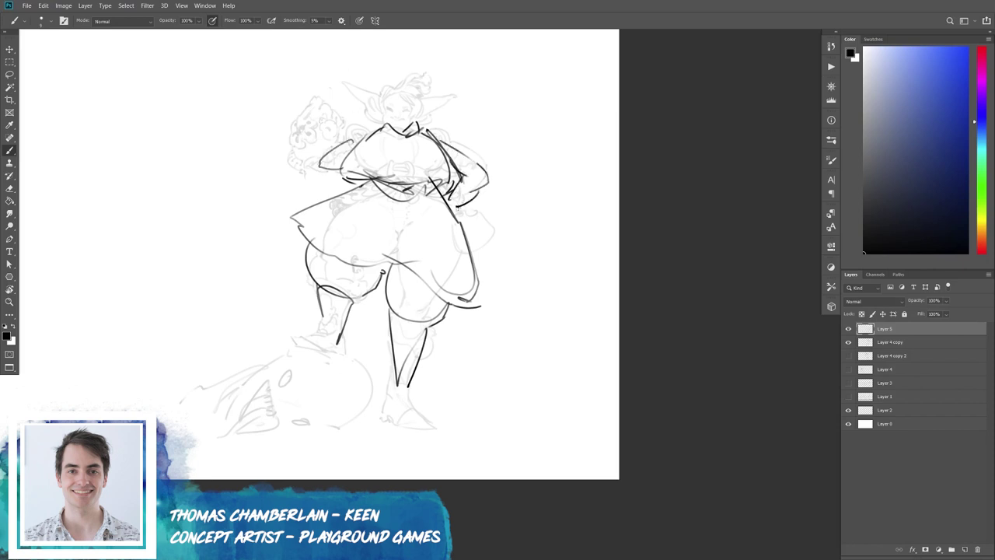
left_click(848, 328)
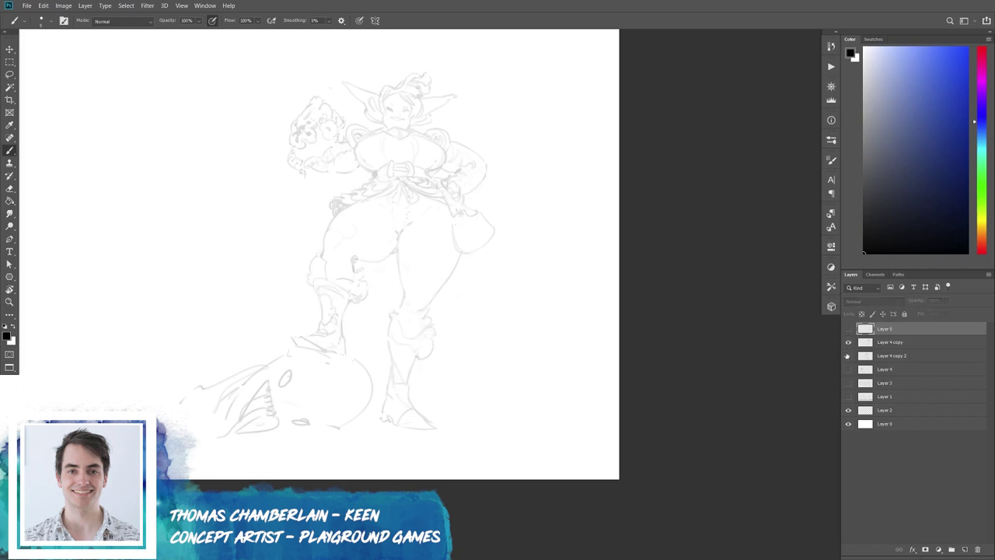
Select the Layer 4 copy goblin line art and restore it to 100% opacity.
left_click(890, 342)
left_click_drag(942, 314, 975, 314)
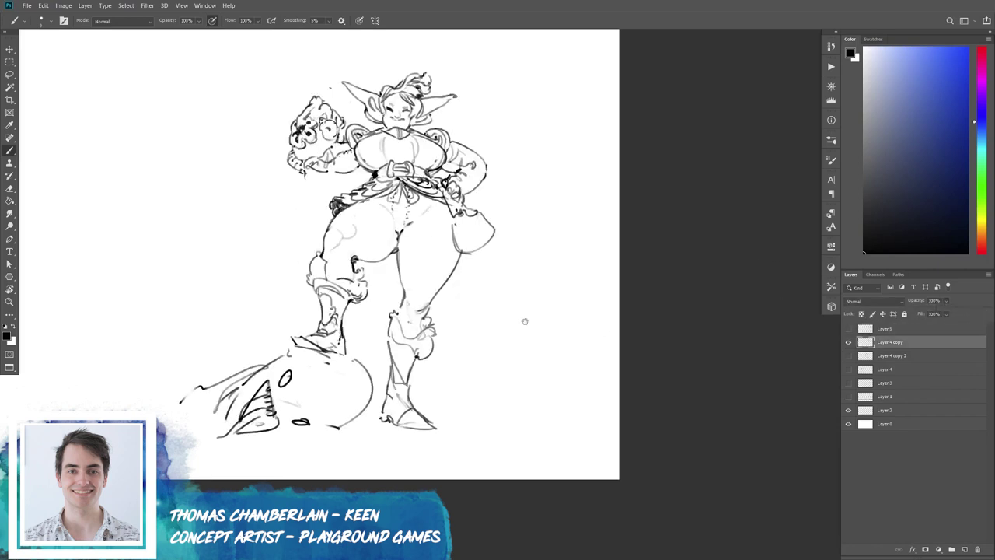
scroll(524, 327, "left", 2)
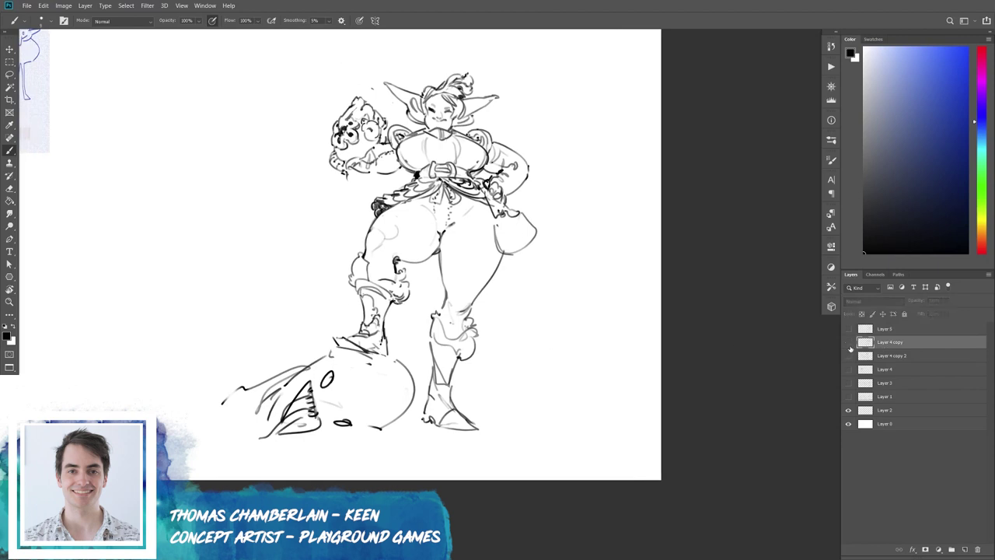
Alternate brush and eraser to touch up the chest and her left arm.
key("e")
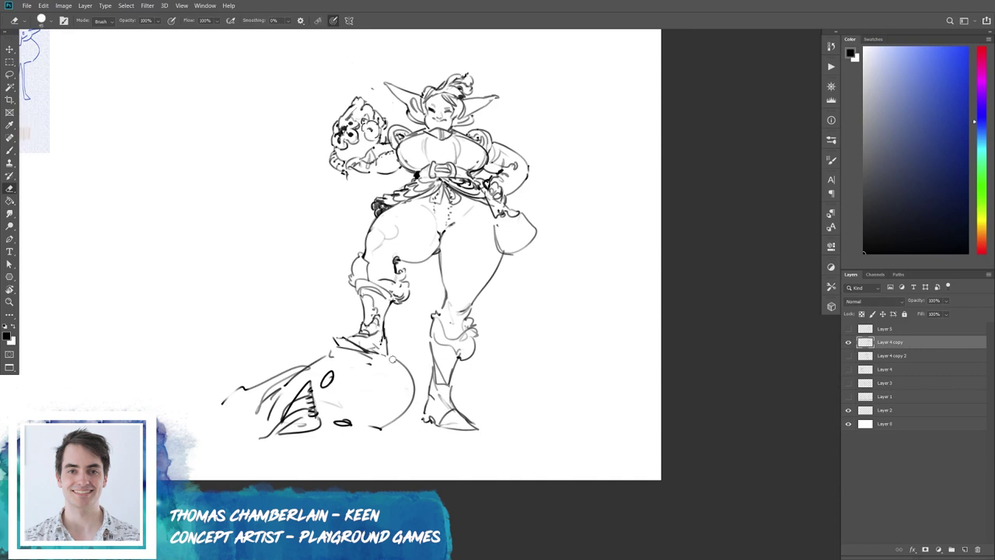
key("b")
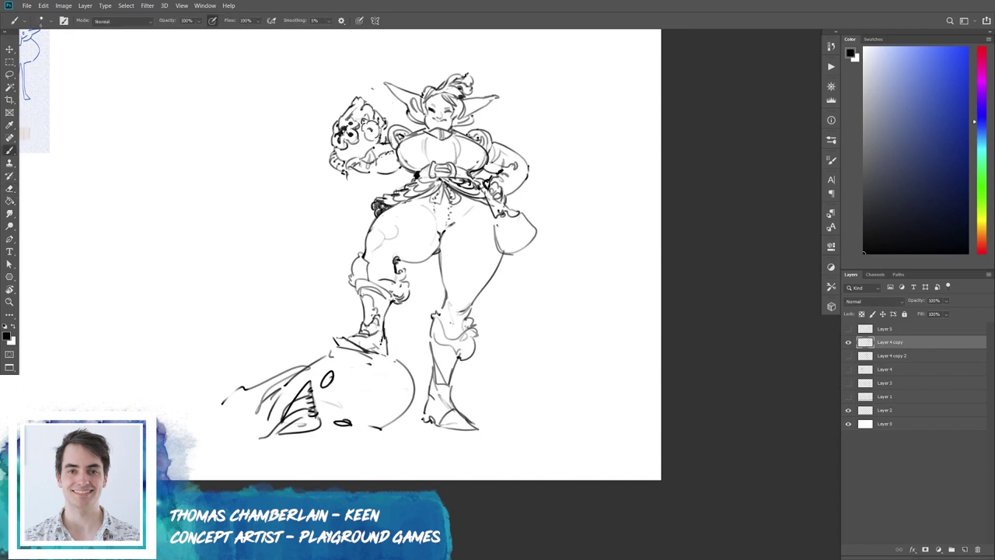
key("e")
key("b")
key("e")
key("b")
key("e")
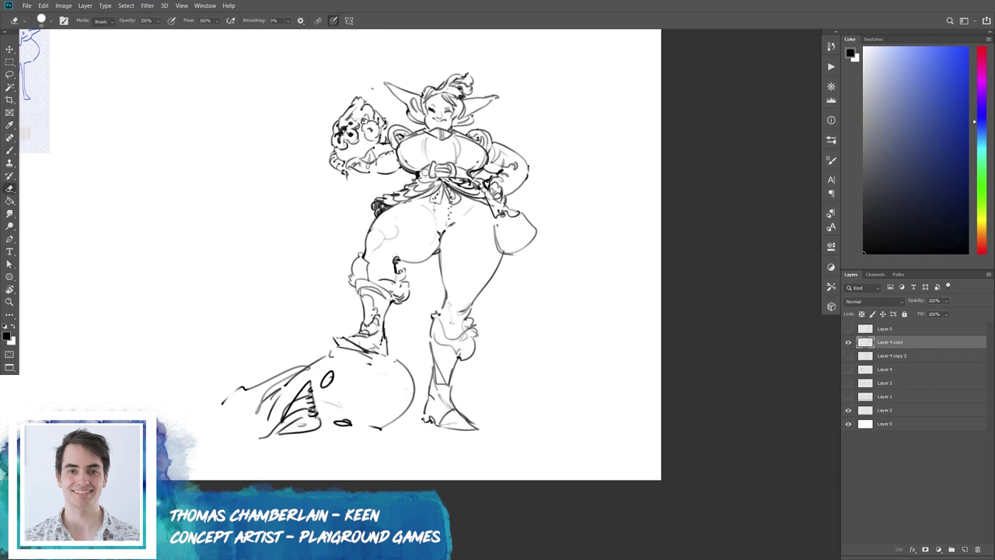
key("b")
key("e")
key("b")
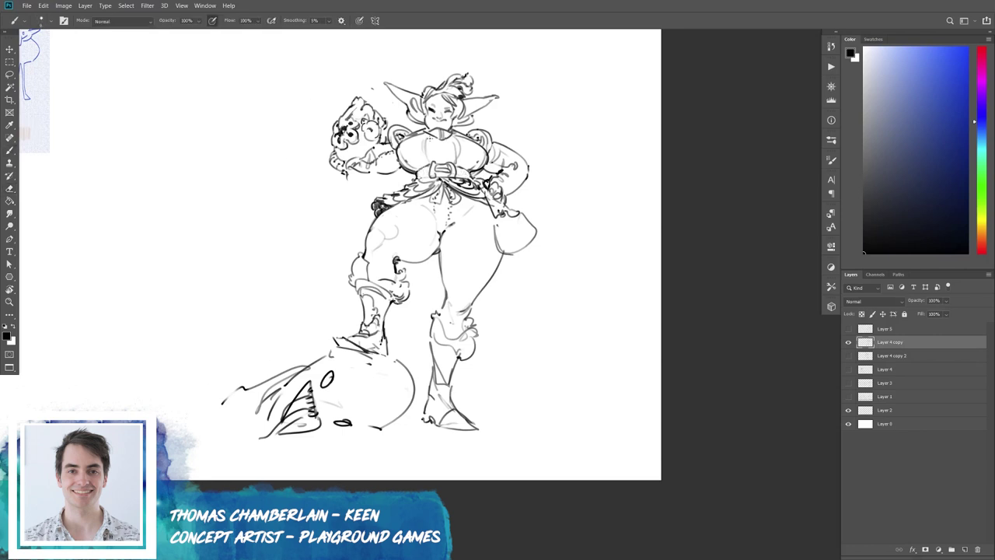
key("e")
key("b")
left_click_drag(458, 131, 469, 135)
mouse_move(364, 174)
left_mouse_down()
mouse_move(386, 166)
mouse_move(364, 164)
mouse_move(376, 162)
mouse_move(384, 180)
mouse_move(362, 160)
mouse_move(372, 146)
left_mouse_up()
Clean lines near the left arm, draw a pointed peak on the creature's head, and erase hand marks.
key("e")
key("b")
key("e")
key("b")
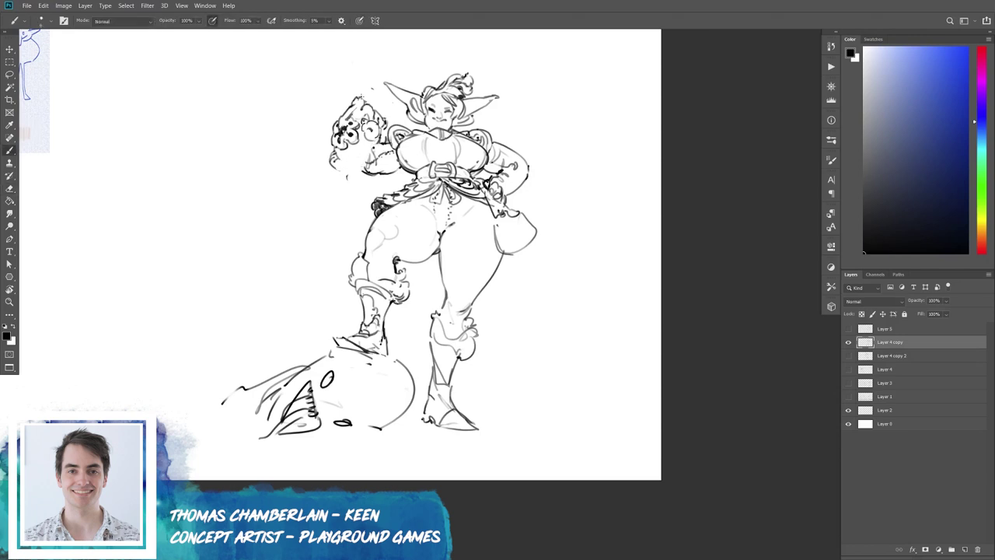
mouse_move(354, 102)
left_mouse_down()
mouse_move(364, 93)
mouse_move(384, 118)
mouse_move(373, 94)
mouse_move(386, 95)
mouse_move(393, 114)
mouse_move(384, 117)
mouse_move(385, 108)
left_mouse_up()
key("e")
left_click_drag(487, 179, 484, 188)
key("b")
Rework part of the hand and add strokes to the face and hair.
key("e")
key("e")
key("b")
key("e")
key("b")
key("e")
key("b")
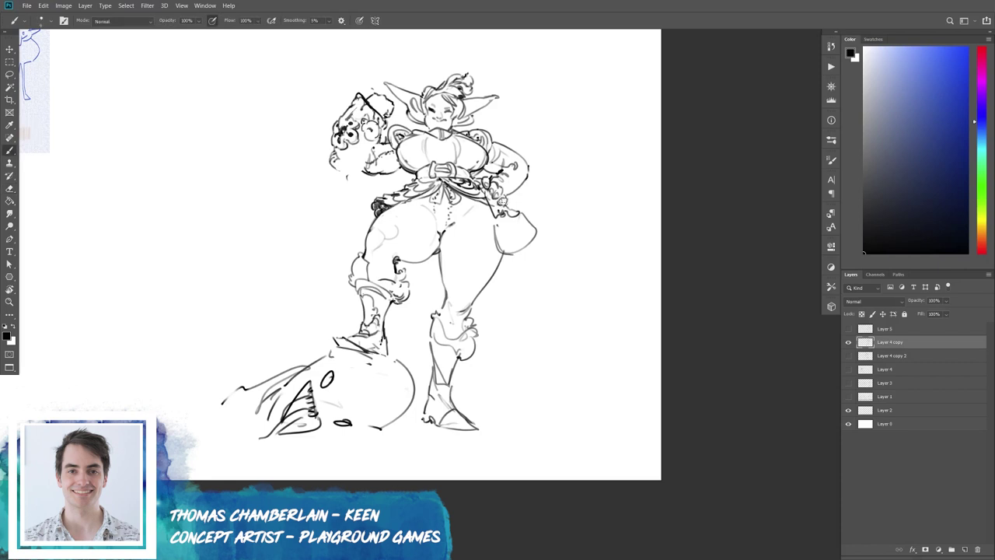
key("e")
key("b")
left_click_drag(493, 176, 499, 179)
left_click_drag(410, 109, 415, 117)
Try a loose ellipse around the waist, then undo it.
left_click_drag(426, 170, 392, 217)
key("ctrl+z")
key("ctrl+shift+z")
key("ctrl+z")
Sketch a D-shaped scalloped study and slanted hatch strokes beside the character at left.
mouse_move(209, 184)
left_mouse_down()
mouse_move(233, 261)
mouse_move(250, 199)
mouse_move(227, 194)
mouse_move(253, 199)
left_mouse_up()
mouse_move(189, 208)
left_mouse_down()
mouse_move(230, 199)
mouse_move(249, 206)
mouse_move(246, 231)
left_mouse_up()
mouse_move(211, 222)
left_mouse_down()
mouse_move(222, 233)
mouse_move(201, 228)
left_mouse_up()
key("ctrl+z")
key("ctrl+z")
key("ctrl+z")
key("ctrl+z")
key("ctrl+z")
key("ctrl+z")
key("ctrl+z")
key("ctrl+z")
key("ctrl+z")
mouse_move(261, 134)
left_mouse_down()
mouse_move(238, 150)
mouse_move(268, 137)
mouse_move(172, 222)
mouse_move(167, 256)
mouse_move(206, 266)
mouse_move(243, 225)
left_mouse_up()
key("e")
key("b")
mouse_move(221, 181)
left_mouse_down()
mouse_move(188, 199)
mouse_move(224, 187)
left_mouse_up()
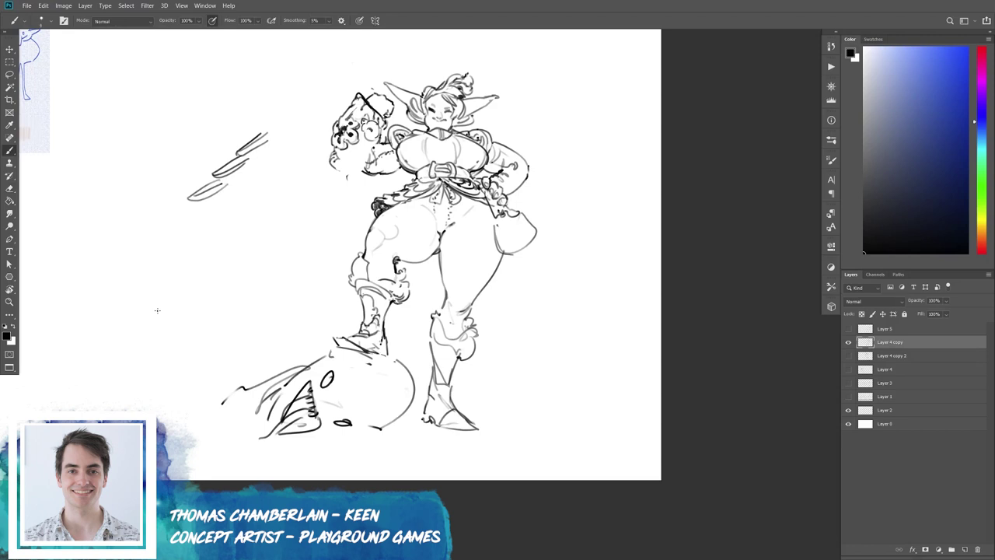
Erase the loose upper-left hatch strokes and draw a curved hook study at left.
key("e")
mouse_move(264, 136)
left_mouse_down()
mouse_move(194, 194)
mouse_move(269, 129)
mouse_move(184, 178)
mouse_move(241, 152)
left_mouse_up()
key("b")
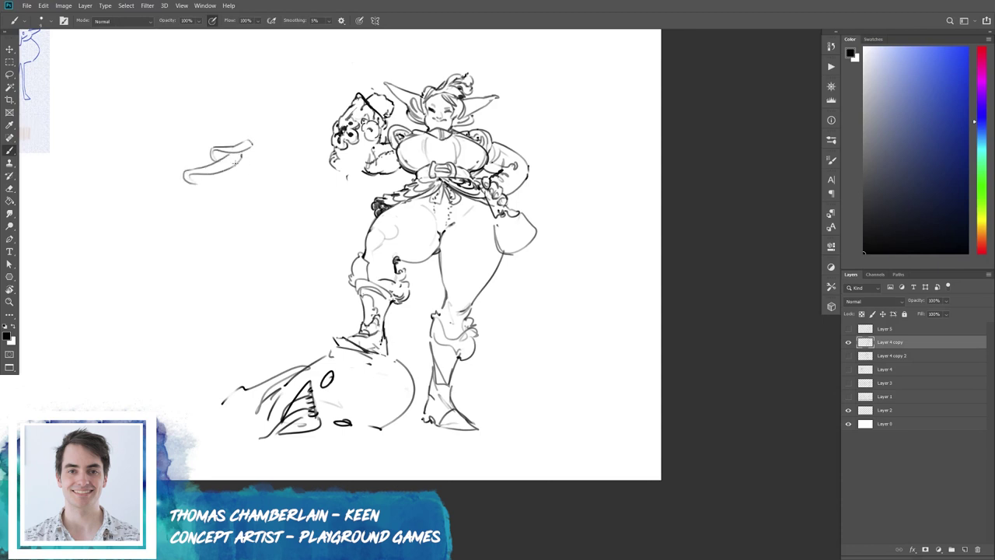
mouse_move(197, 180)
left_mouse_down()
mouse_move(152, 190)
mouse_move(176, 204)
mouse_move(211, 179)
left_mouse_up()
Sketch a leaf with a faint midrib and a second leaf to its left.
mouse_move(250, 70)
left_mouse_down()
mouse_move(211, 116)
mouse_move(269, 82)
mouse_move(258, 72)
mouse_move(272, 72)
left_mouse_up()
left_click_drag(216, 114, 269, 74)
key("ctrl+z")
key("e")
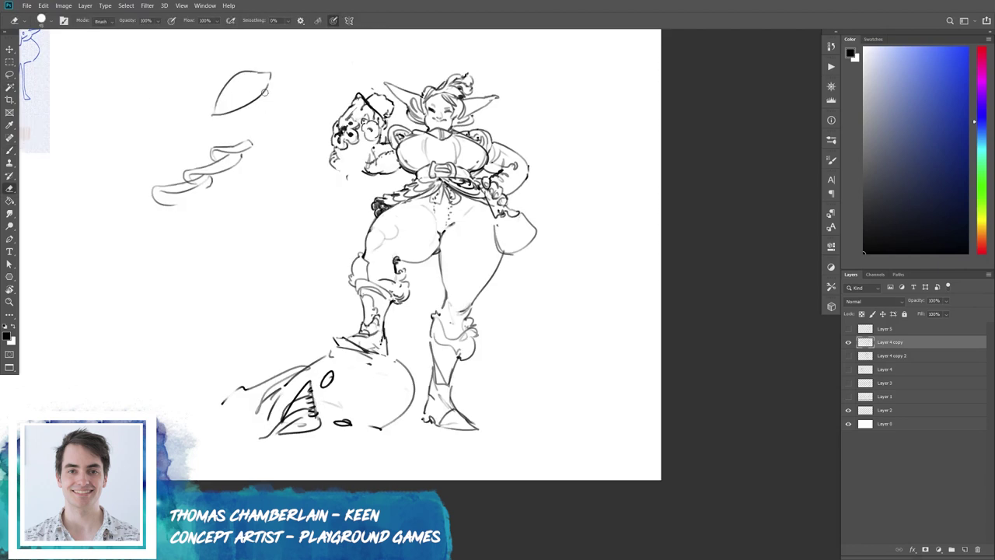
key("b")
mouse_move(216, 113)
left_mouse_down()
mouse_move(269, 74)
mouse_move(153, 109)
mouse_move(217, 75)
left_mouse_up()
mouse_move(154, 108)
left_mouse_down()
mouse_move(224, 79)
mouse_move(208, 118)
left_mouse_up()
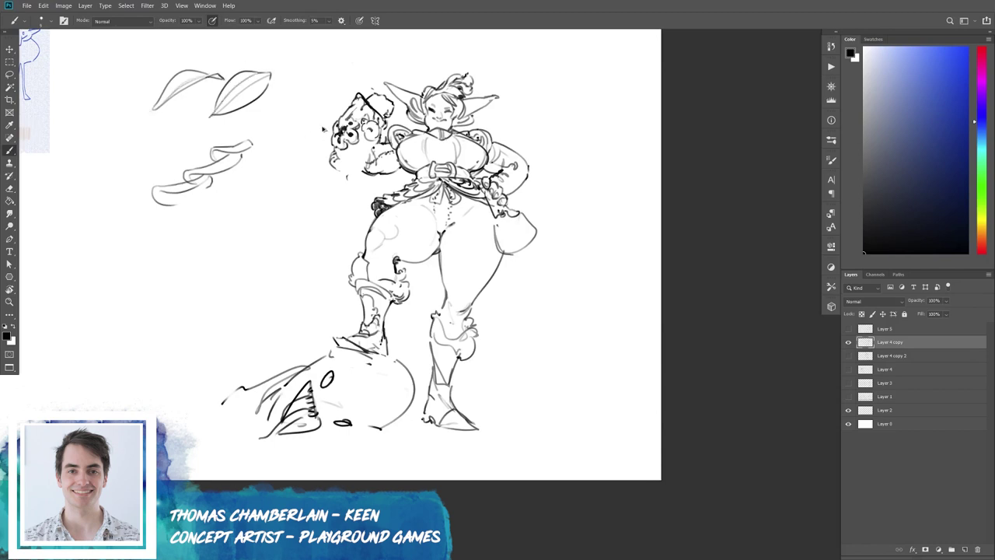
Draw a veined leaf beside the goblin's head, then lasso-select and delete it.
mouse_move(327, 79)
left_mouse_down()
mouse_move(290, 134)
mouse_move(330, 116)
left_mouse_up()
left_click_drag(327, 81, 331, 115)
left_click_drag(329, 81, 294, 131)
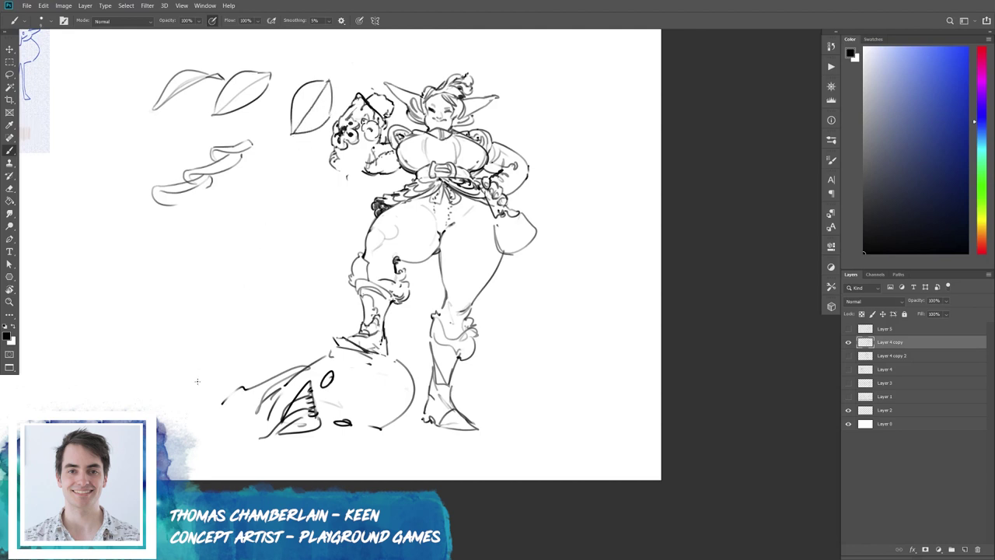
key("l")
mouse_move(344, 81)
left_mouse_down()
mouse_move(338, 91)
mouse_move(342, 74)
left_mouse_up()
key("Delete")
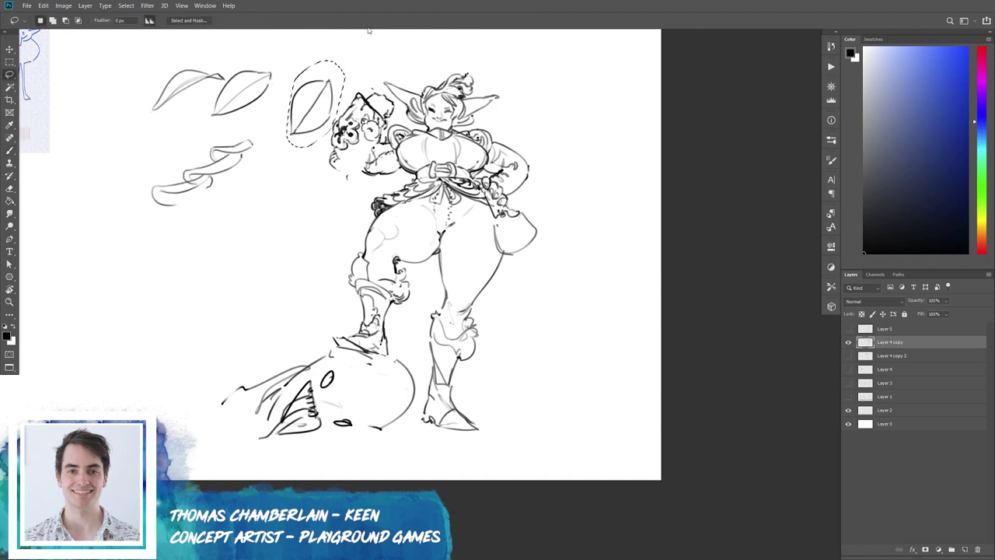
key("ctrl+d")
Lasso-select and delete the remaining leaf studies, deselect, and reframe the view on the goblin.
key("e")
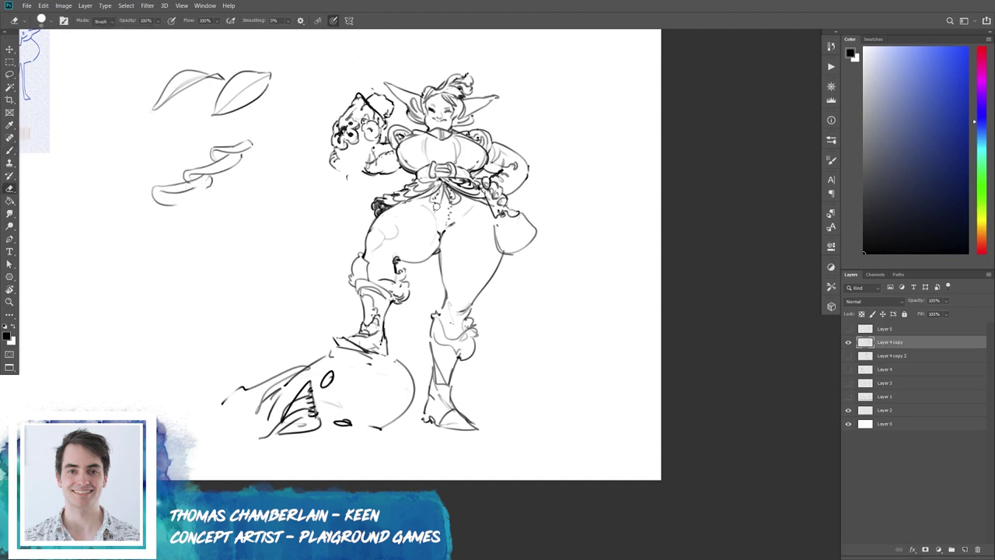
key("b")
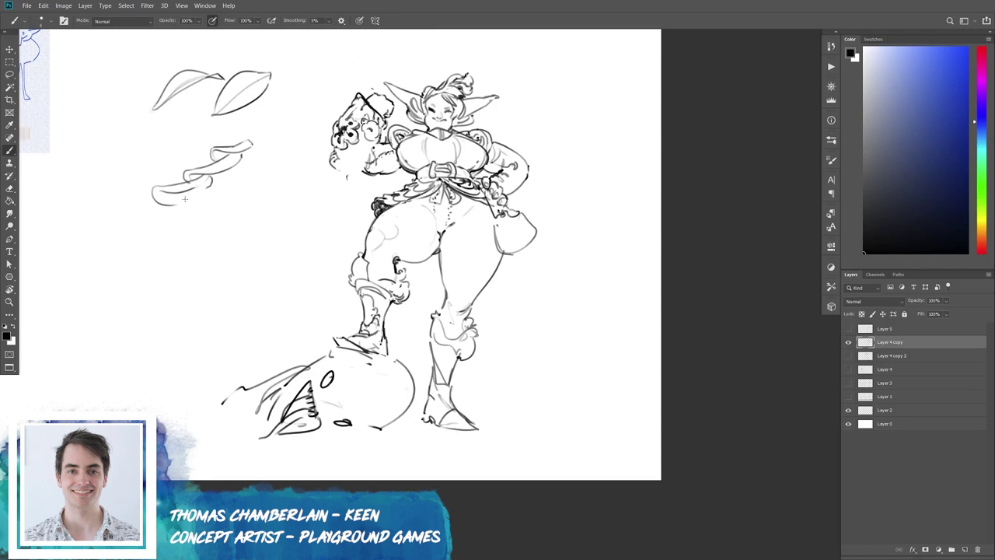
key("l")
left_click_drag(272, 124, 274, 148)
key("Delete")
key("ctrl+d")
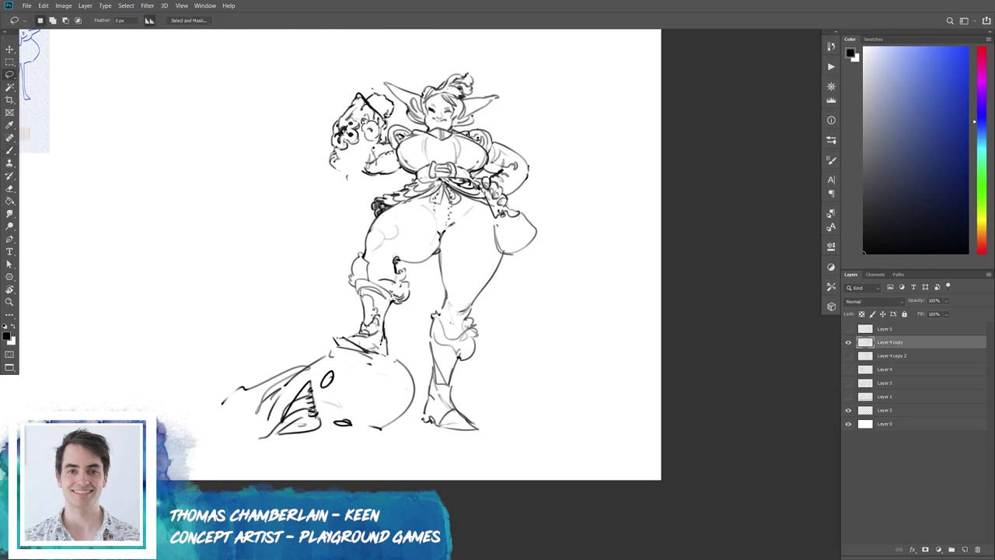
key("b")
left_click_drag(311, 233, 271, 189)
key("e")
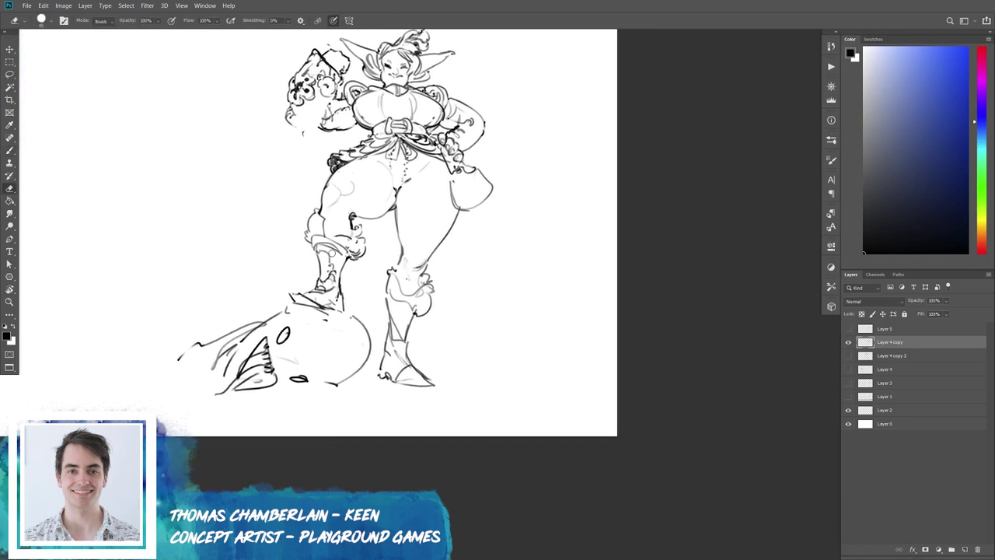
key("b")
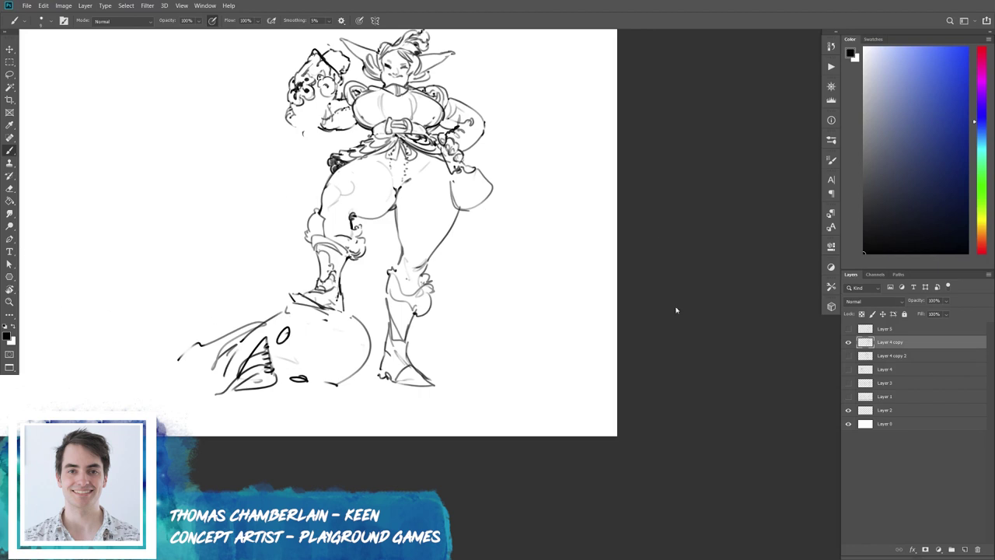
Erase the old bag outline beside the elf's leg.
key("w")
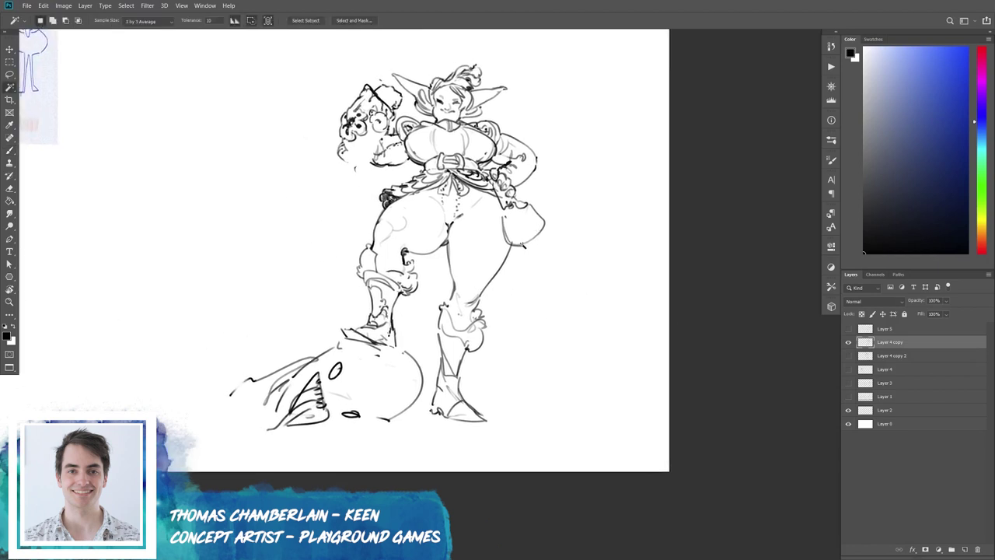
key("b")
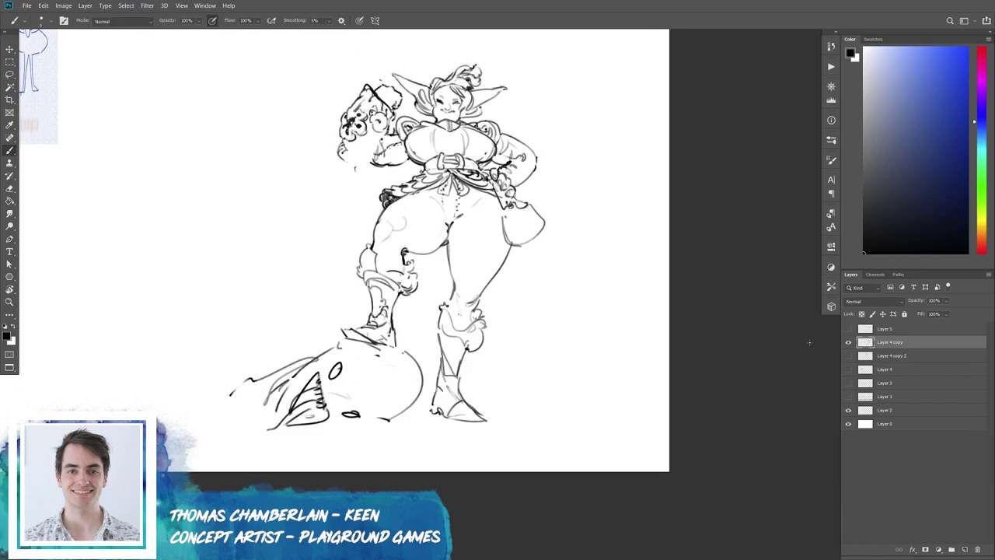
key("e")
mouse_move(502, 257)
left_mouse_down()
mouse_move(540, 224)
mouse_move(513, 247)
mouse_move(491, 198)
mouse_move(531, 243)
mouse_move(513, 255)
mouse_move(554, 249)
mouse_move(545, 246)
mouse_move(552, 233)
mouse_move(563, 238)
mouse_move(547, 256)
mouse_move(558, 244)
mouse_move(551, 235)
mouse_move(564, 234)
mouse_move(546, 236)
mouse_move(549, 257)
mouse_move(560, 250)
mouse_move(547, 260)
mouse_move(555, 226)
mouse_move(530, 204)
mouse_move(557, 244)
left_mouse_up()
key("b")
Redraw the fuller pouch and add a short strap stroke above it.
key("e")
key("b")
key("e")
key("b")
key("e")
key("b")
left_click_drag(521, 207, 528, 218)
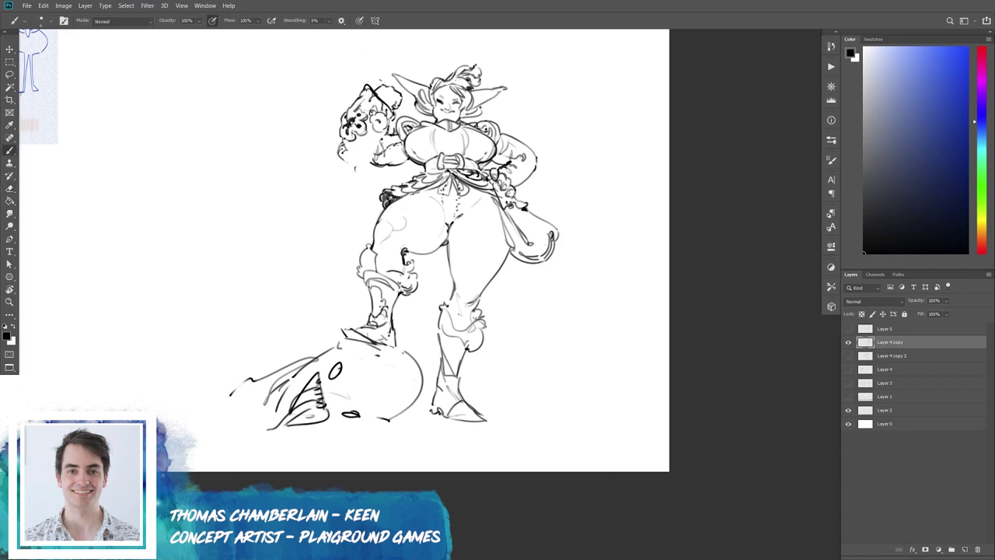
Touch up the small lines around the belt and hands.
key("e")
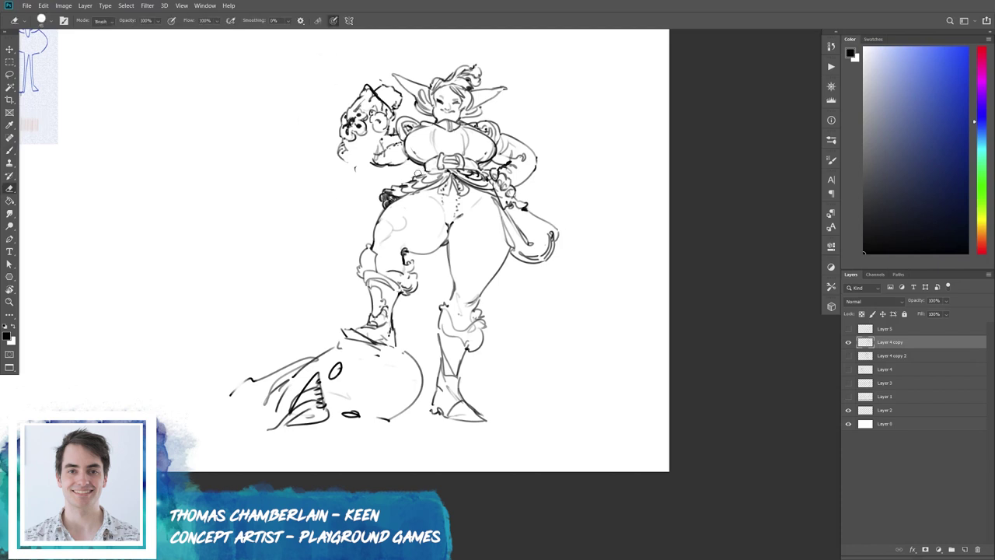
key("b")
left_click_drag(419, 167, 427, 173)
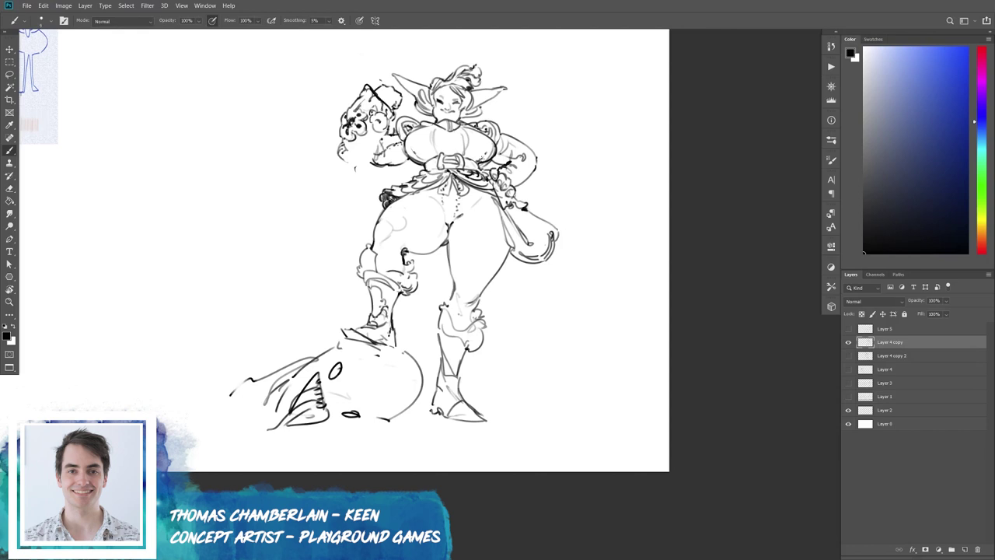
key("e")
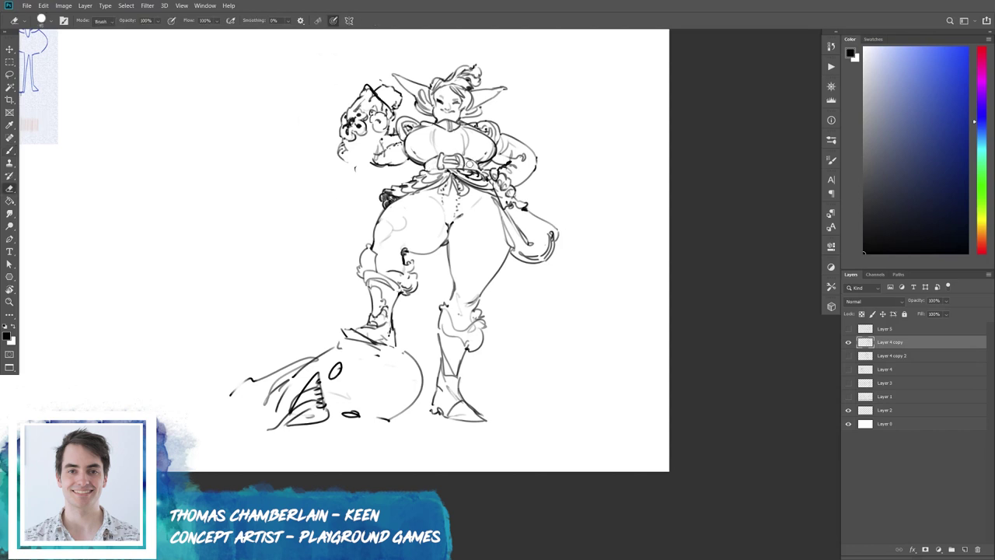
key("b")
mouse_move(466, 157)
left_mouse_down()
mouse_move(475, 162)
mouse_move(447, 167)
mouse_move(460, 159)
mouse_move(461, 168)
left_mouse_up()
key("e")
key("b")
key("e")
key("b")
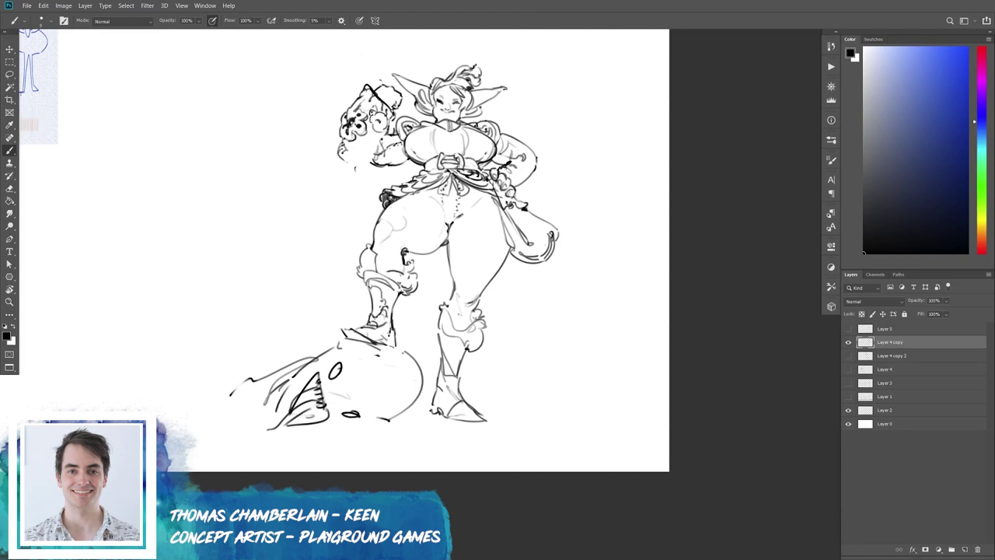
key("e")
left_click_drag(454, 165, 463, 171)
key("b")
Mark nipples on both breasts and redraw a short chest line.
left_click_drag(411, 149, 415, 155)
left_click_drag(482, 151, 490, 154)
key("e")
key("b")
key("e")
mouse_move(436, 126)
left_mouse_down()
mouse_move(437, 153)
mouse_move(466, 155)
left_mouse_up()
key("b")
key("e")
key("b")
key("e")
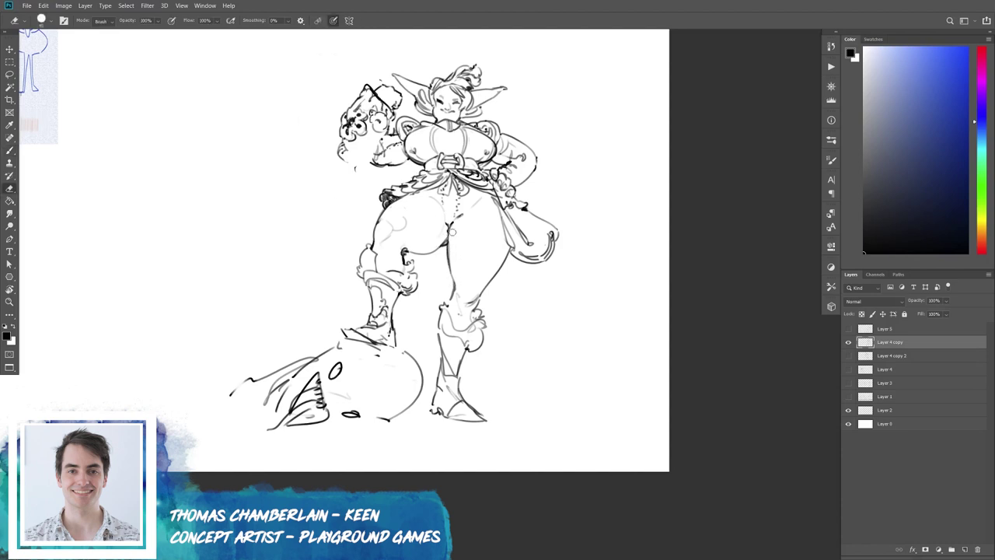
key("b")
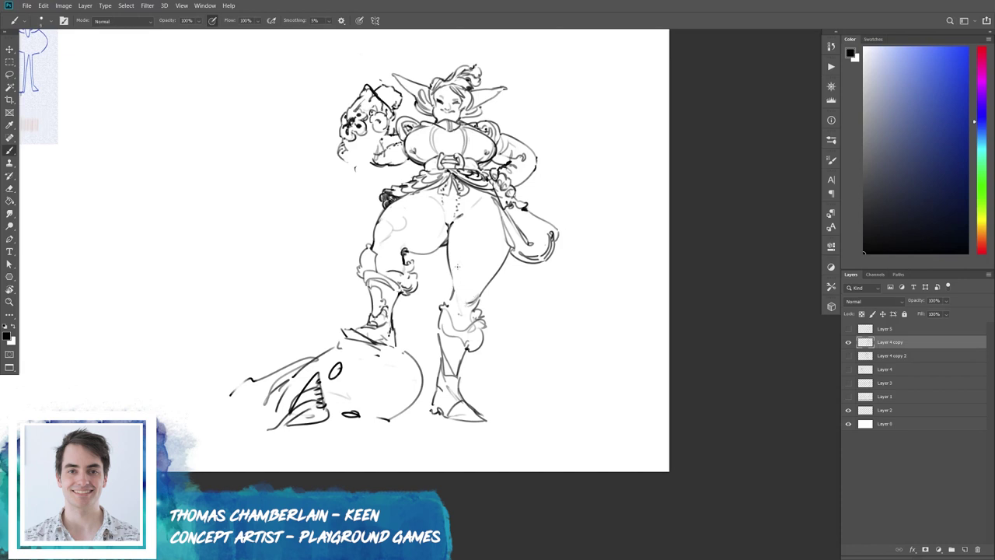
Add strokes down and across the thigh, undoing the extra lower-leg stroke.
mouse_move(457, 223)
left_mouse_down()
mouse_move(455, 262)
mouse_move(454, 244)
left_mouse_up()
left_click_drag(420, 244, 446, 232)
mouse_move(455, 288)
left_mouse_down()
mouse_move(449, 305)
mouse_move(479, 309)
left_mouse_up()
key("ctrl+z")
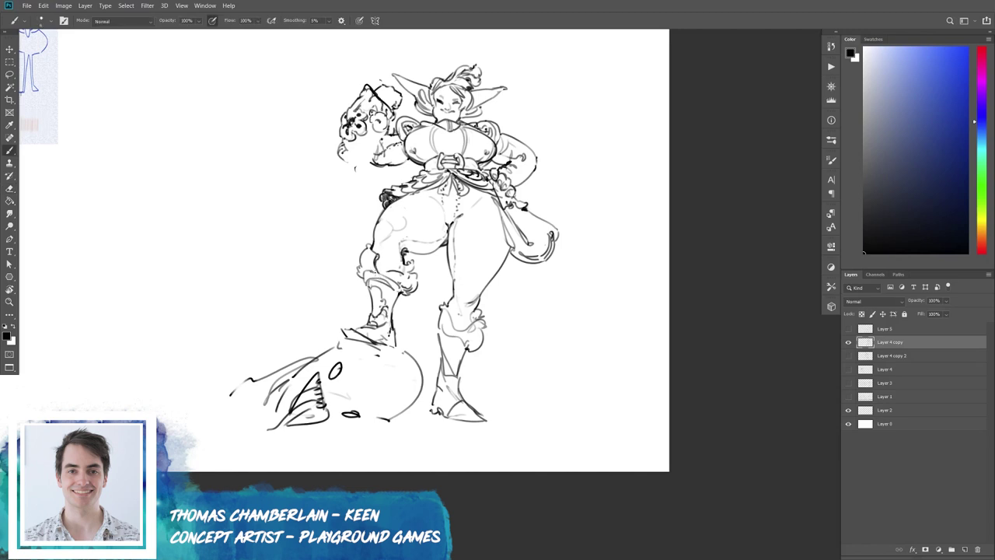
Redraw the raised boot's upper-left contour.
key("e")
key("b")
left_click_drag(440, 311, 440, 334)
key("e")
key("b")
scroll(413, 289, "right", 2)
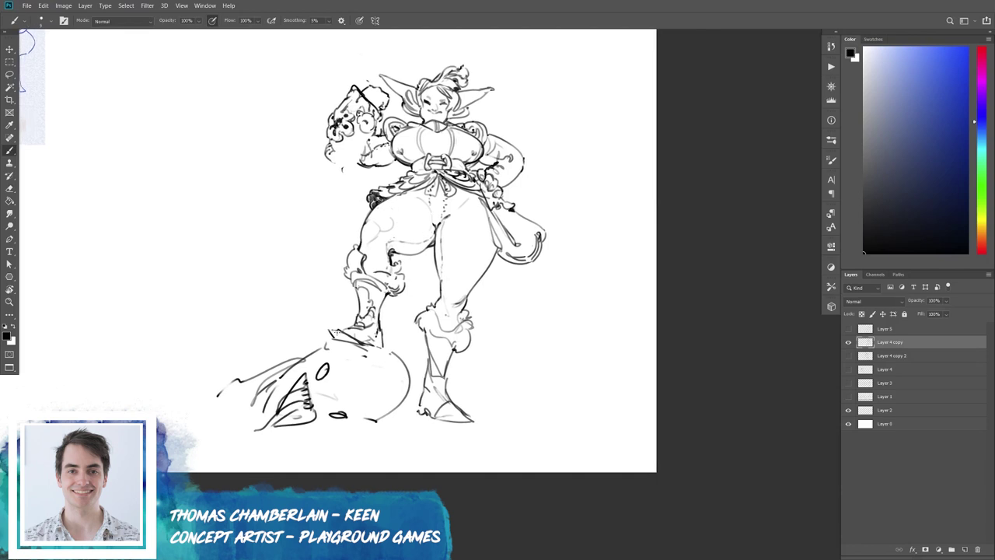
Darken the sole outlines of both boots.
left_click_drag(330, 330, 376, 346)
left_click_drag(437, 416, 476, 418)
key("e")
key("b")
key("e")
key("b")
key("e")
key("b")
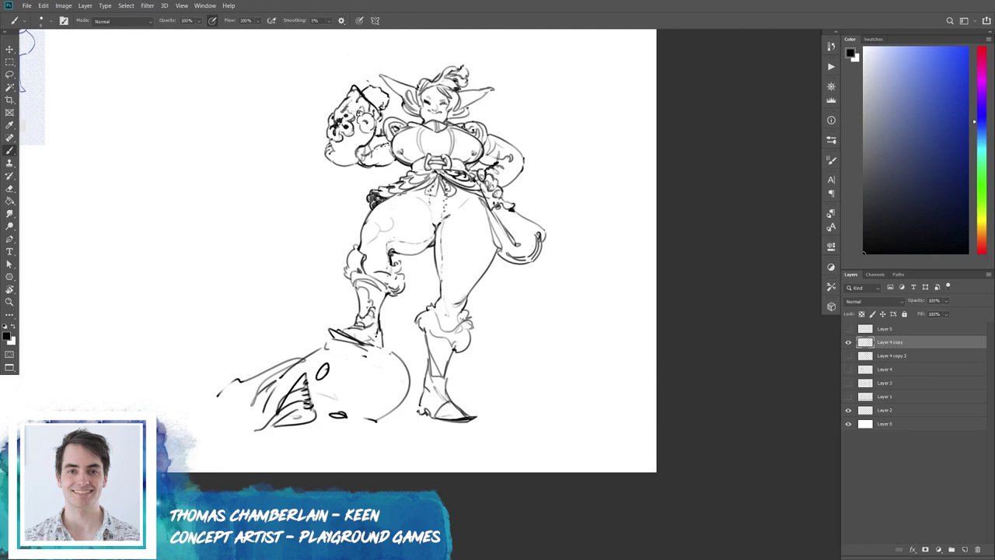
Add small sketch marks along the raised arm and fist.
left_click_drag(340, 101, 354, 108)
left_click_drag(347, 153, 359, 140)
mouse_move(231, 194)
left_mouse_down()
mouse_move(518, 311)
mouse_move(288, 225)
mouse_move(283, 143)
left_mouse_up()
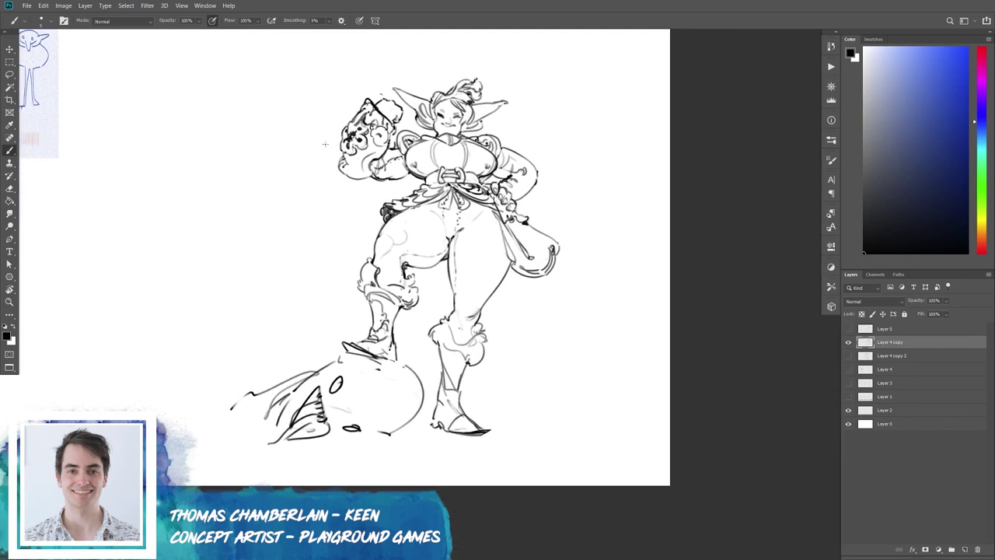
key("e")
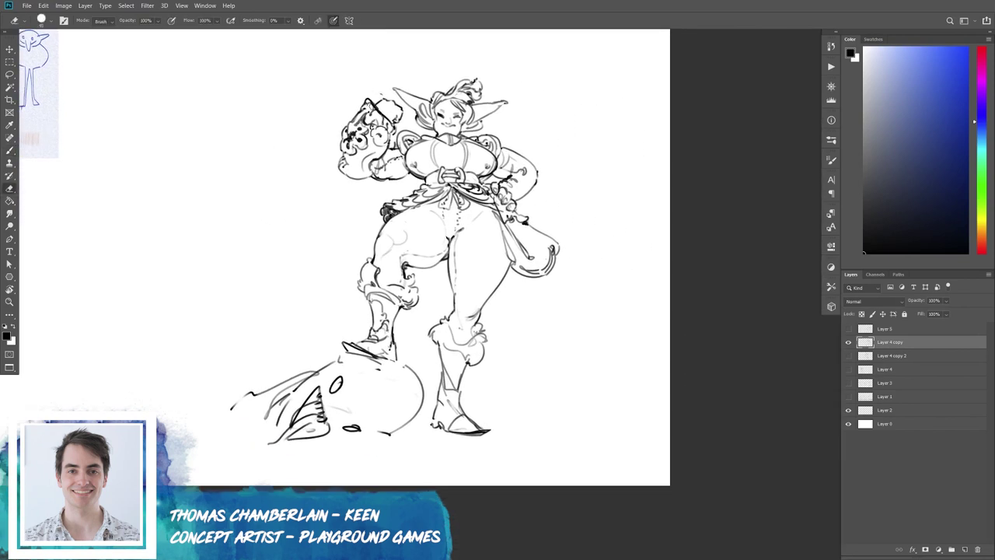
scroll(470, 35, "up", 2)
Zoom in, erase stray lines at the flower's top left and re-ink that edge.
left_click_drag(331, 57, 347, 88)
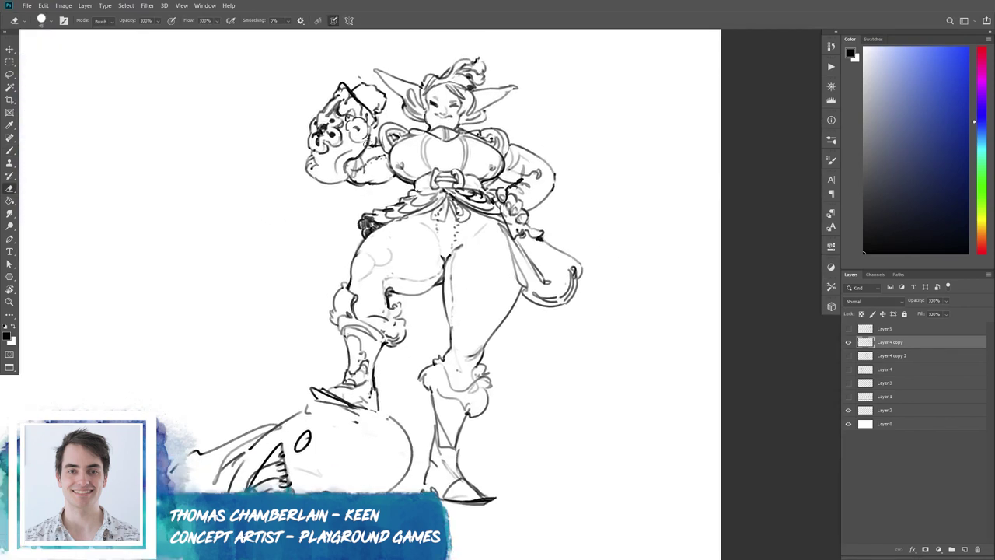
key("b")
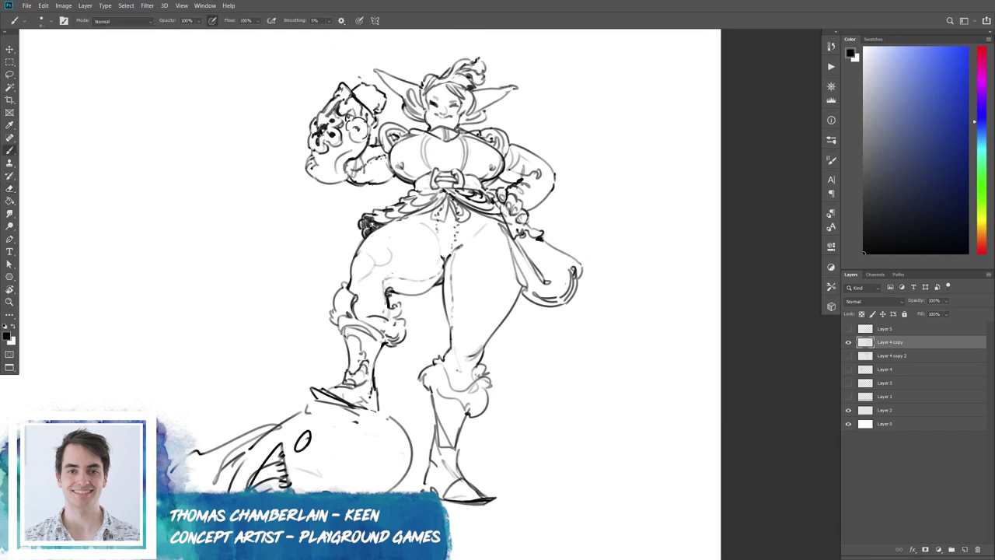
key("e")
key("b")
key("e")
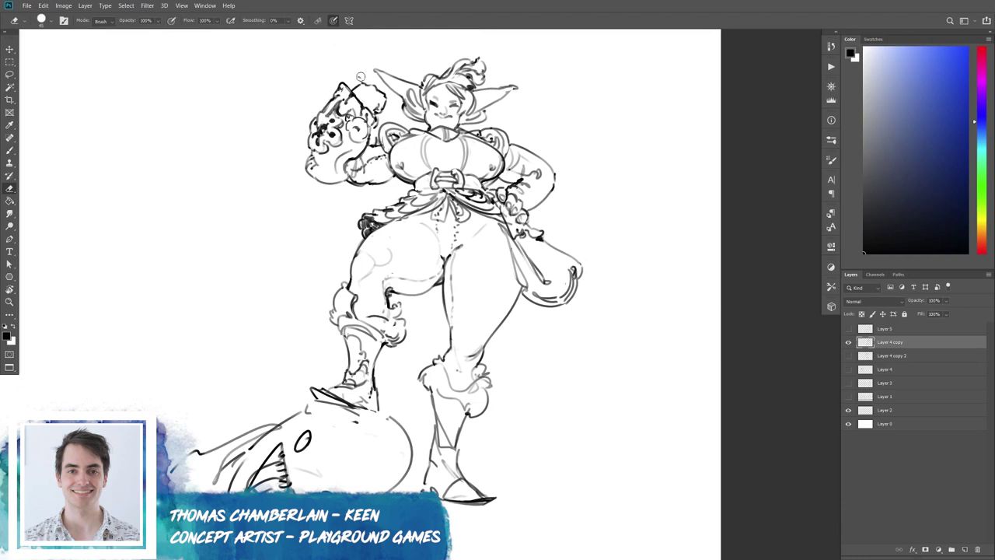
left_click_drag(352, 92, 347, 89)
key("b")
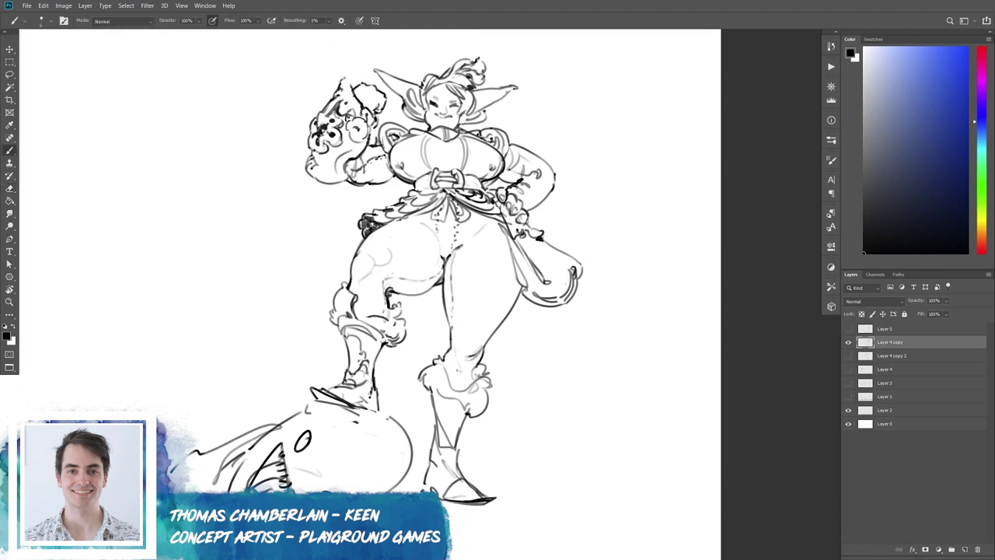
left_click_drag(341, 94, 347, 82)
key("e")
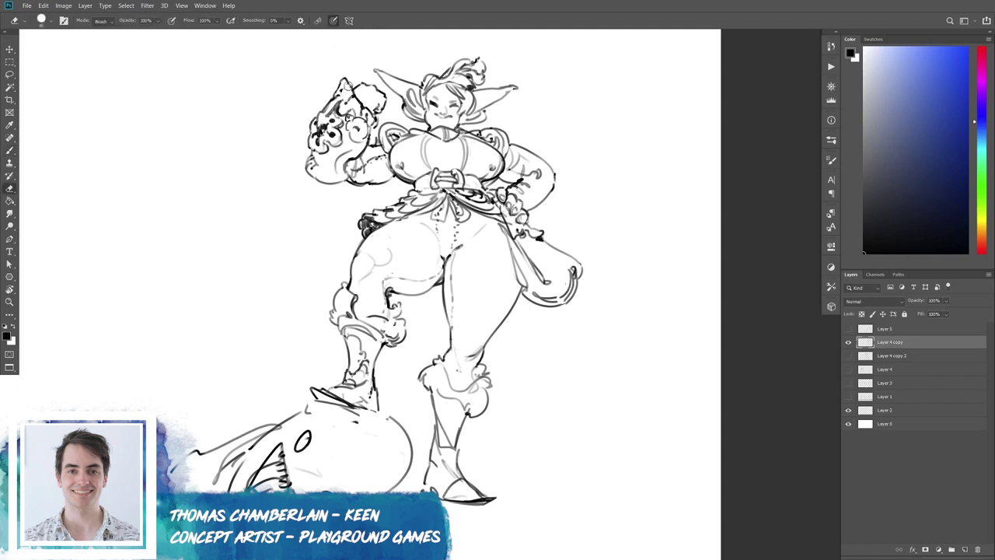
key("b")
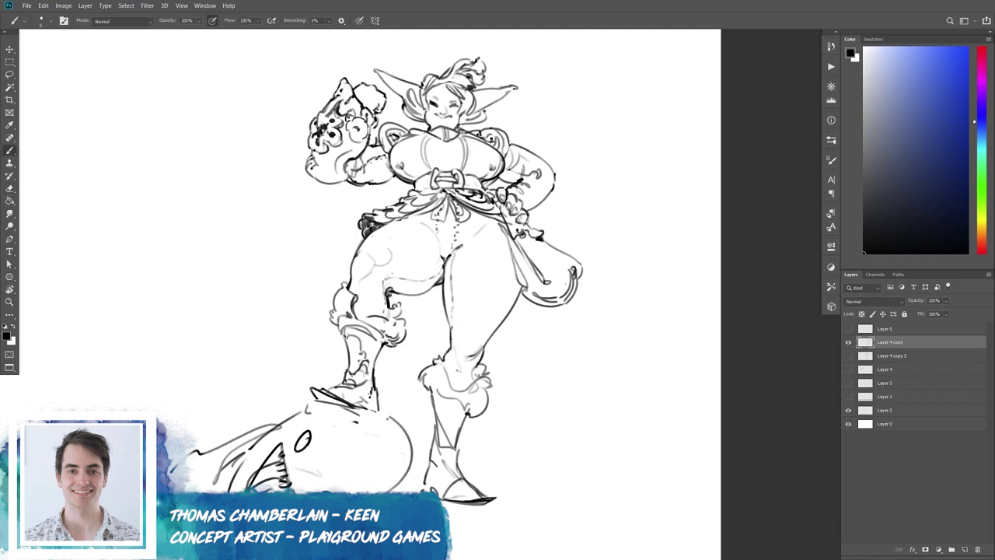
key("e")
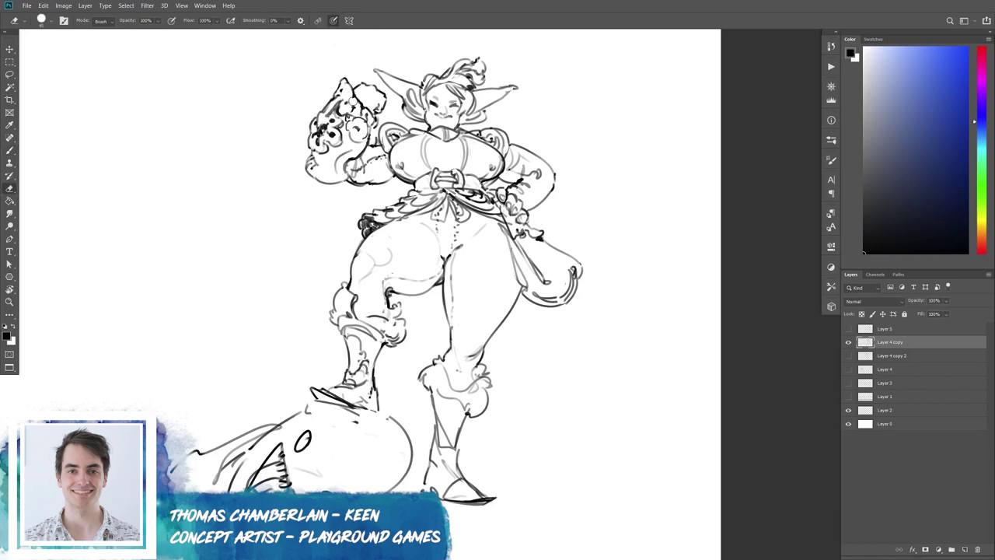
key("b")
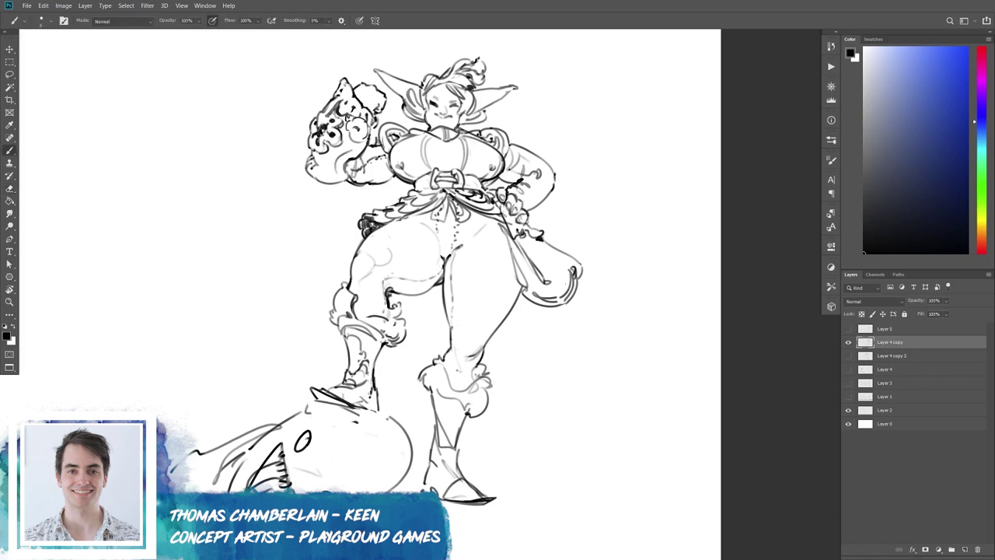
Rework a small patch of the flower and erase part of its lower-left outline.
key("e")
mouse_move(320, 93)
left_mouse_down()
mouse_move(335, 115)
mouse_move(341, 95)
mouse_move(331, 115)
left_mouse_up()
key("b")
key("e")
key("b")
key("e")
key("b")
key("e")
key("b")
key("e")
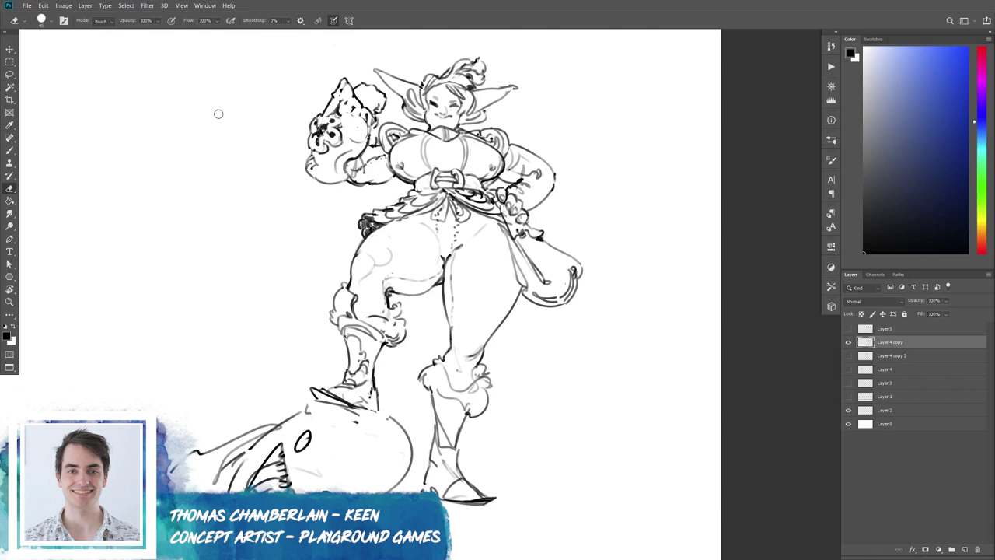
mouse_move(317, 168)
left_mouse_down()
mouse_move(313, 157)
mouse_move(303, 171)
mouse_move(347, 185)
mouse_move(334, 175)
left_mouse_up()
Redraw the flower's curved lower-left outline and its right edge.
key("b")
key("e")
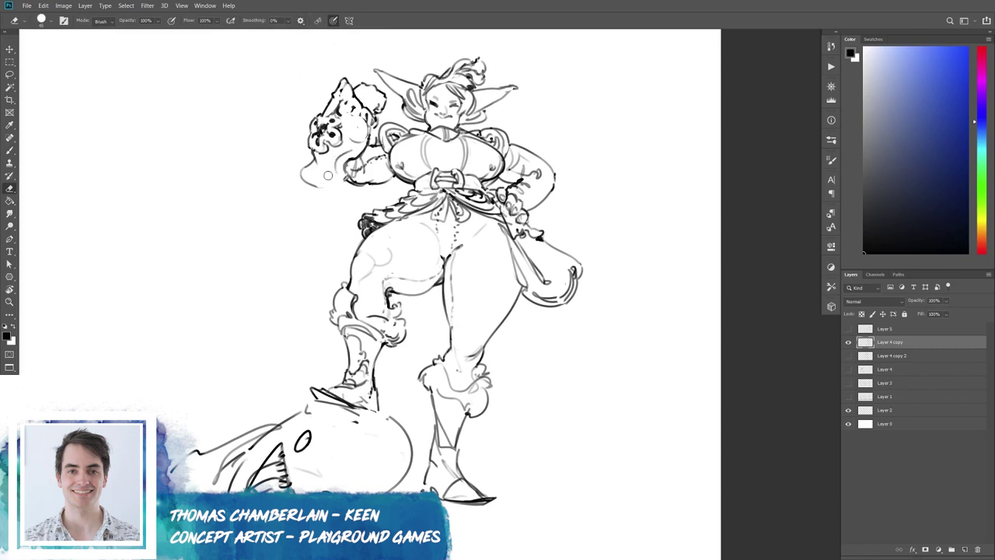
key("b")
mouse_move(301, 176)
left_mouse_down()
mouse_move(325, 161)
mouse_move(336, 166)
mouse_move(331, 186)
mouse_move(345, 179)
mouse_move(313, 159)
left_mouse_up()
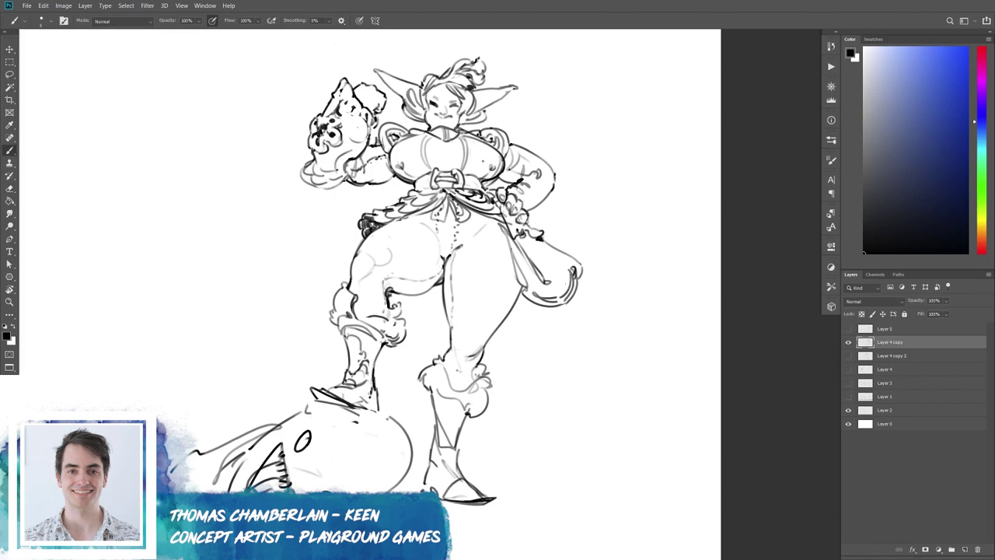
key("e")
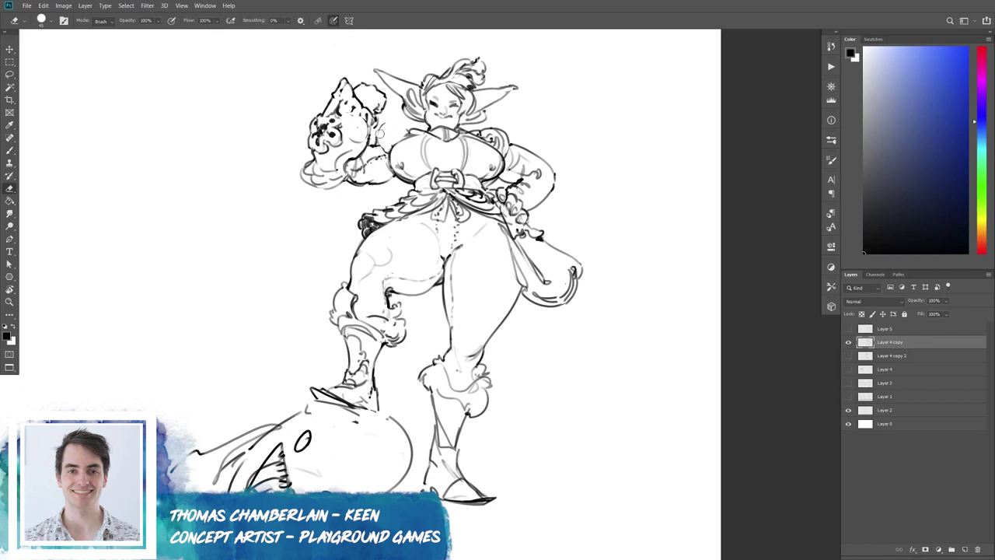
left_click_drag(378, 140, 380, 142)
key("b")
left_click_drag(378, 140, 389, 146)
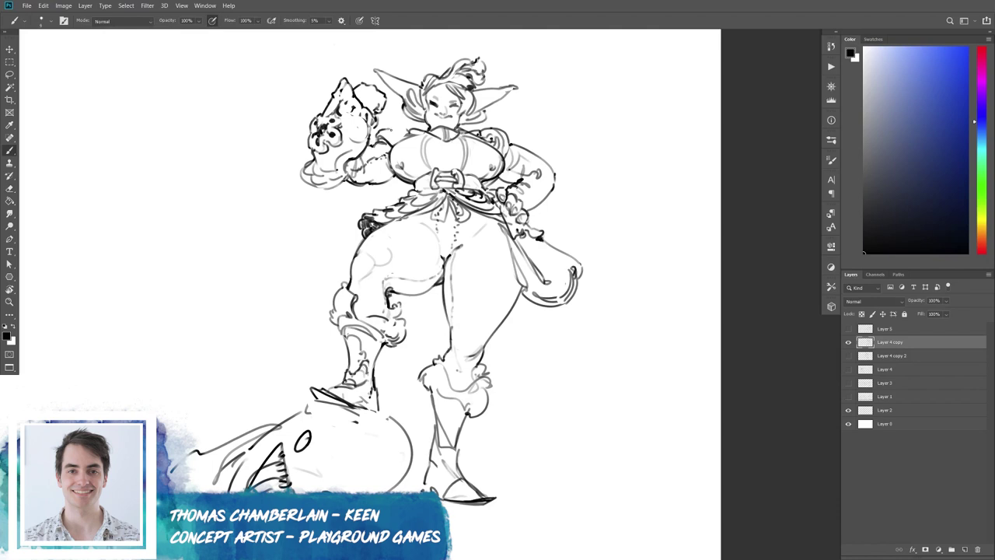
Lighten lines near the neck, add a dark mark on the right chest, clear the chest centre.
key("e")
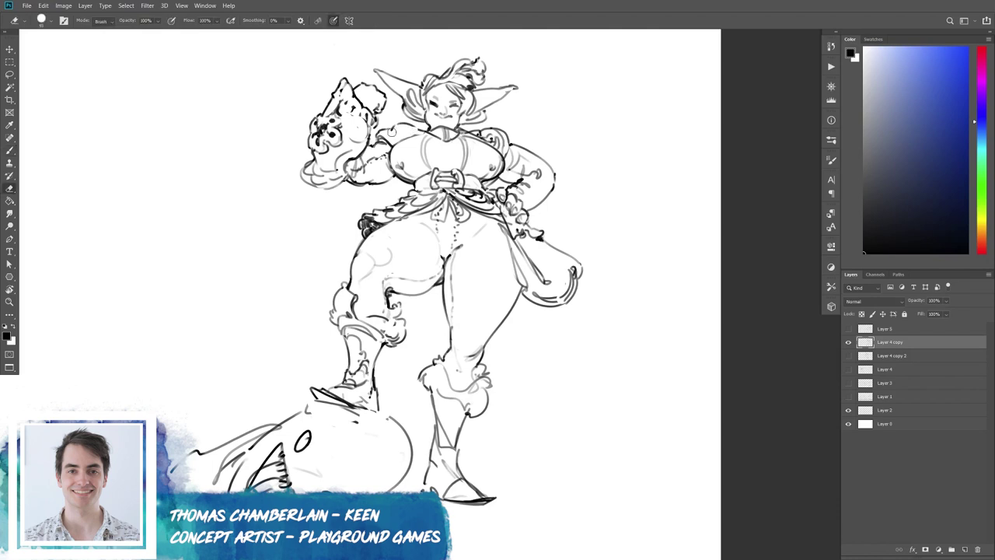
left_click_drag(394, 132, 400, 134)
key("b")
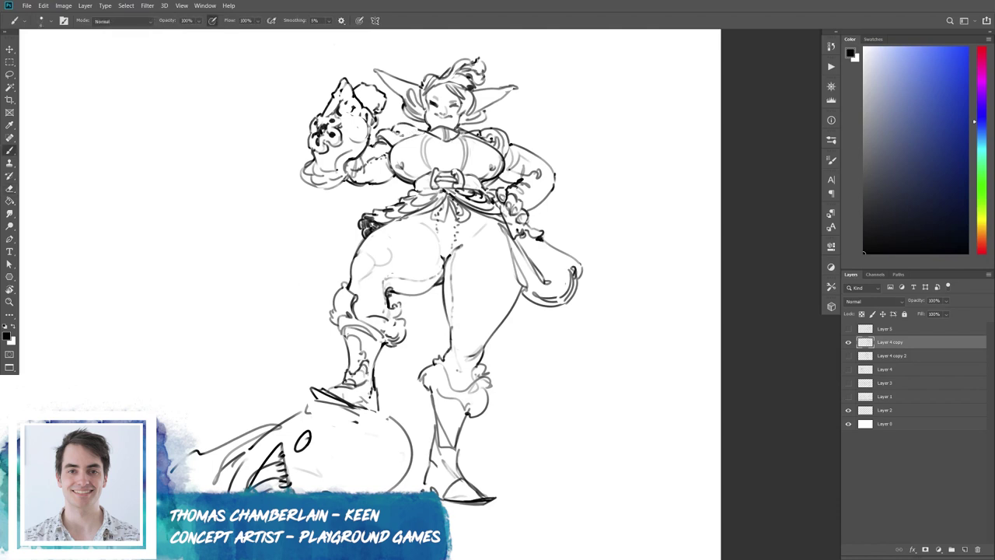
key("e")
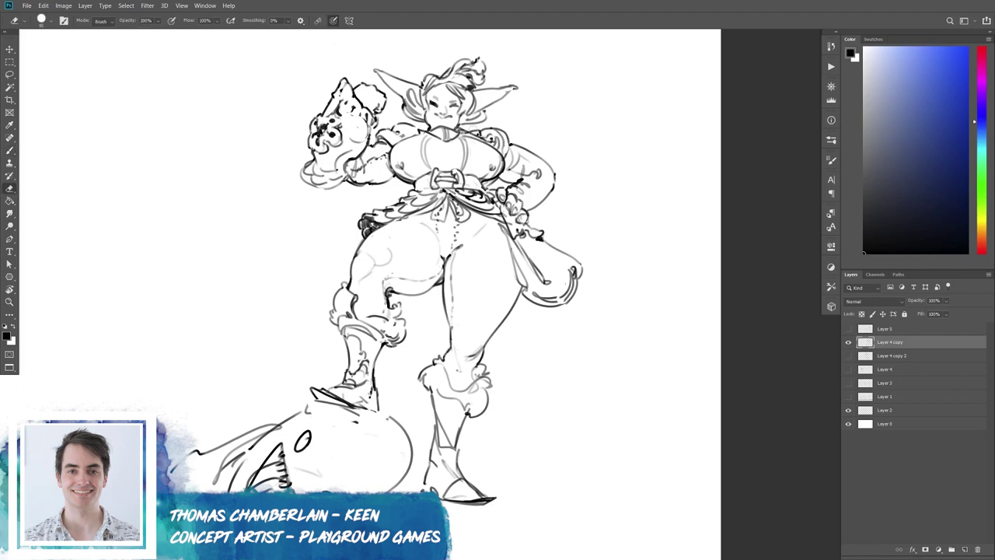
key("b")
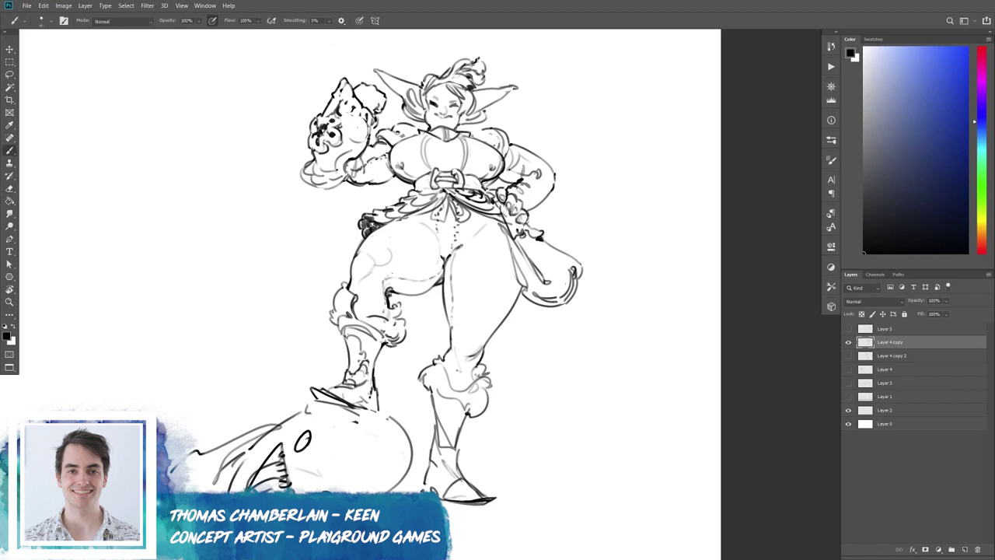
key("e")
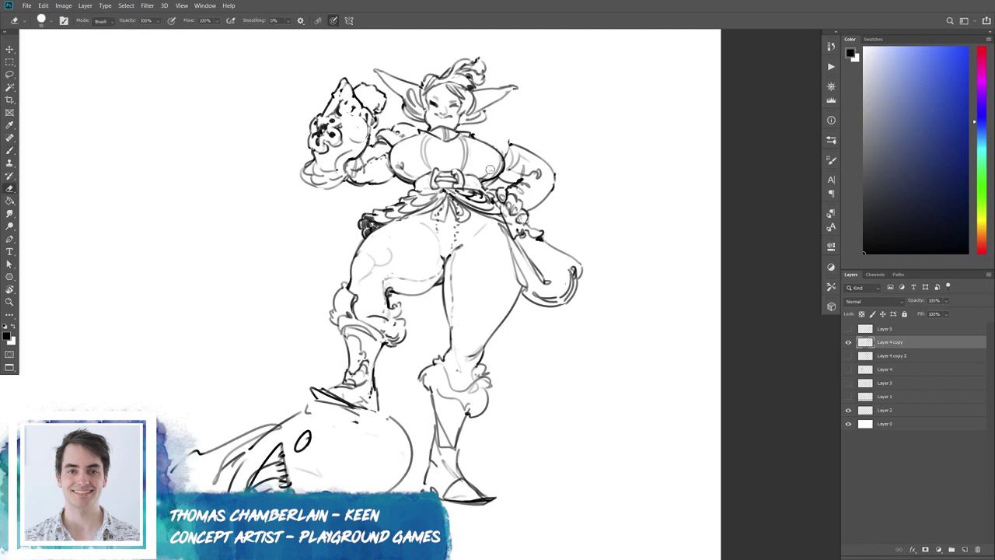
key("b")
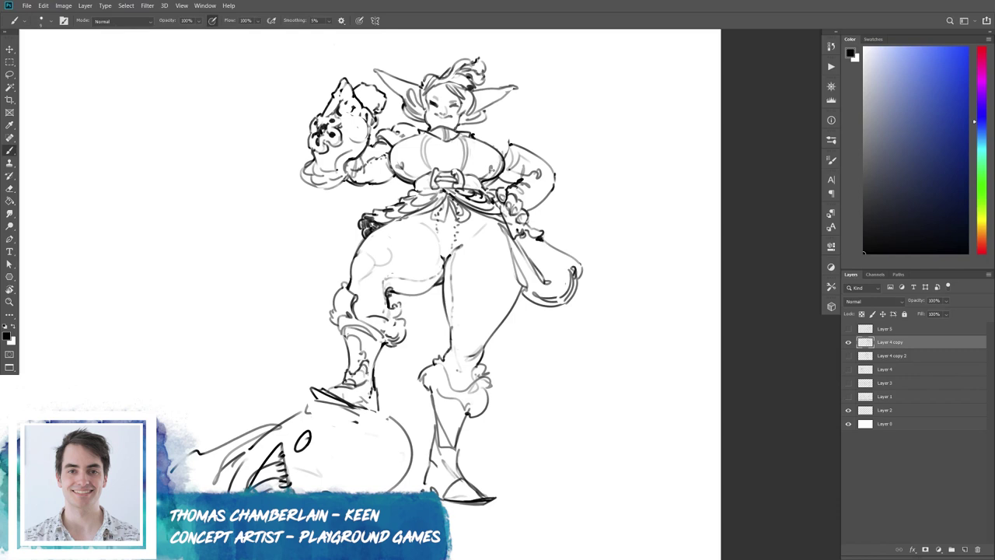
left_click_drag(490, 168, 495, 172)
key("e")
mouse_move(426, 141)
left_mouse_down()
mouse_move(428, 166)
mouse_move(465, 168)
left_mouse_up()
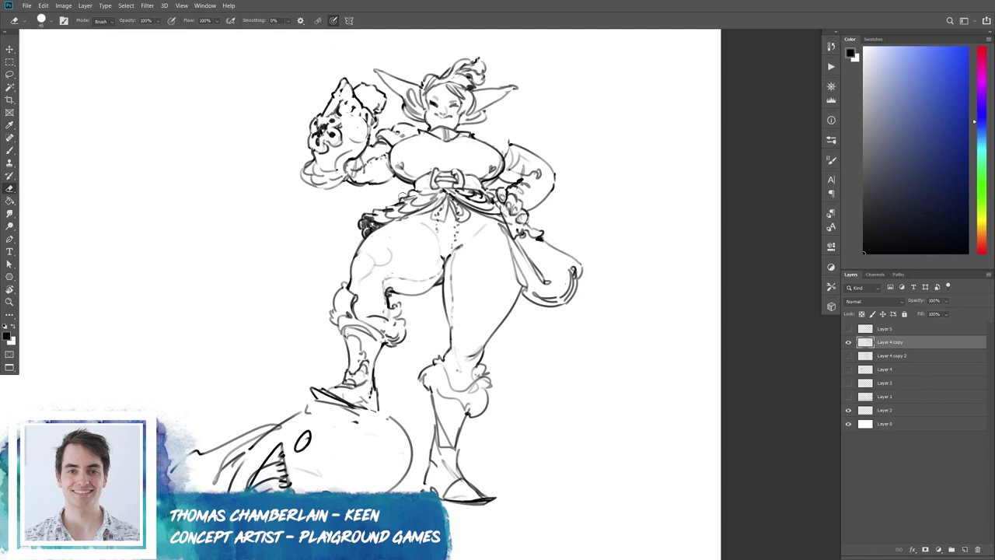
key("b")
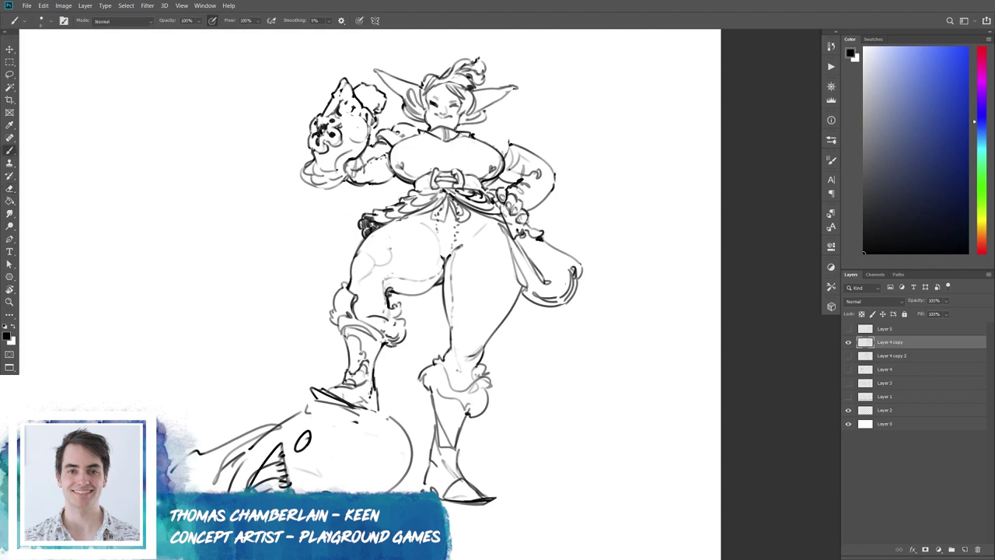
Draw curved contour lines on the right thigh, redoing them once.
left_click_drag(475, 302, 476, 322)
left_click_drag(474, 286, 483, 298)
key("ctrl+z")
left_click_drag(482, 280, 476, 328)
left_click_drag(484, 276, 473, 278)
Ink a short stroke on the belt ribbon and small marks on the chest.
key("e")
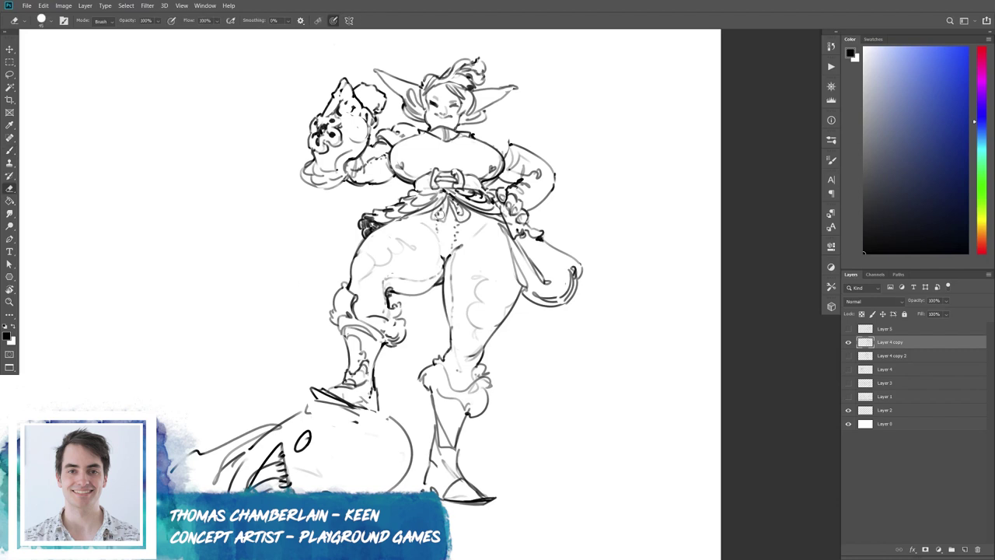
key("b")
key("e")
key("b")
mouse_move(414, 201)
left_mouse_down()
mouse_move(440, 213)
mouse_move(411, 216)
left_mouse_up()
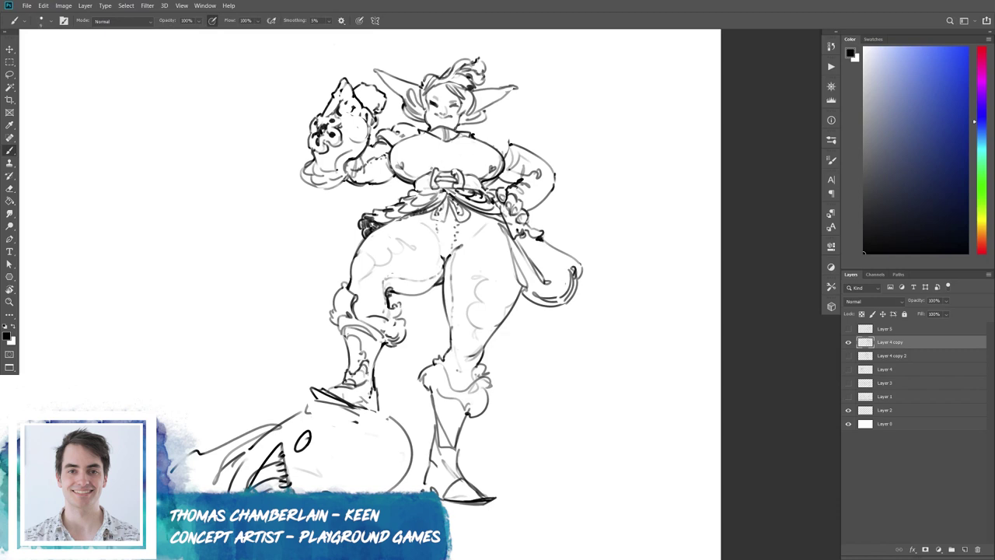
left_click_drag(424, 152, 471, 164)
left_click_drag(394, 154, 420, 146)
Rotate the canvas view and ink the neckline, left collar, left shoulder and right collar.
key("r")
left_click(498, 294)
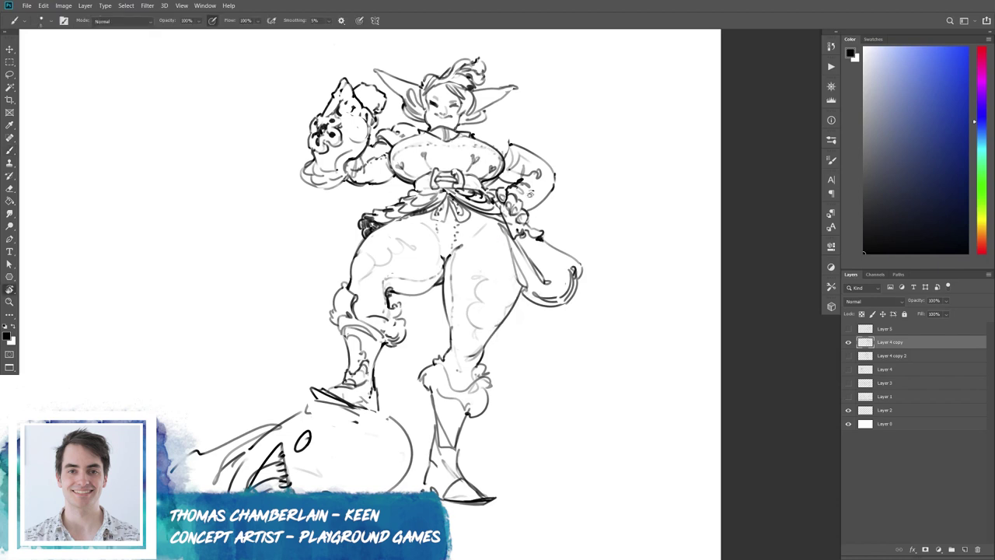
key("b")
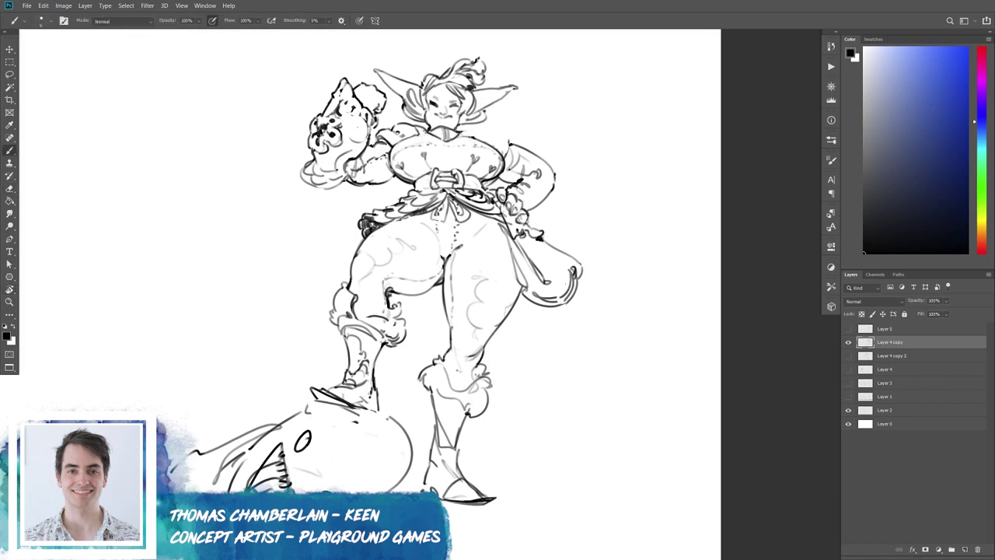
left_click_drag(457, 135, 471, 136)
left_click_drag(403, 134, 411, 130)
left_click_drag(378, 148, 395, 135)
left_click_drag(471, 126, 488, 132)
Undo the right collar stroke and add small ink marks along the left arm.
key("ctrl+z")
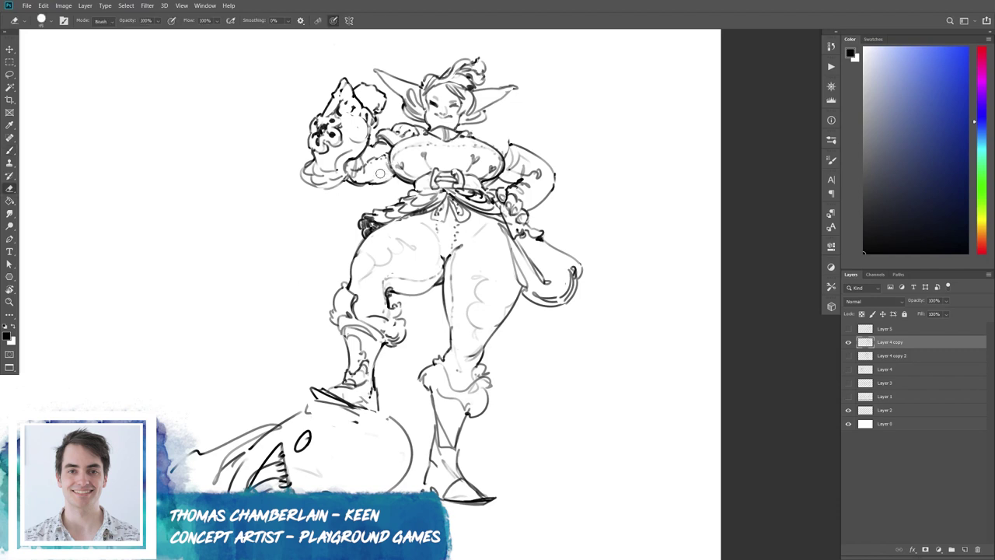
mouse_move(375, 165)
left_mouse_down()
mouse_move(384, 152)
mouse_move(376, 162)
left_mouse_up()
key("e")
key("b")
key("e")
key("b")
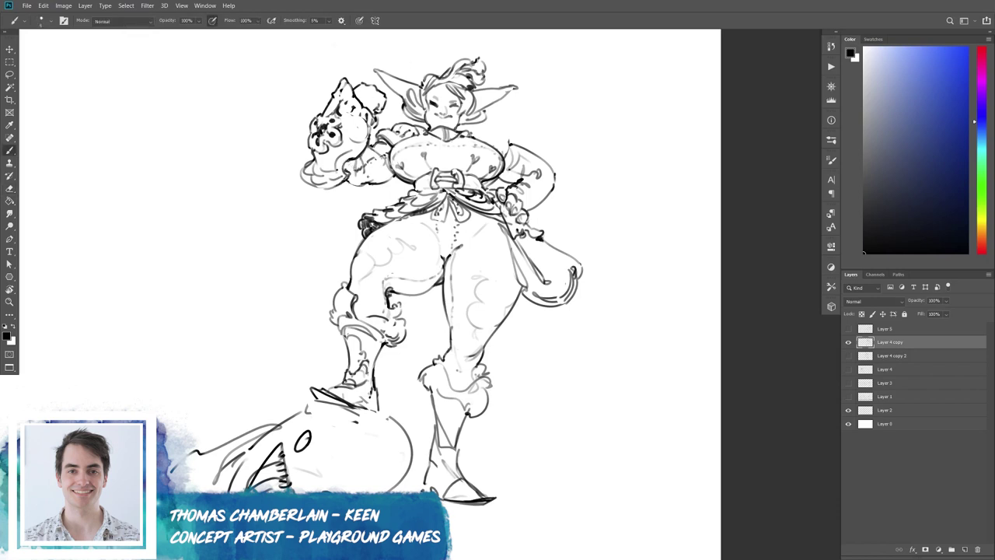
mouse_move(347, 162)
left_mouse_down()
mouse_move(313, 187)
mouse_move(347, 182)
left_mouse_up()
Erase old lines on the lumpy upper-left shape and mark its edge anew.
key("e")
left_click_drag(326, 99, 327, 137)
key("b")
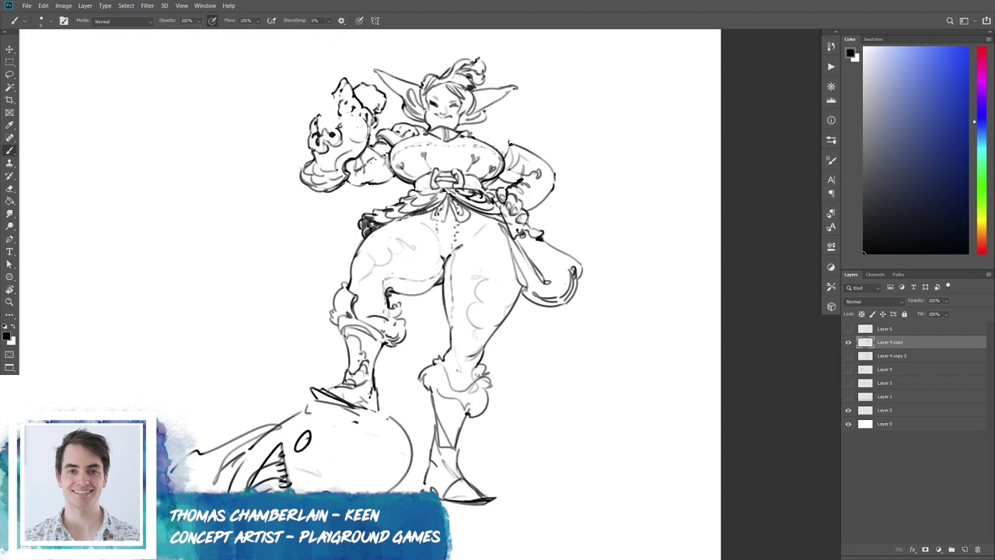
mouse_move(316, 121)
left_mouse_down()
mouse_move(326, 126)
mouse_move(331, 114)
mouse_move(311, 134)
mouse_move(315, 126)
left_mouse_up()
key("e")
key("b")
key("e")
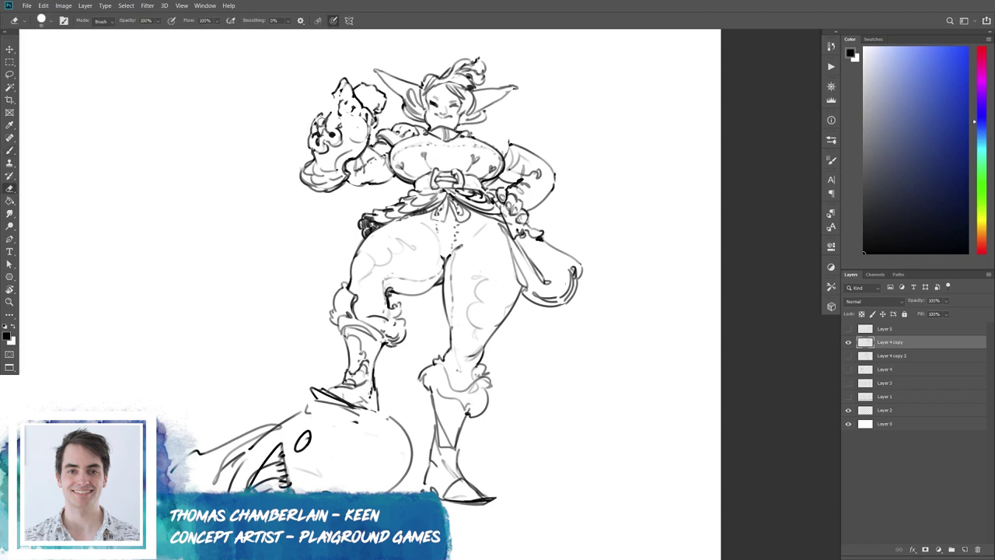
key("b")
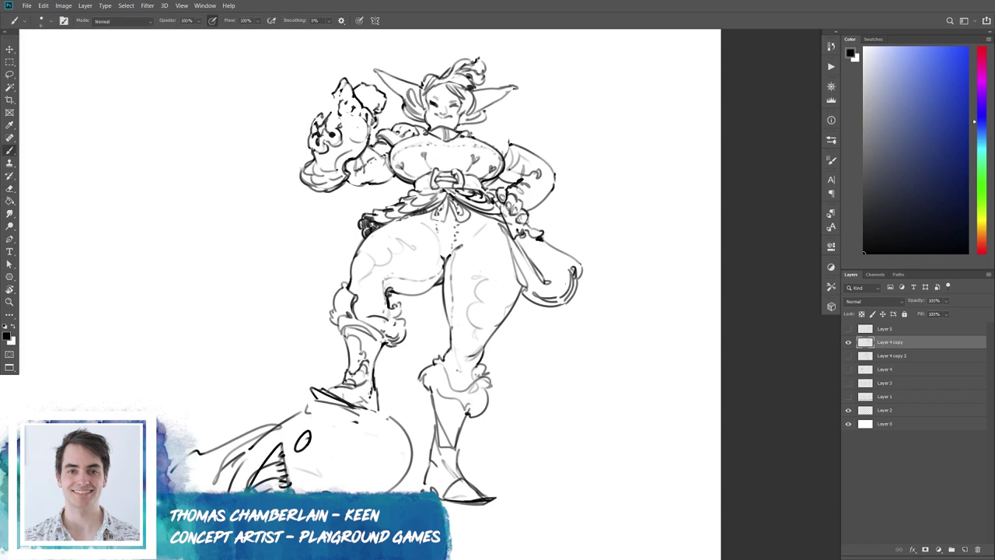
Clean stray marks off the lumpy shape and redraw its top-left and lower-left edges.
key("e")
left_click_drag(337, 127, 339, 135)
key("b")
key("e")
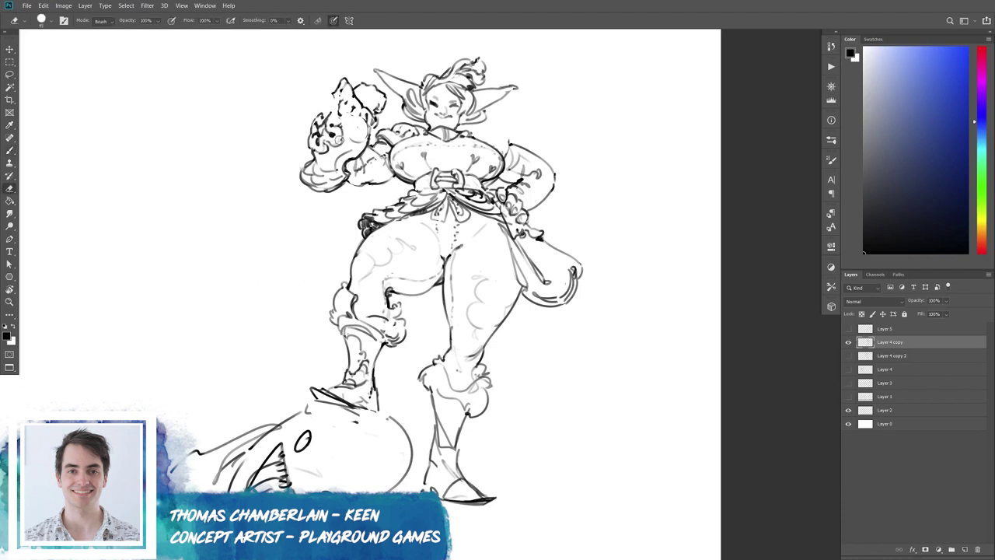
left_click_drag(315, 115, 343, 123)
key("b")
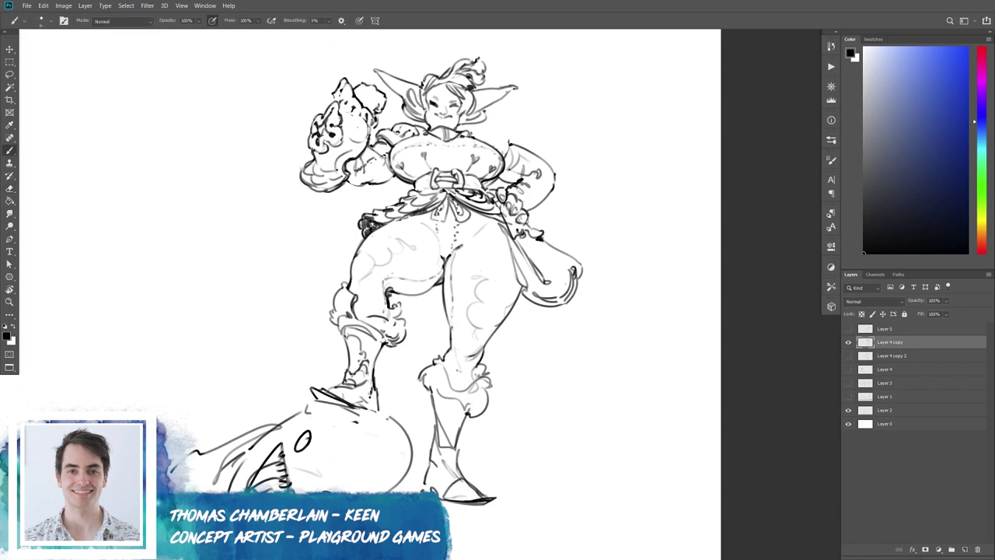
mouse_move(346, 78)
left_mouse_down()
mouse_move(333, 96)
mouse_move(345, 76)
left_mouse_up()
key("e")
left_click_drag(304, 165, 314, 159)
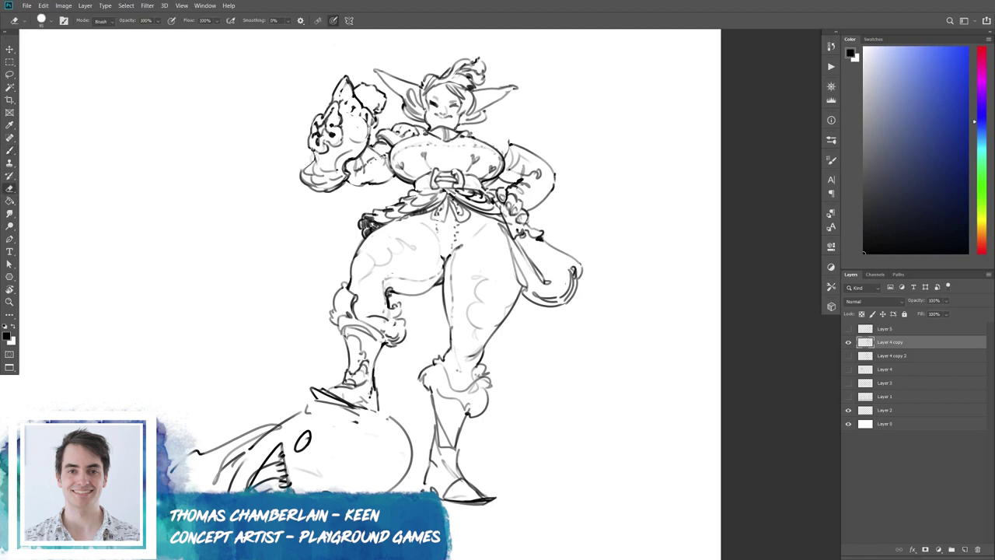
key("b")
left_click_drag(303, 164, 310, 171)
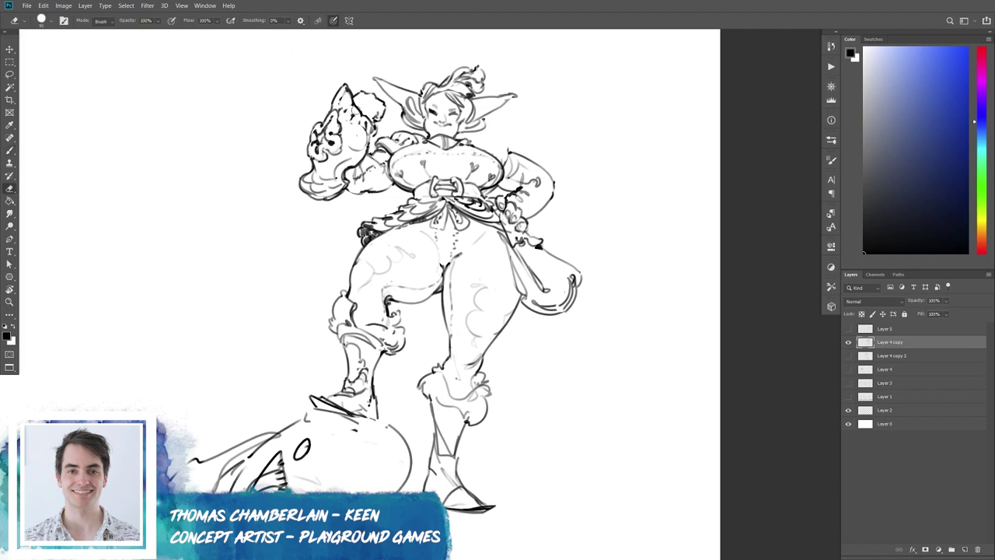
Ink a stroke on the hat and the bottom edges of the left sleeve.
left_click_drag(354, 101, 363, 114)
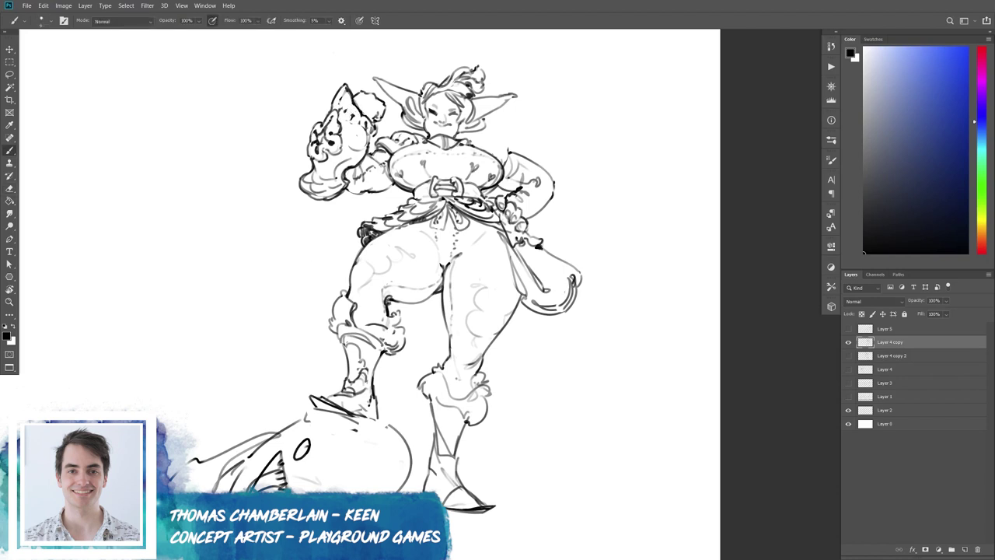
left_click_drag(345, 194, 360, 190)
mouse_move(381, 191)
left_mouse_down()
mouse_move(398, 185)
mouse_move(367, 190)
mouse_move(392, 186)
left_mouse_up()
key("ctrl+z")
key("ctrl+z")
key("ctrl+z")
Lighten the lines beside the sash on the right side.
key("e")
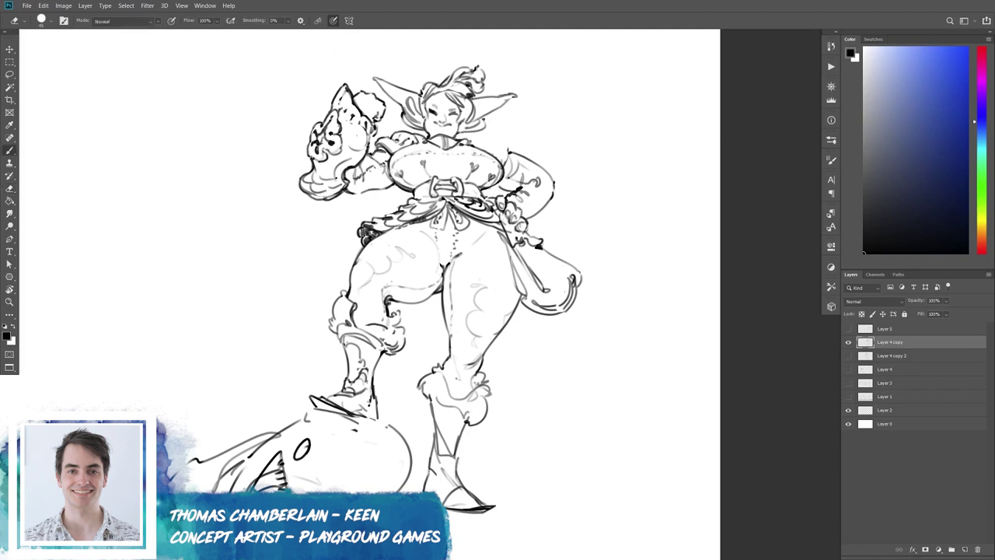
key("b")
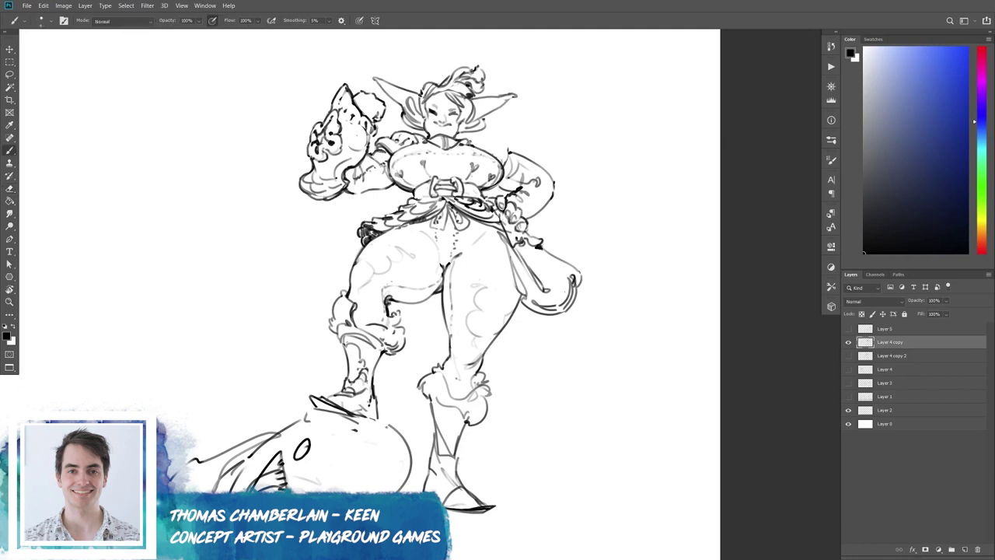
key("e")
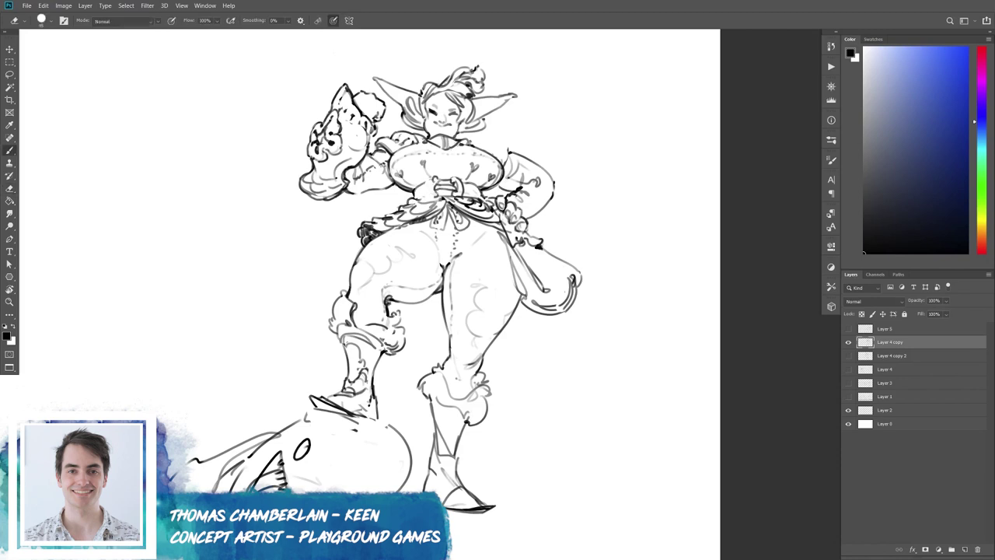
key("b")
key("e")
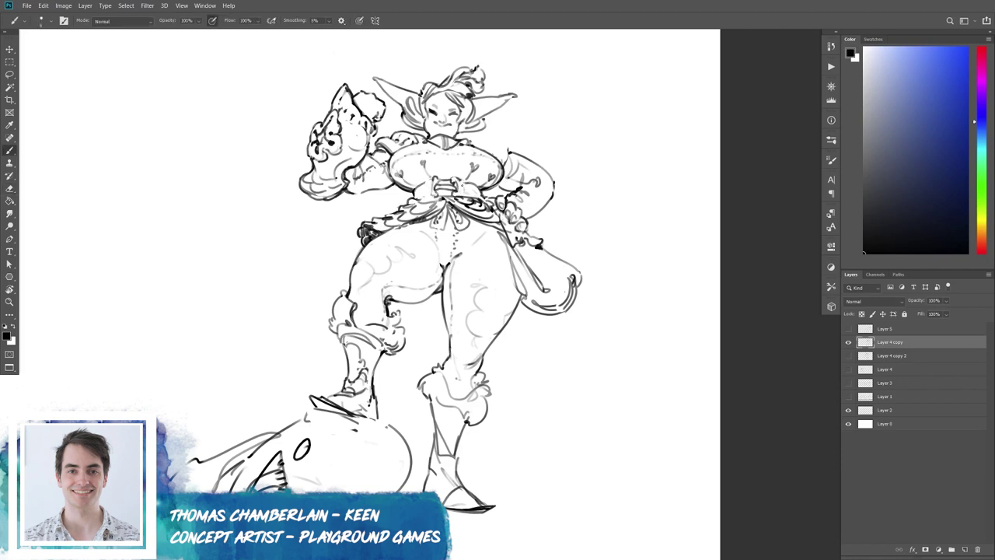
mouse_move(459, 191)
left_mouse_down()
mouse_move(438, 188)
mouse_move(458, 187)
mouse_move(454, 195)
left_mouse_up()
key("b")
key("e")
key("b")
Bring the boots into view and erase and redraw the bottom of the right boot.
left_click_drag(477, 321, 430, 282)
key("e")
mouse_move(381, 430)
left_mouse_down()
mouse_move(373, 461)
mouse_move(381, 444)
mouse_move(376, 460)
mouse_move(389, 466)
mouse_move(377, 462)
mouse_move(401, 465)
mouse_move(397, 411)
mouse_move(413, 401)
mouse_move(391, 428)
mouse_move(412, 400)
mouse_move(412, 442)
mouse_move(403, 447)
left_mouse_up()
key("b")
key("e")
key("b")
key("e")
key("b")
key("e")
key("b")
key("e")
key("b")
key("e")
key("b")
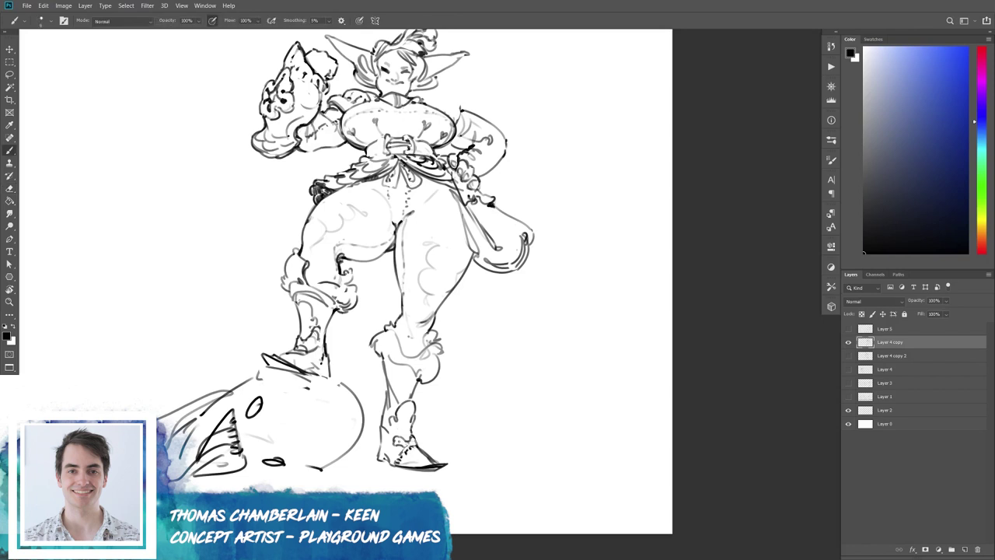
Add small strokes on the boots and left knee, then erase and redraw the left boot.
left_click_drag(391, 427, 398, 431)
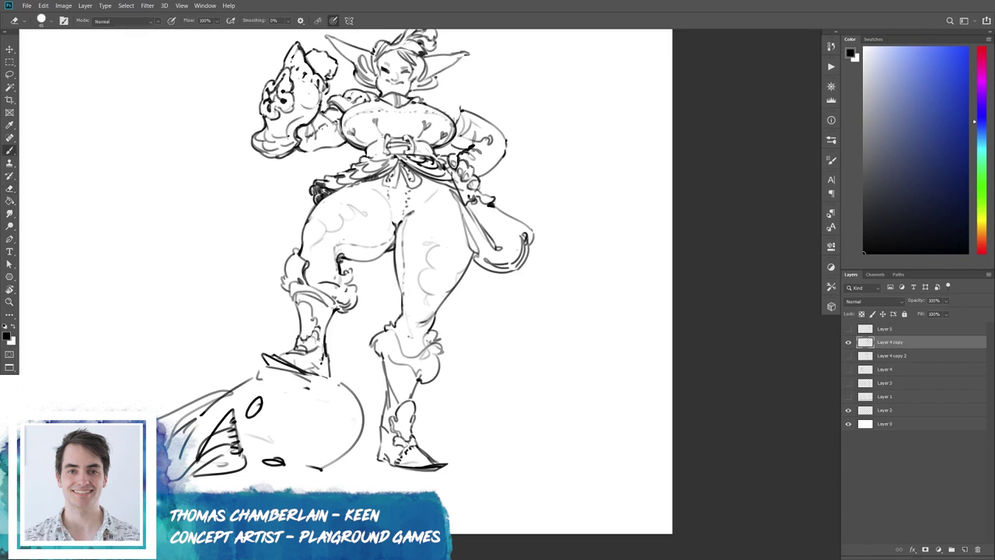
left_click_drag(311, 320, 309, 304)
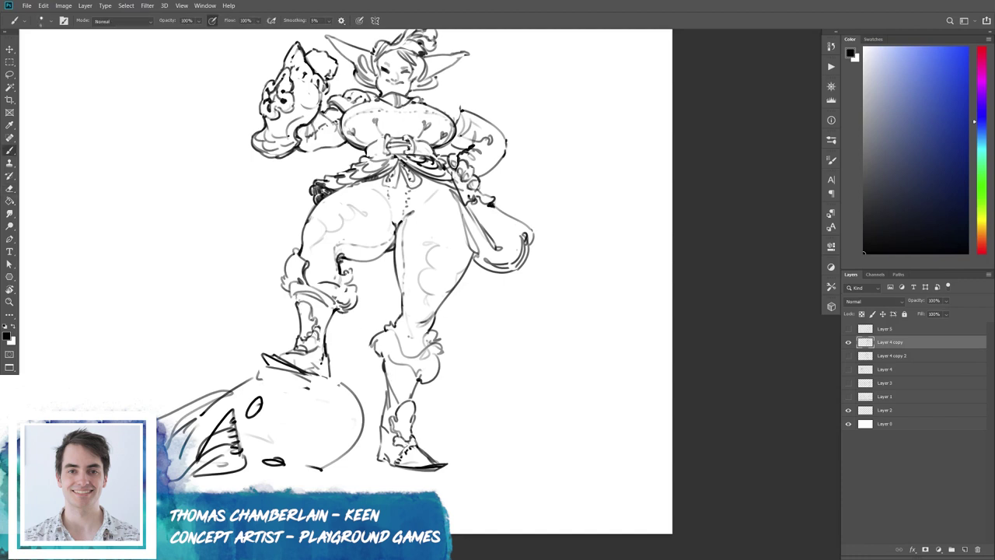
left_click_drag(295, 298, 304, 293)
key("e")
left_click_drag(294, 333, 307, 351)
key("b")
left_click_drag(291, 352, 315, 349)
Erase small marks on the right boot, alternating between eraser and brush.
key("e")
left_click_drag(393, 440, 409, 448)
key("b")
key("e")
key("b")
key("e")
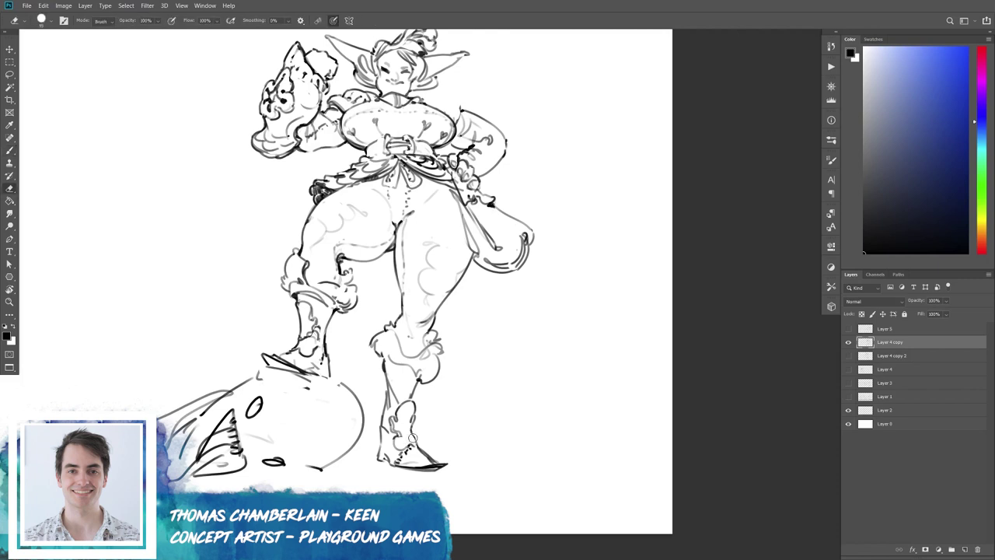
key("b")
key("e")
key("b")
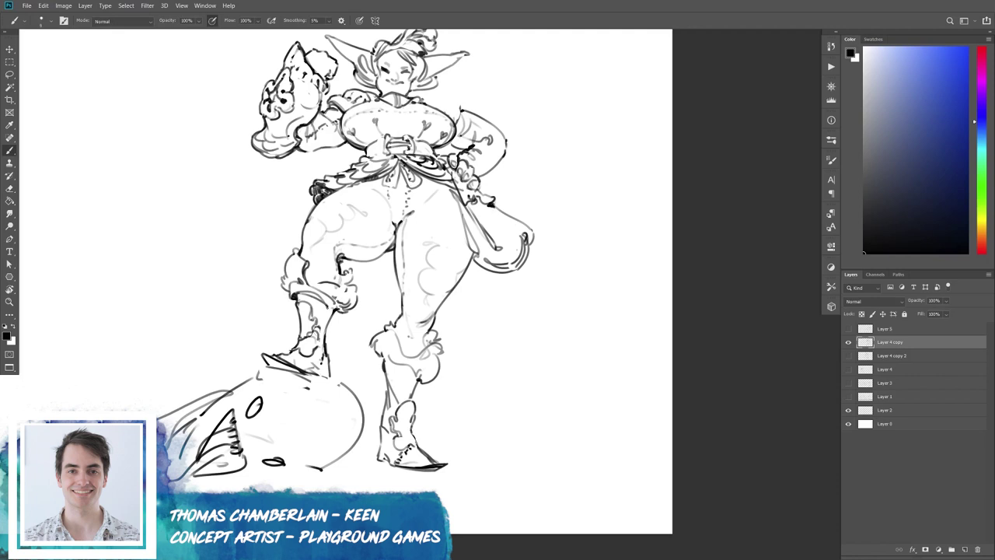
key("e")
key("b")
key("e")
key("b")
key("e")
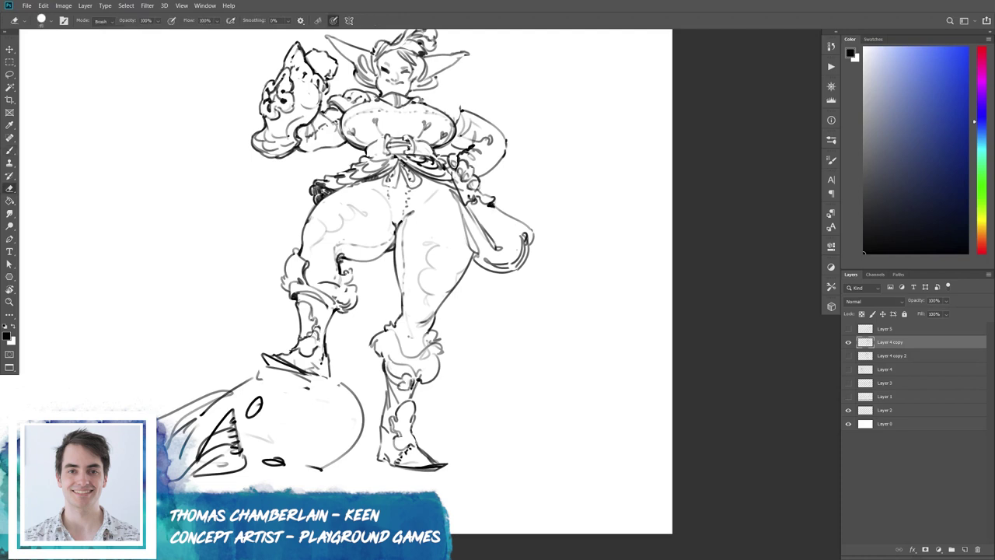
key("b")
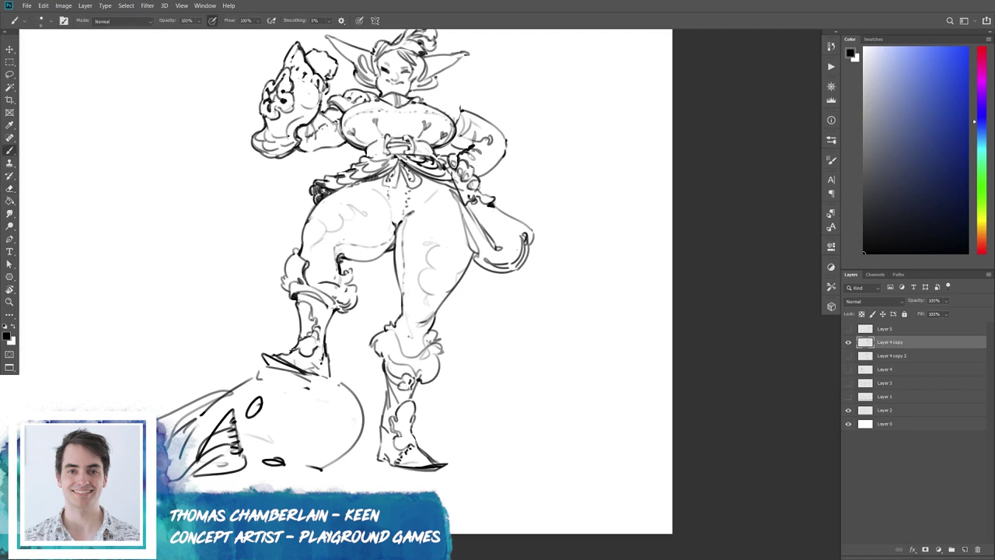
key("e")
key("b")
key("e")
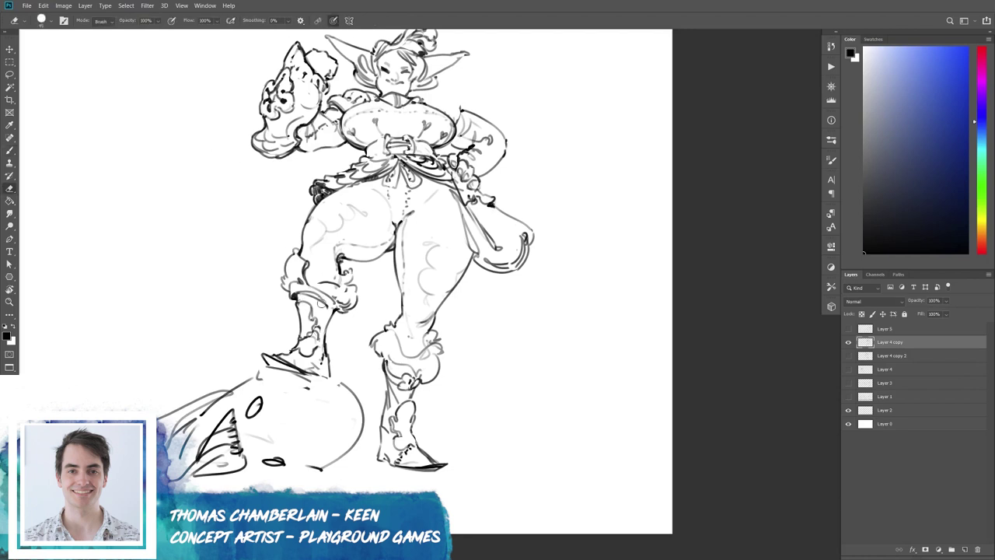
Lasso the left knee area and warp the knee and boot sketch upward.
key("l")
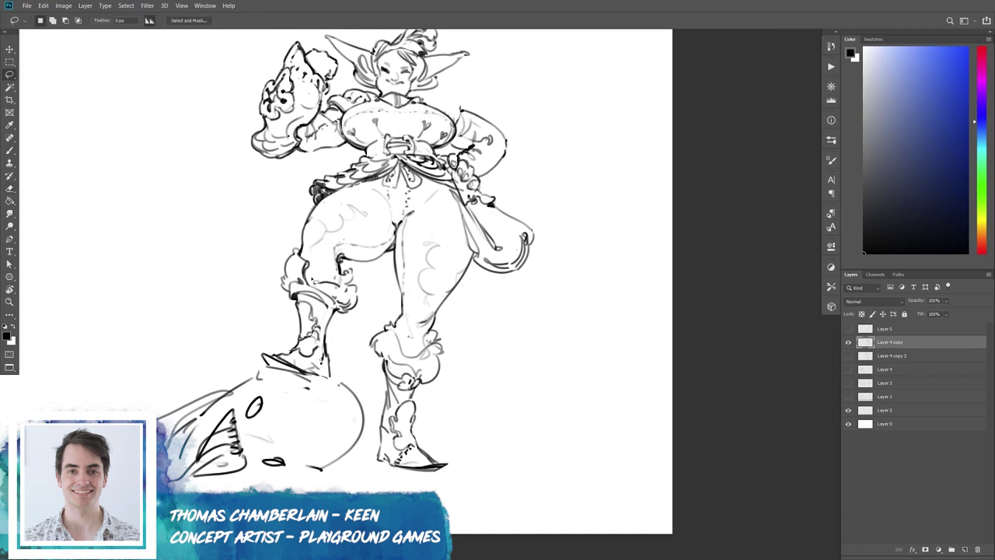
left_click(315, 282)
key("Return")
mouse_move(364, 268)
left_mouse_down()
mouse_move(295, 239)
mouse_move(280, 308)
mouse_move(310, 303)
mouse_move(354, 328)
mouse_move(364, 270)
mouse_move(309, 266)
left_mouse_up()
key("ctrl+t")
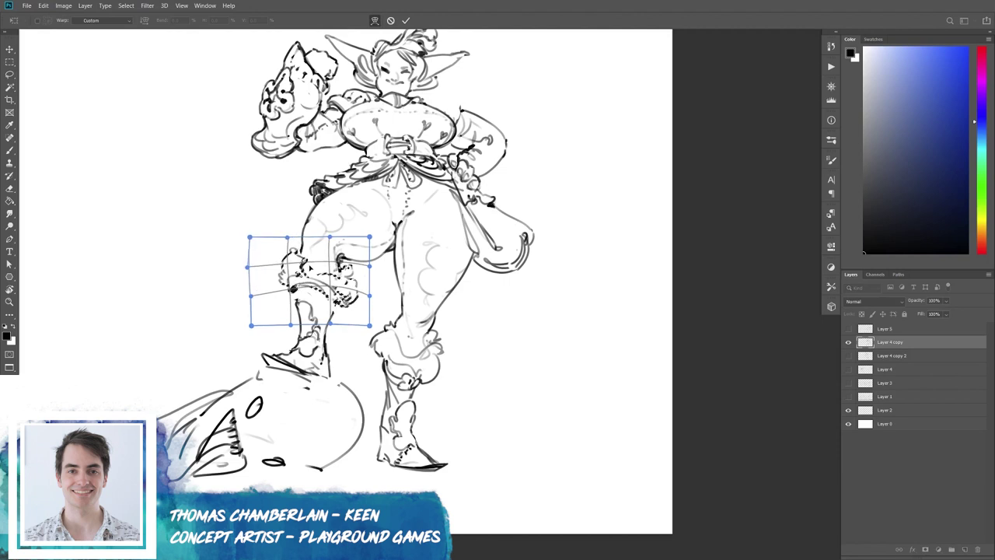
left_click_drag(309, 268, 315, 253)
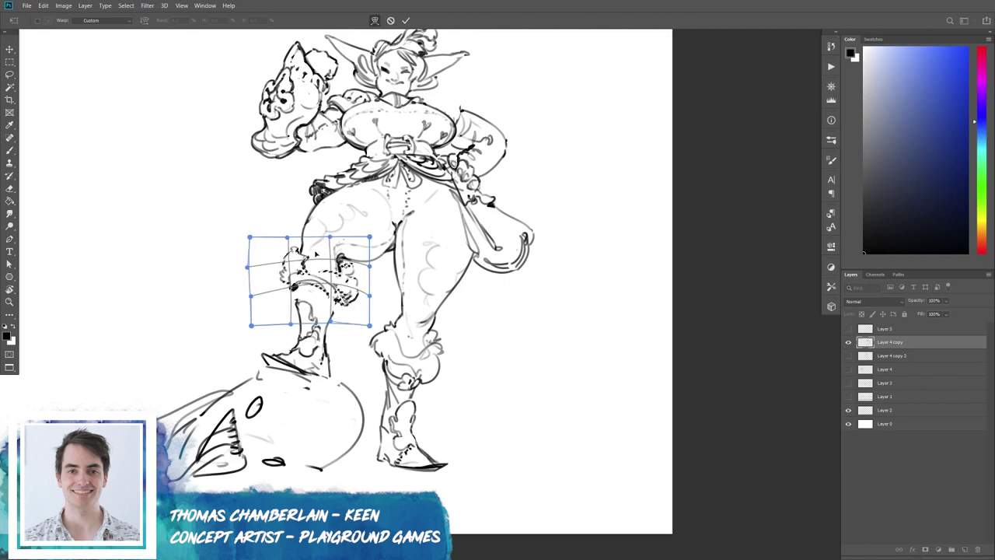
key("Return")
key("ctrl+d")
Ink fresh lines at the raised leg's knee and the standing leg's knee.
key("b")
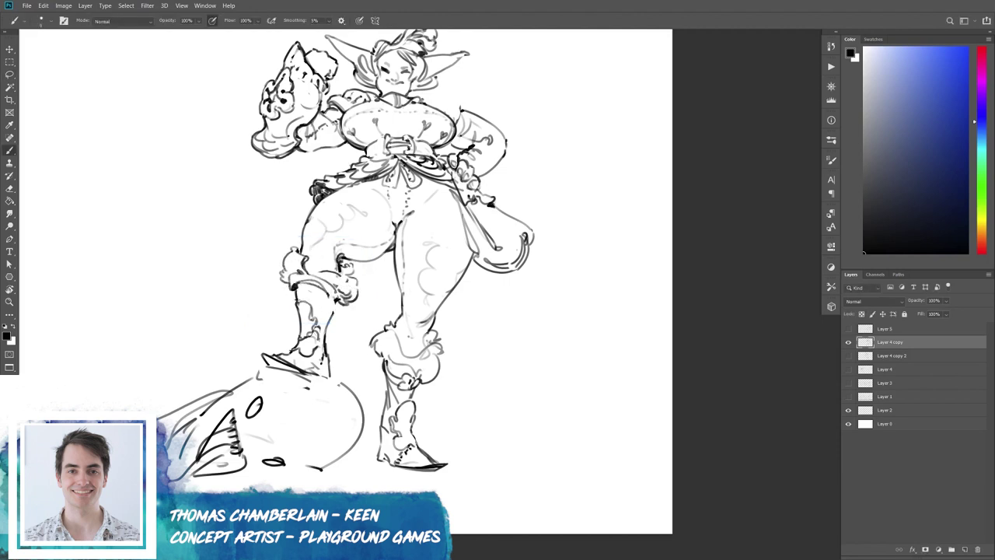
mouse_move(299, 300)
left_mouse_down()
mouse_move(310, 288)
mouse_move(300, 285)
mouse_move(330, 288)
mouse_move(331, 313)
left_mouse_up()
left_click_drag(398, 338, 405, 355)
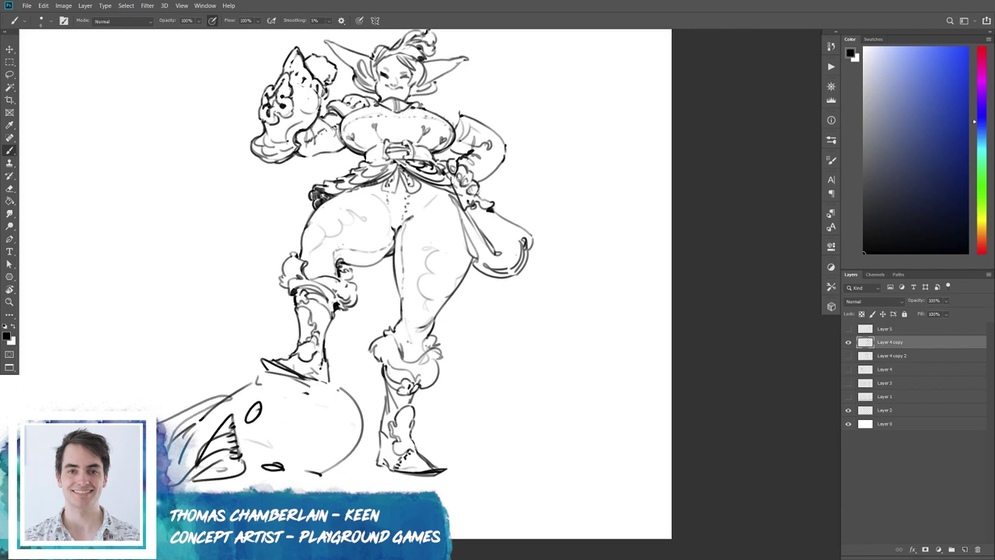
Redraw the right shoulder line with short strokes, undoing the last one.
left_click_drag(395, 315, 390, 337)
left_click_drag(414, 127, 451, 135)
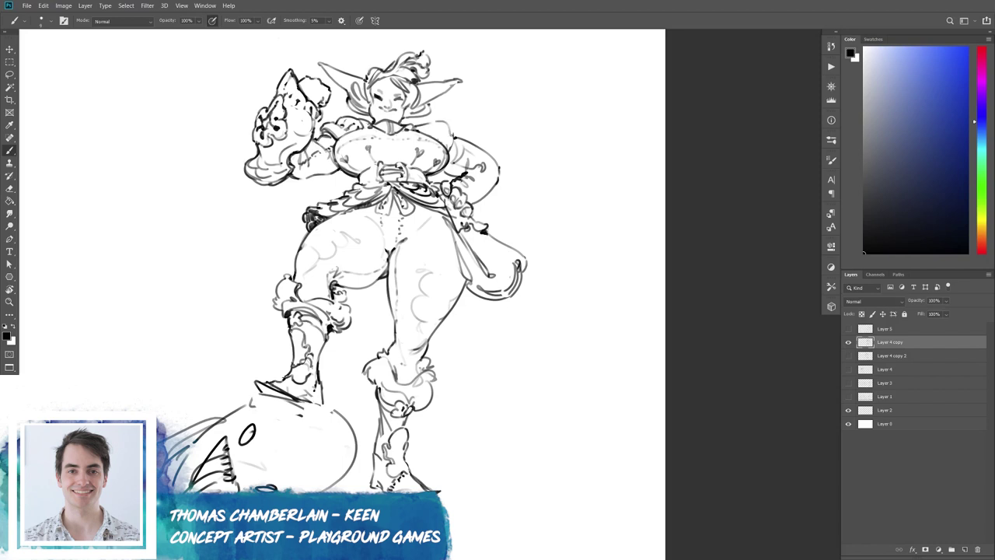
mouse_move(430, 124)
left_mouse_down()
mouse_move(420, 128)
mouse_move(444, 127)
left_mouse_up()
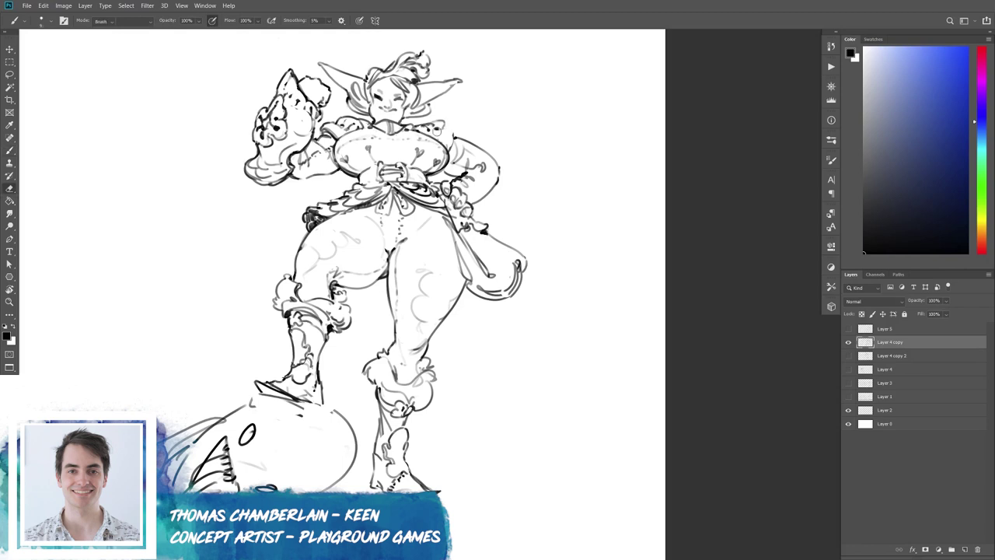
left_click_drag(443, 128, 445, 137)
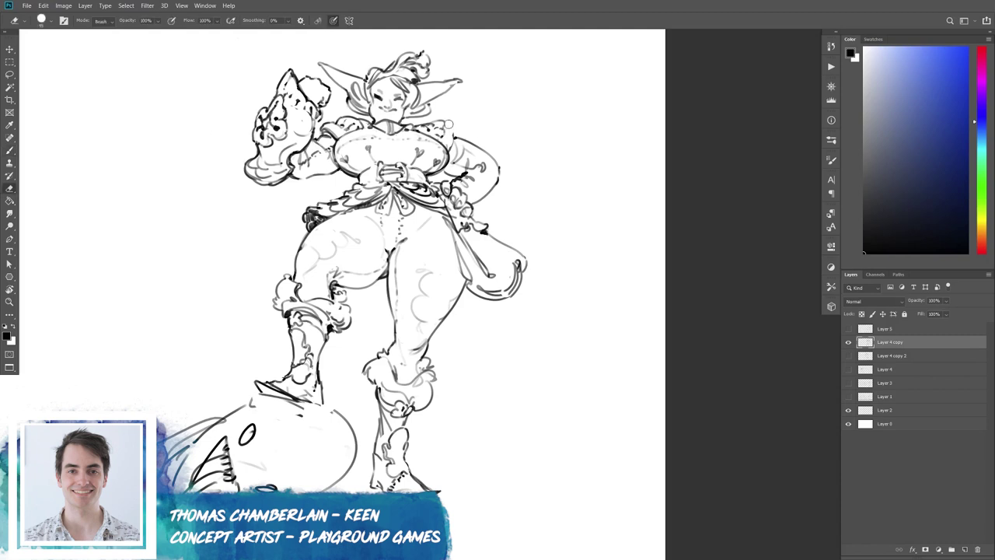
left_click_drag(441, 118, 448, 148)
key("ctrl+z")
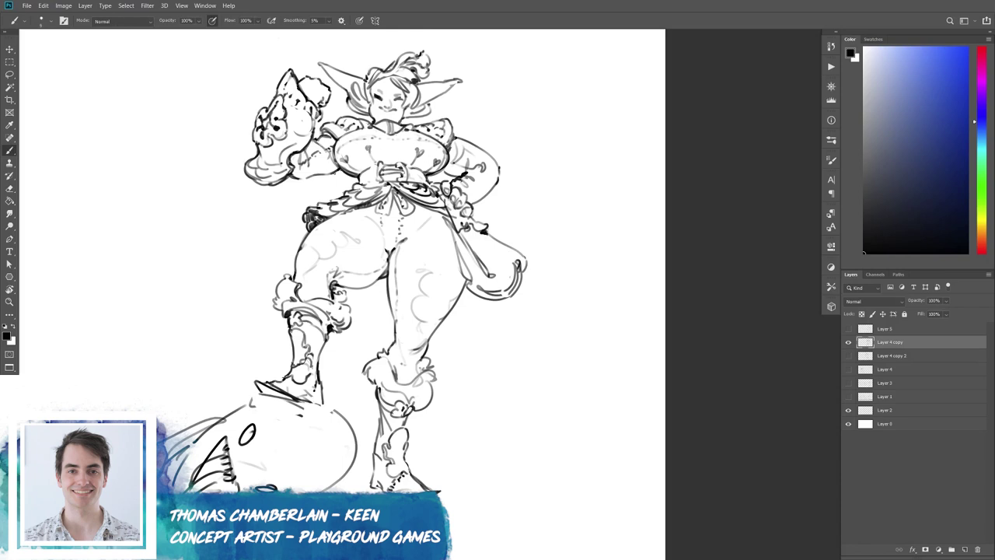
Clean up the left fist: erase stray lines below and above, add dark marks.
key("e")
mouse_move(334, 176)
left_mouse_down()
mouse_move(274, 185)
mouse_move(247, 174)
mouse_move(278, 183)
mouse_move(291, 168)
left_mouse_up()
key("b")
key("ctrl+z")
key("e")
key("b")
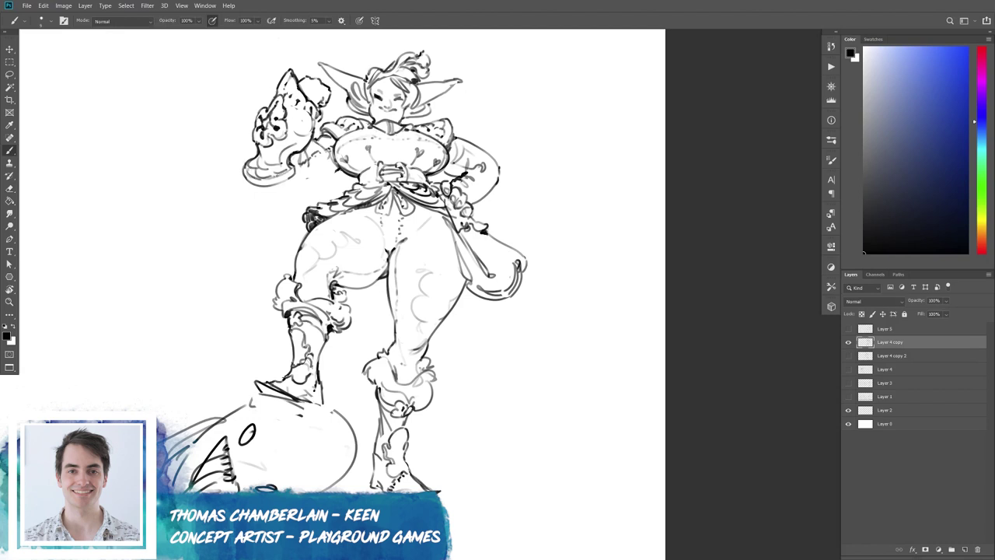
left_click_drag(265, 161, 277, 158)
mouse_move(291, 128)
left_mouse_down()
mouse_move(311, 115)
mouse_move(310, 128)
left_mouse_up()
key("e")
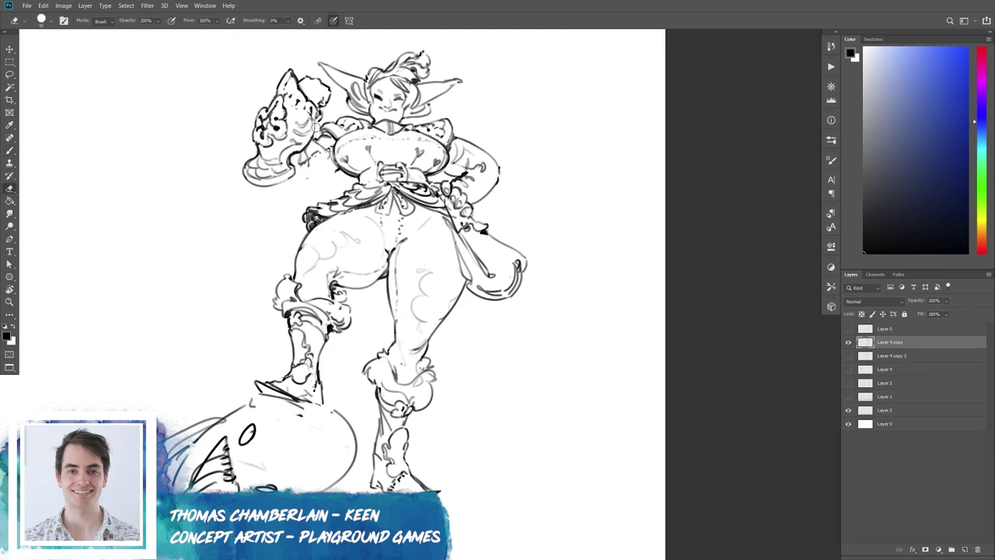
key("b")
key("e")
left_click_drag(319, 109, 323, 123)
key("b")
key("e")
left_click_drag(293, 77, 302, 96)
key("b")
Erase the stray strokes around the bag strap at her hip.
left_click_drag(389, 272, 384, 274)
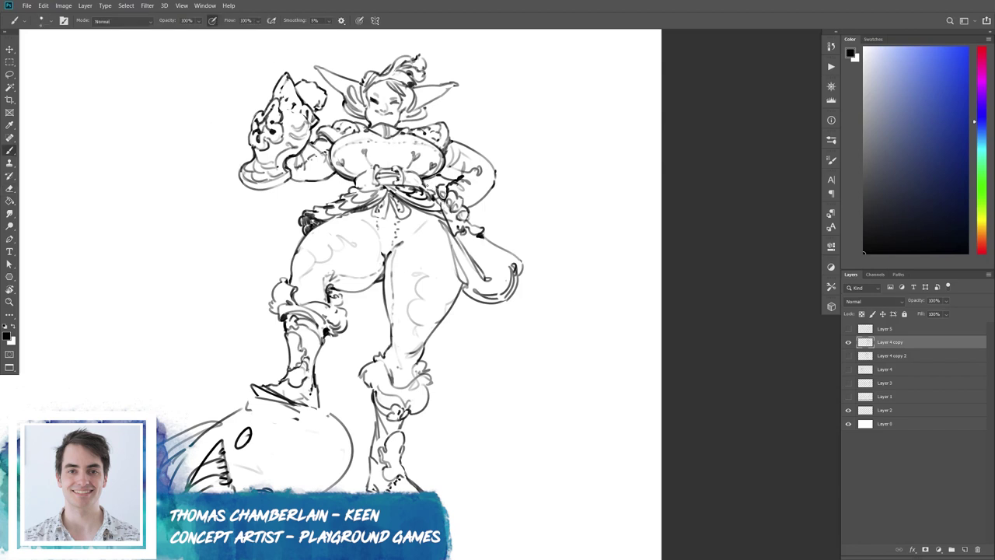
key("e")
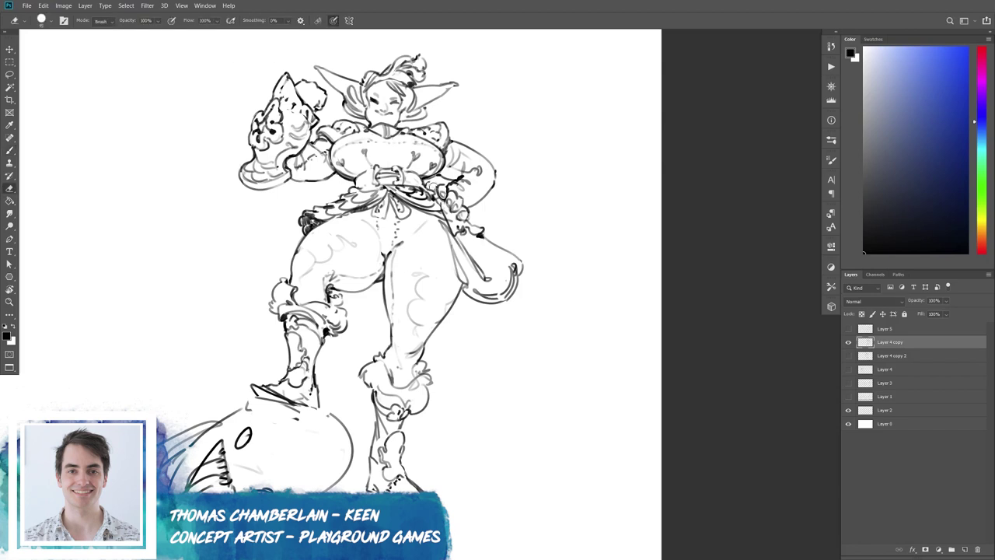
key("b")
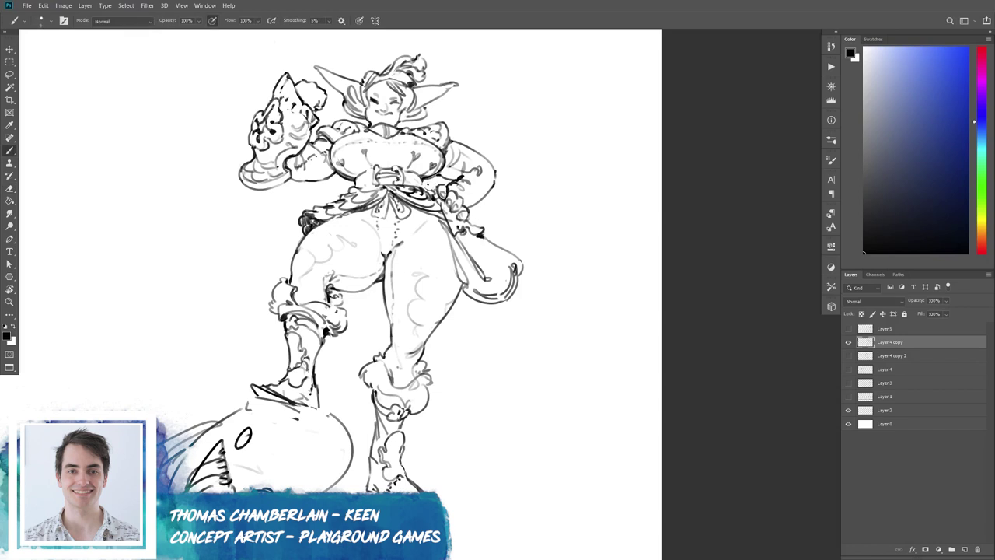
key("e")
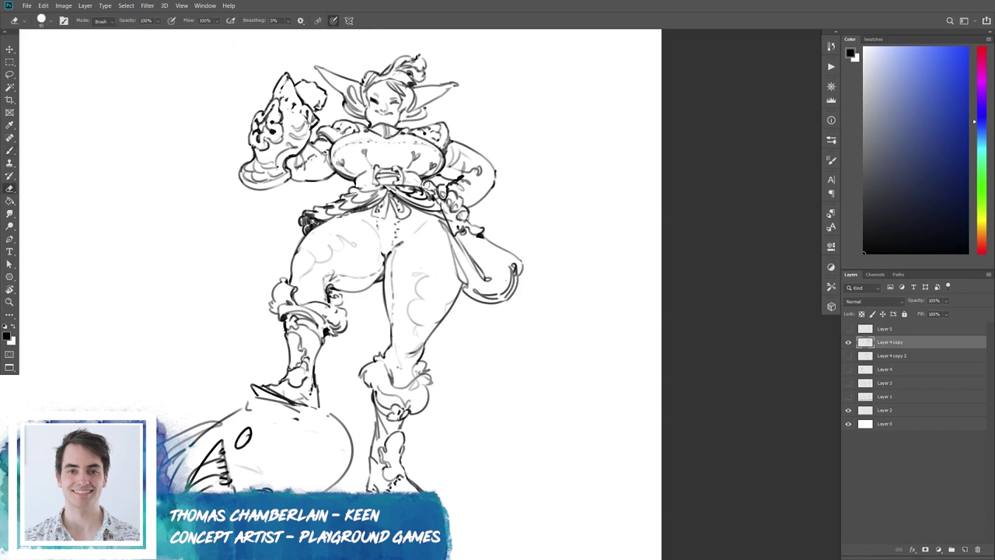
key("b")
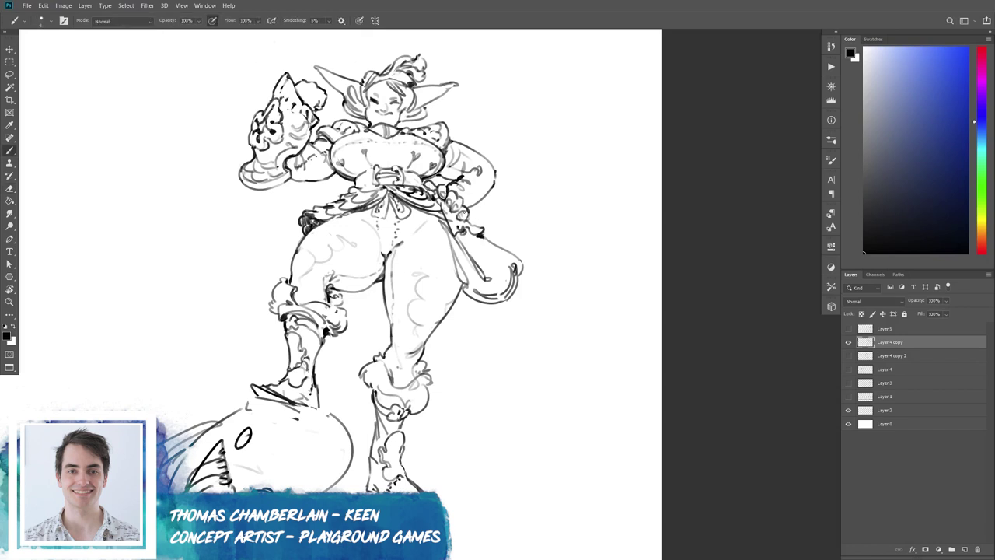
key("e")
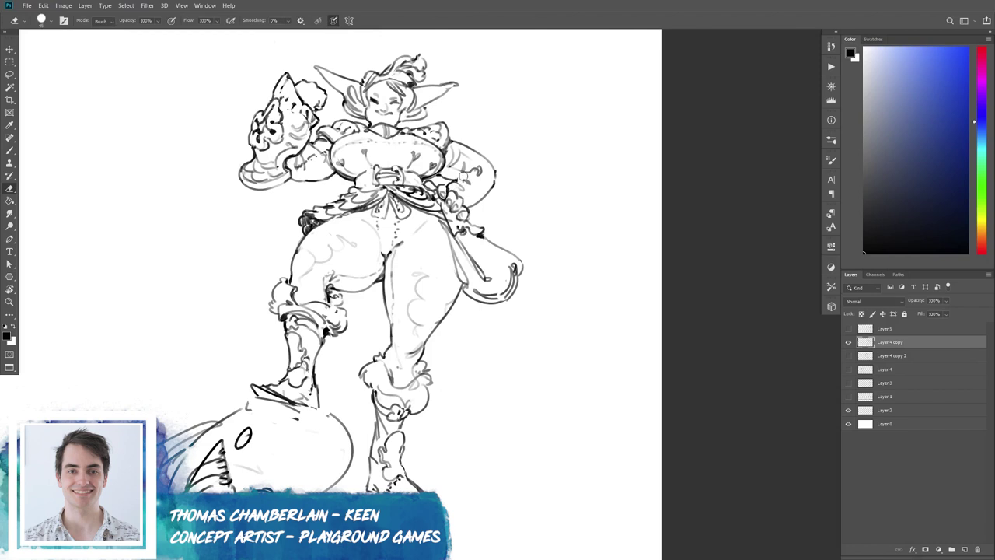
key("b")
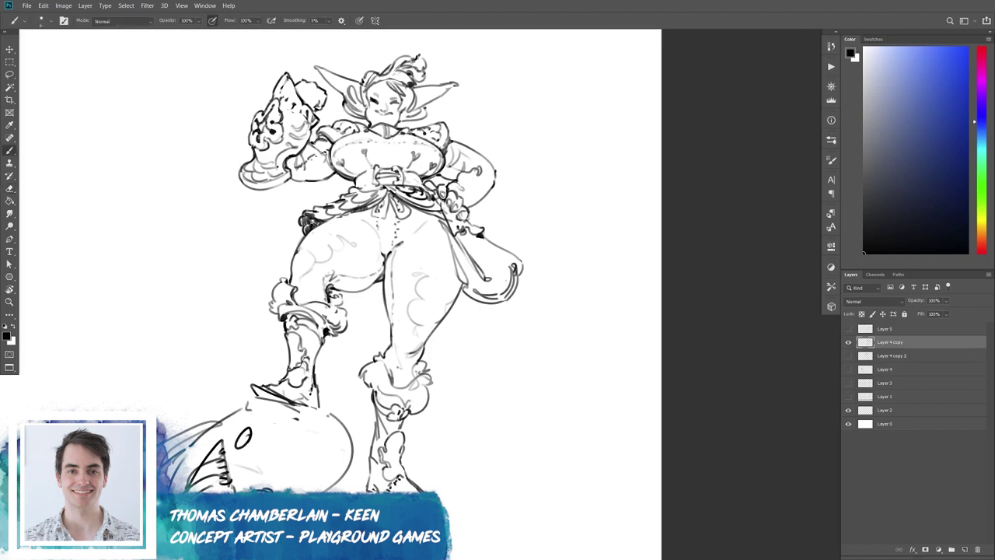
key("e")
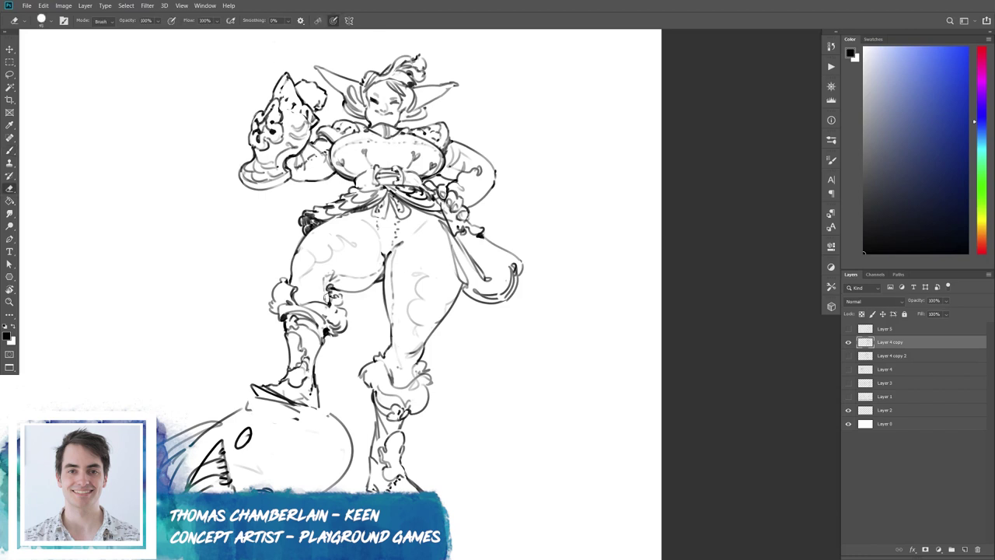
key("b")
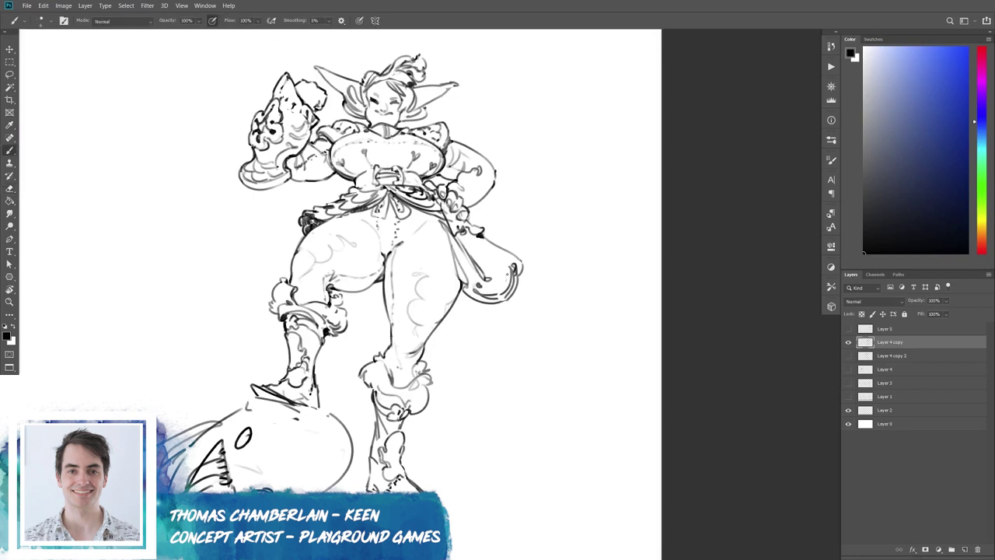
key("e")
mouse_move(475, 237)
left_mouse_down()
mouse_move(441, 220)
mouse_move(451, 235)
mouse_move(432, 246)
mouse_move(441, 216)
mouse_move(471, 244)
mouse_move(504, 250)
left_mouse_up()
key("b")
key("e")
key("b")
Sketch the top edge of the bag hanging from the strap.
left_click_drag(456, 230, 504, 249)
mouse_move(457, 224)
left_mouse_down()
mouse_move(507, 249)
mouse_move(506, 239)
left_mouse_up()
key("ctrl+z")
key("e")
key("b")
key("e")
key("b")
key("e")
key("b")
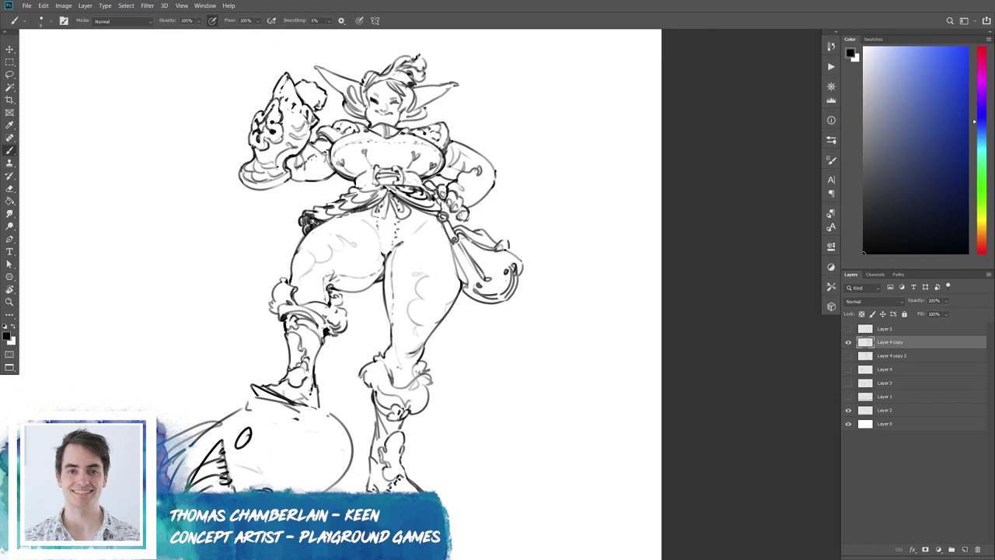
Outline the satchel's lower right side and add a small loop at the strap end.
key("e")
mouse_move(507, 241)
left_mouse_down()
mouse_move(522, 272)
mouse_move(505, 308)
mouse_move(477, 293)
mouse_move(490, 296)
mouse_move(472, 260)
mouse_move(505, 272)
left_mouse_up()
key("b")
key("e")
key("b")
mouse_move(464, 238)
left_mouse_down()
mouse_move(499, 267)
mouse_move(509, 297)
left_mouse_up()
key("ctrl+z")
key("ctrl+z")
key("e")
mouse_move(509, 247)
left_mouse_down()
mouse_move(471, 227)
mouse_move(504, 282)
mouse_move(475, 297)
mouse_move(503, 299)
left_mouse_up()
key("b")
key("b")
mouse_move(458, 232)
left_mouse_down()
mouse_move(468, 254)
mouse_move(473, 225)
mouse_move(507, 290)
mouse_move(464, 302)
left_mouse_up()
key("ctrl+z")
key("ctrl+z")
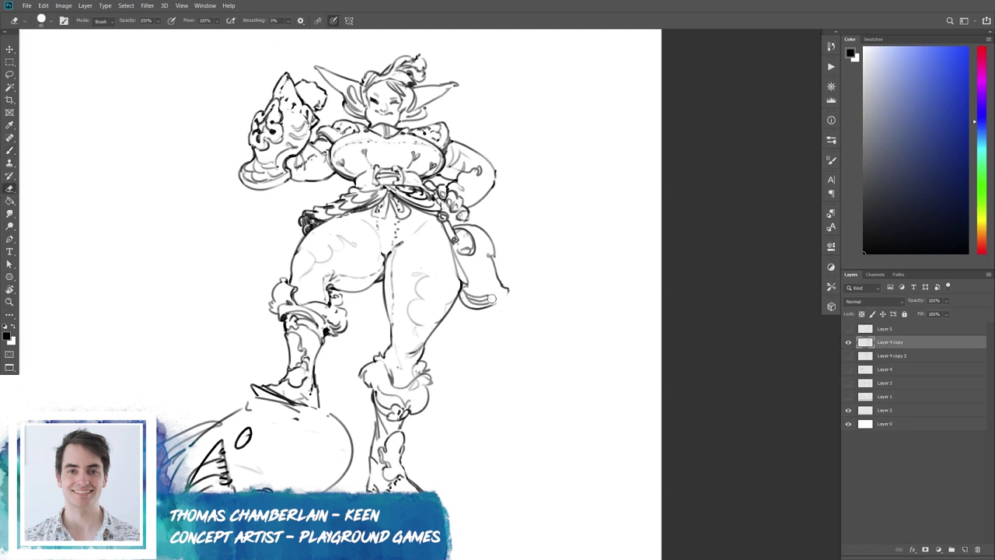
Darken the curve under the strap charm and the lines along the bag, removing a stray mark.
left_click_drag(506, 298, 493, 305)
mouse_move(490, 258)
left_mouse_down()
mouse_move(476, 290)
mouse_move(491, 292)
left_mouse_up()
key("e")
key("b")
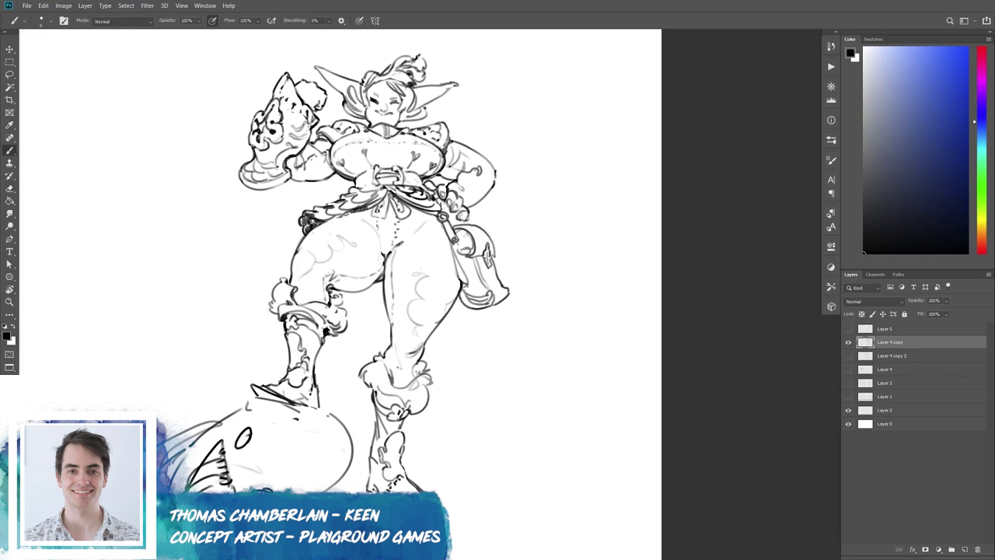
key("e")
key("b")
key("e")
left_click_drag(504, 287, 510, 297)
key("b")
key("e")
key("b")
Redraw the strap lines and the short line at the right hip.
left_click_drag(456, 245, 474, 254)
key("e")
key("b")
key("e")
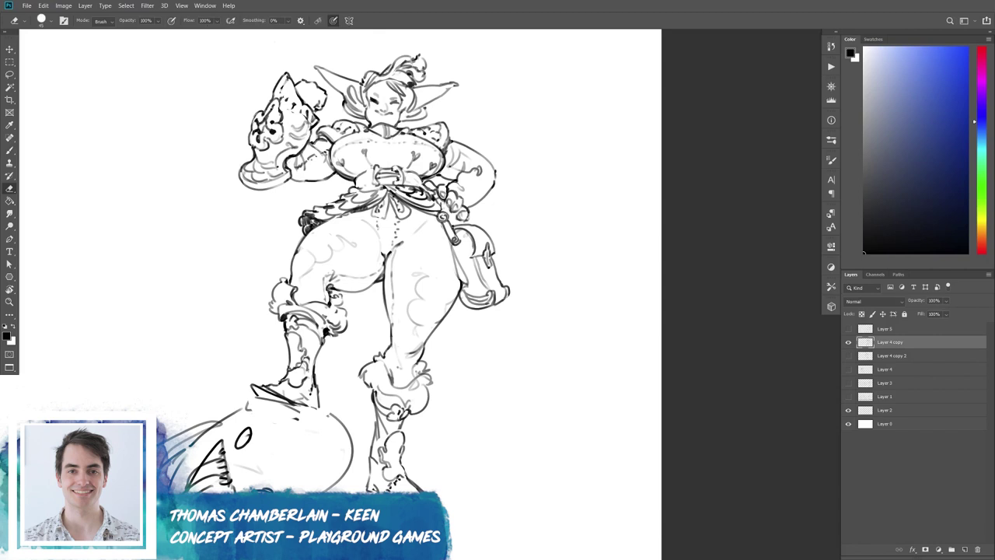
key("b")
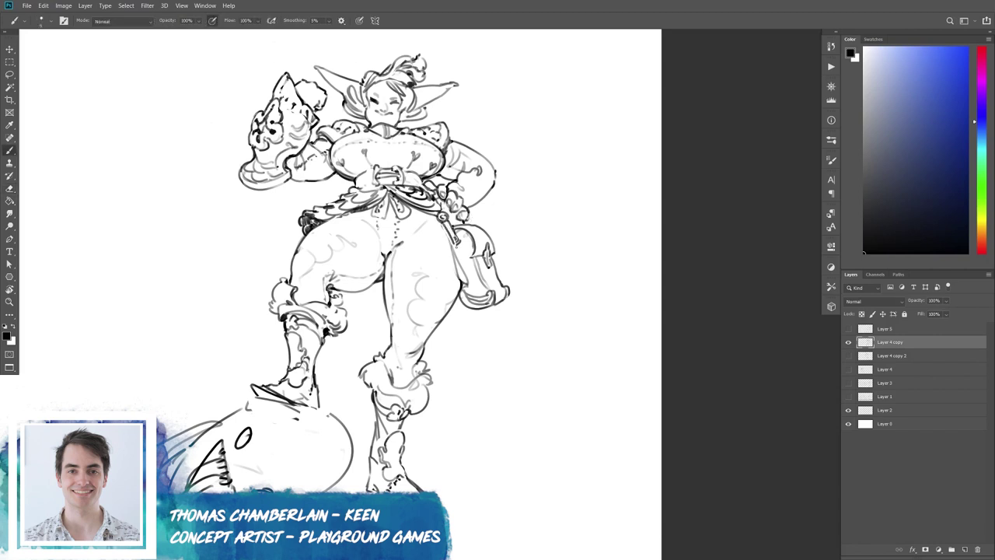
key("e")
key("b")
key("e")
left_click_drag(461, 250, 452, 294)
Pan the canvas to bring the creature head under her foot into view.
key("b")
key("e")
key("b")
left_click_drag(389, 272, 395, 275)
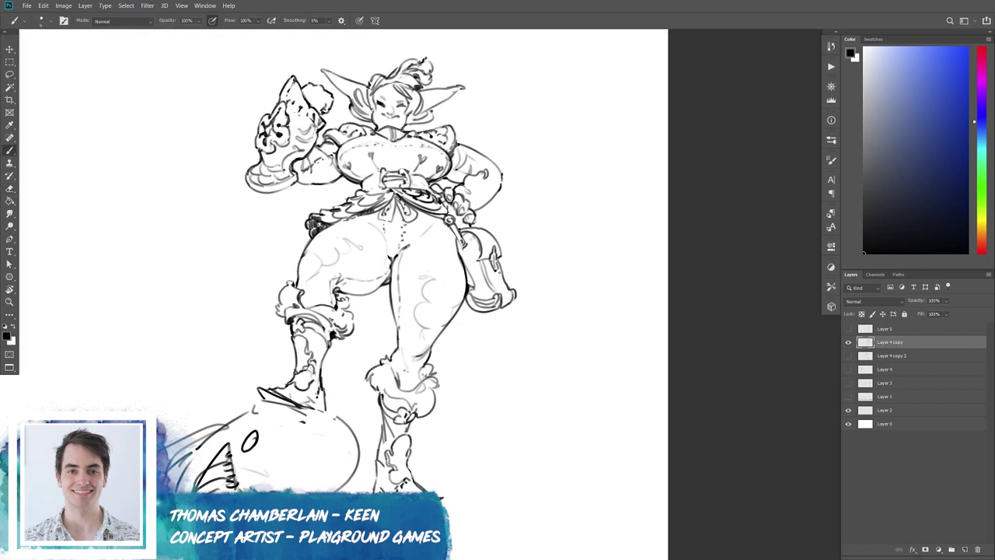
key("e")
key("b")
mouse_move(388, 272)
left_mouse_down()
mouse_move(412, 274)
mouse_move(446, 245)
left_mouse_up()
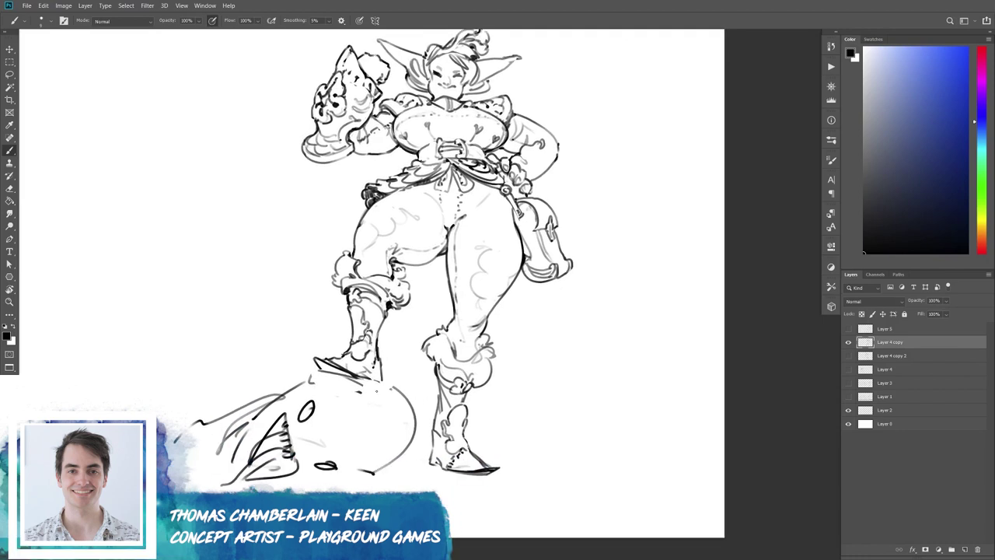
Erase the old fin lines on the head and draw a curved stroke on the skull's side.
key("e")
mouse_move(276, 388)
left_mouse_down()
mouse_move(214, 420)
mouse_move(233, 459)
mouse_move(239, 420)
mouse_move(173, 443)
left_mouse_up()
mouse_move(229, 470)
left_mouse_down()
mouse_move(283, 422)
mouse_move(287, 459)
mouse_move(268, 478)
left_mouse_up()
key("b")
mouse_move(294, 399)
left_mouse_down()
mouse_move(280, 440)
mouse_move(301, 465)
mouse_move(280, 457)
mouse_move(277, 432)
mouse_move(238, 449)
left_mouse_up()
Redraw the eye as a large teardrop socket, erasing the old mouth and the head's right outline.
key("e")
key("b")
mouse_move(300, 402)
left_mouse_down()
mouse_move(333, 433)
mouse_move(319, 393)
mouse_move(308, 410)
mouse_move(330, 432)
mouse_move(311, 398)
left_mouse_up()
key("e")
mouse_move(336, 467)
left_mouse_down()
mouse_move(315, 450)
mouse_move(342, 467)
left_mouse_up()
key("b")
key("e")
mouse_move(409, 462)
left_mouse_down()
mouse_move(414, 423)
mouse_move(397, 404)
left_mouse_up()
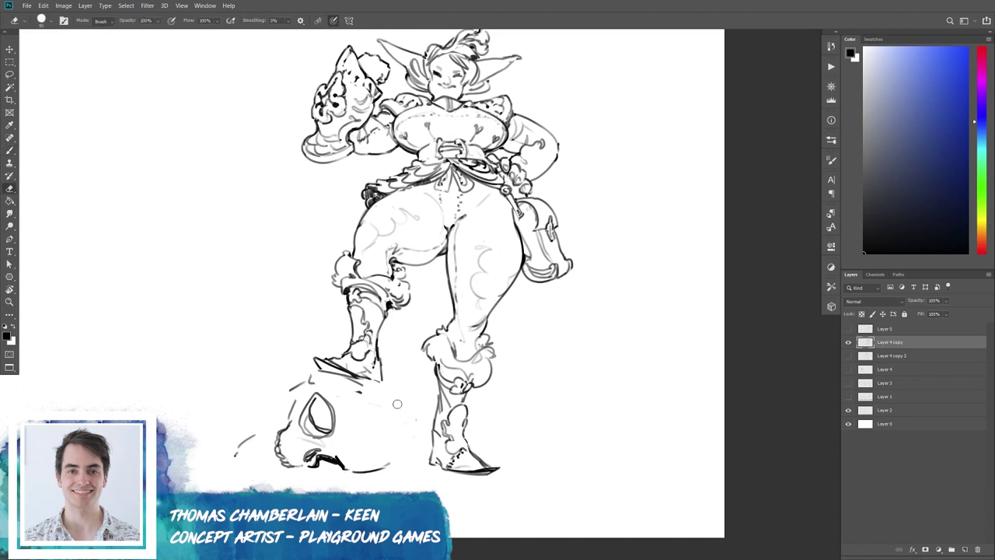
Draw a vertical crown edge across the skull, redoing the first attempt.
key("b")
left_click_drag(362, 463, 409, 406)
key("ctrl+z")
mouse_move(350, 376)
left_mouse_down()
mouse_move(357, 473)
mouse_move(386, 393)
mouse_move(384, 467)
mouse_move(402, 469)
mouse_move(383, 463)
mouse_move(393, 438)
mouse_move(364, 425)
mouse_move(393, 406)
mouse_move(401, 383)
mouse_move(385, 370)
mouse_move(412, 364)
mouse_move(426, 396)
mouse_move(401, 410)
mouse_move(424, 420)
mouse_move(417, 454)
mouse_move(384, 458)
left_mouse_up()
key("e")
key("b")
Erase stray strokes at the skull's top right and add crown strokes along its top and bottom edges.
key("e")
left_click_drag(416, 365, 406, 388)
key("b")
mouse_move(395, 375)
left_mouse_down()
mouse_move(414, 363)
mouse_move(407, 459)
left_mouse_up()
key("e")
key("b")
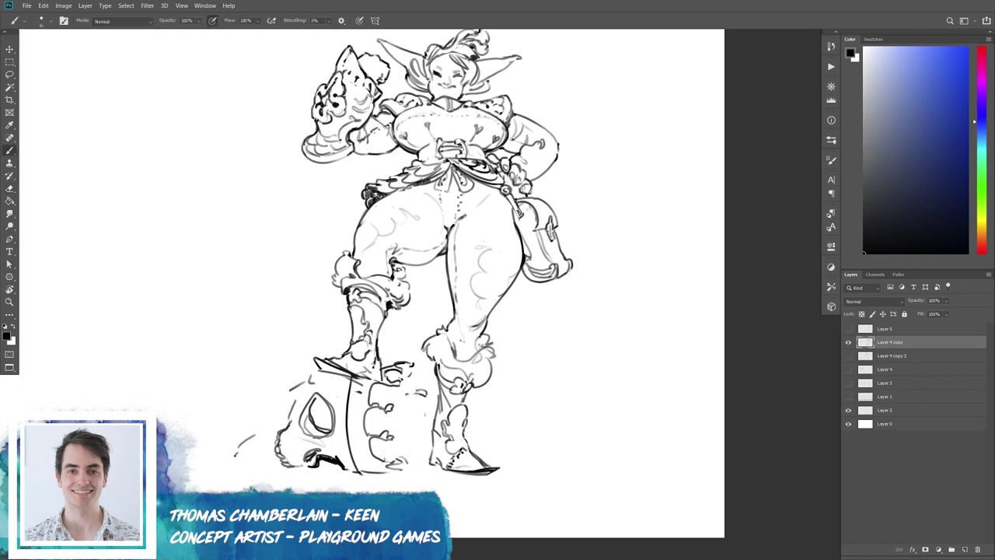
mouse_move(381, 460)
left_mouse_down()
mouse_move(417, 468)
mouse_move(419, 417)
left_mouse_up()
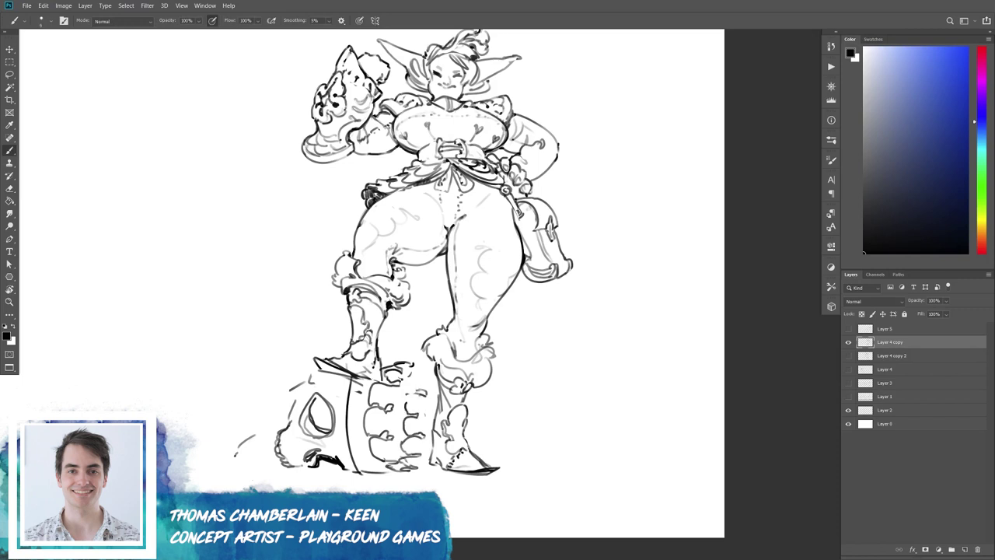
Lighten small marks on the skull and add dark strokes at its top right.
key("e")
mouse_move(404, 412)
left_mouse_down()
mouse_move(428, 401)
mouse_move(414, 404)
mouse_move(426, 398)
mouse_move(413, 379)
mouse_move(424, 375)
mouse_move(401, 367)
left_mouse_up()
key("b")
left_click_drag(401, 368, 422, 363)
key("e")
key("b")
Redraw and refine the crown's left vertical edge.
left_click_drag(351, 375, 346, 469)
key("e")
key("b")
left_click_drag(353, 398, 348, 466)
left_click_drag(351, 378, 346, 399)
Redraw the stroke in the centre of the crown.
mouse_move(392, 442)
left_mouse_down()
mouse_move(377, 454)
mouse_move(401, 387)
mouse_move(388, 443)
left_mouse_up()
key("ctrl+z")
key("ctrl+z")
key("e")
key("b")
left_click_drag(392, 408, 377, 430)
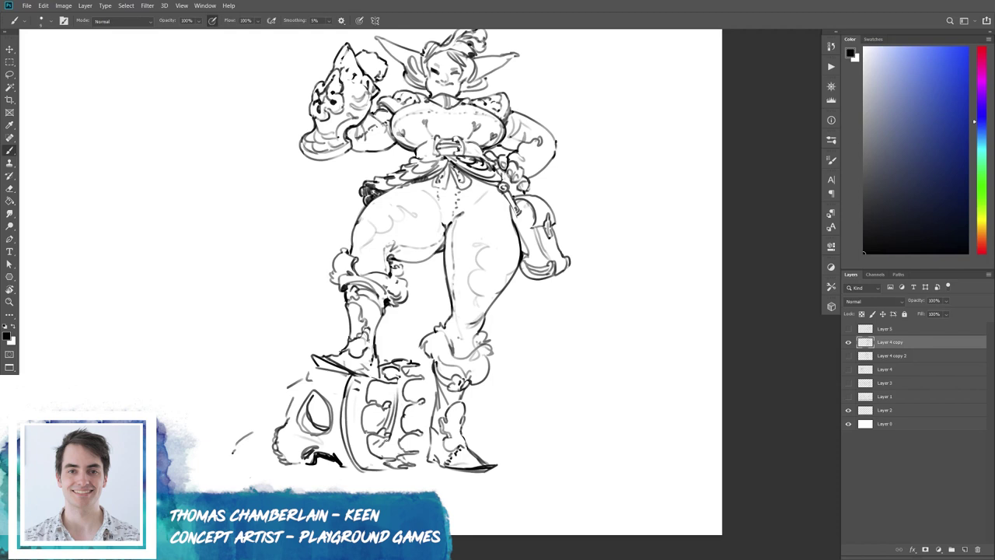
key("e")
key("b")
Redraw the skull's left end, bottom left and upper-left top outline.
mouse_move(233, 450)
left_mouse_down()
mouse_move(252, 432)
mouse_move(249, 465)
mouse_move(262, 462)
mouse_move(222, 462)
mouse_move(247, 432)
left_mouse_up()
key("e")
key("b")
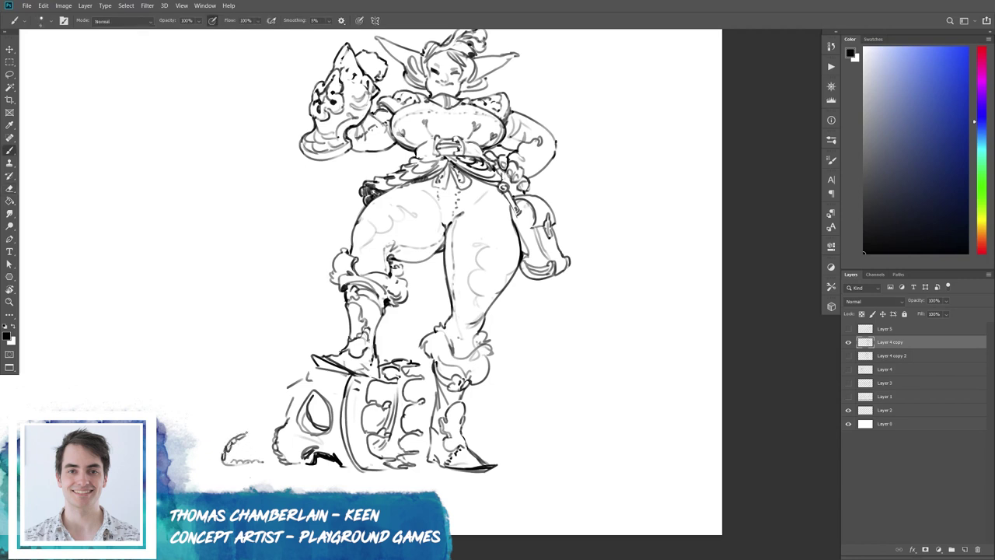
left_click_drag(223, 440, 220, 460)
mouse_move(232, 427)
left_mouse_down()
mouse_move(281, 387)
mouse_move(250, 417)
mouse_move(278, 397)
left_mouse_up()
left_click_drag(258, 462, 274, 439)
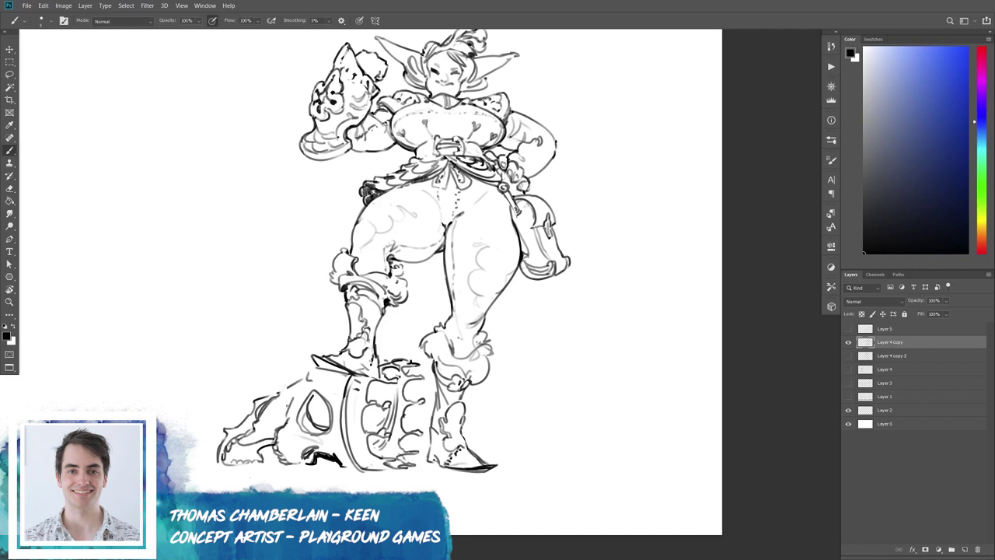
mouse_move(269, 407)
left_mouse_down()
mouse_move(289, 402)
mouse_move(294, 433)
left_mouse_up()
mouse_move(289, 398)
left_mouse_down()
mouse_move(261, 393)
mouse_move(271, 406)
mouse_move(254, 410)
mouse_move(290, 390)
mouse_move(312, 400)
mouse_move(311, 409)
mouse_move(299, 380)
mouse_move(320, 373)
mouse_move(306, 382)
mouse_move(318, 370)
mouse_move(310, 380)
mouse_move(313, 361)
mouse_move(334, 362)
left_mouse_up()
Touch up the skull outline with Brush and Eraser, then bring the whole figure into view.
key("e")
key("b")
key("e")
key("b")
key("e")
key("b")
key("e")
key("b")
key("e")
key("b")
key("e")
key("b")
key("e")
key("b")
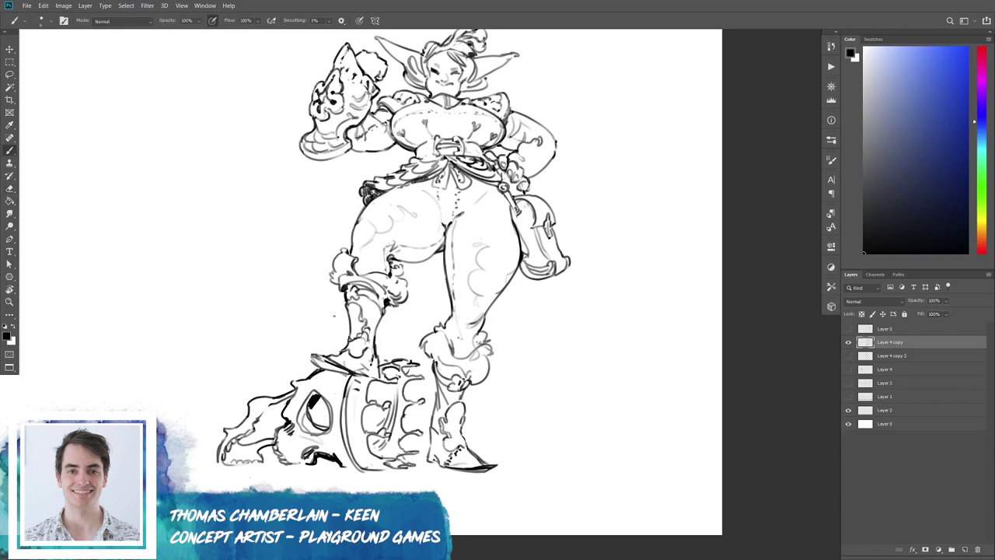
left_click_drag(319, 366, 292, 391)
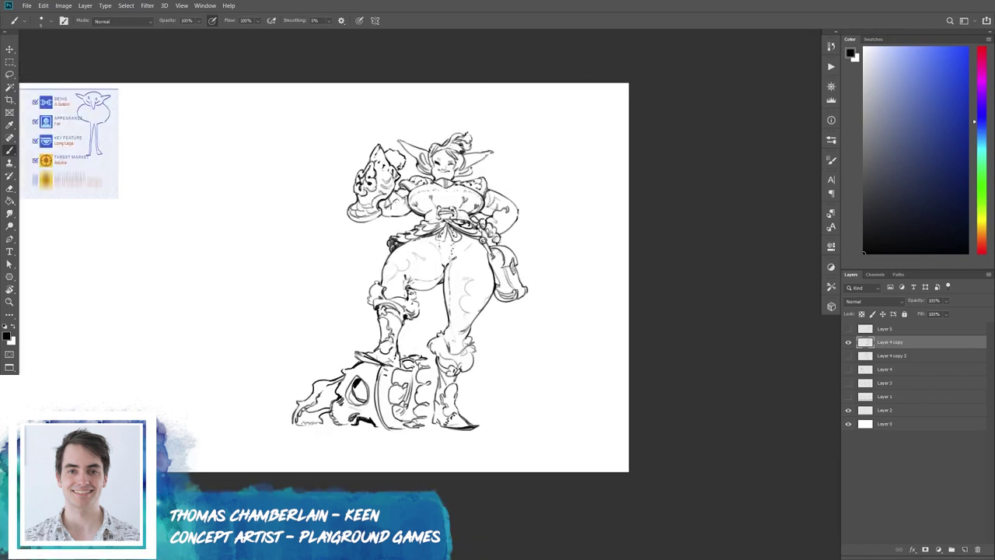
Flip the canvas horizontally and try, then undo, two guide lines across the head.
key("h")
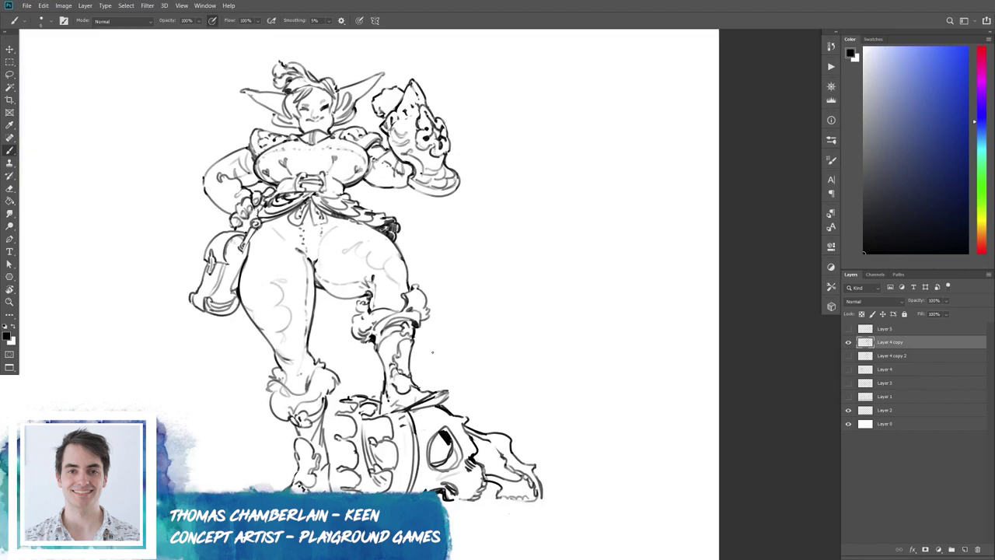
key("e")
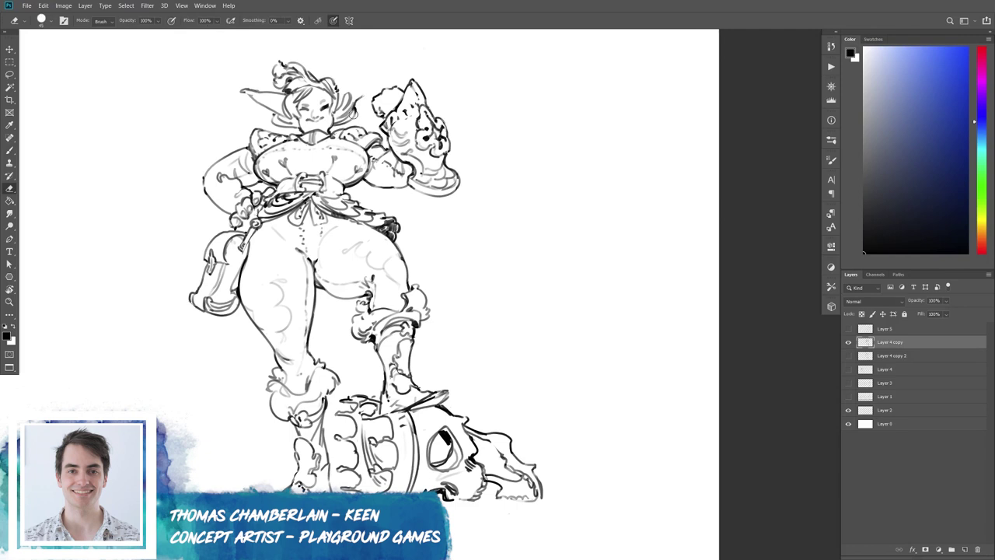
key("b")
left_click_drag(204, 82, 468, 58)
key("ctrl+z")
left_click_drag(318, 38, 318, 174)
key("ctrl+z")
Erase the old ear outline and redraw it as a longer hooked, pointed ear.
key("e")
mouse_move(383, 73)
left_mouse_down()
mouse_move(352, 99)
mouse_move(361, 53)
left_mouse_up()
key("b")
left_click_drag(362, 51, 356, 95)
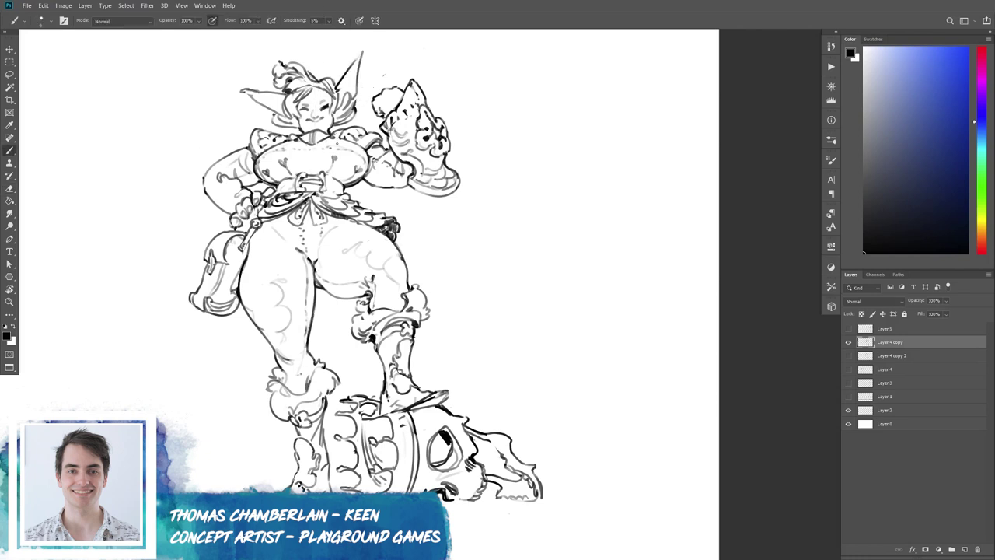
left_click_drag(289, 320, 296, 330)
key("ctrl+z")
key("ctrl+z")
key("e")
mouse_move(394, 82)
left_mouse_down()
mouse_move(359, 81)
mouse_move(354, 107)
mouse_move(377, 62)
mouse_move(360, 108)
left_mouse_up()
key("b")
key("ctrl+z")
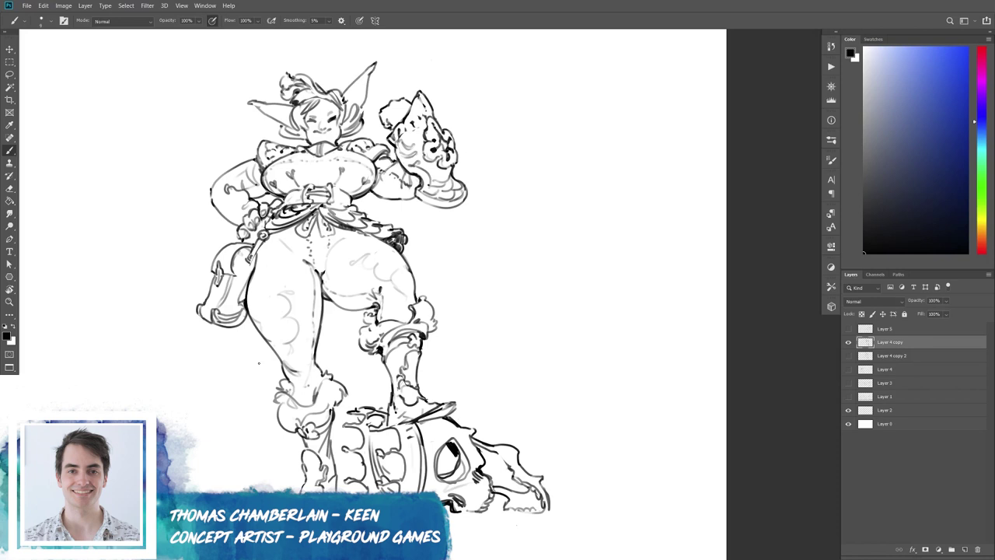
left_click_drag(234, 198, 242, 193)
left_click_drag(282, 310, 372, 278)
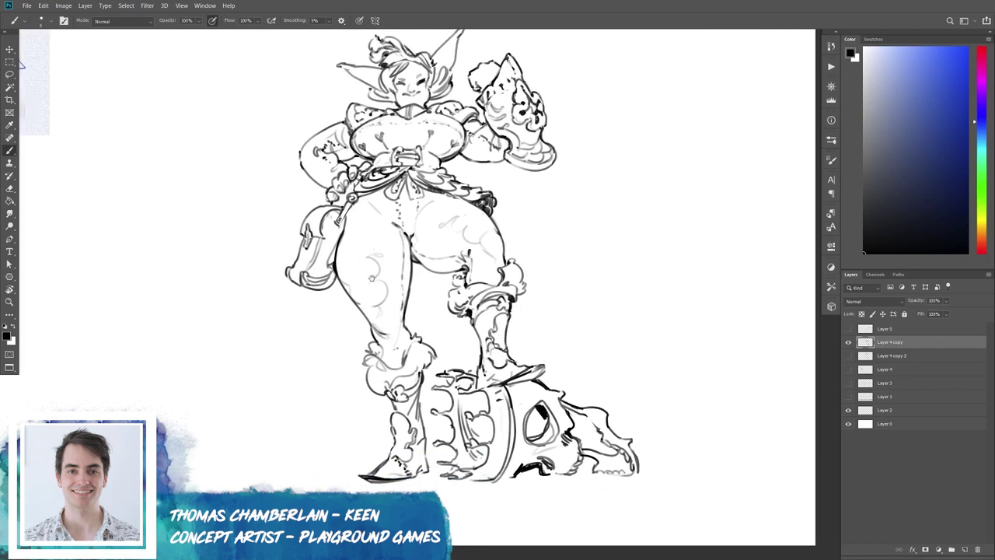
Add fur strokes at the boot top, then darken the skull's base line and the crown's top edge.
left_click_drag(455, 333, 408, 322)
key("ctrl+z")
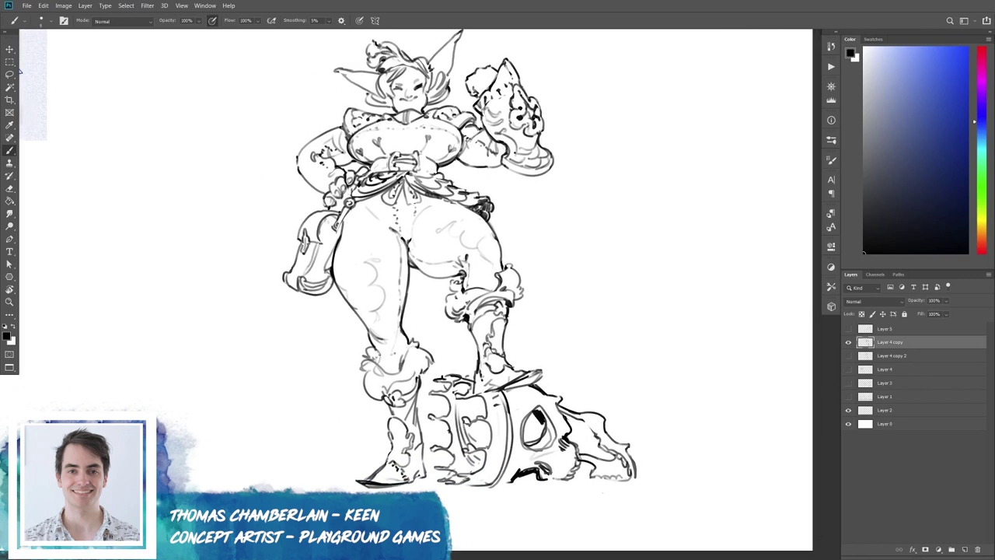
left_click_drag(373, 353, 392, 365)
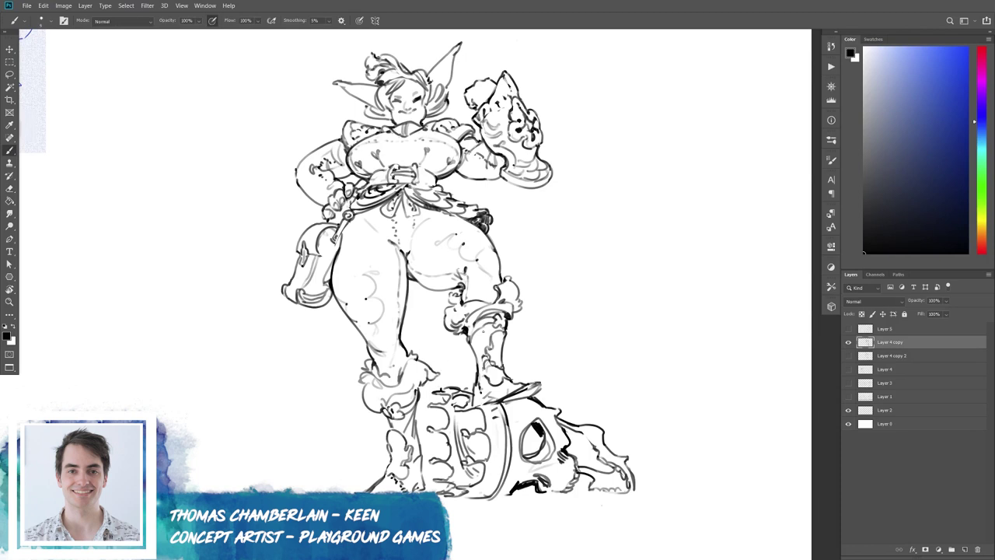
key("e")
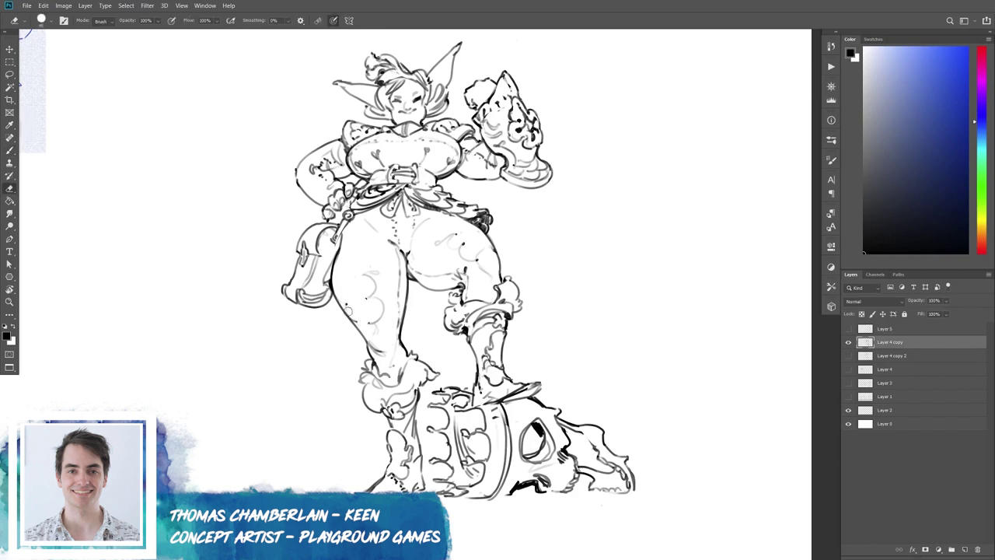
key("b")
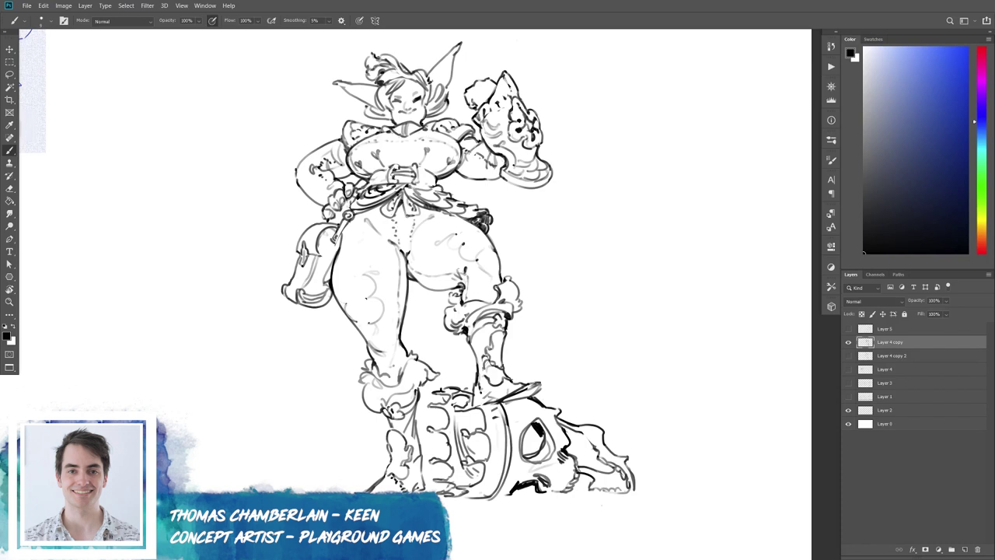
key("e")
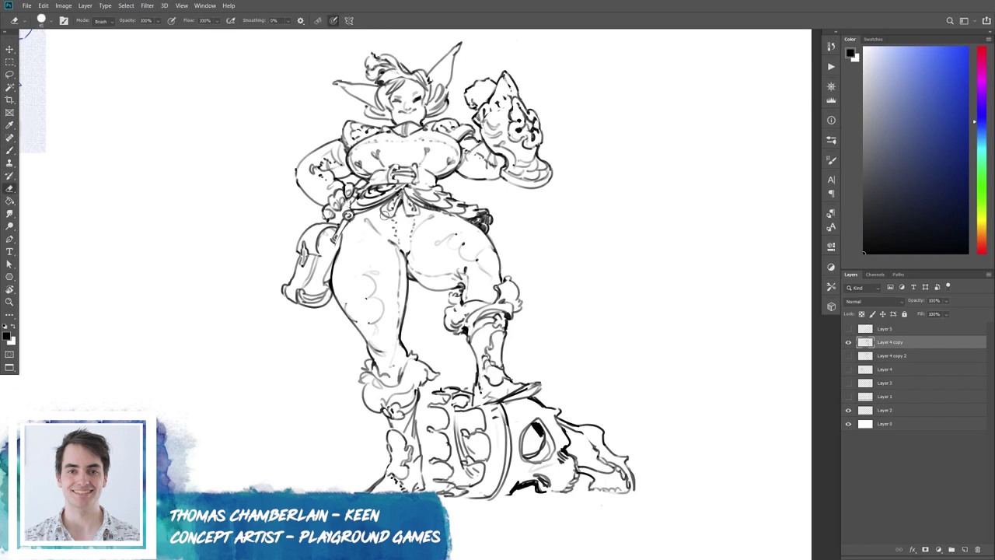
key("b")
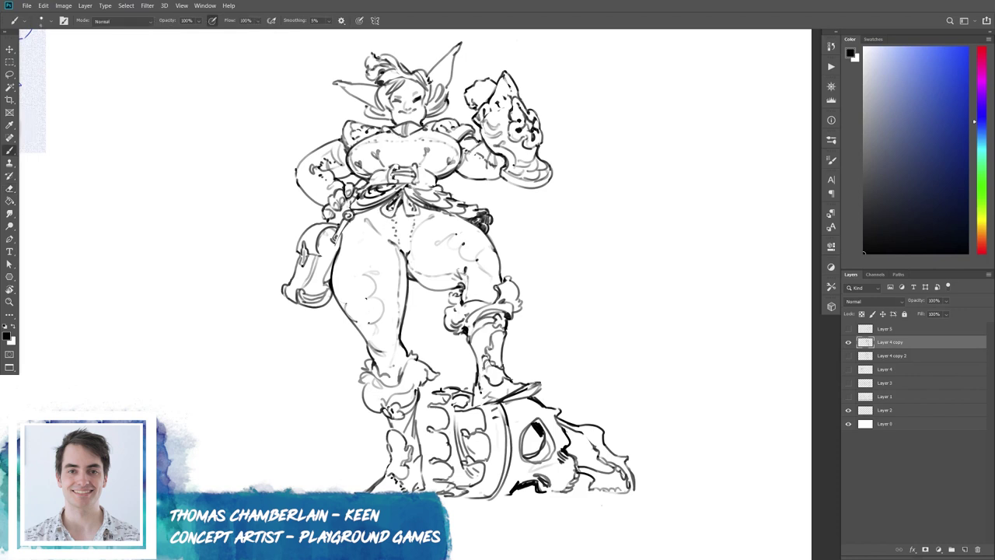
key("e")
key("b")
mouse_move(484, 499)
left_mouse_down()
mouse_move(454, 497)
mouse_move(494, 497)
left_mouse_up()
left_click_drag(477, 388, 461, 392)
Test the background with the Magic Wand and close a gap at the top of the hair.
key("w")
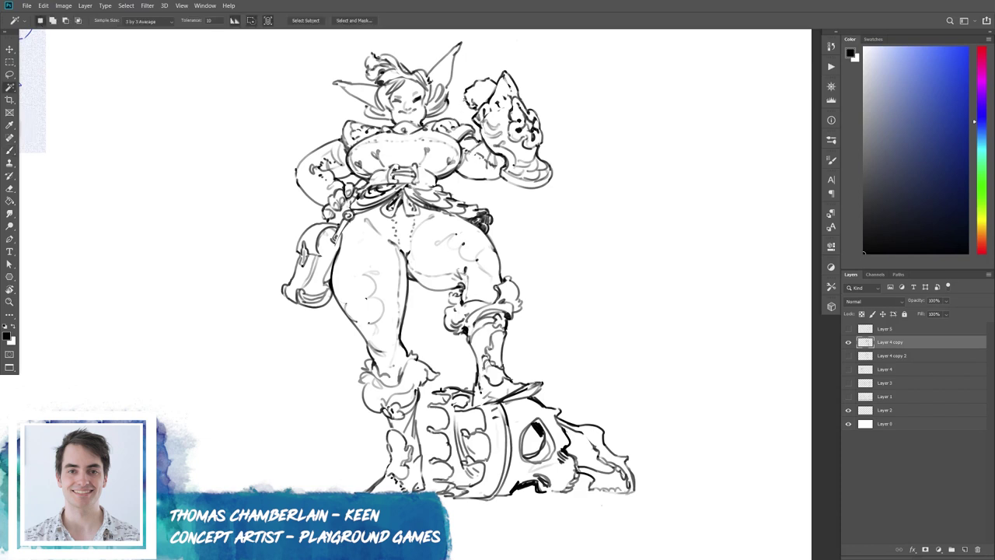
left_click(460, 108)
key("b")
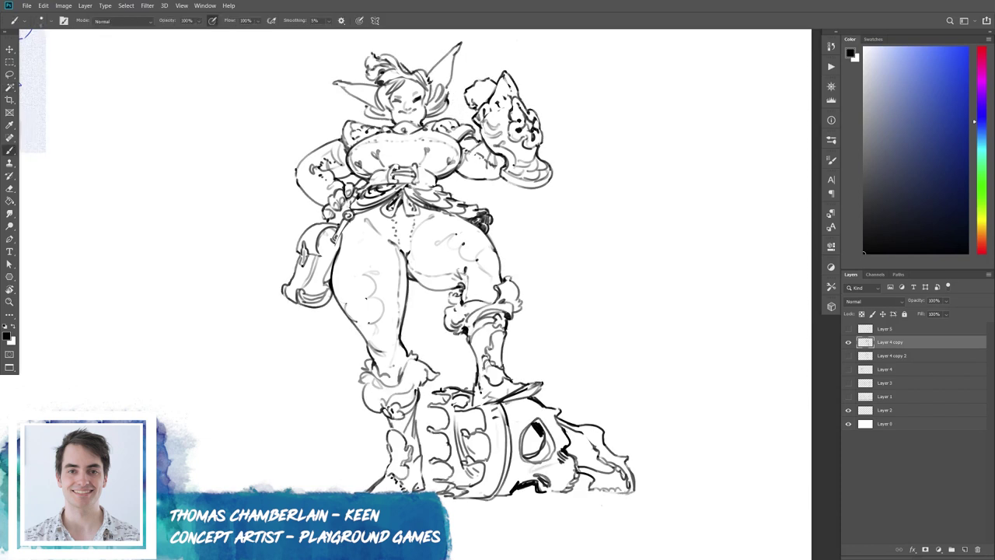
left_click_drag(366, 52, 371, 60)
Re-test the outline for leaks and close a gap near the knee.
key("w")
left_click(327, 121)
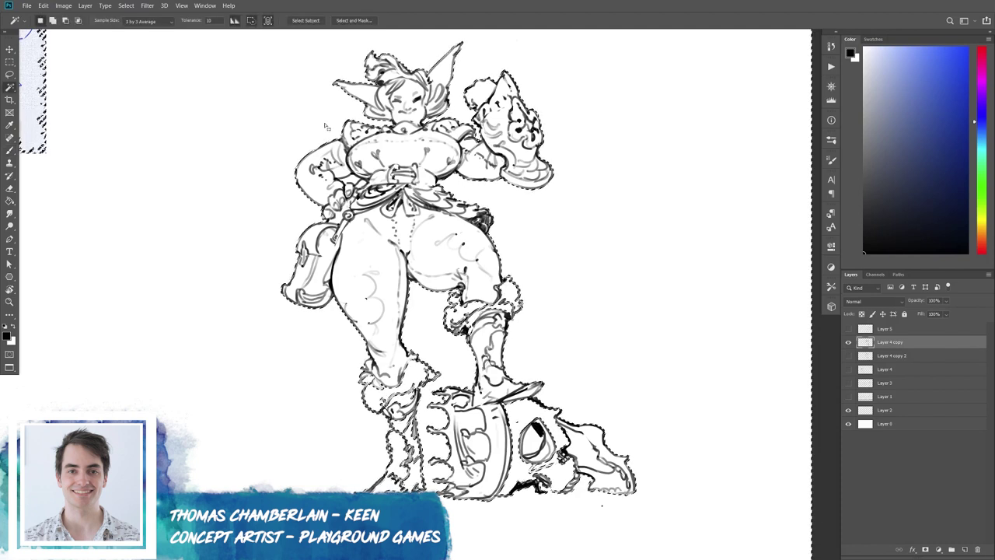
key("ctrl+d")
key("b")
left_click_drag(448, 294, 453, 300)
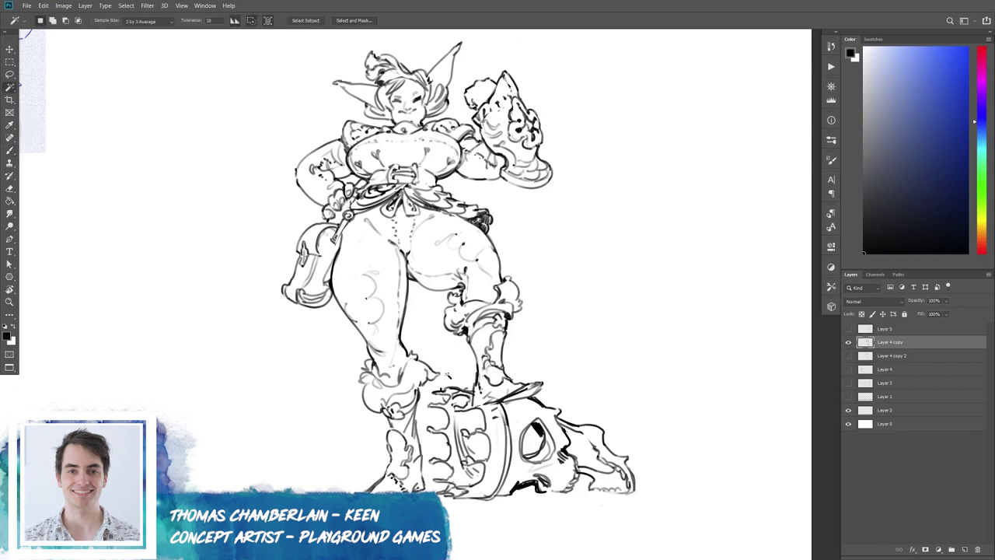
Check for leaks again, then seal and thicken the gap in the skull outline.
key("w")
left_click(453, 370)
key("ctrl+d")
key("b")
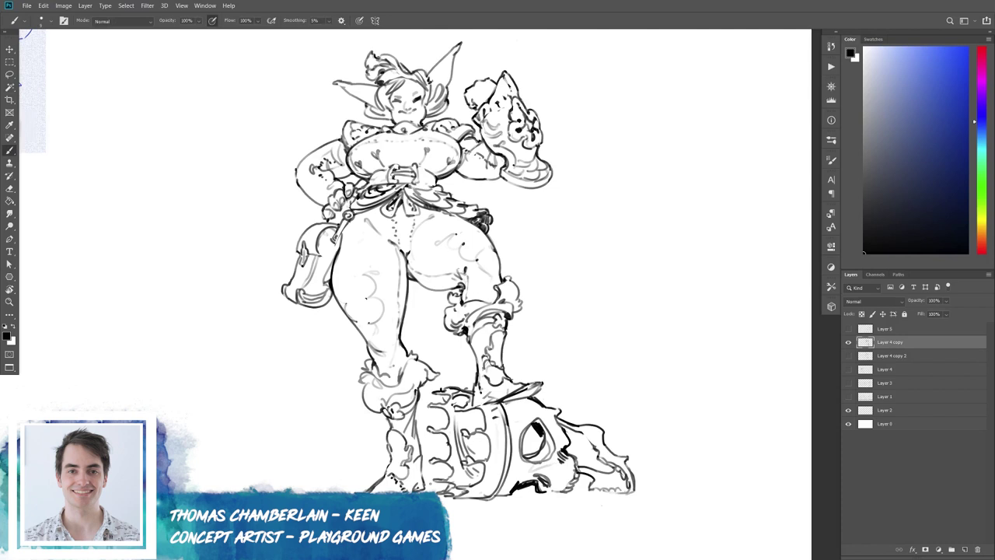
left_click_drag(551, 409, 559, 414)
mouse_move(552, 410)
left_mouse_down()
mouse_move(553, 423)
mouse_move(595, 447)
left_mouse_up()
key("e")
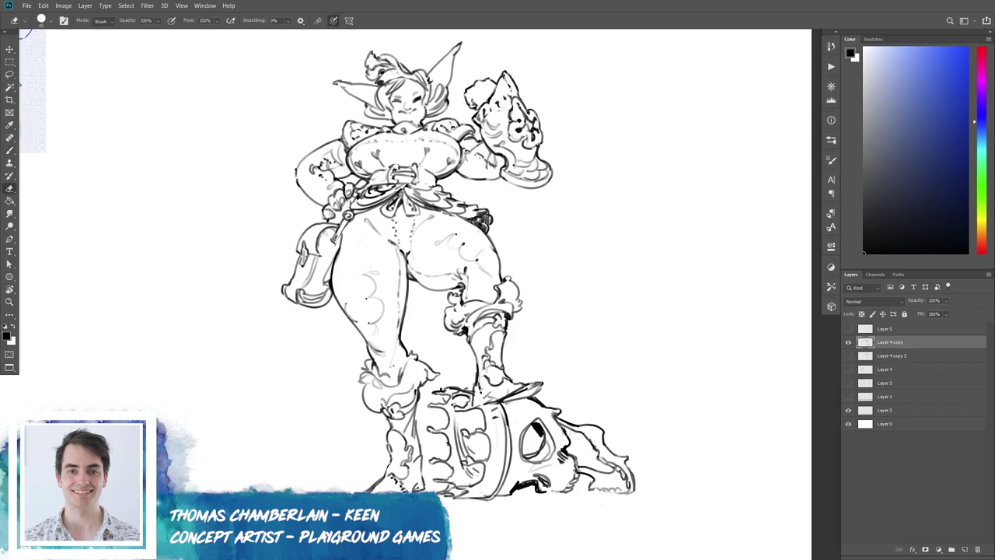
Darken the skull's eye socket and rotate the view so the drawing lies sideways.
key("b")
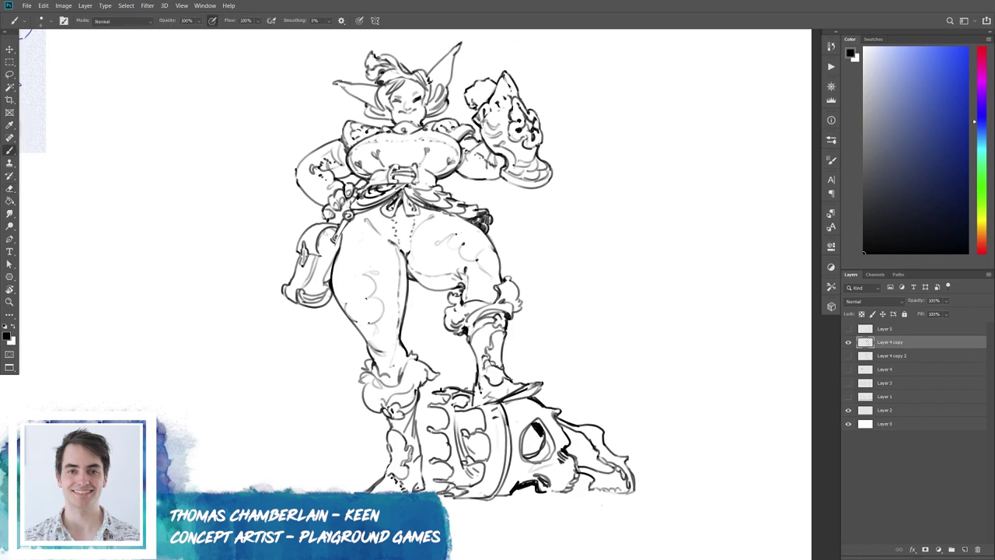
left_click_drag(530, 424, 544, 442)
key("r")
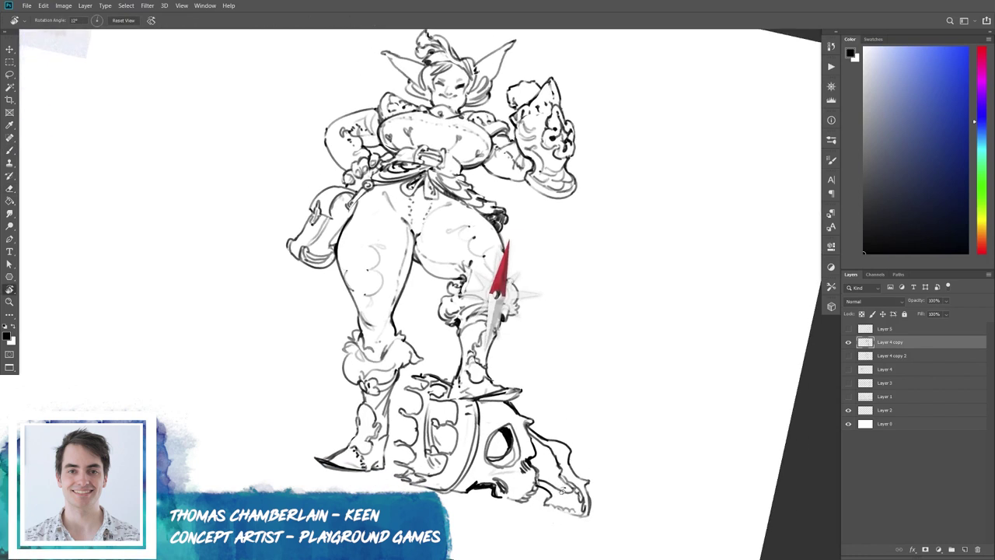
left_click_drag(498, 233, 514, 311)
left_click_drag(327, 394, 328, 398)
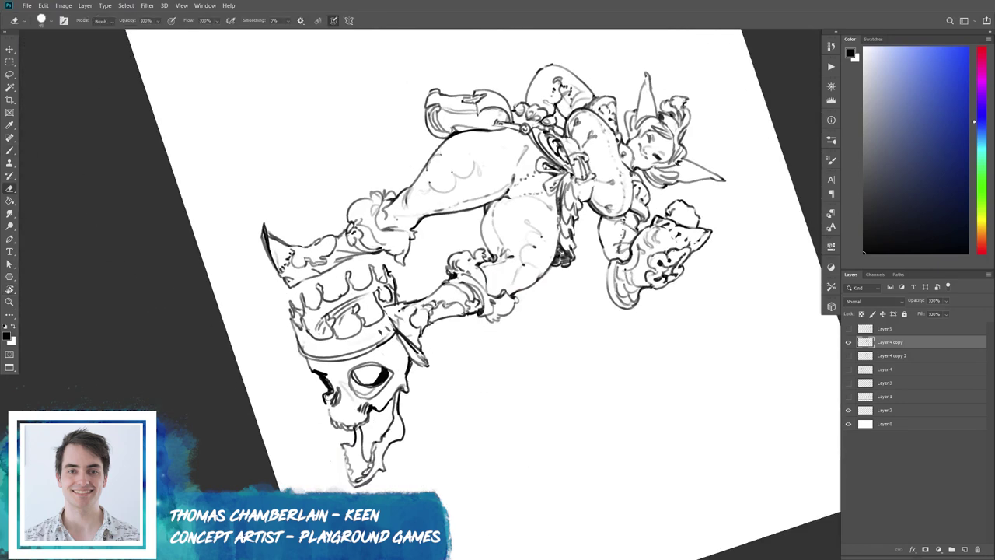
key("b")
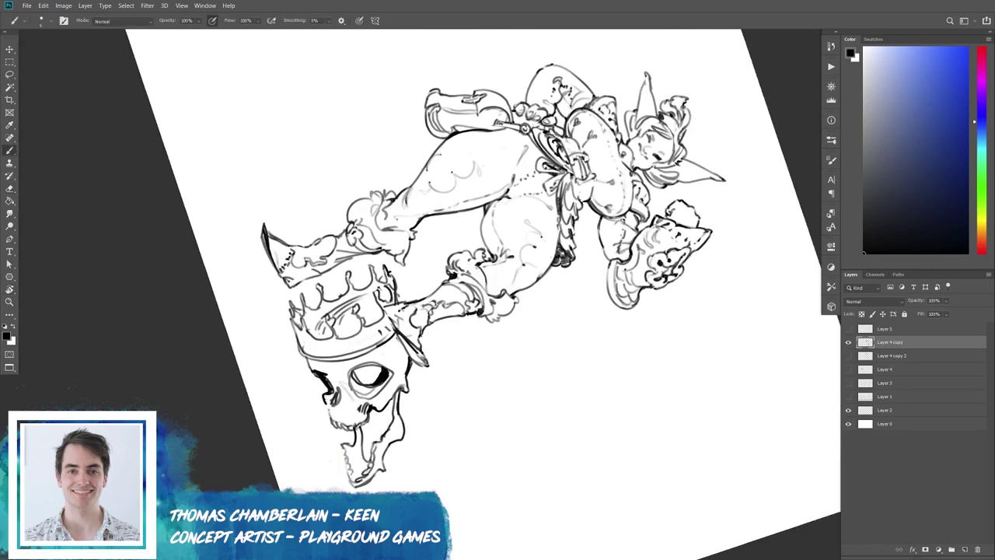
key("r")
mouse_move(484, 356)
left_mouse_down()
mouse_move(533, 290)
mouse_move(478, 321)
left_mouse_up()
Erase a bit of line at the crown's edge and stray marks along the skull's edge.
key("e")
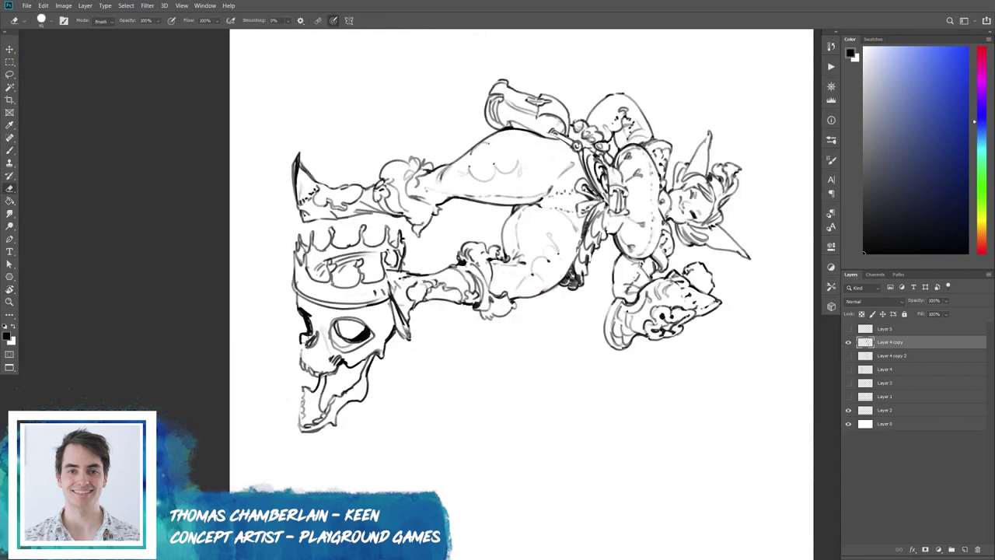
key("b")
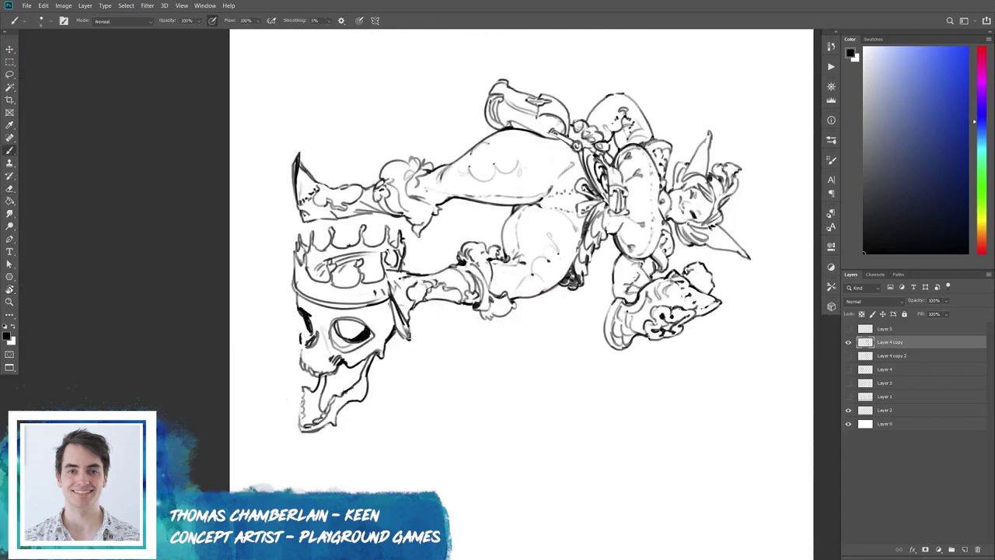
key("e")
left_click_drag(300, 308, 303, 320)
key("b")
key("e")
left_click_drag(305, 331, 311, 351)
key("b")
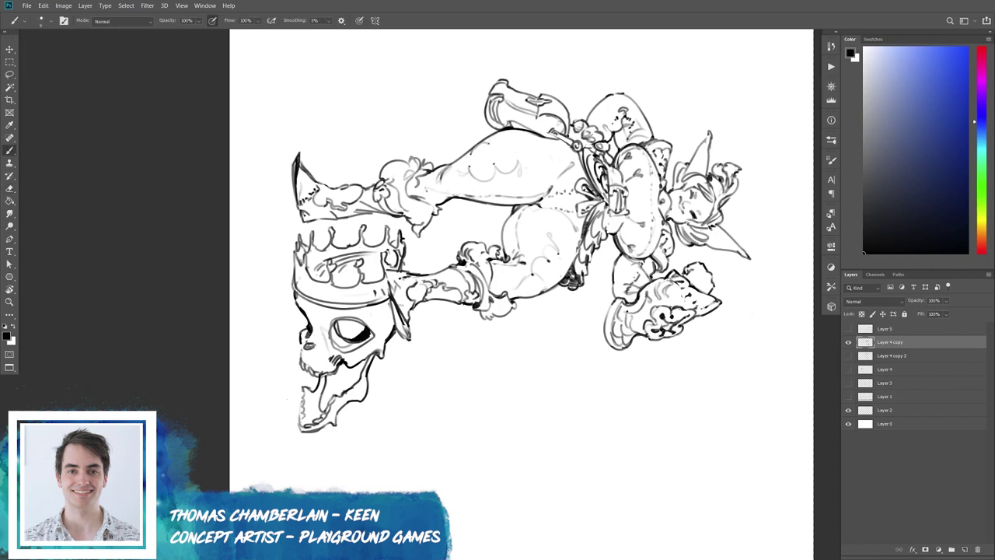
key("e")
left_click_drag(302, 345, 311, 373)
key("b")
Erase small marks at the skull's edge and near its eye.
key("e")
key("b")
key("e")
left_click_drag(322, 367, 333, 376)
key("b")
key("e")
key("b")
key("e")
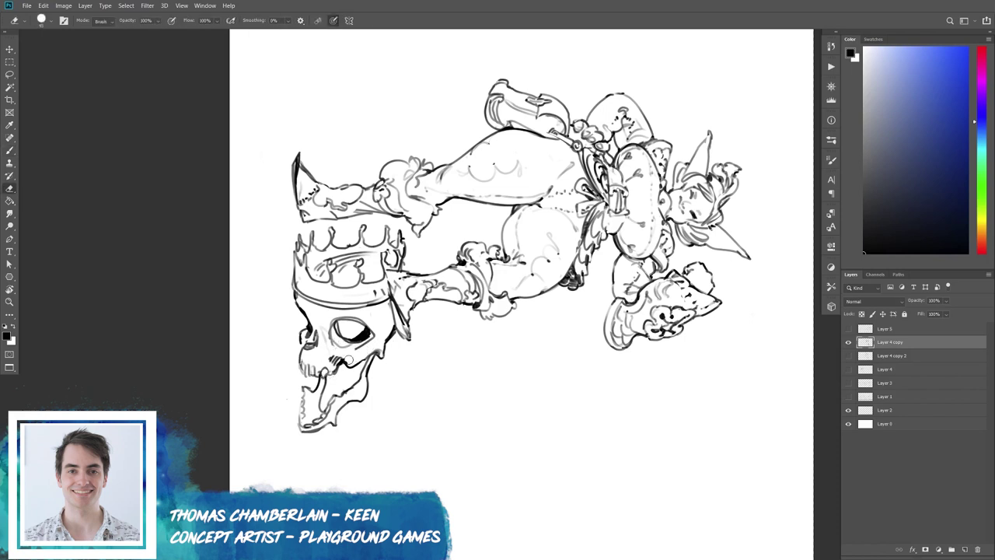
key("b")
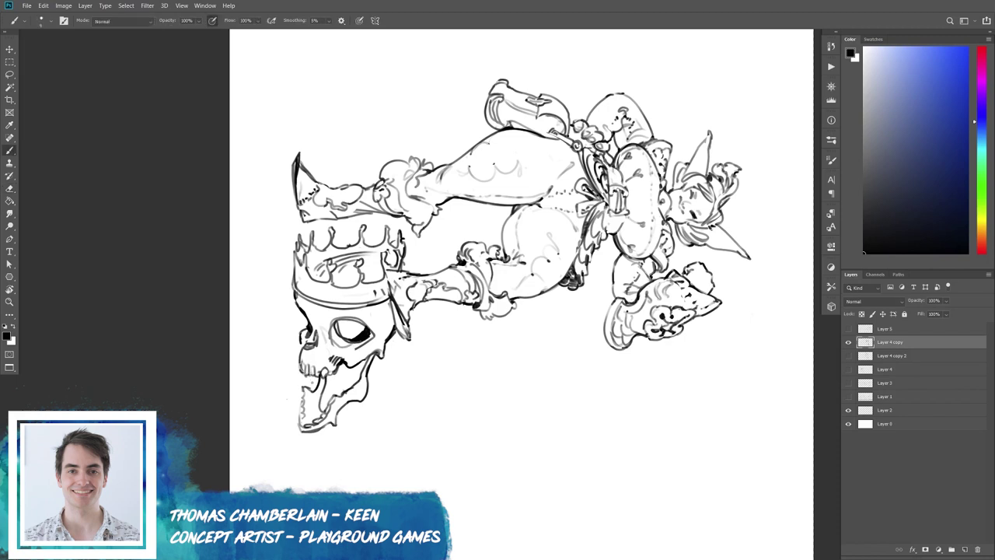
key("e")
left_click_drag(359, 348, 374, 336)
key("b")
Erase the grey sketch lines along the skull's side and rotate the view back upright.
key("e")
left_click_drag(313, 309, 311, 351)
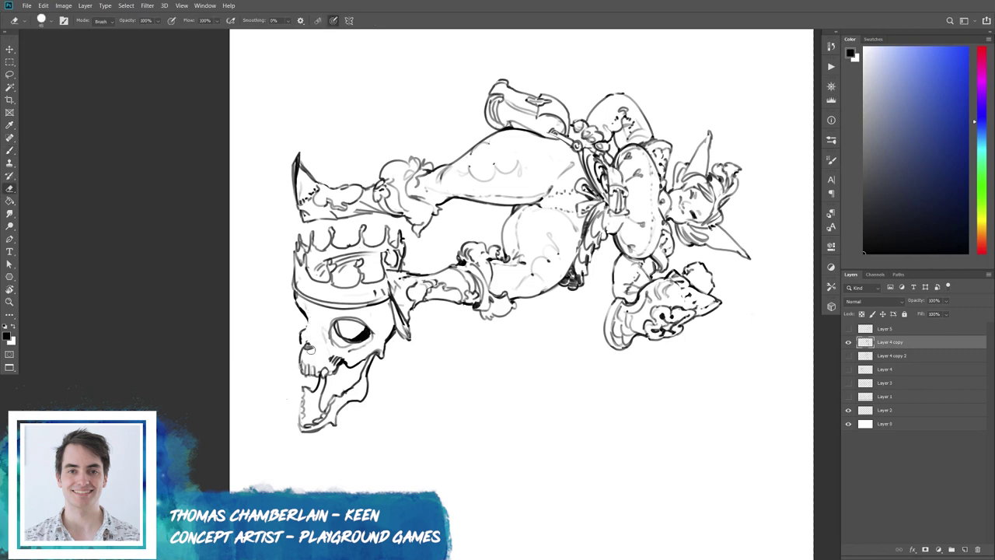
key("b")
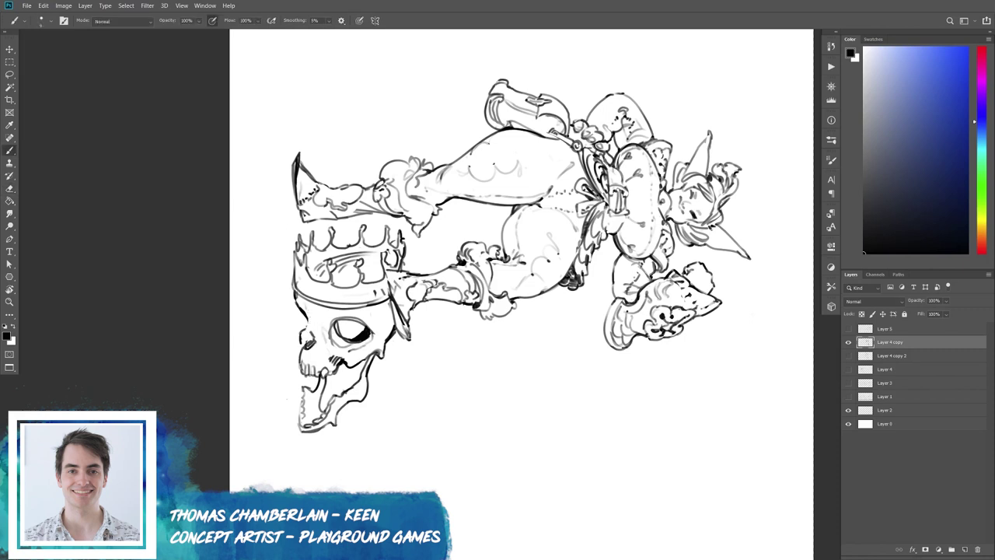
key("e")
left_click_drag(304, 305, 302, 335)
key("b")
key("r")
left_click_drag(435, 195, 511, 333)
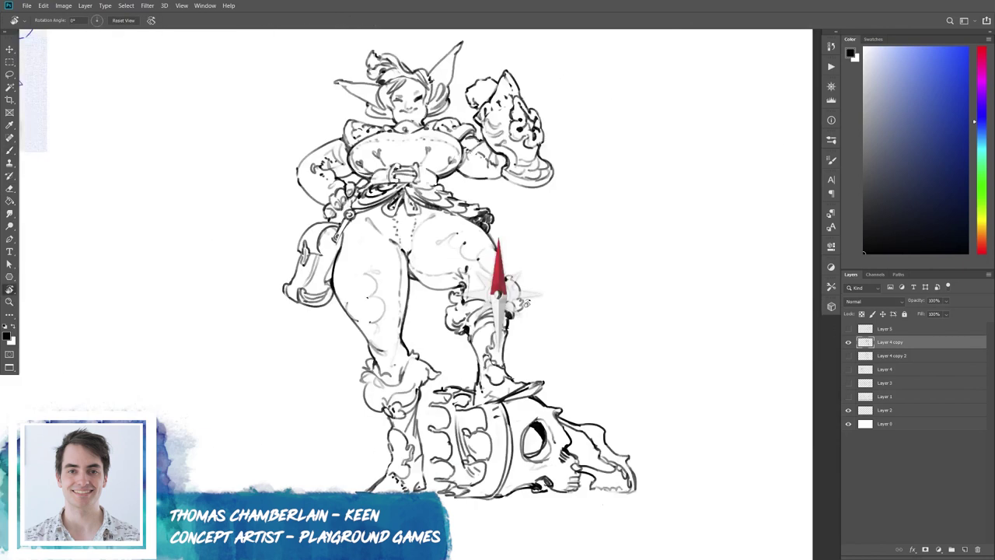
Ink two short strokes at the skull base and the boot base.
key("b")
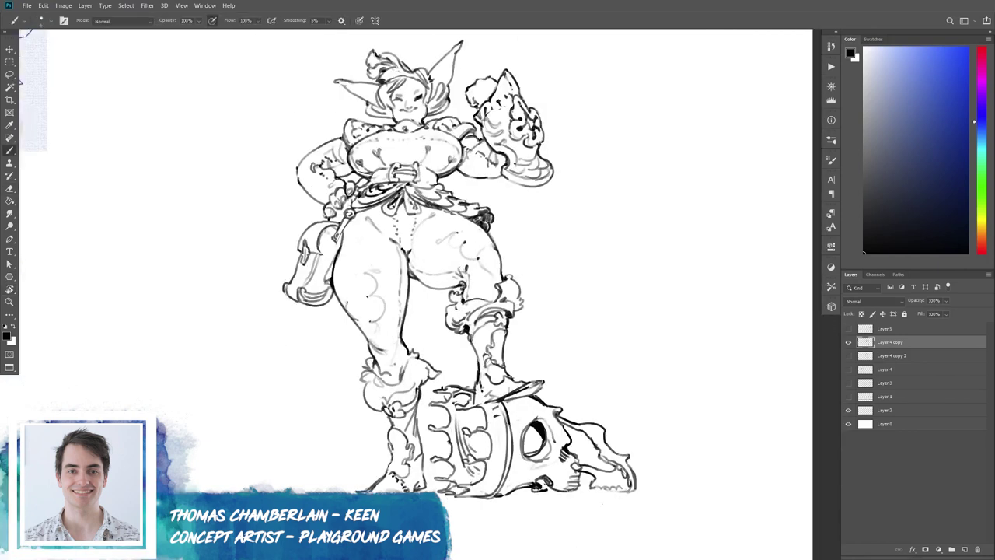
left_click_drag(422, 488, 425, 459)
key("e")
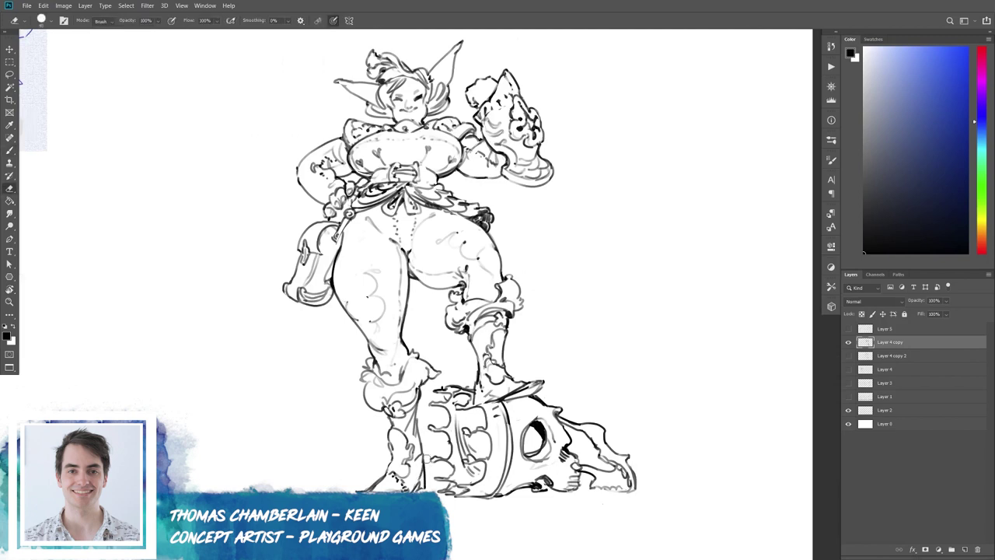
key("b")
left_click_drag(422, 468, 421, 449)
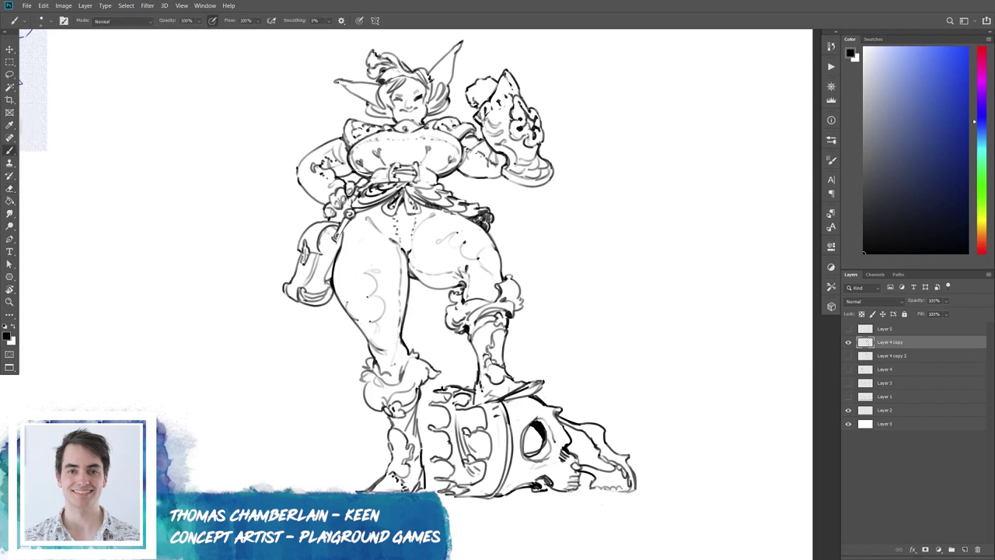
key("e")
Erase and redraw the boot lines resting on the skull.
key("b")
key("e")
key("b")
left_click_drag(390, 467, 391, 444)
key("e")
key("b")
key("e")
left_click_drag(418, 404, 419, 435)
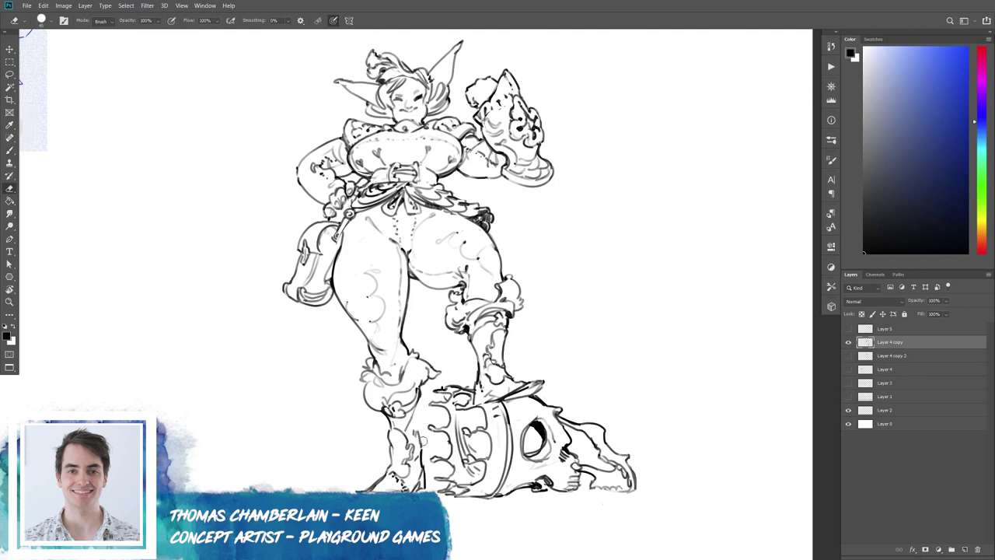
key("b")
left_click_drag(419, 388, 419, 440)
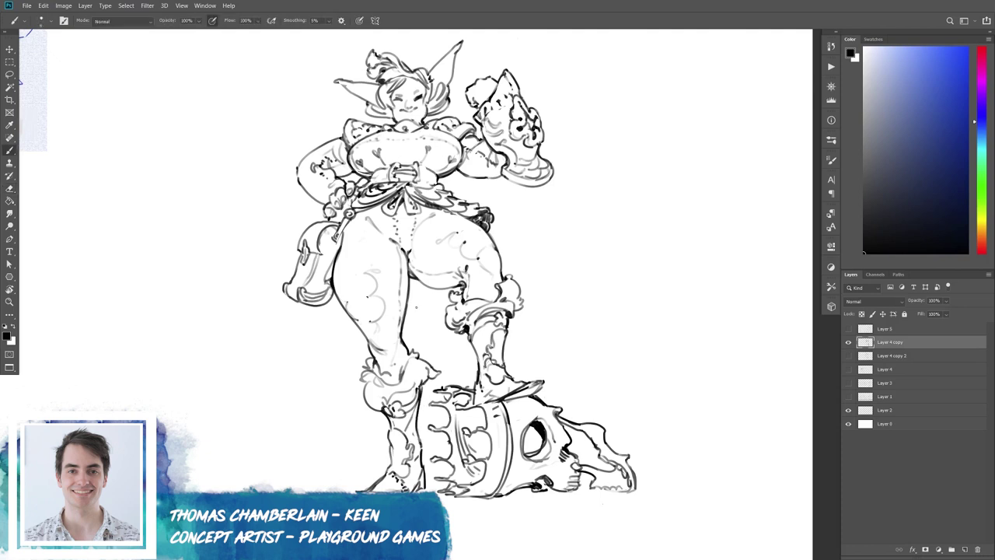
key("w")
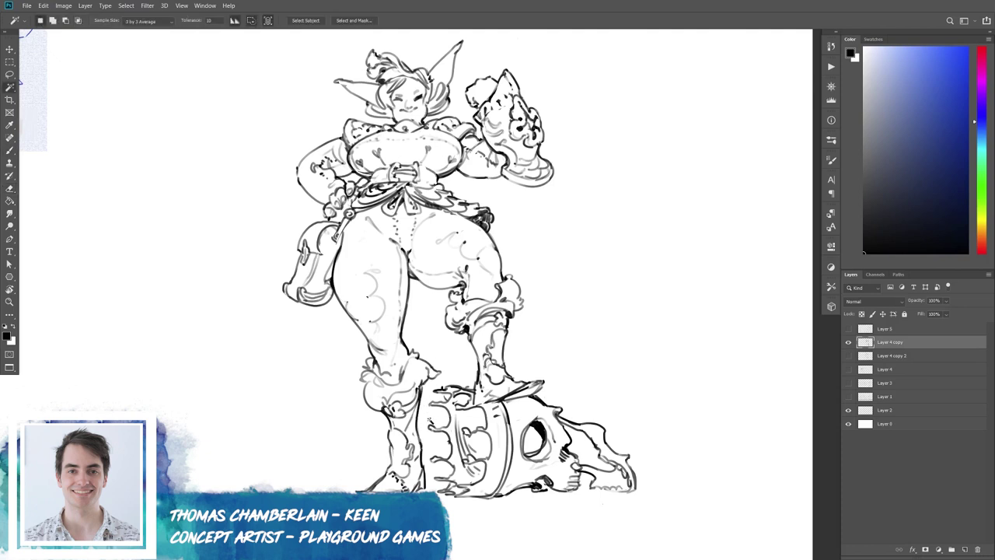
Select the white background with the Magic Wand and trim the skull area with Lasso.
left_click(600, 511)
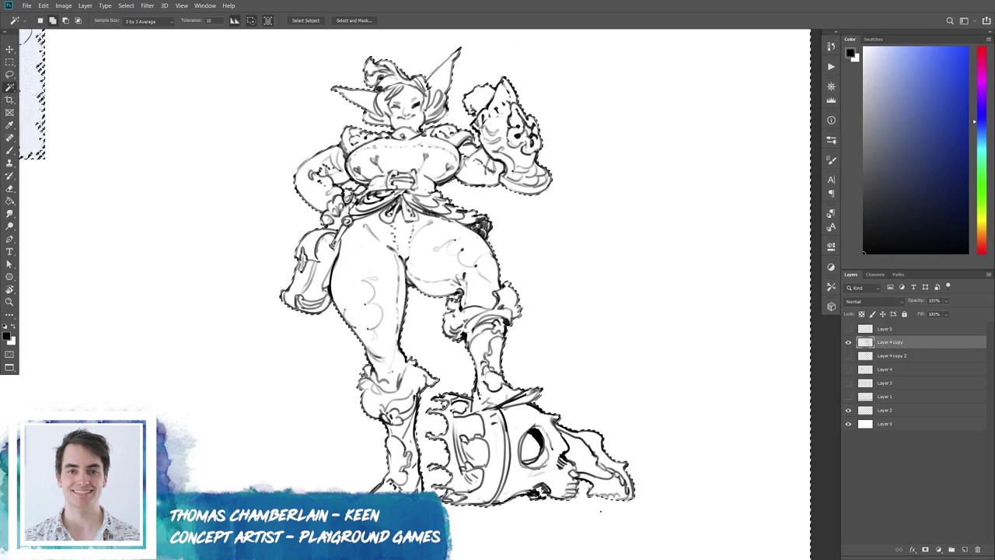
key("x")
key("ctrl+d")
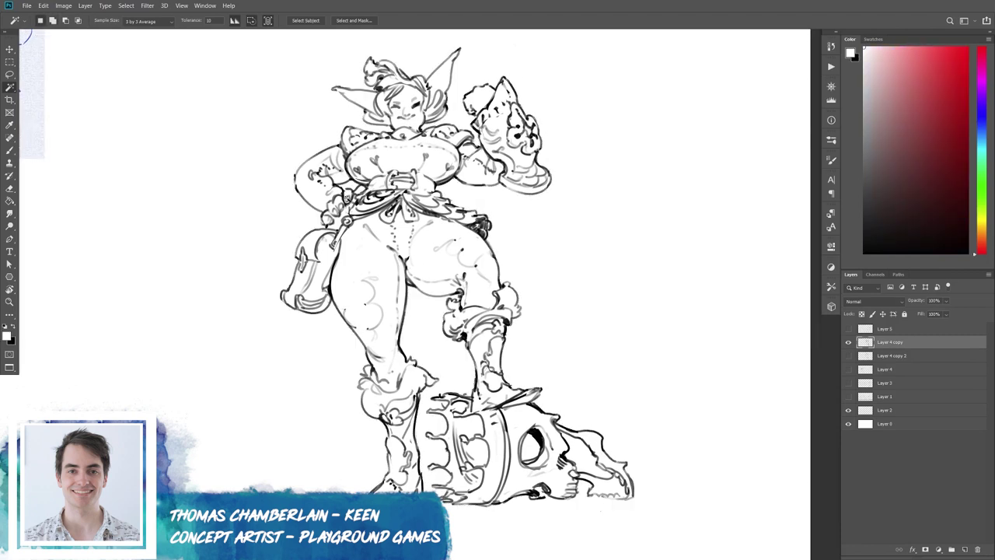
key("b")
key("x")
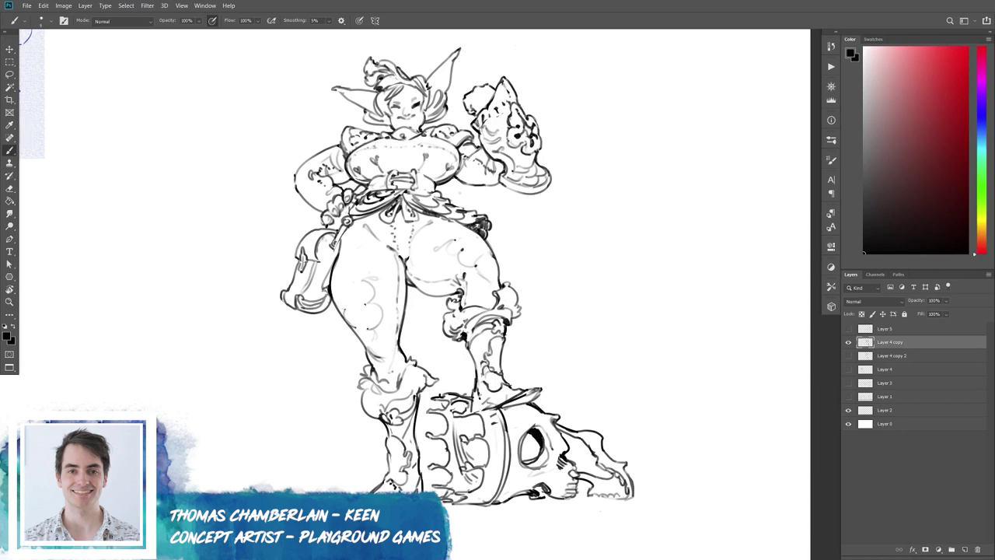
key("w")
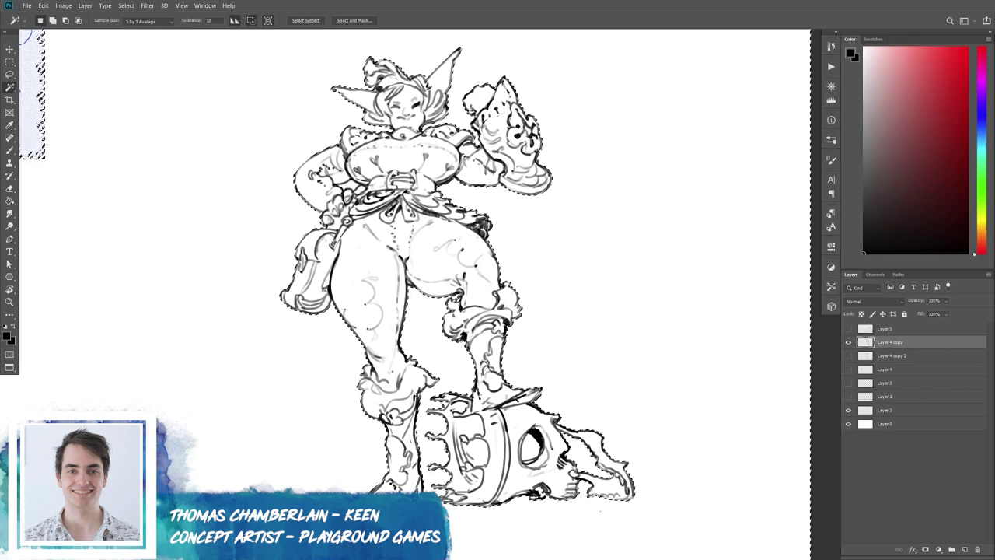
key("l")
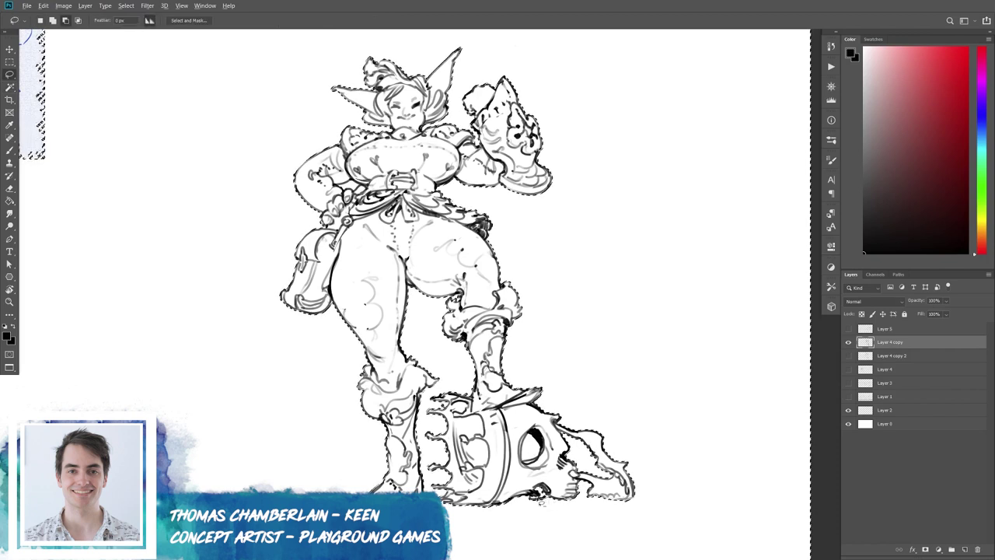
left_click_drag(557, 484, 600, 511)
key("w")
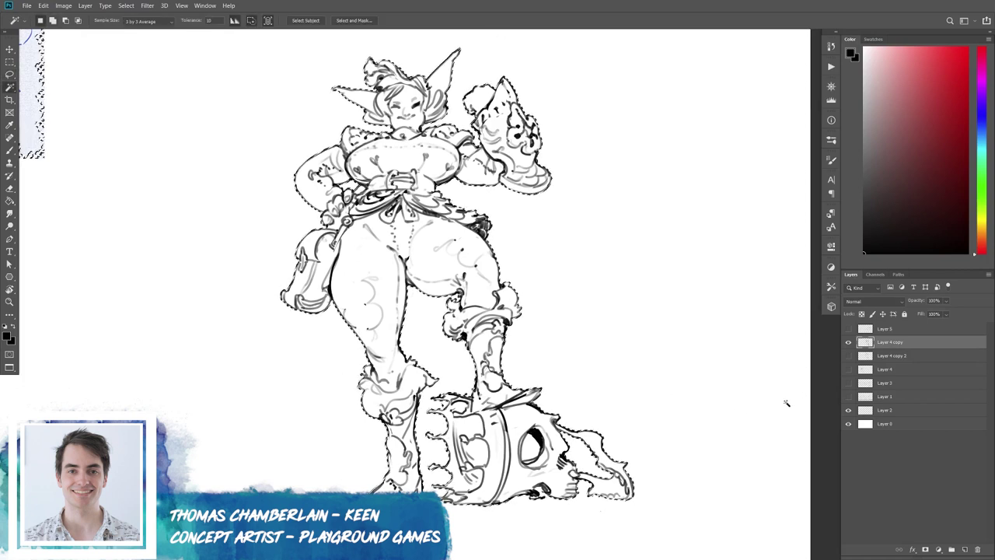
Add empty Layer 6 below the line art and choose mid grey for filling.
key("alt+bracketleft")
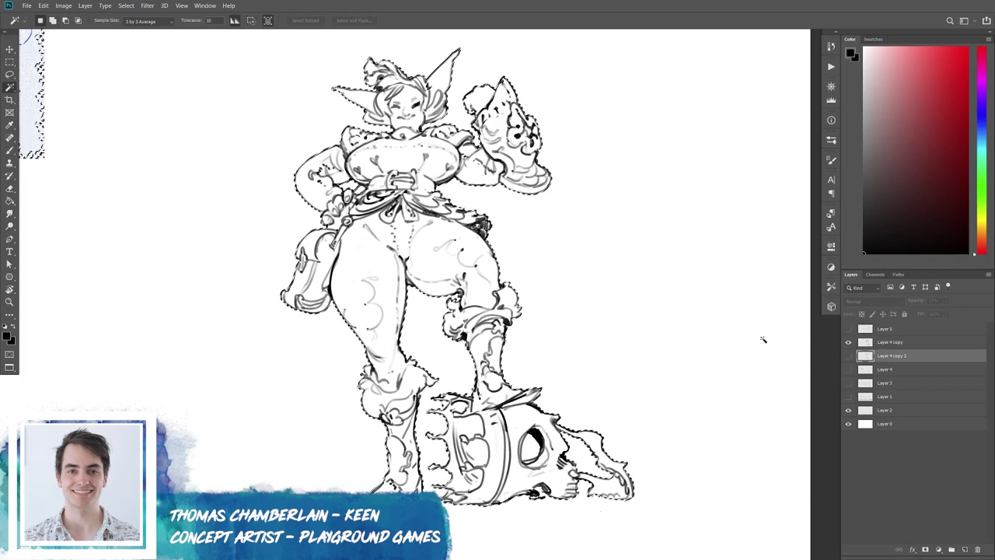
left_click(965, 549)
key("g")
left_click(863, 152)
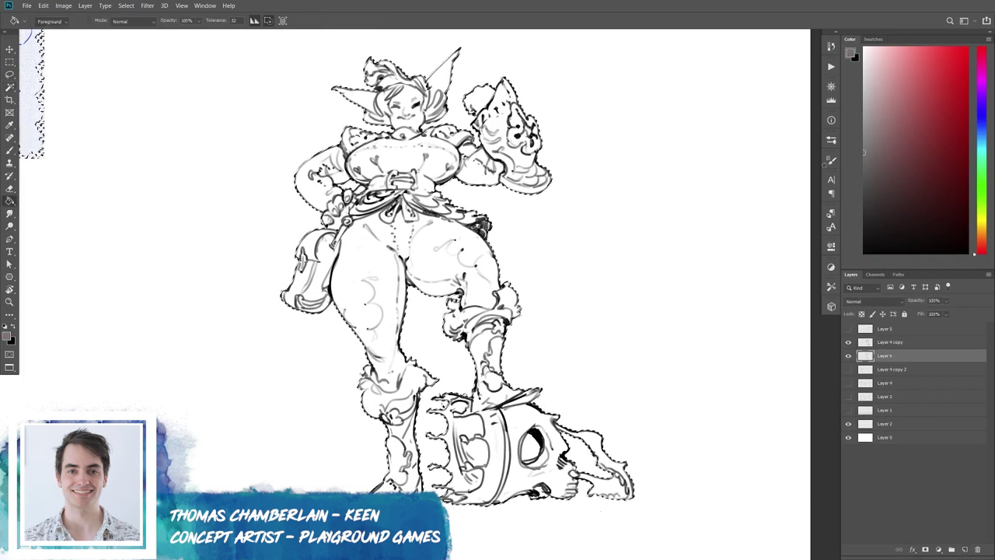
Fill the silhouette with mid-grey, delete the stray top-left grey, and add Layer 7.
left_click(469, 311)
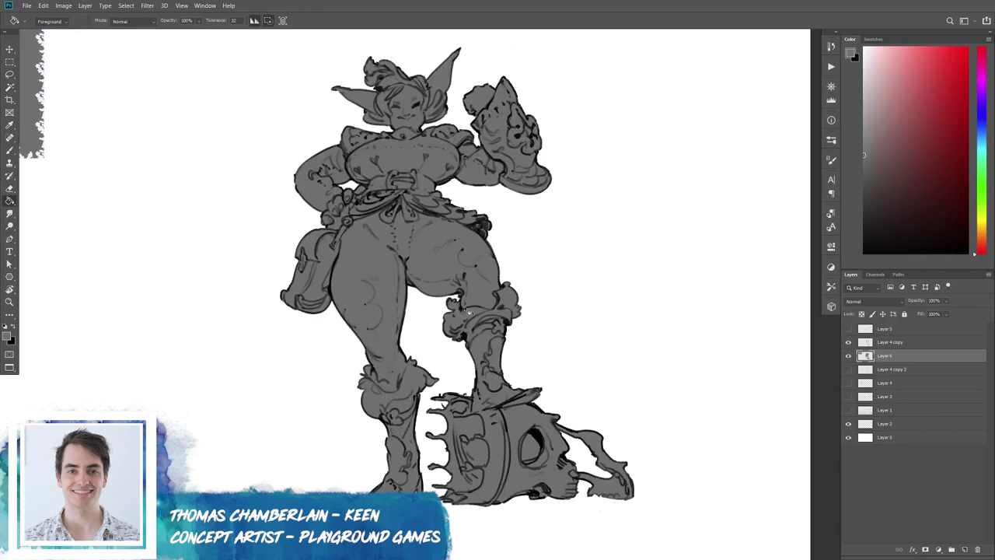
key("ctrl+minus")
key("ctrl+minus")
key("m")
left_click_drag(136, 141, 324, 290)
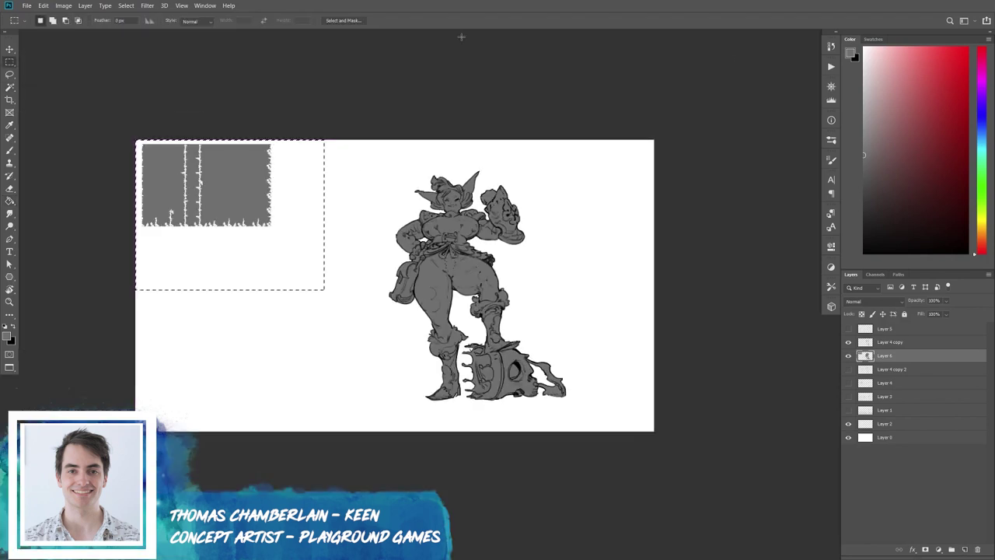
key("ctrl+plus")
key("ctrl+plus")
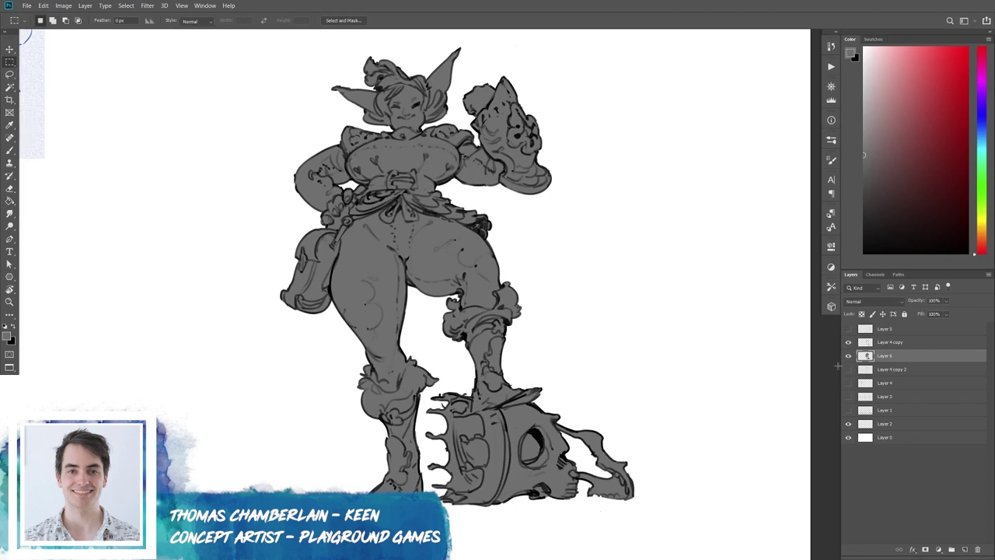
key("b")
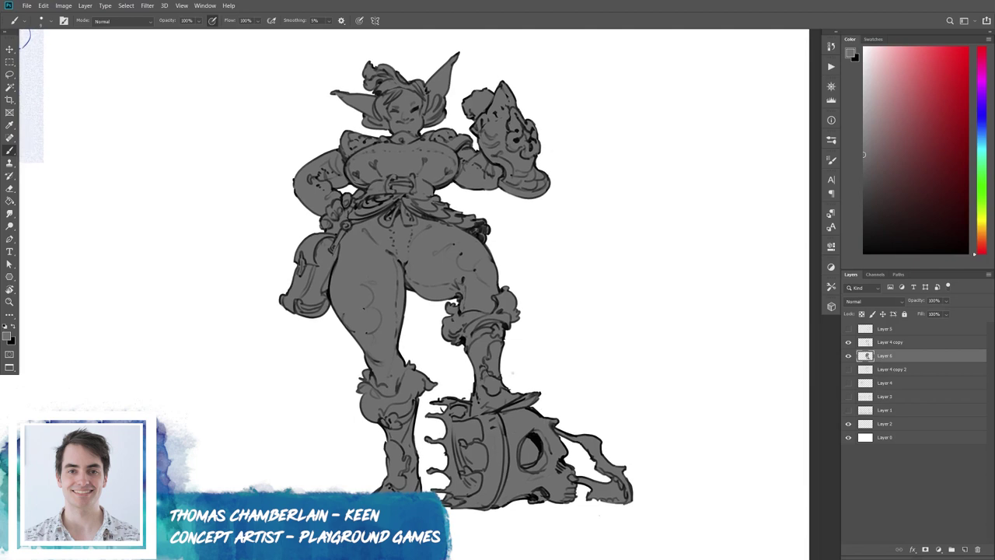
left_click(964, 549)
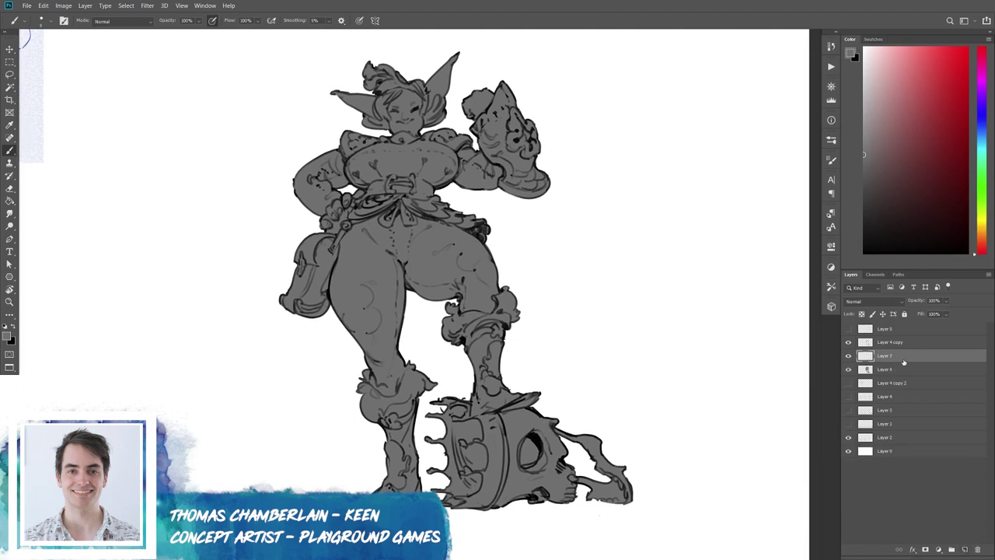
Set the Layer 4 copy line art to Multiply blending.
right_click(240, 220)
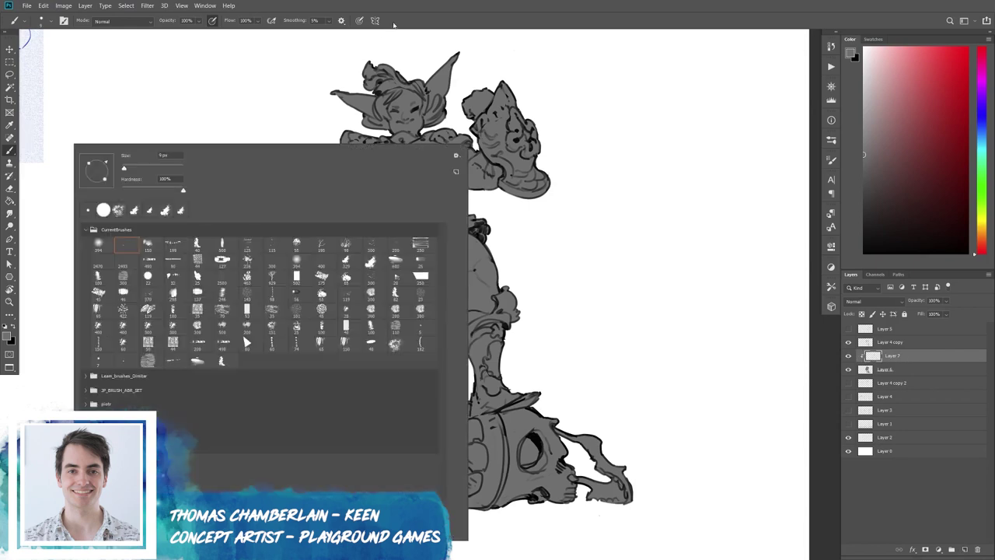
left_click(393, 24)
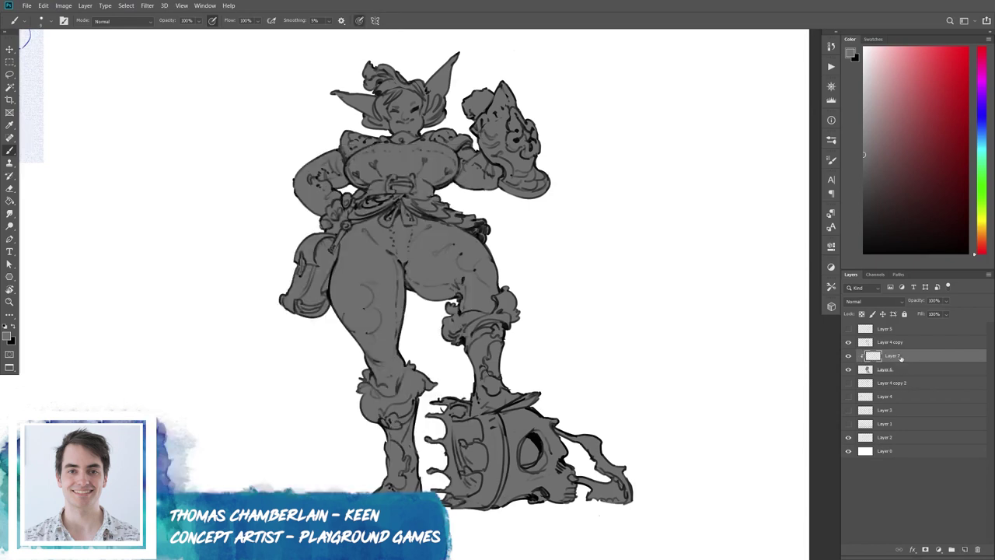
left_click(894, 343)
left_click(874, 301)
left_click(858, 309)
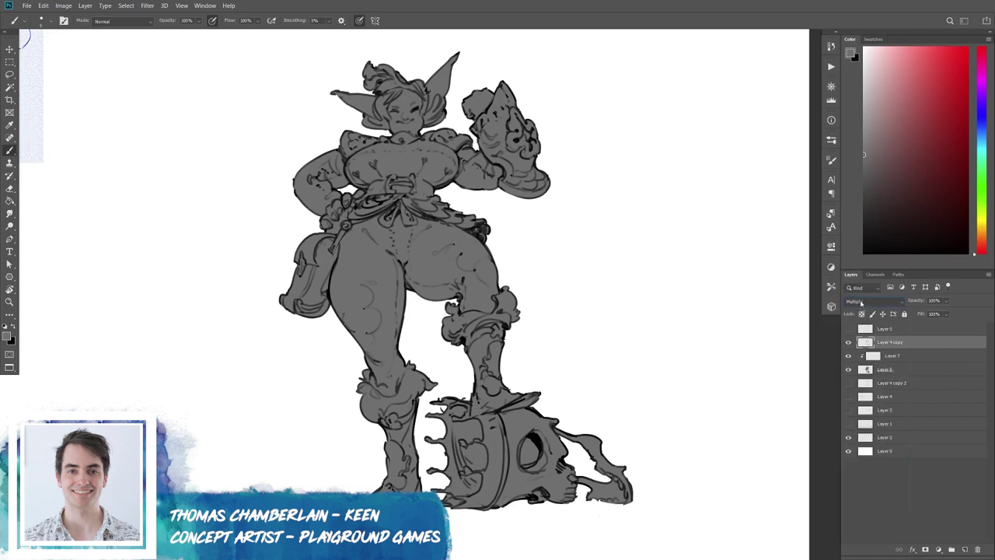
Colorize the line art at Hue 44, Saturation 40, Lightness 36, then select clipped Layer 7.
key("ctrl+u")
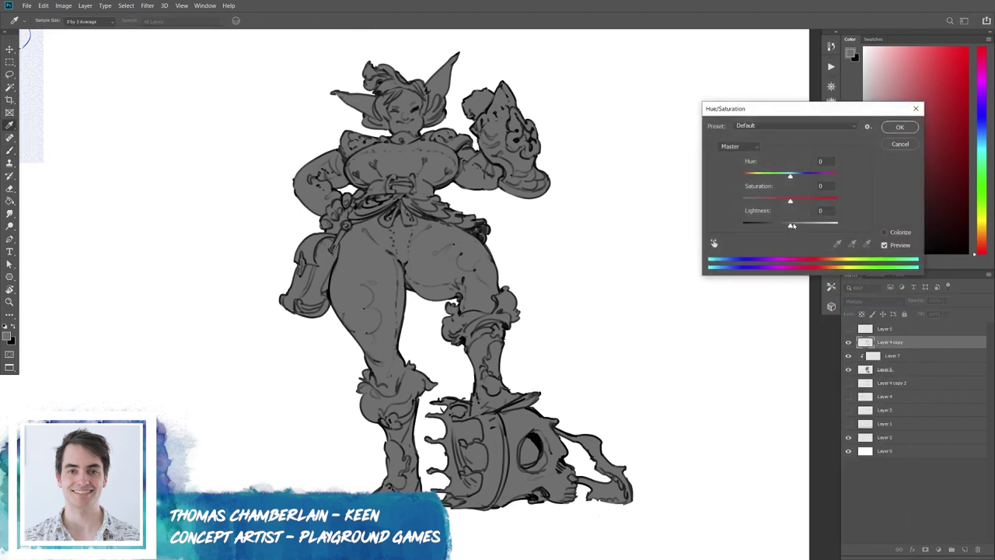
left_click_drag(790, 225, 808, 225)
left_click(884, 232)
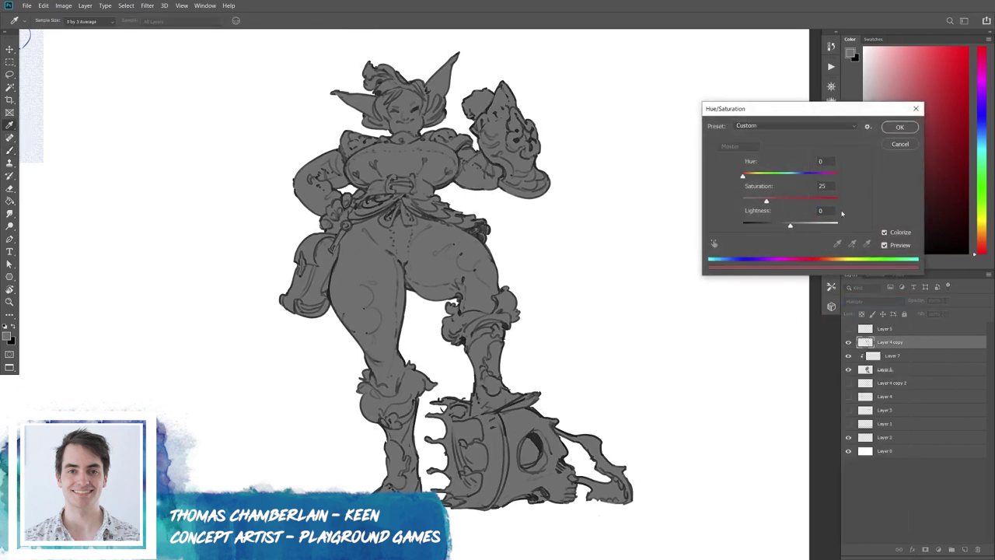
left_click_drag(790, 224, 803, 225)
left_click_drag(761, 177, 807, 224)
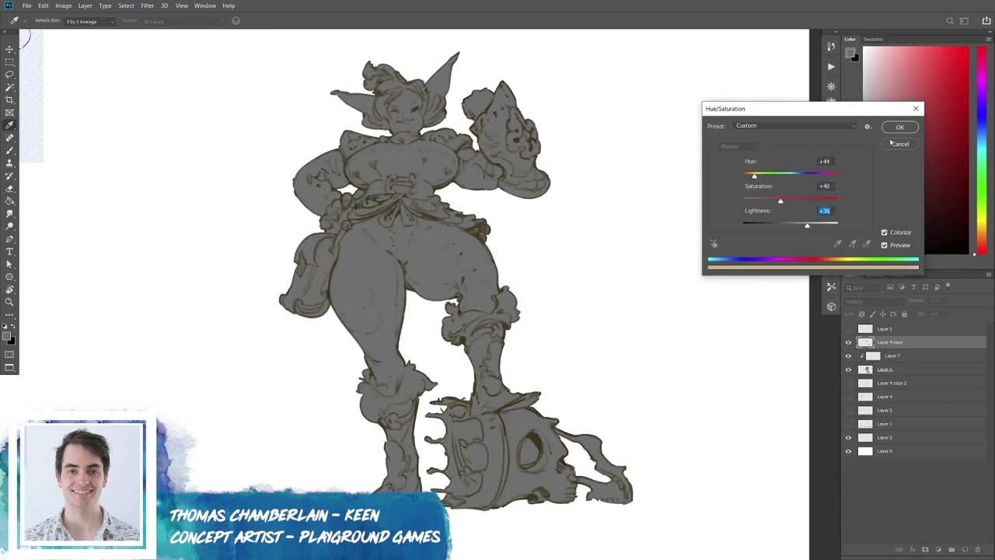
key("Return")
key("b")
left_click(889, 358)
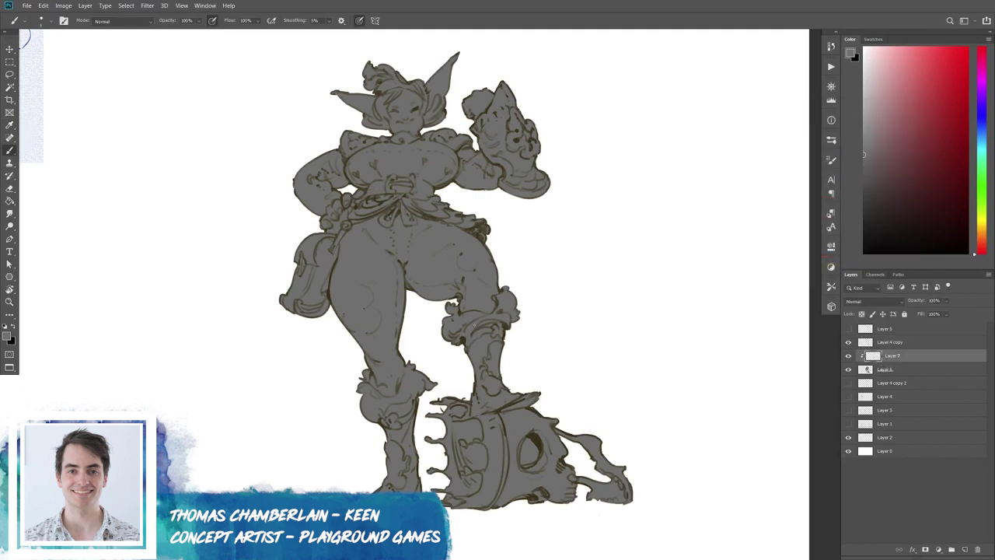
right_click(87, 146)
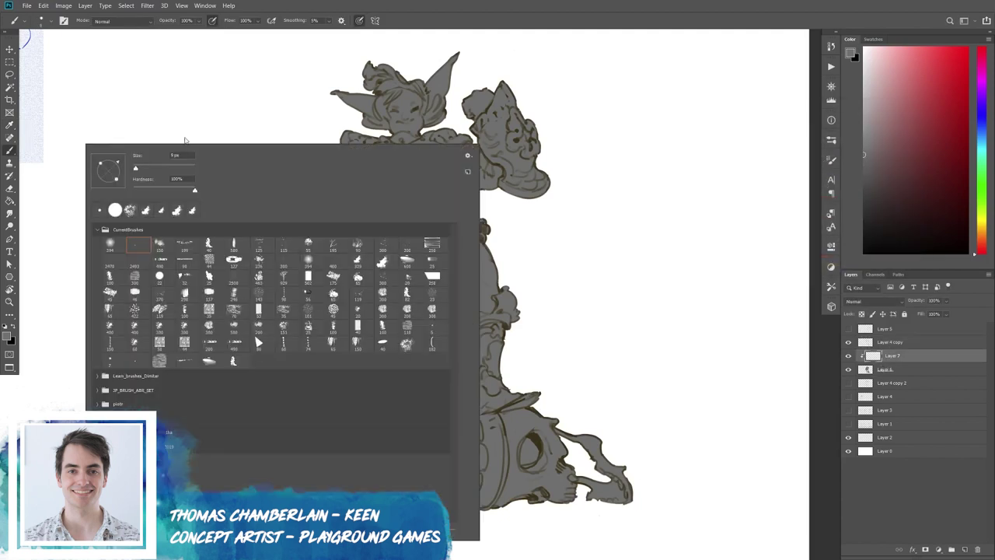
Enlarge the brush and pick a dark green skin colour in the Color panel.
key("Escape")
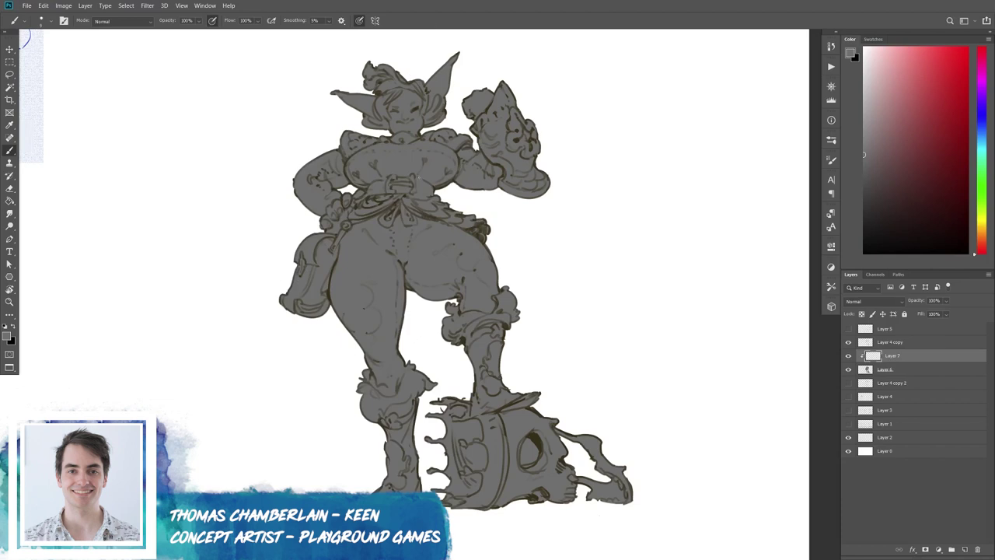
key("bracketright")
key("bracketright")
key("bracketright")
left_click(896, 174)
left_click(984, 242)
left_click(903, 132)
left_click(982, 156)
left_click_drag(983, 156, 984, 153)
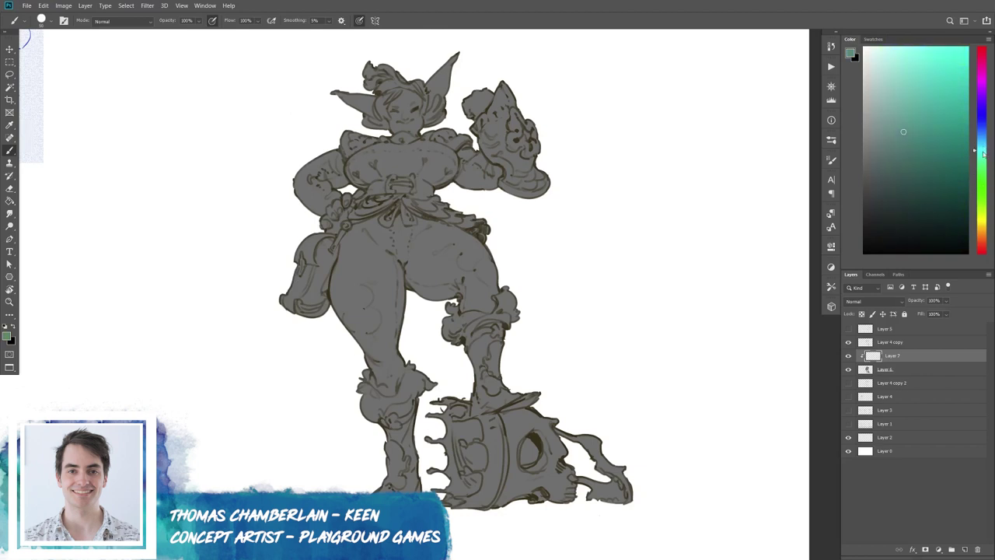
left_click(899, 174)
Paint green over the face, both pointed ears and both hands.
mouse_move(402, 114)
left_mouse_down()
mouse_move(396, 126)
mouse_move(417, 103)
mouse_move(386, 101)
left_mouse_up()
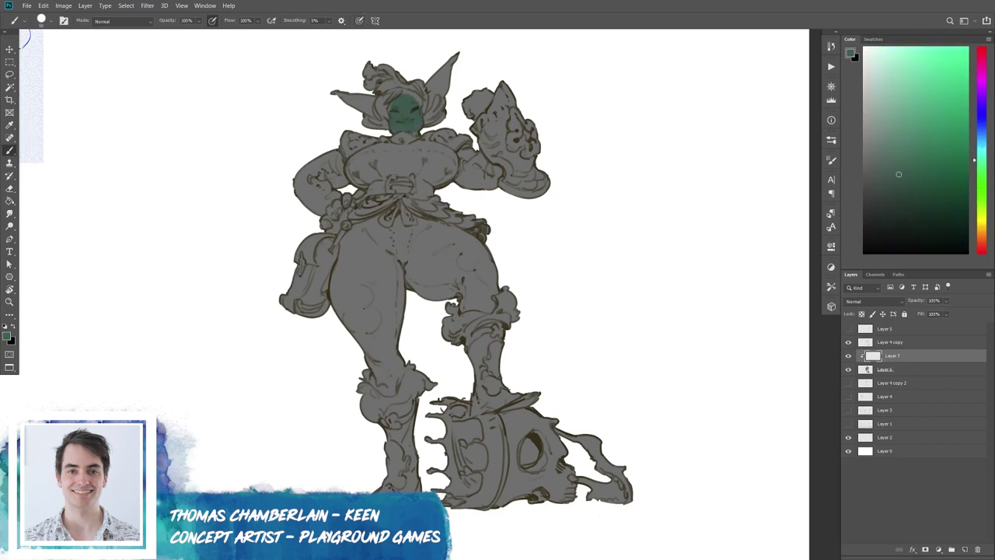
mouse_move(329, 201)
left_mouse_down()
mouse_move(339, 214)
mouse_move(325, 227)
mouse_move(363, 193)
left_mouse_up()
left_click_drag(485, 81, 471, 117)
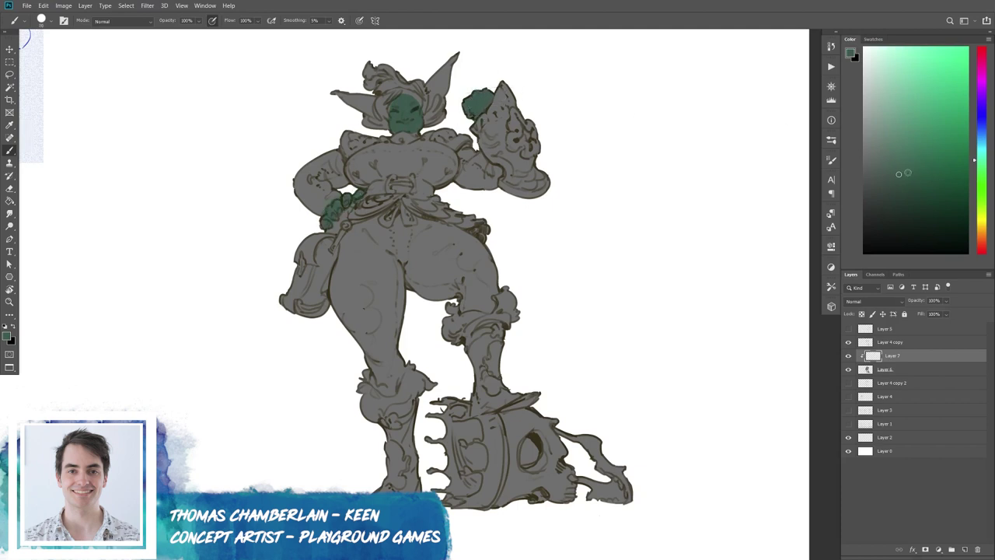
left_click(482, 94, "alt")
mouse_move(416, 105)
left_mouse_down()
mouse_move(393, 120)
mouse_move(405, 109)
mouse_move(338, 95)
left_mouse_up()
left_click_drag(452, 61, 412, 116)
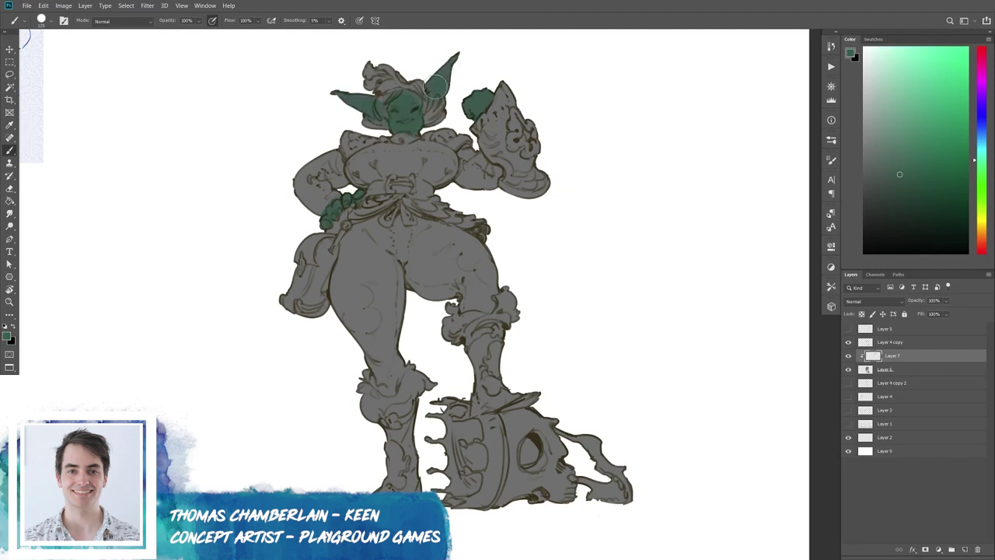
left_click_drag(366, 192, 333, 208)
Choose a muted greyish purple for the clothing.
left_click_drag(977, 210, 976, 70)
left_click(934, 174)
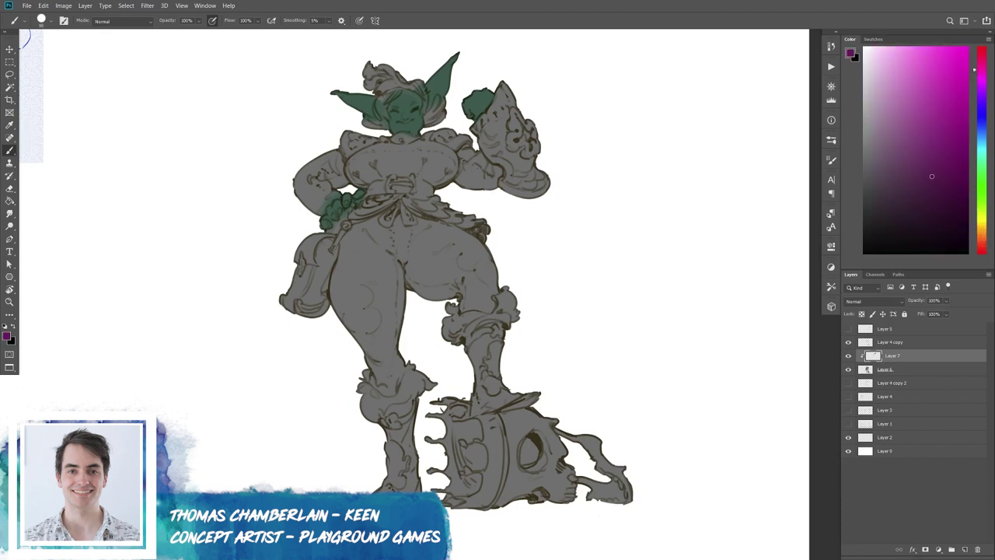
left_click(980, 89)
left_click(884, 153)
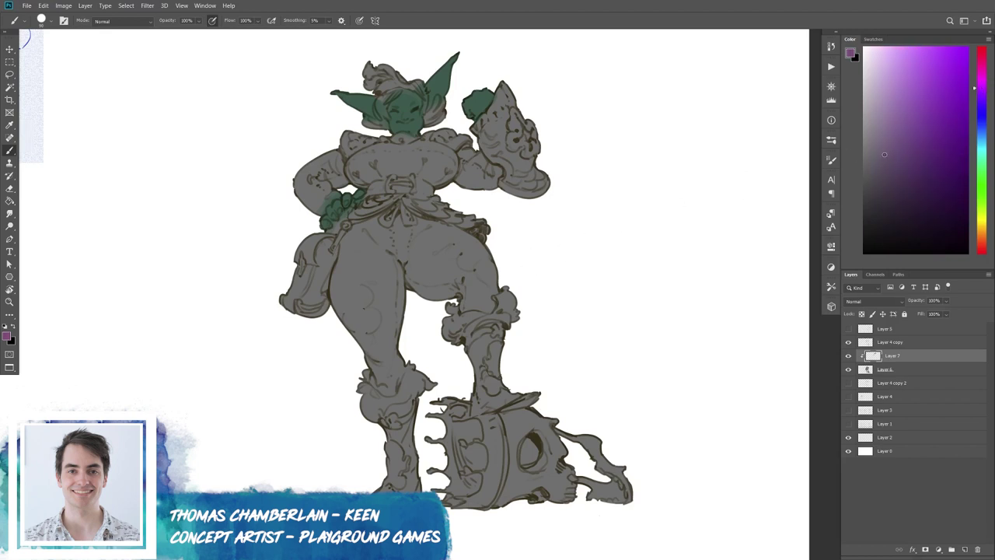
left_click(982, 72)
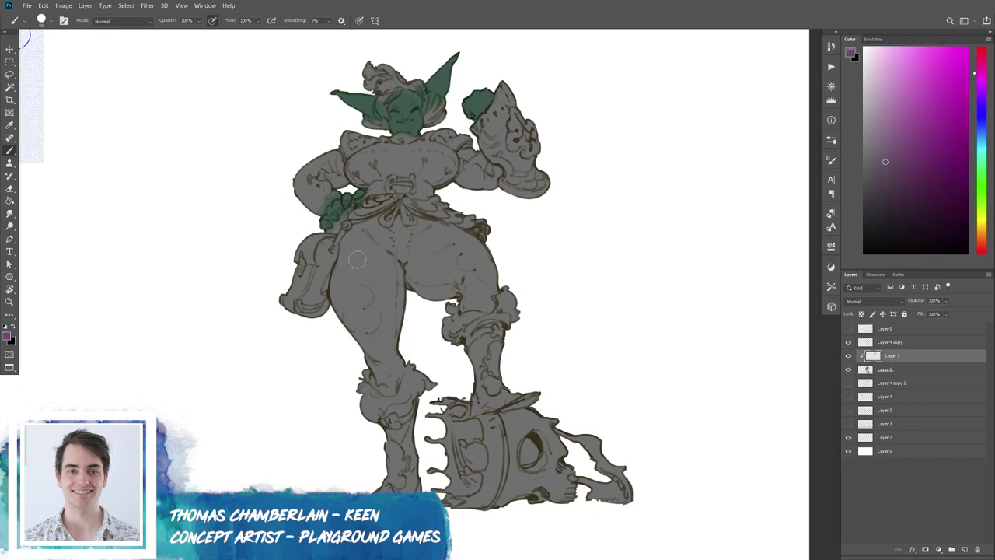
Paint the trousers purple from the thighs down to the knee.
left_click_drag(356, 245, 346, 323)
left_click_drag(334, 272, 377, 307)
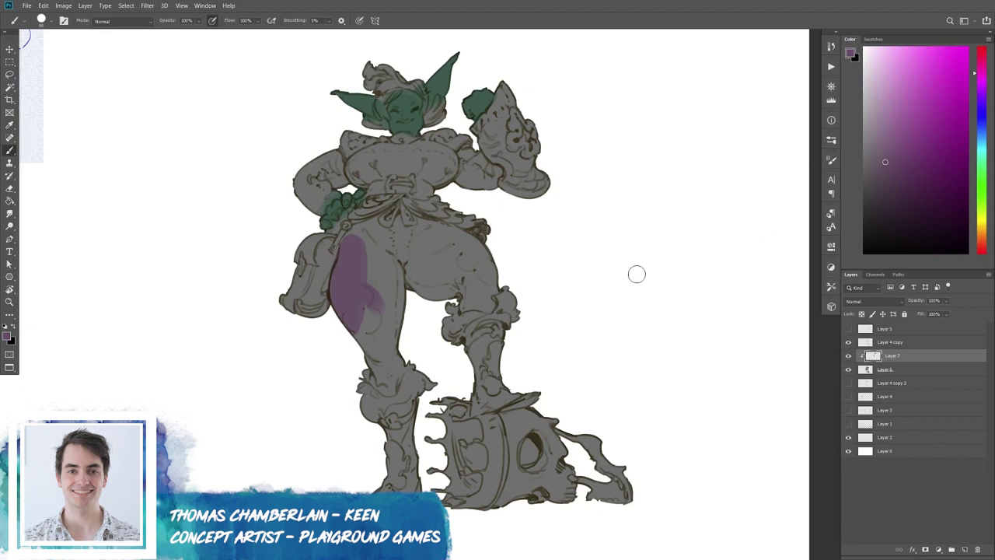
mouse_move(406, 294)
left_mouse_down()
mouse_move(388, 233)
mouse_move(413, 257)
mouse_move(383, 380)
mouse_move(489, 287)
mouse_move(467, 295)
mouse_move(394, 228)
left_mouse_up()
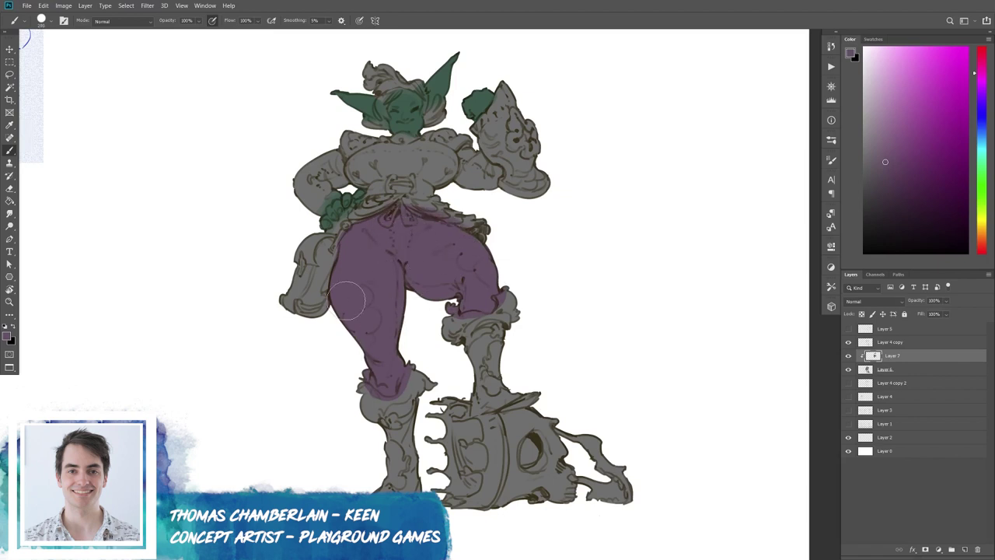
left_click(893, 181)
left_click_drag(384, 266, 364, 362)
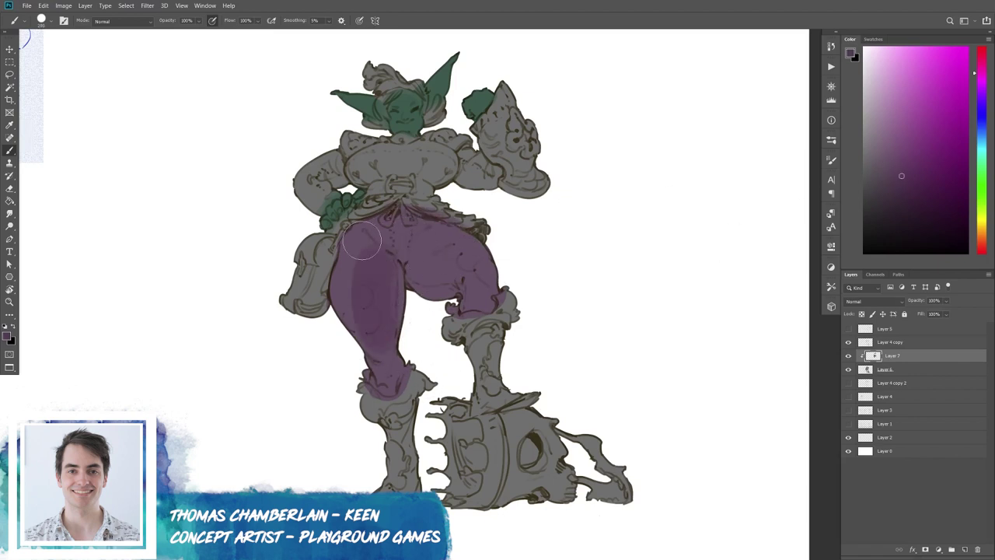
key("ctrl+z")
Shade the lower leg and between the legs with darker purple, evening out the hips.
left_click(871, 173)
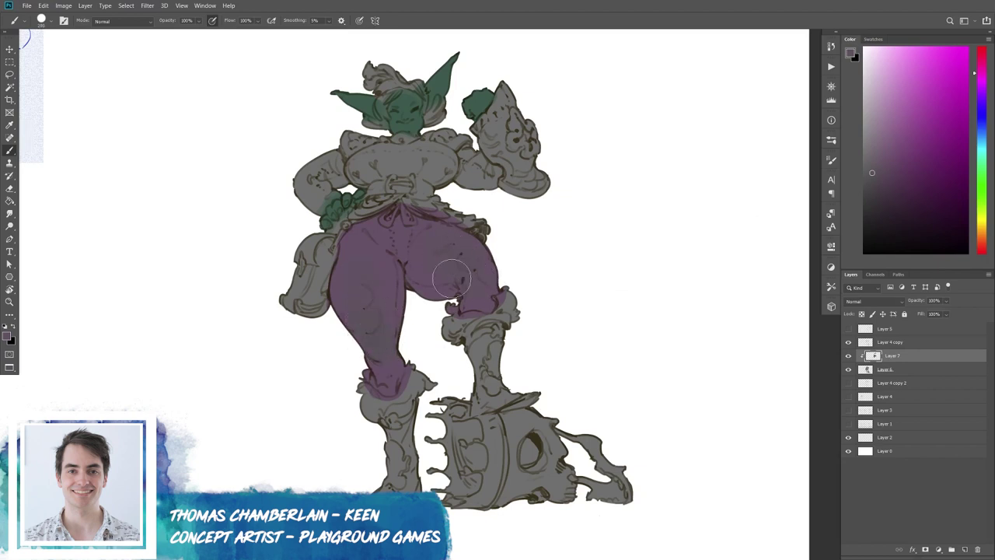
left_click(908, 222)
left_click_drag(351, 374, 373, 388)
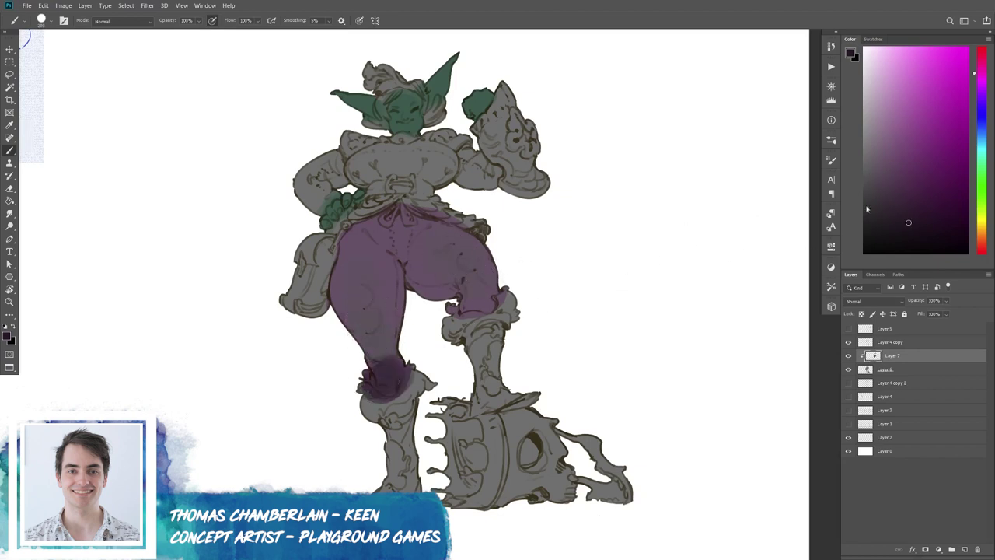
left_click(981, 86)
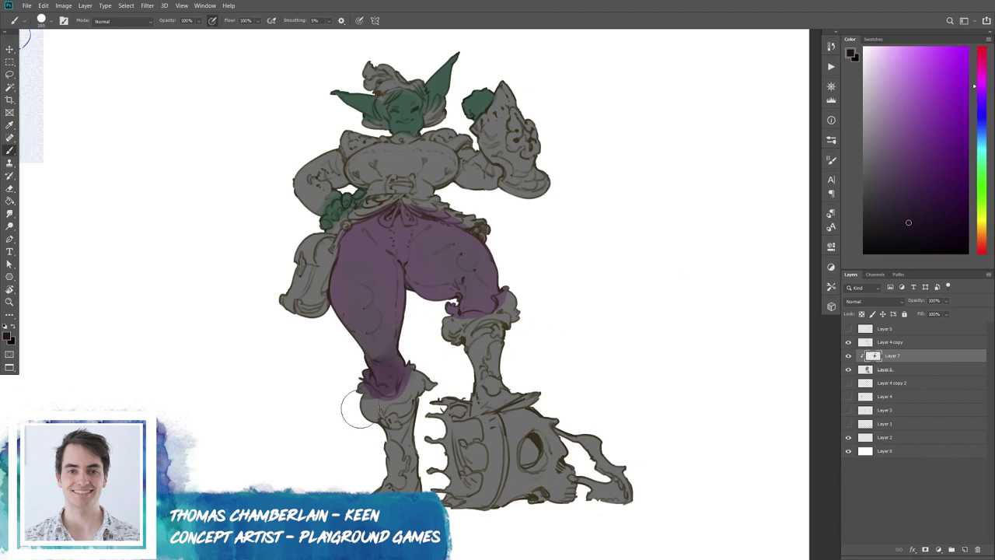
left_click_drag(393, 280, 490, 296)
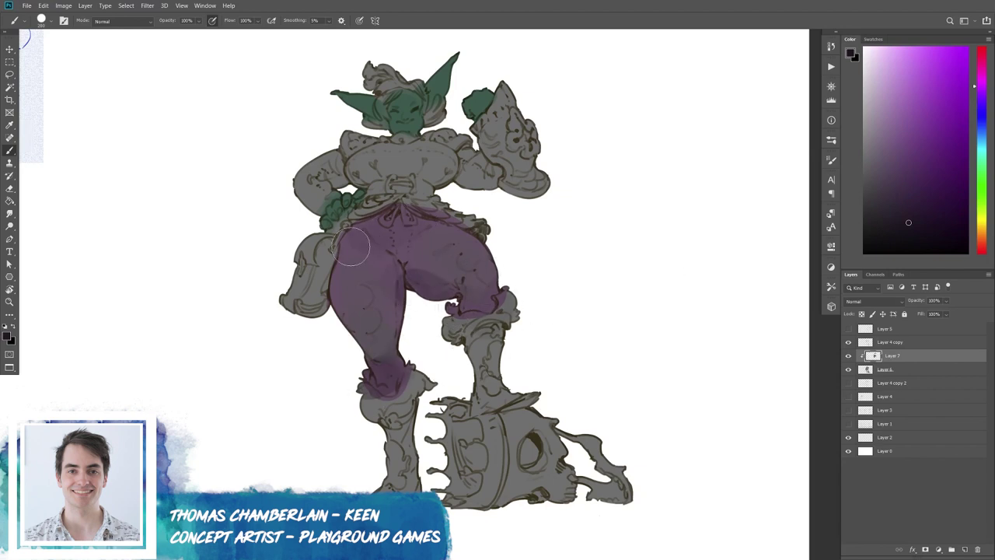
left_click_drag(366, 244, 420, 222)
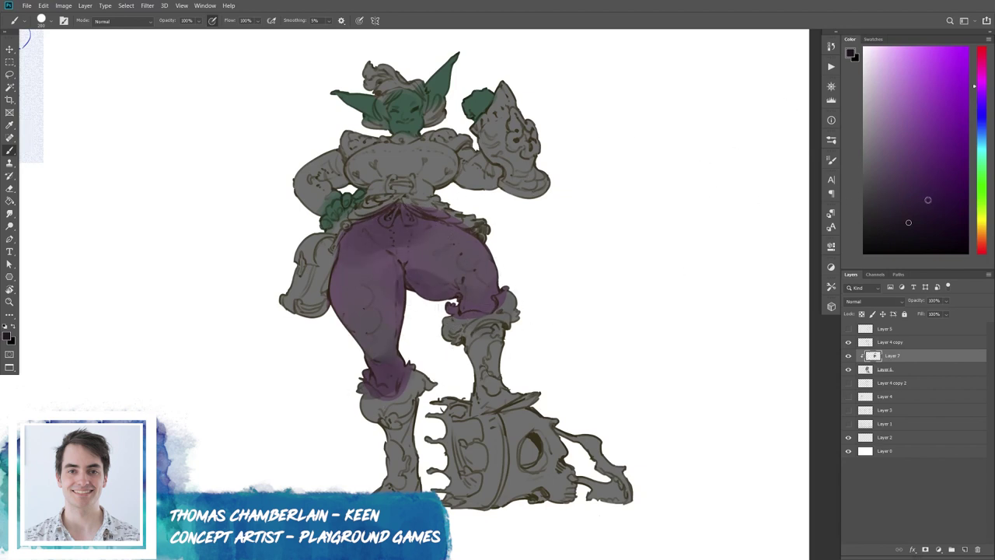
Block in deep orange-brown along the waist and add new Layer 8.
left_click_drag(981, 223, 981, 235)
left_click(940, 105)
left_click(982, 230)
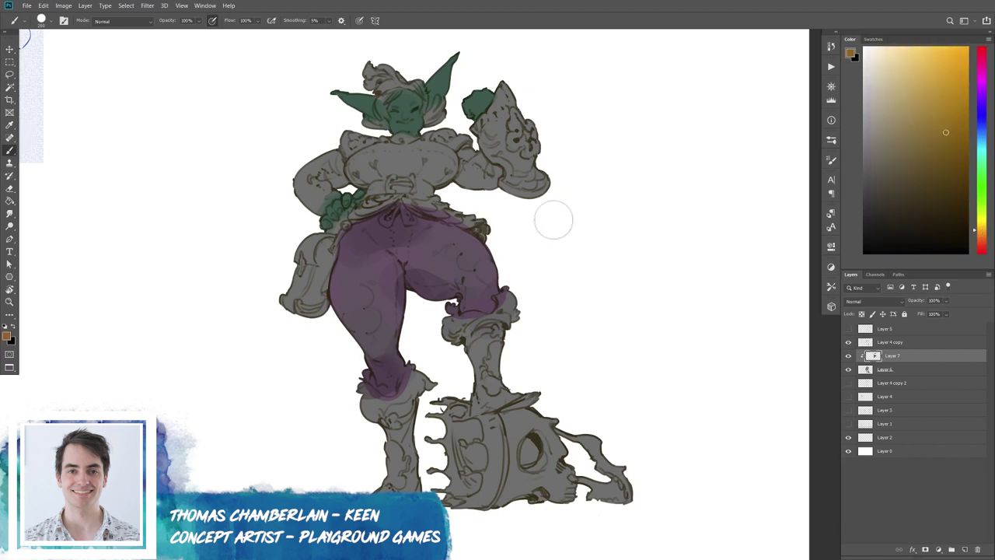
mouse_move(359, 219)
left_mouse_down()
mouse_move(332, 231)
mouse_move(392, 196)
mouse_move(505, 225)
left_mouse_up()
left_click(955, 172)
left_click(978, 235)
left_click_drag(359, 211, 433, 210)
mouse_move(359, 215)
left_mouse_down()
mouse_move(339, 227)
mouse_move(396, 199)
mouse_move(461, 207)
mouse_move(381, 165)
left_mouse_up()
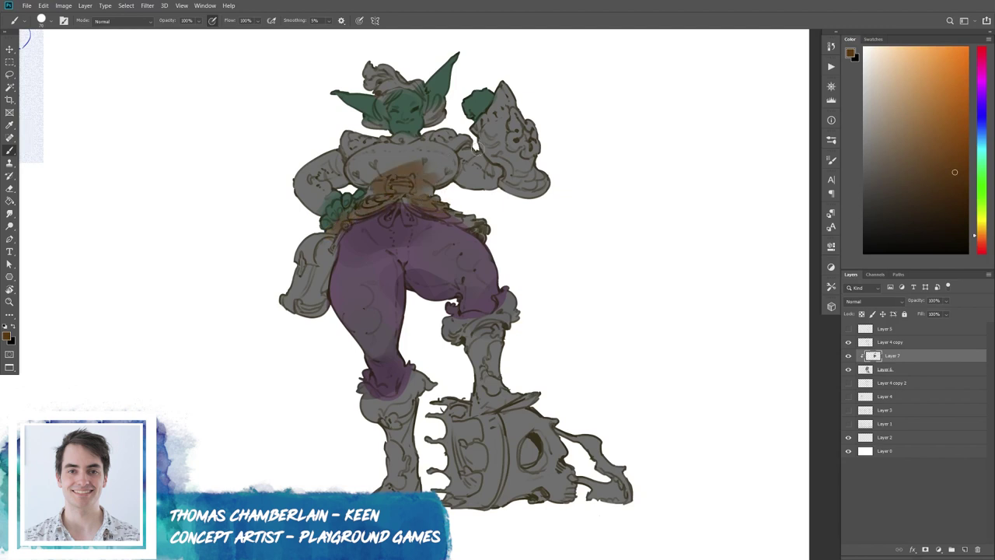
key("ctrl+z")
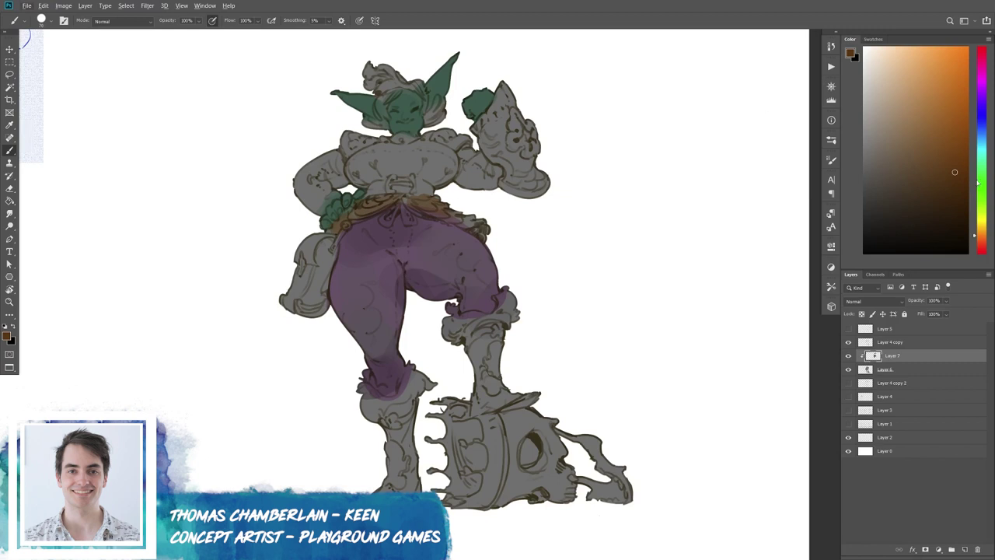
left_click(978, 183)
left_click(964, 549)
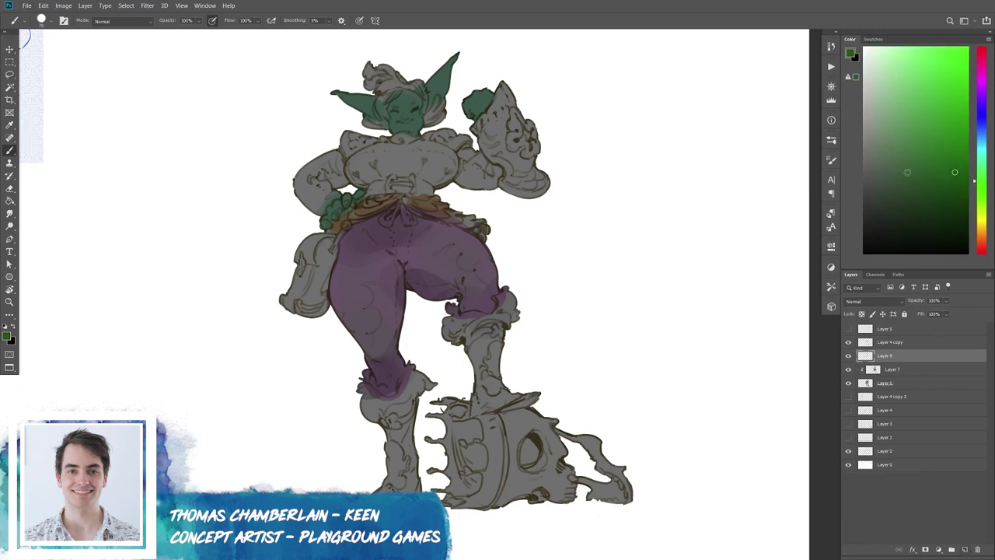
Paint the top over the chest in deep magenta.
left_click(980, 231)
left_click_drag(979, 231, 981, 240)
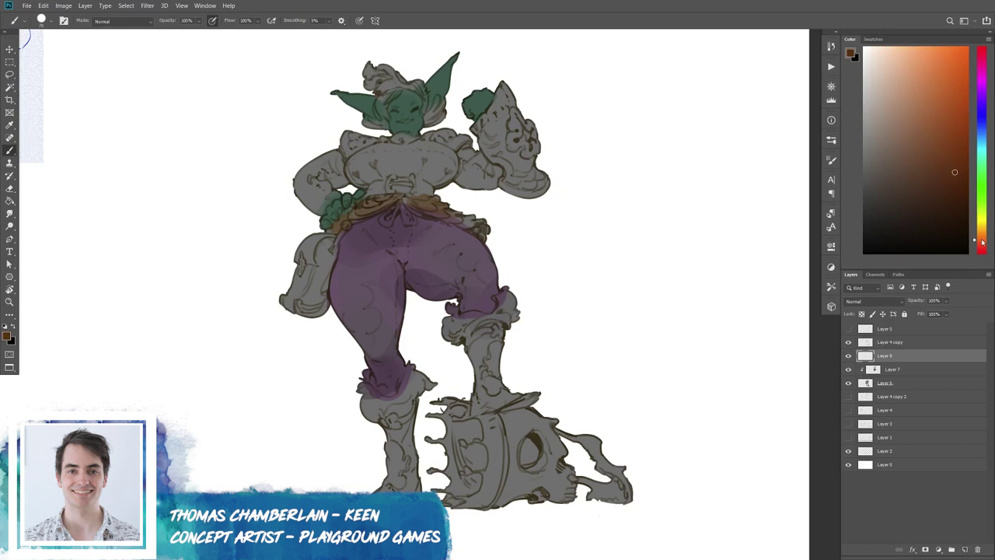
left_click(981, 58)
left_click(951, 158)
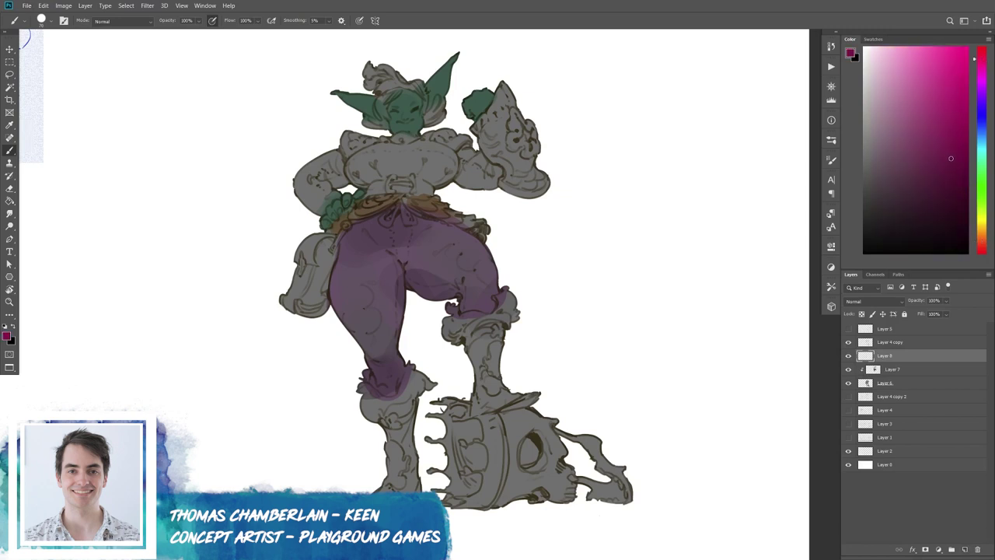
left_click(937, 162)
mouse_move(389, 182)
left_mouse_down()
mouse_move(358, 160)
mouse_move(426, 162)
mouse_move(440, 175)
mouse_move(358, 179)
mouse_move(443, 159)
left_mouse_up()
left_click(919, 190)
left_click(902, 170)
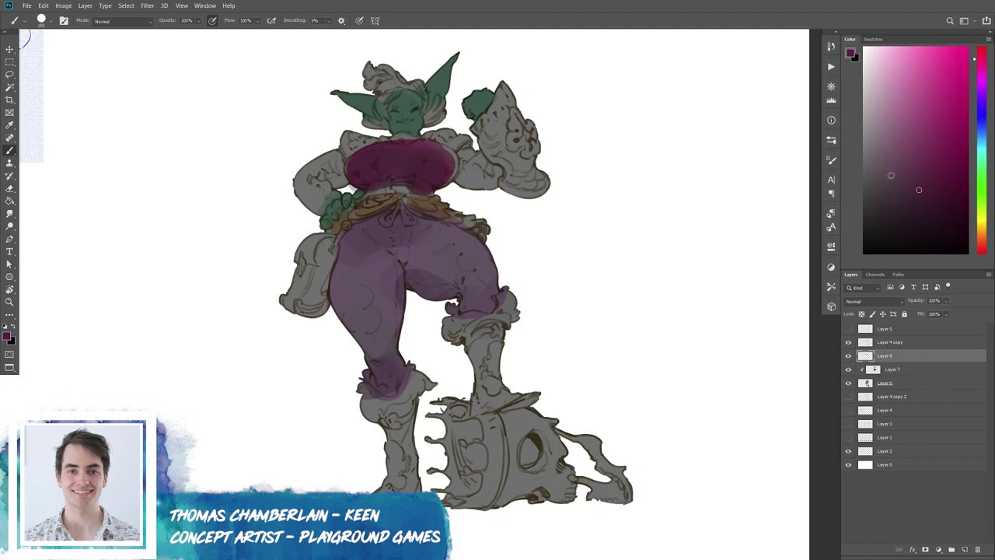
mouse_move(410, 206)
left_mouse_down()
mouse_move(443, 167)
mouse_move(373, 164)
mouse_move(427, 191)
left_mouse_up()
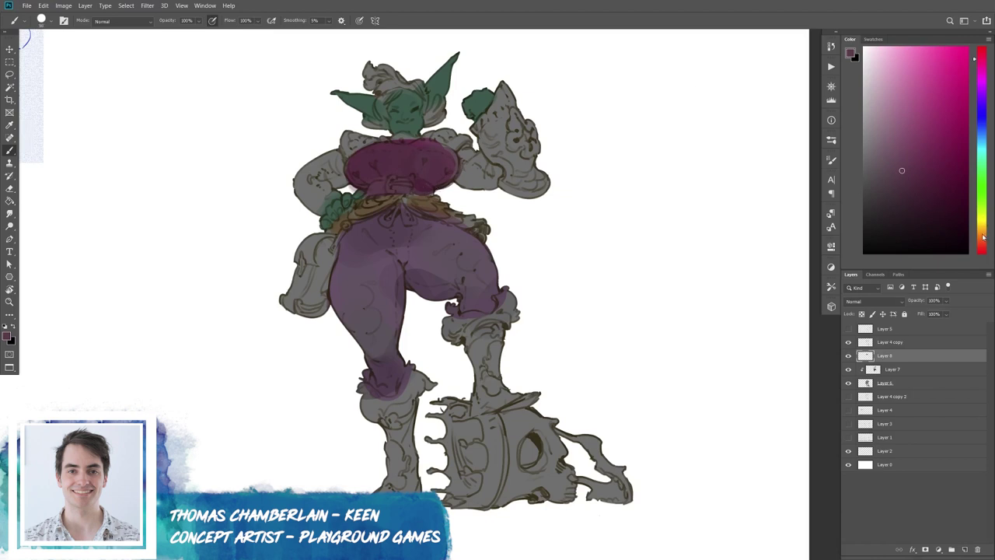
Paint a brown belt under the chest with lighter and darker brown tones.
left_click_drag(983, 237, 983, 242)
left_click(932, 181)
left_click_drag(380, 185, 431, 191)
left_click(928, 158)
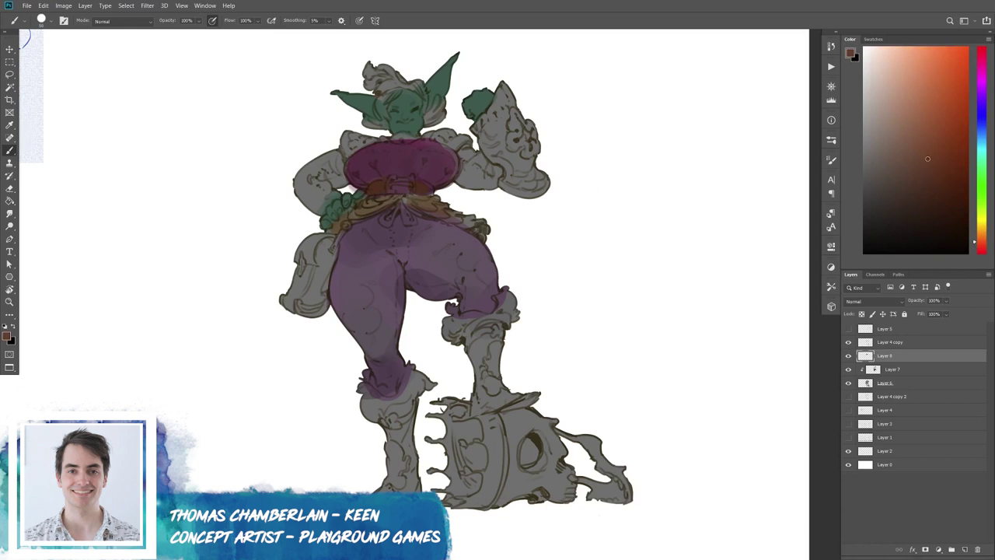
left_click_drag(981, 241, 981, 236)
left_click_drag(389, 188, 431, 189)
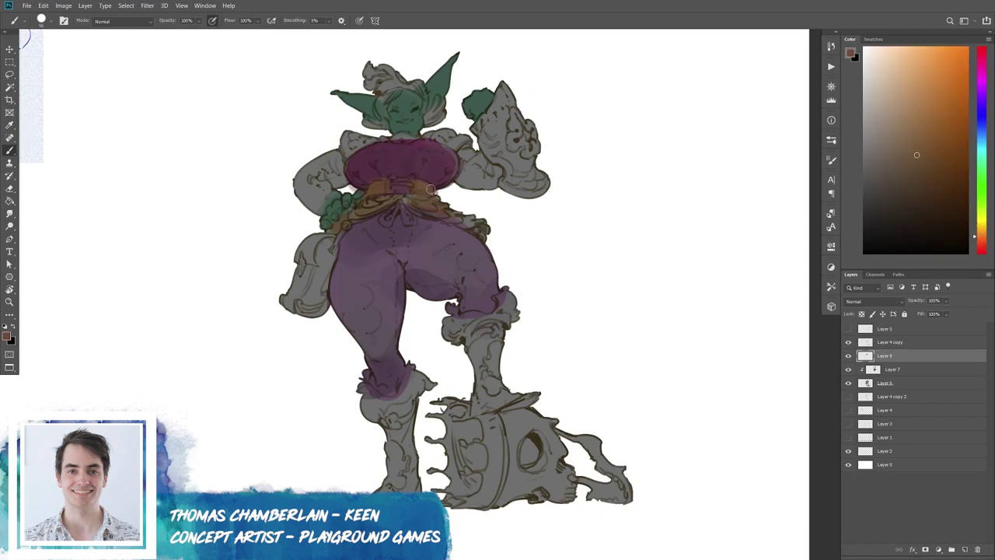
left_click(924, 190)
mouse_move(383, 185)
left_mouse_down()
mouse_move(367, 193)
mouse_move(407, 190)
left_mouse_up()
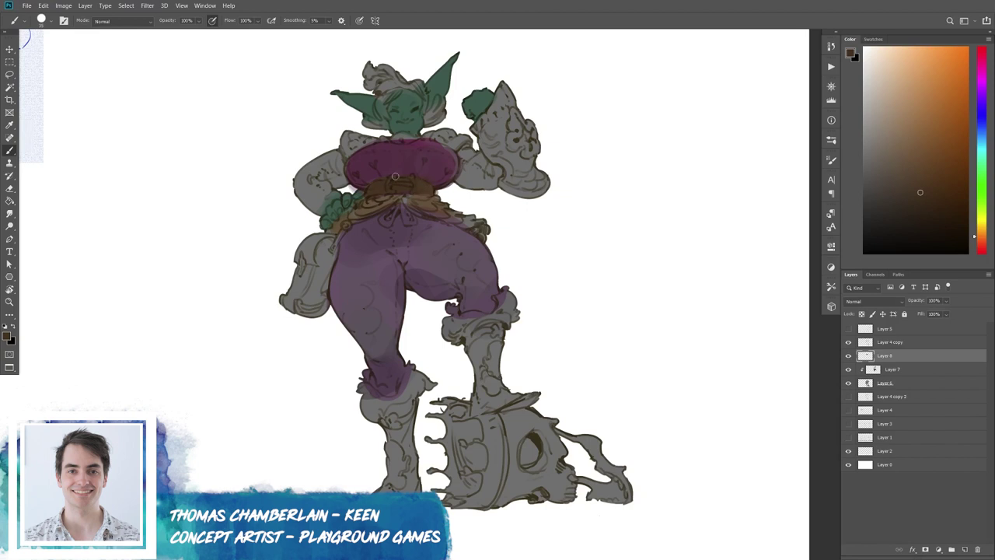
Pick a light yellow-tan for the buckle, sample the belly magenta, and reselect Layer 7.
left_click(919, 156)
left_click(982, 235)
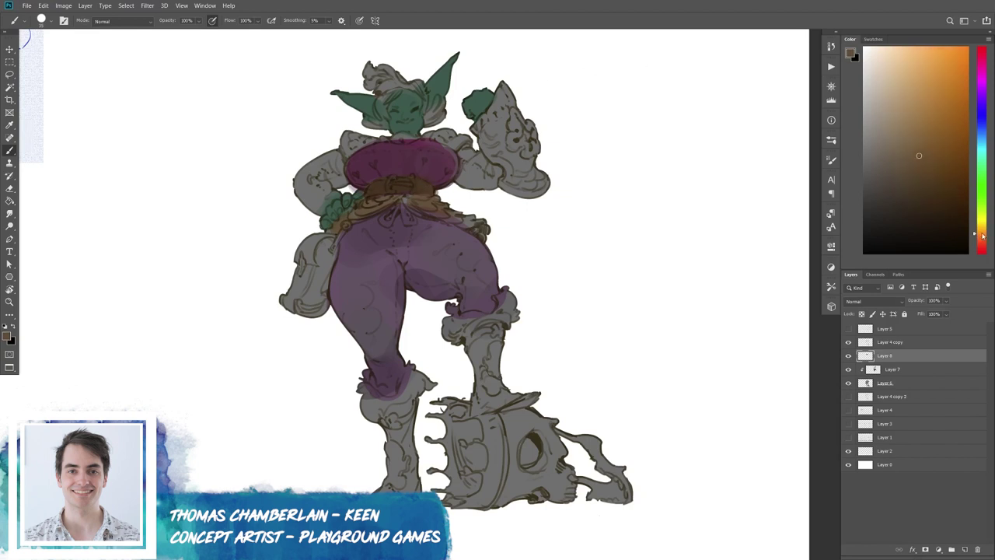
left_click_drag(983, 234, 983, 230)
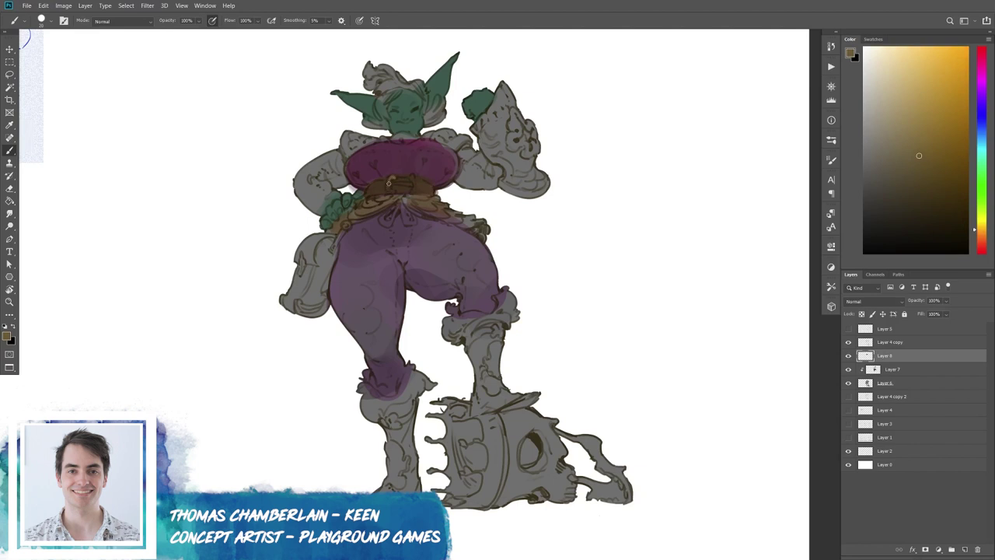
left_click(916, 105)
left_click(911, 136)
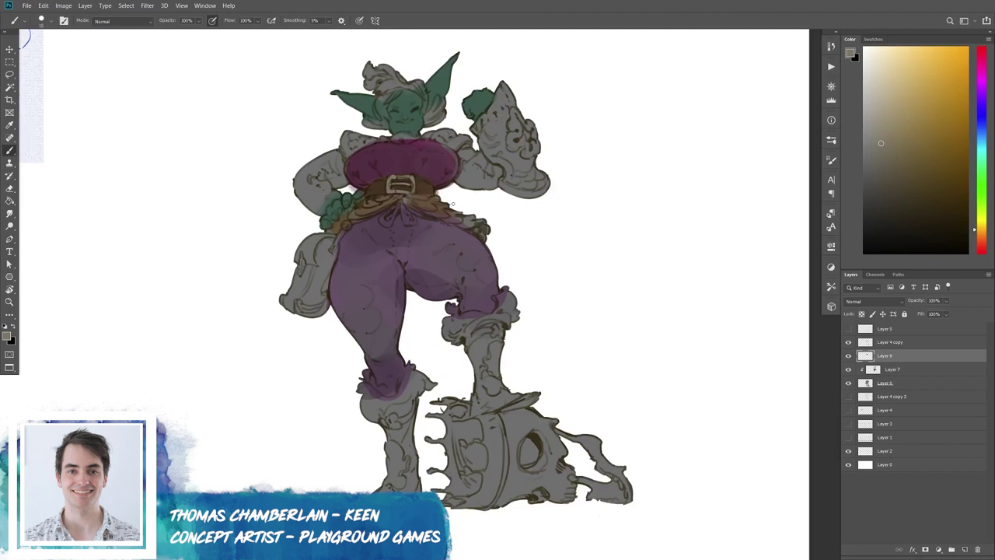
left_click(431, 151, "alt")
left_click(881, 372)
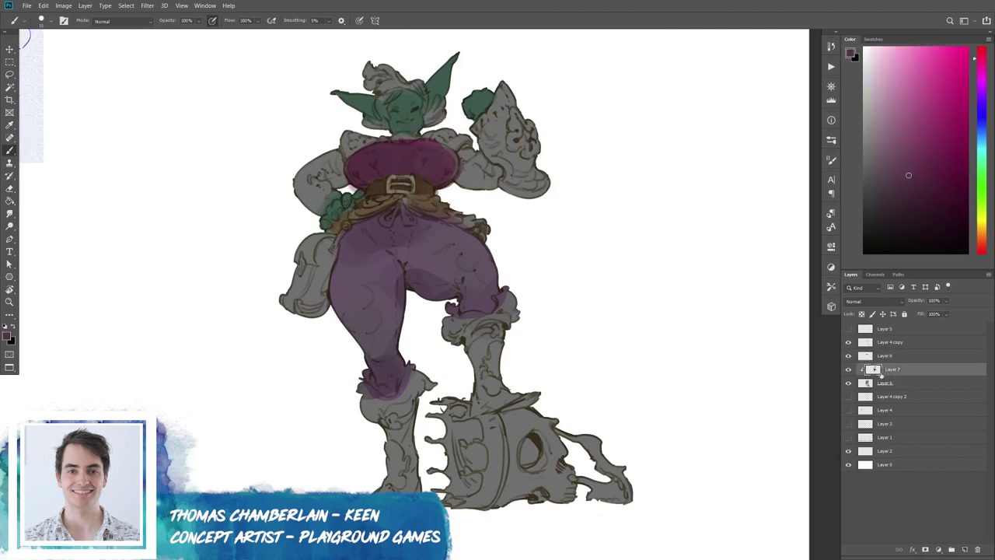
Paint the sash below the belt in bright golden yellow.
left_click(422, 149, "alt")
left_click(369, 207, "alt")
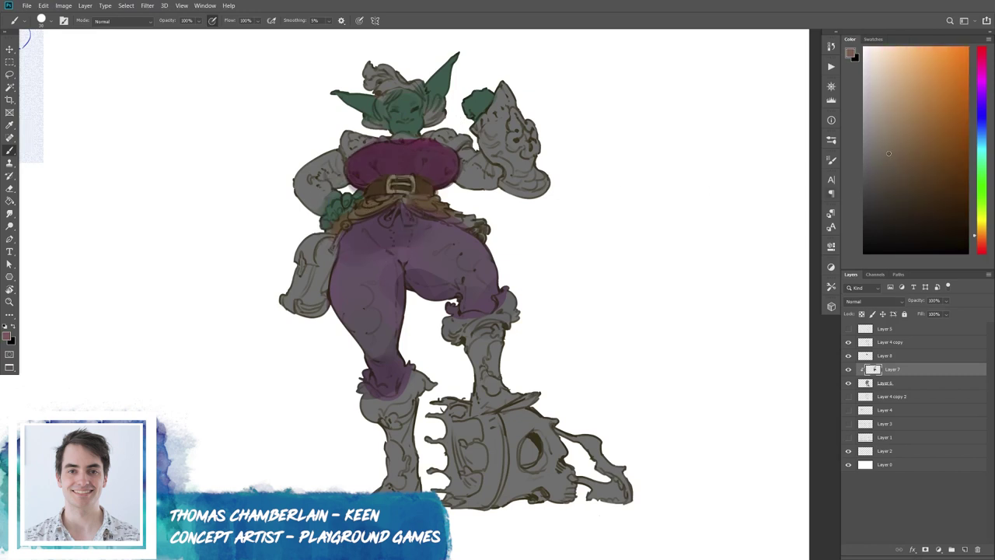
left_click(981, 231)
left_click(932, 161)
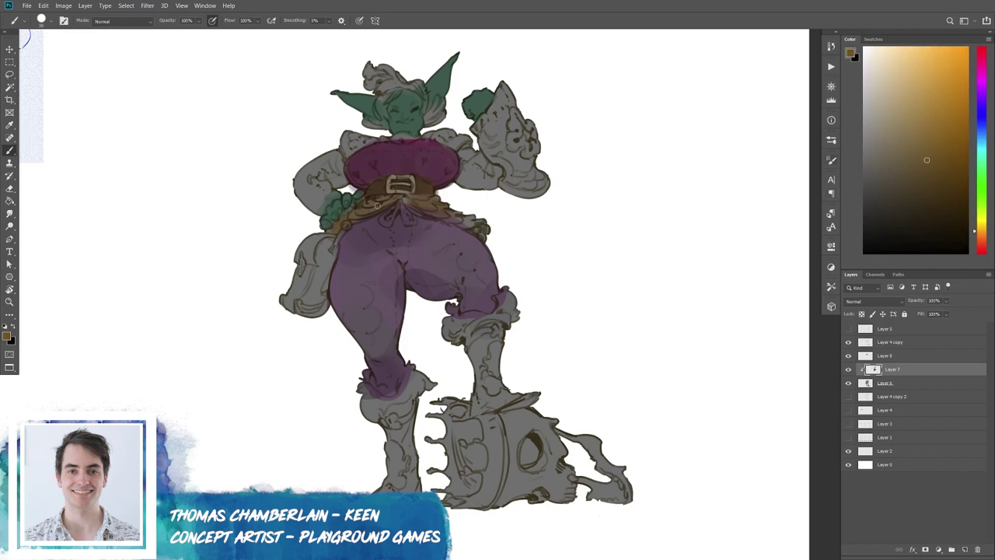
left_click(848, 370)
left_click(848, 370)
left_click(848, 370)
left_click(848, 371)
left_click(939, 122)
mouse_move(371, 208)
left_mouse_down()
mouse_move(349, 220)
mouse_move(403, 198)
mouse_move(464, 220)
left_mouse_up()
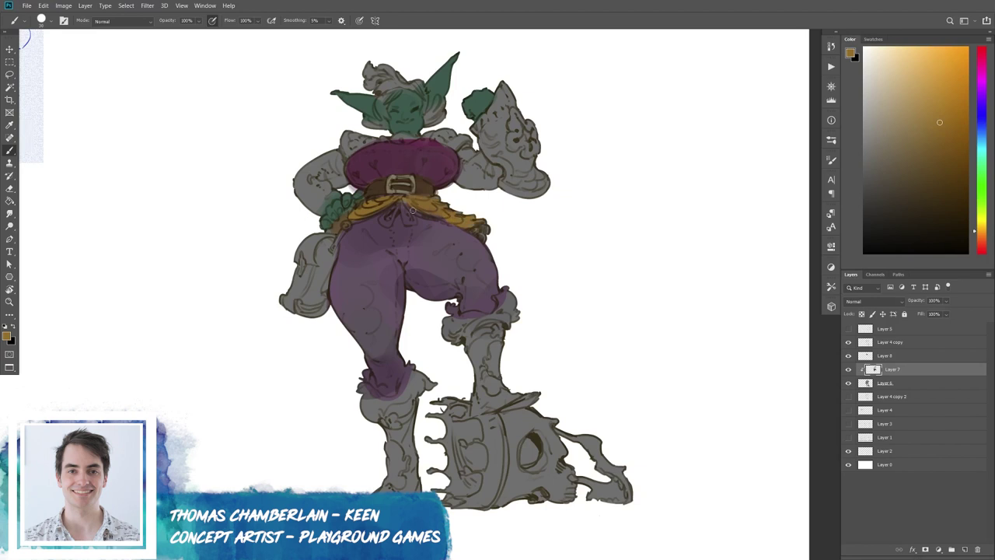
left_click_drag(413, 199, 425, 210)
Sample several trouser purples to touch up the trousers below the sash.
left_click(421, 240, "alt")
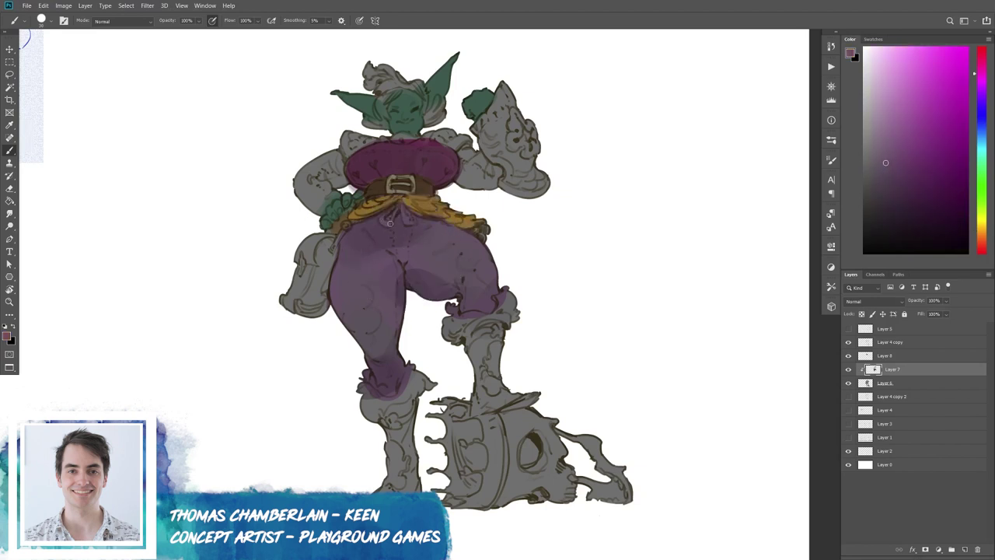
left_click(398, 235, "alt")
left_click(403, 253, "alt")
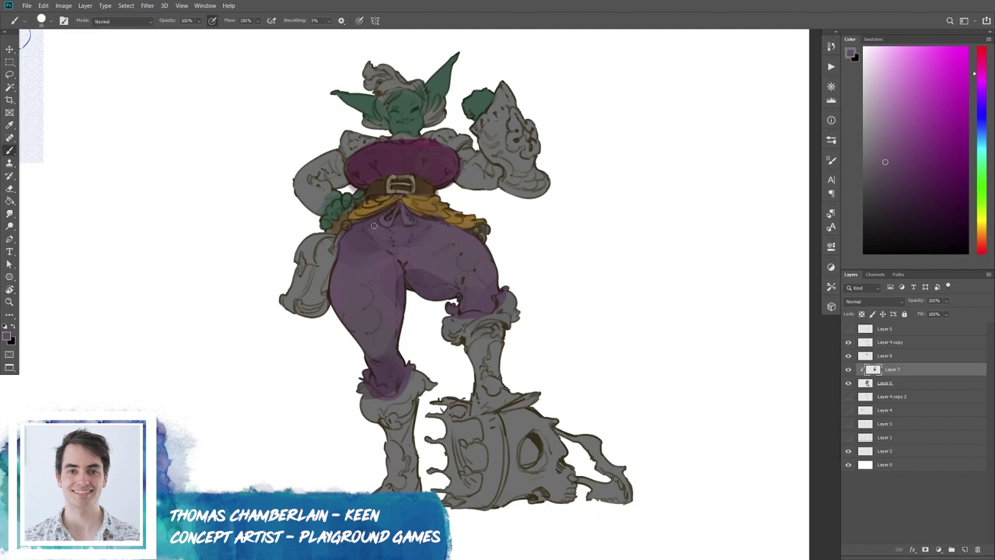
left_click(361, 239, "alt")
left_click_drag(395, 307, 396, 314)
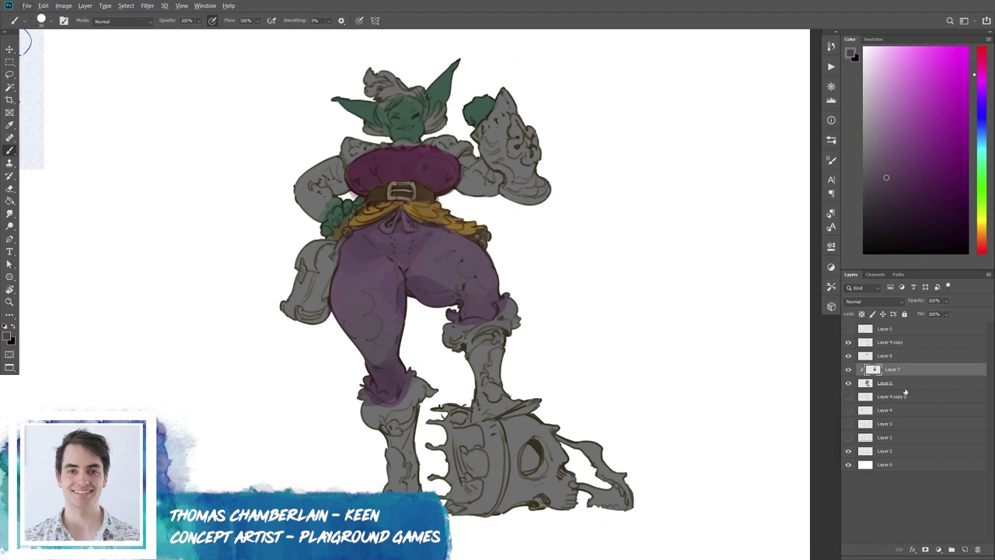
Try black facial features on a new layer, then undo them and delete the layer.
left_click(964, 550)
left_click(422, 209, "alt")
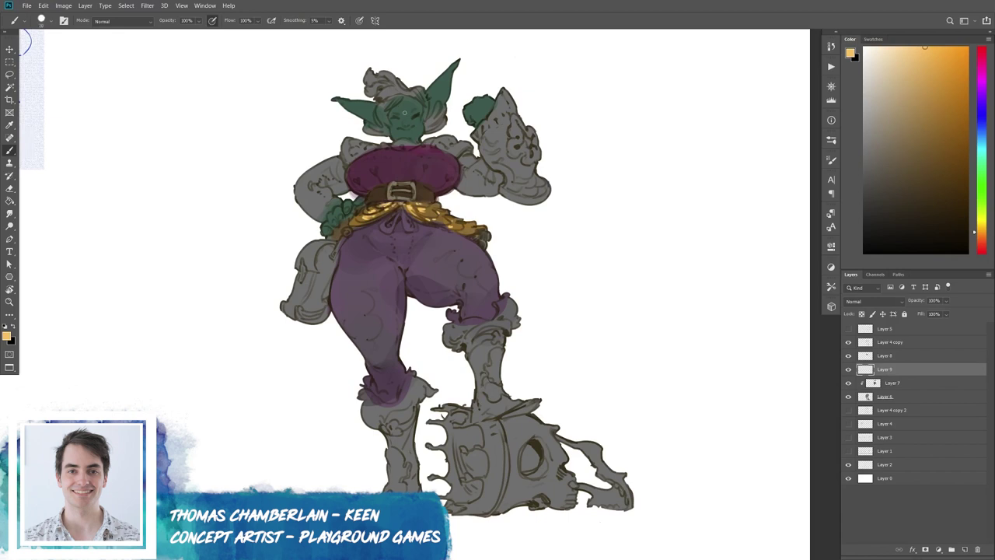
left_click(867, 247)
left_click_drag(393, 111, 412, 121)
key("ctrl+z")
key("ctrl+z")
left_click(977, 549)
left_click(848, 369)
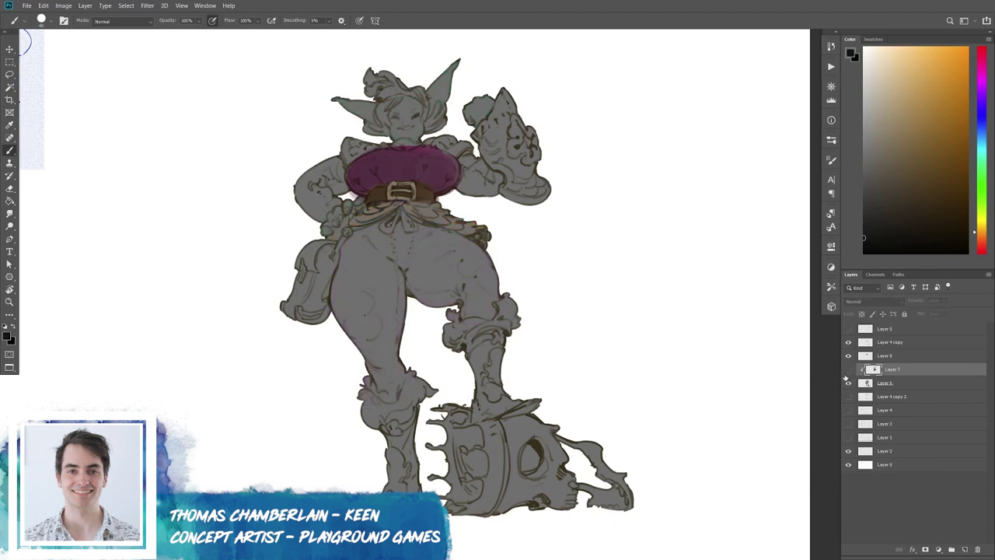
left_click(848, 370)
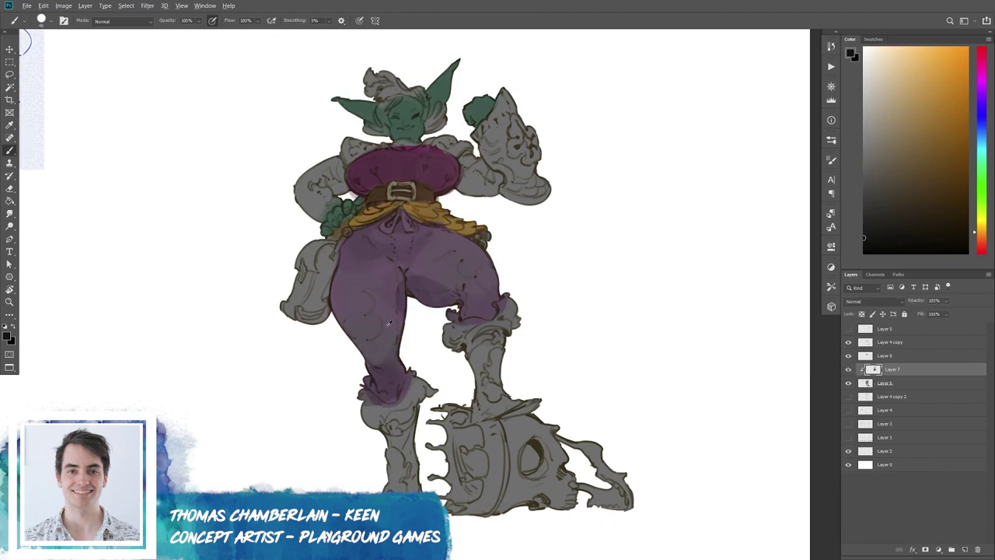
Paint cream fur cuffs across the tops of both boots.
left_click(389, 323, "alt")
left_click(452, 226, "alt")
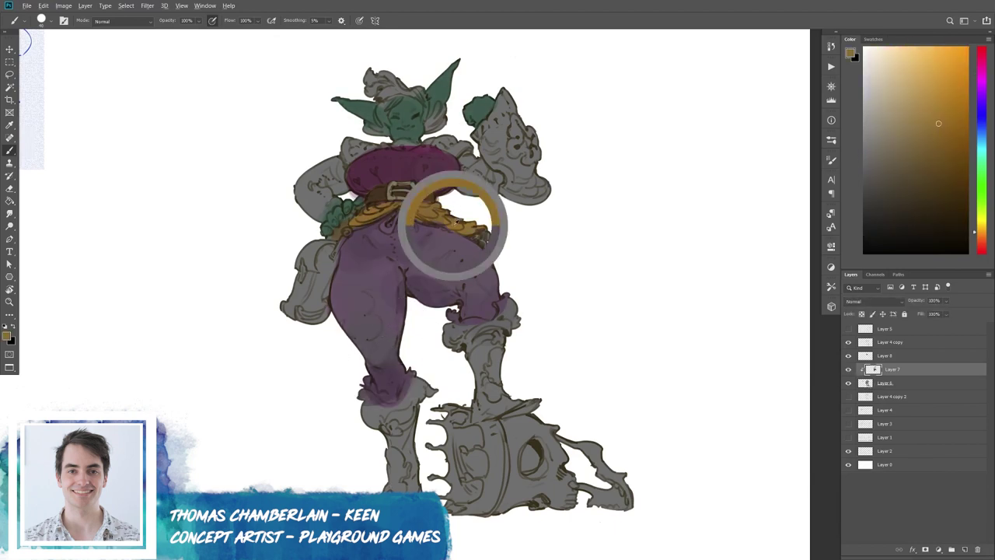
left_click_drag(367, 393, 429, 393)
mouse_move(457, 342)
left_mouse_down()
mouse_move(475, 328)
mouse_move(445, 311)
mouse_move(456, 334)
left_mouse_up()
mouse_move(509, 322)
left_mouse_down()
mouse_move(504, 306)
mouse_move(518, 321)
left_mouse_up()
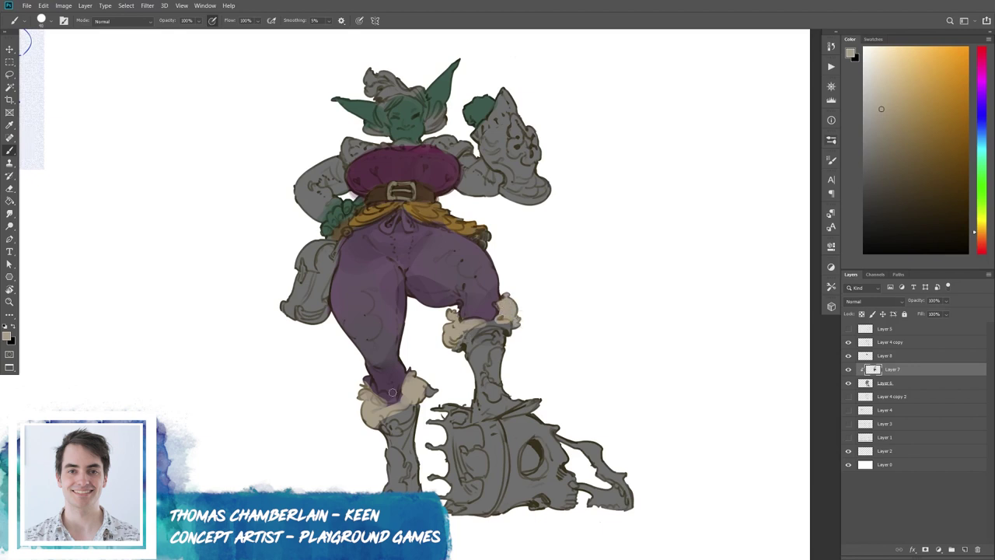
left_click_drag(384, 396, 372, 388)
Fill both boots with a sampled dark brown.
left_click(435, 190, "alt")
mouse_move(403, 463)
left_mouse_down()
mouse_move(399, 432)
mouse_move(380, 423)
mouse_move(404, 455)
mouse_move(414, 424)
left_mouse_up()
mouse_move(481, 367)
left_mouse_down()
mouse_move(488, 406)
mouse_move(530, 397)
mouse_move(485, 342)
mouse_move(506, 334)
left_mouse_up()
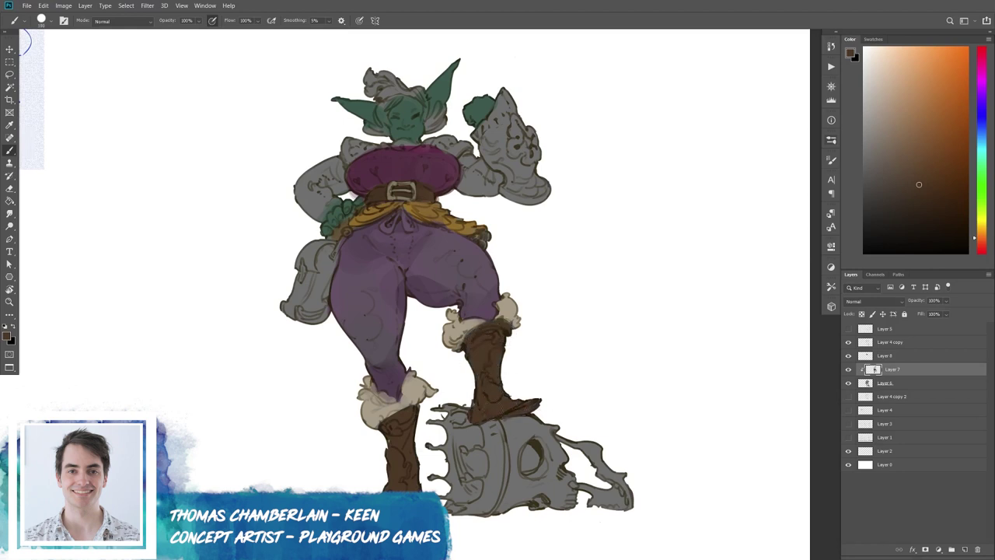
Add tan-gold and ochre highlights to both boots, then straighten the view.
left_click(397, 420, "alt")
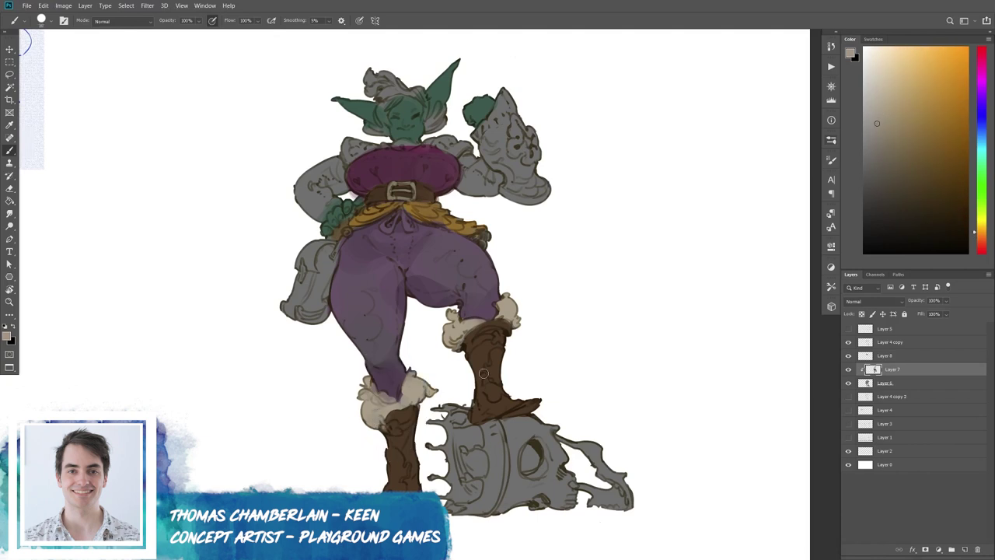
left_click(431, 210, "alt")
mouse_move(389, 451)
left_mouse_down()
mouse_move(399, 464)
mouse_move(389, 486)
mouse_move(401, 489)
mouse_move(405, 470)
left_mouse_up()
mouse_move(503, 371)
left_mouse_down()
mouse_move(491, 383)
mouse_move(501, 344)
left_mouse_up()
mouse_move(486, 381)
left_mouse_down()
mouse_move(493, 398)
mouse_move(504, 393)
left_mouse_up()
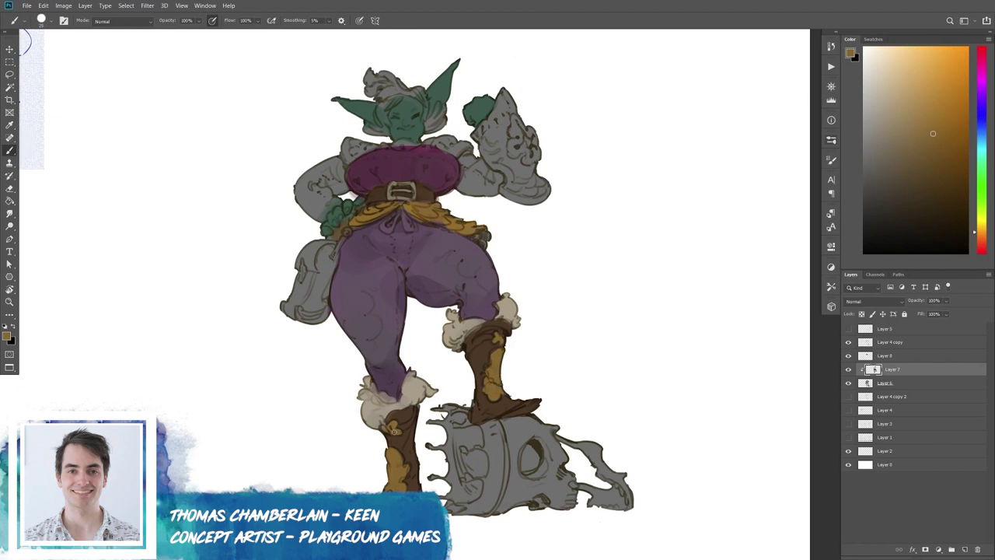
key("r")
mouse_move(568, 343)
left_mouse_down()
mouse_move(500, 278)
mouse_move(477, 277)
left_mouse_up()
Paint the left sleeve and right upper arm with the trousers' purple.
key("b")
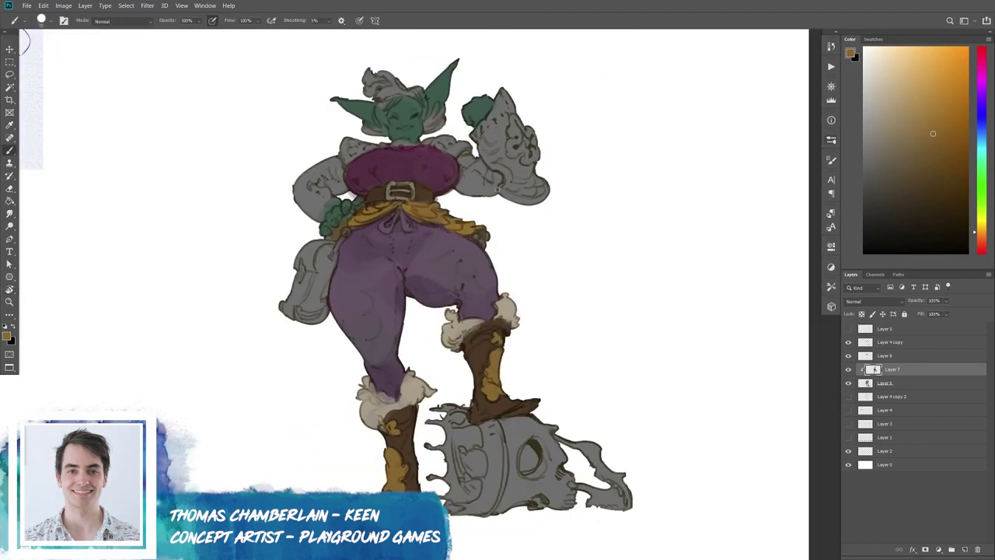
left_click(447, 264, "alt")
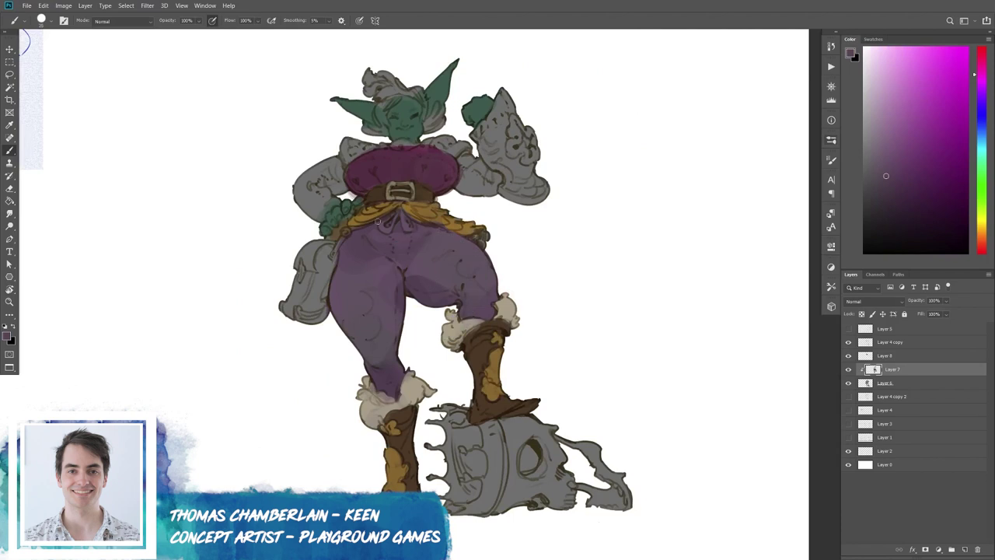
mouse_move(311, 199)
left_mouse_down()
mouse_move(335, 186)
mouse_move(304, 185)
left_mouse_up()
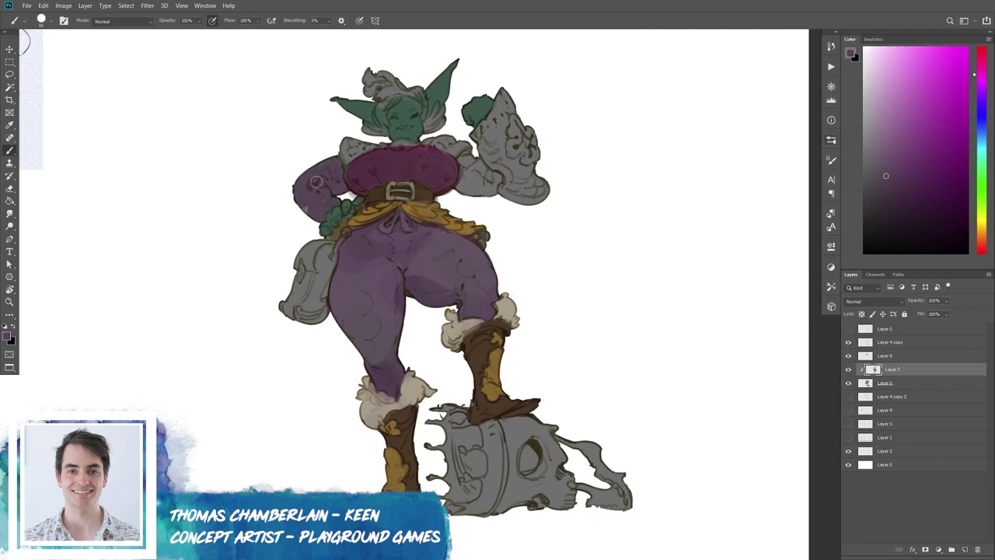
left_click_drag(468, 161, 487, 191)
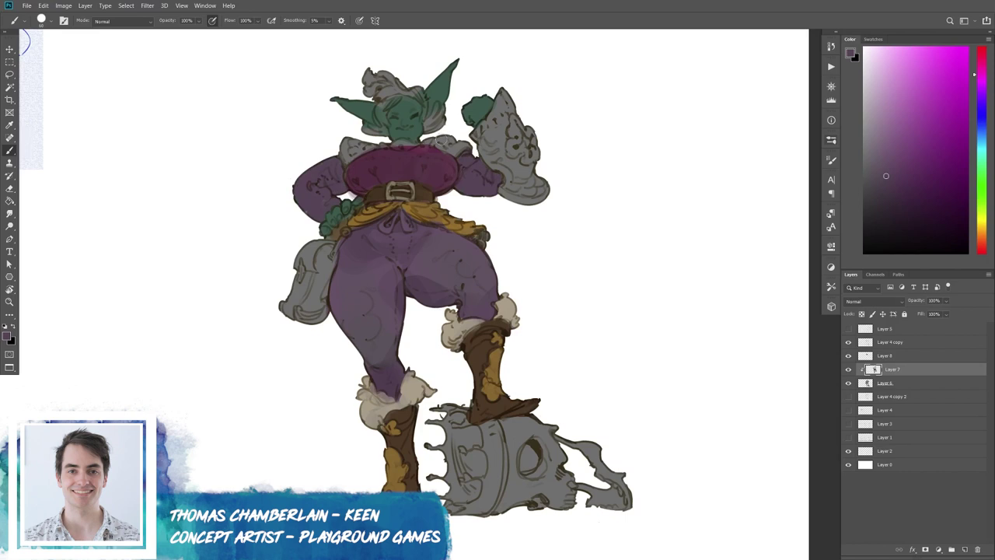
Sample grey and magenta tones, toggle Layer 8's visibility, and select Layer 8.
left_click(415, 131, "alt")
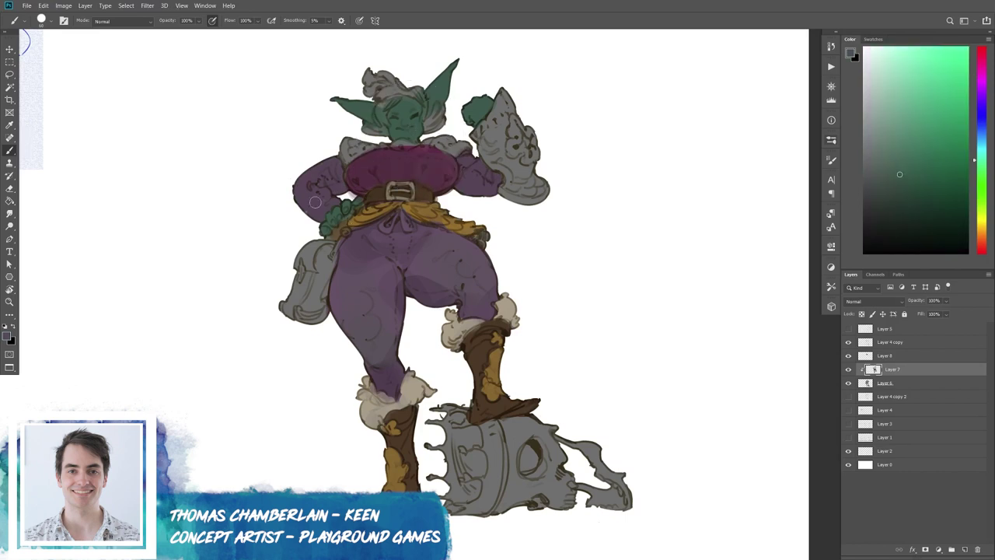
left_click(338, 217, "alt")
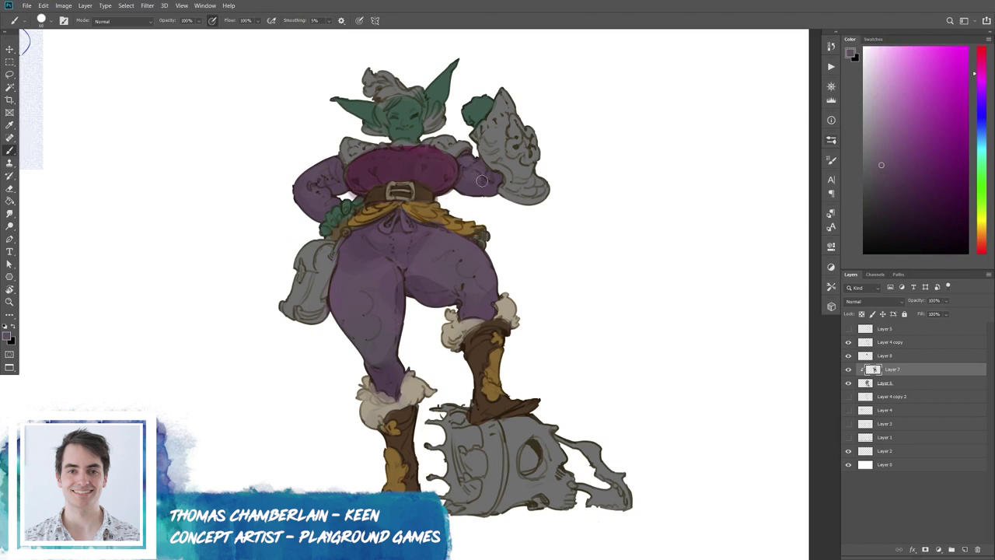
left_click(426, 145, "alt")
left_click(848, 383)
left_click(849, 383)
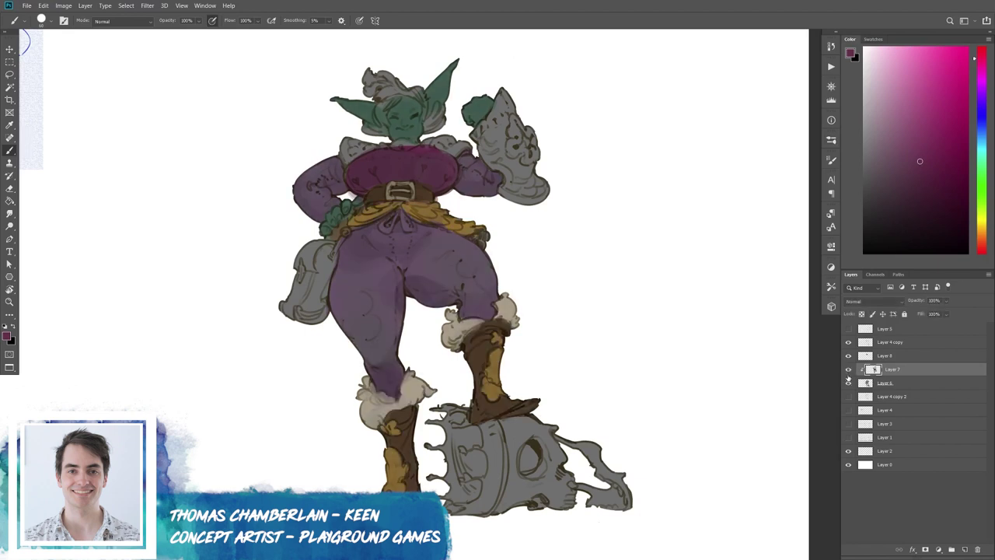
left_click(848, 358)
left_click(849, 356)
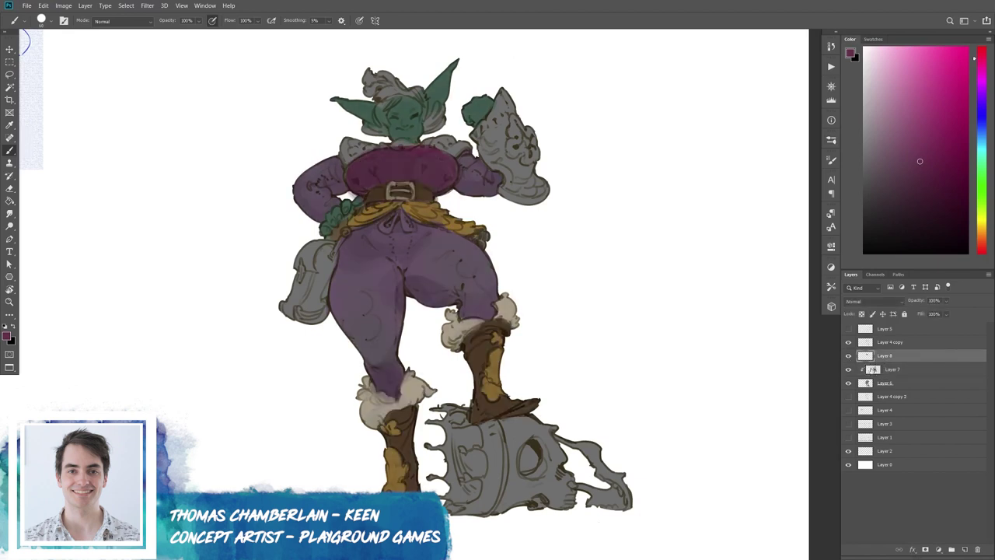
Try clipping Layer 8 to the colour layer below, then undo it.
left_click(887, 362, "alt")
key("ctrl+z")
key("ctrl+shift+z")
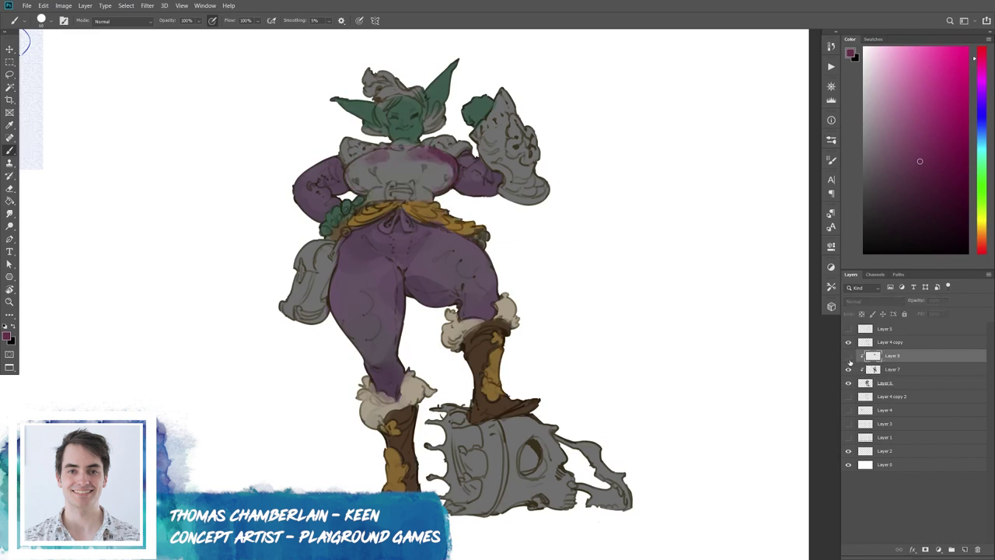
key("ctrl+z")
Sample belt, leaf, trouser and sash colours and add a small gold touch by the leaves.
left_click(381, 192, "alt")
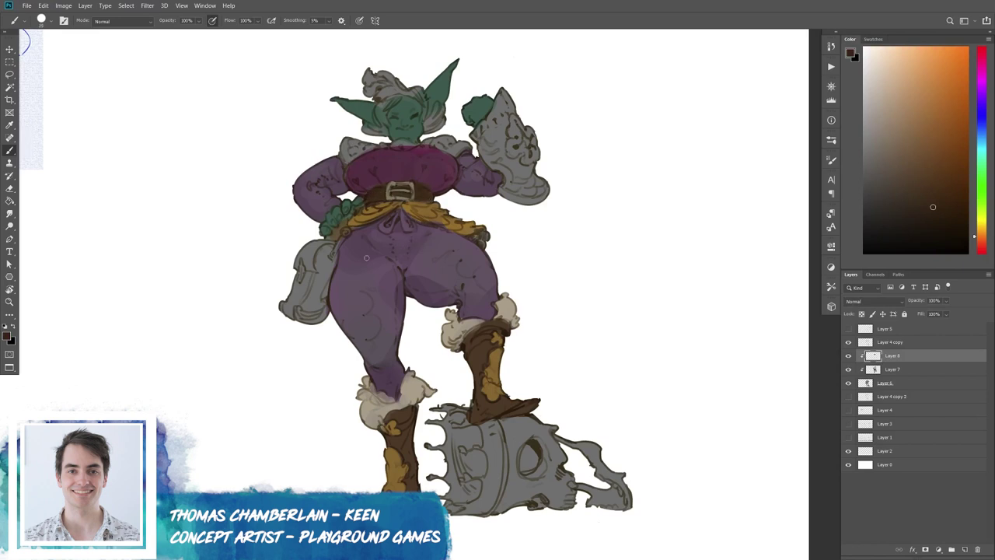
left_click(339, 211, "alt")
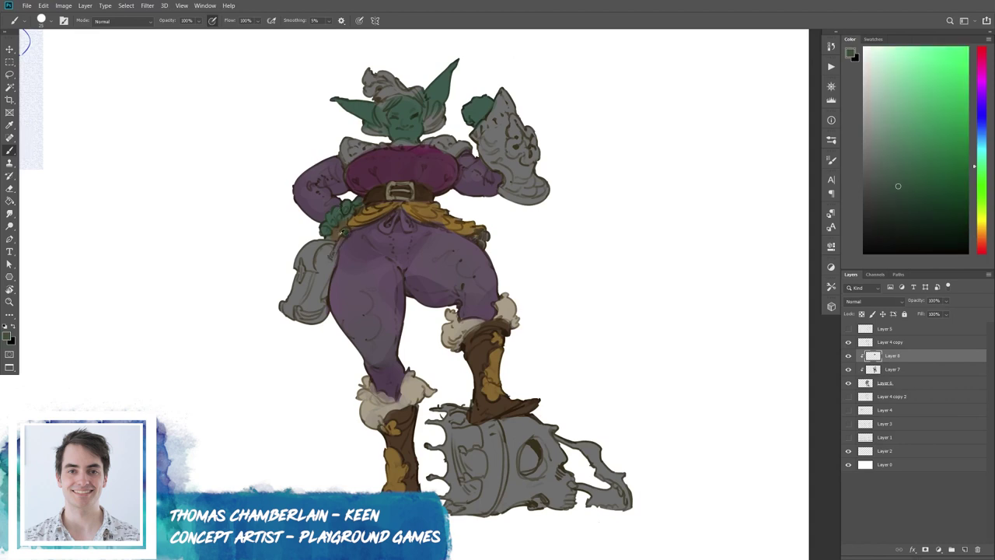
left_click(357, 239, "alt")
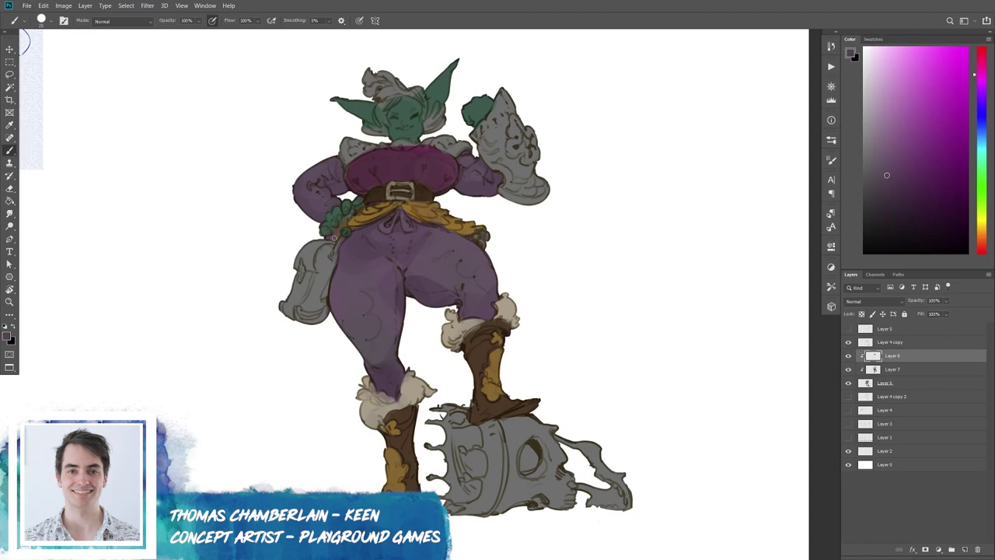
left_click(354, 221, "alt")
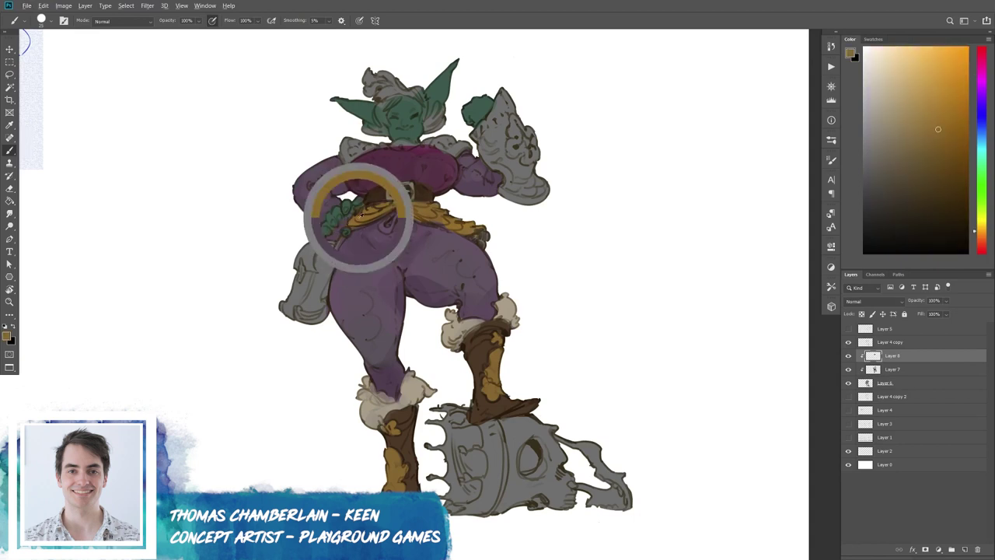
left_click_drag(333, 235, 356, 224)
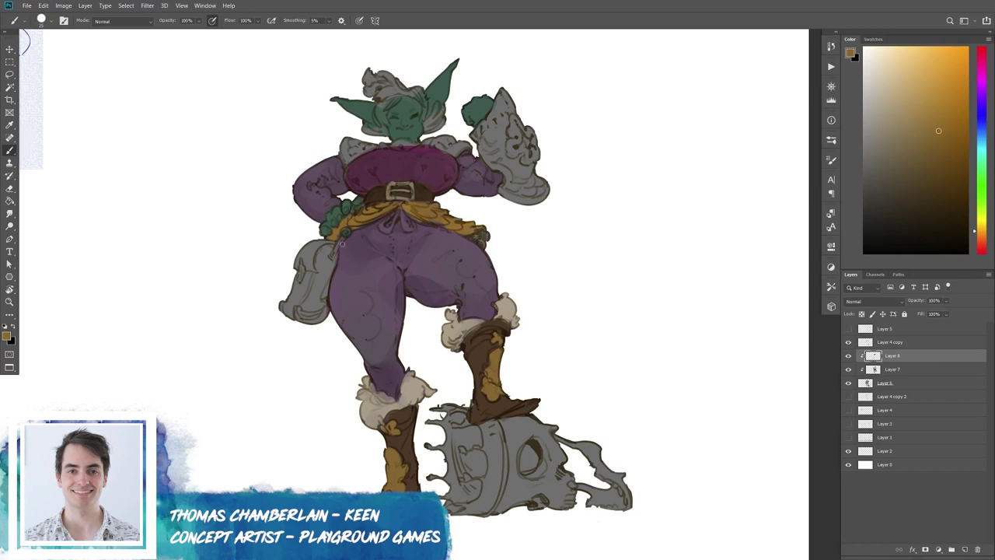
left_click(334, 224, "alt")
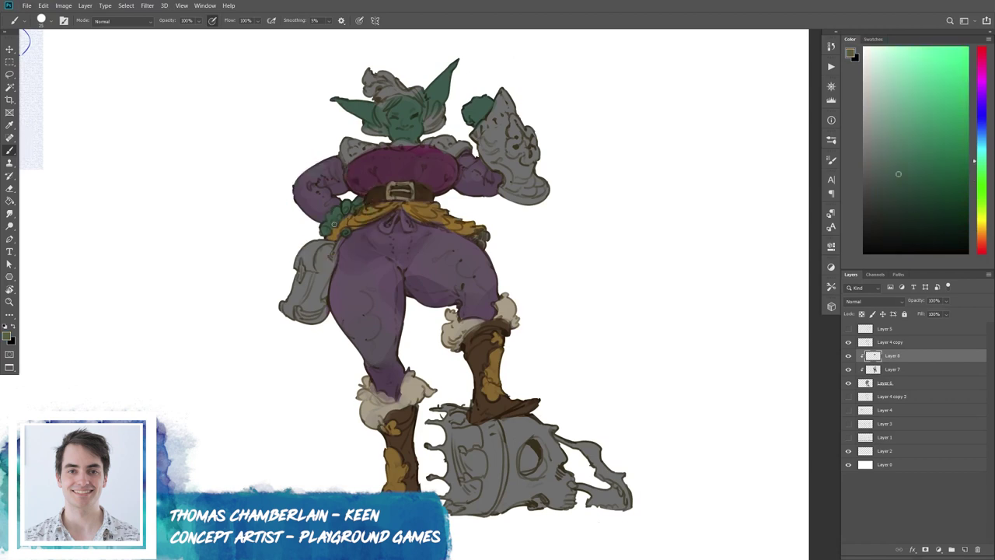
left_click(333, 231, "alt")
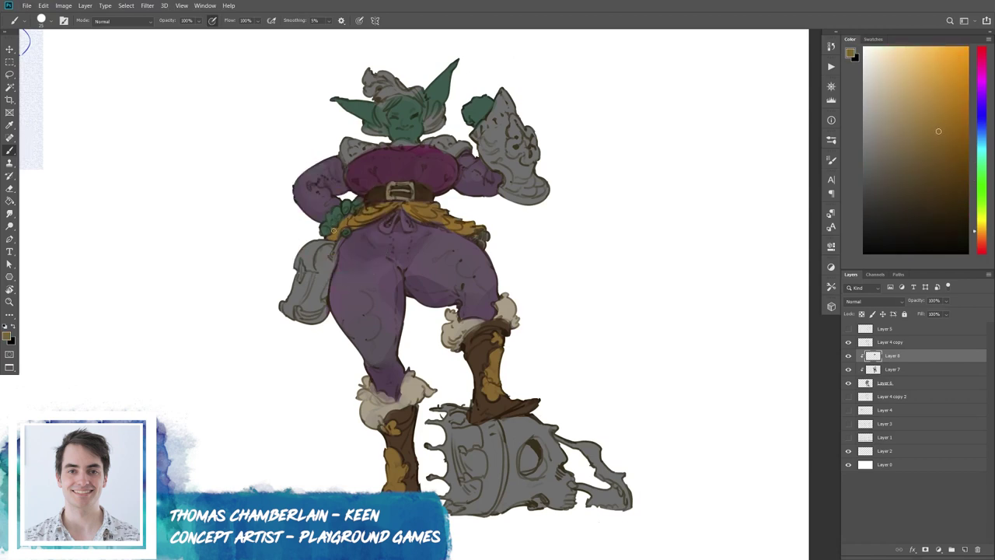
left_click(324, 211, "alt")
left_click(355, 170, "alt")
left_click(340, 189, "alt")
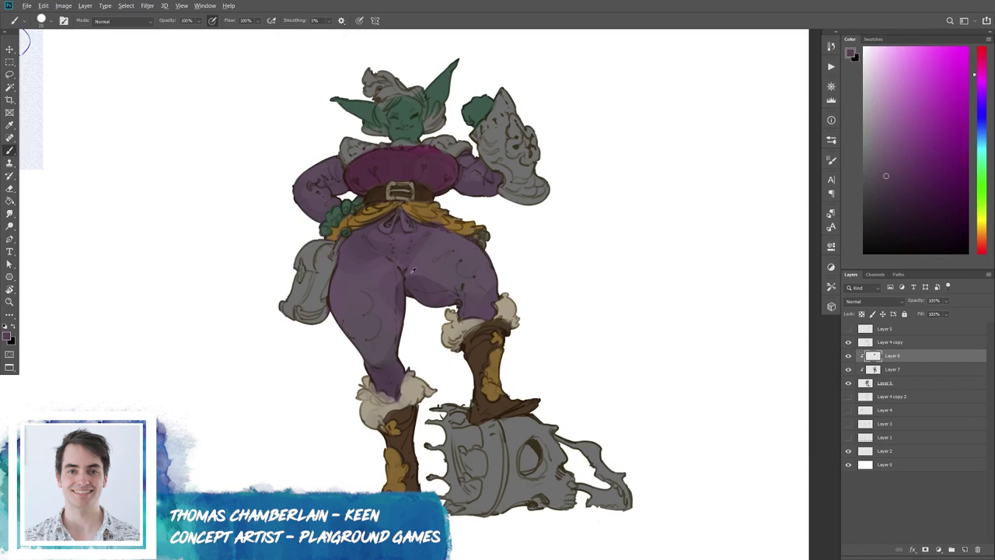
Paint the thigh pouch dark brown with two yellow-ochre highlight strokes.
left_click(402, 441, "alt")
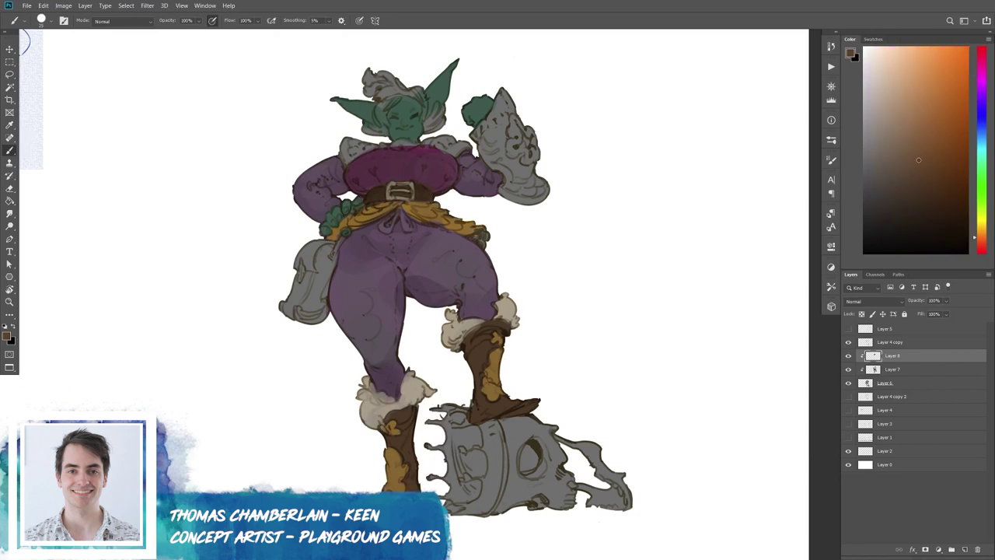
mouse_move(310, 268)
left_mouse_down()
mouse_move(307, 311)
mouse_move(319, 322)
mouse_move(332, 251)
mouse_move(321, 246)
left_mouse_up()
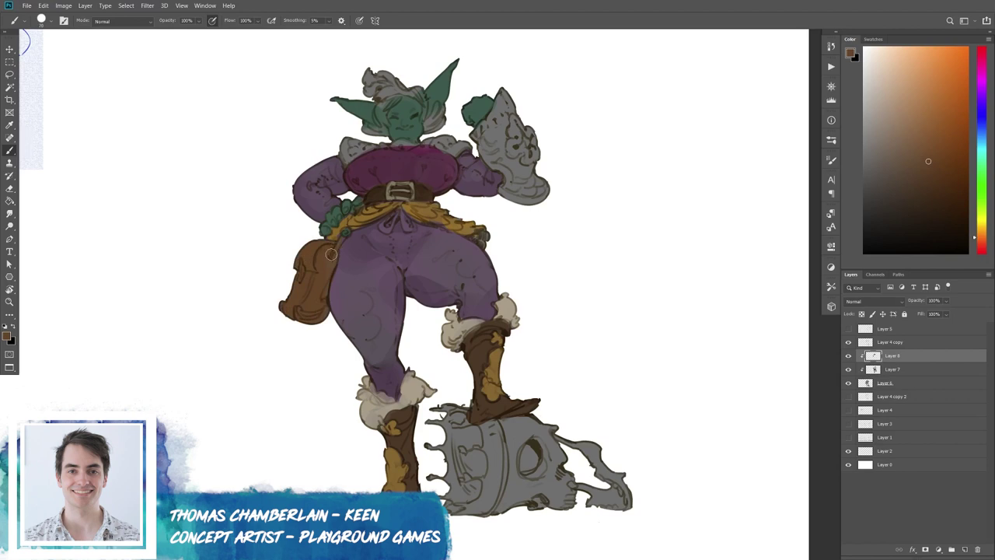
left_click(346, 226, "alt")
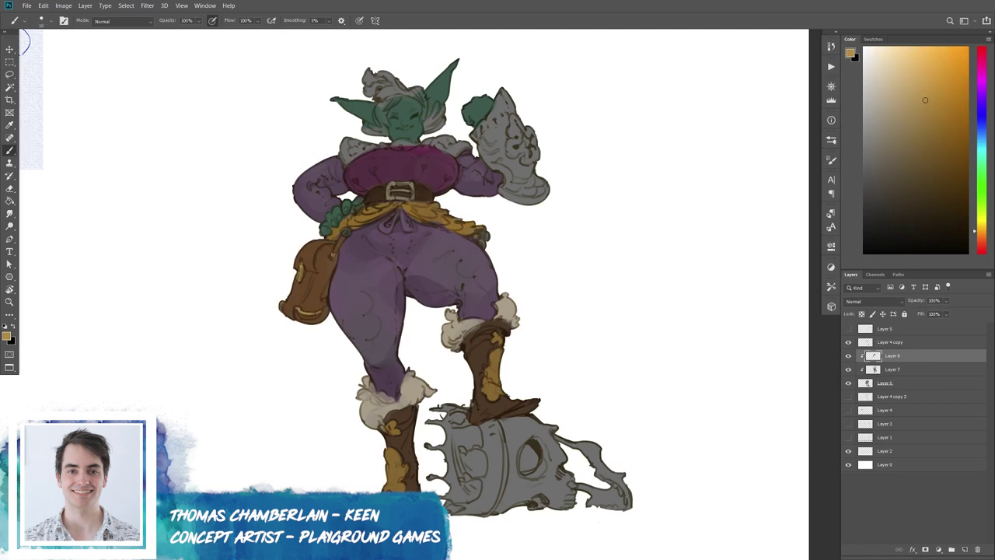
left_click_drag(306, 301, 312, 279)
left_click_drag(311, 269, 315, 252)
Paint the collar and raised hat green with a larger brush.
left_click(436, 93, "alt")
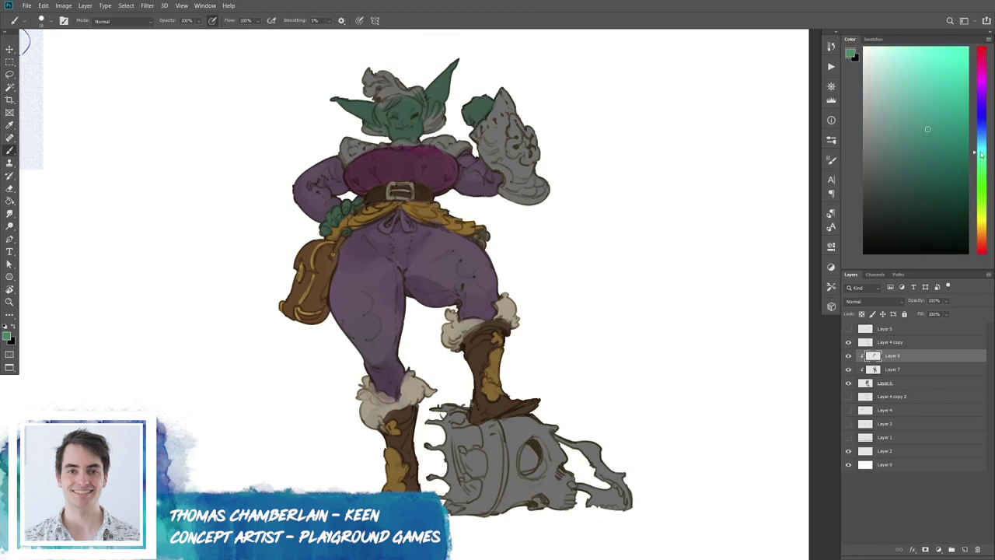
left_click(926, 145)
key("bracketright")
key("bracketright")
mouse_move(347, 140)
left_mouse_down()
mouse_move(347, 159)
mouse_move(400, 140)
mouse_move(464, 150)
mouse_move(509, 78)
mouse_move(522, 133)
mouse_move(498, 167)
mouse_move(513, 167)
mouse_move(506, 193)
mouse_move(529, 208)
left_mouse_up()
left_click_drag(520, 121, 521, 178)
Choose a red shade and paint the hair across the head to the right ear.
left_click(412, 150, "alt")
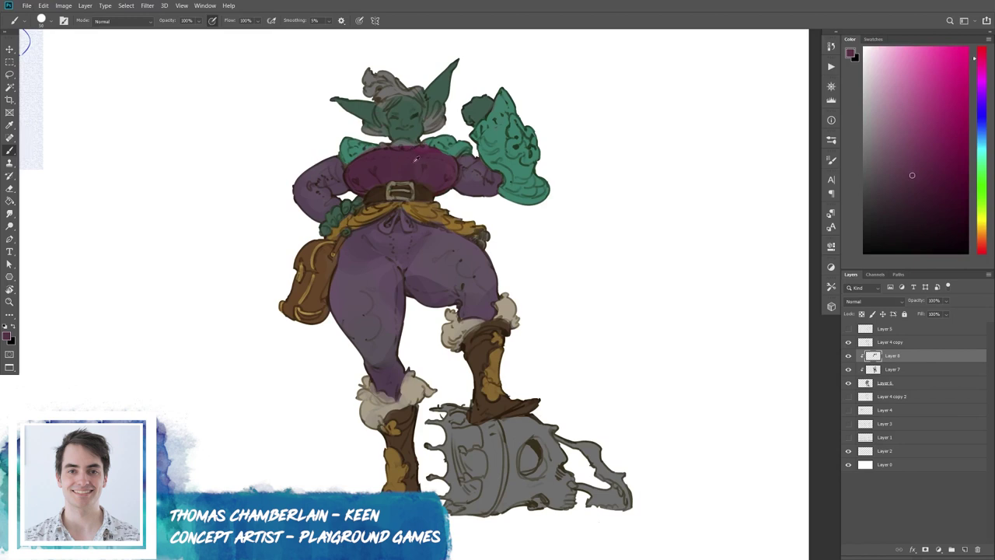
left_click(451, 224, "alt")
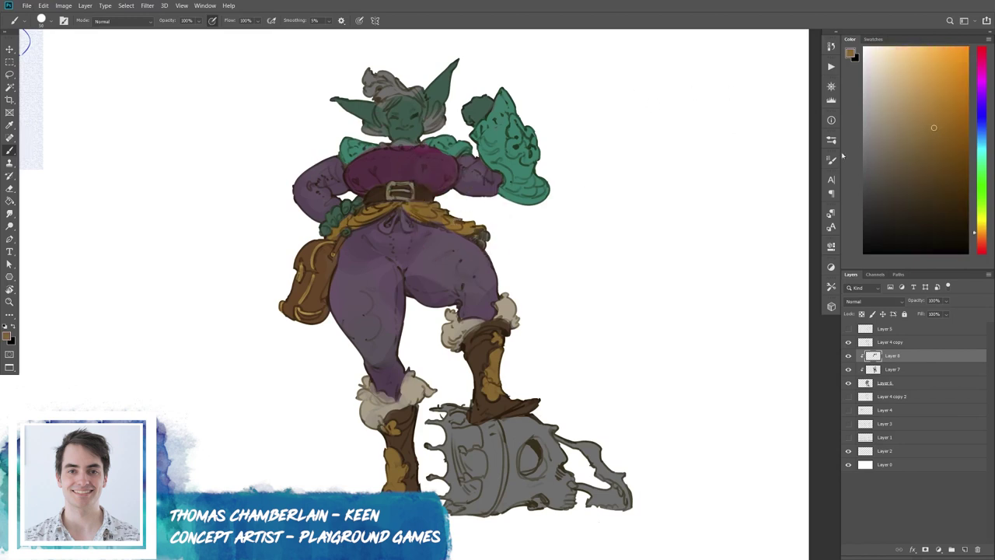
left_click(421, 150, "alt")
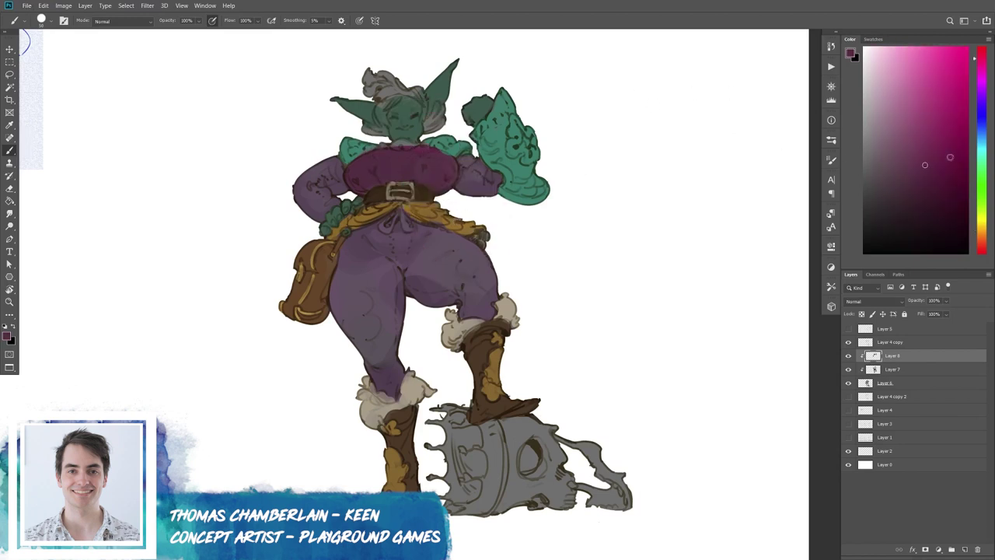
left_click(983, 248)
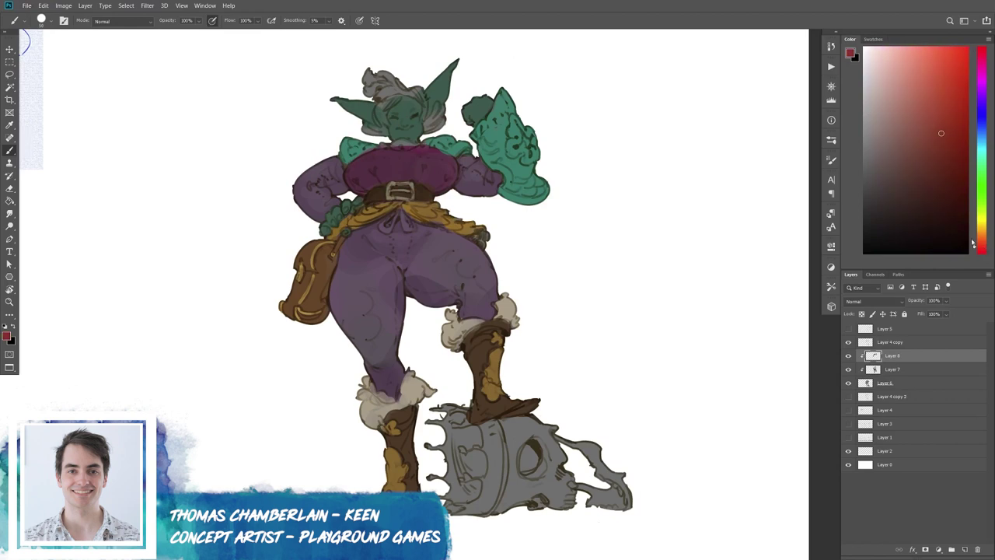
left_click(946, 158)
left_click_drag(366, 71, 386, 131)
mouse_move(390, 86)
left_mouse_down()
mouse_move(420, 93)
mouse_move(384, 76)
mouse_move(372, 140)
mouse_move(424, 98)
mouse_move(435, 126)
left_mouse_up()
left_click_drag(442, 114, 429, 129)
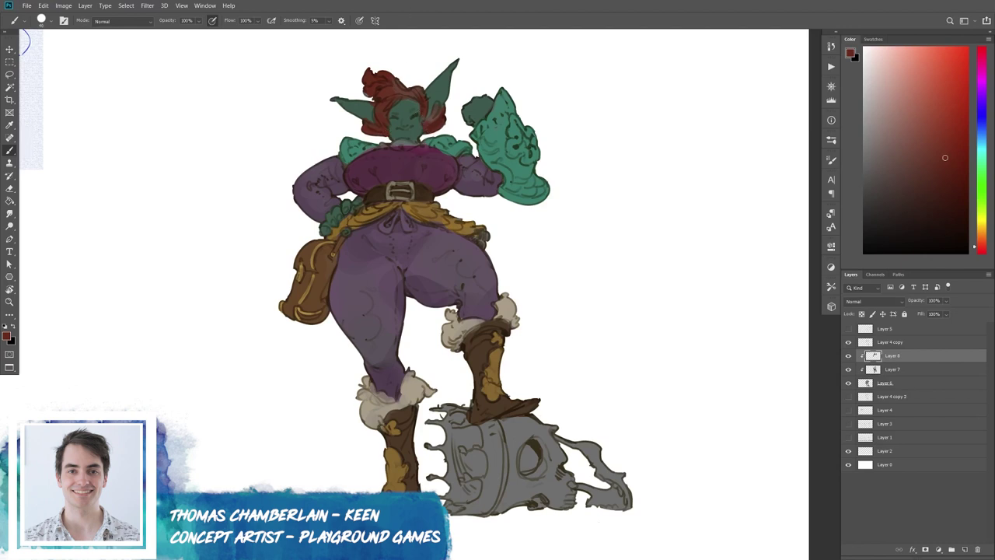
Compare several skin greens, then sample the hair red and the shoulder teal.
left_click(402, 104, "alt")
left_click(385, 103, "alt")
left_click(422, 104, "alt")
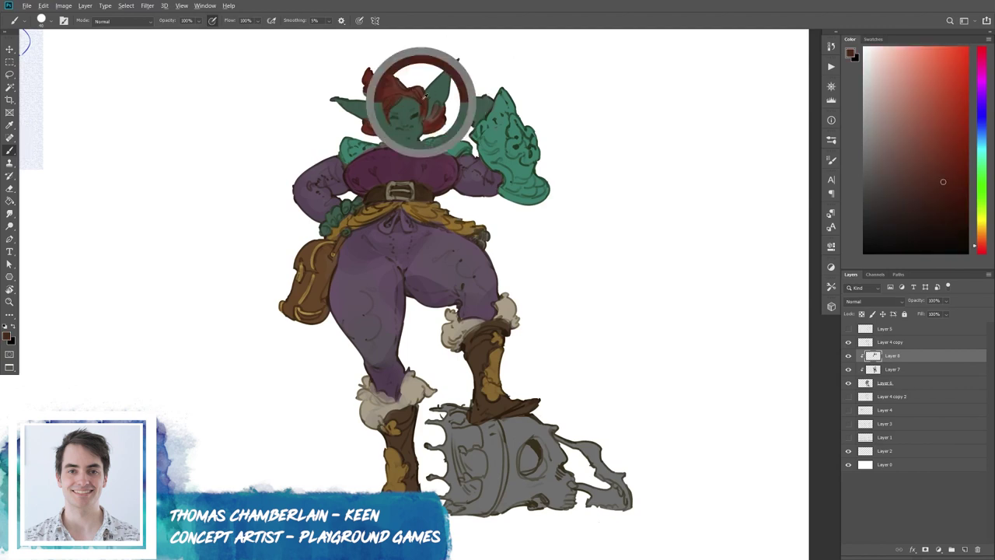
left_click(370, 120, "alt")
left_click(405, 110, "alt")
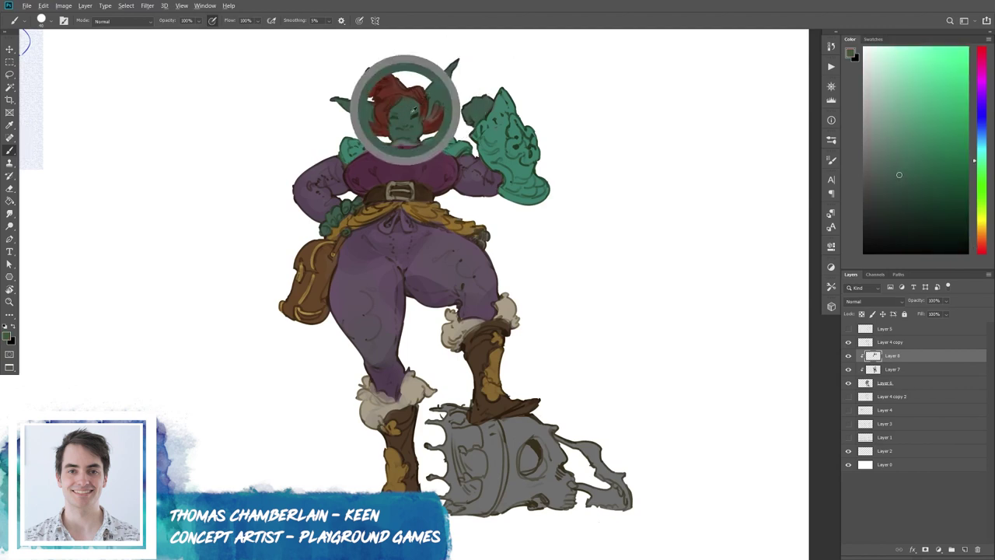
left_click(917, 167)
left_click(929, 180)
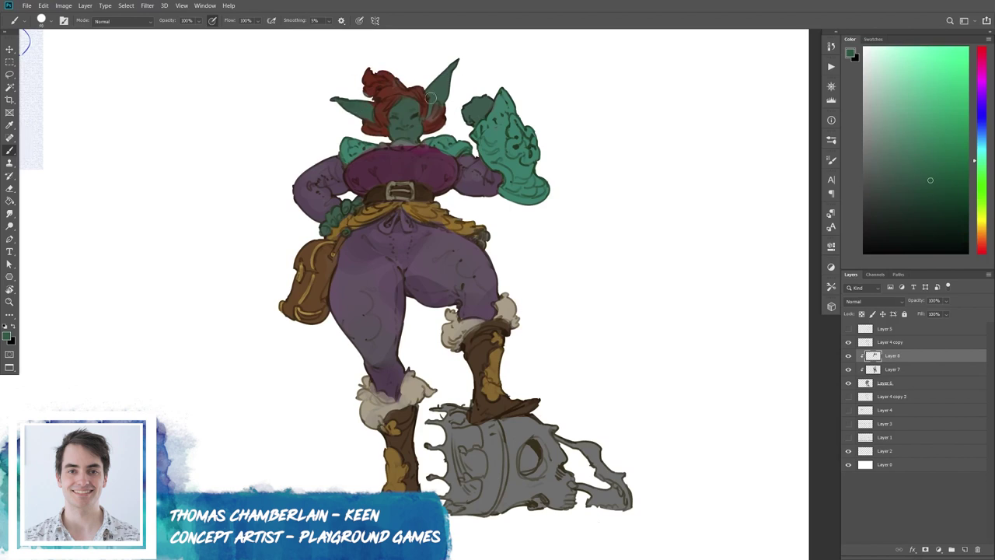
left_click(369, 109, "alt")
left_click(376, 91, "alt")
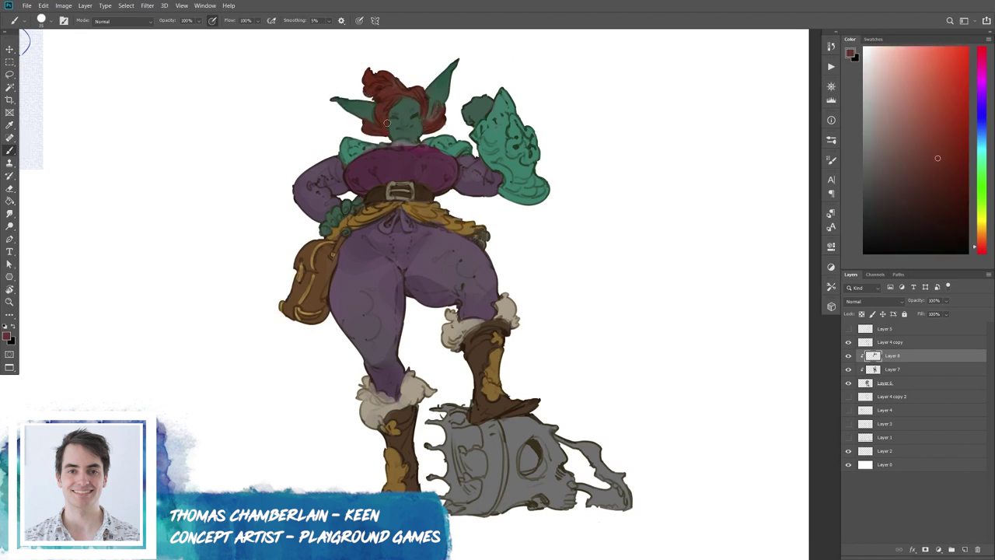
left_click(447, 157, "alt")
left_click(455, 164, "alt")
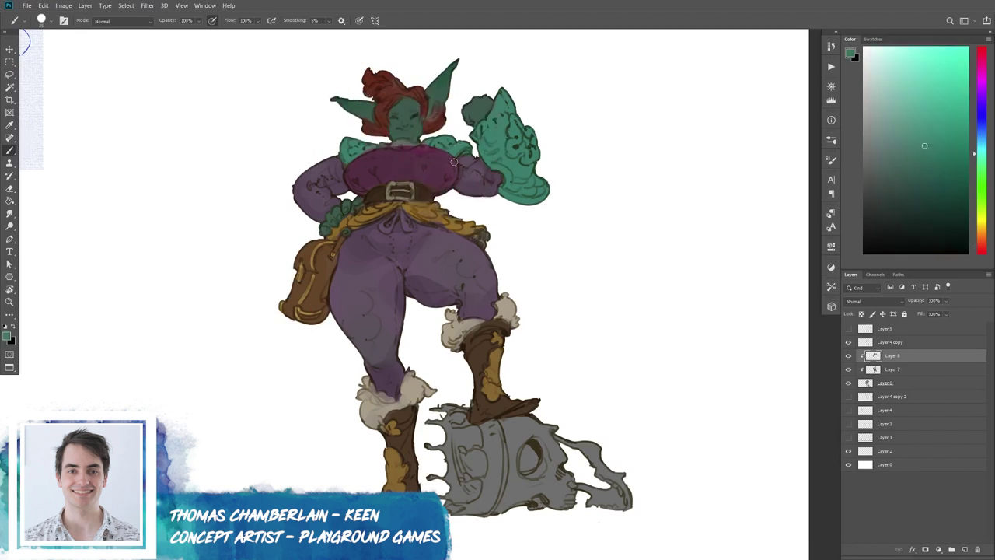
Add a lighter teal touch on the neck and resize the brush.
left_click_drag(393, 144, 412, 147)
left_click(498, 134, "alt")
key("bracketleft")
key("bracketright")
Paint a dark magenta bow below the belt buckle with a smaller brush.
left_click(466, 229, "alt")
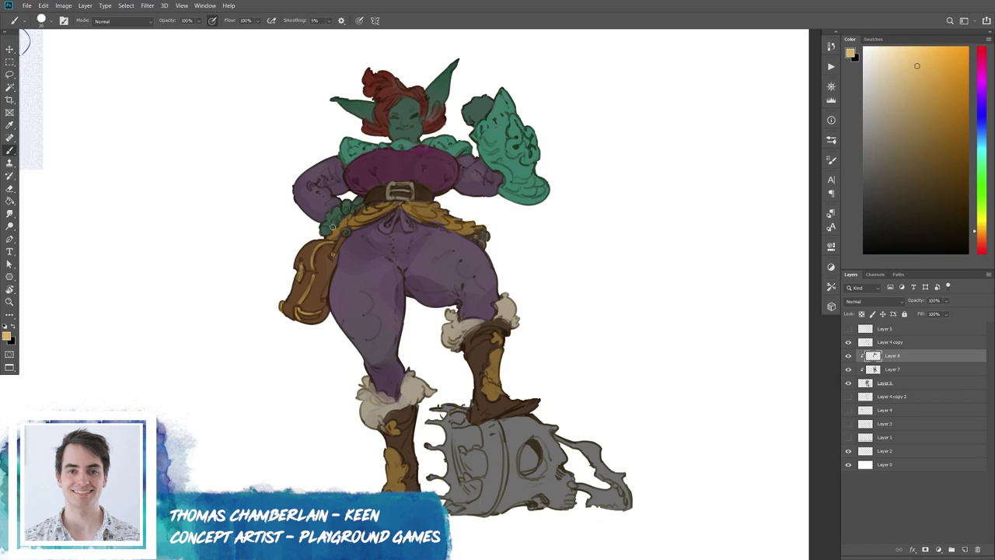
key("bracketleft")
left_click(416, 154, "alt")
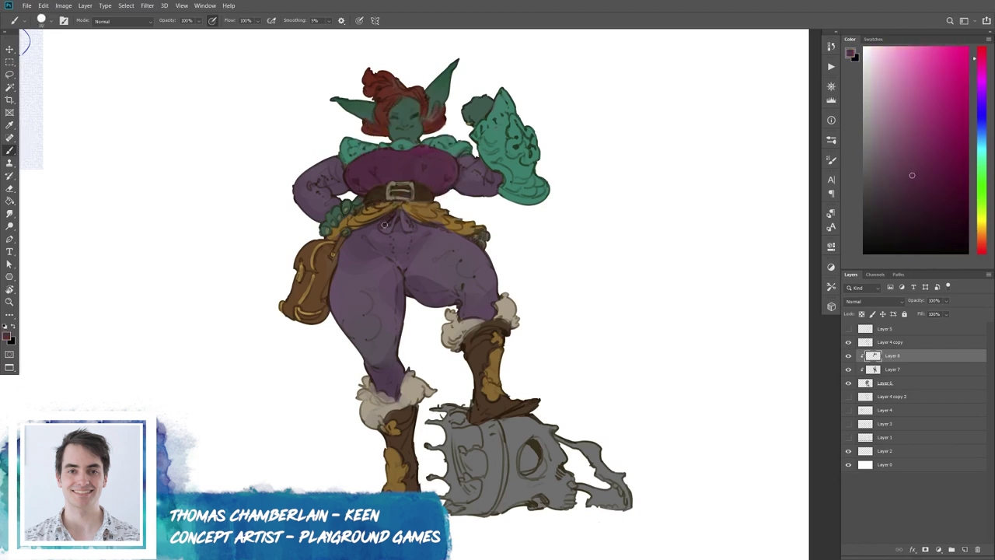
left_click_drag(403, 221, 411, 230)
Sample the boot-fur beige and pick a lighter bone beige.
left_click(410, 380, "alt")
left_click_drag(501, 377, 472, 355)
left_click(463, 341, "alt")
left_click(883, 108)
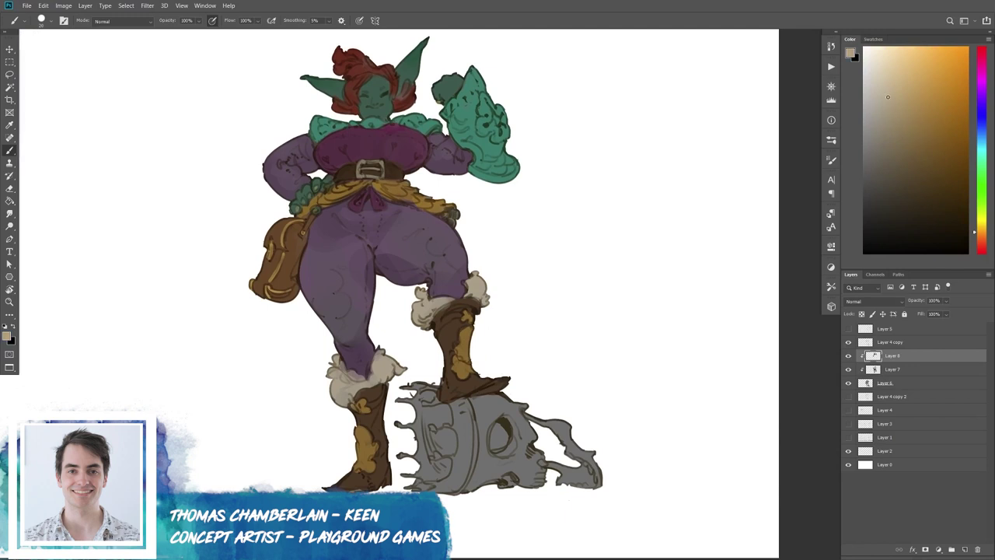
left_click(877, 77)
Cover the grey skull, jaw and horn with light and darker beige.
left_click_drag(465, 409, 526, 412)
mouse_move(575, 459)
left_mouse_down()
mouse_move(552, 435)
mouse_move(467, 482)
mouse_move(614, 482)
left_mouse_up()
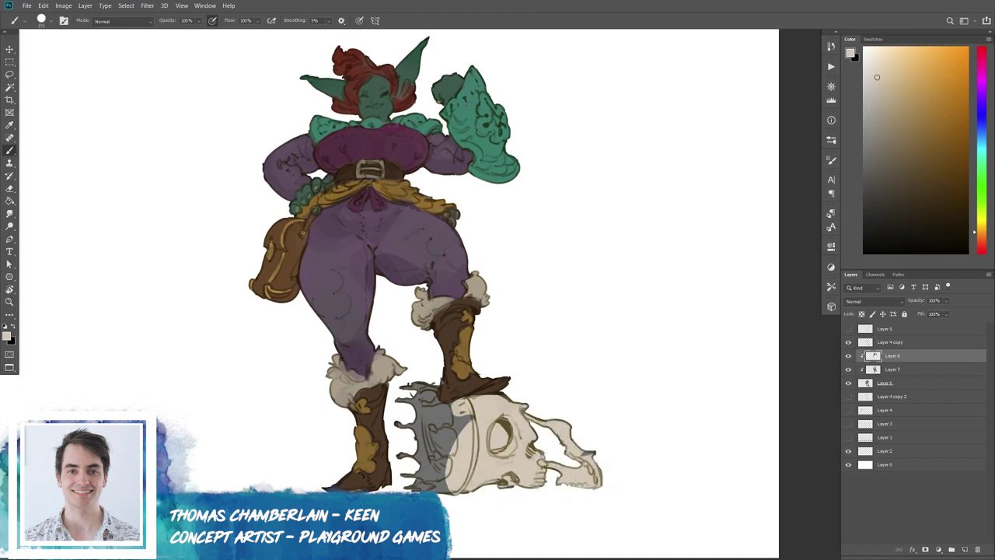
left_click_drag(447, 447, 466, 420)
left_click(882, 103)
mouse_move(451, 466)
left_mouse_down()
mouse_move(544, 436)
mouse_move(497, 498)
left_mouse_up()
left_click_drag(435, 482, 459, 424)
Shade the skull's jaw, left side and front with tan tones.
left_click(905, 109)
mouse_move(529, 455)
left_mouse_down()
mouse_move(536, 486)
mouse_move(584, 481)
left_mouse_up()
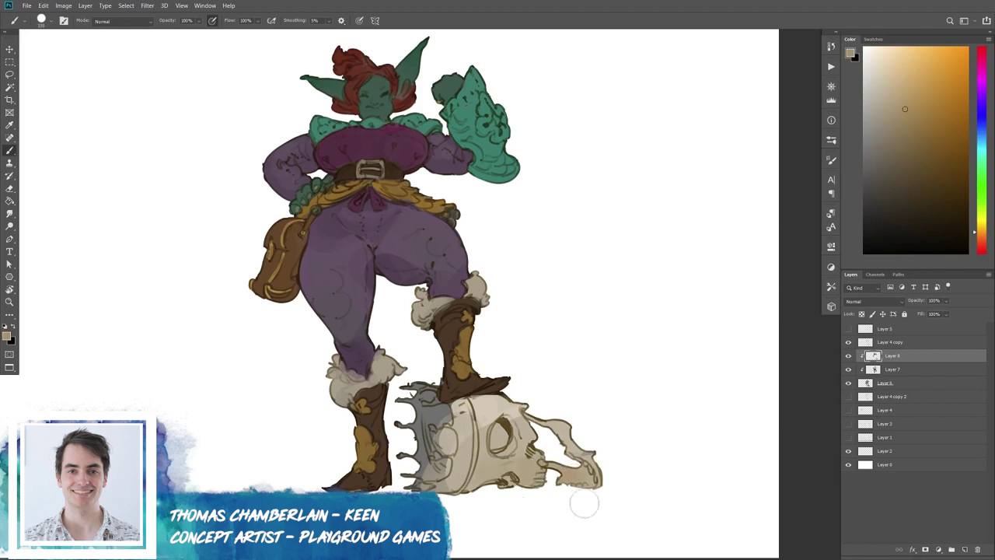
left_click(482, 445, "alt")
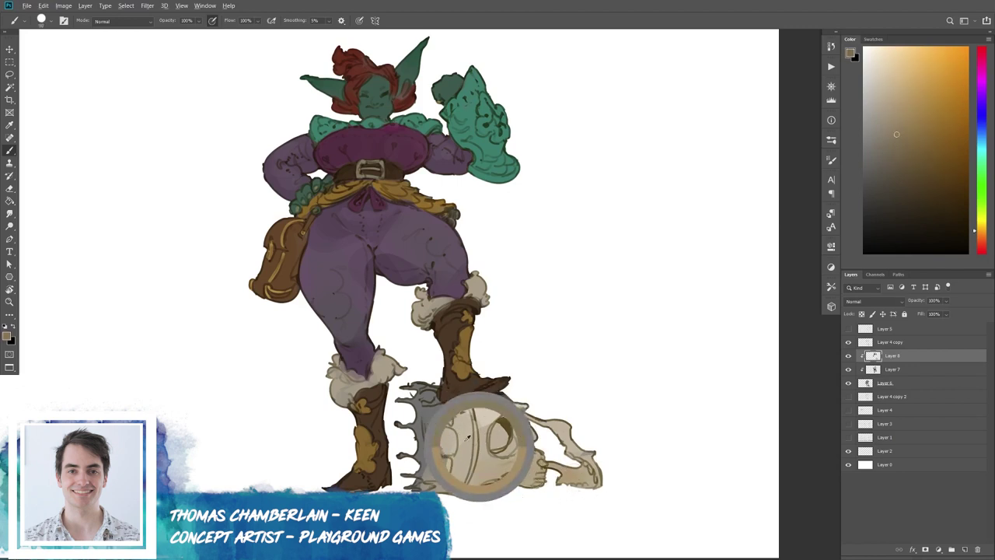
left_click_drag(440, 462, 436, 412)
left_click(460, 446, "alt")
mouse_move(435, 467)
left_mouse_down()
mouse_move(431, 404)
mouse_move(440, 444)
mouse_move(458, 459)
mouse_move(457, 406)
left_mouse_up()
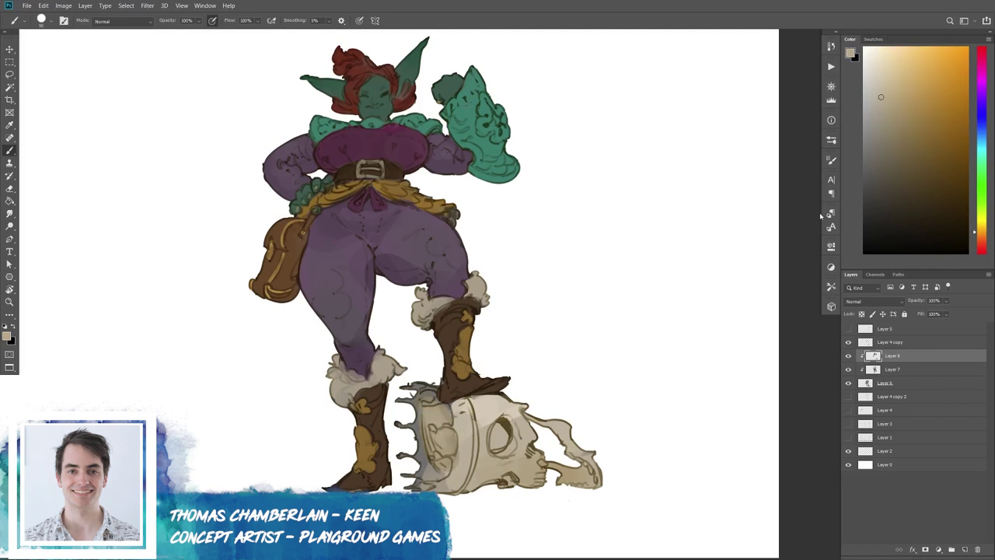
Darken the boot edge beside the skull with golden brown.
left_click(451, 381, "alt")
left_click(458, 330, "alt")
left_click_drag(448, 384, 441, 395)
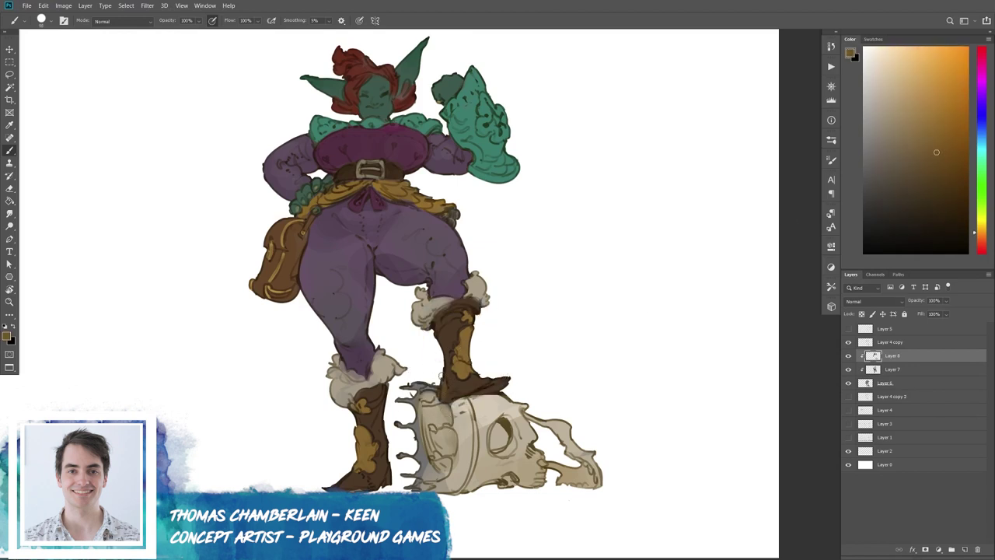
scroll(427, 376, "up", 1)
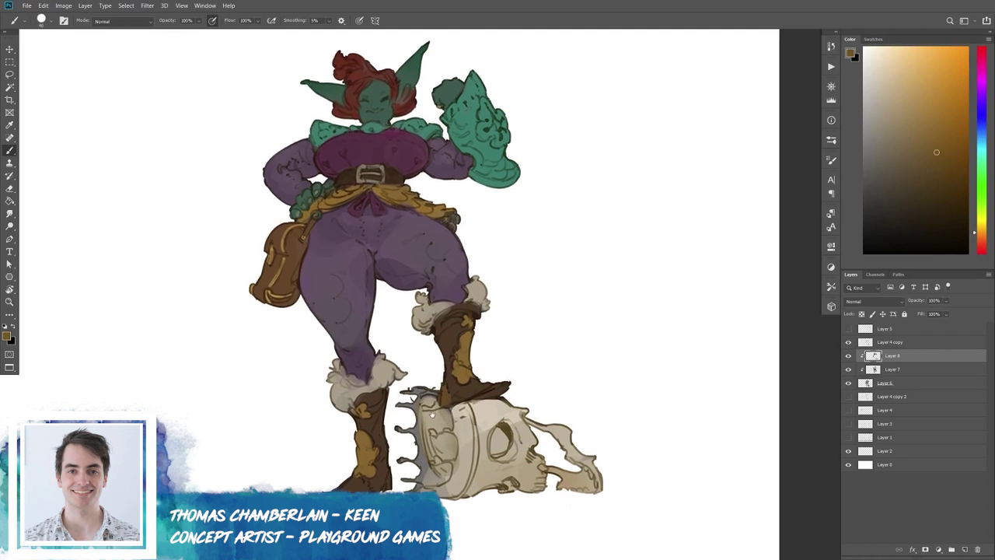
left_click_drag(431, 451, 424, 433)
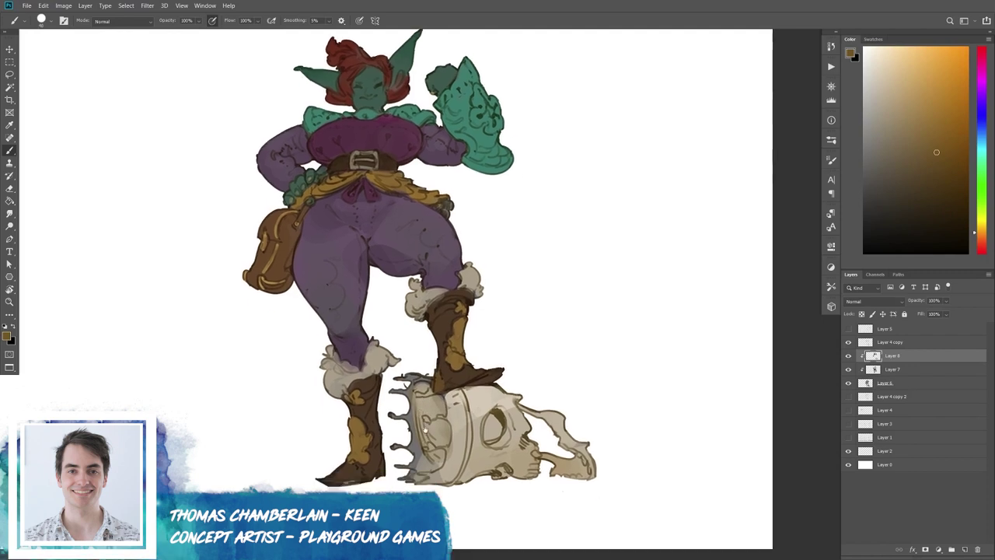
Mix an olive colour and paint the crown's spiked left edge, top-left and lower left.
left_click(411, 441, "alt")
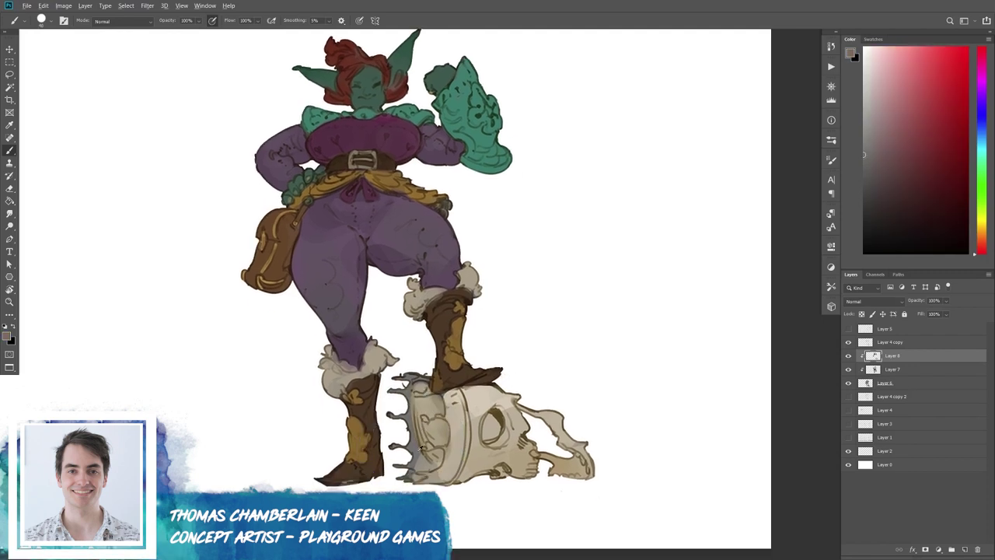
left_click(446, 359, "alt")
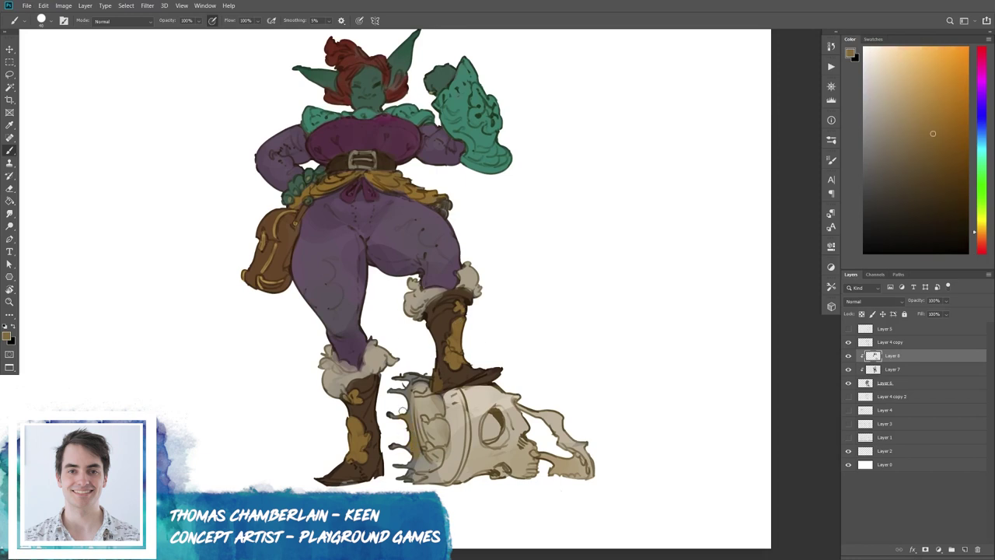
left_click(927, 164)
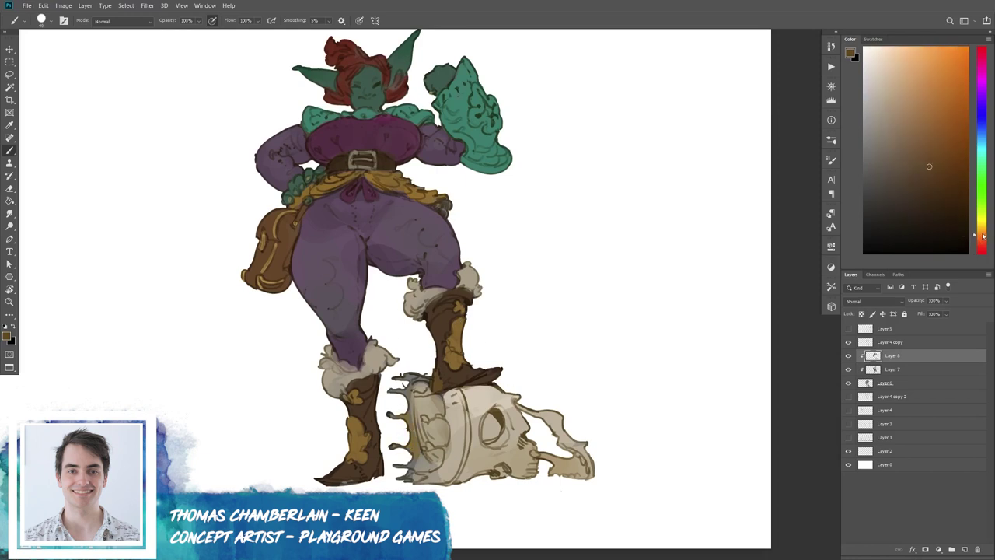
left_click_drag(978, 241, 953, 225)
mouse_move(380, 423)
left_mouse_down()
mouse_move(410, 436)
mouse_move(410, 479)
mouse_move(432, 481)
mouse_move(437, 441)
left_mouse_up()
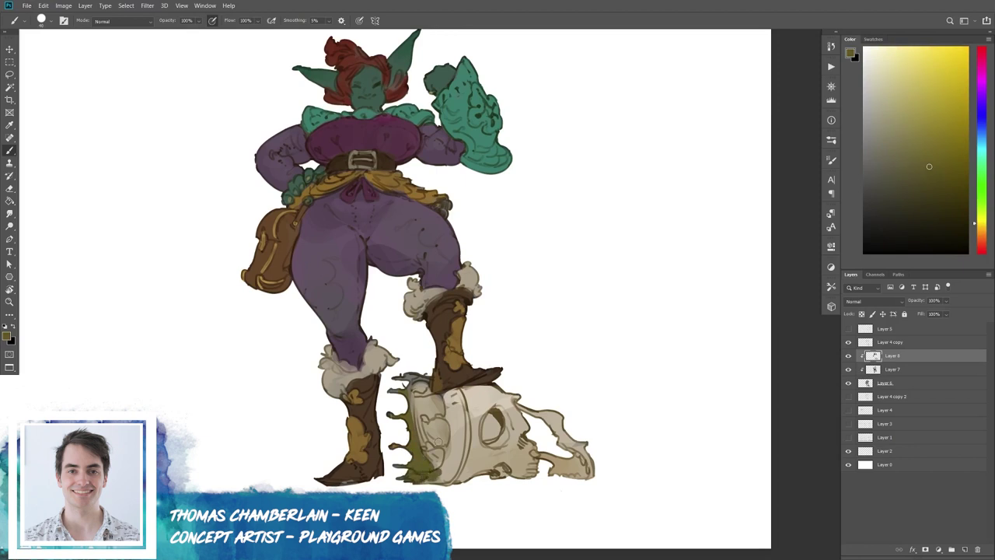
mouse_move(407, 370)
left_mouse_down()
mouse_move(402, 398)
mouse_move(431, 391)
left_mouse_up()
mouse_move(427, 445)
left_mouse_down()
mouse_move(451, 450)
mouse_move(446, 485)
mouse_move(428, 488)
left_mouse_up()
Darken the crown band's top and lower parts with olive strokes.
mouse_move(454, 428)
left_mouse_down()
mouse_move(451, 453)
mouse_move(445, 395)
mouse_move(459, 453)
left_mouse_up()
left_click_drag(461, 404, 467, 457)
left_click_drag(464, 420, 451, 482)
left_click_drag(463, 439, 454, 480)
left_click_drag(458, 403, 454, 393)
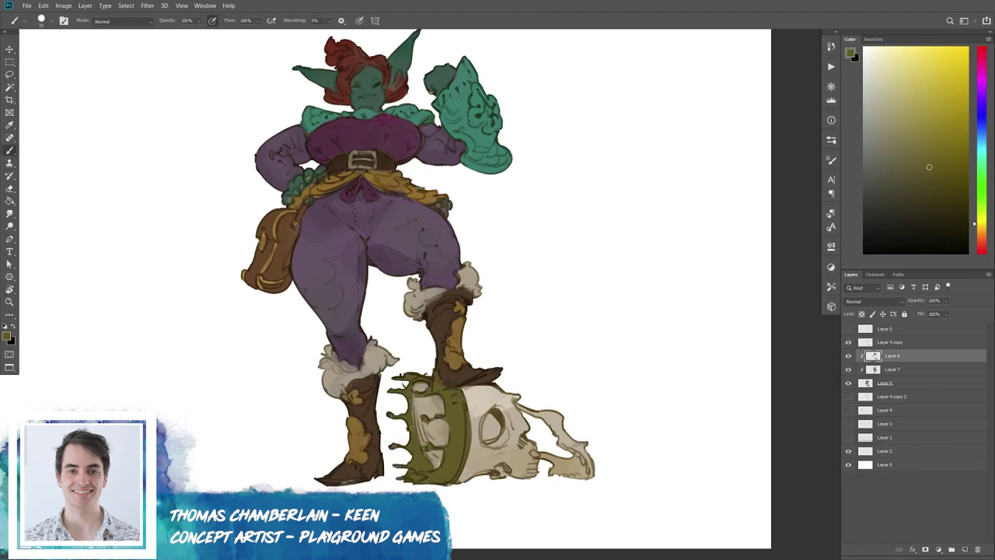
left_click(449, 399, "alt")
Rotate the canvas view about 30° and set it back upright.
key("r")
mouse_move(450, 435)
left_mouse_down()
mouse_move(371, 429)
mouse_move(459, 486)
left_mouse_up()
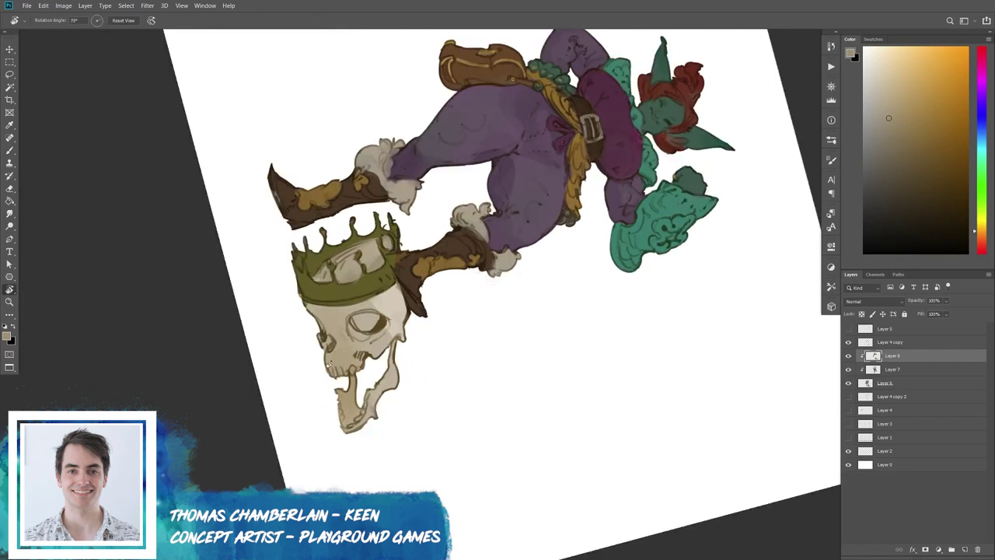
left_click_drag(459, 486, 494, 339)
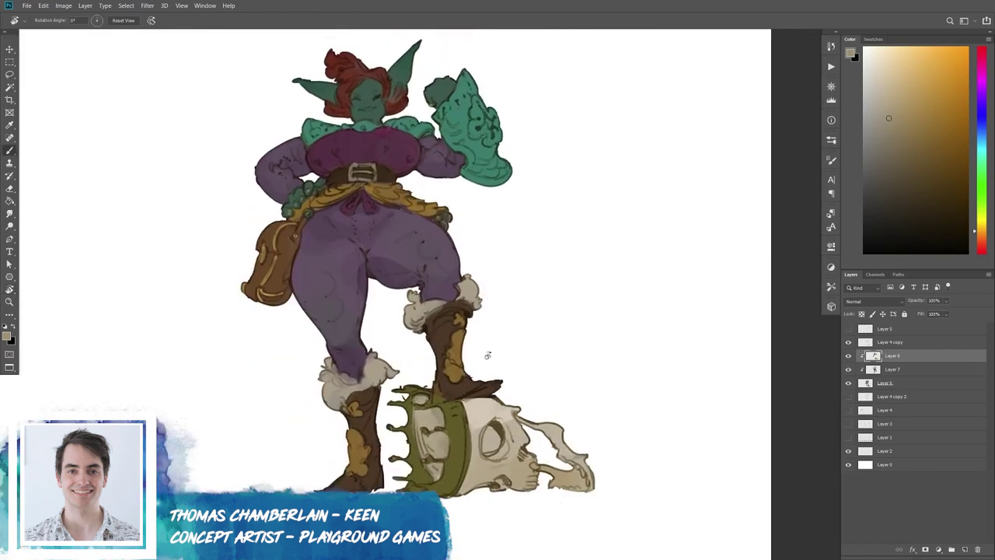
key("b")
Sample the trousers' purple, choose a lighter greyish purple, and hide the colour layer.
left_click(444, 219, "alt")
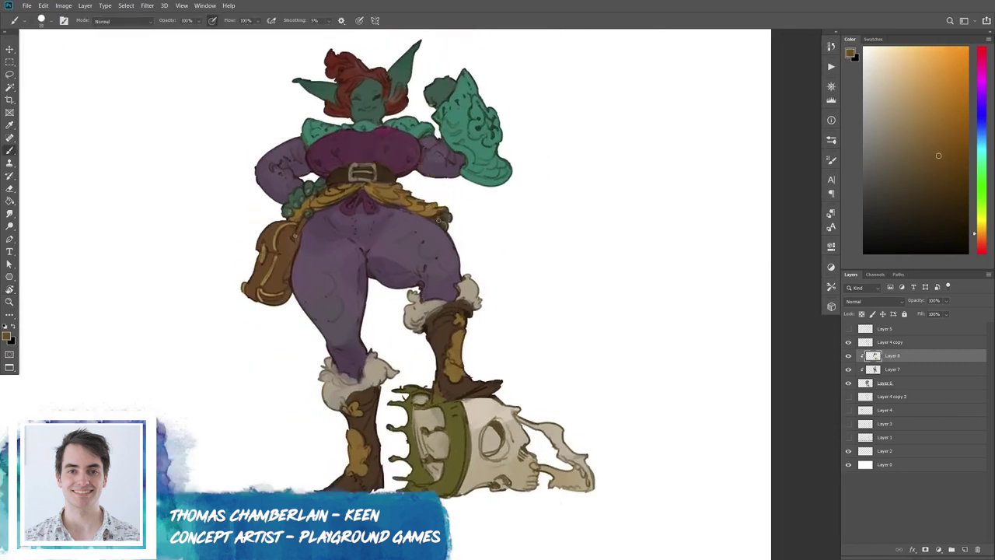
left_click(414, 217, "alt")
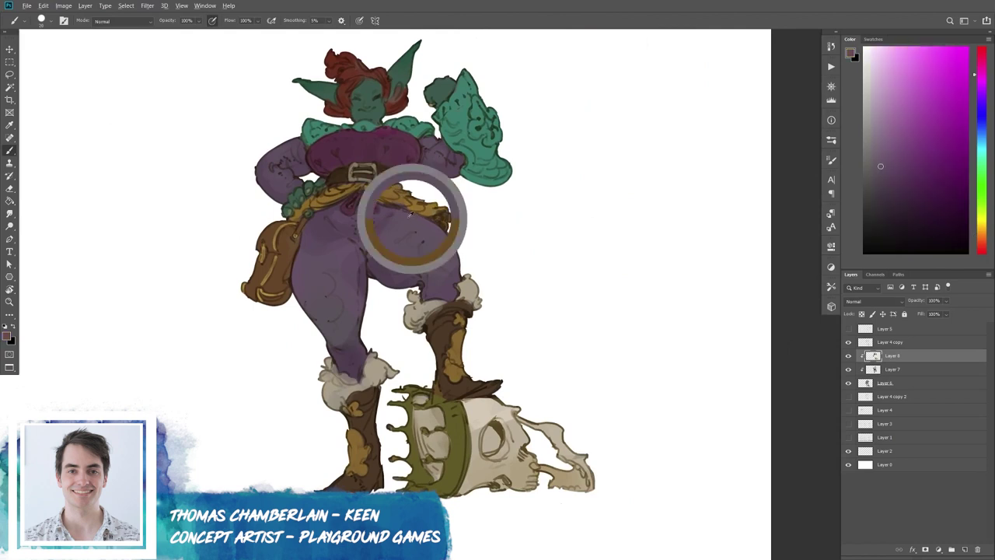
left_click(348, 280, "alt")
left_click(343, 333, "alt")
left_click(869, 152)
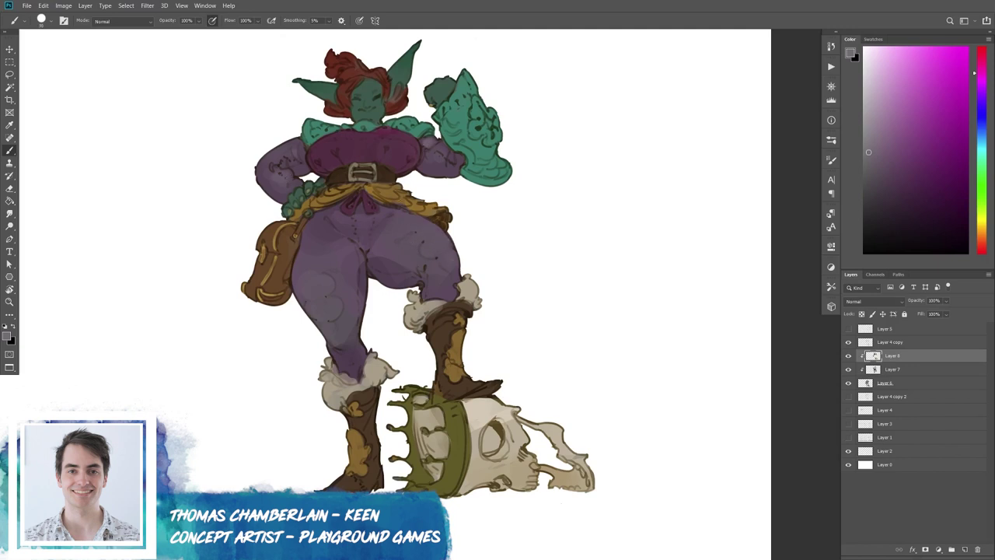
left_click_drag(541, 315, 552, 323)
left_click(848, 382, "alt")
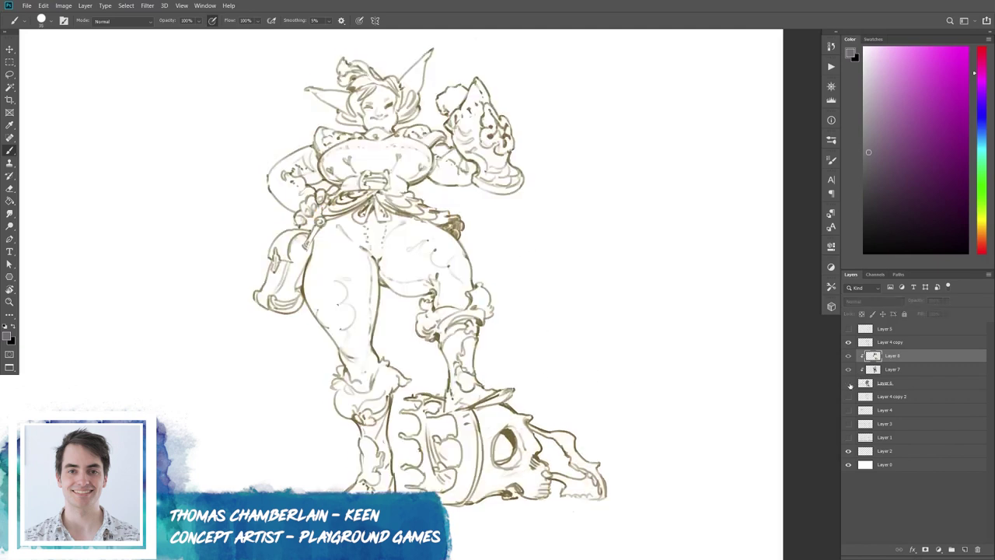
Group the character's colour and line layers into Group 1 and add an empty layer beneath it.
left_click(871, 385)
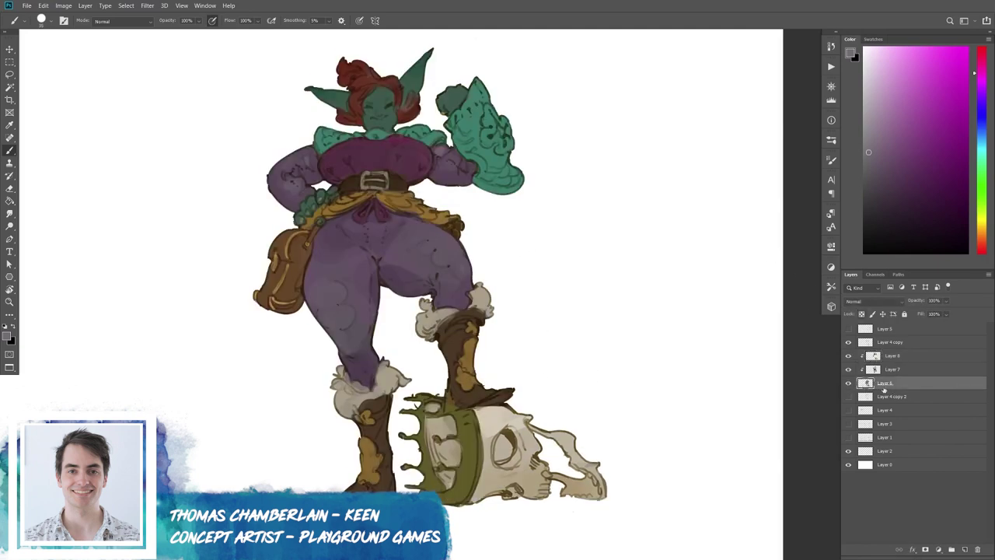
key("ctrl+minus")
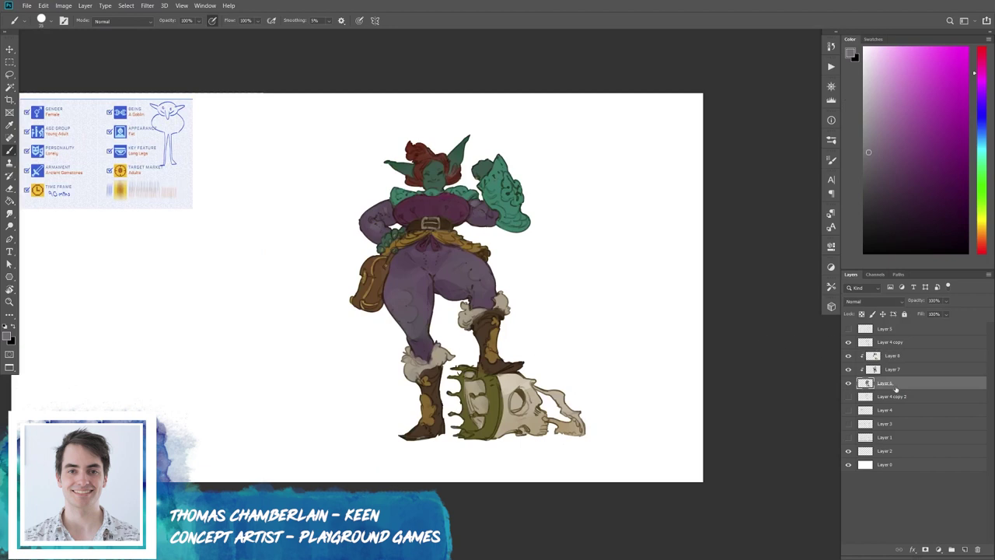
left_click(890, 342, "shift")
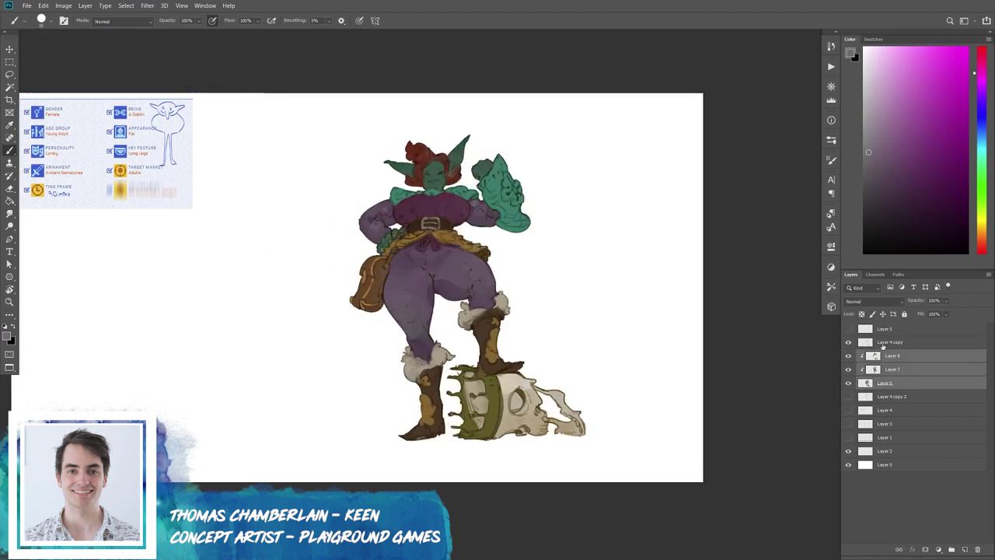
left_click_drag(612, 350, 562, 350)
key("ctrl+g")
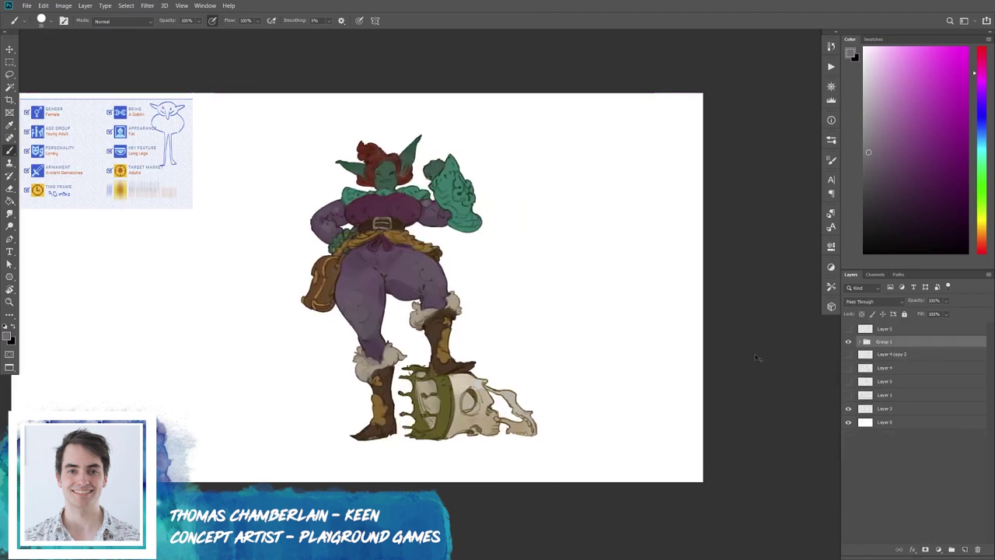
left_click_drag(638, 365, 634, 368)
left_click(868, 342)
left_click(894, 408)
left_click(964, 550)
Pick a large soft brush and a light sky blue, undoing one test stroke.
right_click(488, 335)
left_click(297, 74)
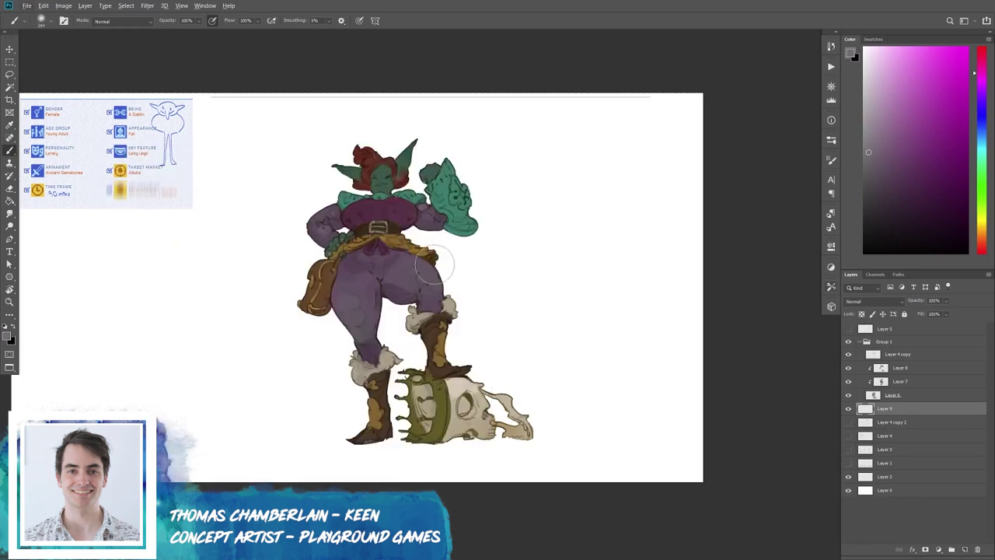
left_click(485, 289, "alt")
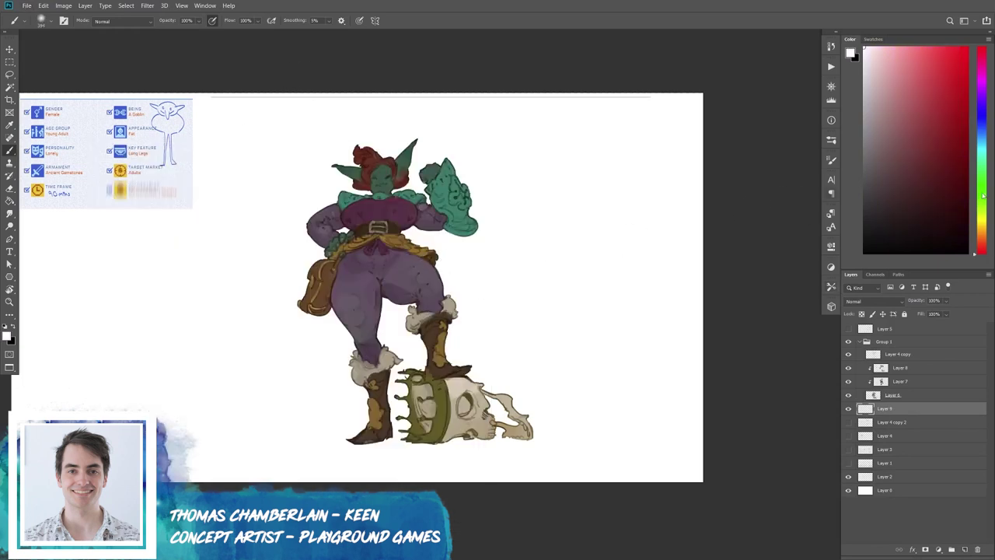
left_click_drag(980, 150, 982, 131)
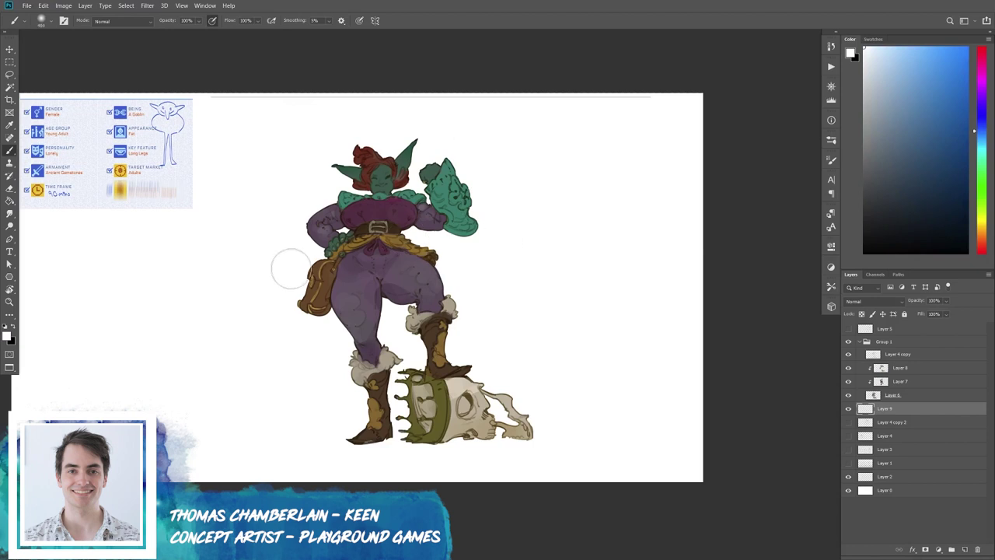
key("h")
key("h")
left_click(945, 50)
key("h")
left_click_drag(435, 173, 536, 164)
key("h")
key("h")
key("h")
key("ctrl+z")
left_click(936, 95)
left_click(915, 77)
left_click(983, 136)
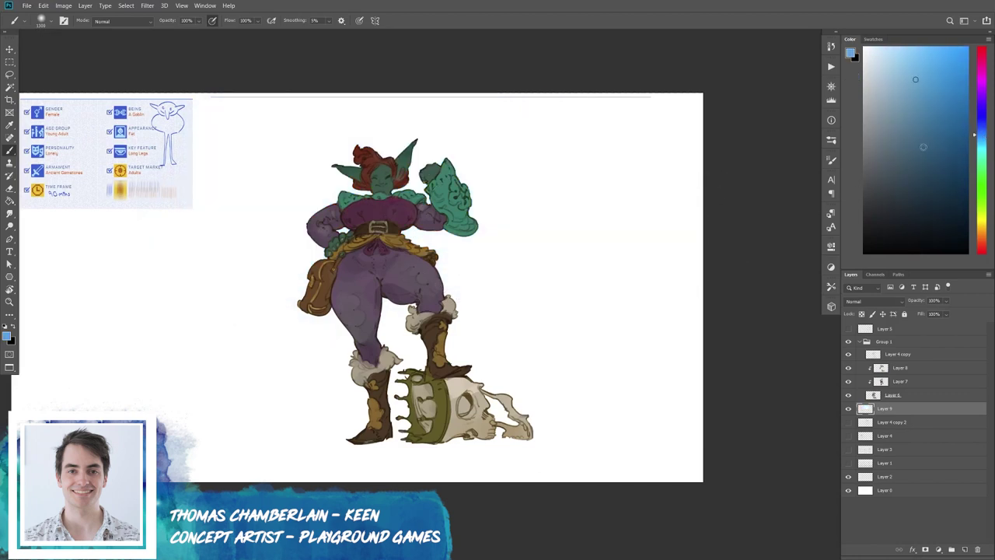
Airbrush a soft blue sky glow behind the goblin's head and body.
mouse_move(289, 189)
left_mouse_down()
mouse_move(336, 131)
mouse_move(311, 256)
mouse_move(288, 189)
mouse_move(300, 88)
mouse_move(506, 163)
left_mouse_up()
key("h")
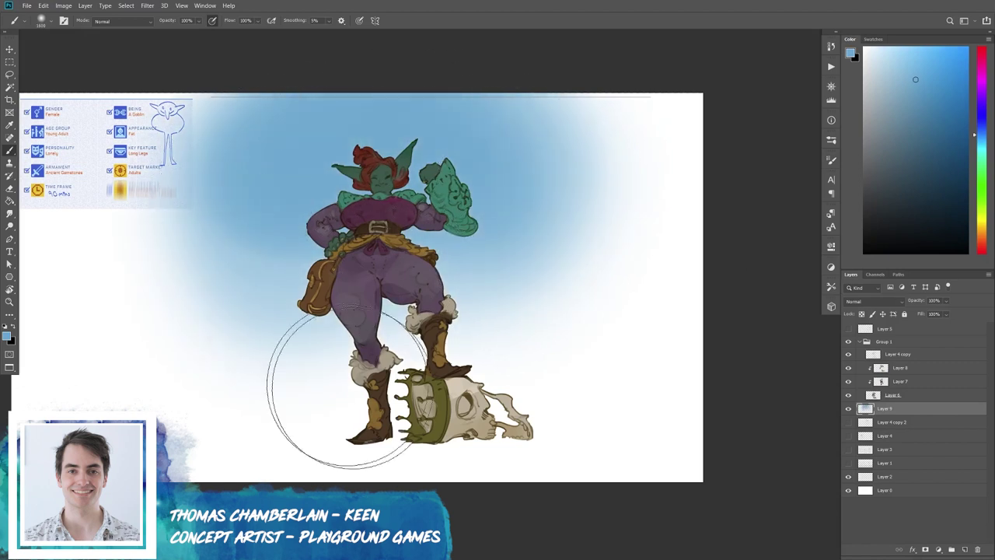
key("h")
key("h")
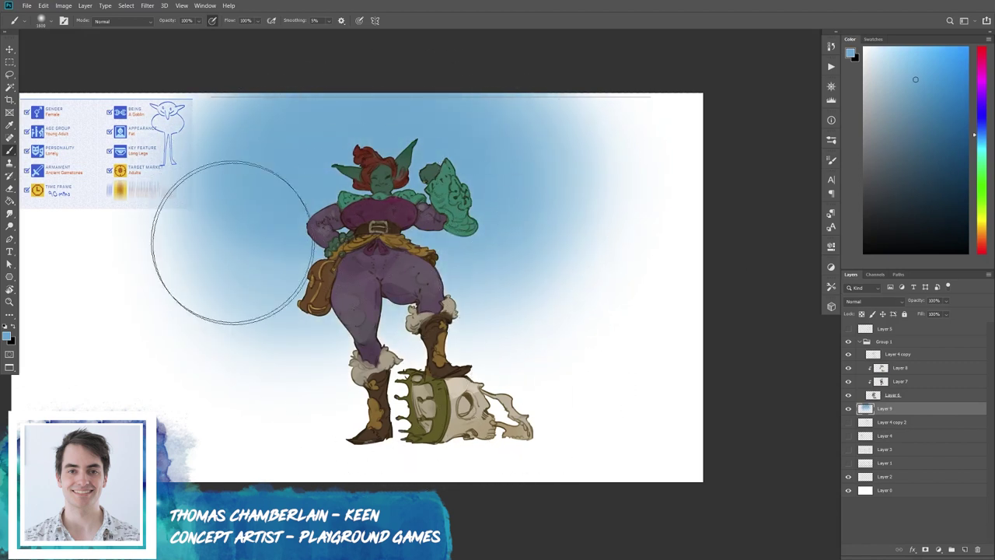
key("h")
left_click(881, 51)
key("h")
key("h")
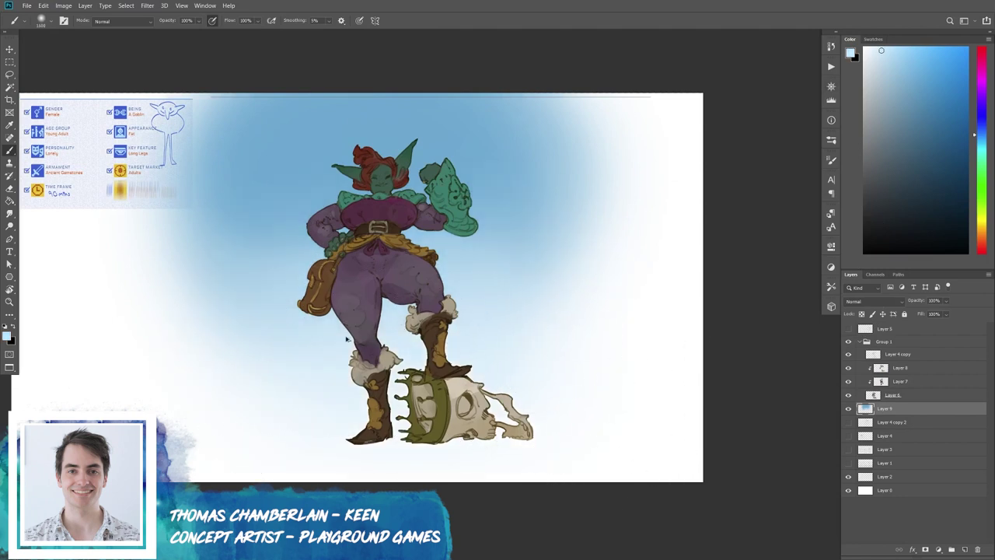
Sample olive and teal tones, then set a ground green with a soft round brush.
key("h")
left_click(467, 222, "alt")
key("h")
left_click(393, 237, "alt")
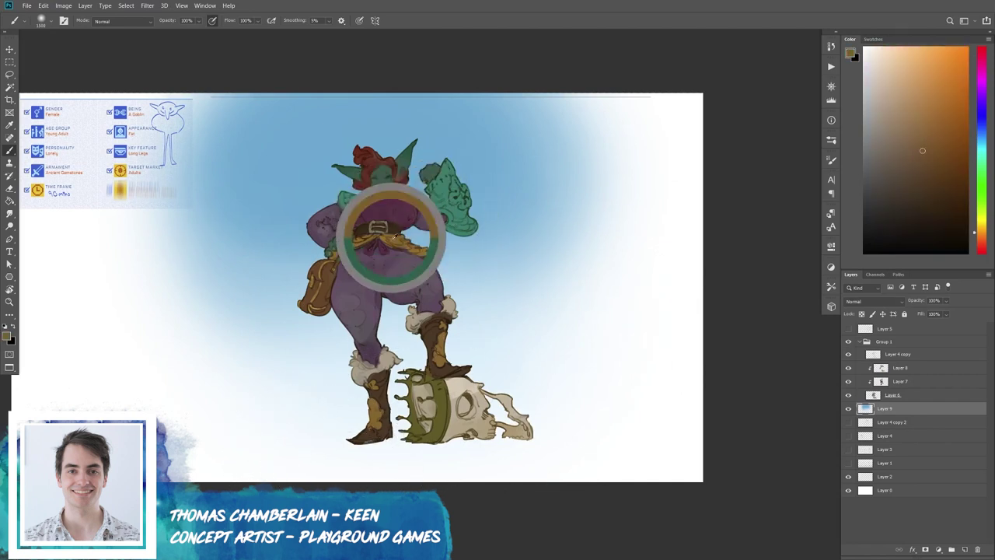
left_click(445, 180, "alt")
left_click(446, 189, "alt")
left_click(459, 208, "alt")
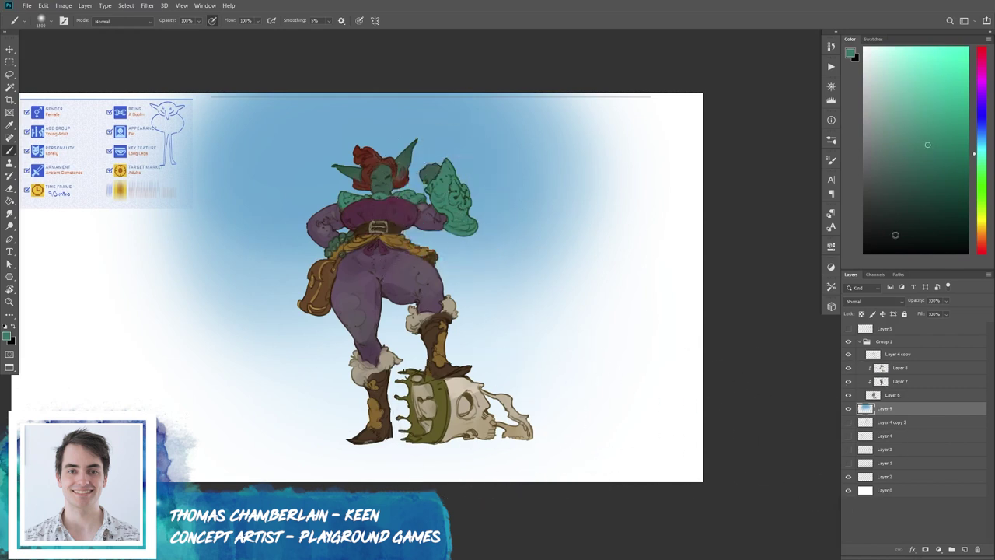
left_click_drag(980, 177, 980, 169)
left_click(931, 130)
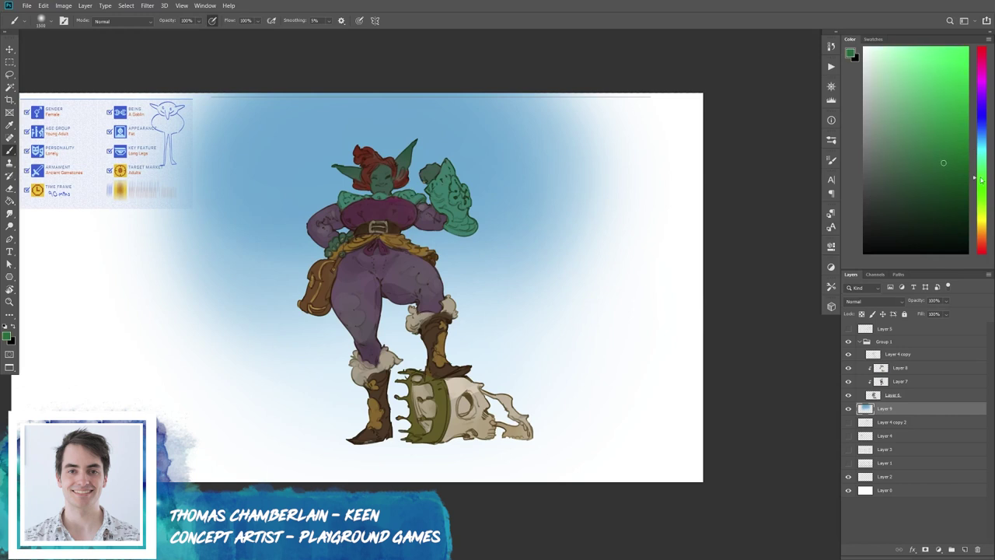
right_click(566, 352)
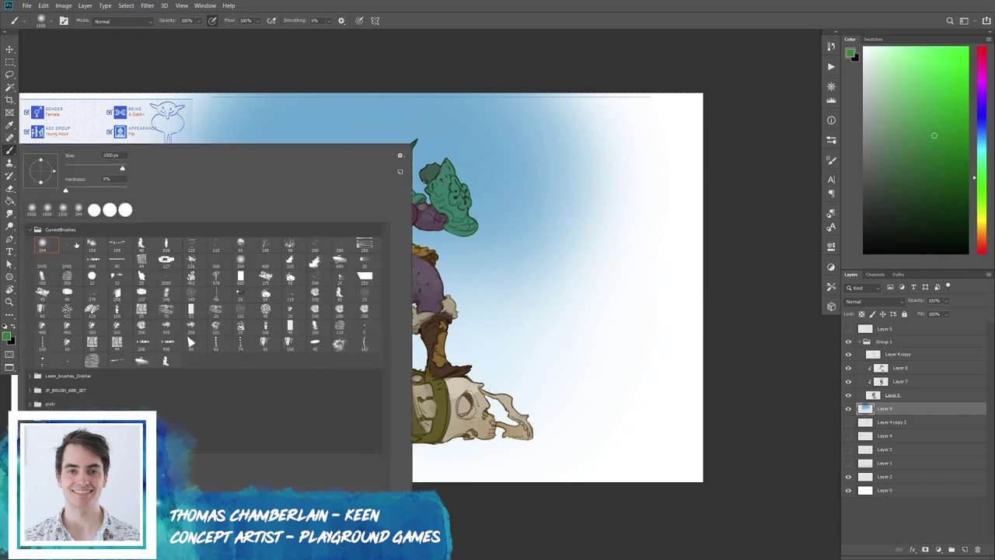
left_click(222, 58)
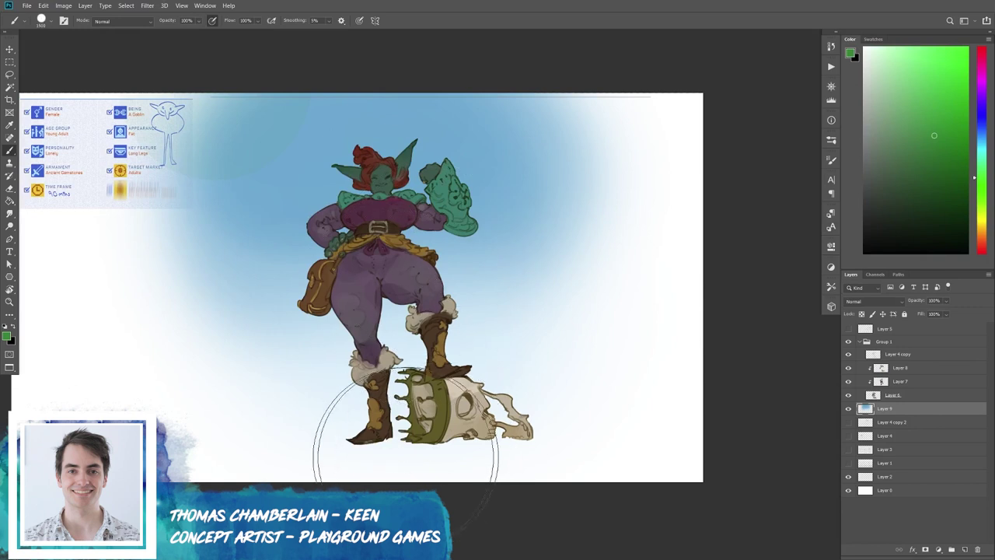
Paint a soft pale green ground under the skull and feet, darkening its top edge.
left_click_drag(262, 455, 483, 458)
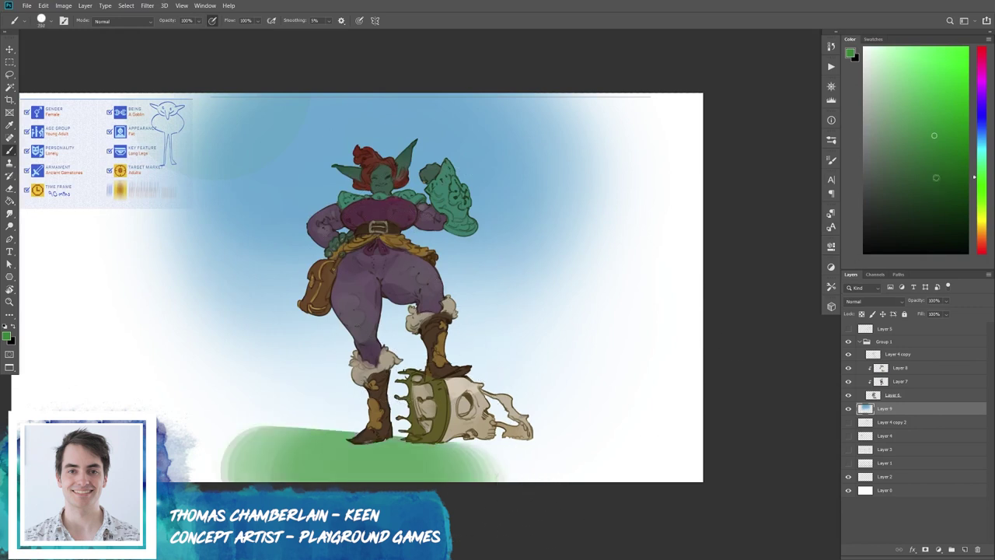
key("ctrl+z")
left_click(918, 163)
left_click_drag(256, 470, 560, 454)
left_click_drag(210, 451, 573, 484)
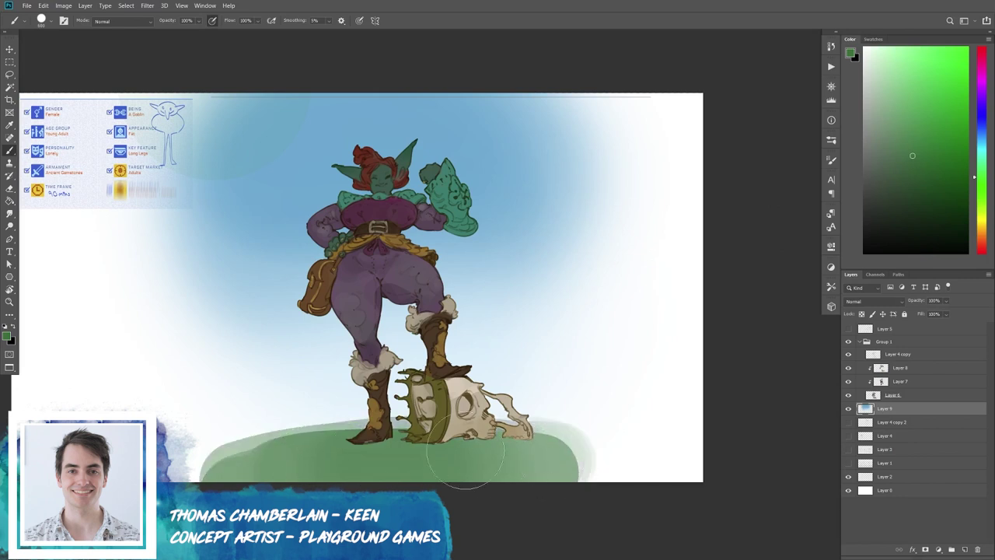
key("e")
key("Delete")
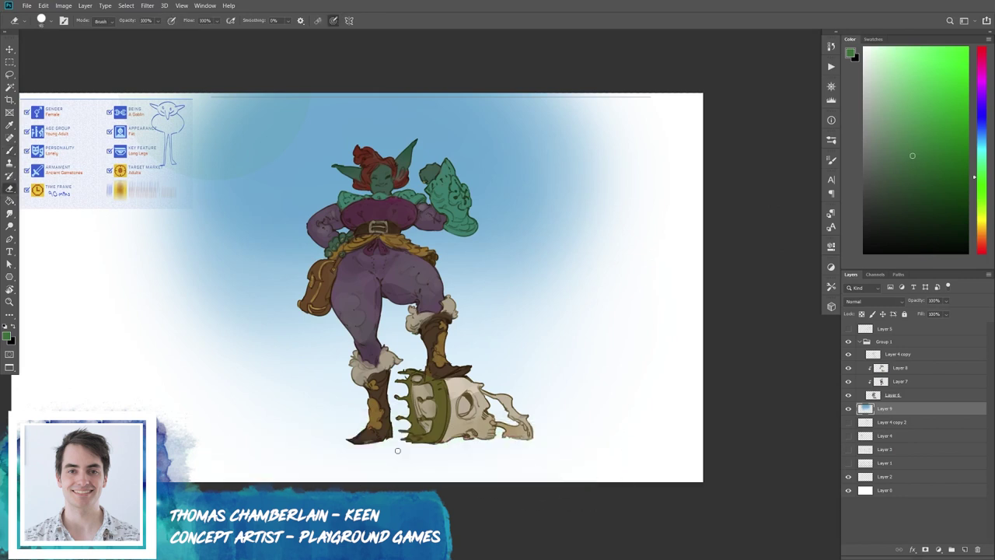
key("b")
mouse_move(368, 465)
left_mouse_down()
mouse_move(493, 461)
mouse_move(636, 501)
left_mouse_up()
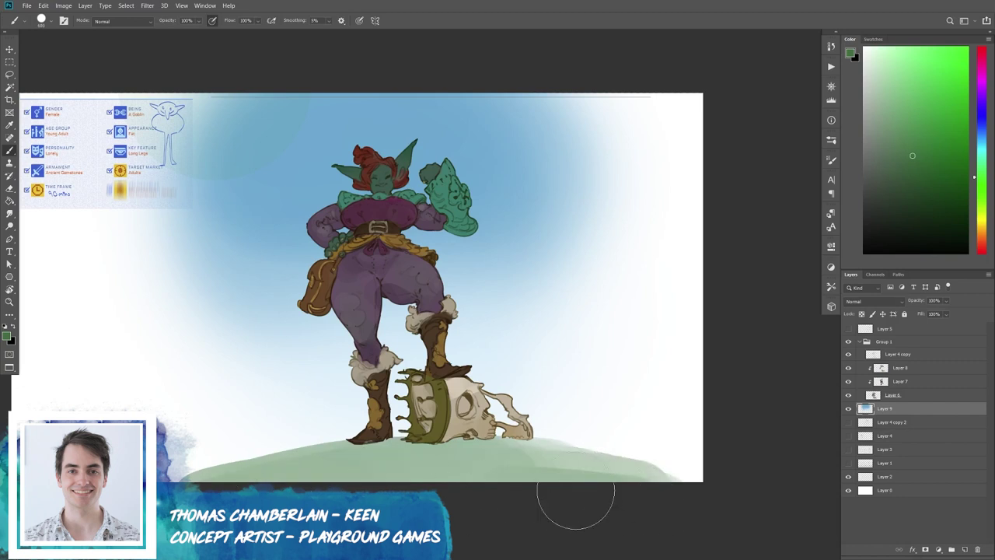
left_click_drag(529, 455, 678, 471)
mouse_move(281, 451)
left_mouse_down()
mouse_move(500, 477)
mouse_move(384, 472)
mouse_move(537, 460)
left_mouse_up()
Add darker green shadows under the left boot and light strokes along the ground edge.
left_click(922, 187)
left_click(898, 184)
left_click_drag(365, 442, 407, 440)
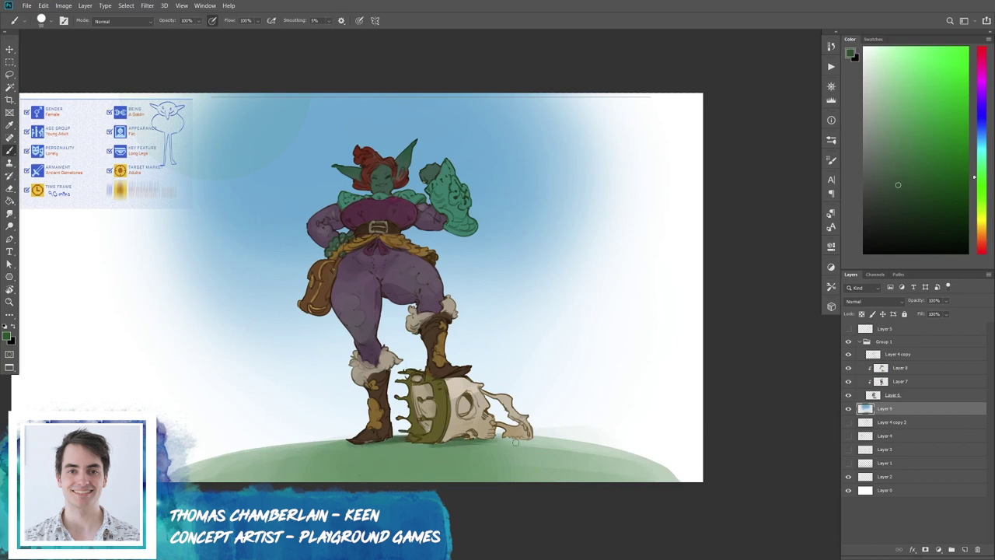
left_click(337, 449, "alt")
mouse_move(306, 445)
left_mouse_down()
mouse_move(316, 444)
mouse_move(258, 450)
mouse_move(281, 444)
left_mouse_up()
left_click(256, 444, "alt")
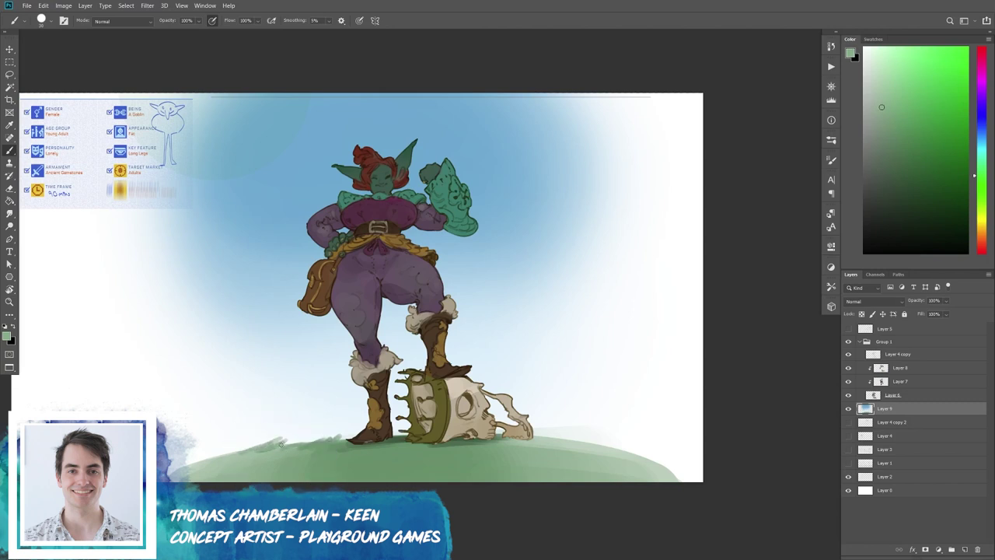
left_click(351, 446, "alt")
left_click_drag(345, 441, 405, 428)
left_click(397, 438, "alt")
Paint dark green strokes on the ground beside the skull's chin.
left_click(498, 434, "alt")
left_click_drag(536, 435, 553, 437)
left_click(548, 437, "alt")
left_click(307, 442, "alt")
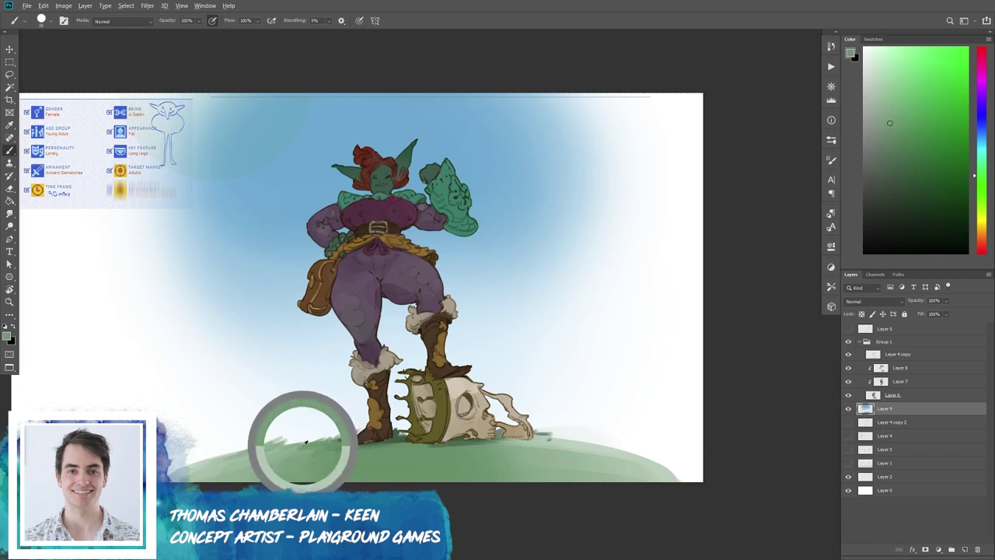
left_click_drag(548, 437, 588, 444)
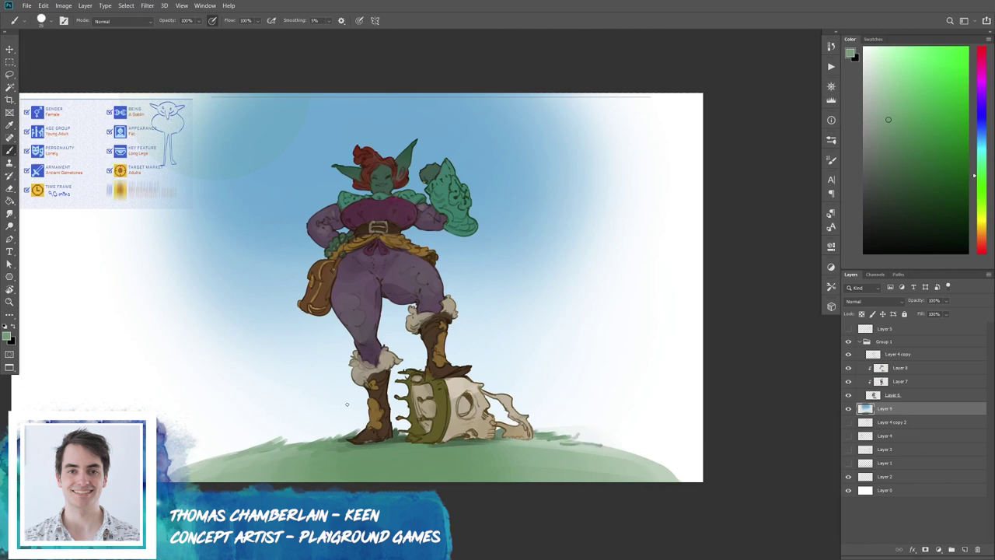
Paint dark green grass blades on the ground and add an empty Layer 10 above Layer 9.
mouse_move(268, 433)
left_mouse_down()
mouse_move(222, 450)
mouse_move(272, 425)
left_mouse_up()
left_click(267, 422, "alt")
left_click(268, 436, "alt")
key("ctrl+plus")
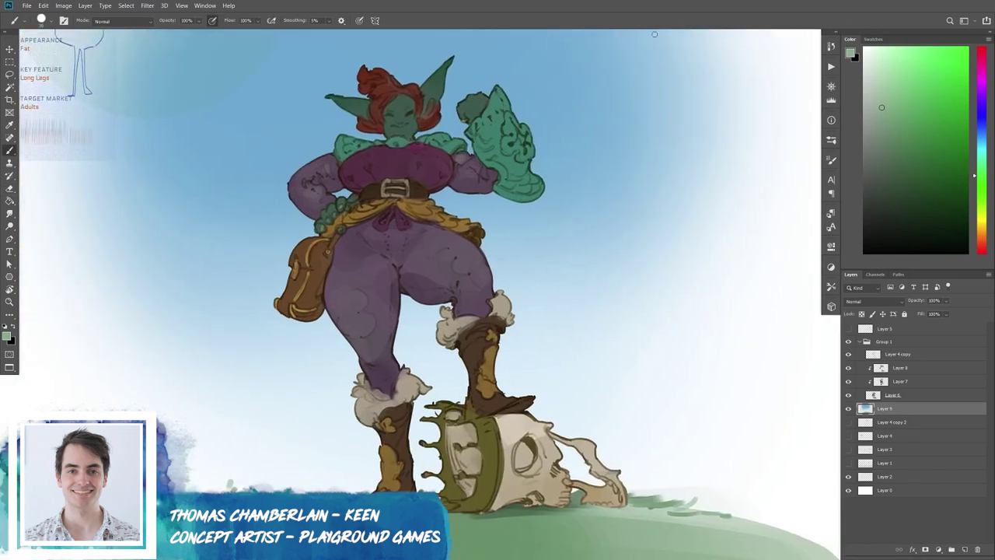
key("ctrl+minus")
left_click(965, 548)
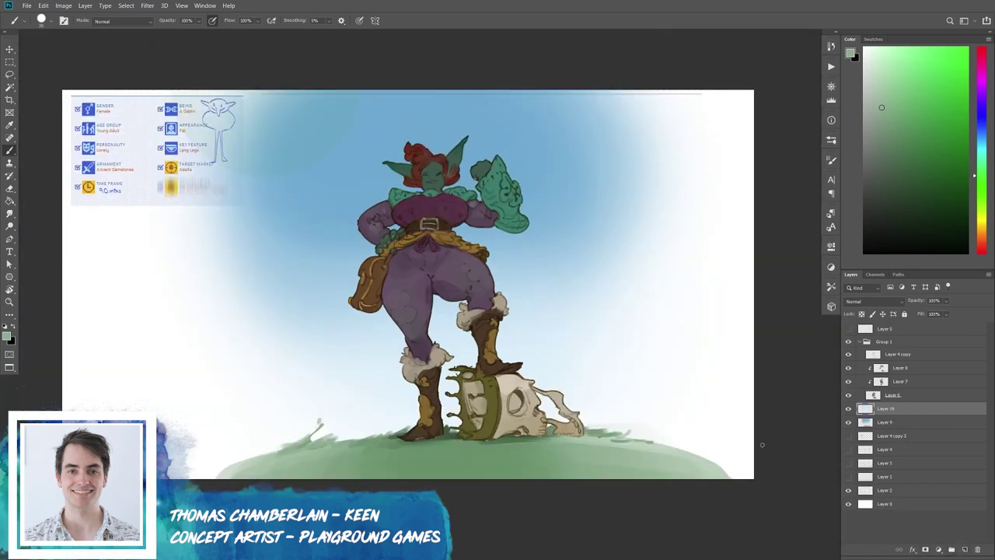
Brush near-white clouds in the upper-left sky, behind the head and right of the raised hand.
left_click(711, 274, "alt")
left_click(863, 77)
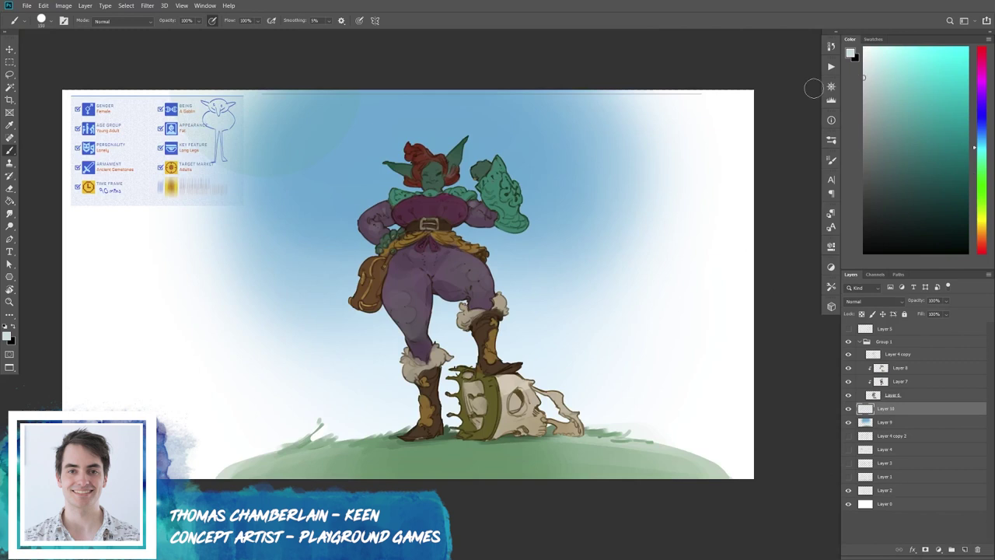
mouse_move(322, 104)
left_mouse_down()
mouse_move(326, 144)
mouse_move(313, 171)
mouse_move(402, 80)
mouse_move(372, 118)
mouse_move(381, 92)
left_mouse_up()
mouse_move(337, 164)
left_mouse_down()
mouse_move(299, 187)
mouse_move(396, 107)
left_mouse_up()
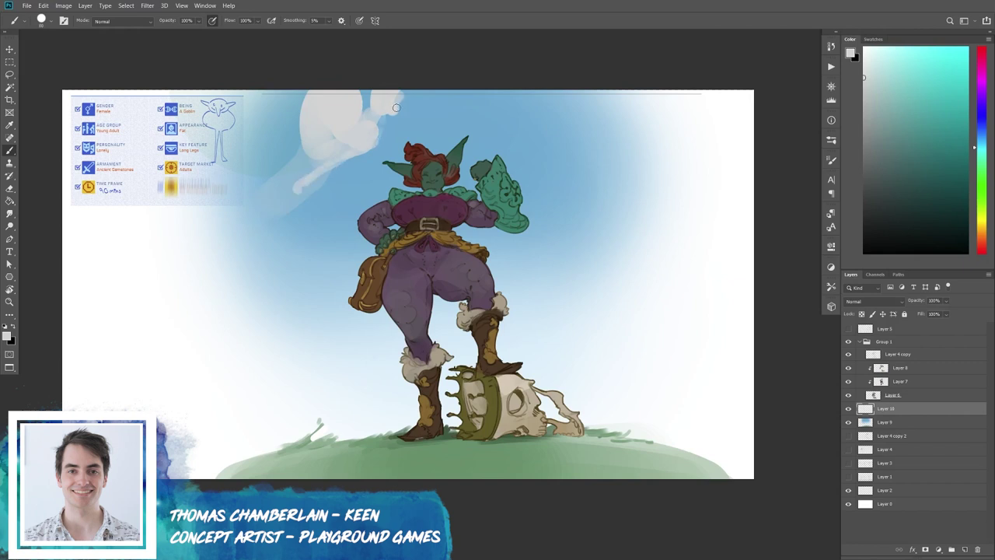
left_click_drag(416, 152, 345, 190)
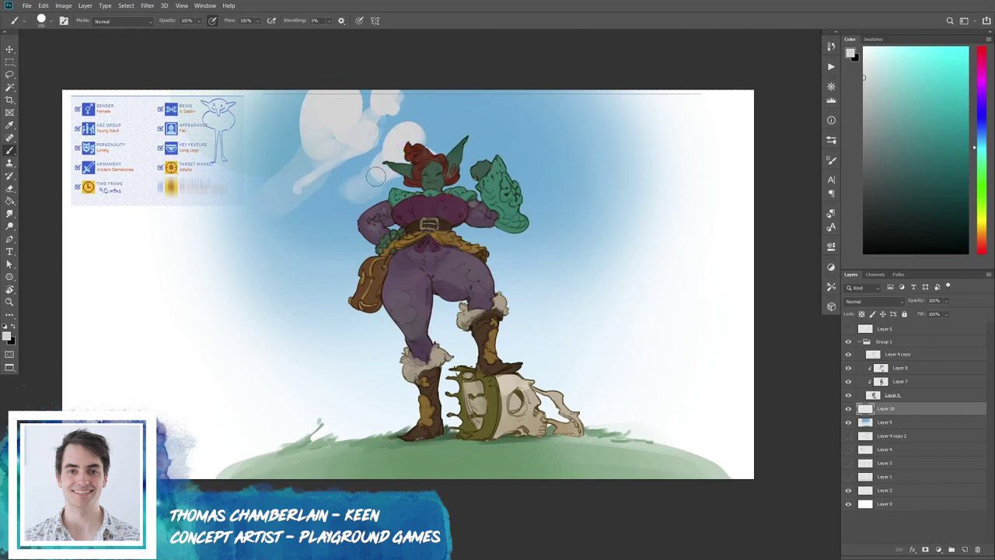
mouse_move(573, 100)
left_mouse_down()
mouse_move(498, 144)
mouse_move(579, 109)
mouse_move(606, 122)
left_mouse_up()
left_click_drag(218, 269, 204, 273)
mouse_move(591, 185)
left_mouse_down()
mouse_move(563, 189)
mouse_move(595, 173)
mouse_move(560, 189)
mouse_move(629, 166)
left_mouse_up()
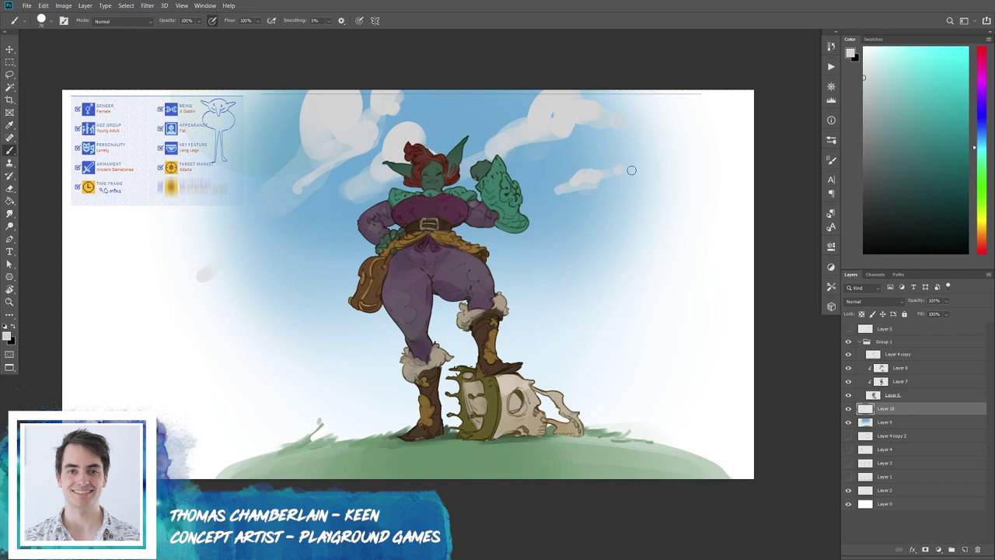
key("ctrl+t")
left_click(374, 20)
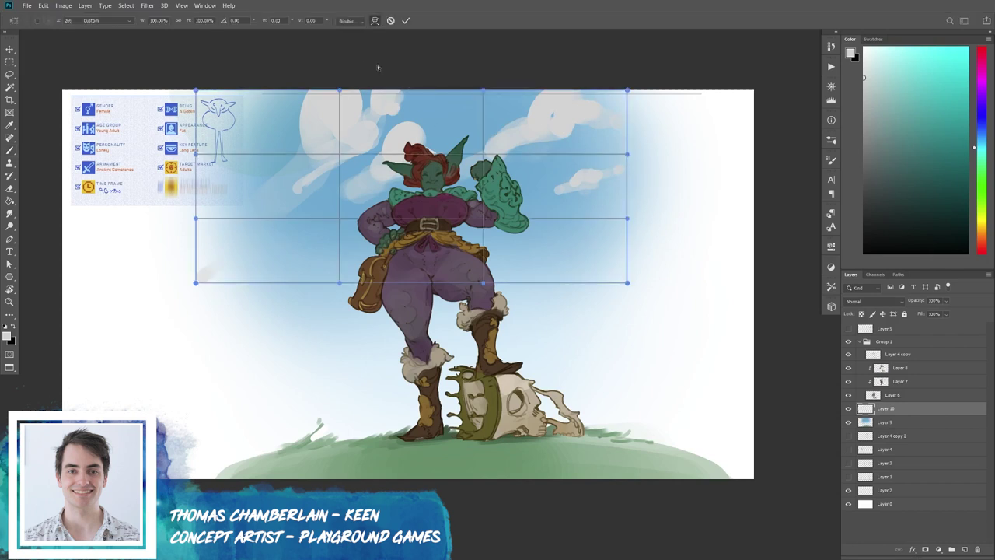
Skew and stretch the cloud layer so it tilts diagonally and widens to the right.
left_click(374, 20)
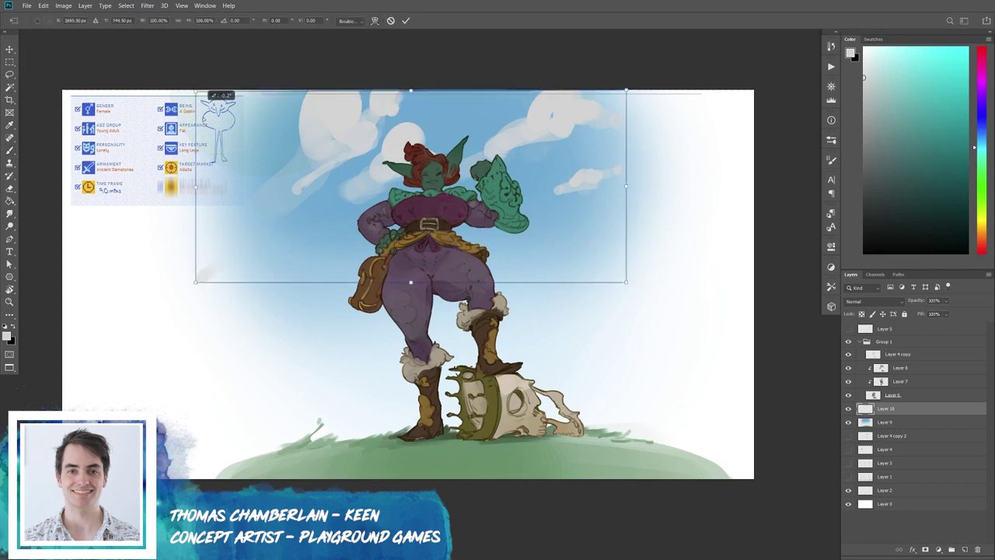
left_click_drag(200, 106, 210, 158)
mouse_move(233, 49)
left_mouse_down()
mouse_move(288, 270)
mouse_move(275, 271)
left_mouse_up()
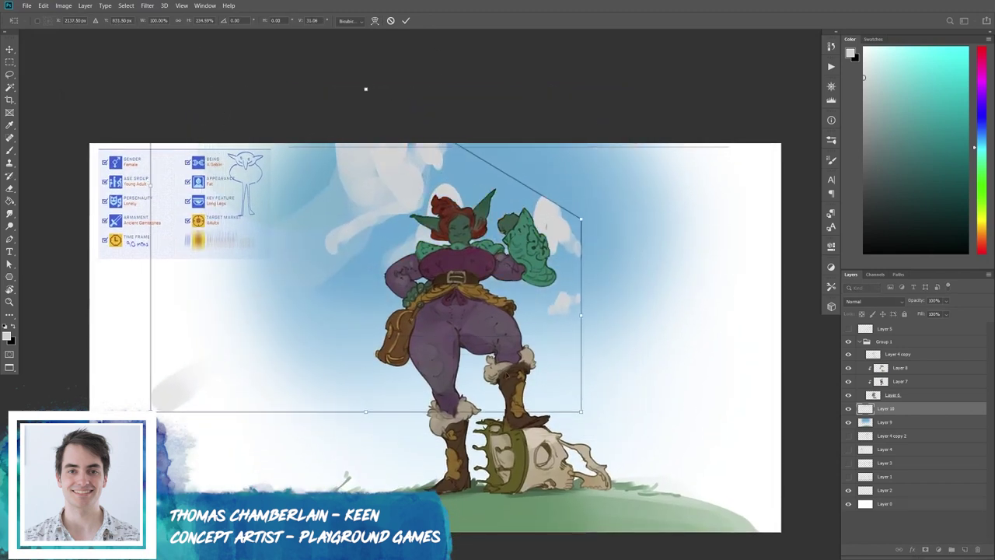
left_click_drag(585, 420, 544, 159)
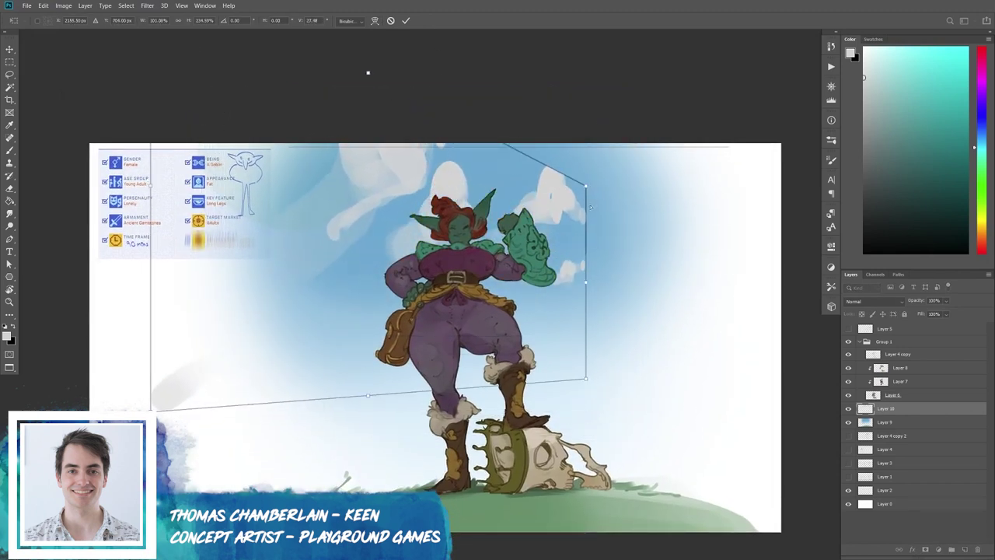
left_click_drag(368, 72, 352, 120)
left_click_drag(584, 351, 585, 319)
Warp the clouds into a curving sweep across the upper-left sky and commit it.
left_click(374, 20)
mouse_move(436, 327)
left_mouse_down()
mouse_move(512, 319)
mouse_move(598, 278)
mouse_move(581, 300)
left_mouse_up()
mouse_move(256, 229)
left_mouse_down()
mouse_move(227, 309)
mouse_move(203, 127)
mouse_move(366, 163)
left_mouse_up()
mouse_move(262, 285)
left_mouse_down()
mouse_move(272, 296)
mouse_move(288, 283)
left_mouse_up()
mouse_move(610, 250)
left_mouse_down()
mouse_move(615, 233)
mouse_move(607, 248)
left_mouse_up()
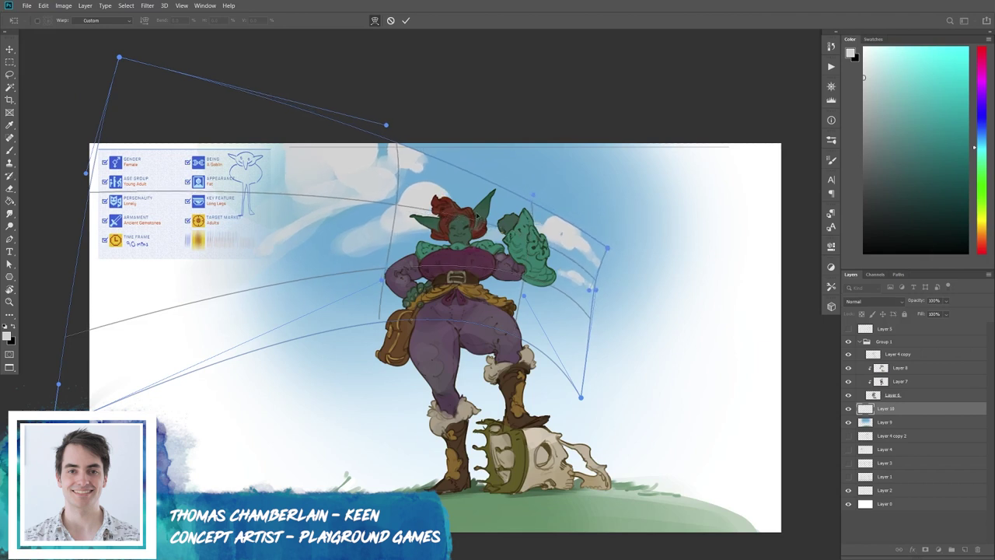
left_click_drag(381, 279, 381, 272)
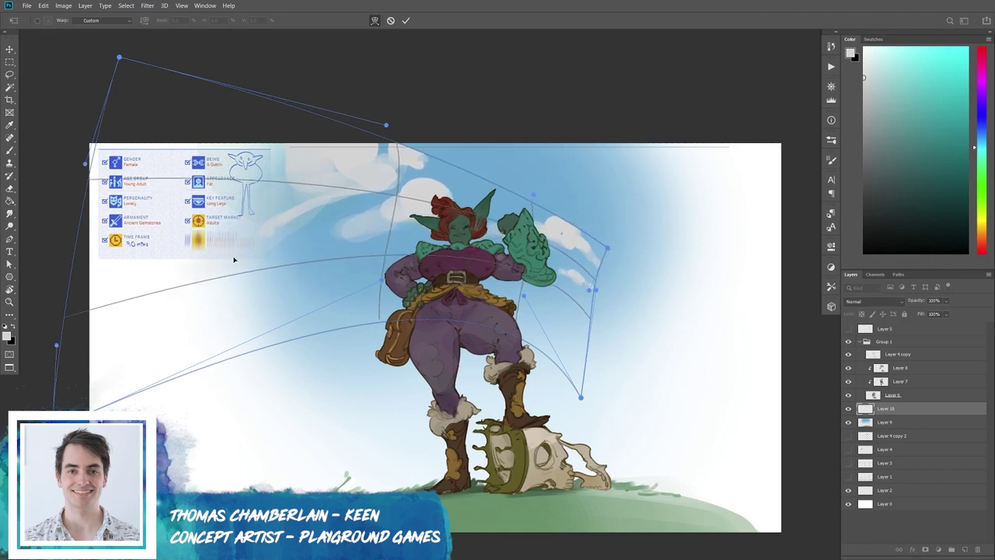
left_click(406, 20)
key("ctrl+plus")
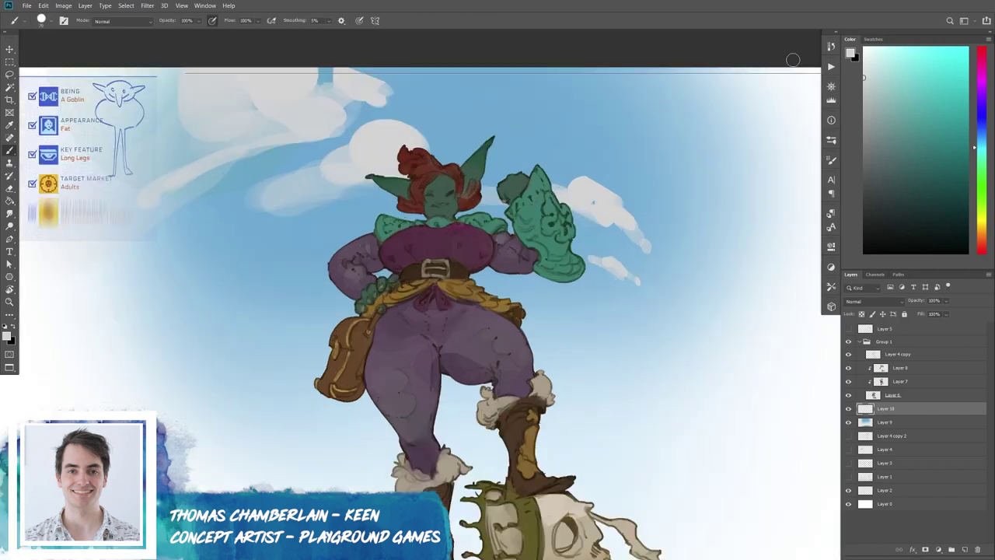
Duplicate the character's base colour layer twice.
scroll(516, 305, "up", 2)
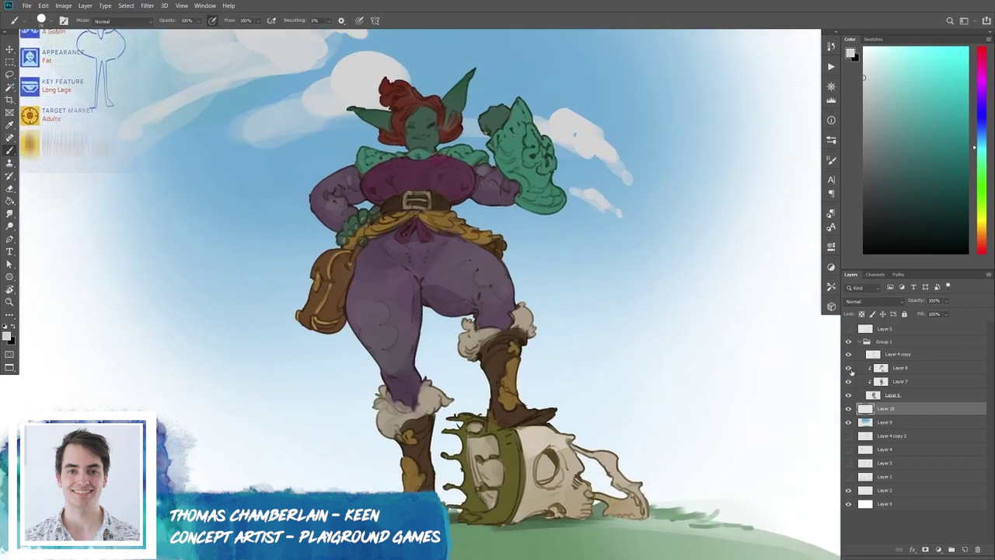
left_click(894, 368)
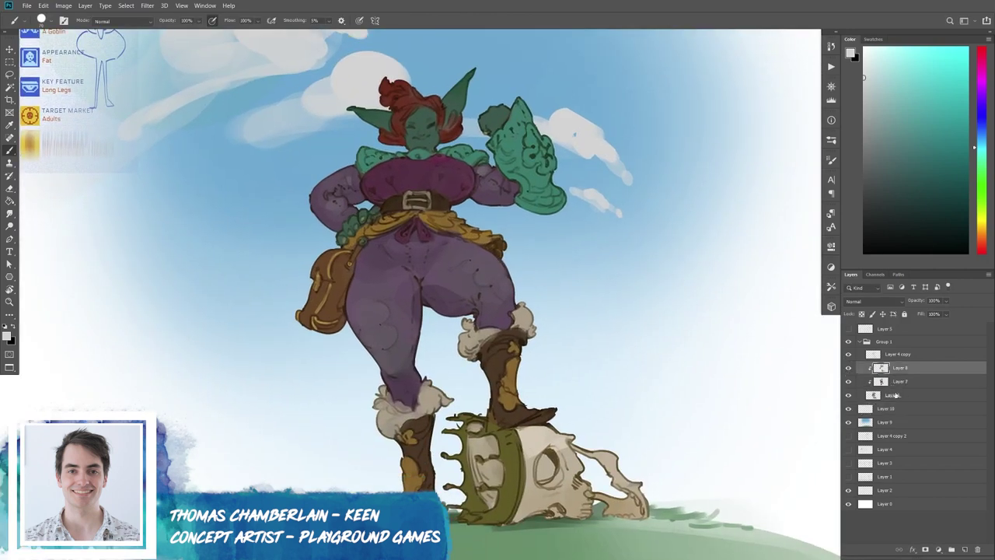
left_click(898, 397)
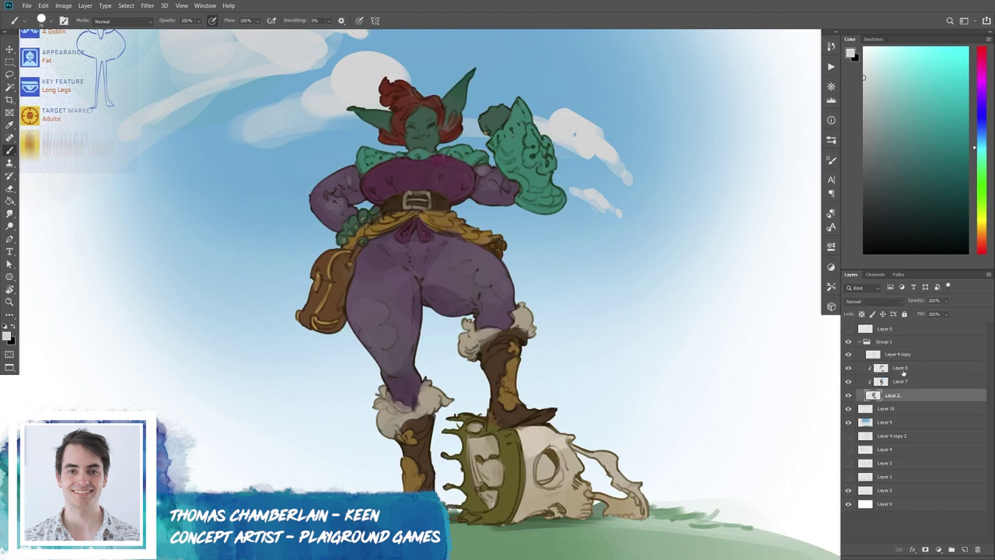
key("ctrl+j")
left_click(849, 368)
left_click(848, 368)
key("ctrl+j")
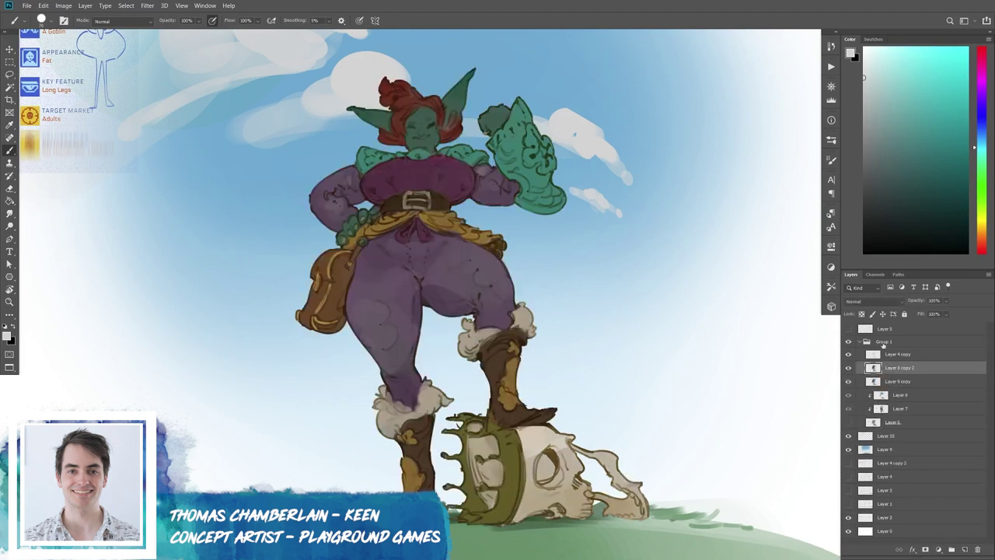
Brighten the top copy with Curves and warm its highlights toward red and yellow.
key("ctrl+m")
left_click_drag(758, 118, 764, 86)
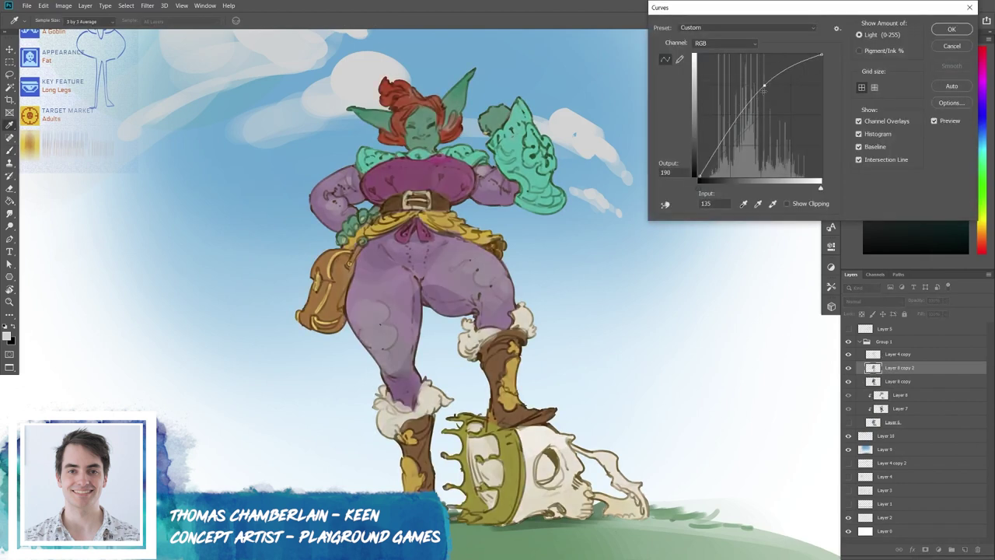
left_click(950, 30)
key("ctrl+b")
left_click(807, 197)
mouse_move(781, 170)
left_mouse_down()
mouse_move(769, 172)
mouse_move(786, 147)
mouse_move(765, 172)
left_mouse_up()
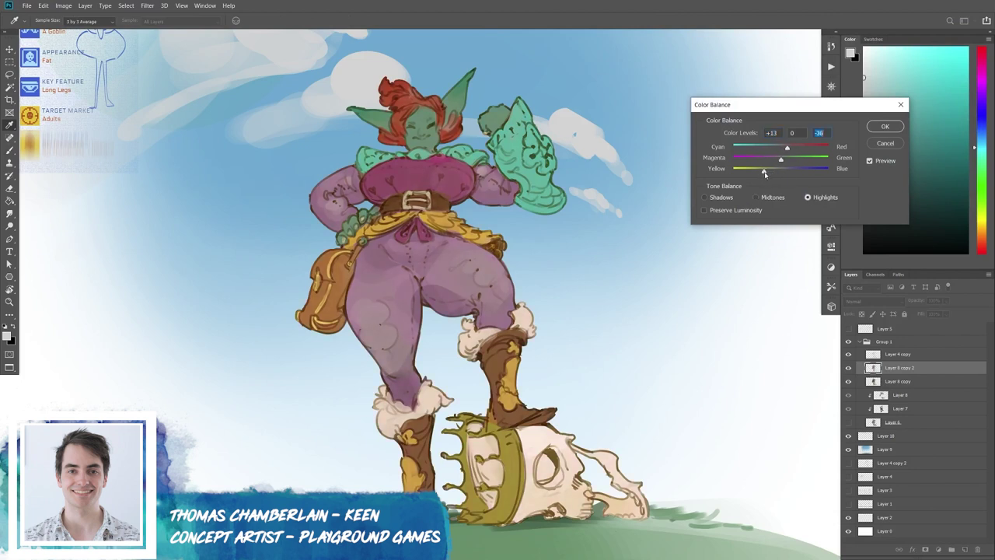
left_click(885, 126)
Darken the lower copy's midtones with a Curves adjustment.
left_click(848, 368)
left_click(898, 381)
key("ctrl+b")
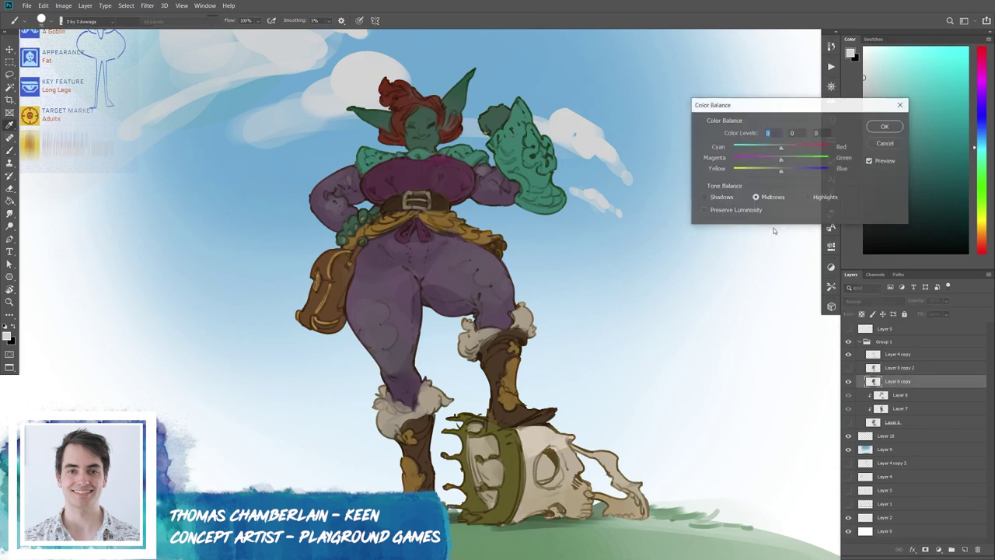
key("Escape")
key("ctrl+m")
left_click_drag(818, 72, 821, 70)
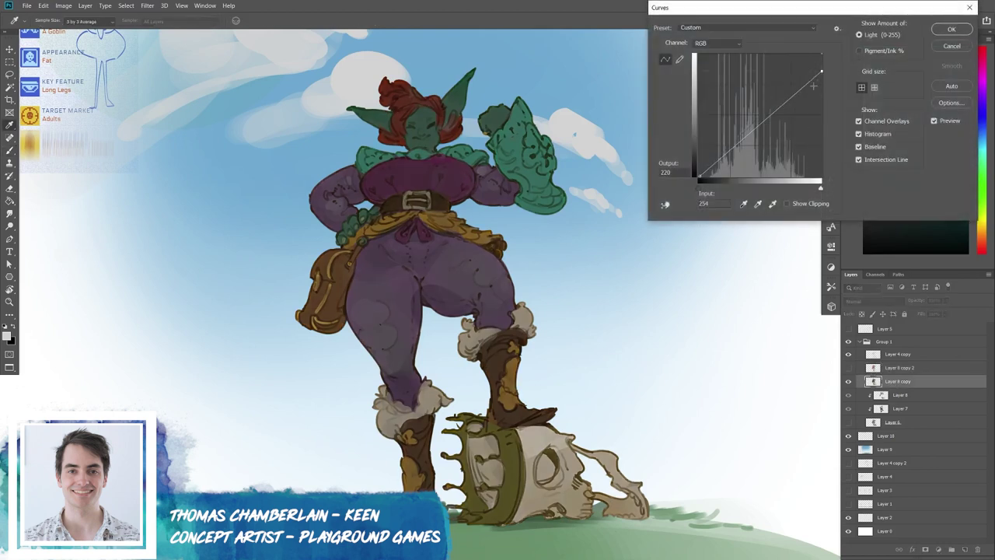
left_click(772, 114)
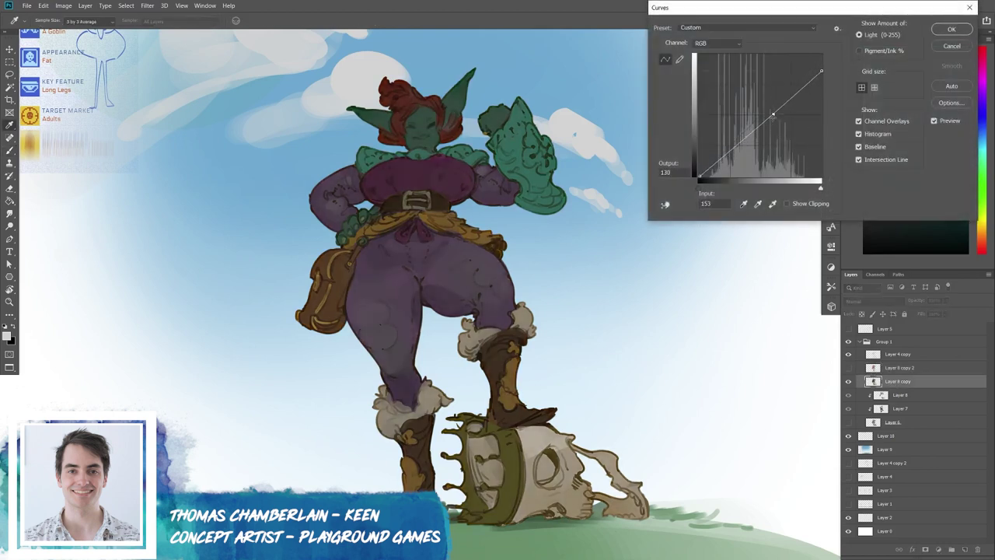
left_click_drag(819, 73, 821, 66)
left_click(772, 114)
left_click(945, 35)
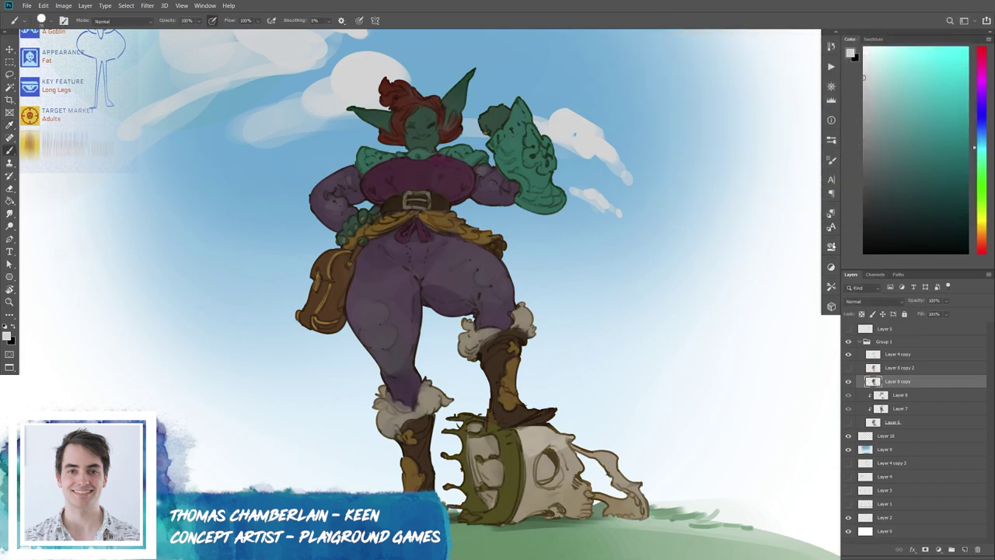
Cool the darker copy toward cyan and blue (+15) and add a mask to the bright copy.
key("ctrl+b")
mouse_move(781, 169)
left_mouse_down()
mouse_move(791, 173)
mouse_move(775, 150)
left_mouse_up()
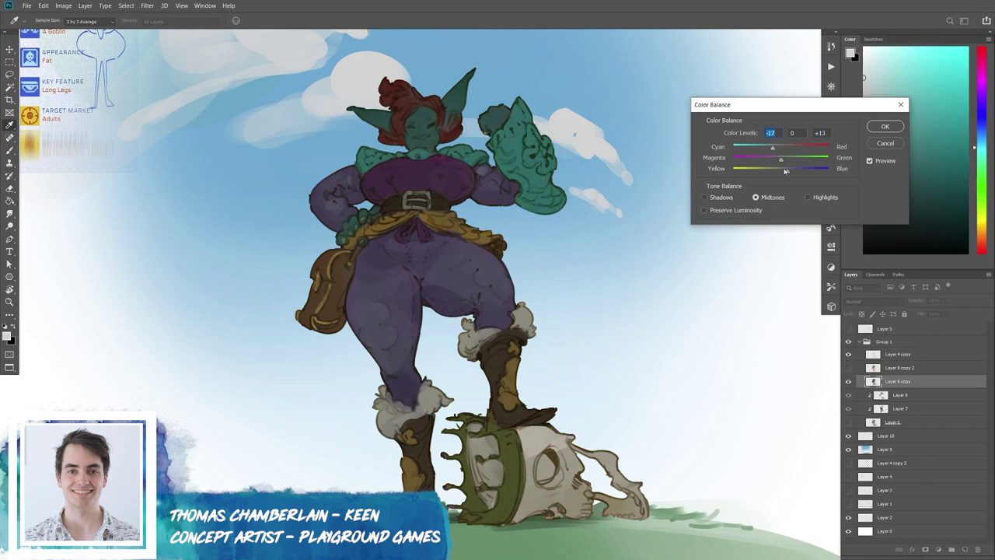
left_click(788, 174)
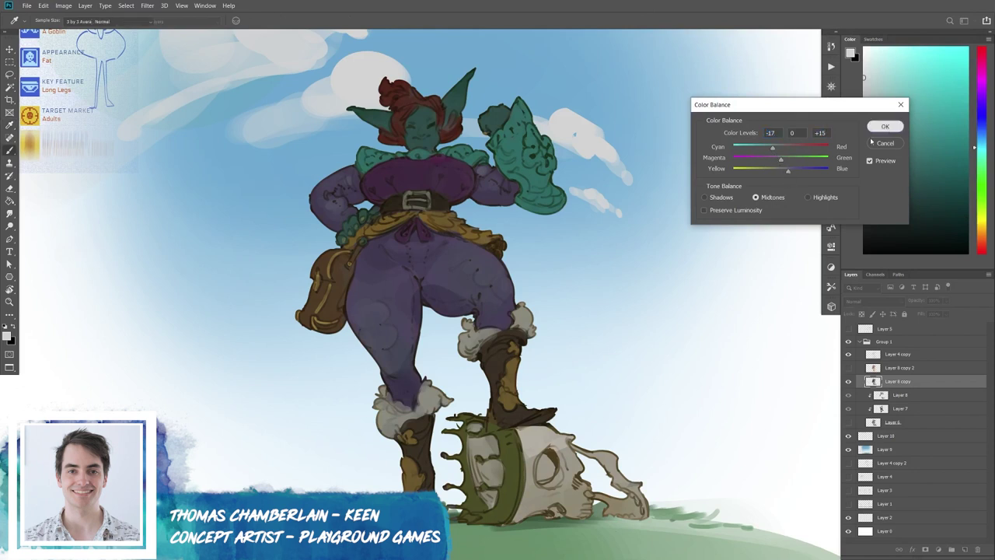
left_click(885, 126)
left_click(902, 367)
left_click(925, 549)
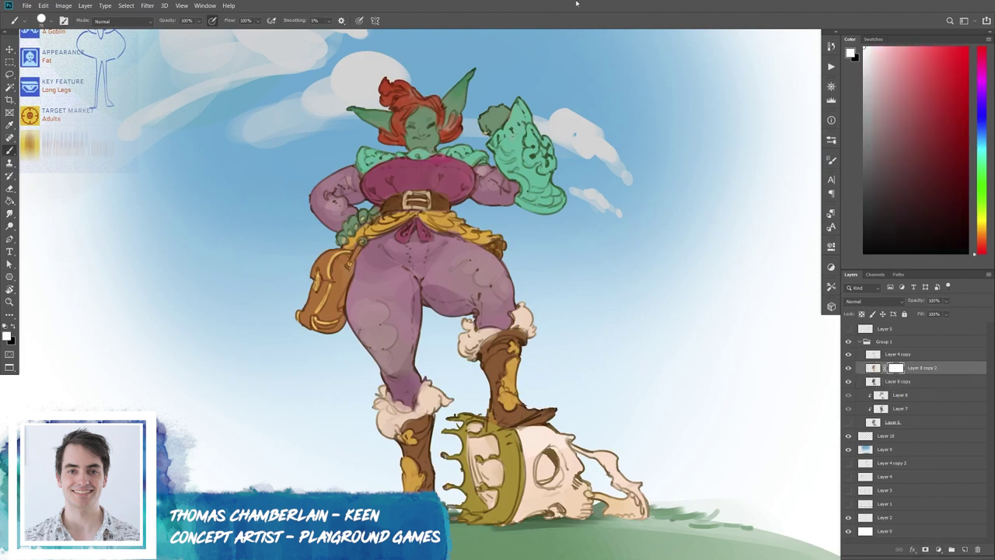
Invert the bright copy's mask so the colour adjustment shows over the whole goblin.
key("ctrl+o")
left_click(542, 350)
key("ctrl+i")
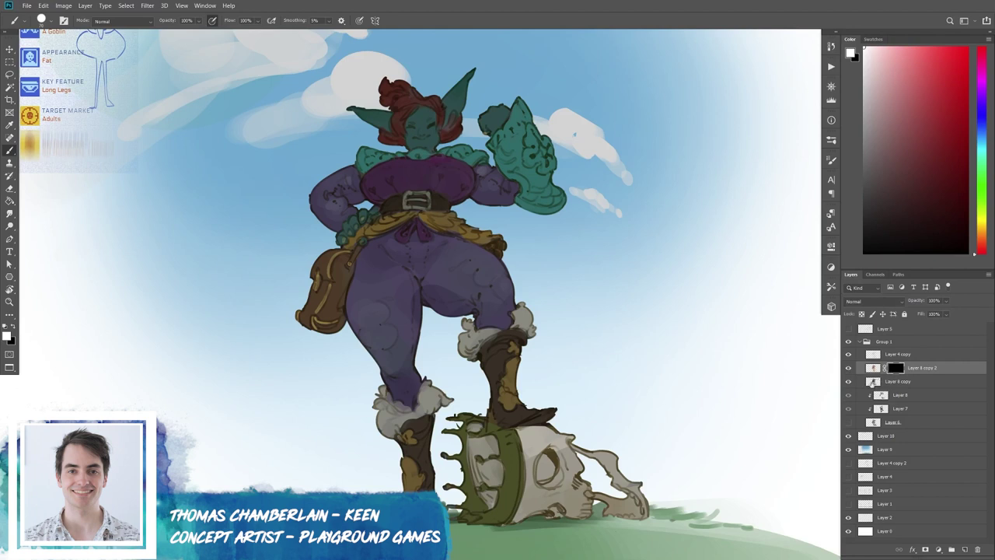
key("ctrl+i")
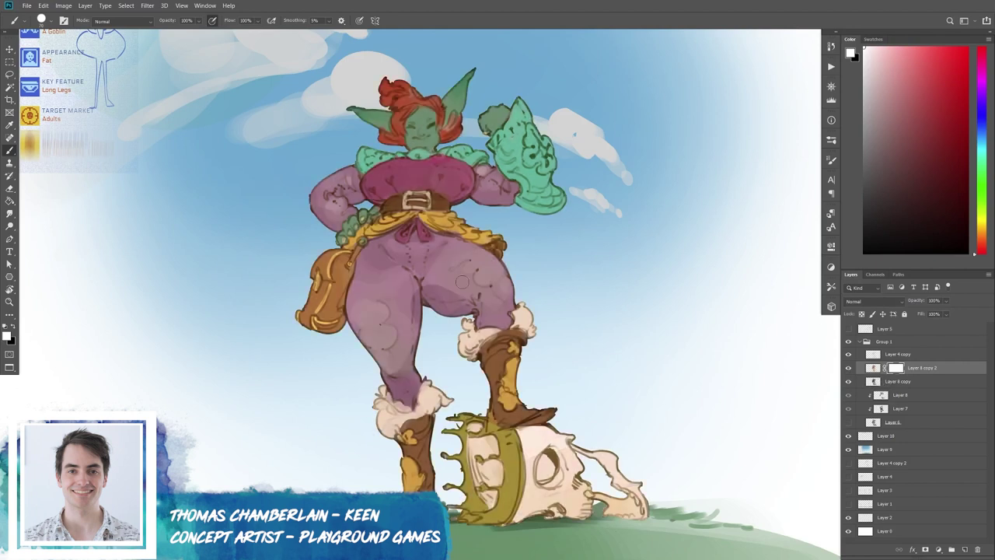
left_click(871, 367)
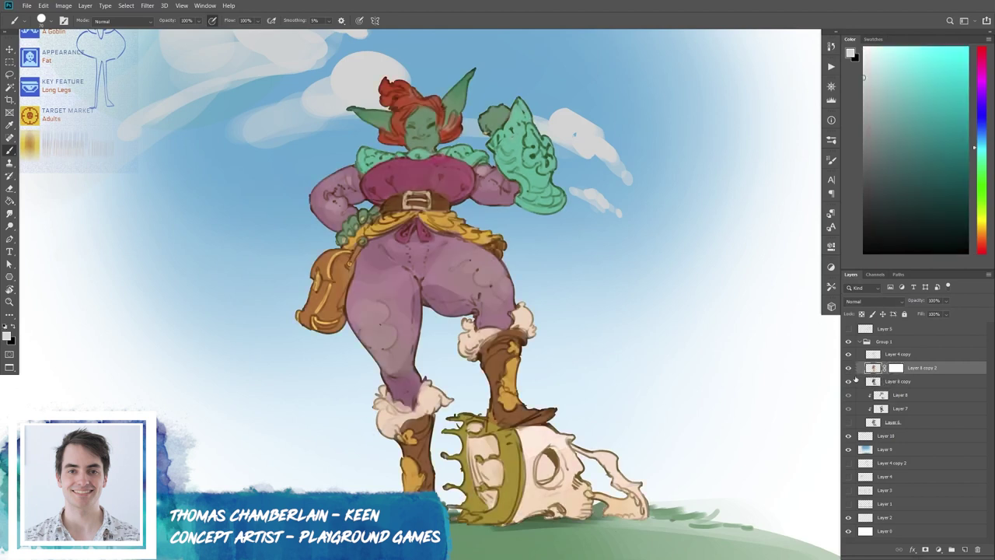
Try a Replace Color hue shift on the dress pinks, then cancel to keep magenta.
key("ctrl+b")
key("Escape")
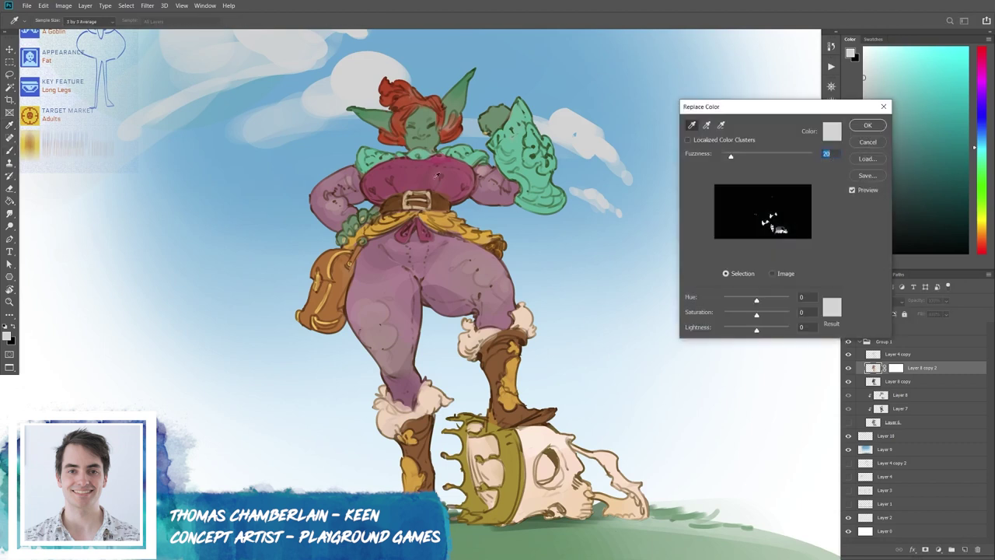
left_click(439, 157)
left_click(416, 177)
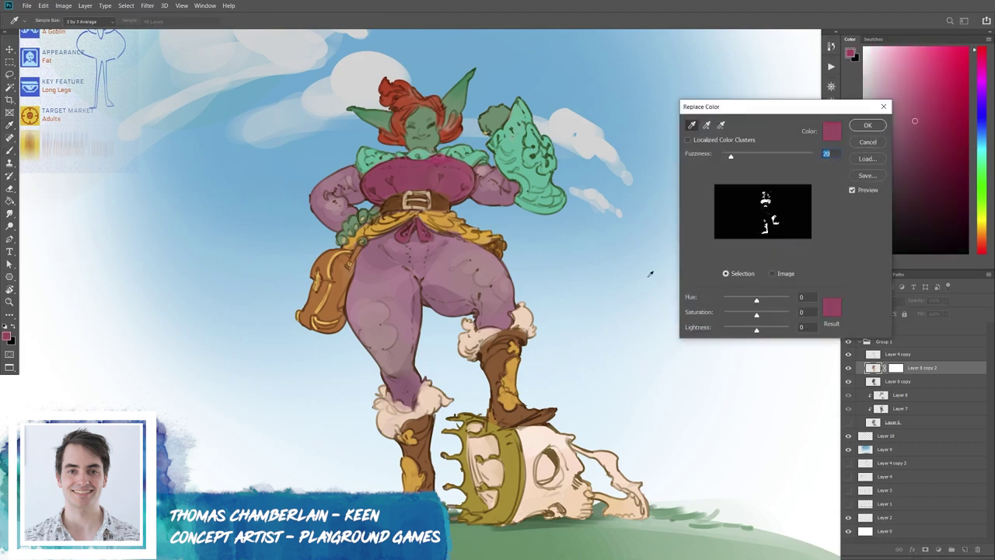
mouse_move(755, 302)
left_mouse_down()
mouse_move(744, 301)
mouse_move(762, 301)
left_mouse_up()
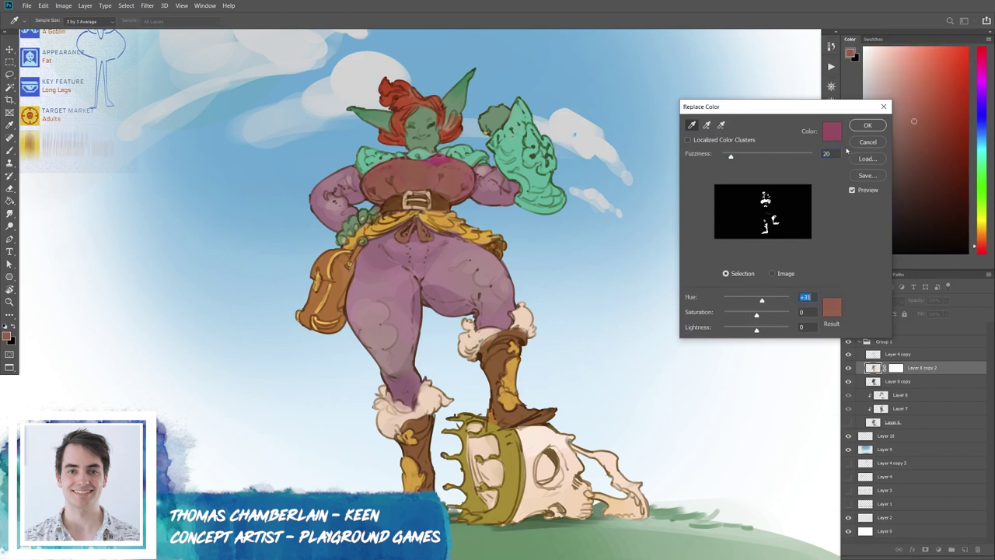
key("Escape")
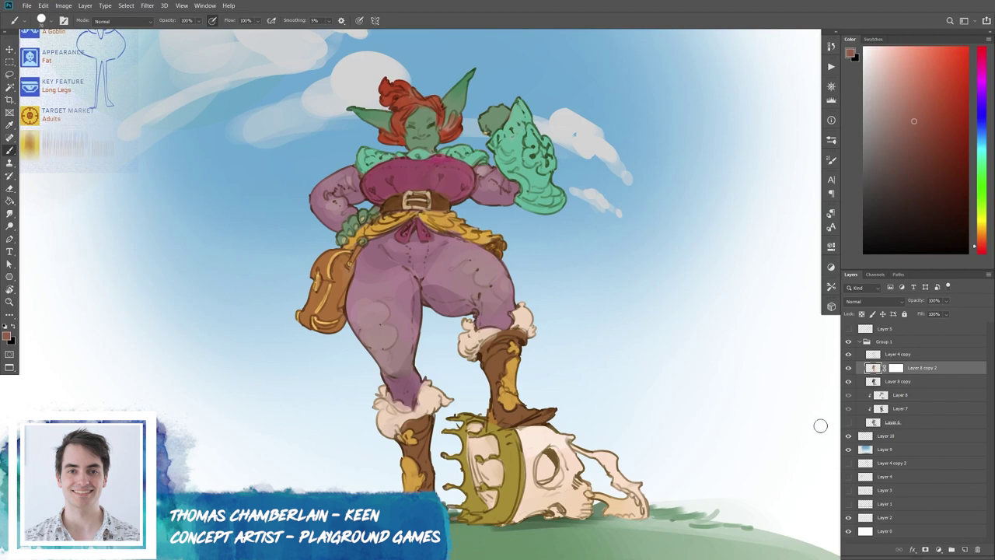
Duplicate the goblin colour layer, move the copy up, and delete the old Layer 8 copy 2.
left_click(896, 368)
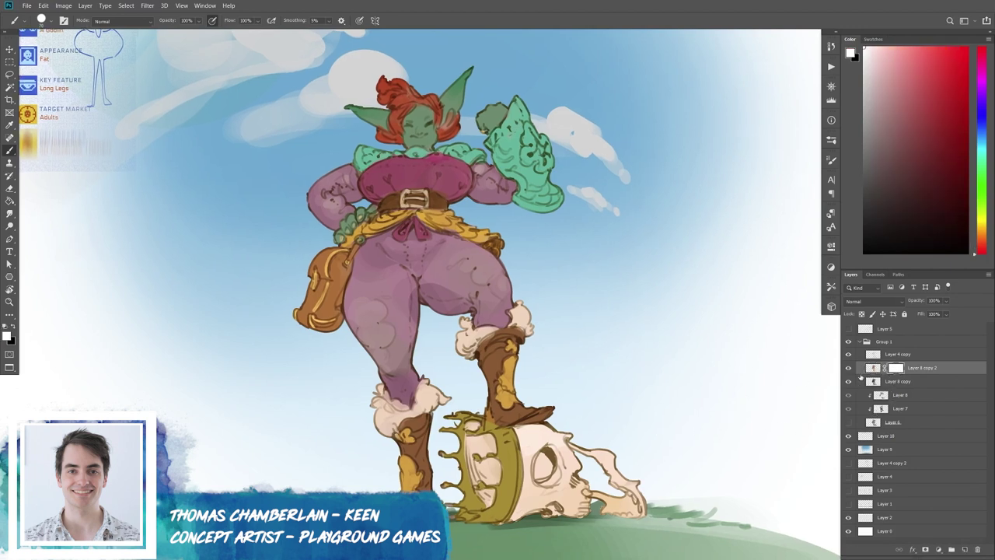
left_click(882, 383)
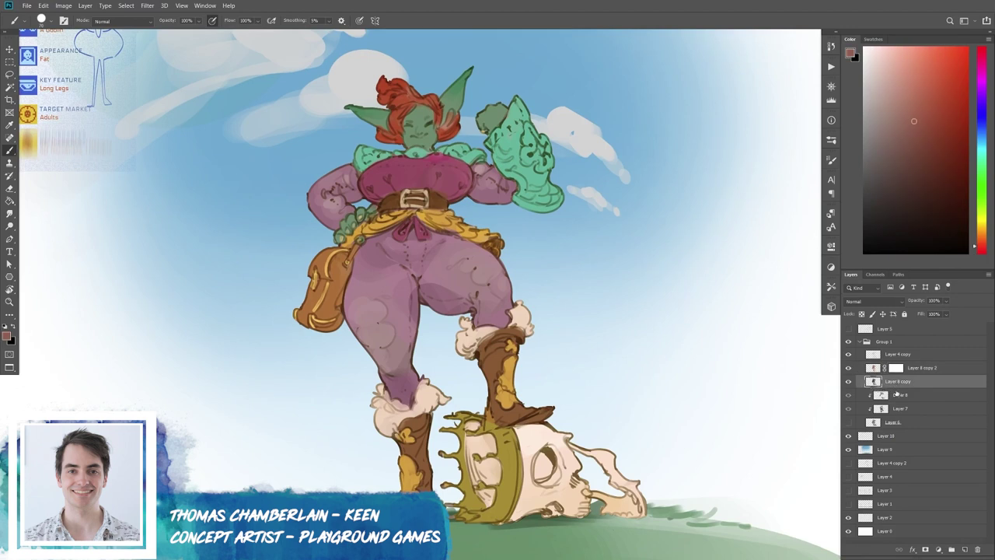
left_click(895, 423)
left_click(899, 396, "shift")
left_click(894, 394)
key("ctrl+j")
left_click_drag(894, 395, 894, 383)
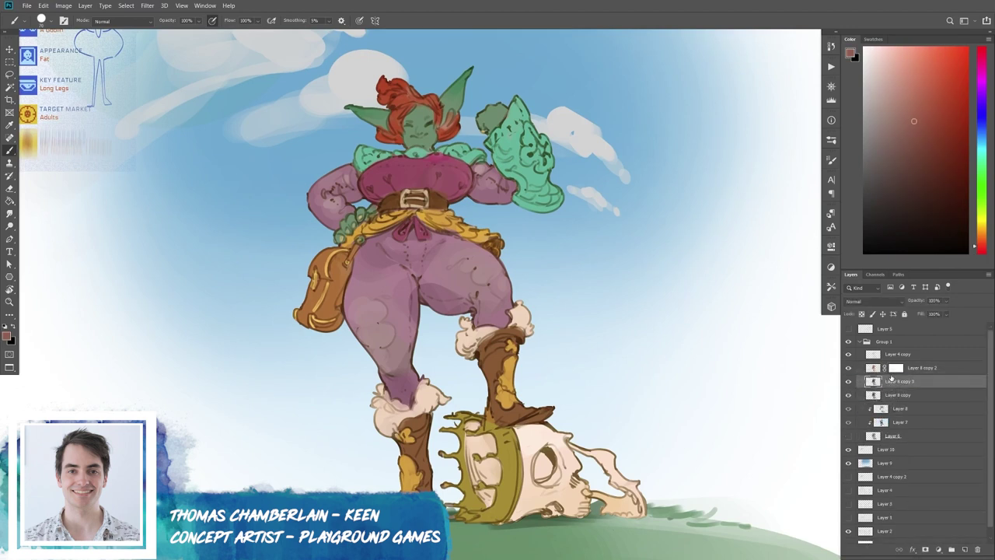
left_click(894, 367)
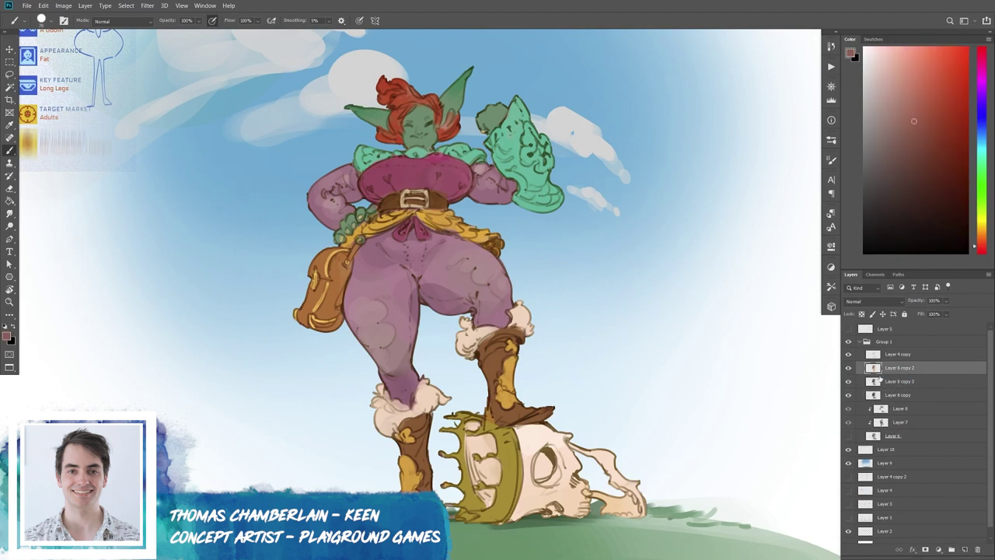
left_click(977, 549)
Add a layer mask to the new copy and brighten its midtones with Curves.
left_click(925, 549)
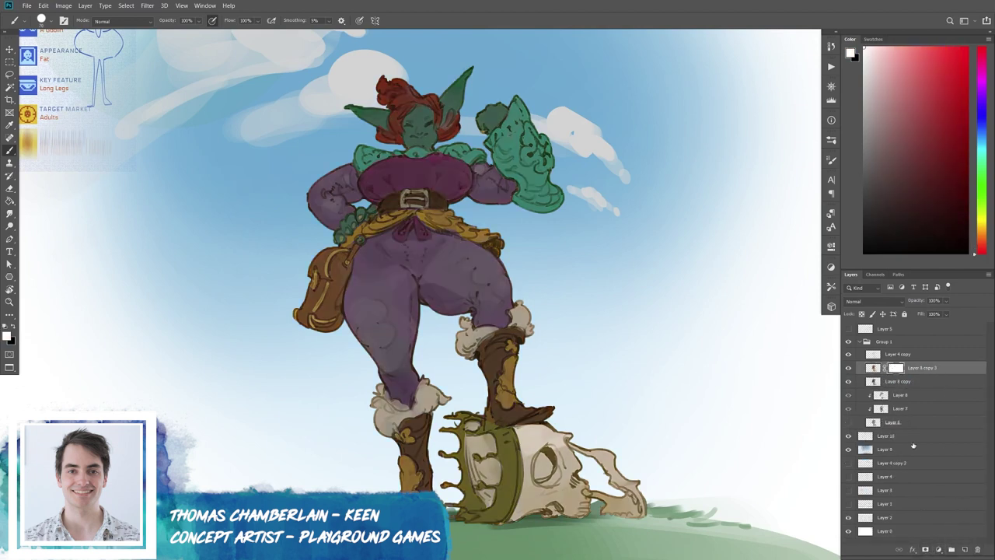
key("ctrl+i")
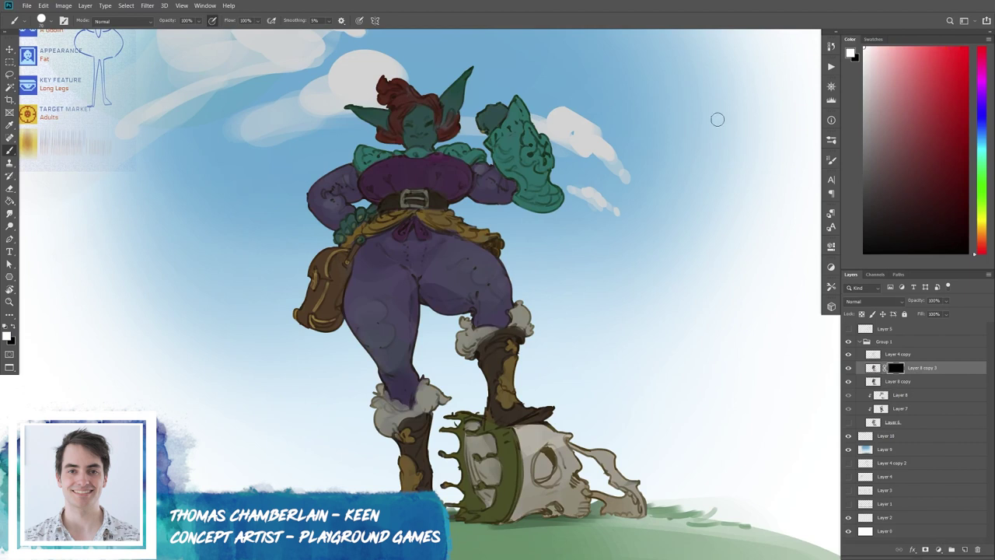
key("ctrl+i")
left_click(872, 368)
key("ctrl+m")
left_click_drag(732, 146, 736, 114)
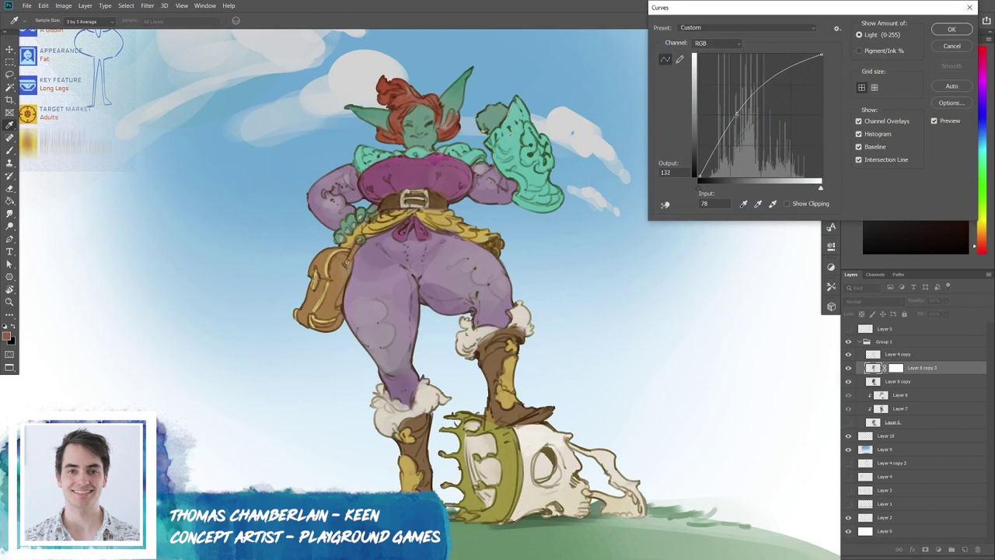
Apply the Curves brightening, then set the highlights' Yellow/Blue to -13 in Color Balance.
left_click(952, 31)
key("ctrl+b")
left_click(807, 197)
left_click_drag(781, 169, 786, 149)
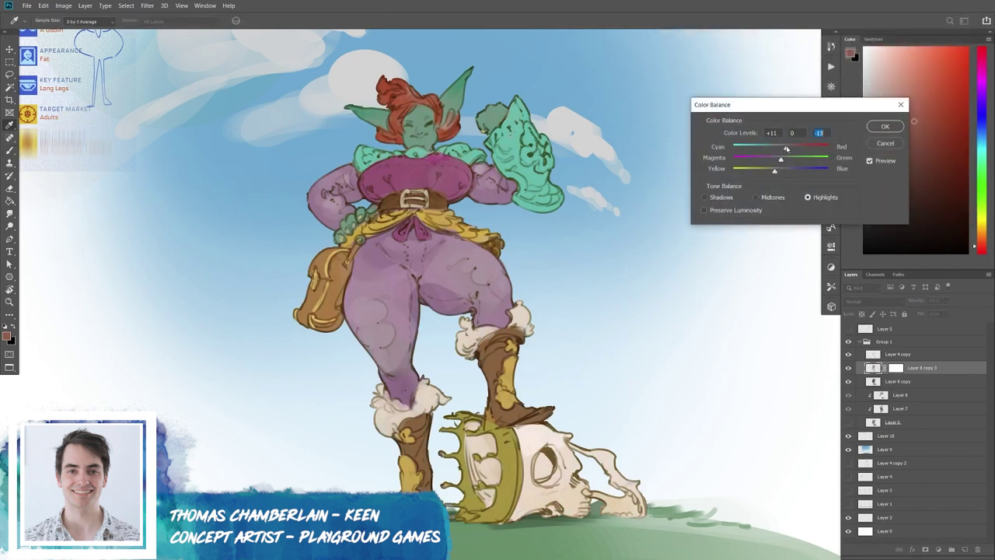
left_click(885, 126)
Fill the layer mask with black to hide the whole adjustment.
key("b")
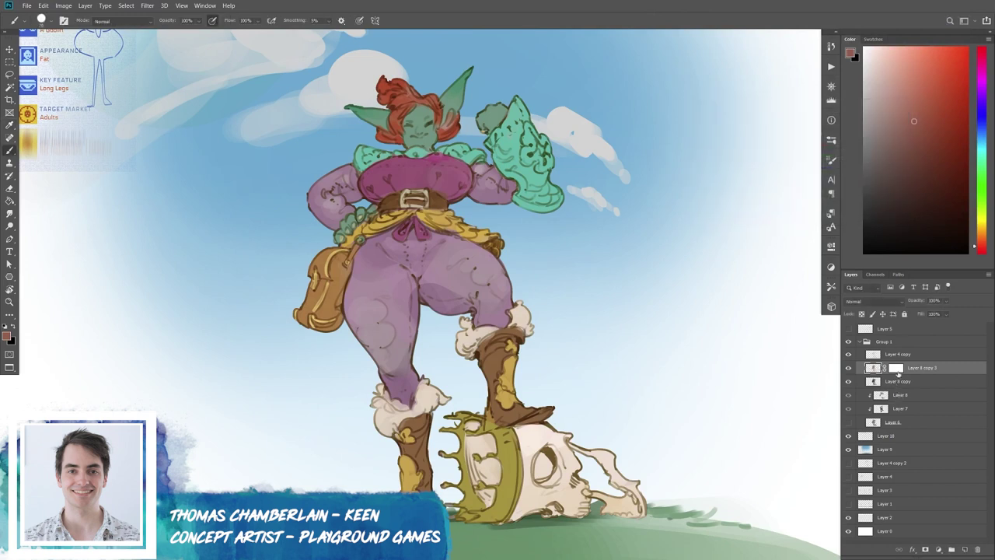
key("d")
key("x")
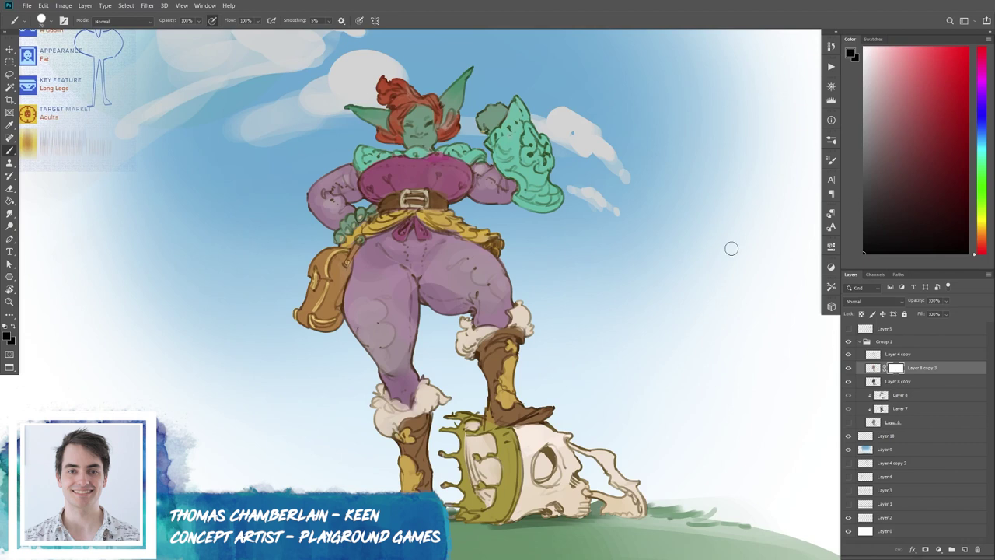
key("alt+BackSpace")
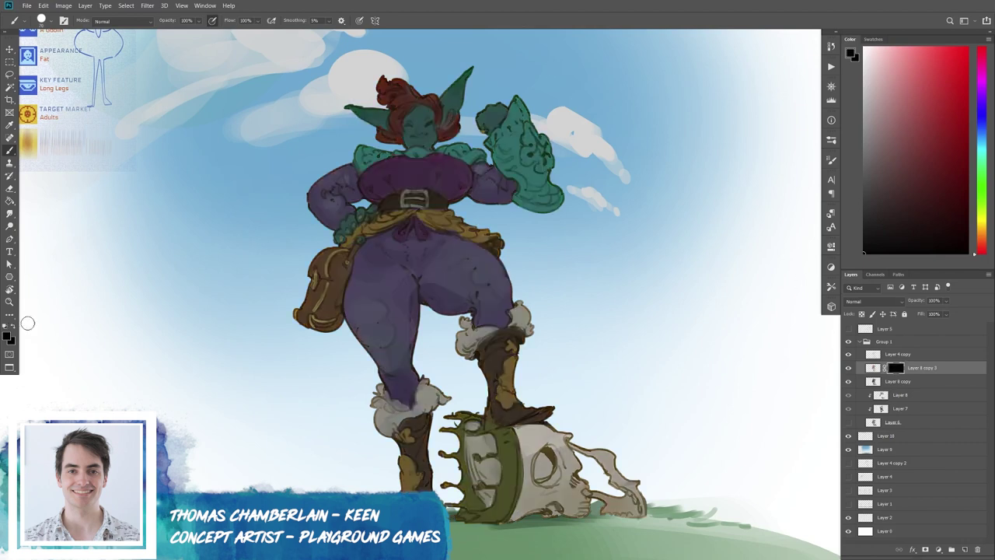
Paint white on the mask to reveal brighter hair, ear, collar, shoulder and left upper arm.
left_click(13, 330)
mouse_move(419, 118)
left_mouse_down()
mouse_move(392, 89)
mouse_move(439, 84)
mouse_move(425, 83)
left_mouse_up()
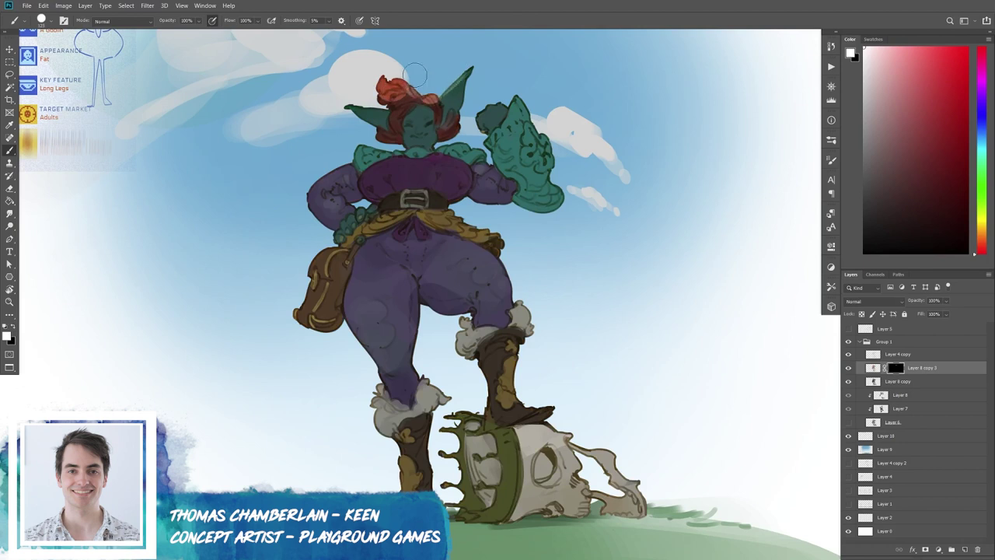
mouse_move(346, 101)
left_mouse_down()
mouse_move(385, 113)
mouse_move(356, 93)
left_mouse_up()
left_click_drag(357, 153, 439, 146)
mouse_move(478, 120)
left_mouse_down()
mouse_move(498, 106)
mouse_move(496, 129)
mouse_move(517, 120)
left_mouse_up()
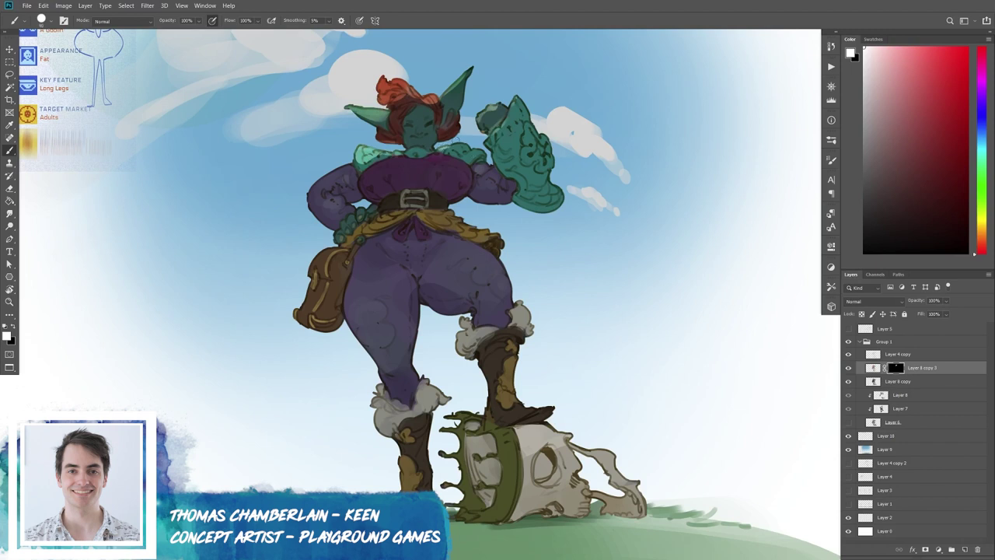
mouse_move(340, 171)
left_mouse_down()
mouse_move(322, 179)
mouse_move(340, 195)
mouse_move(314, 190)
mouse_move(331, 203)
mouse_move(315, 186)
mouse_move(335, 208)
left_mouse_up()
mouse_move(393, 160)
left_mouse_down()
mouse_move(373, 169)
mouse_move(431, 160)
mouse_move(366, 177)
mouse_move(428, 163)
left_mouse_up()
key("ctrl+z")
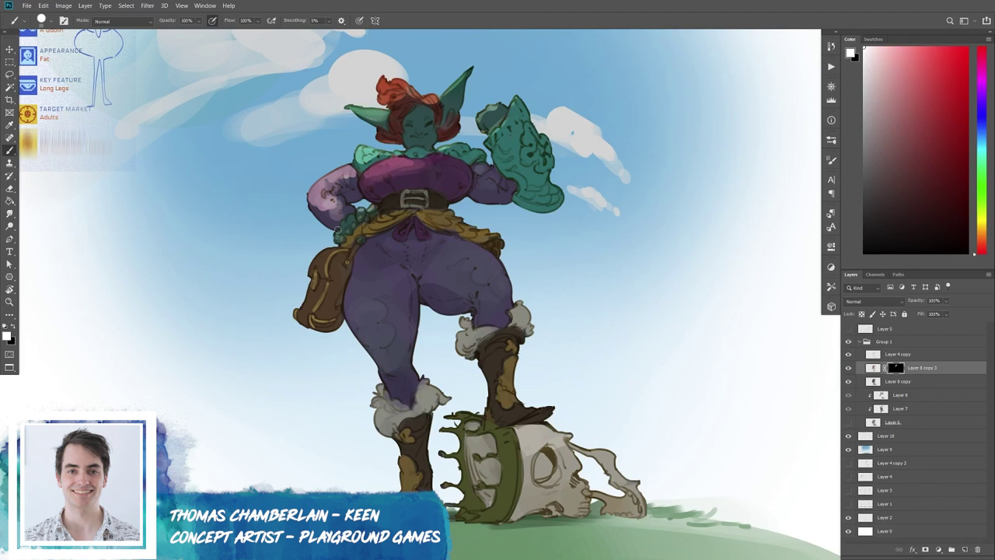
With a smaller brush, add pink highlights on the raised arm and soft satchel highlights.
key("bracketleft")
mouse_move(343, 219)
left_mouse_down()
mouse_move(324, 213)
mouse_move(334, 225)
mouse_move(348, 204)
mouse_move(341, 221)
mouse_move(326, 218)
mouse_move(339, 227)
mouse_move(334, 210)
mouse_move(327, 214)
mouse_move(347, 226)
left_mouse_up()
key("e")
key("b")
key("e")
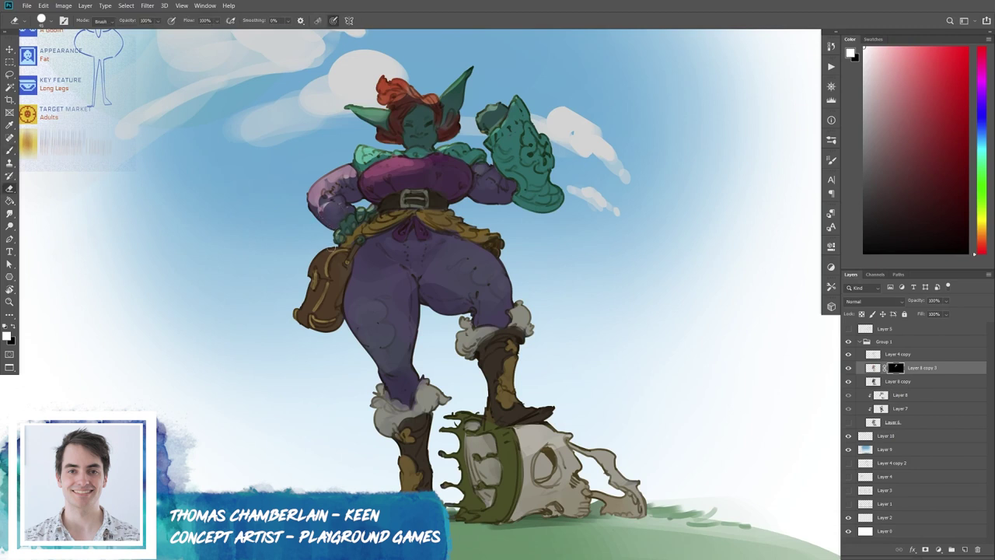
key("b")
mouse_move(314, 273)
left_mouse_down()
mouse_move(334, 250)
mouse_move(300, 313)
left_mouse_up()
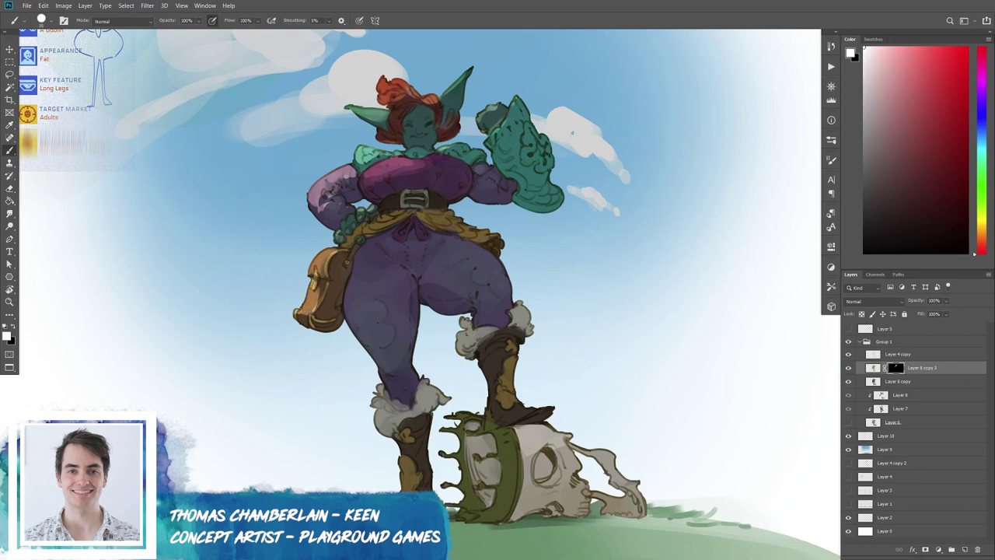
left_click_drag(324, 273, 312, 297)
Paint highlights on the left leg's inner edge, knee cuff, boot cuff and crown rim.
key("e")
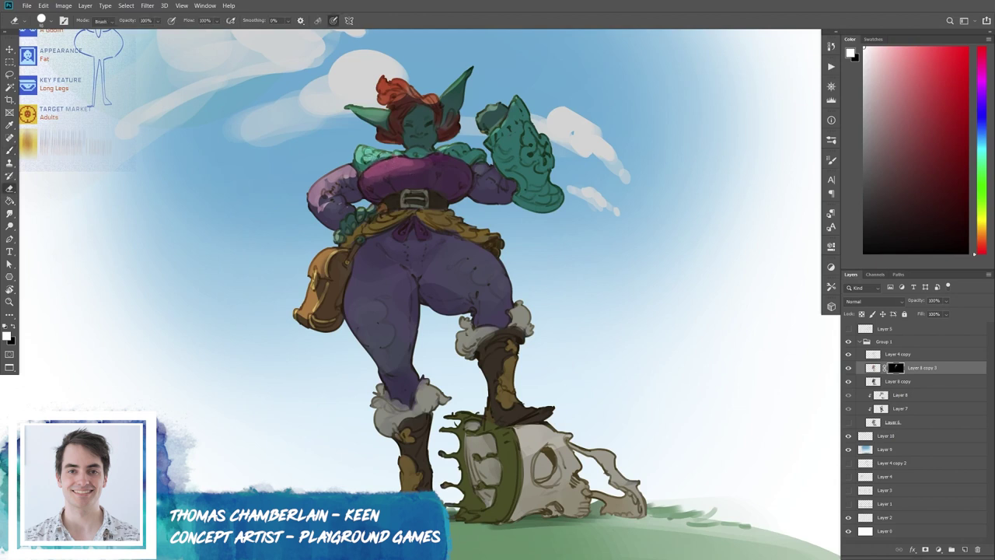
key("b")
key("e")
key("b")
key("e")
key("b")
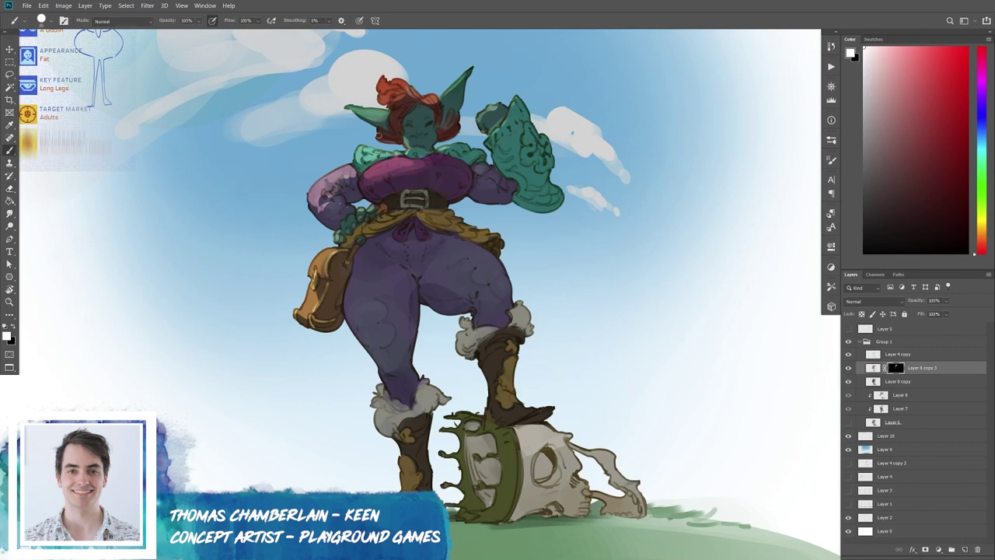
key("e")
key("b")
left_click_drag(351, 325, 386, 385)
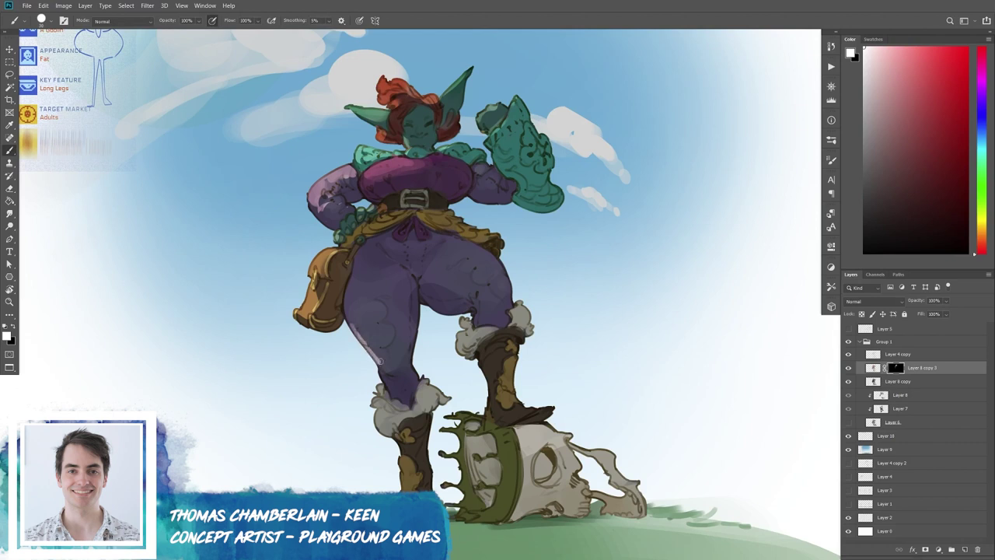
left_click_drag(474, 313, 460, 359)
mouse_move(379, 389)
left_mouse_down()
mouse_move(372, 407)
mouse_move(402, 464)
left_mouse_up()
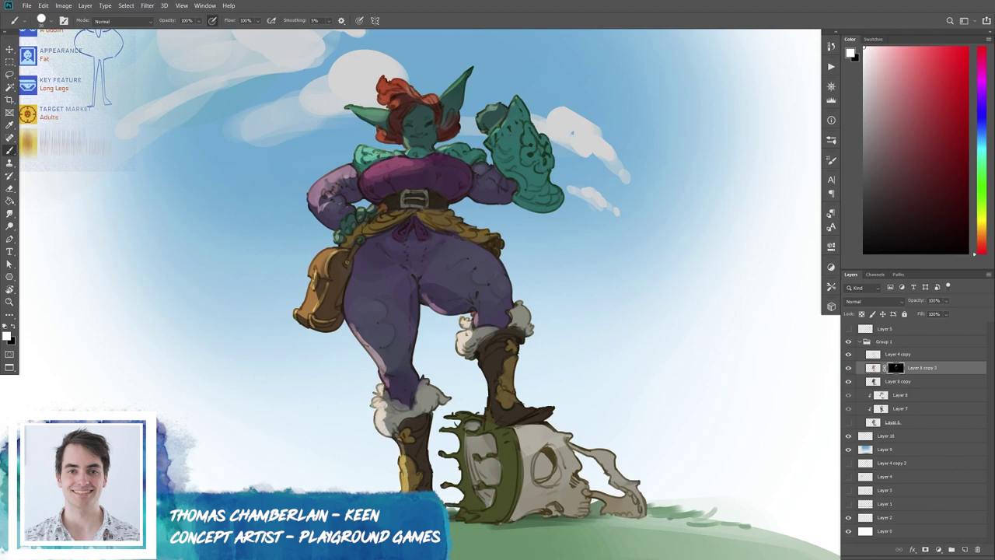
left_click_drag(457, 417, 483, 413)
Highlight the skull's top edge and add a pinkish left-thigh highlight, blending with Smudge.
key("e")
key("b")
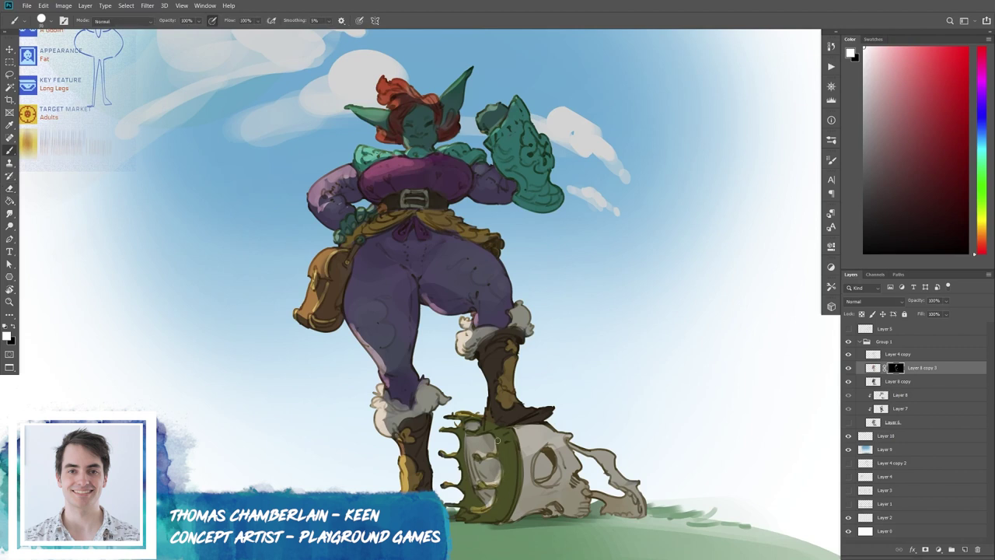
left_click_drag(573, 449, 611, 454)
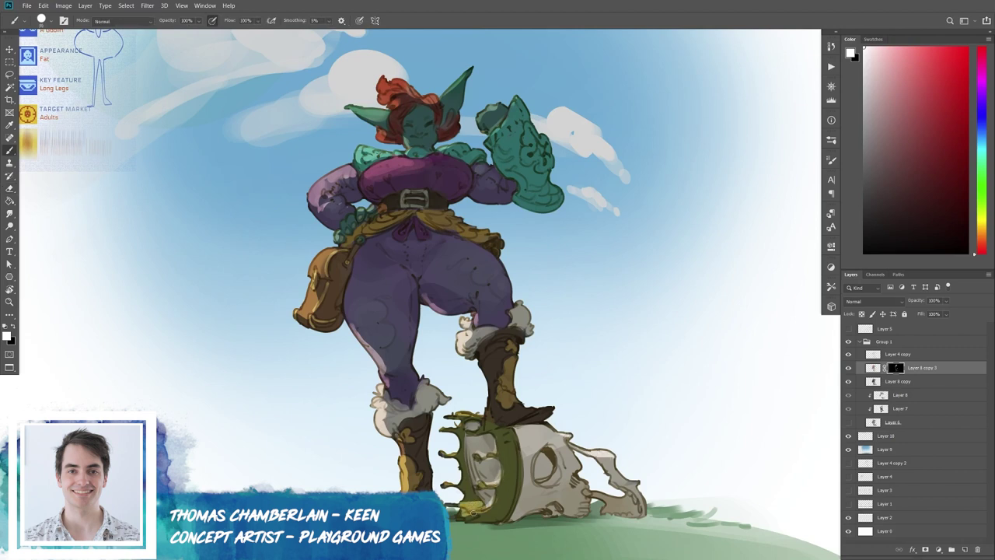
key("e")
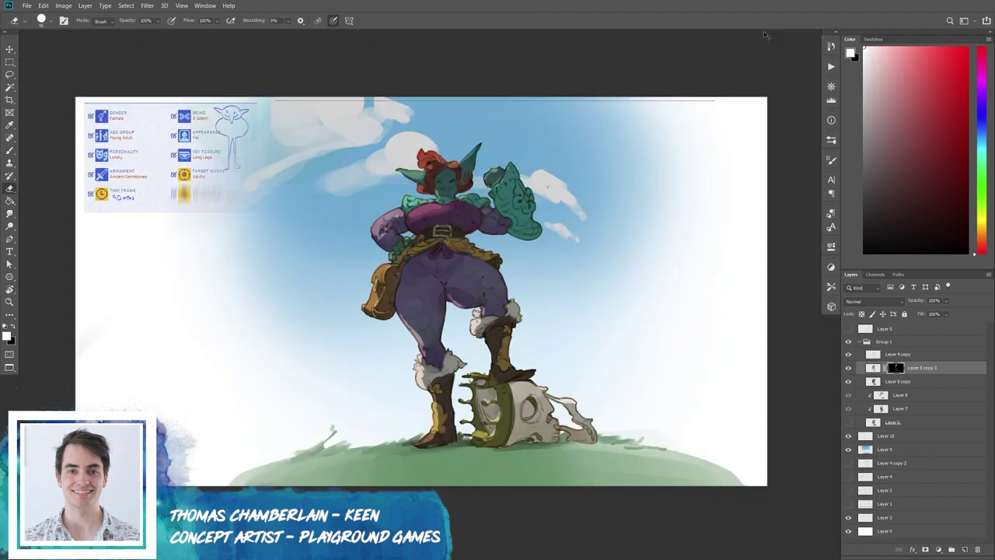
key("b")
left_click_drag(373, 328, 358, 353)
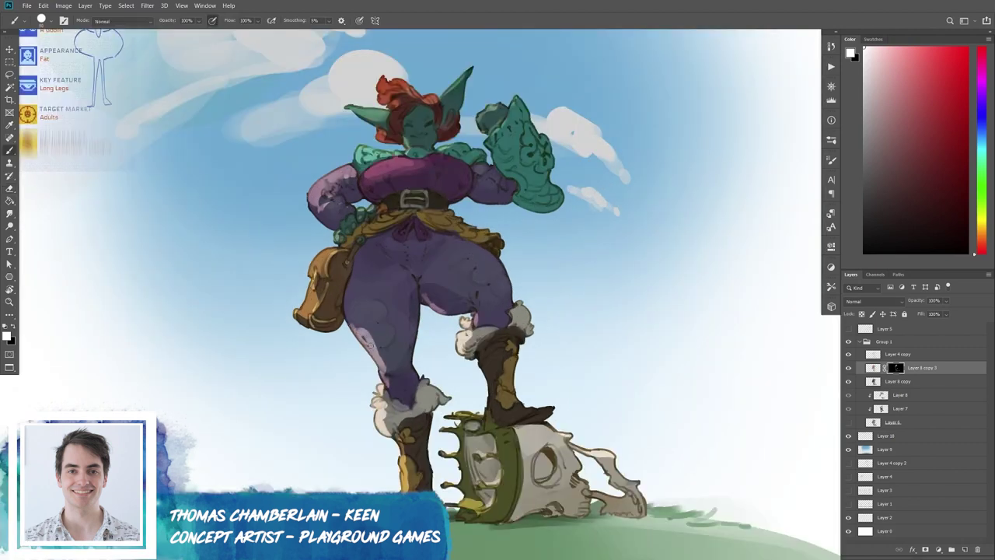
key("r")
key("b")
key("e")
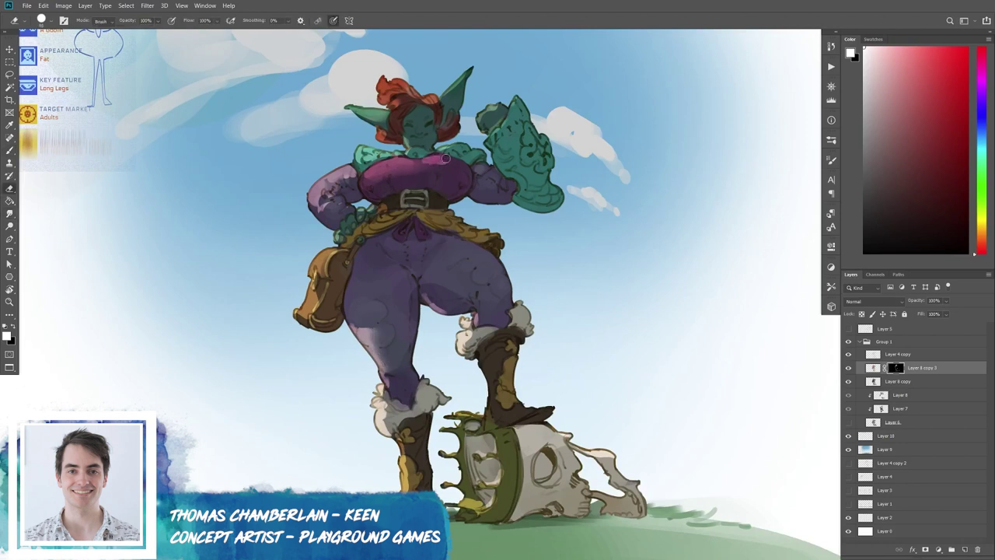
key("r")
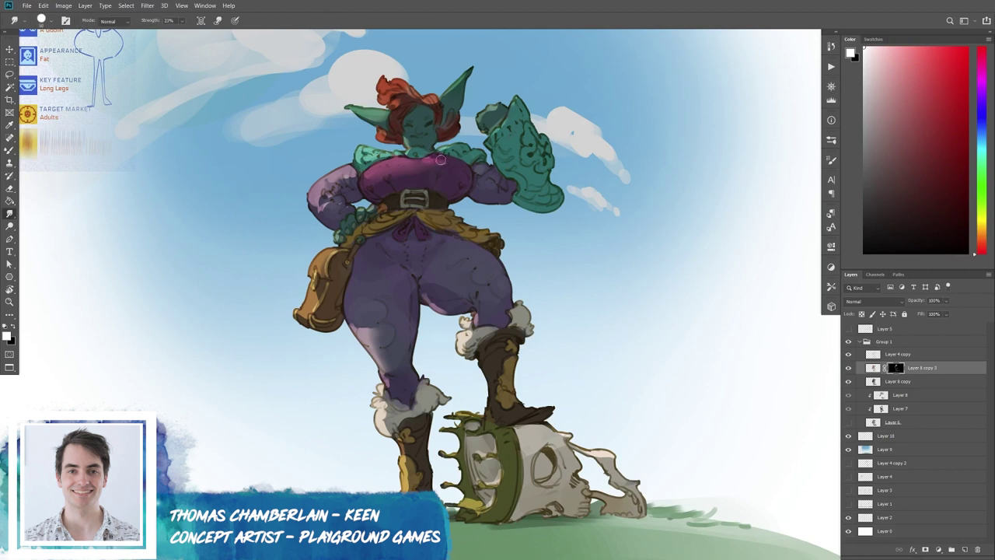
key("b")
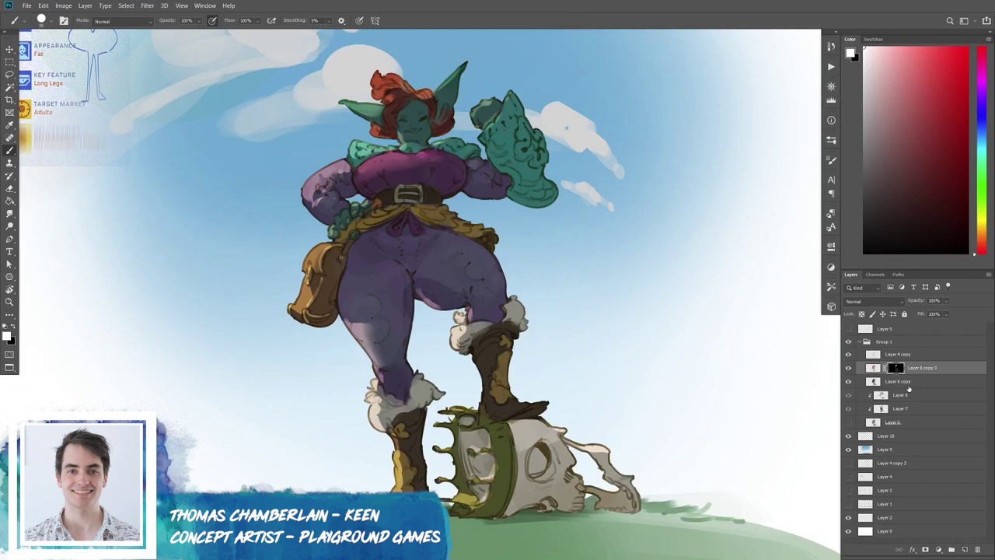
Duplicate the figure layer, apply its mask, and add a new inverted black mask.
key("ctrl+j")
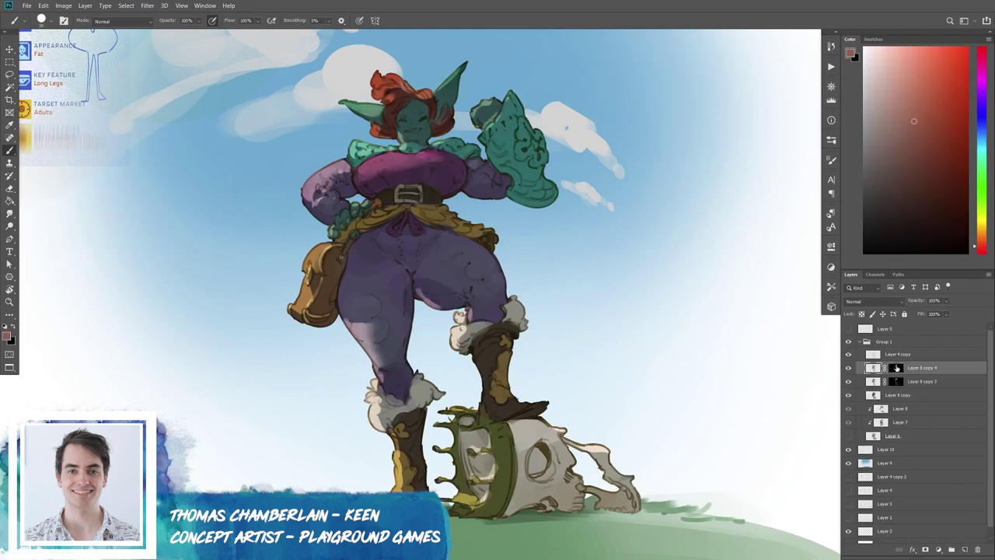
right_click(897, 368)
left_click(853, 384)
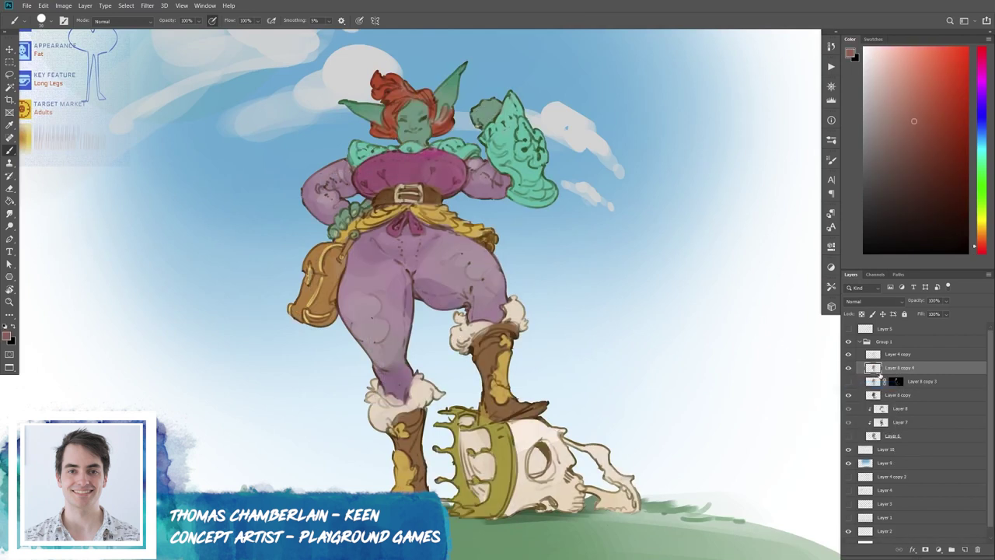
left_click(926, 549)
key("ctrl+i")
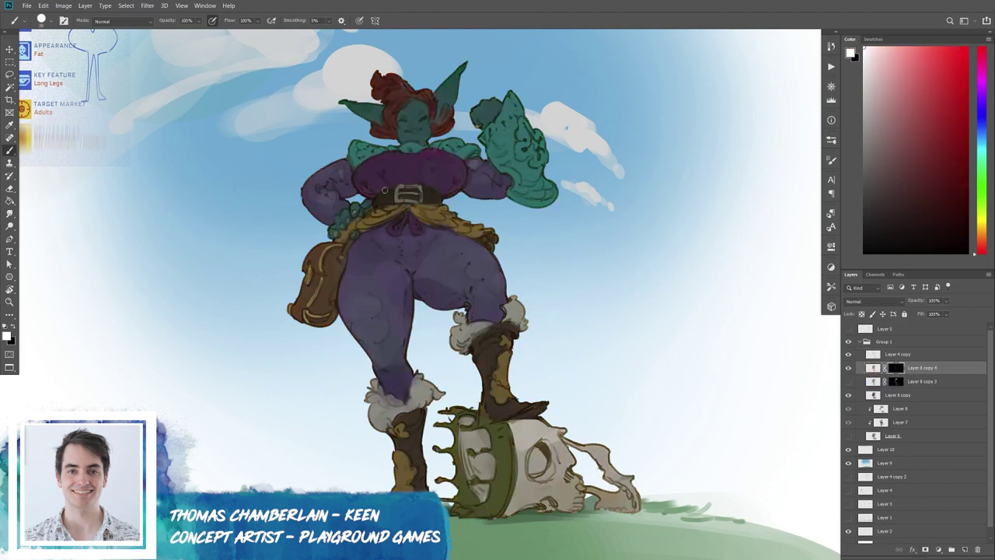
Paint white to reveal brighter face, ears, hair, chest, collar, left arm and gold sash.
mouse_move(410, 112)
left_mouse_down()
mouse_move(406, 105)
mouse_move(418, 109)
mouse_move(412, 140)
left_mouse_up()
mouse_move(443, 89)
left_mouse_down()
mouse_move(459, 72)
mouse_move(376, 116)
mouse_move(389, 82)
mouse_move(397, 97)
mouse_move(427, 96)
mouse_move(411, 132)
mouse_move(424, 130)
left_mouse_up()
mouse_move(375, 157)
left_mouse_down()
mouse_move(447, 159)
mouse_move(375, 165)
left_mouse_up()
mouse_move(465, 141)
left_mouse_down()
mouse_move(399, 142)
mouse_move(383, 154)
left_mouse_up()
mouse_move(479, 113)
left_mouse_down()
mouse_move(517, 121)
mouse_move(490, 137)
mouse_move(541, 141)
mouse_move(536, 168)
mouse_move(554, 199)
left_mouse_up()
mouse_move(336, 180)
left_mouse_down()
mouse_move(309, 173)
mouse_move(336, 206)
left_mouse_up()
mouse_move(392, 190)
left_mouse_down()
mouse_move(417, 187)
mouse_move(354, 229)
left_mouse_up()
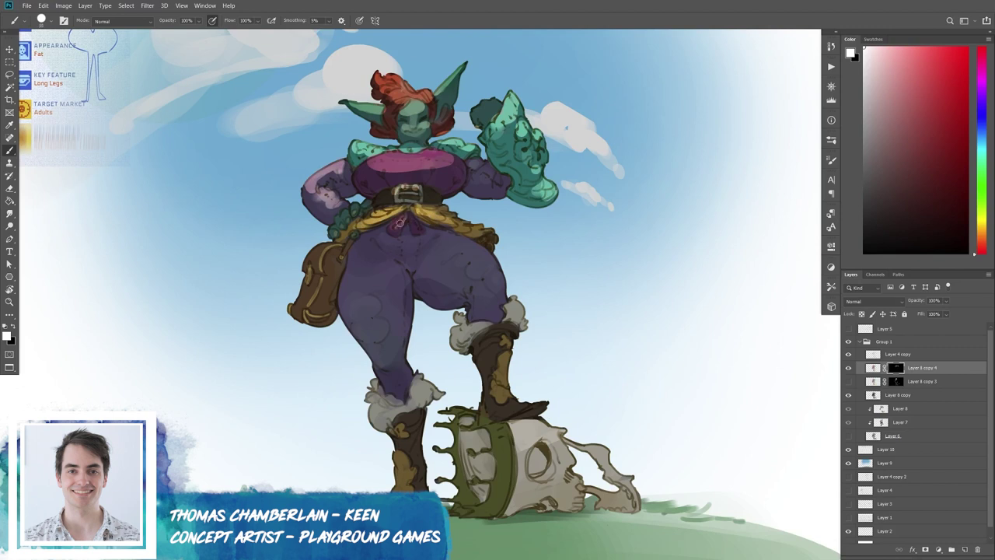
Highlight the purple area below the sash and both thighs, partly erasing the left thigh.
mouse_move(388, 231)
left_mouse_down()
mouse_move(490, 256)
mouse_move(498, 268)
left_mouse_up()
left_click_drag(412, 273, 497, 276)
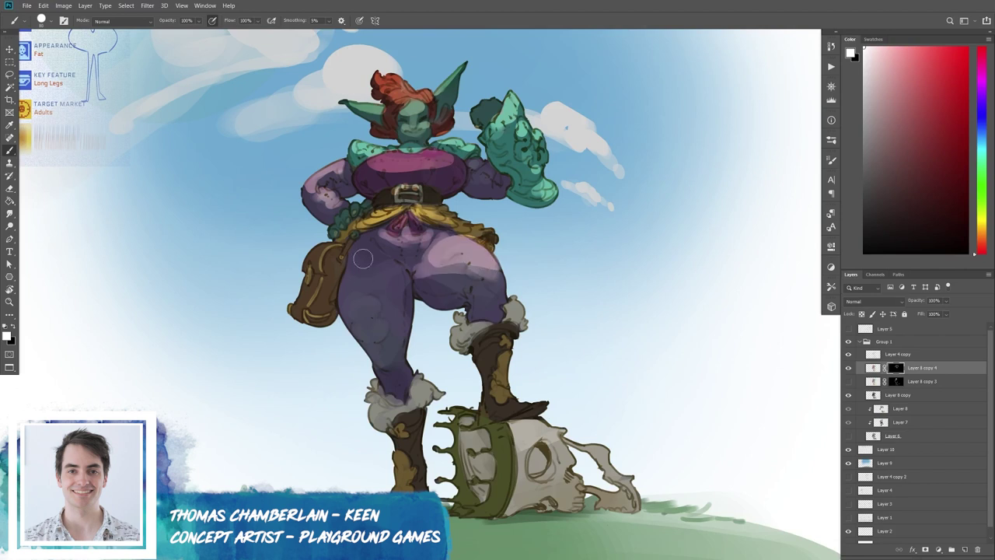
mouse_move(359, 272)
left_mouse_down()
mouse_move(365, 257)
mouse_move(372, 274)
mouse_move(361, 307)
left_mouse_up()
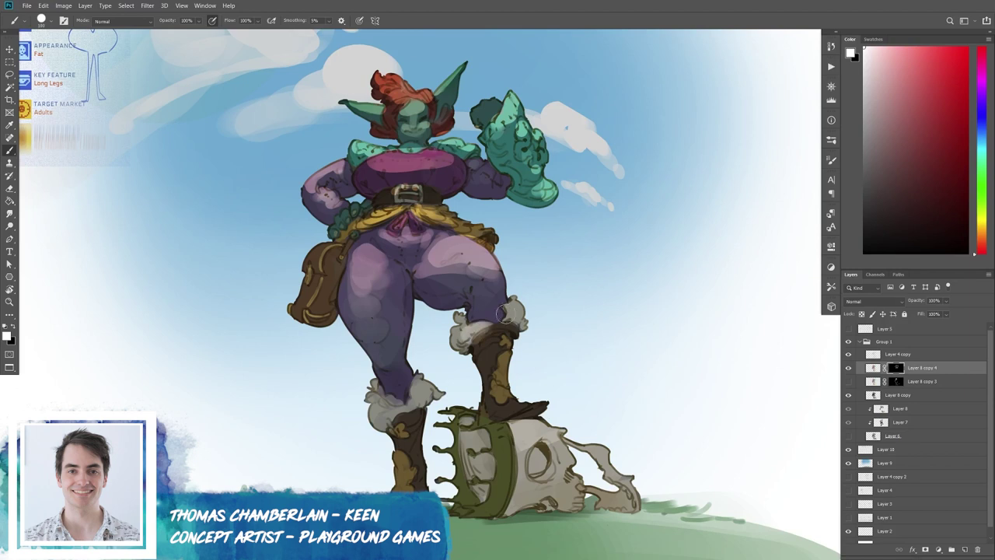
key("e")
left_click_drag(359, 302, 354, 253)
key("ctrl+z")
mouse_move(359, 296)
left_mouse_down()
mouse_move(356, 248)
mouse_move(369, 297)
left_mouse_up()
left_click_drag(349, 248, 367, 300)
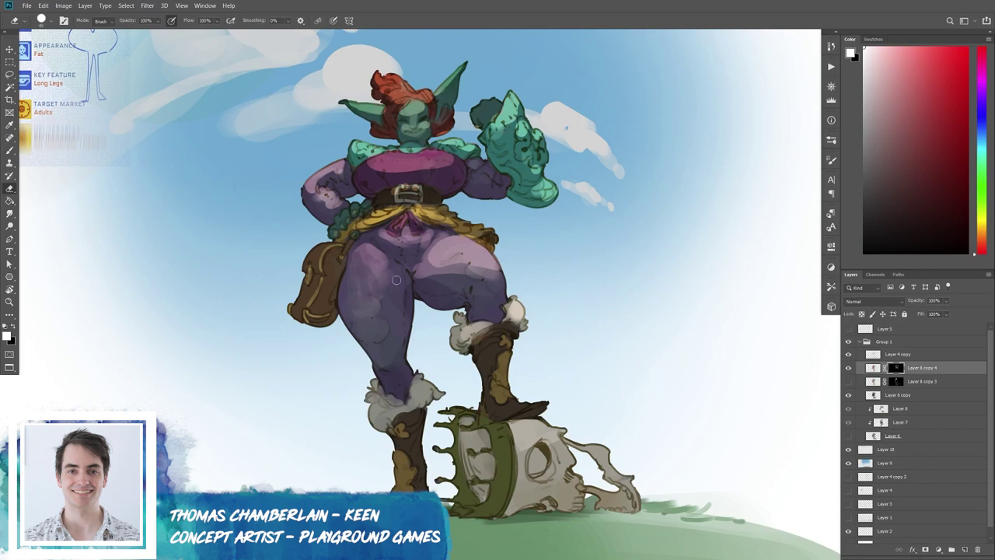
key("b")
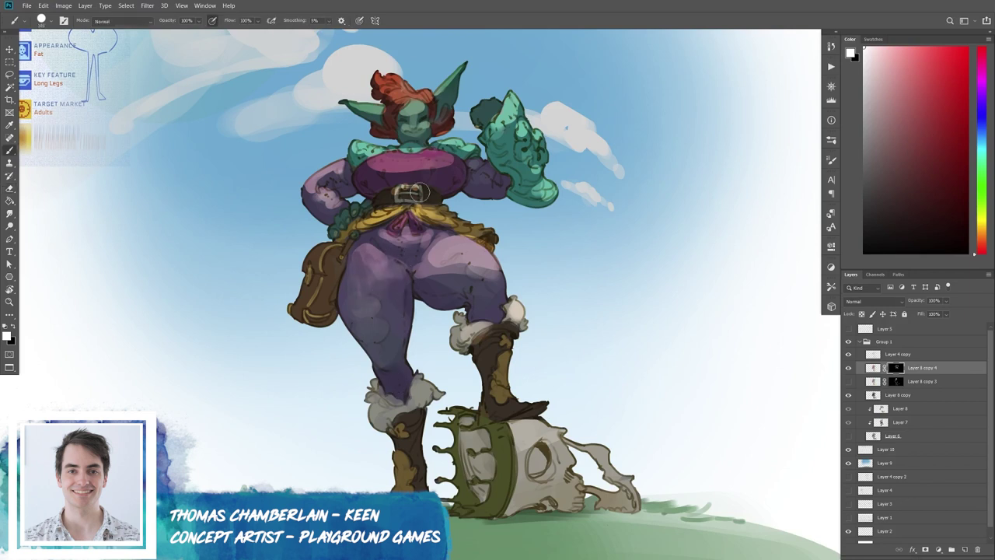
Brighten the chest top, satchel, left boot fur, right boot, skull top edge and pelvis.
left_click_drag(385, 169, 458, 168)
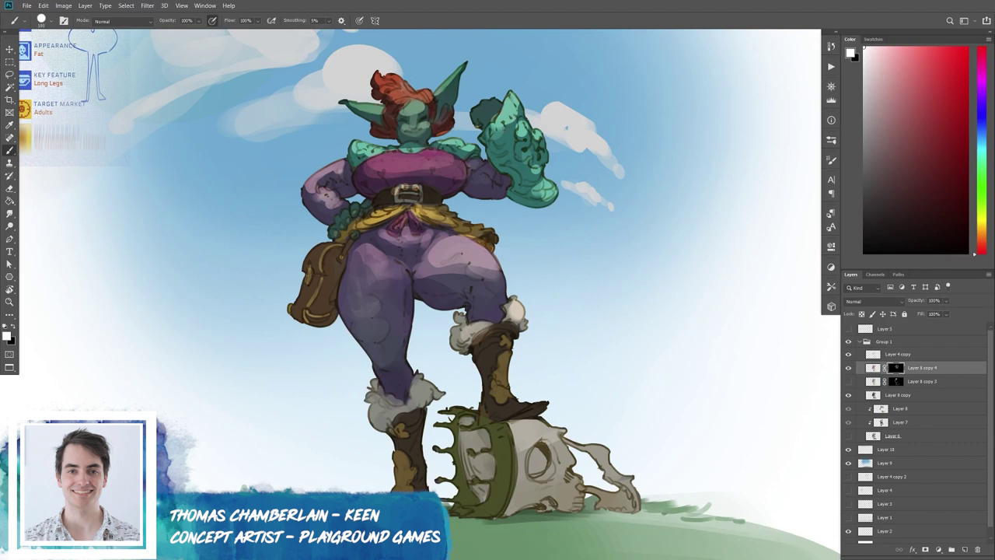
left_click_drag(323, 268, 317, 249)
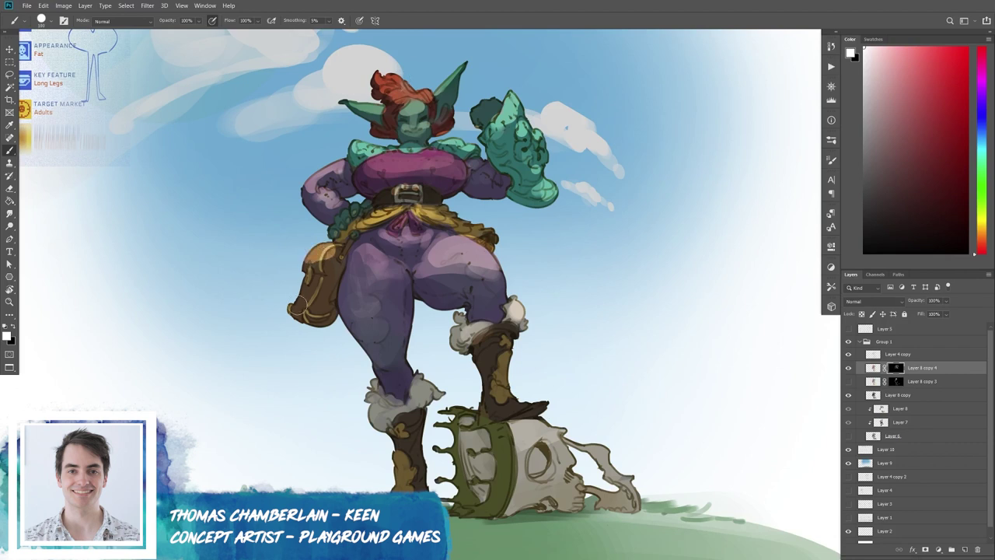
left_click_drag(311, 311, 303, 284)
left_click_drag(392, 406, 430, 384)
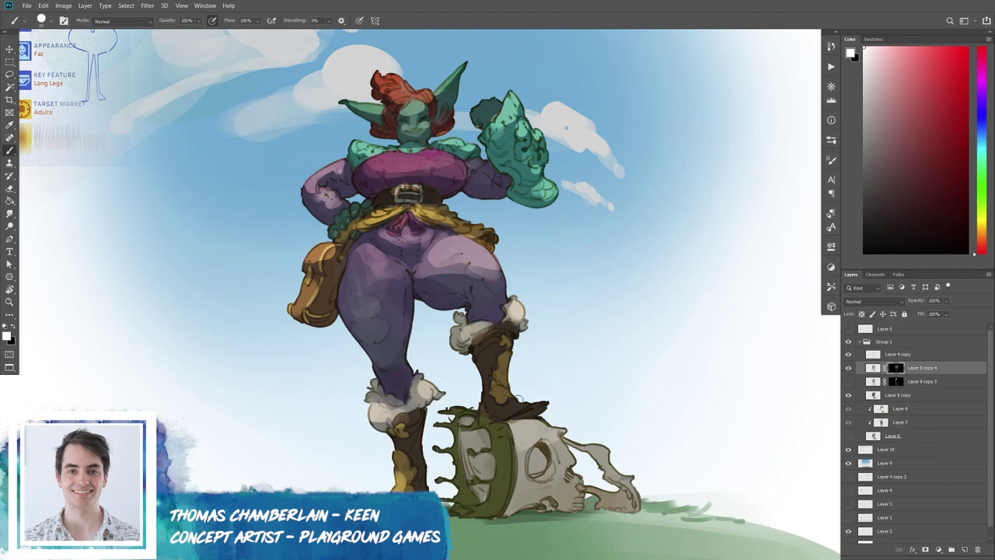
mouse_move(515, 401)
left_mouse_down()
mouse_move(502, 389)
mouse_move(514, 393)
left_mouse_up()
mouse_move(540, 432)
left_mouse_down()
mouse_move(608, 461)
mouse_move(645, 496)
mouse_move(576, 466)
left_mouse_up()
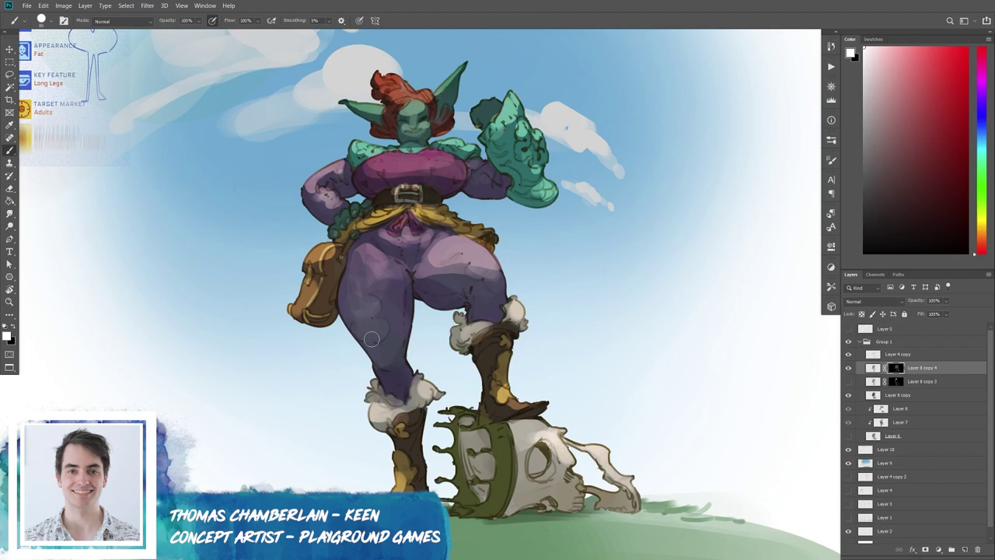
left_click_drag(395, 244, 420, 257)
Alternate Eraser, Smudge and Brush, shrinking the brush for fine face detail.
key("e")
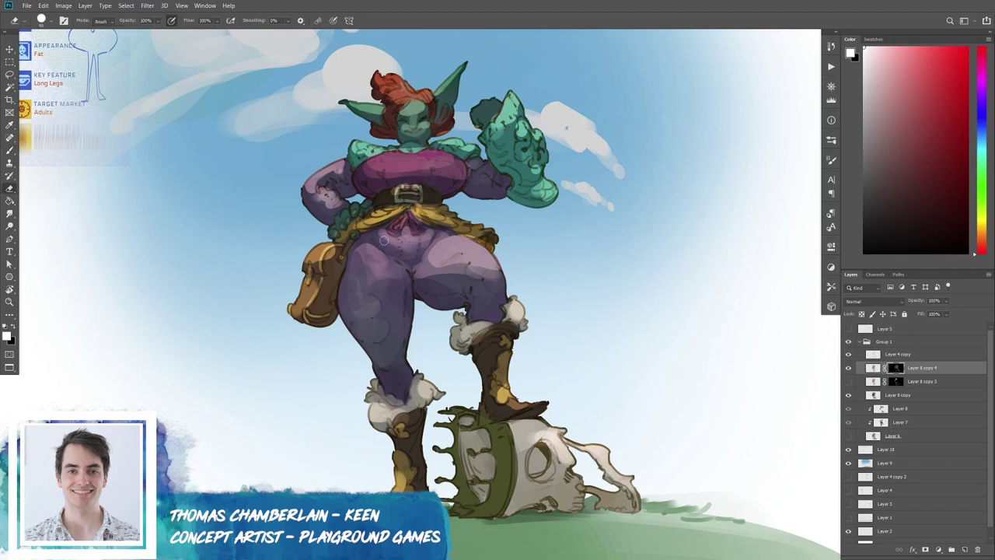
key("b")
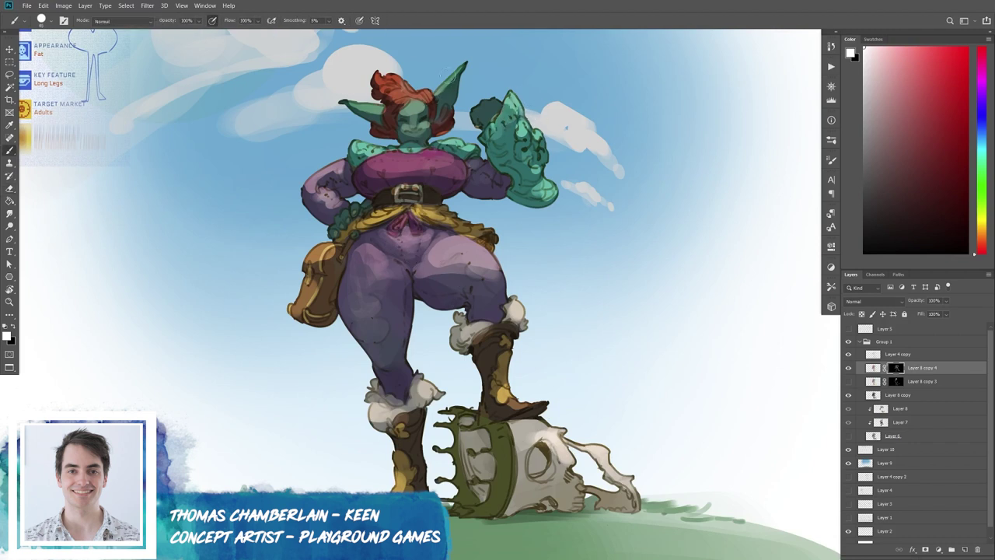
key("e")
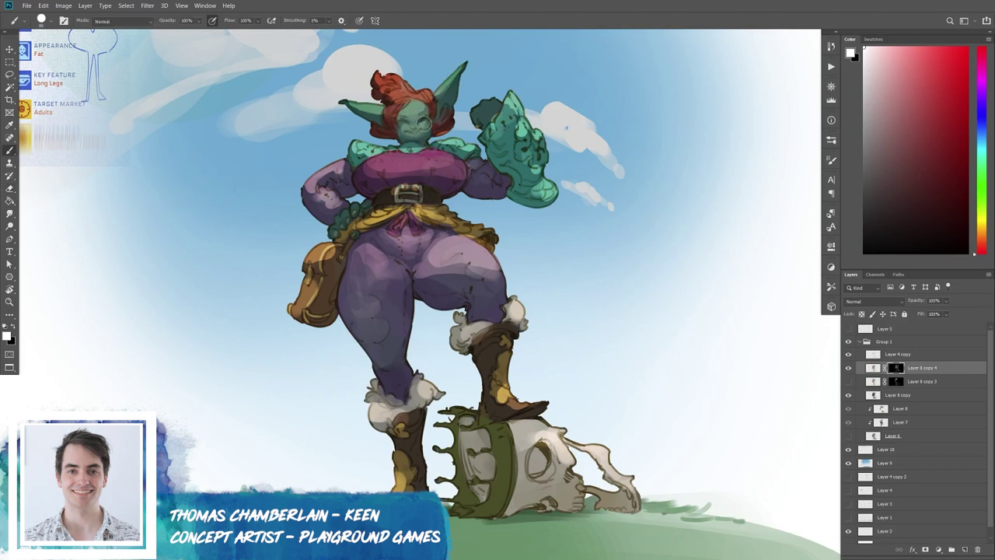
key("r")
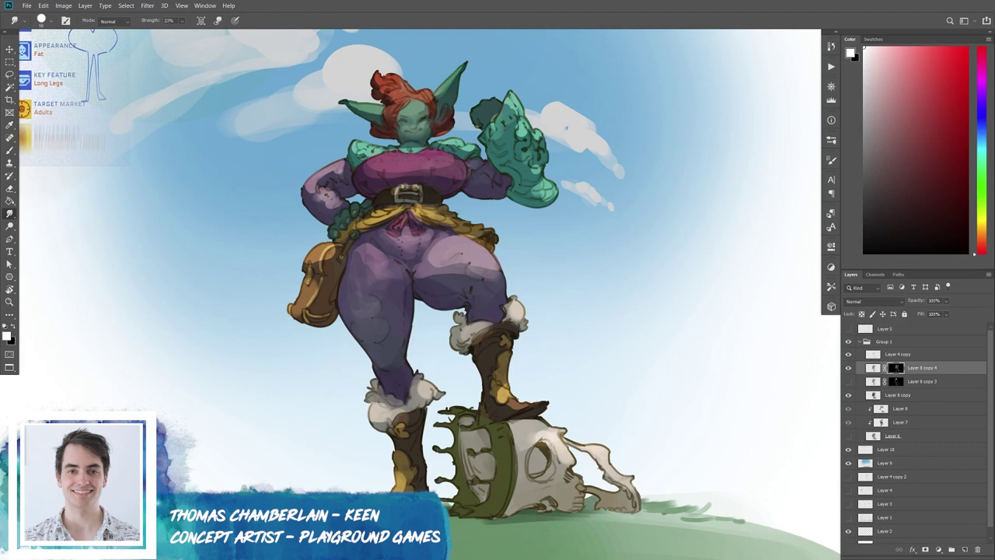
key("b")
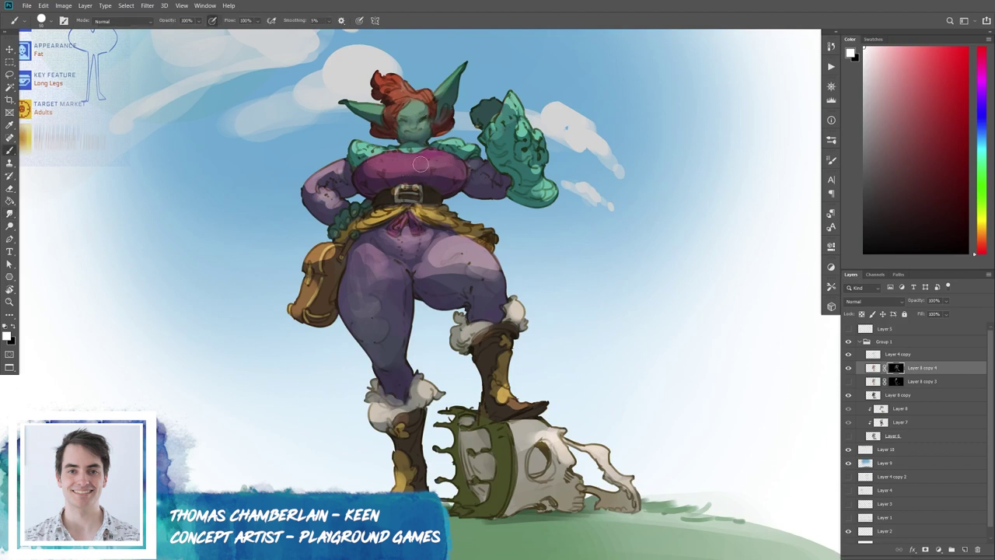
key("bracketleft")
key("r")
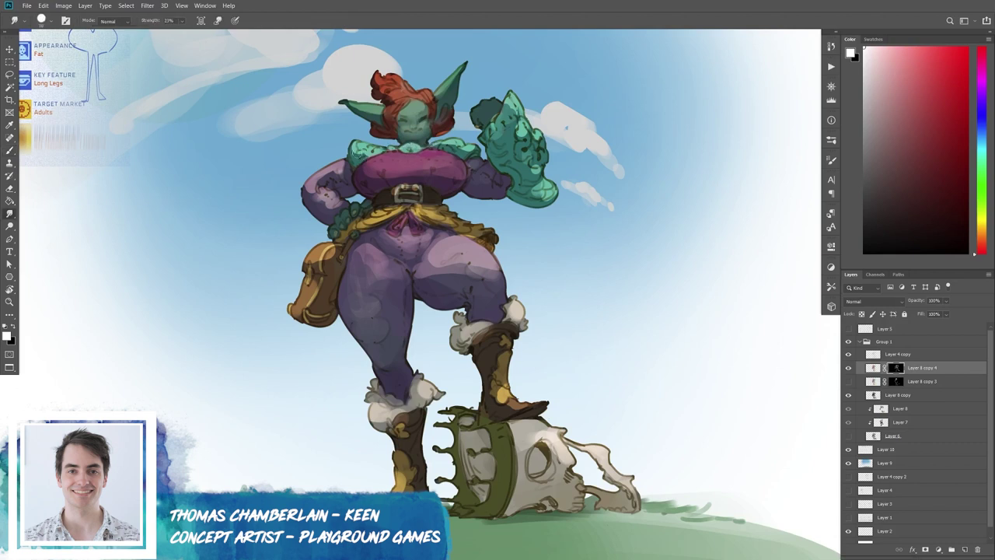
key("b")
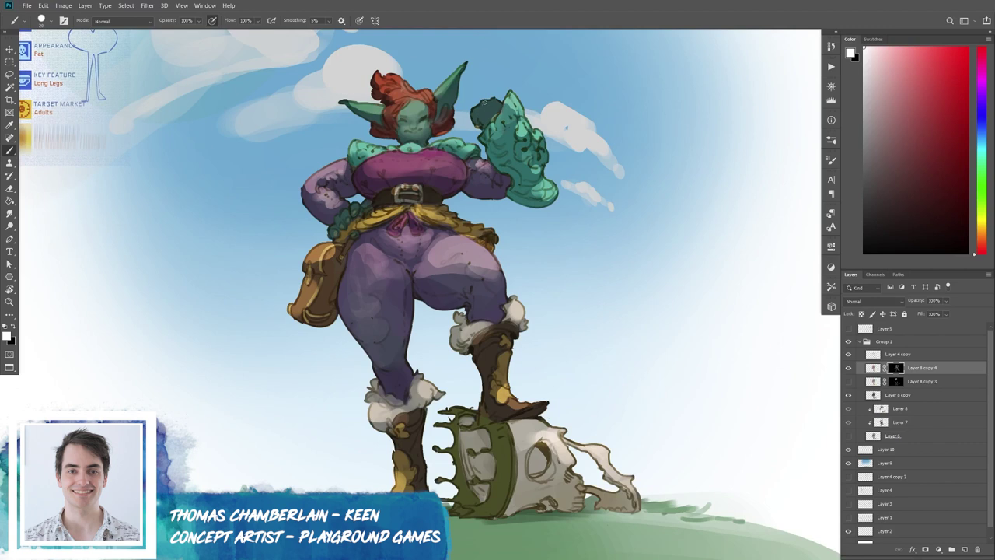
Alternate Brush, Eraser and Smudge to paint and blend shading on the purple legs.
key("e")
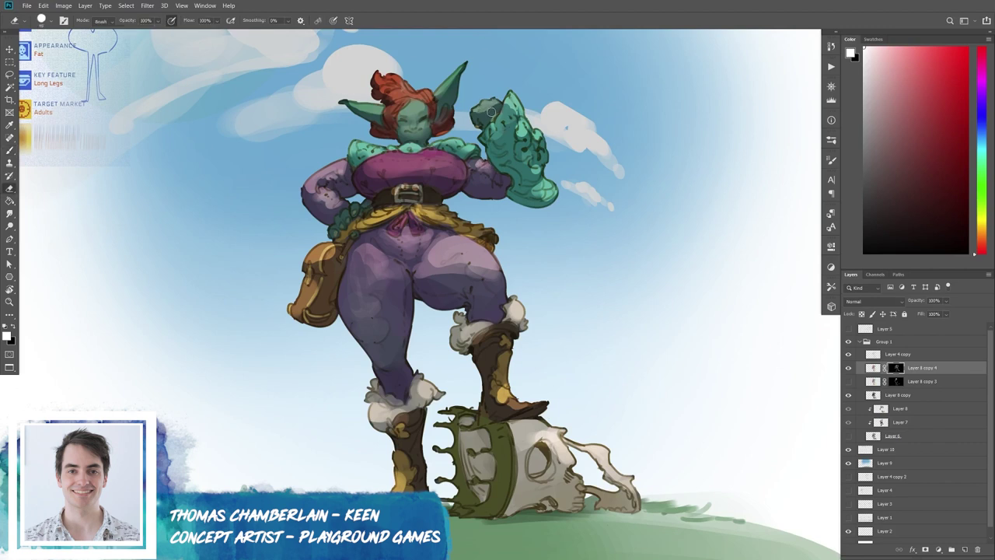
key("b")
key("r")
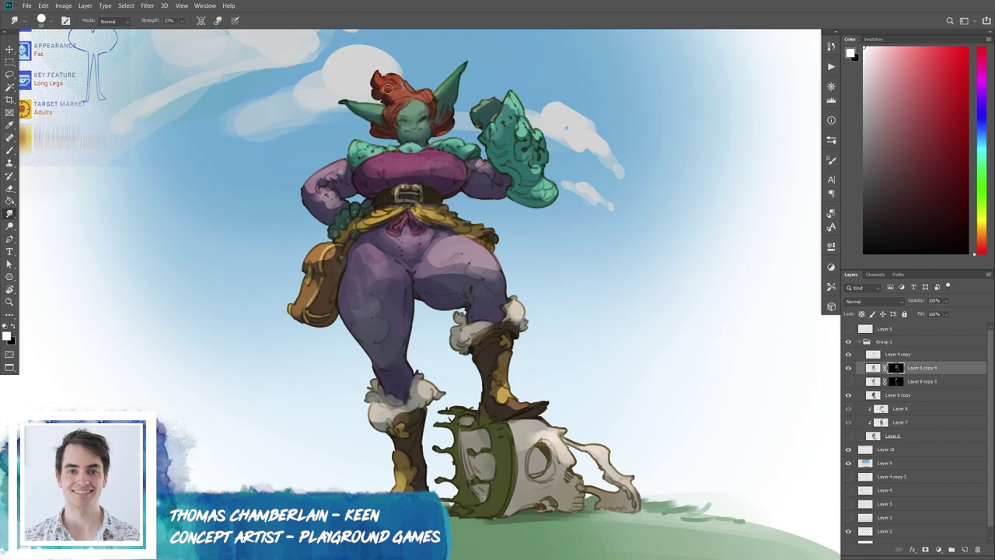
key("b")
key("e")
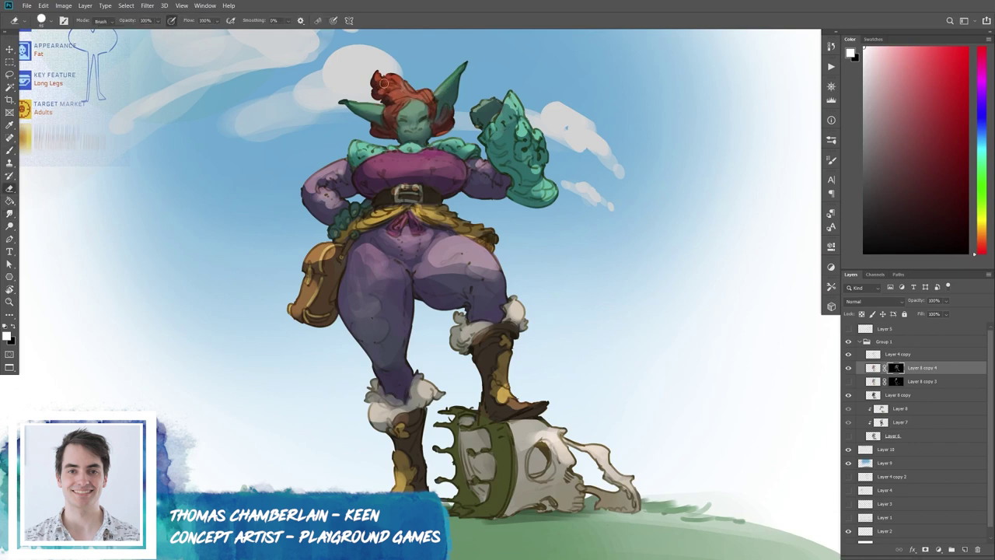
key("b")
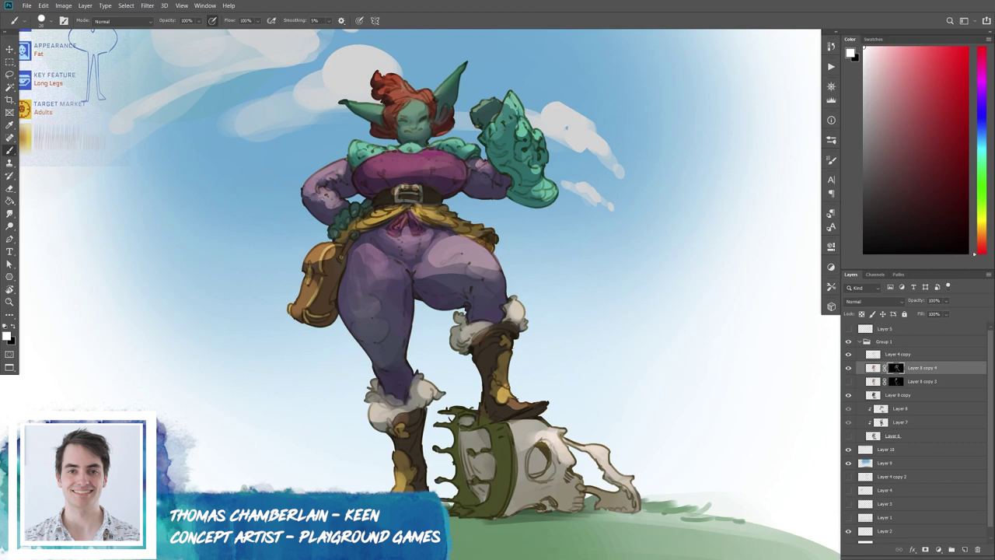
key("e")
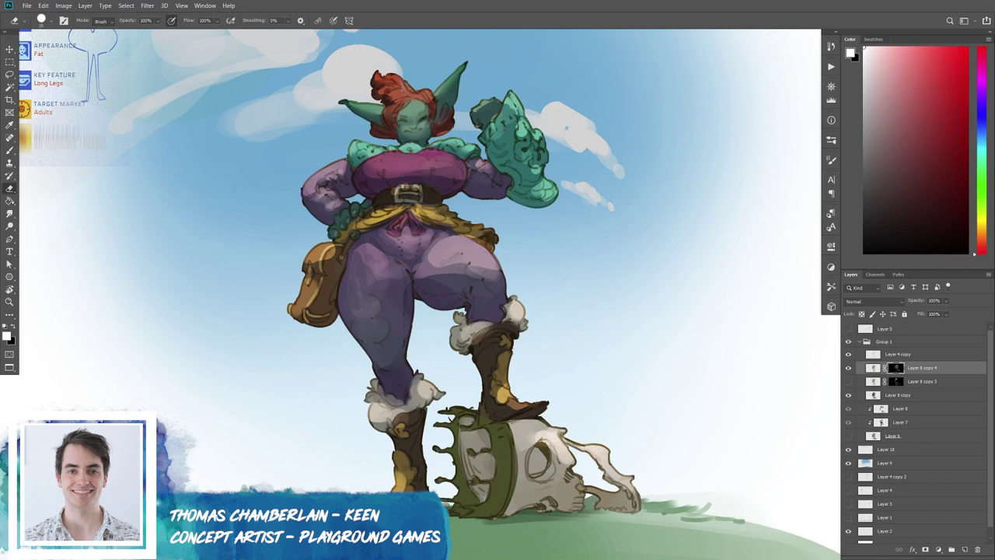
key("b")
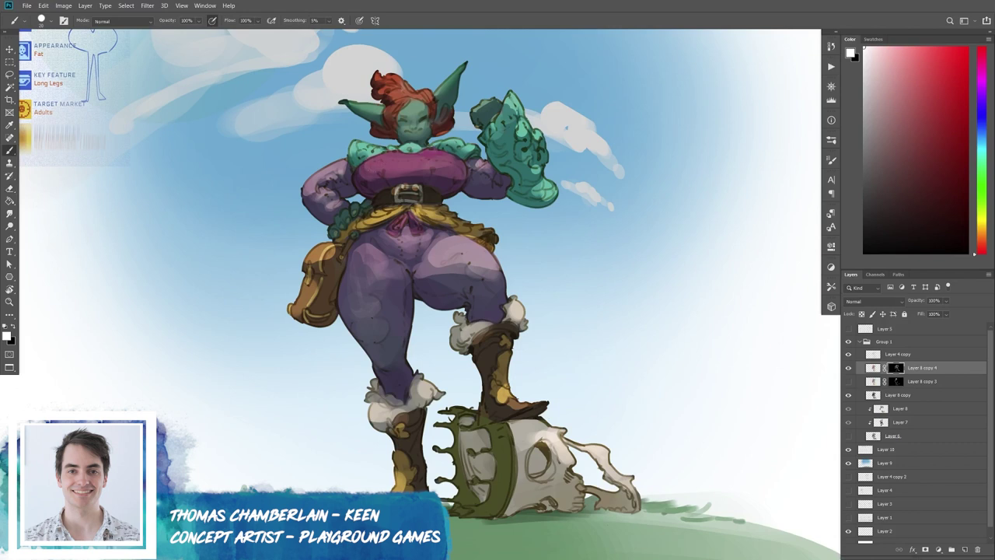
With a smaller brush, keep painting, erasing and smudging to refine the hip shading.
key("bracketleft")
key("e")
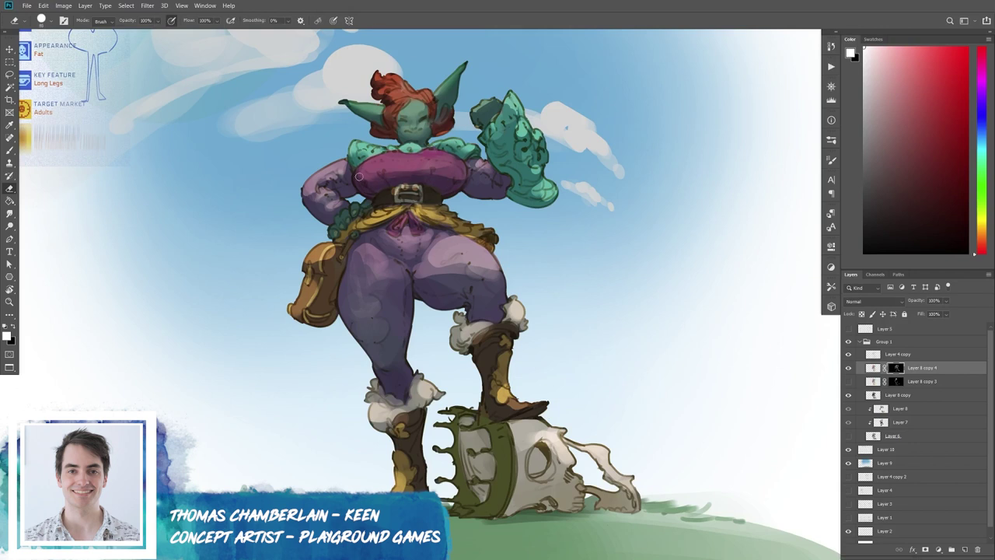
key("b")
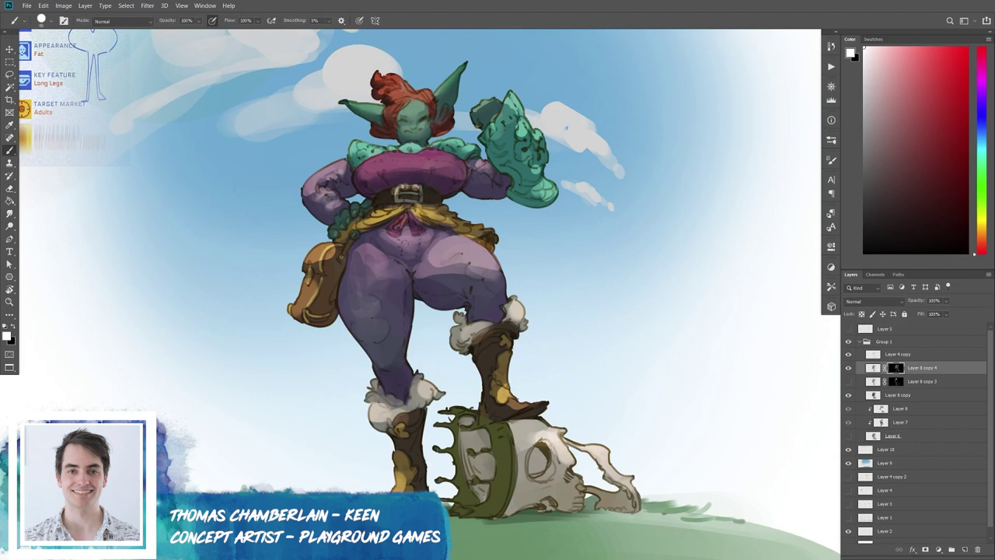
key("e")
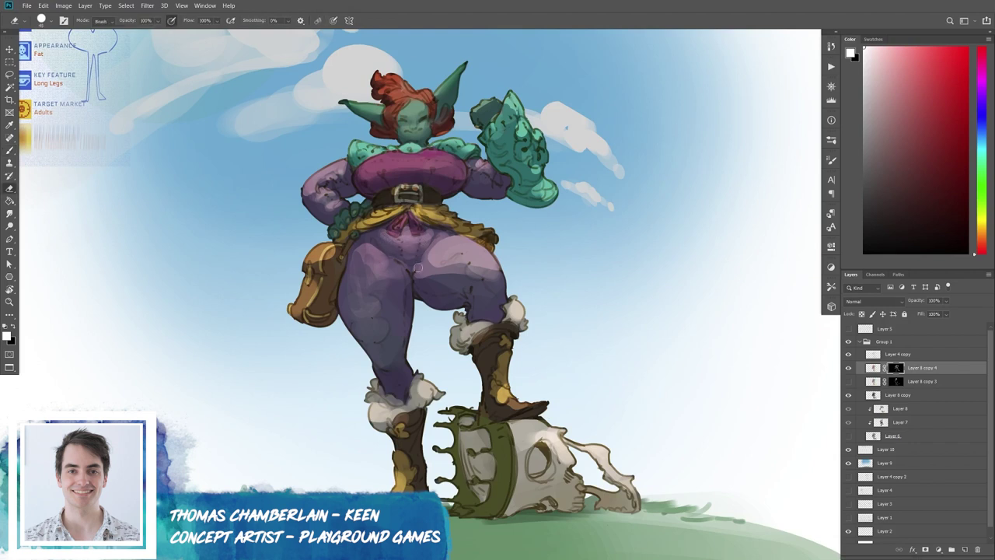
key("b")
key("r")
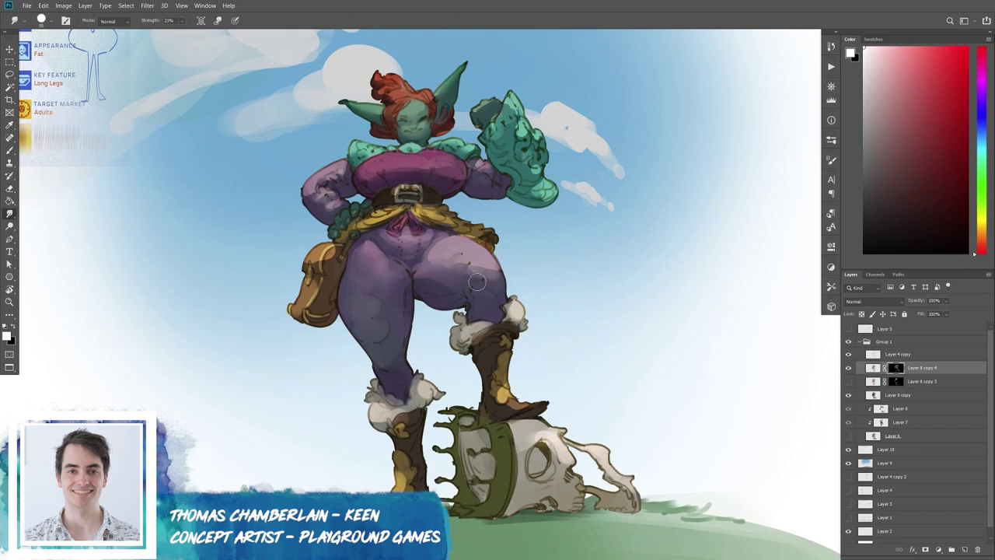
key("b")
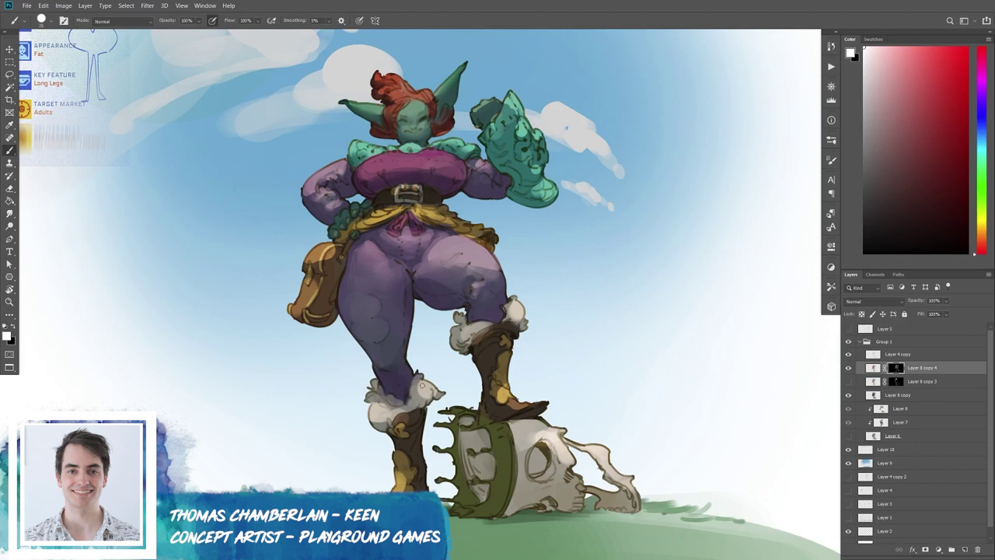
key("e")
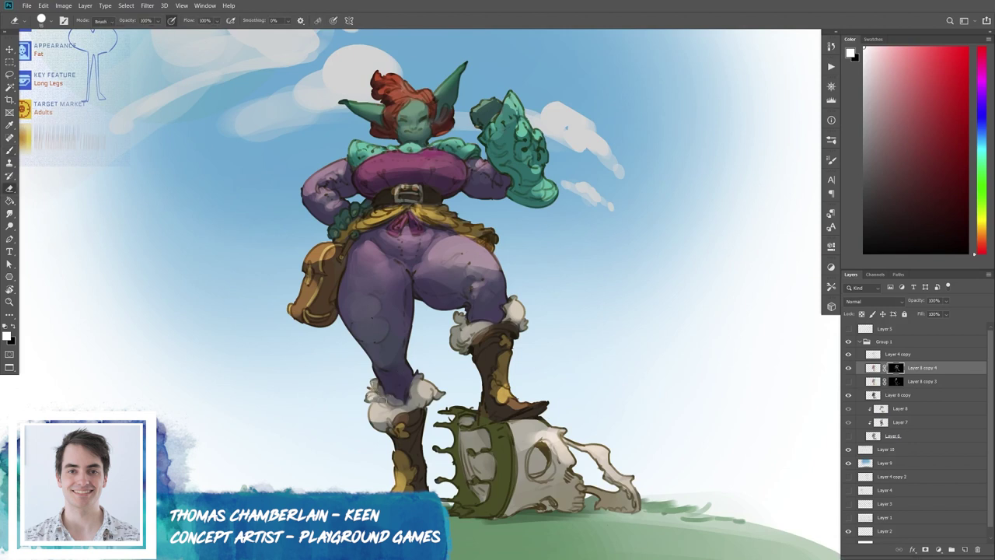
key("b")
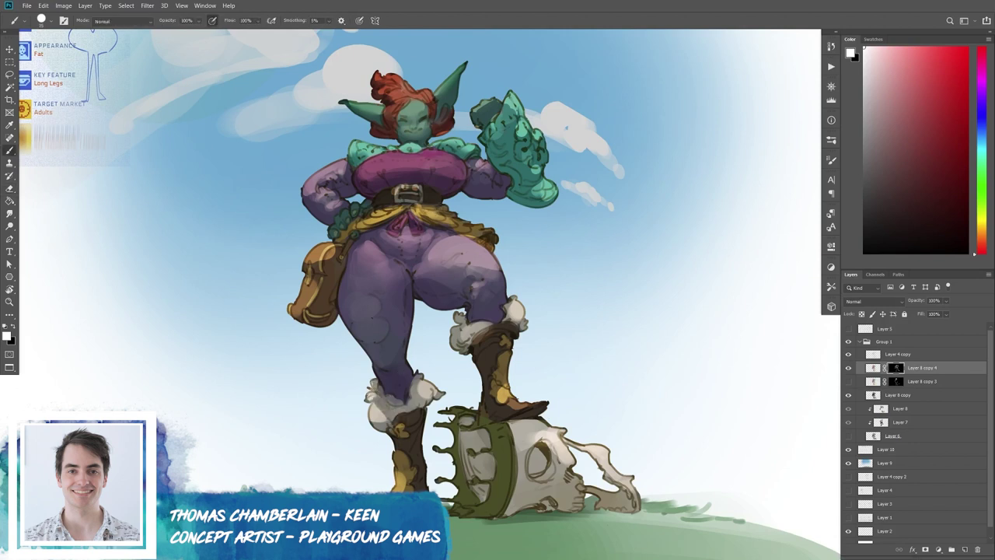
key("e")
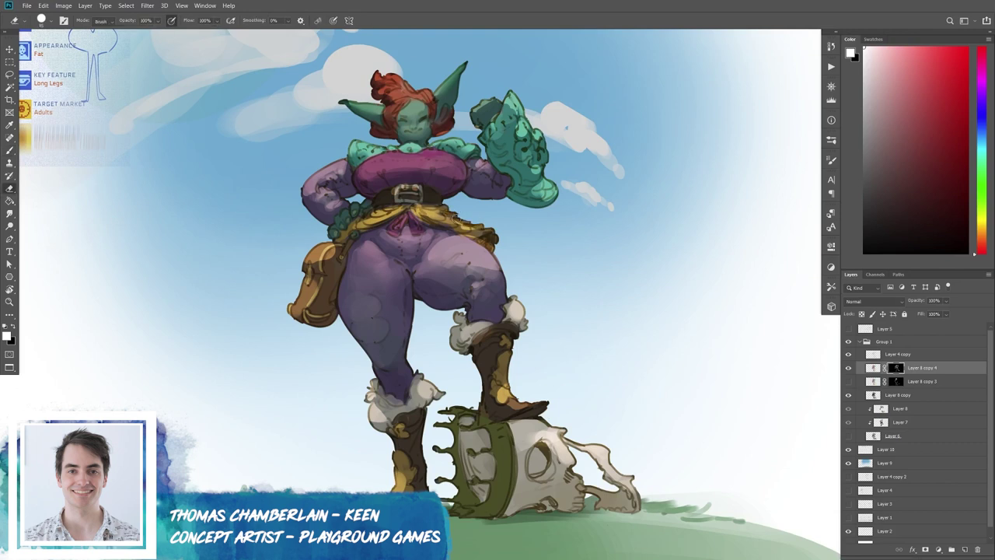
key("b")
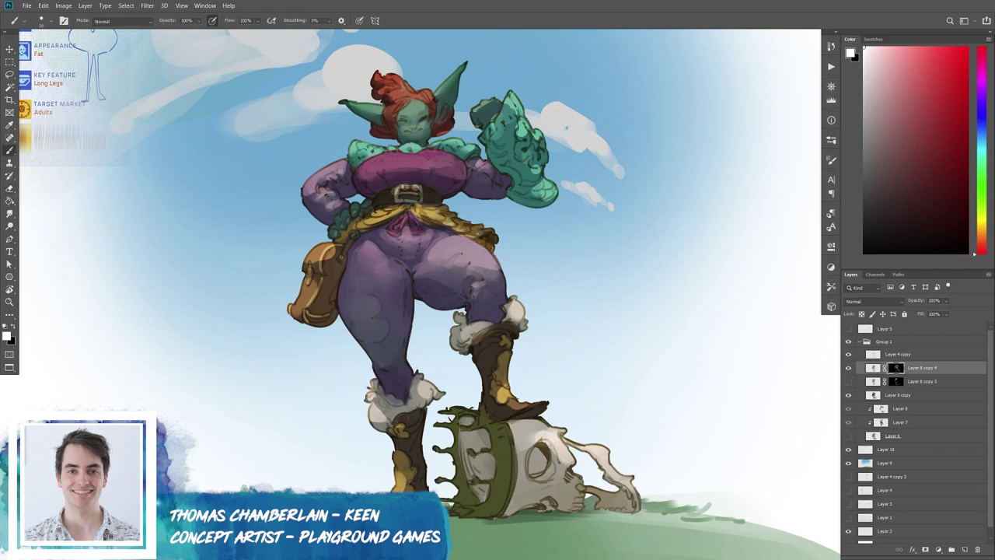
key("e")
key("e")
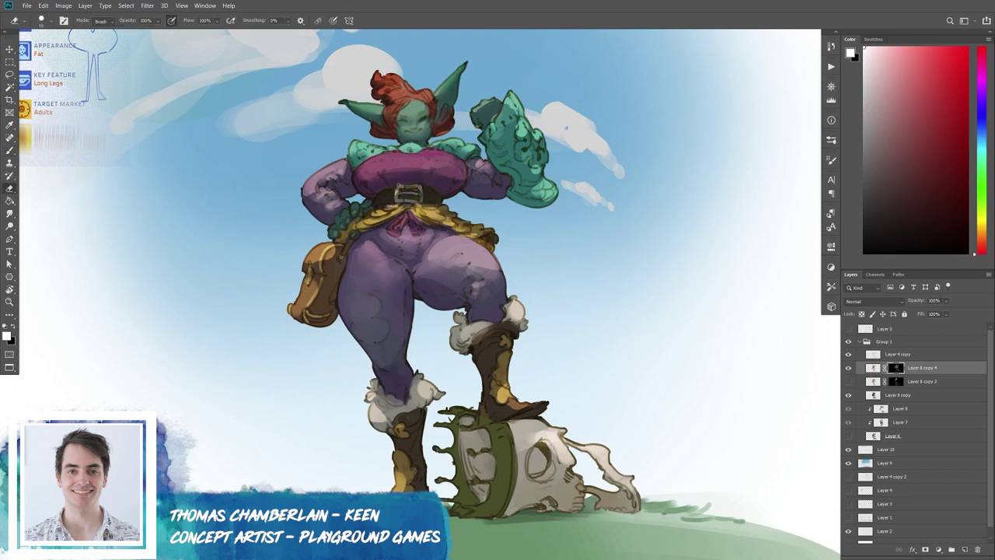
key("b")
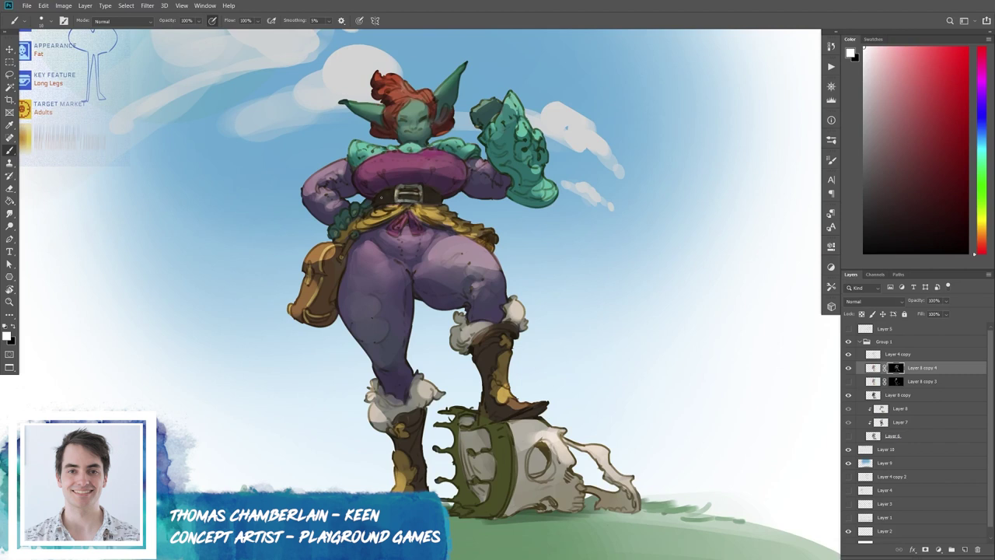
Resize the brush and dab a small highlight near the goblin's left hip ruffle.
key("bracketright")
key("bracketright")
key("e")
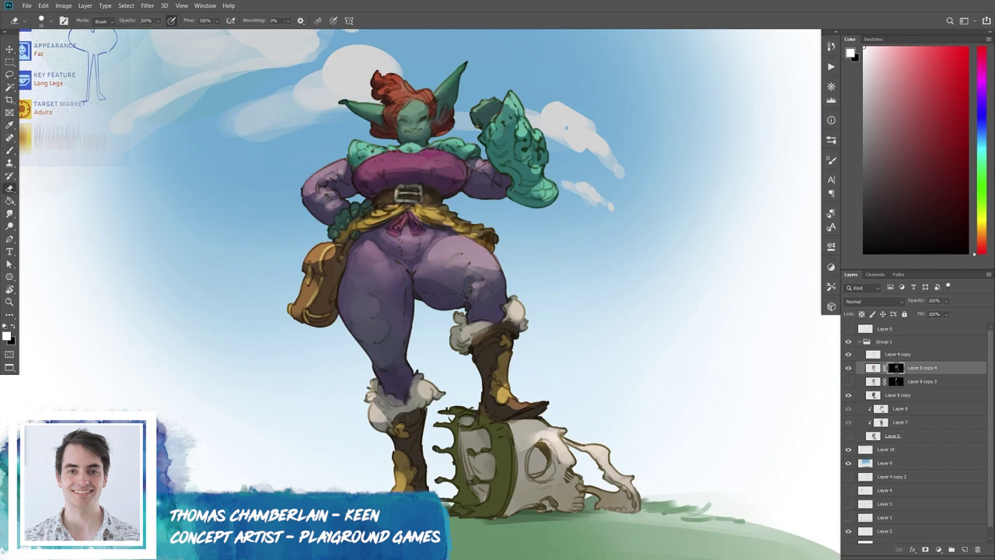
key("b")
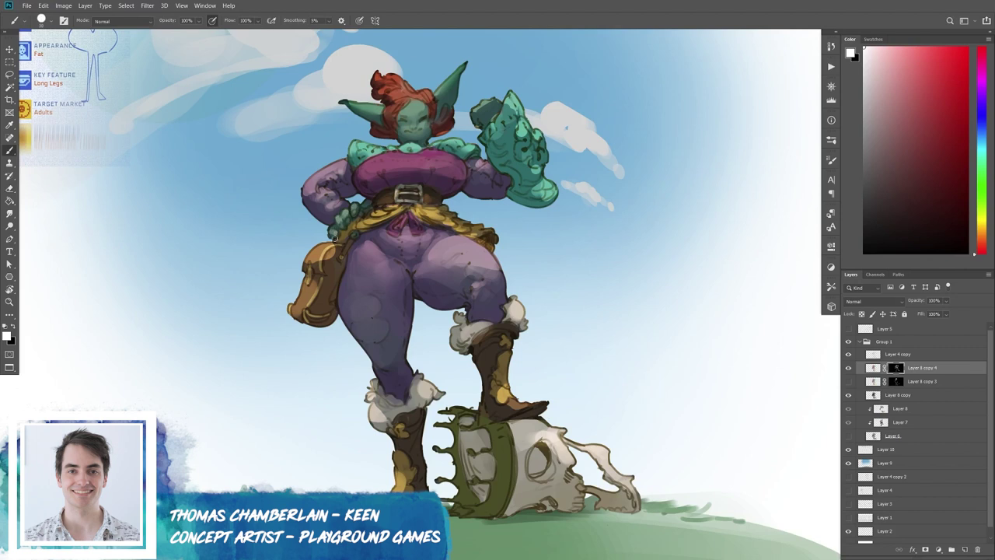
key("bracketleft")
key("bracketright")
left_click(354, 209)
Brighten the tip of the goblin's ear with a short highlight stroke.
key("e")
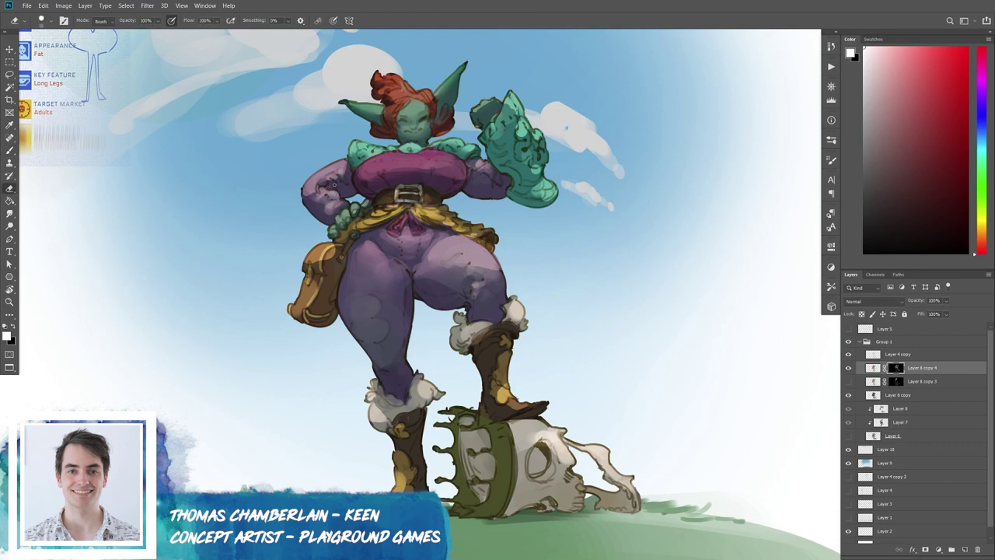
key("b")
key("e")
key("b")
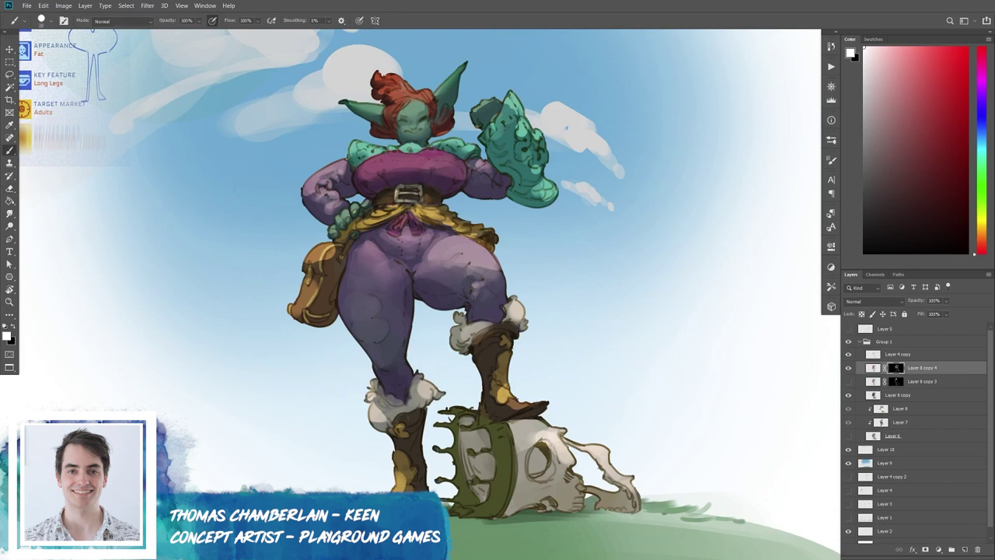
left_click_drag(344, 101, 353, 106)
Blend the paint with a smudge, then touch up the goblin's eye area.
key("e")
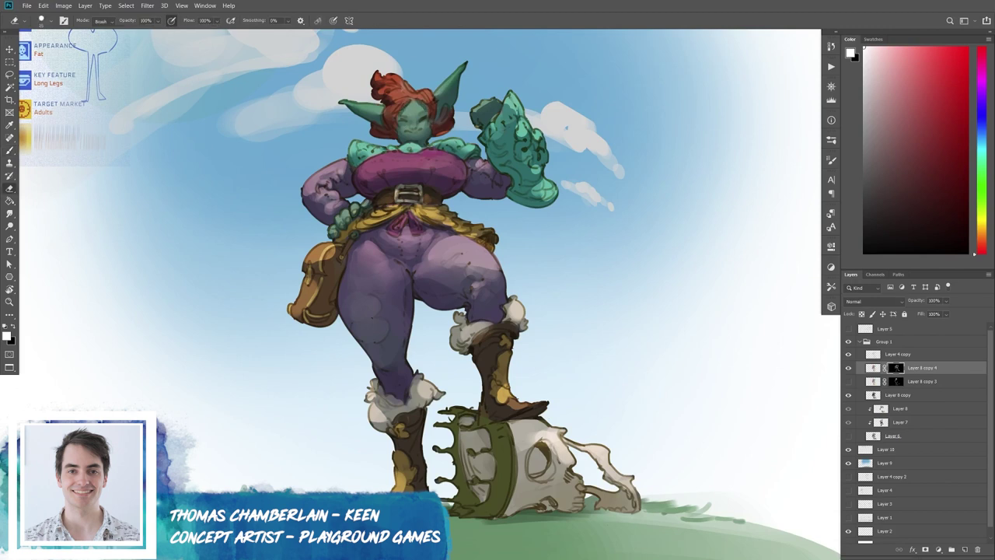
key("b")
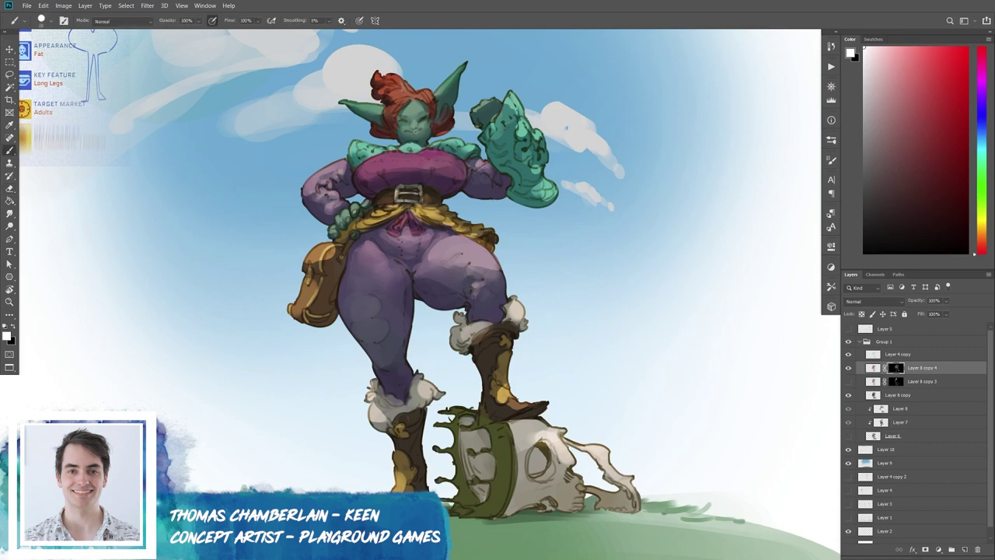
key("e")
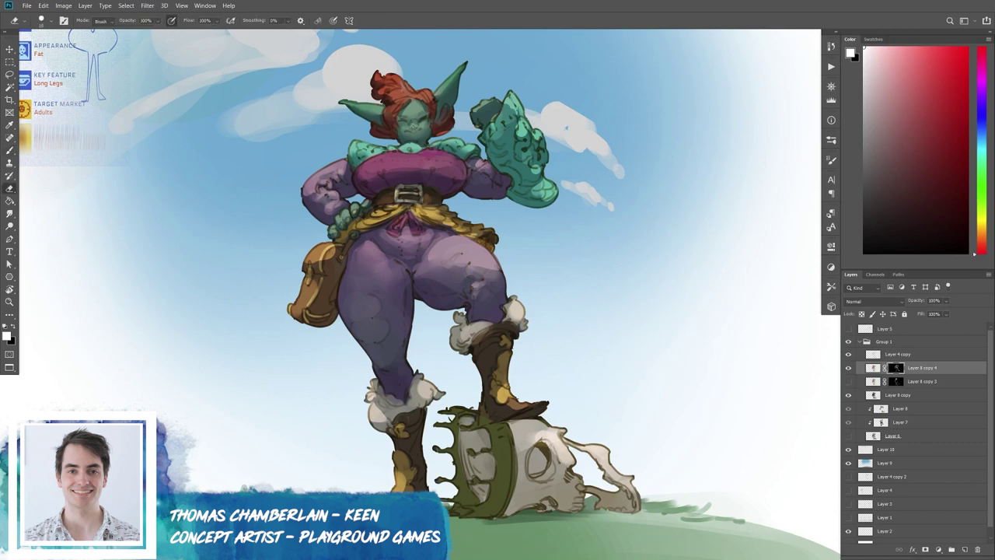
key("r")
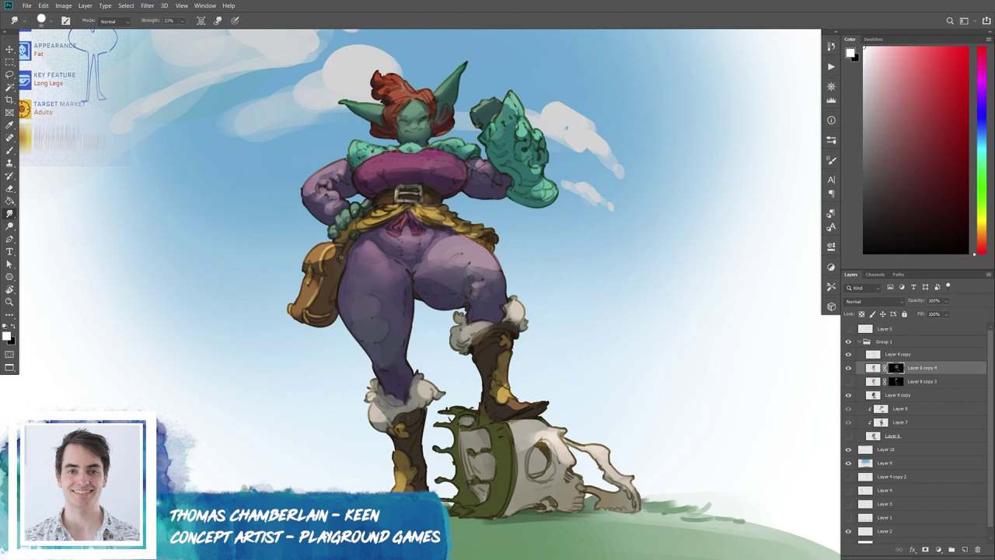
key("e")
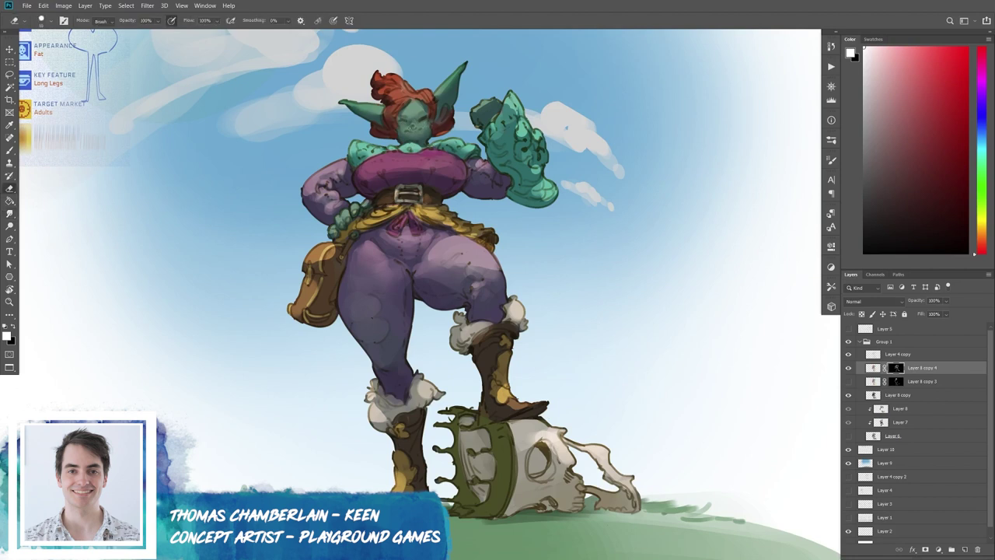
key("b")
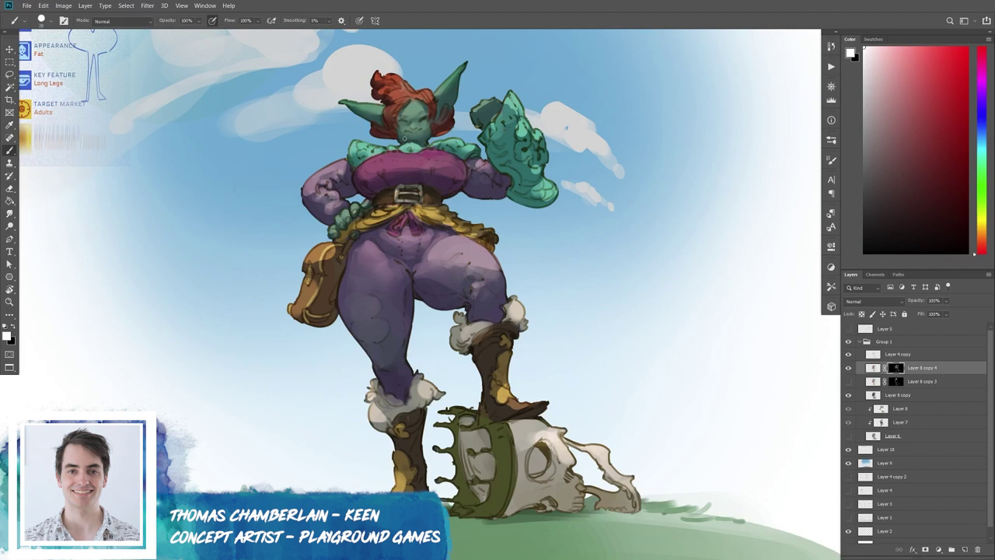
left_click_drag(422, 117, 430, 121)
Alternate between eraser and brush to finish refining the eye highlight.
key("e")
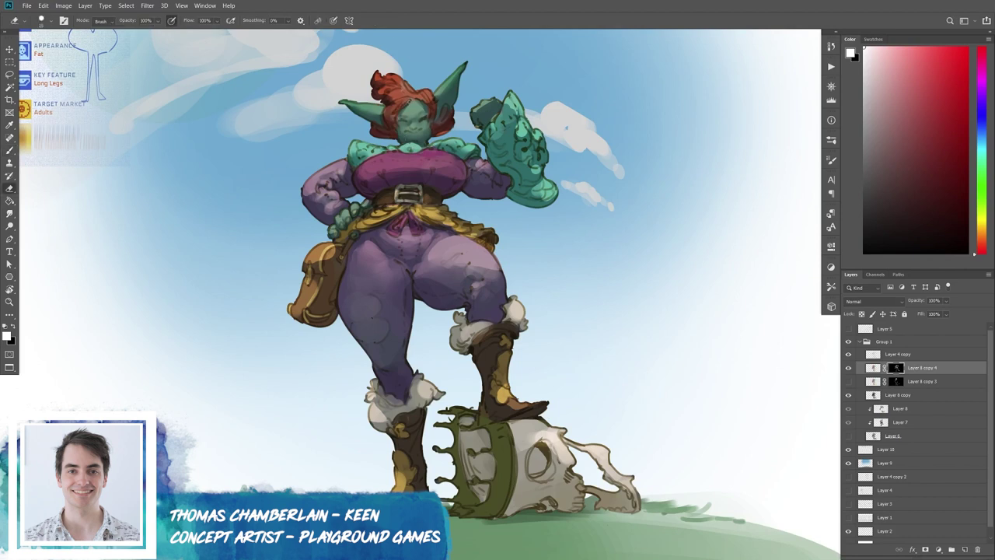
key("b")
key("b")
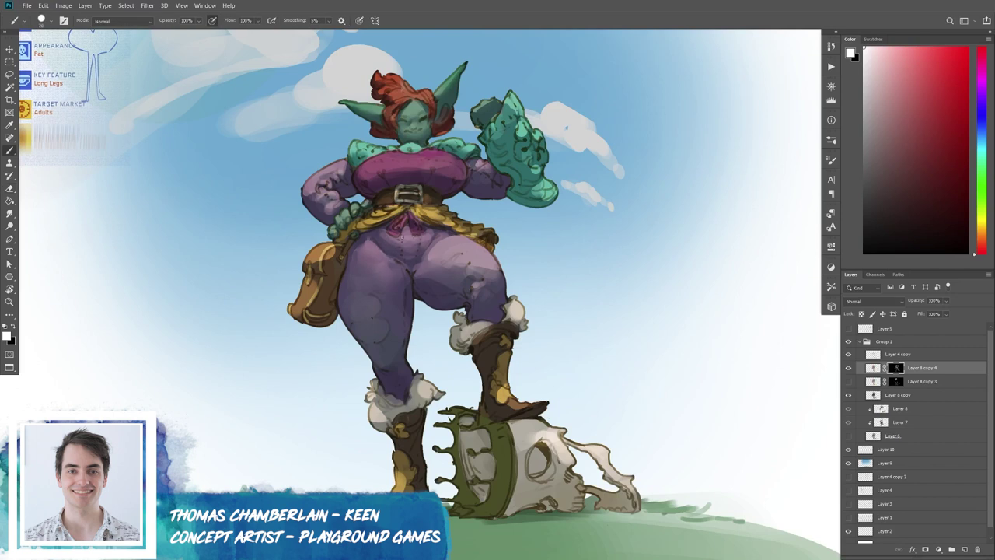
key("e")
key("b")
key("e")
key("b")
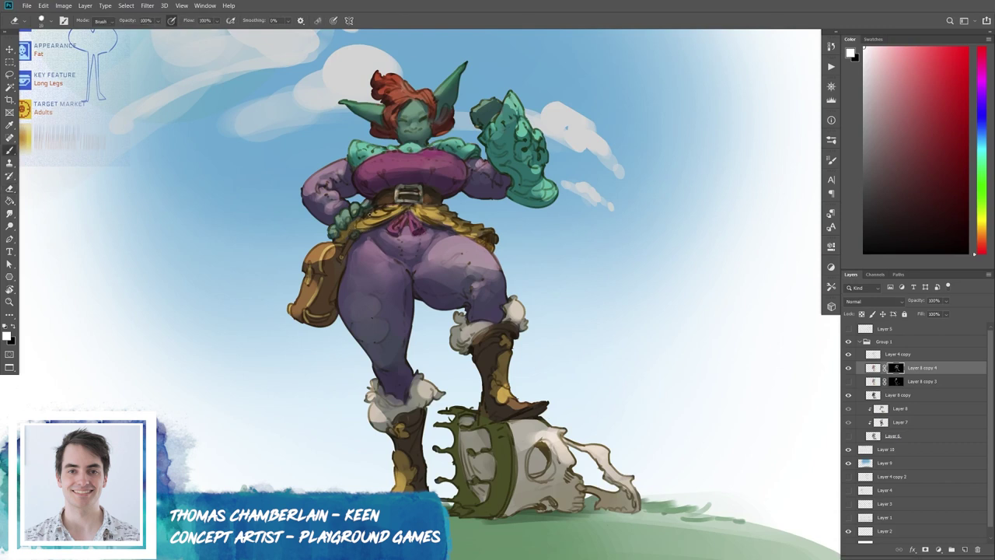
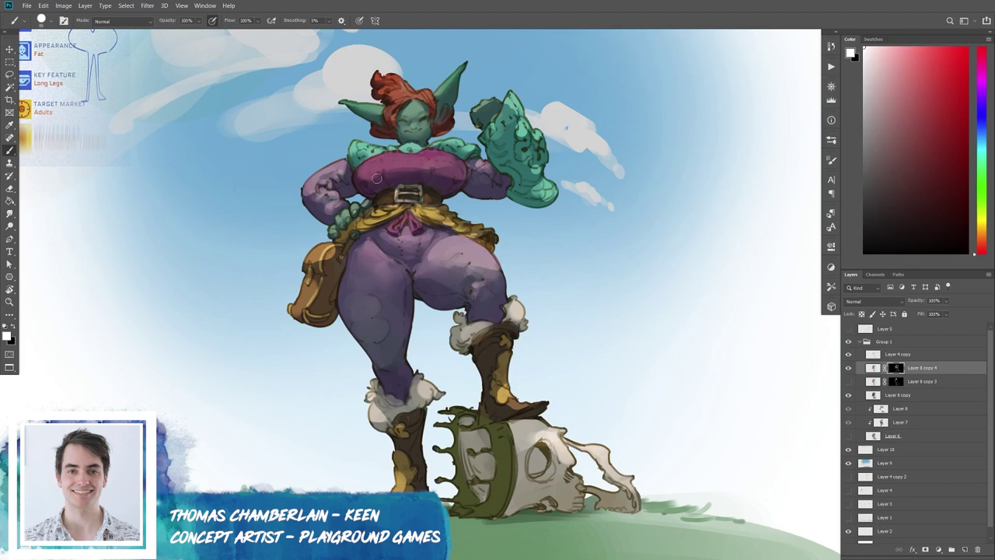
Touch up the goblin woman's outlines with alternating small brush and eraser strokes.
key("e")
key("bracketright")
key("bracketright")
key("bracketright")
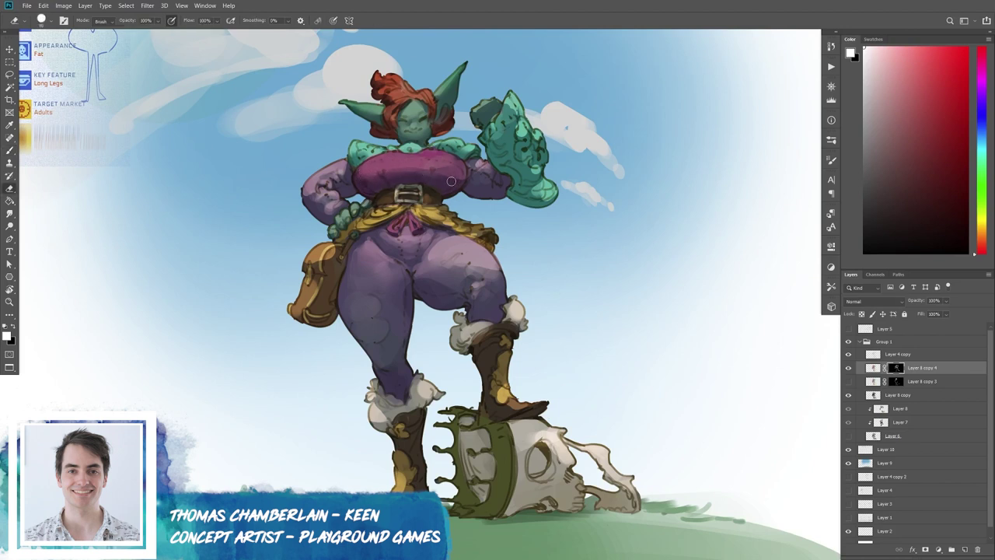
key("b")
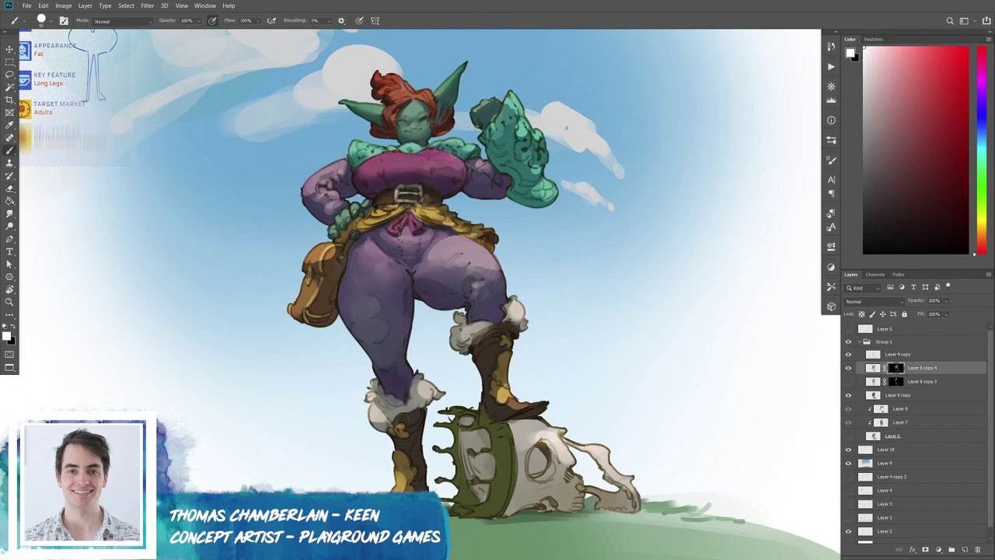
key("e")
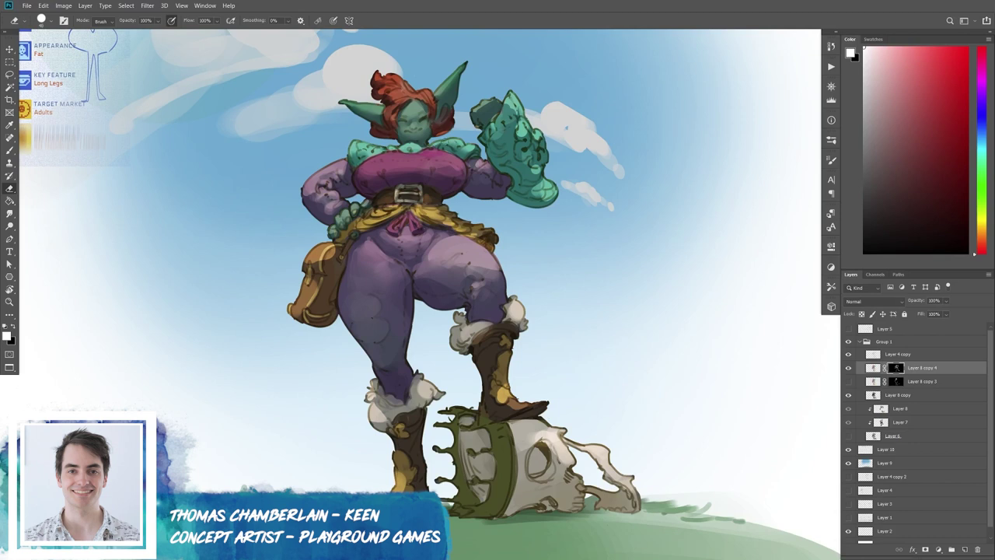
key("bracketleft")
key("bracketleft")
key("bracketleft")
key("b")
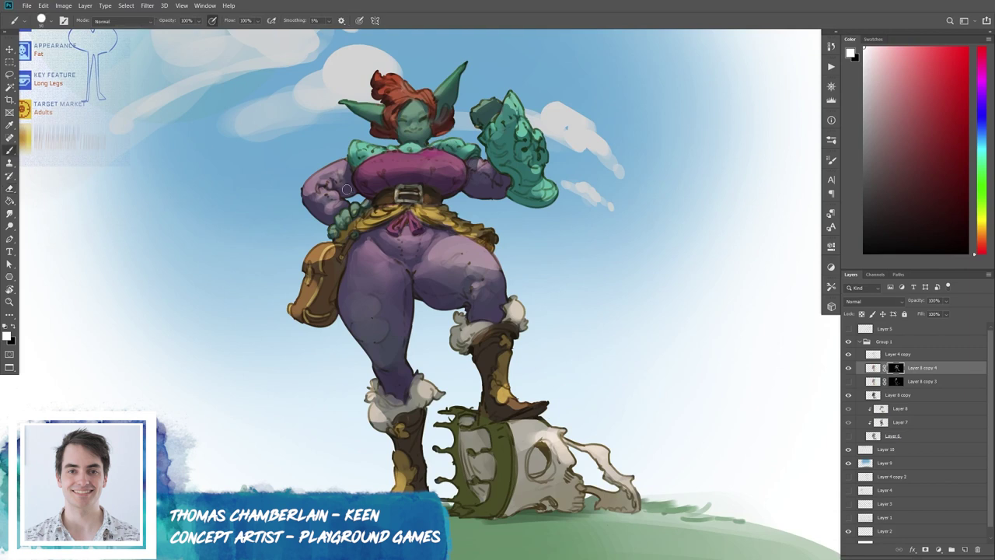
key("e")
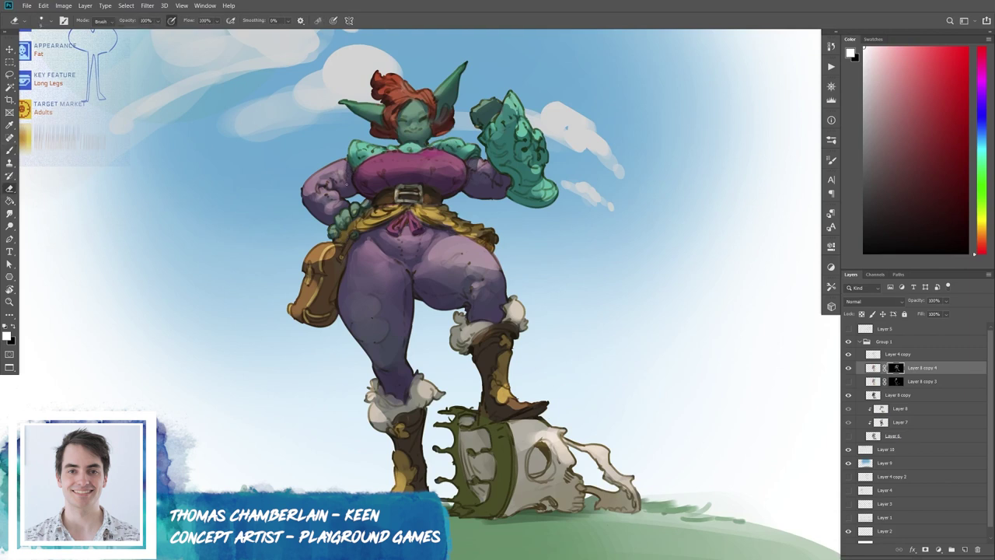
key("b")
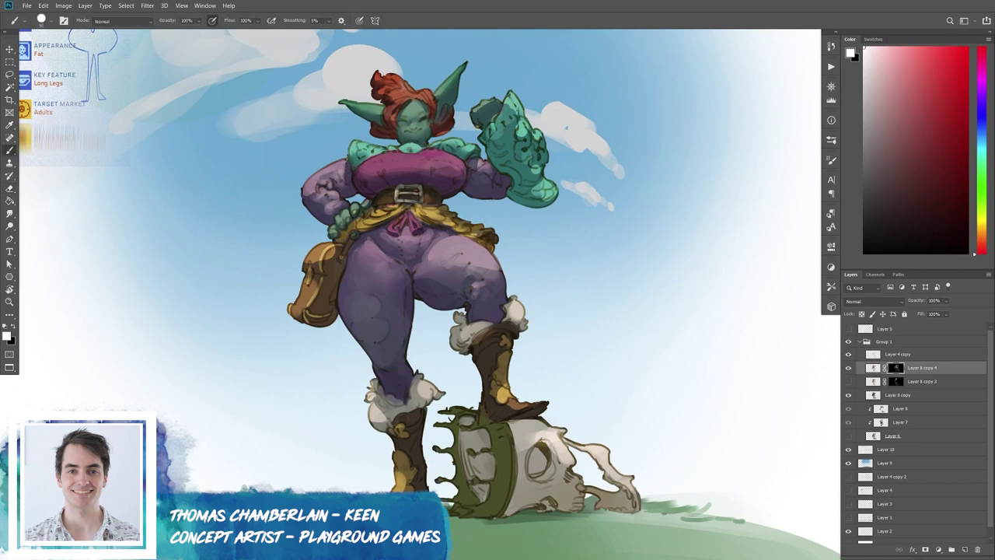
Refine more edge details by smudging, erasing and painting with resized tips.
key("r")
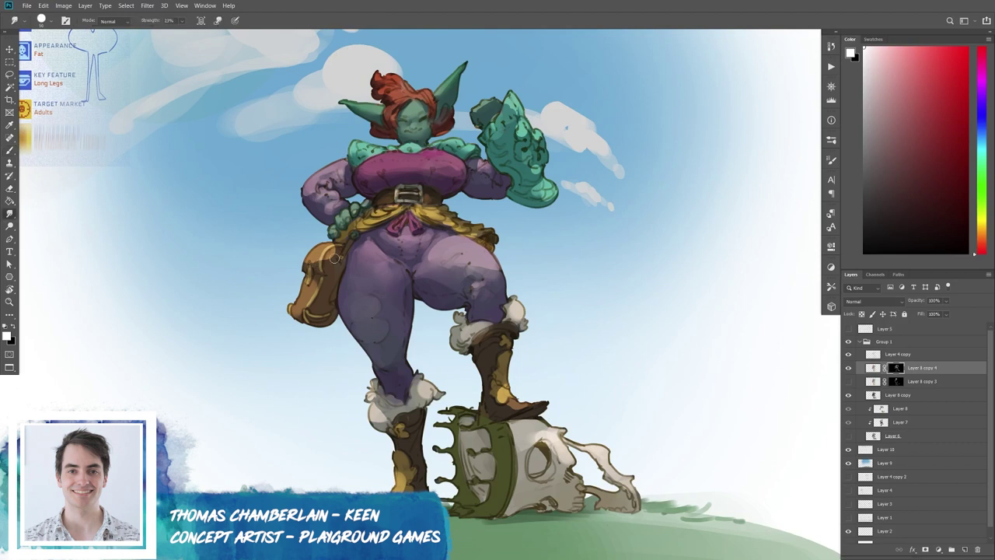
key("e")
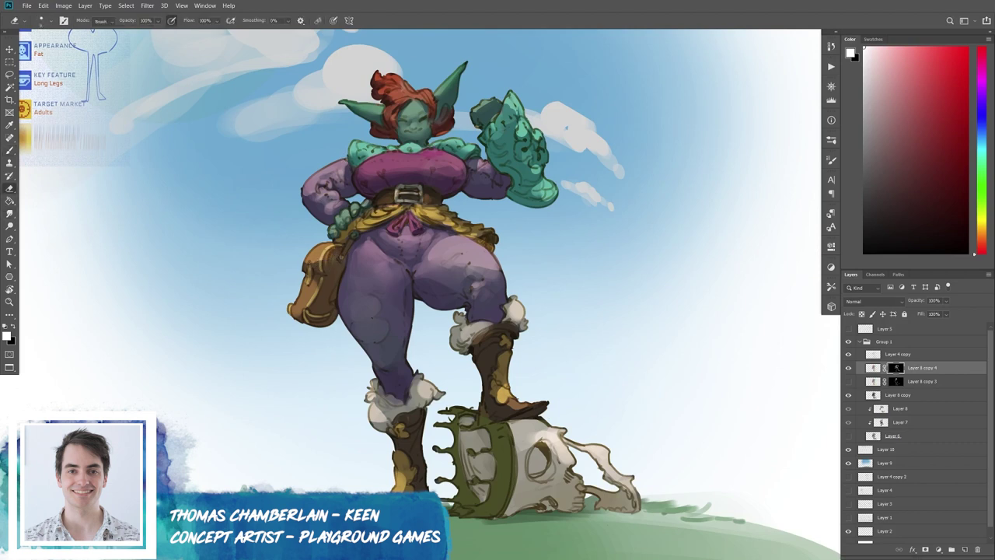
key("bracketright")
key("bracketright")
key("bracketright")
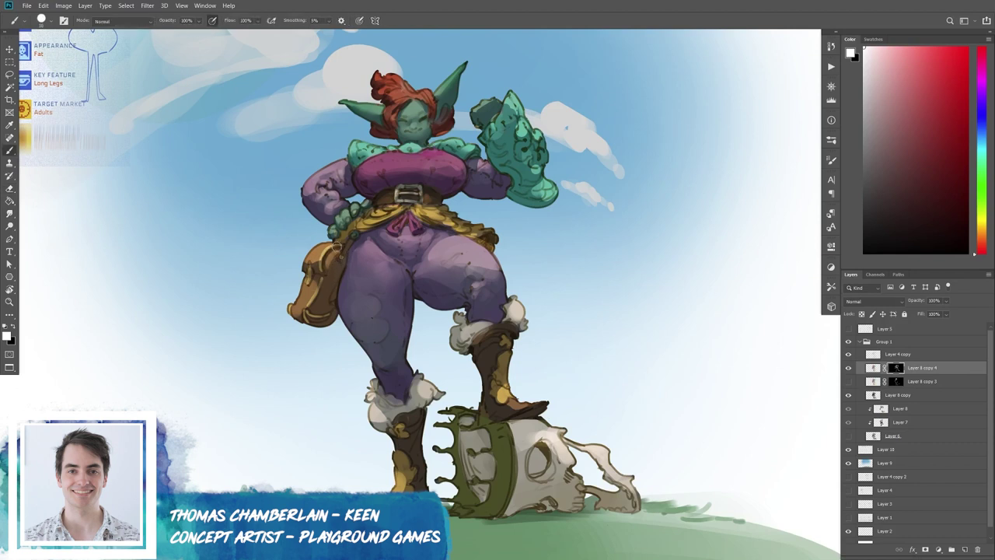
key("b")
key("bracketleft")
key("e")
key("b")
Touch up the edges of the boots and skull with paint and erase strokes.
left_click_drag(384, 459, 365, 400)
key("e")
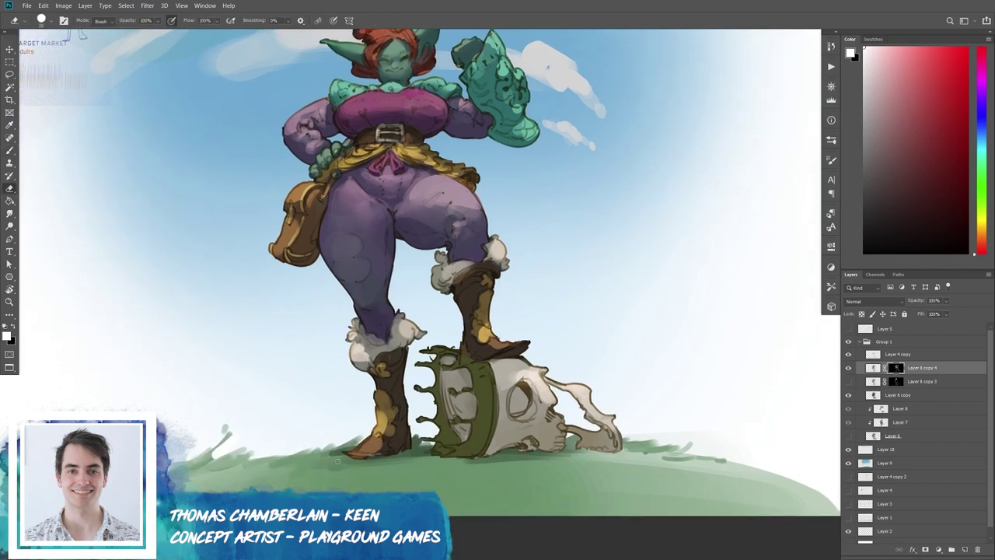
key("b")
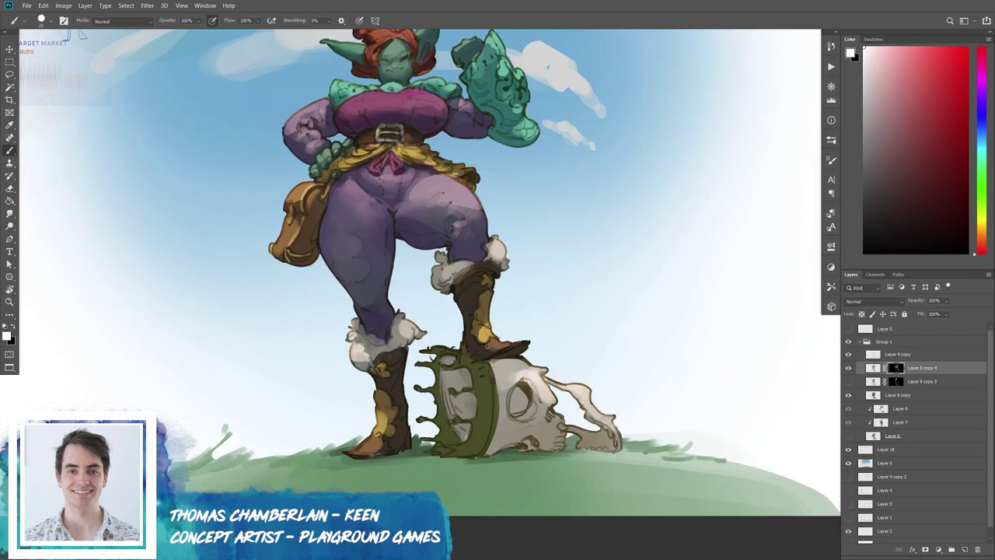
key("r")
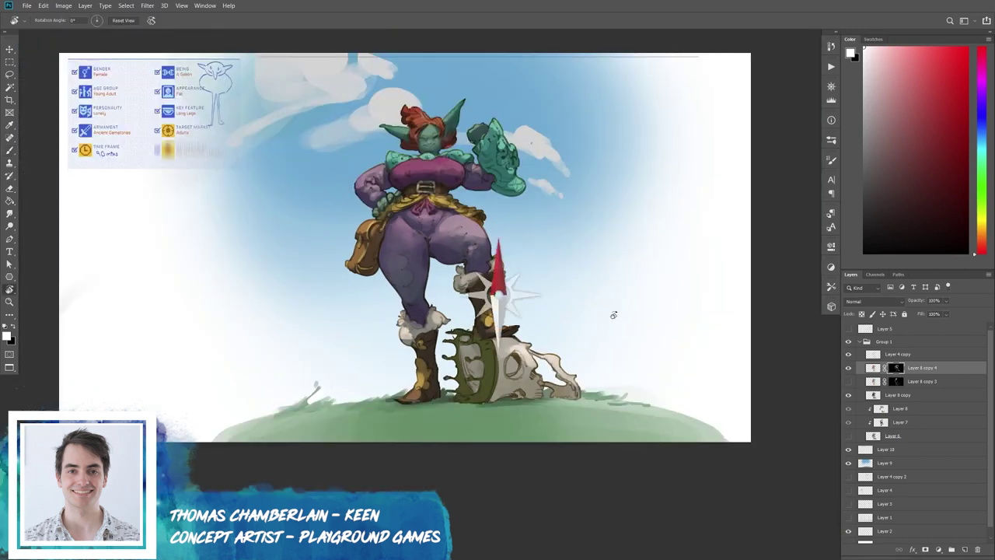
key("b")
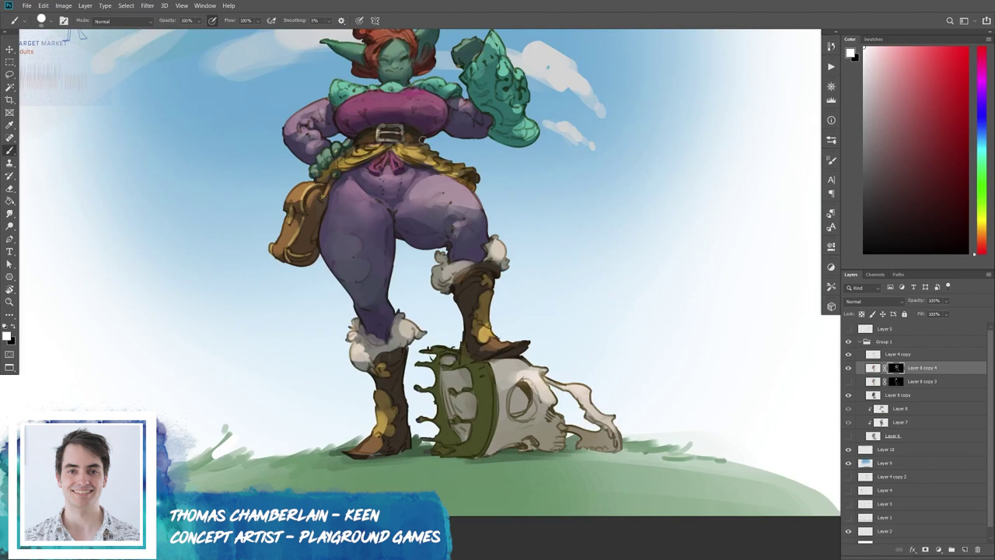
Pick dark grey, add a new empty layer, and choose a reddish-brown paint colour.
scroll(429, 224, "up", 2)
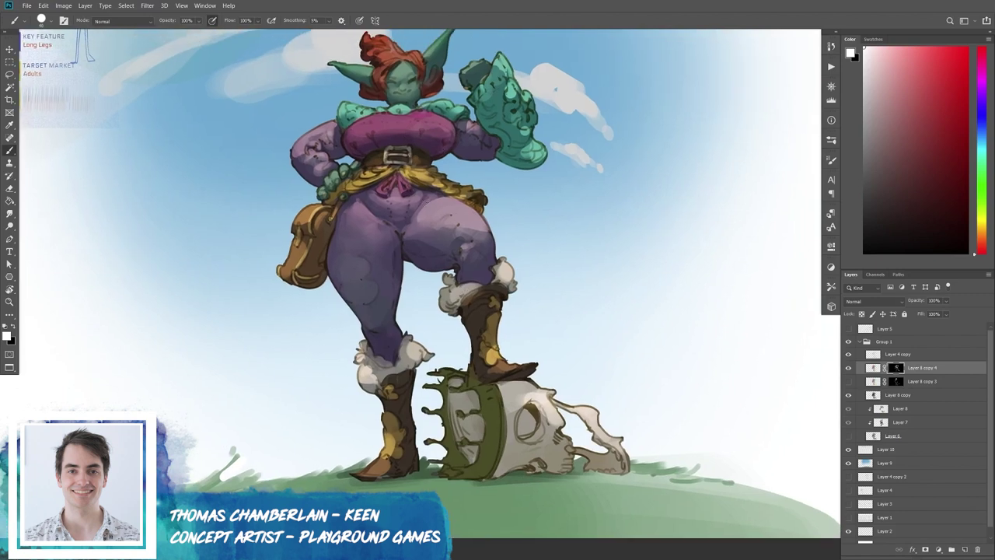
left_click(410, 211, "alt")
scroll(719, 365, "up", 1)
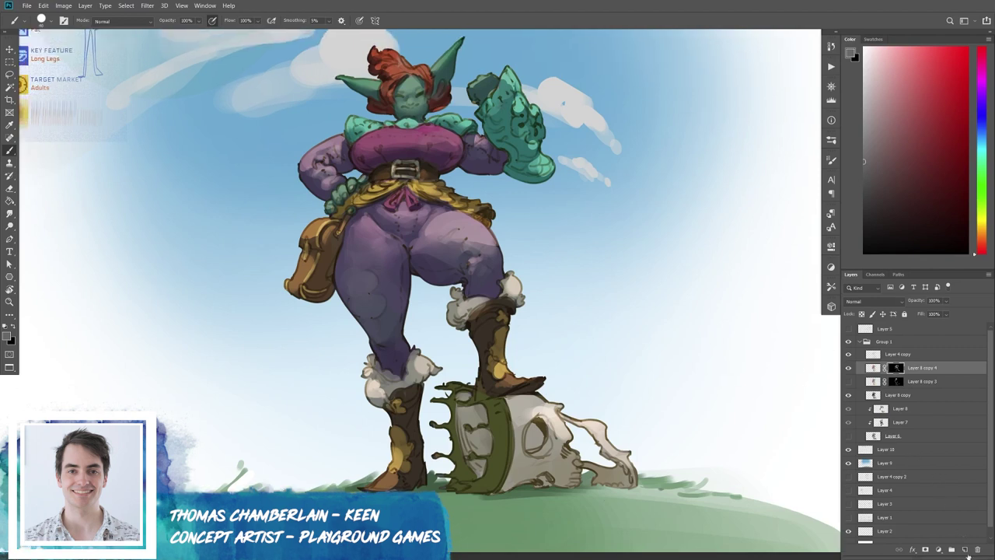
left_click(965, 549)
left_click_drag(660, 362, 667, 397)
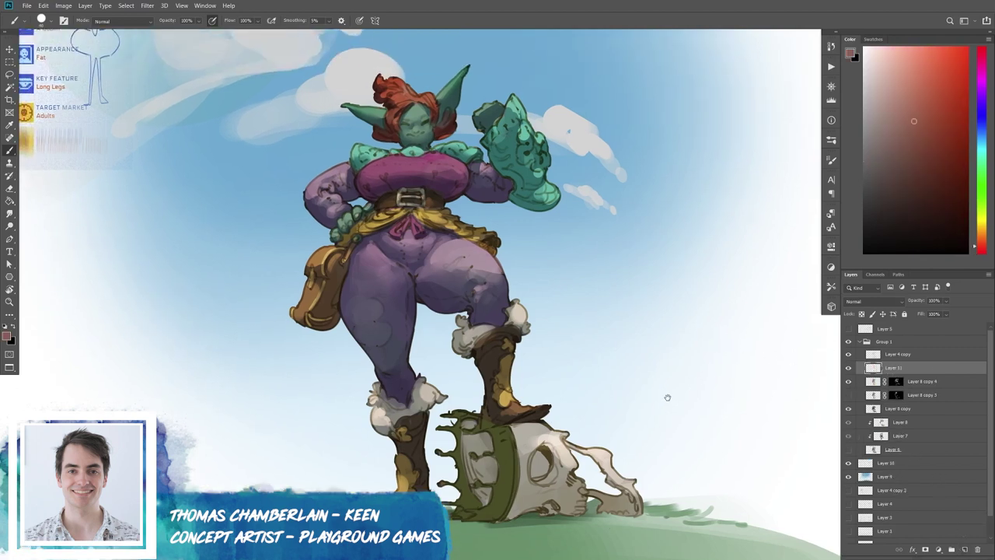
Compare the Layer 4 copy line art on and off, keeping its blend mode as Multiply.
left_click(848, 354)
left_click(848, 354)
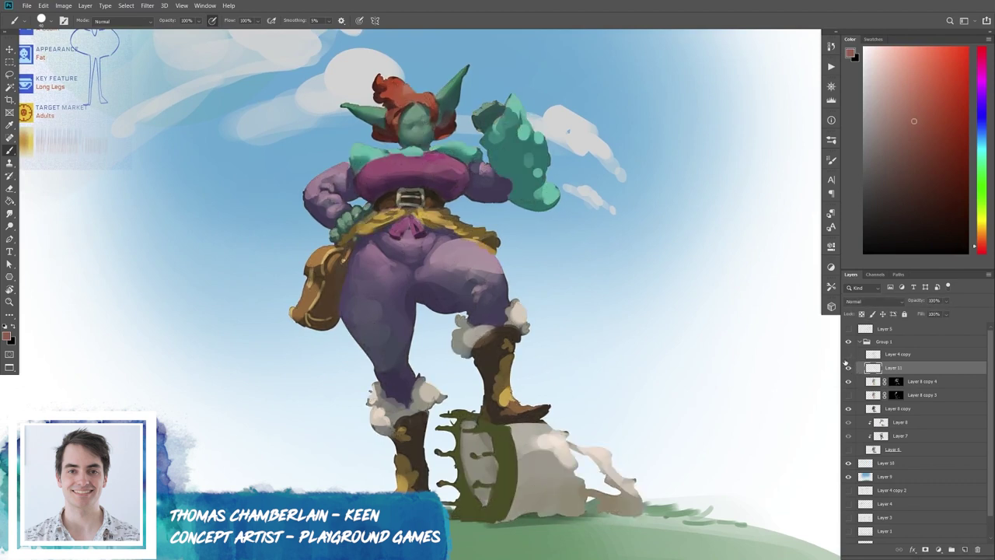
left_click(848, 355)
left_click(902, 355)
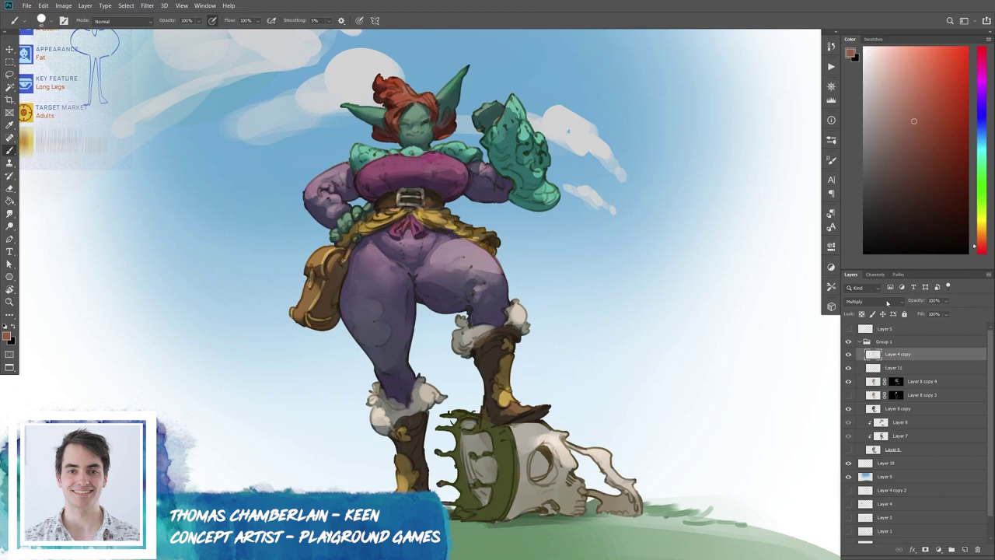
left_click(895, 302)
left_click(857, 366)
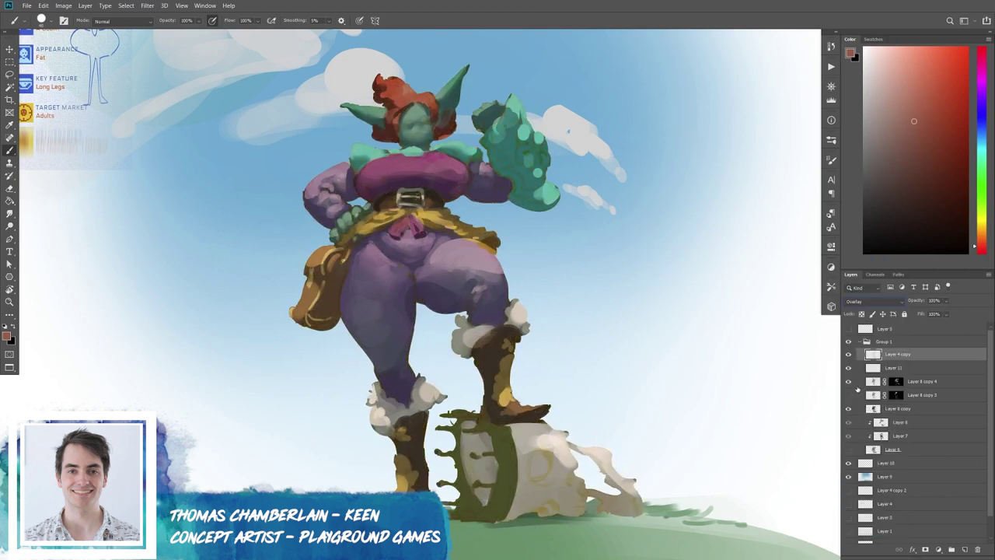
left_click(875, 301)
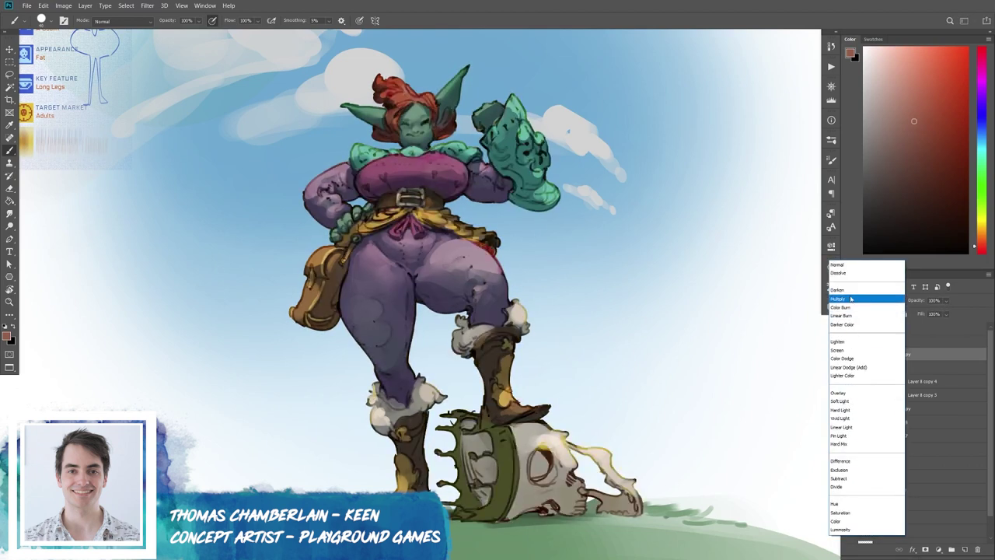
left_click(849, 302)
Apply a first Hue/Saturation tweak to the line art, still blending in Multiply.
key("ctrl+u")
left_click_drag(790, 224, 797, 227)
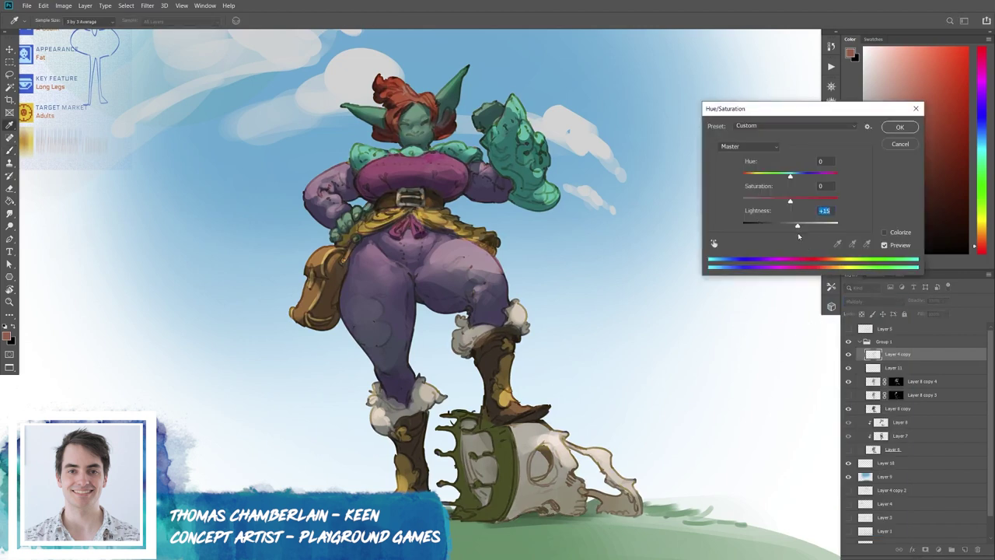
left_click_drag(795, 225, 796, 200)
key("Return")
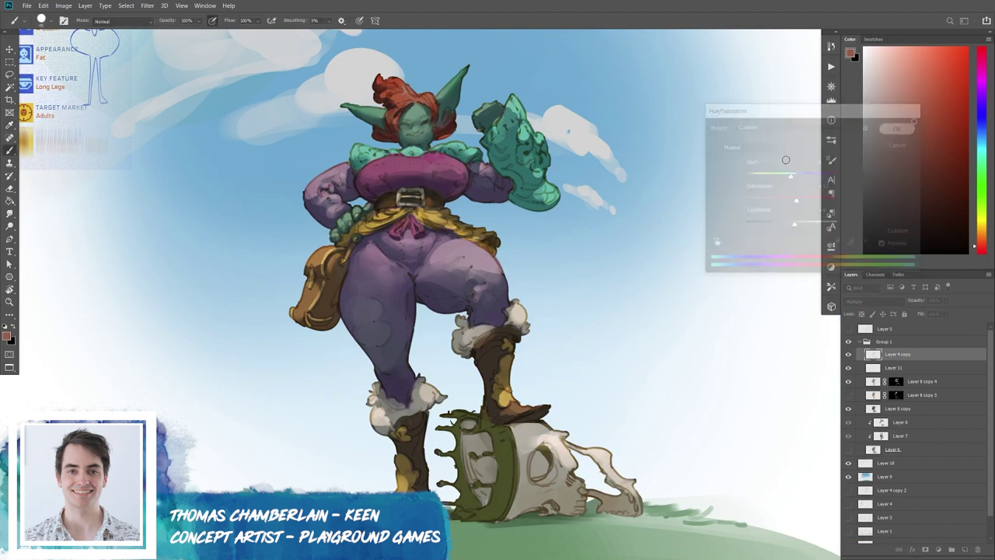
left_click(884, 302)
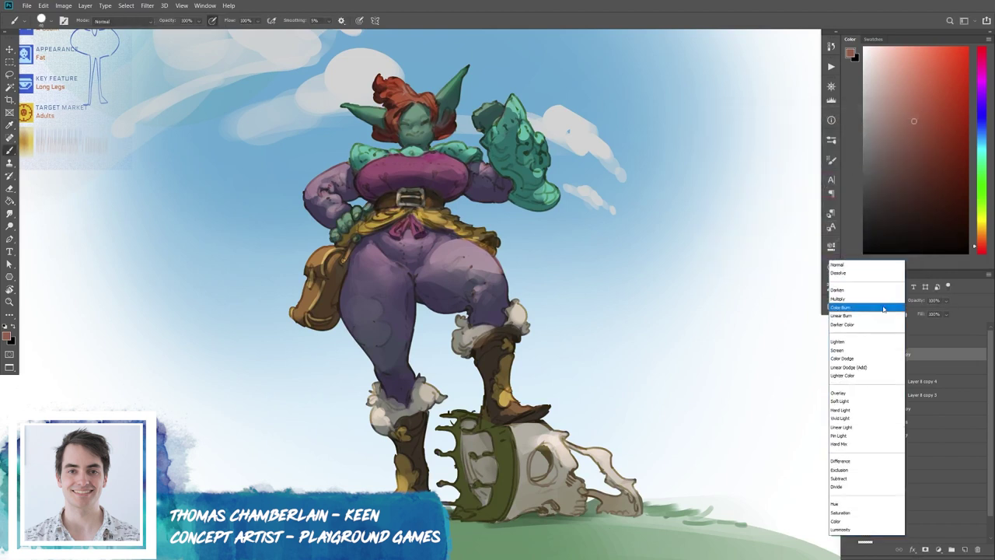
key("Escape")
Darken the line art with Hue/Saturation lightness at −32 and compare the result.
key("ctrl+u")
mouse_move(790, 224)
left_mouse_down()
mouse_move(772, 224)
mouse_move(778, 243)
left_mouse_up()
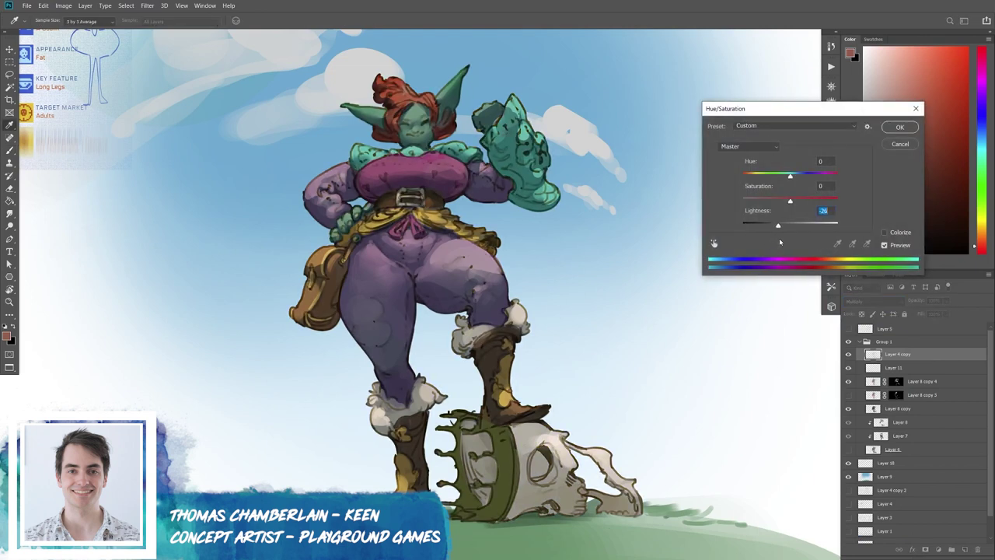
left_click_drag(780, 242, 779, 228)
left_click(898, 129)
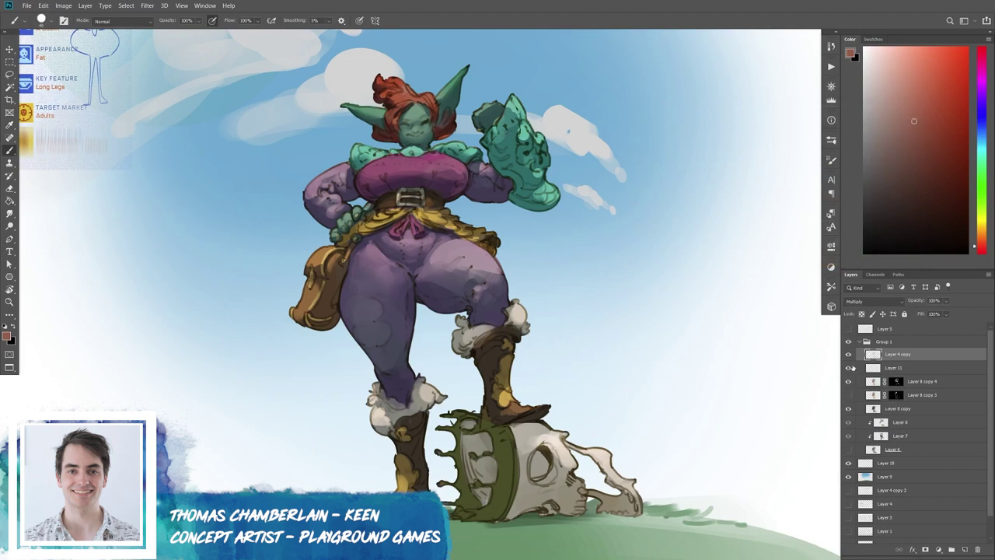
left_click(848, 354)
left_click_drag(711, 430, 724, 397)
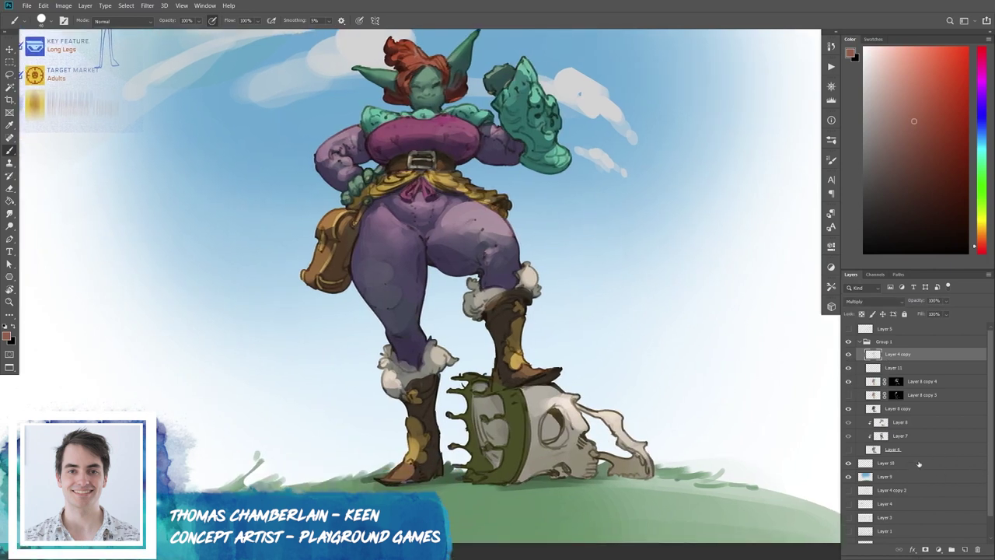
On Layer 9, paint dark green grass along the ground under the boot.
left_click(884, 476)
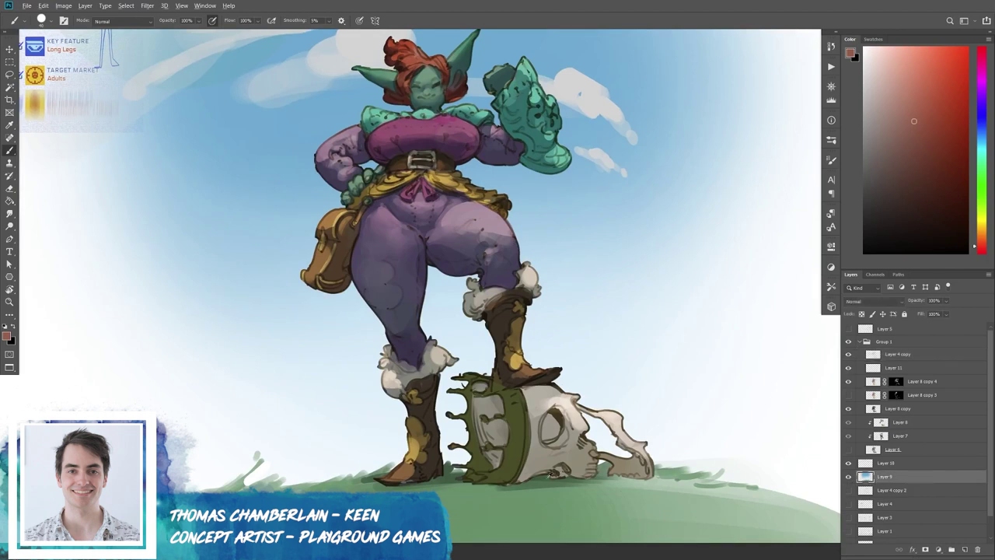
left_click(552, 473, "alt")
mouse_move(409, 482)
left_mouse_down()
mouse_move(418, 483)
mouse_move(362, 488)
mouse_move(501, 492)
mouse_move(432, 488)
mouse_move(636, 478)
left_mouse_up()
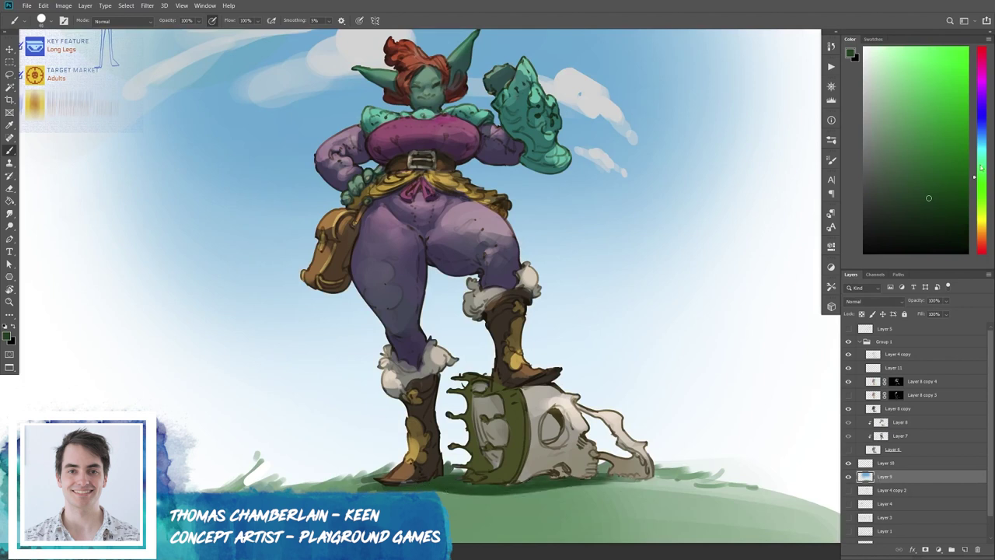
left_click(895, 181)
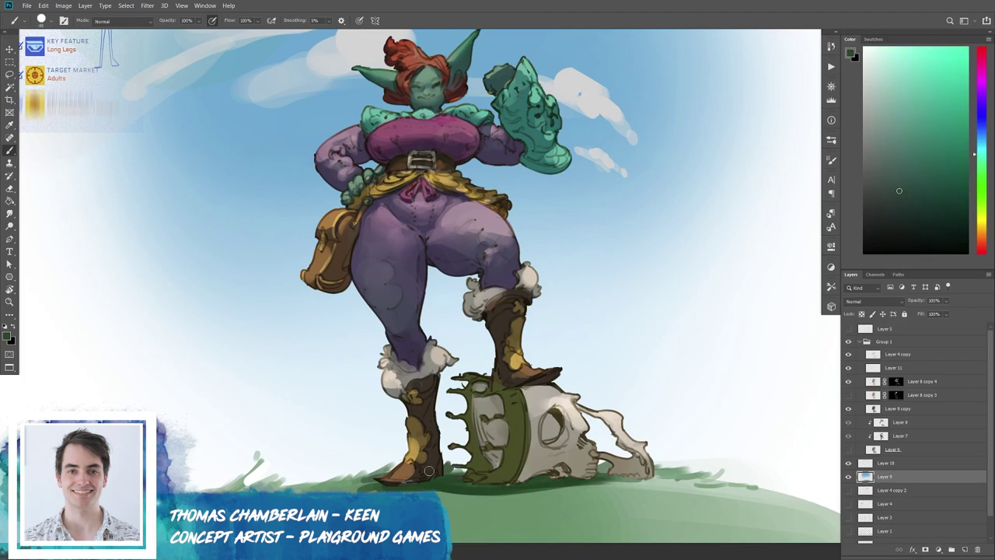
left_click(926, 178)
left_click_drag(385, 486, 557, 484)
Paint light green grass under the skull and beside the left boot.
key("[")
key("[")
key("[")
left_click(417, 494, "alt")
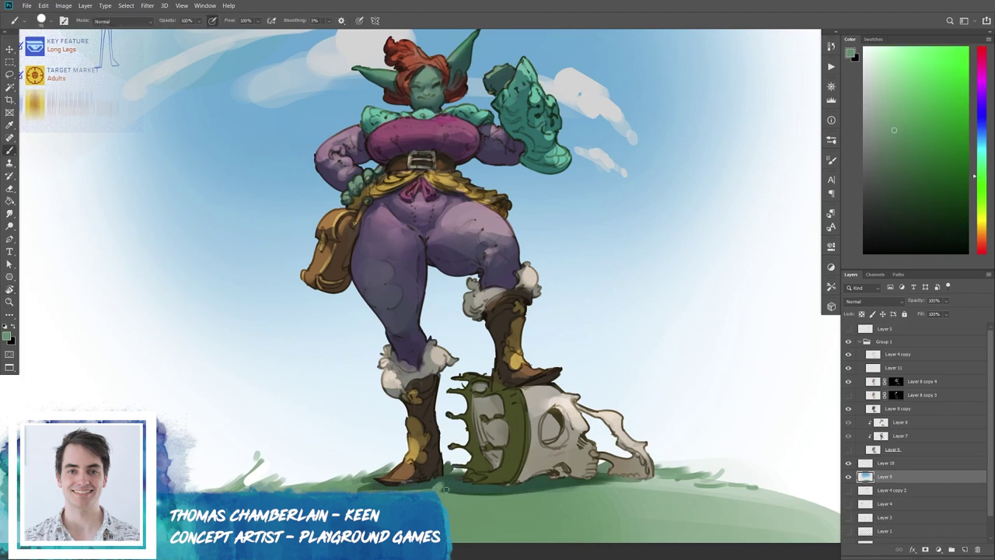
left_click_drag(519, 491, 549, 491)
left_click_drag(380, 490, 359, 482)
scroll(550, 377, "up", 3)
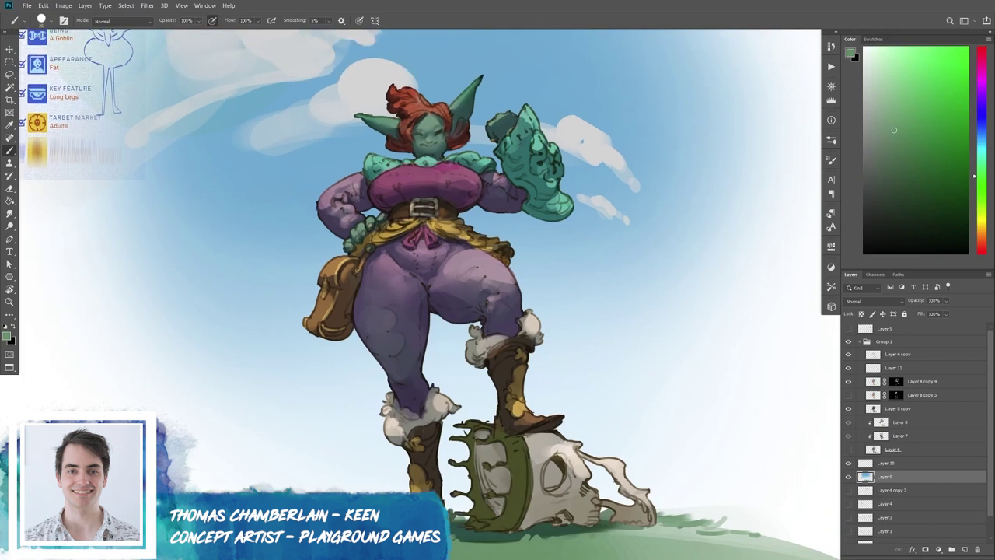
key("ctrl+plus")
scroll(471, 295, "up", 5)
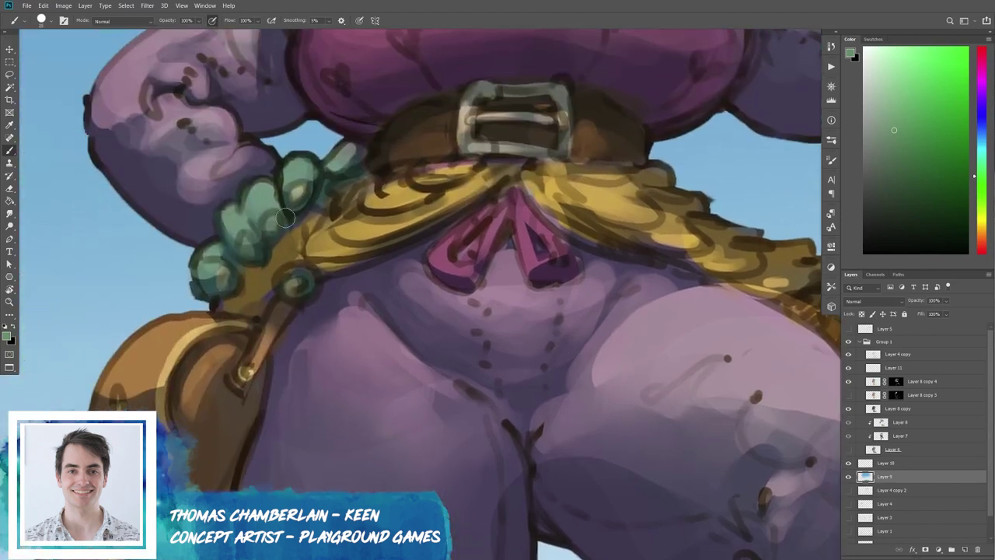
key("ctrl+0")
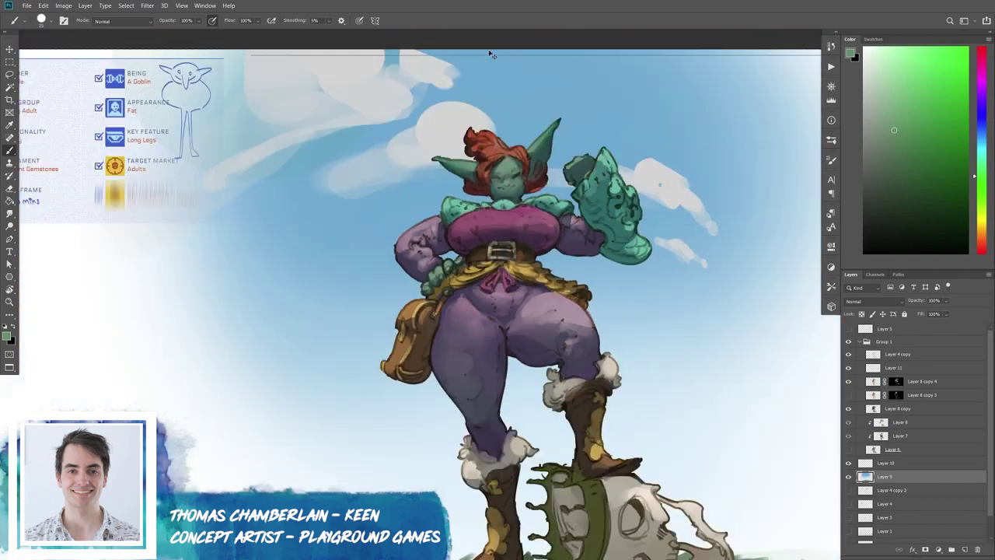
left_click_drag(566, 336, 502, 340)
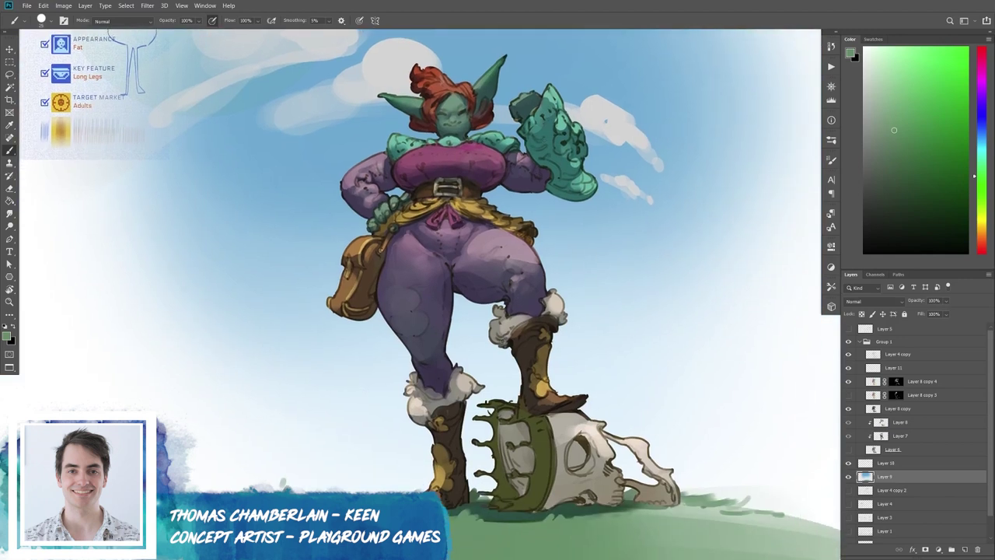
Toggle Layer 4 copy and Layer 8 copy 4 to compare shading, then add empty Layer 12.
left_click(848, 354)
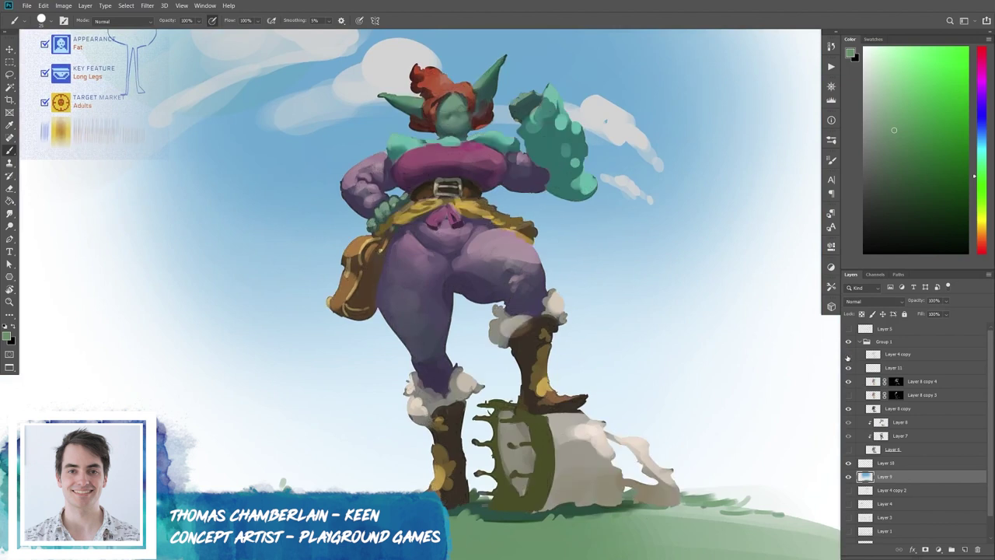
left_click(898, 354)
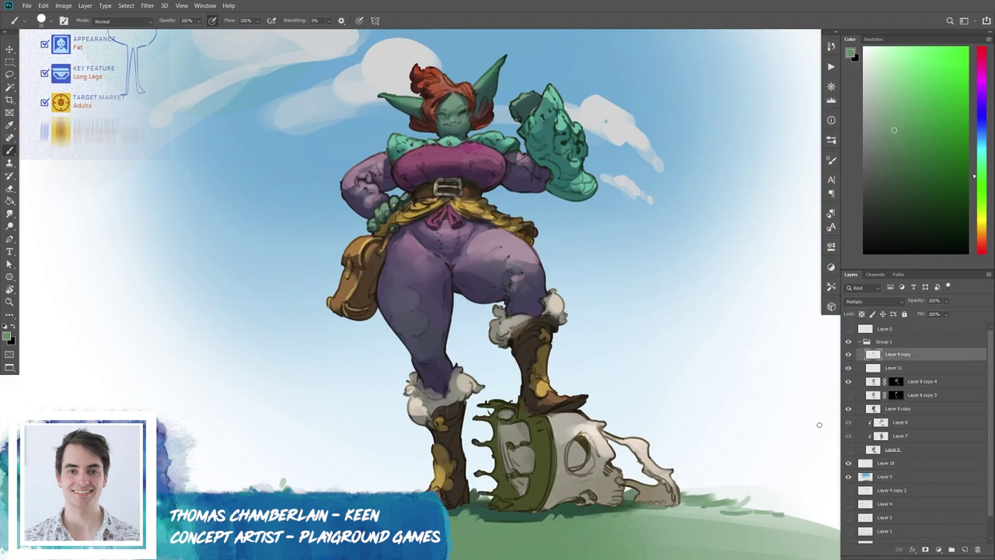
left_click(895, 381)
key("e")
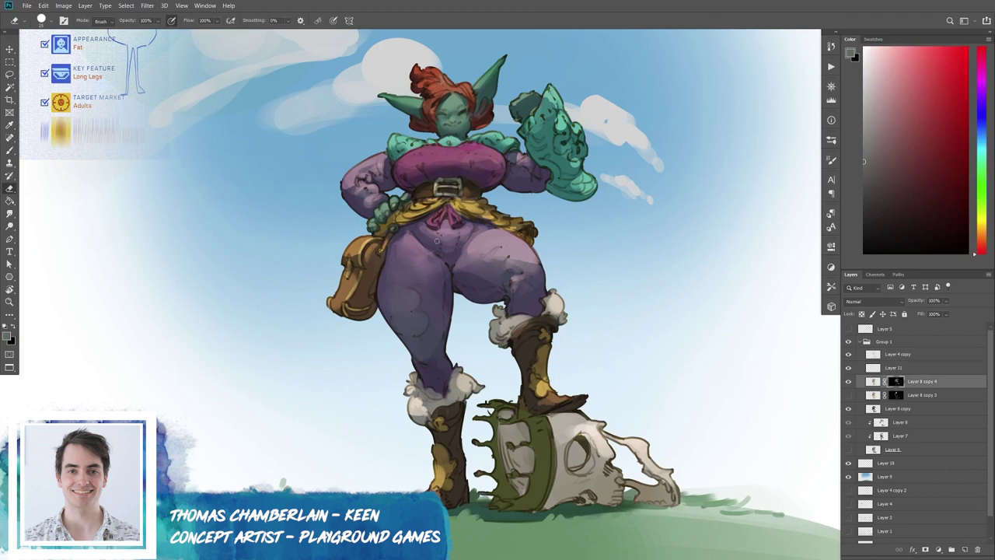
key("b")
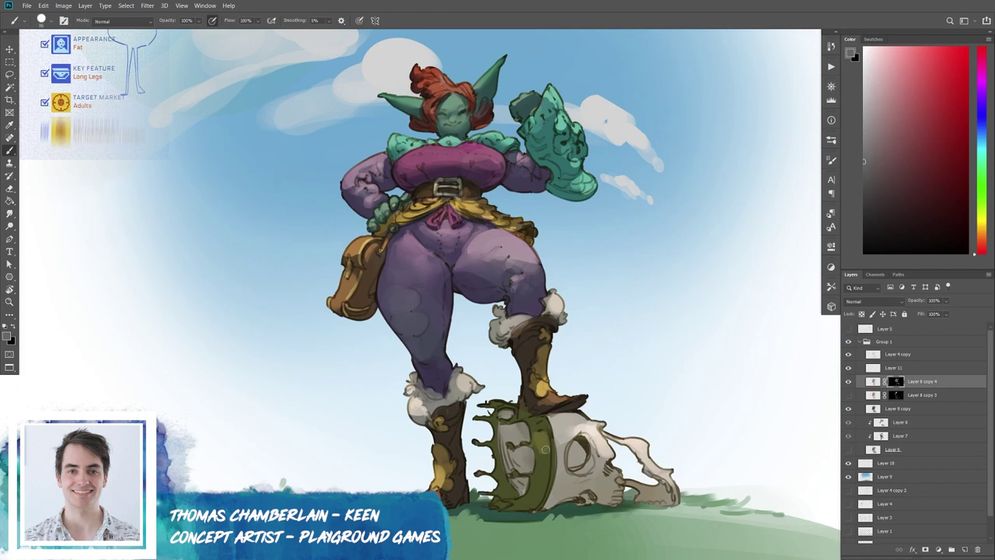
left_click(849, 382)
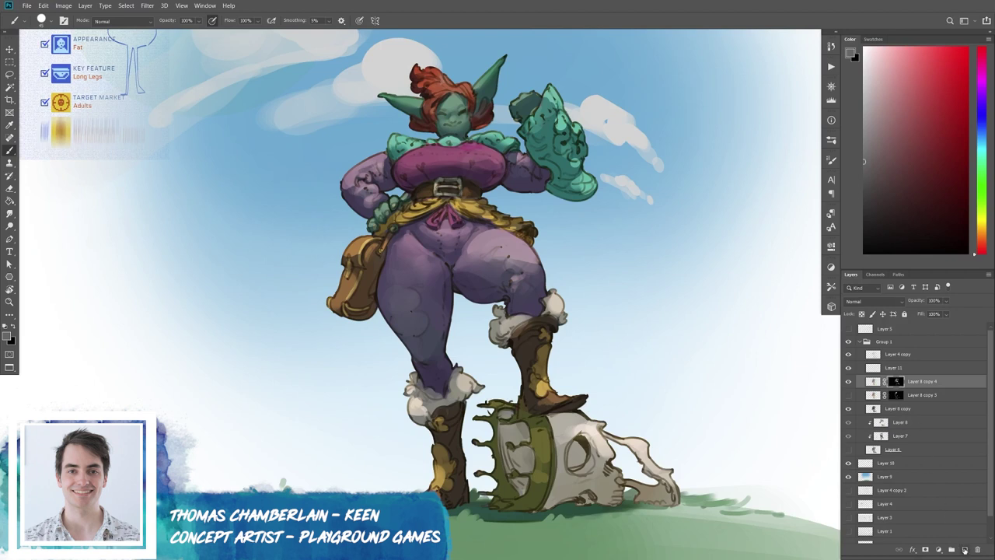
left_click(965, 549)
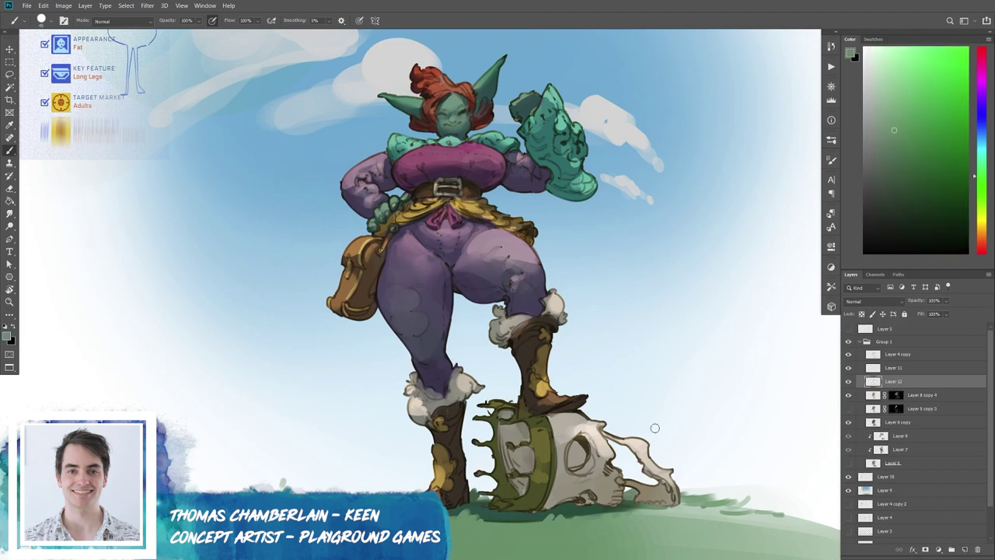
Paint purple shading on the raised thigh and a light pink highlight on the upper chest.
left_click(486, 266, "alt")
left_click_drag(474, 265, 506, 252)
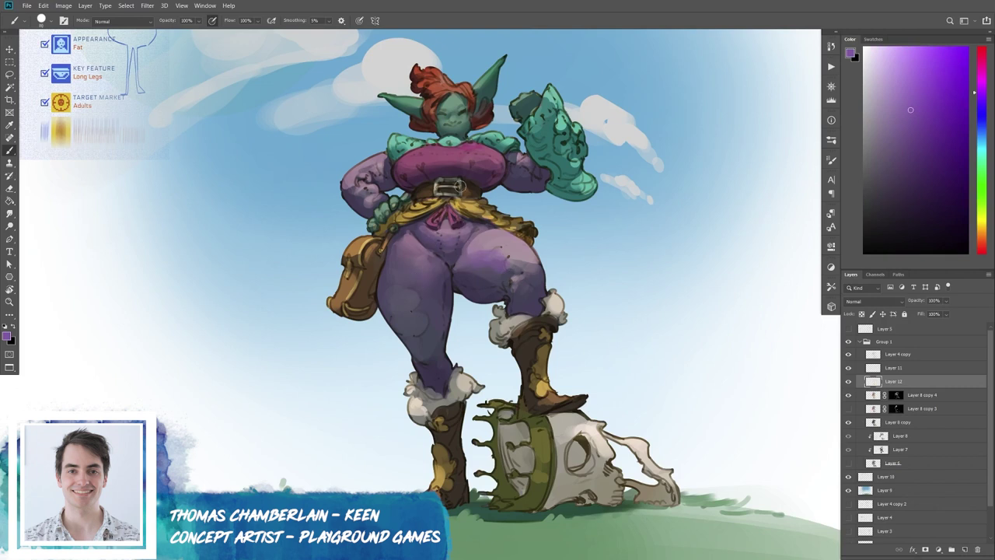
left_click(471, 144, "alt")
left_click(953, 117)
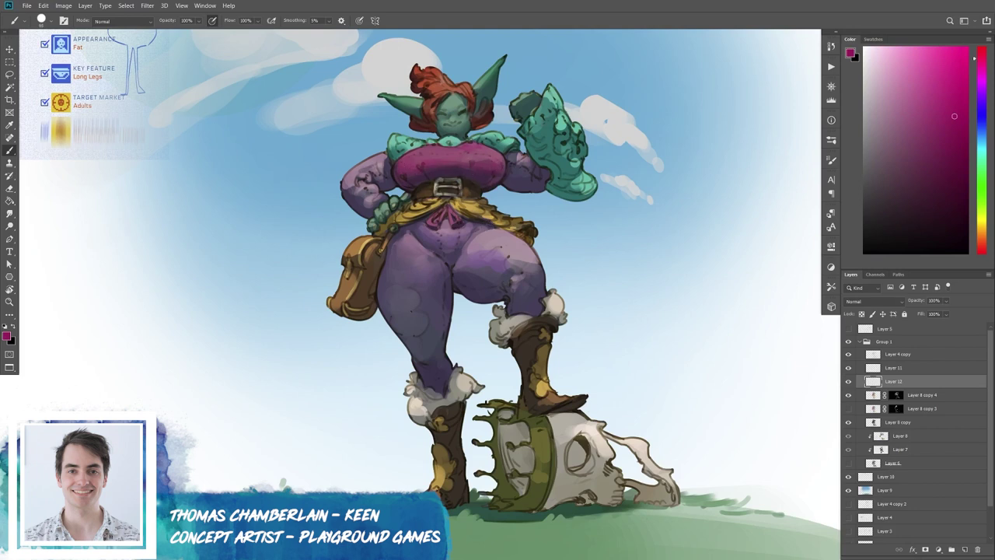
key("ctrl+plus")
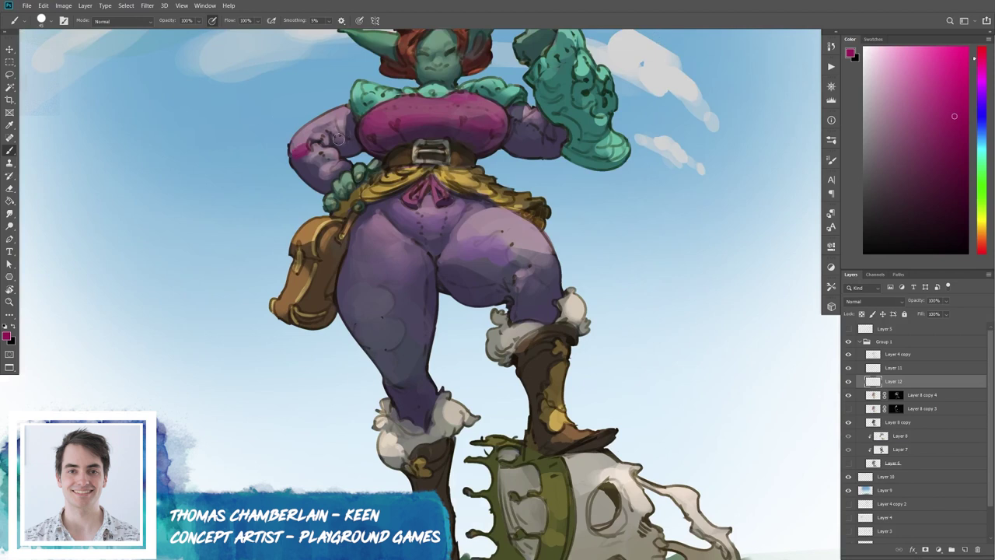
key("bracketleft")
left_click_drag(402, 141, 393, 171)
left_click(391, 129, "alt")
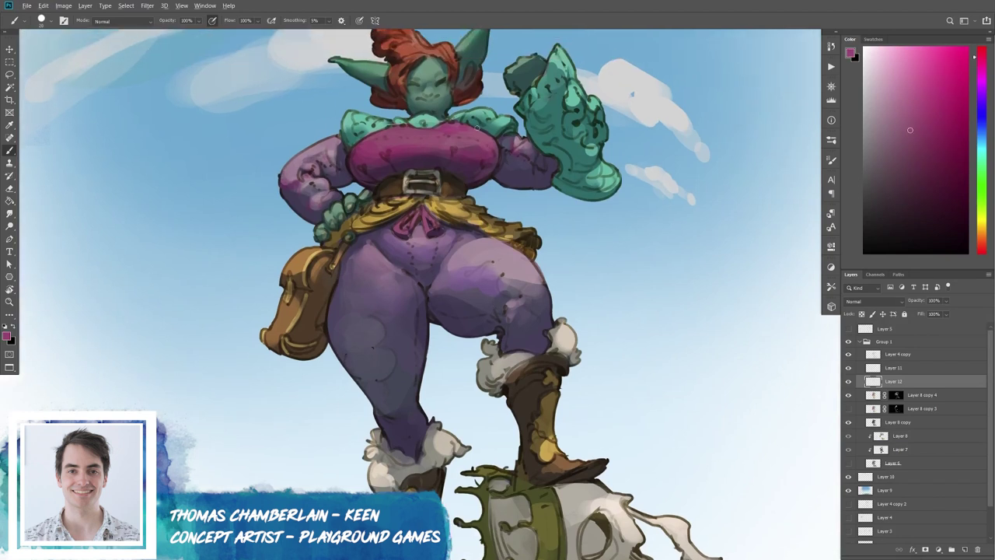
key("bracketleft")
left_click_drag(403, 129, 417, 133)
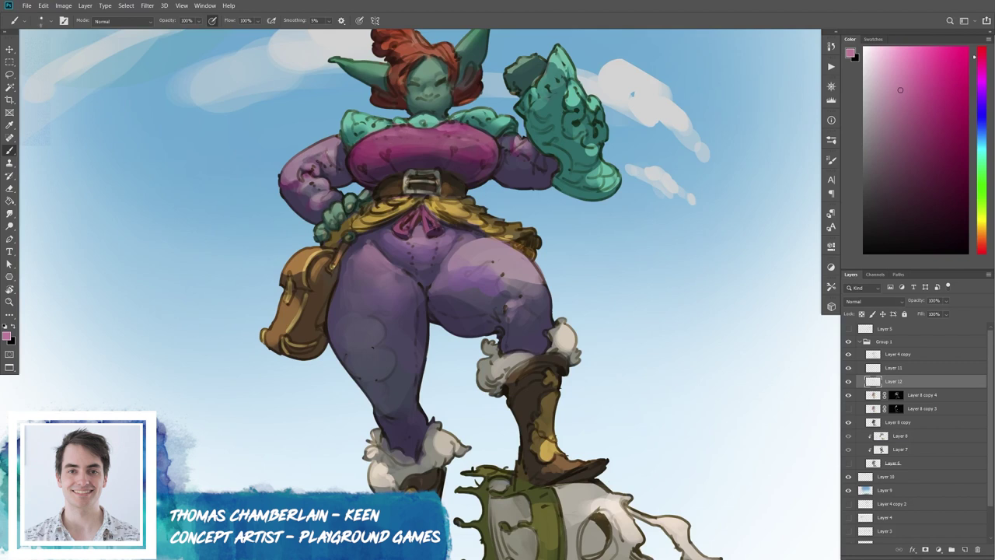
Add light teal highlights on the collar and a mint highlight on the glove's lower edge.
left_click(502, 118, "alt")
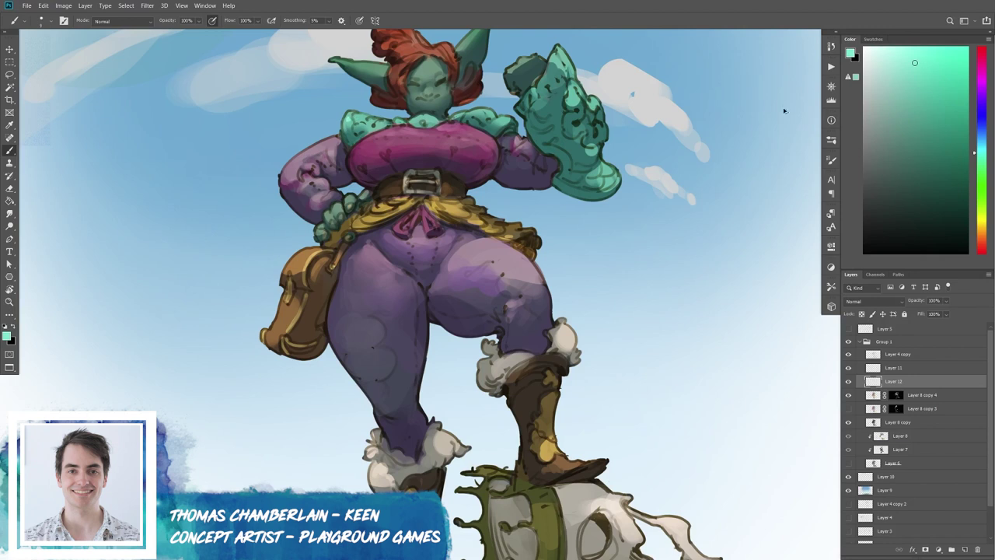
left_click_drag(544, 220, 550, 243)
left_click(426, 148, "alt")
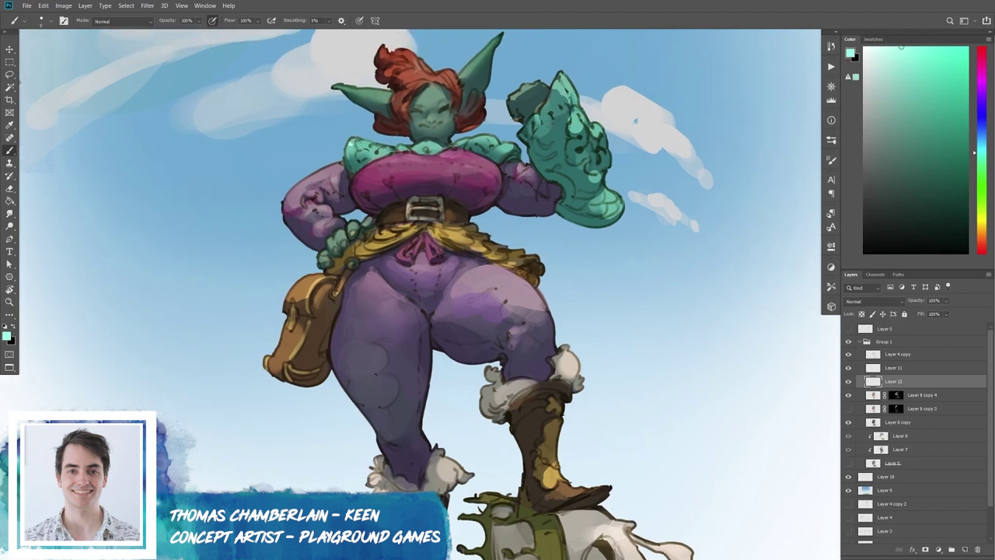
left_click_drag(420, 144, 482, 139)
left_click(595, 174, "alt")
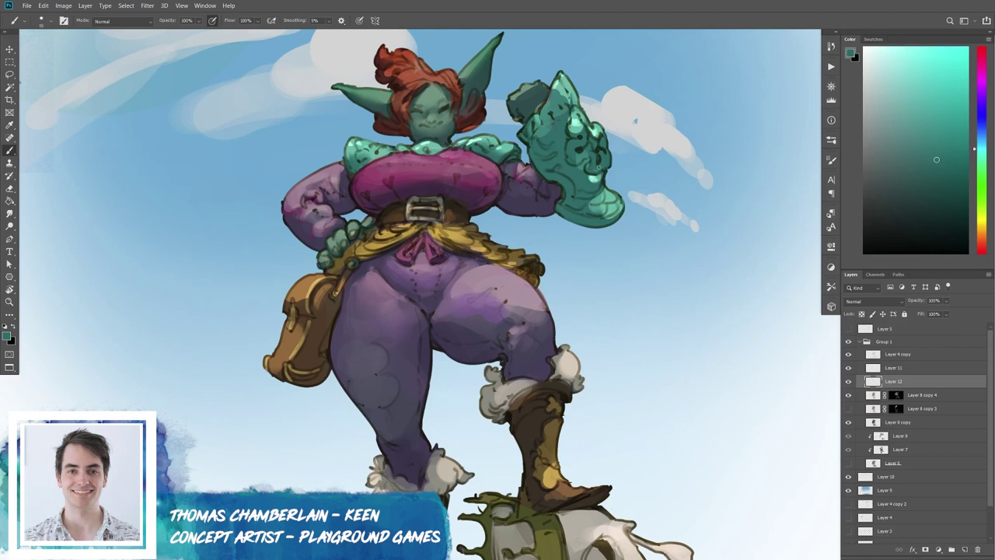
left_click(602, 182, "alt")
left_click(885, 46)
left_click_drag(611, 205, 612, 208)
Switch to a saturated green and dab bright highlights on the glove.
left_click(978, 167)
left_click(967, 85)
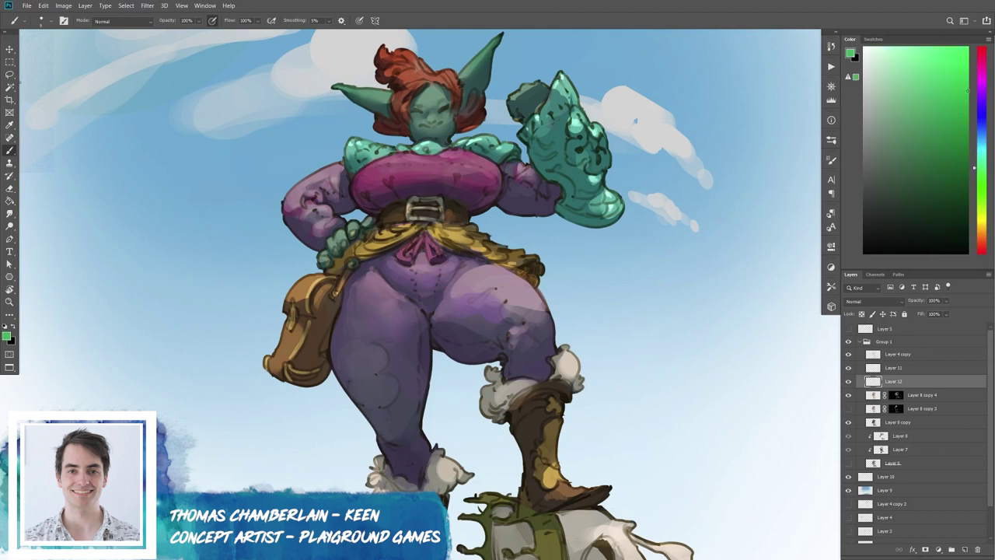
key("[")
key("]")
left_click(582, 129)
Dab a bright green spot, then several dark green marks across the glove.
left_click(602, 140)
key("x")
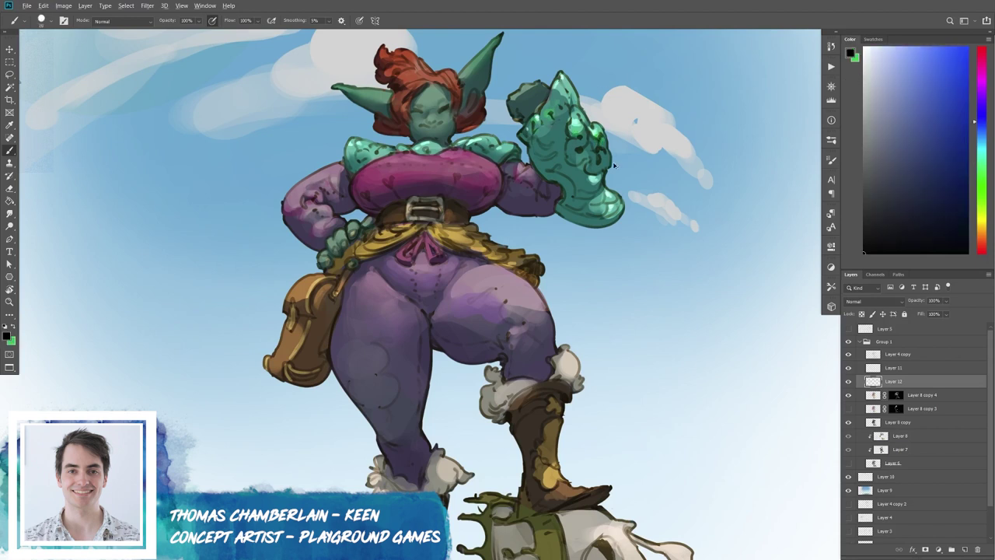
left_click(547, 107, "alt")
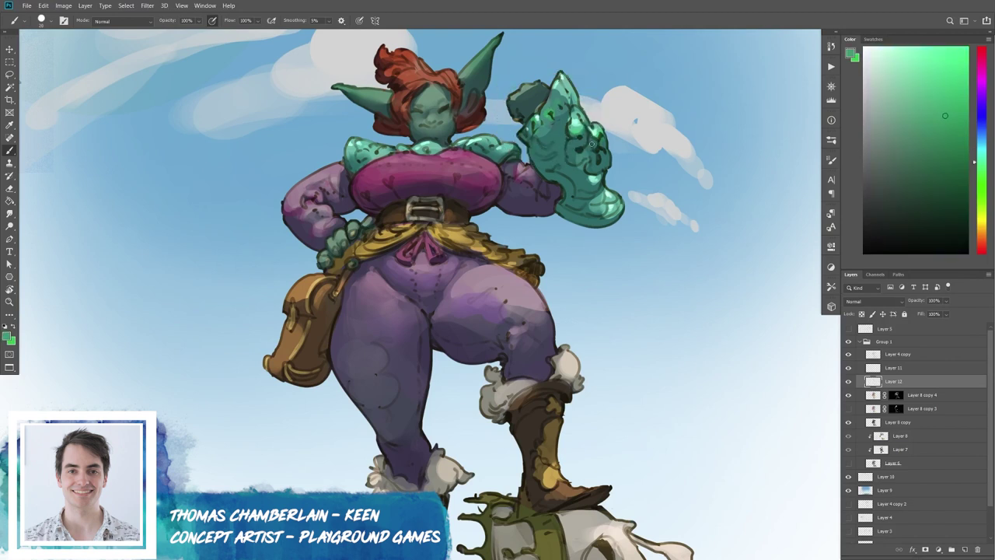
left_click(577, 148)
left_click(598, 156)
left_click(589, 152)
left_click(590, 179)
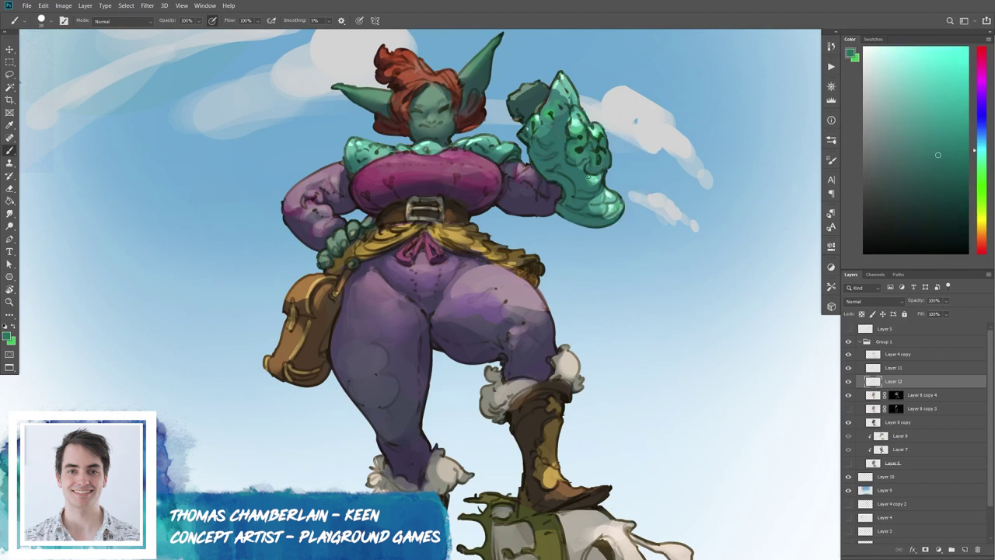
Sample teal shades from the glove and paint light strokes near its top.
left_click(596, 178, "alt")
left_click(601, 132, "alt")
left_click(554, 114, "alt")
left_click_drag(554, 114, 551, 138)
key("bracketright")
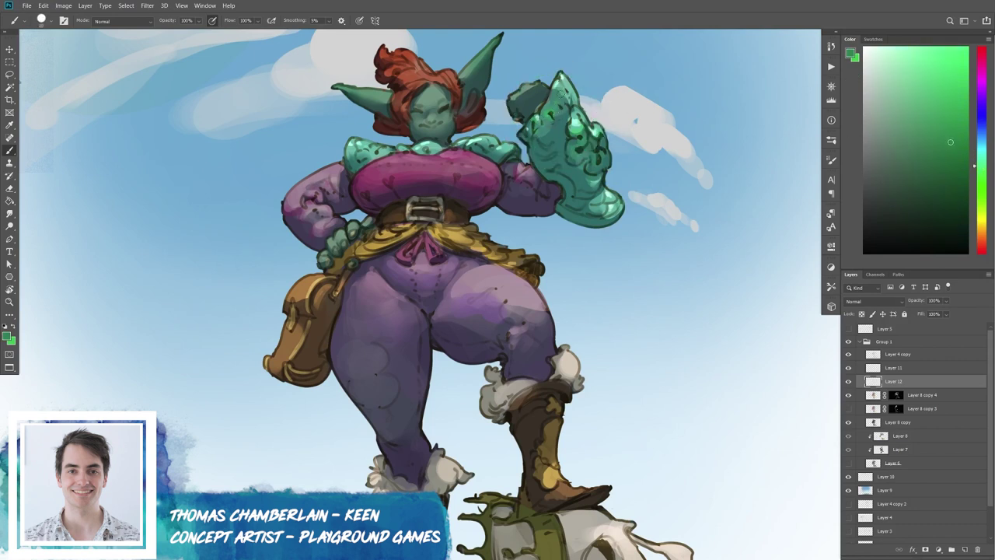
left_click(586, 174, "alt")
left_click(573, 105, "alt")
left_click_drag(566, 103, 557, 92)
Choose darker and brighter greens and dab a small bright highlight on the glove.
left_click(570, 84, "alt")
left_click(557, 118, "alt")
left_click(562, 117, "alt")
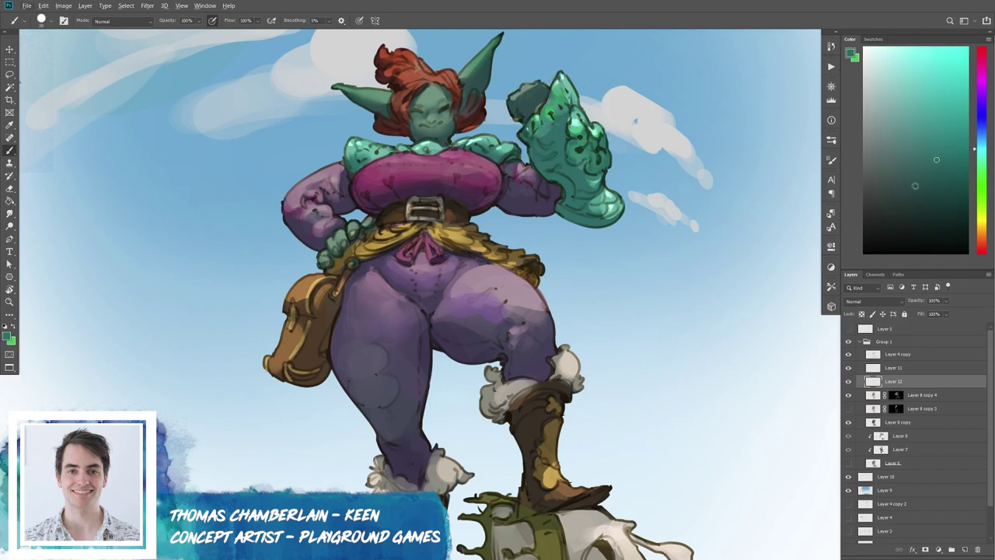
left_click(961, 181)
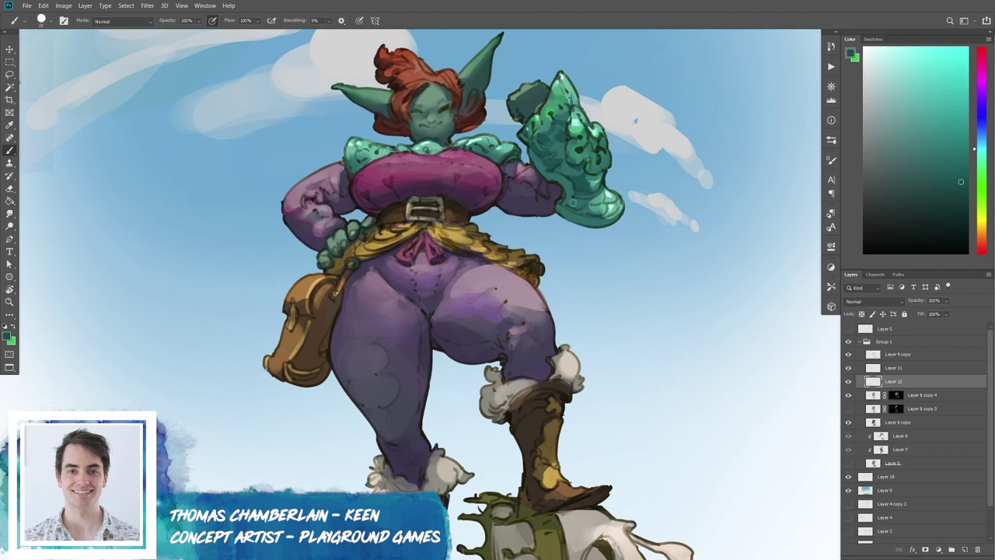
key("bracketleft")
left_click(603, 126, "alt")
key("bracketright")
key("bracketright")
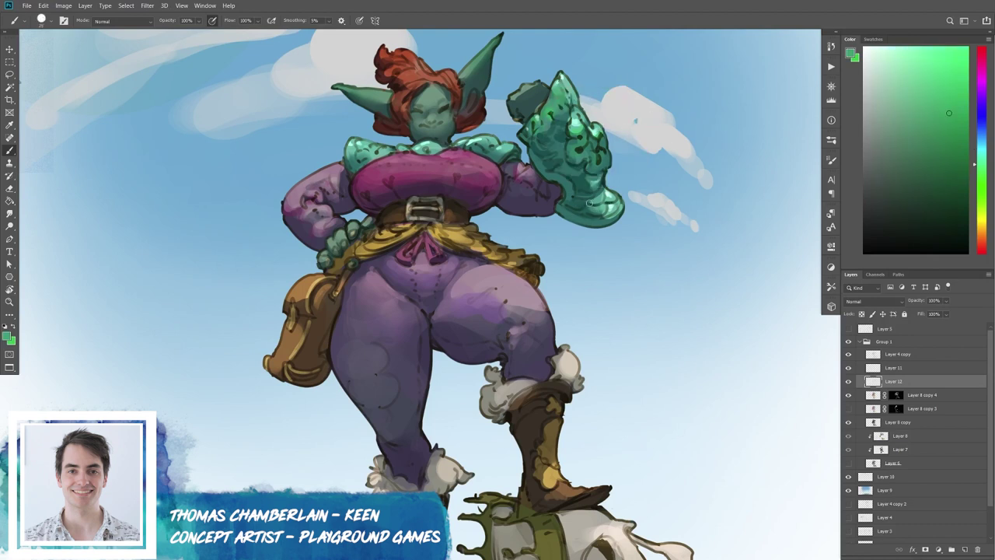
left_click(614, 201, "alt")
key("bracketleft")
key("bracketleft")
left_click(573, 132)
key("bracketright")
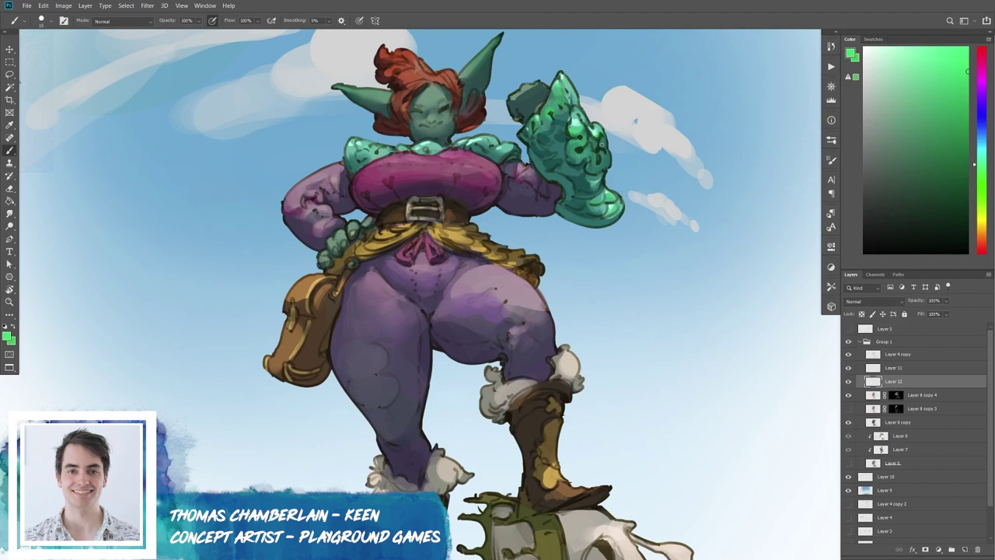
Sample and adjust further lighter and darker greens from the glove.
left_click(598, 132, "alt")
left_click(577, 124, "alt")
left_click(548, 167, "alt")
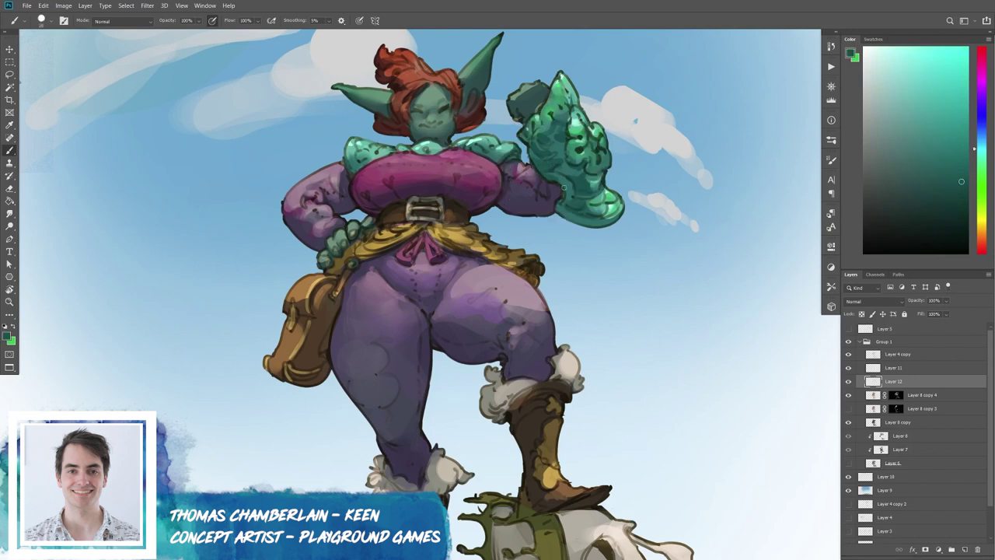
left_click(566, 185, "alt")
left_click(607, 205, "alt")
left_click(597, 198, "alt")
Mix a brighter green by sampling the glove greens and adjusting the colour picker.
left_click_drag(586, 237, 579, 249)
left_click(551, 97, "alt")
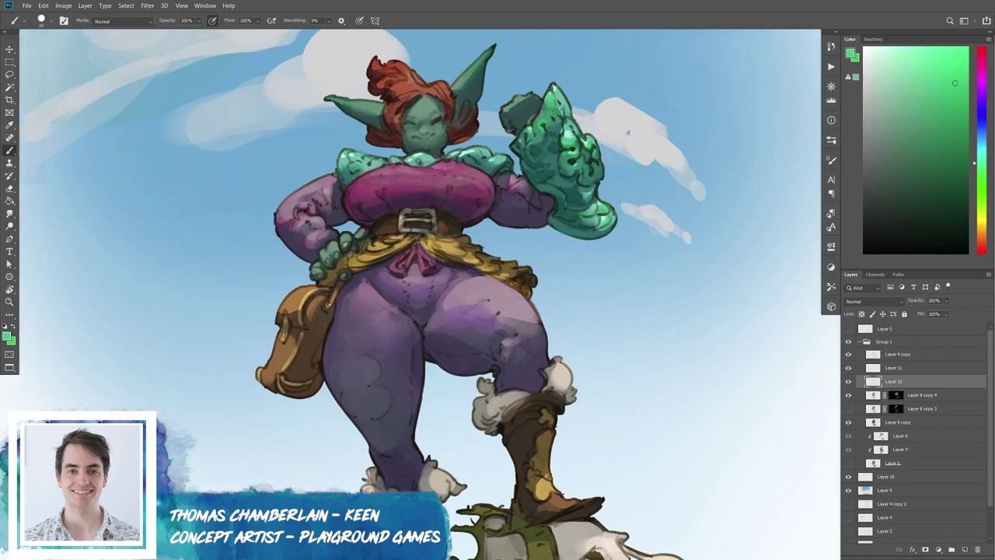
left_click(565, 127, "alt")
left_click(544, 111, "alt")
left_click(941, 179)
left_click_drag(946, 182, 959, 188)
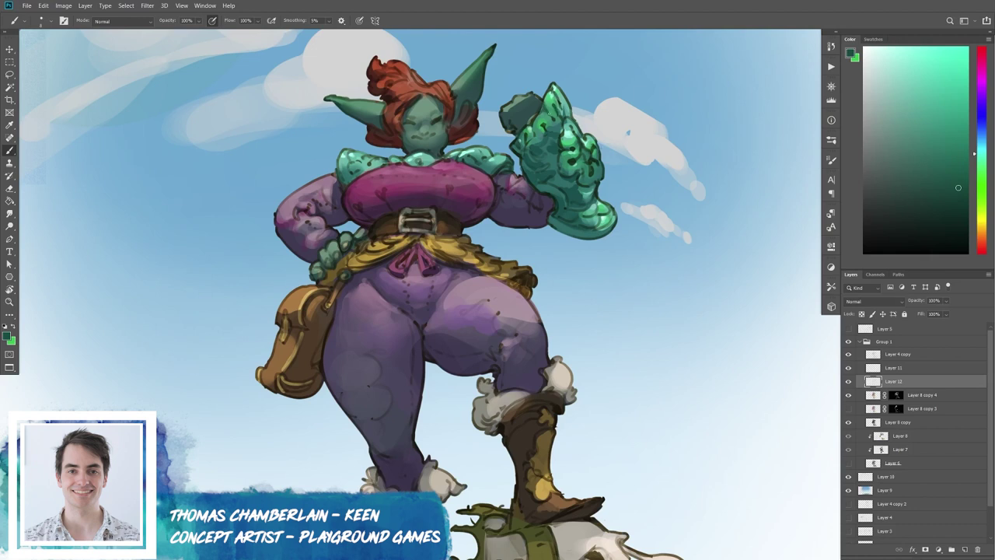
left_click_drag(981, 153, 981, 161)
left_click(937, 102)
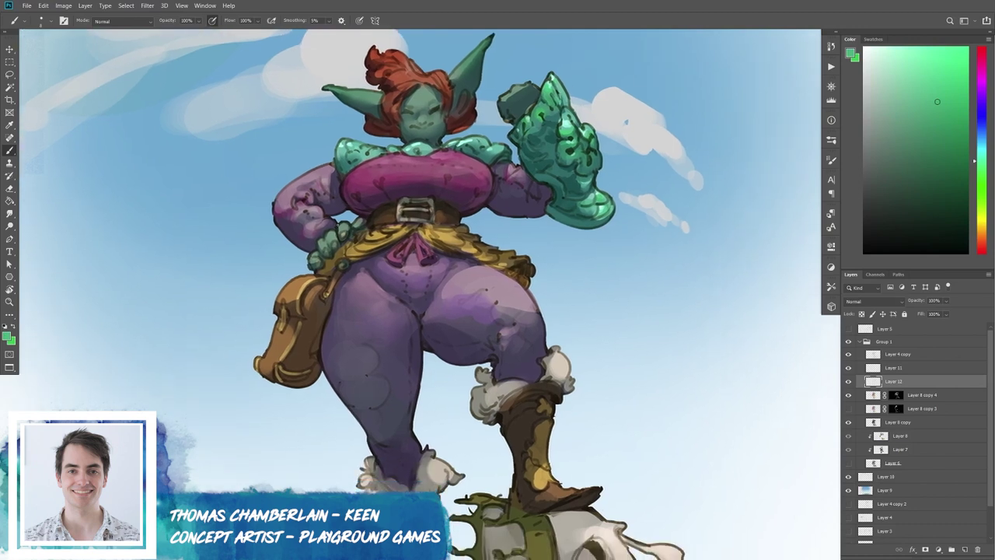
left_click(914, 138)
left_click_drag(981, 161, 981, 188)
left_click(935, 108)
With a larger brush, brighten the cheek and repaint the eyes in dark teal, lining the closed left eye.
key("bracketright")
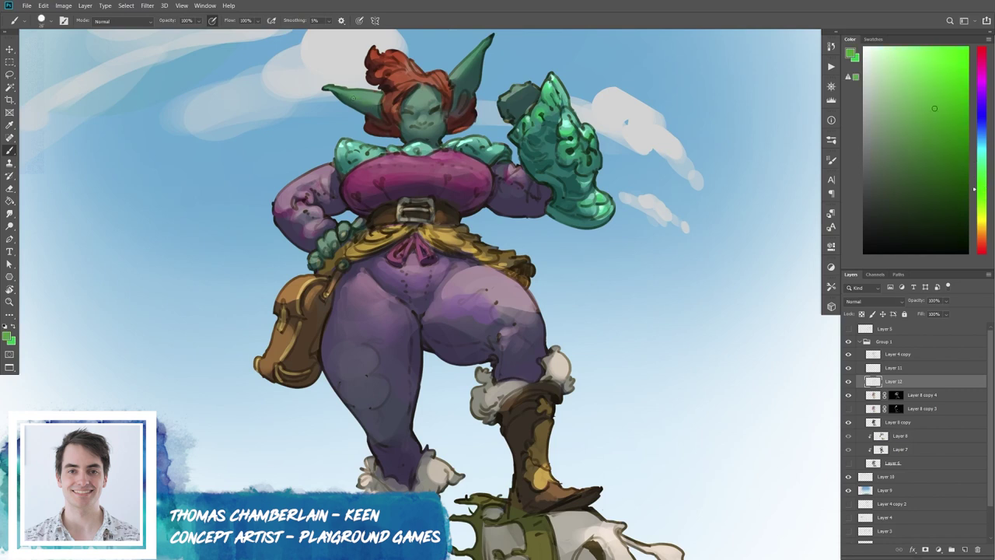
key("bracketright")
left_click_drag(414, 124, 421, 128)
left_click(462, 88, "alt")
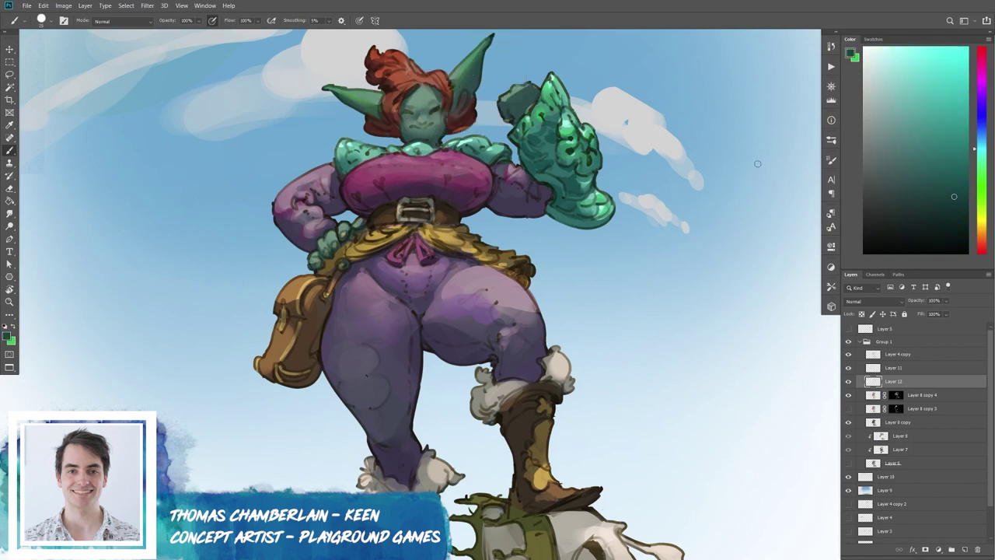
mouse_move(404, 110)
left_mouse_down()
mouse_move(428, 110)
mouse_move(425, 133)
mouse_move(418, 123)
mouse_move(434, 124)
left_mouse_up()
left_click(429, 130, "alt")
left_click(411, 122, "alt")
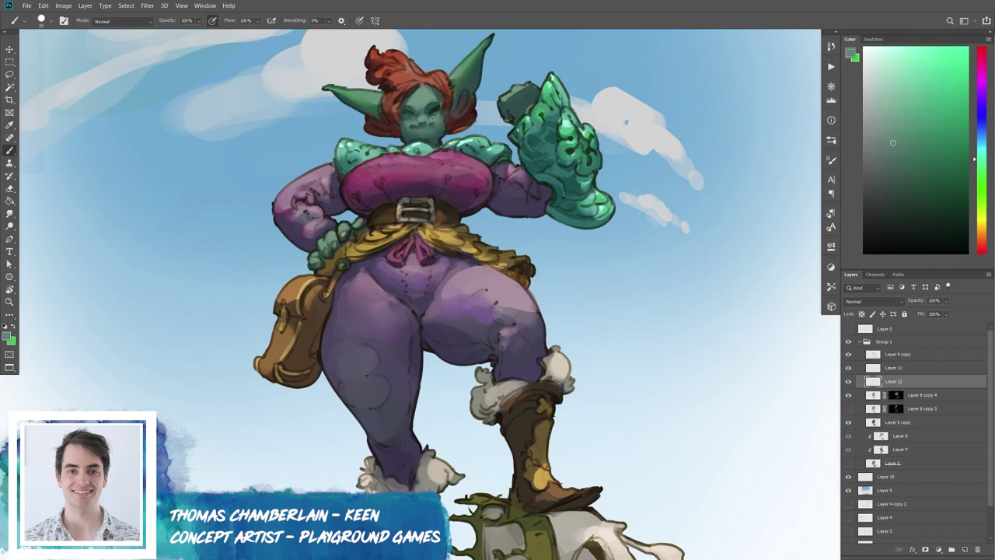
left_click(409, 120, "alt")
left_click_drag(407, 121, 416, 120)
Adjust the brush size and pick lighter skin greens from the face.
key("bracketleft")
key("bracketleft")
key("bracketright")
key("bracketright")
left_click(422, 100, "alt")
key("bracketleft")
key("bracketleft")
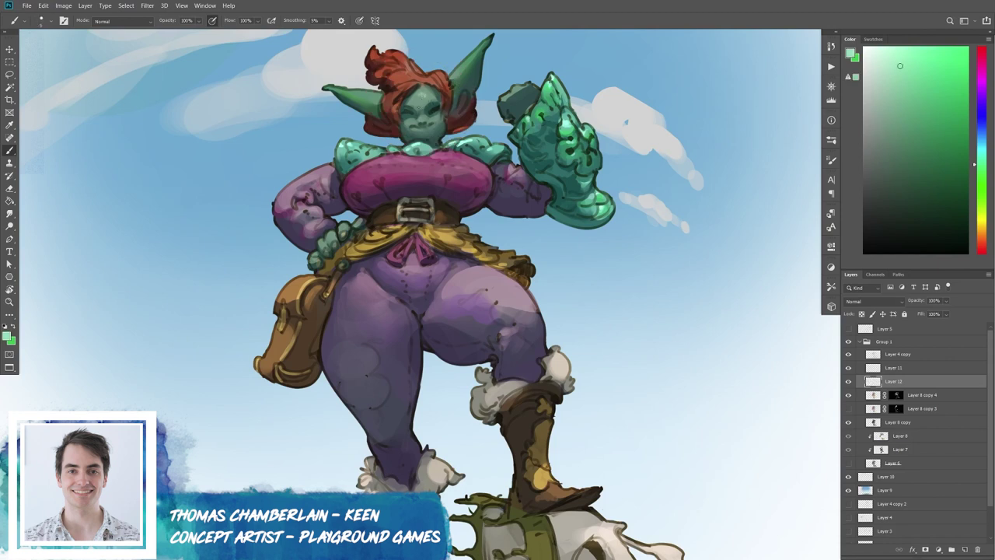
left_click(425, 125, "alt")
Sample an orange from the hair and brush bright orange highlights onto the top of the red hair.
left_click(340, 238, "alt")
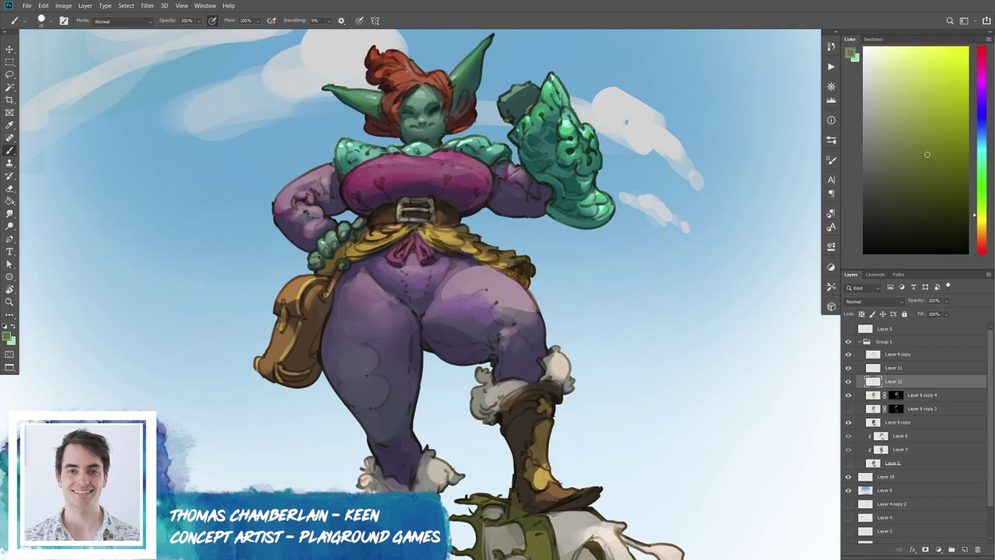
left_click(438, 161, "alt")
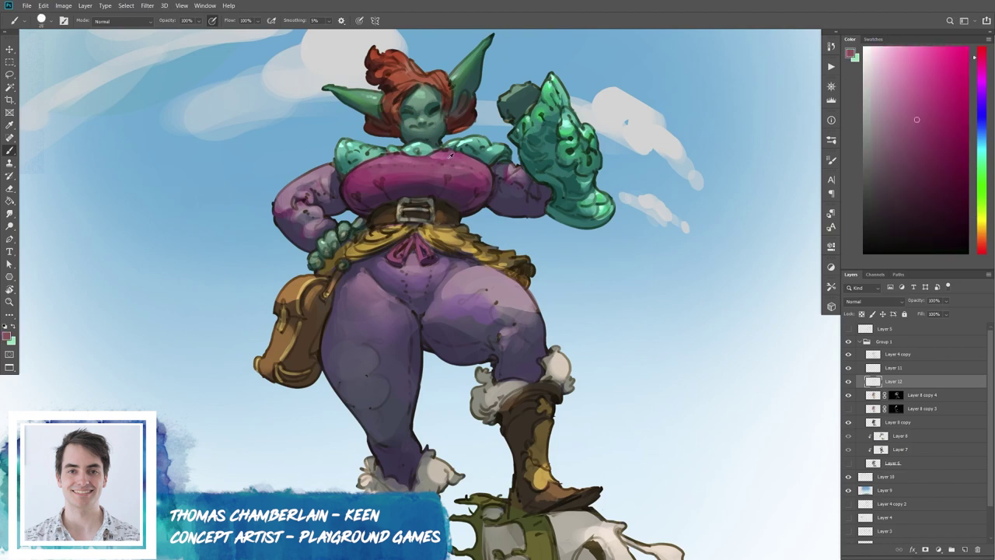
left_click(402, 74, "alt")
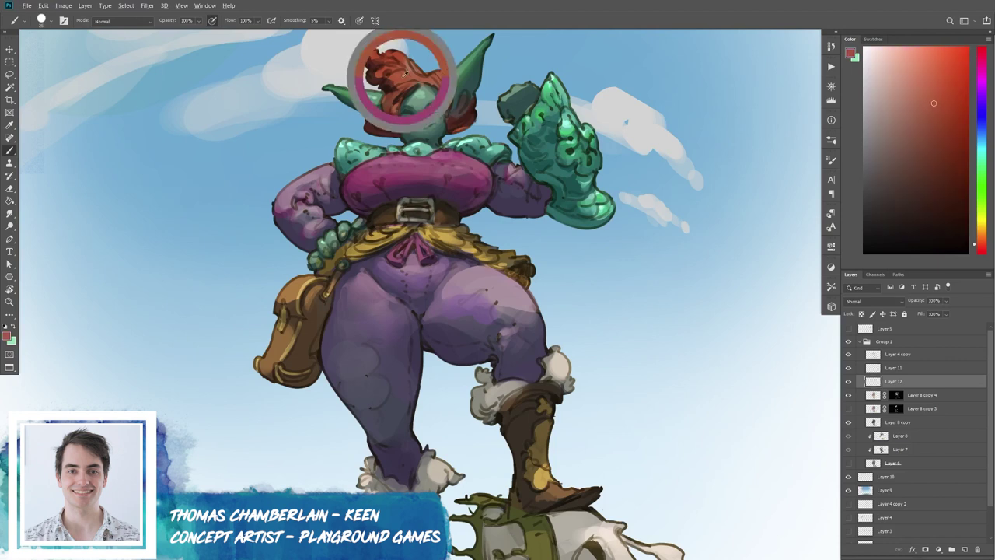
left_click(414, 78, "alt")
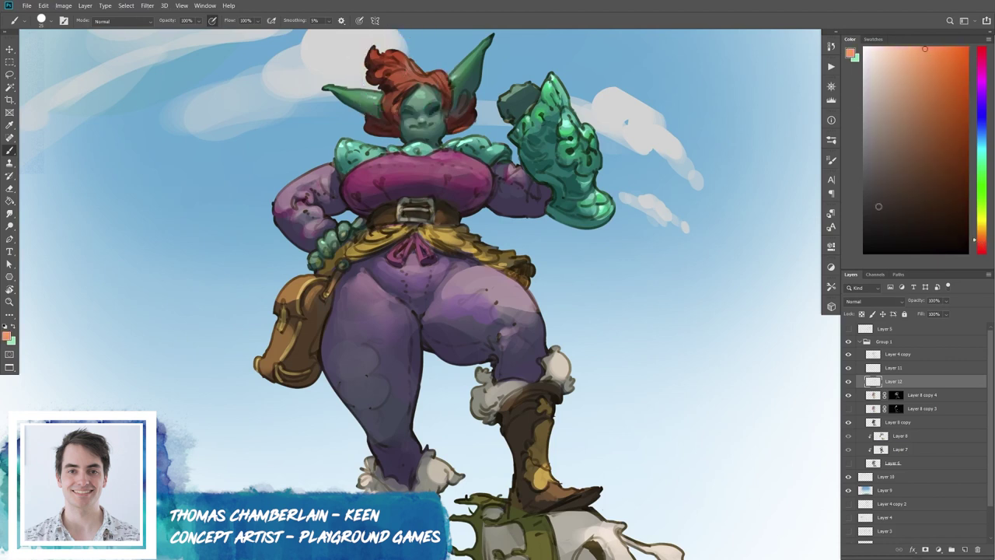
key("v")
key("b")
left_click_drag(406, 80, 396, 58)
left_click(895, 354)
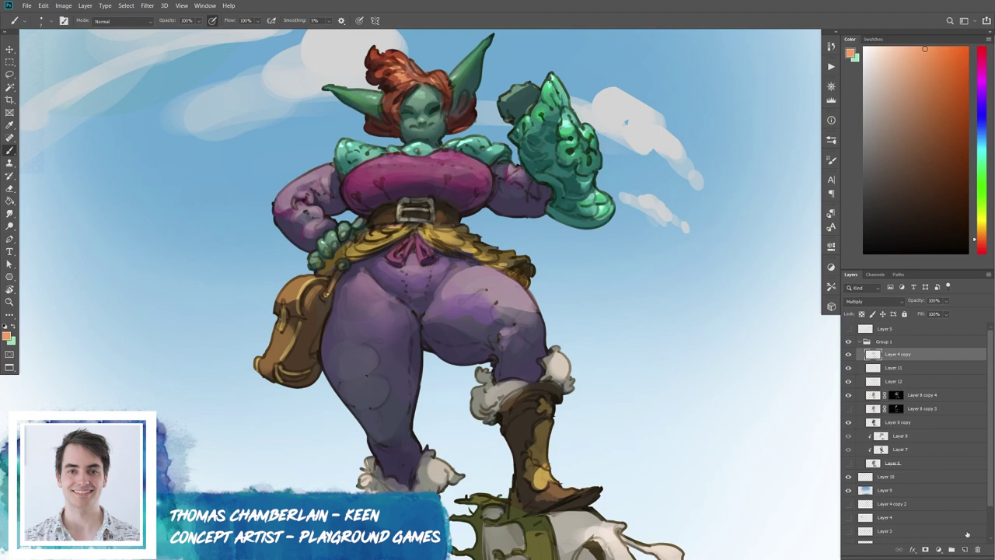
On a new layer at the top of Group 1, paint a pale tan highlight on the left boot.
left_click(965, 549)
scroll(614, 369, "down", 5)
left_click(538, 332, "alt")
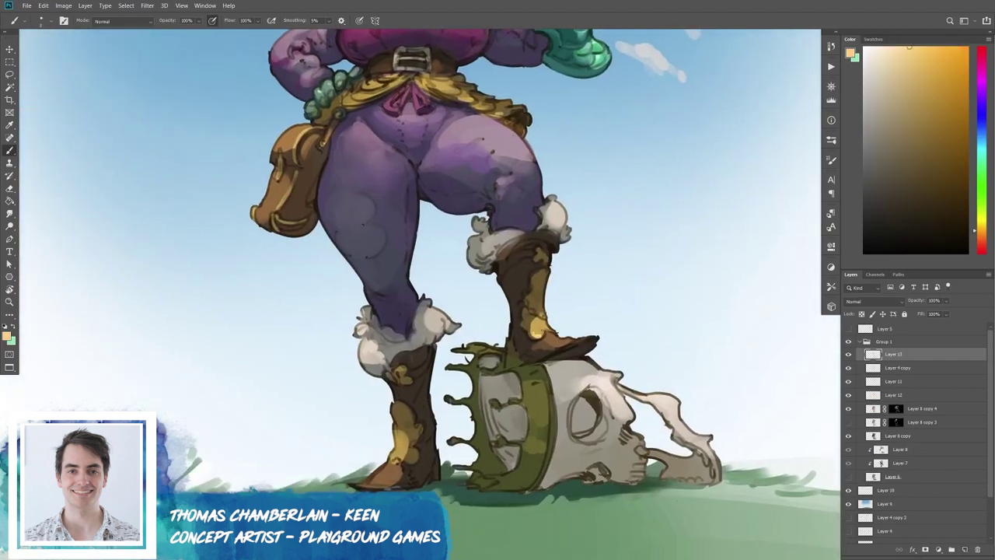
left_click_drag(396, 456, 403, 450)
Highlight the crown in light yellow and the skull's top edge, eye socket and jaw tip in beige.
left_click(520, 403)
left_click(534, 403, "alt")
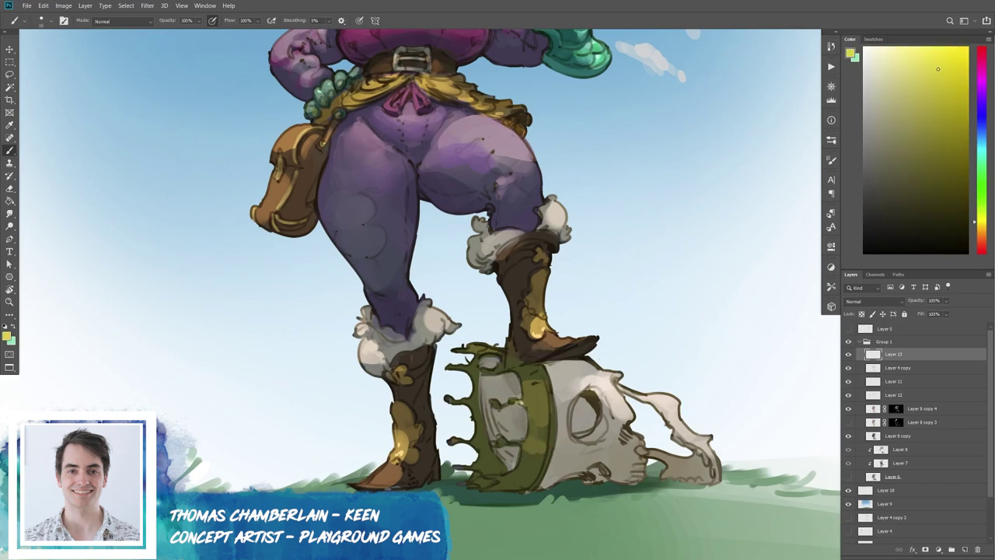
mouse_move(525, 398)
left_mouse_down()
mouse_move(529, 383)
mouse_move(542, 389)
left_mouse_up()
left_click(610, 387, "alt")
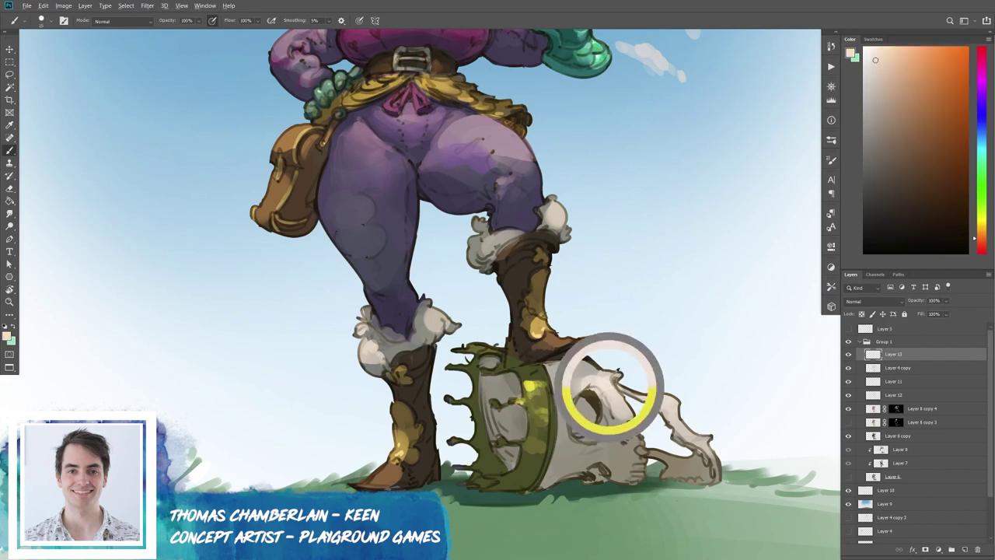
mouse_move(658, 397)
left_mouse_down()
mouse_move(633, 395)
mouse_move(620, 424)
mouse_move(641, 451)
left_mouse_up()
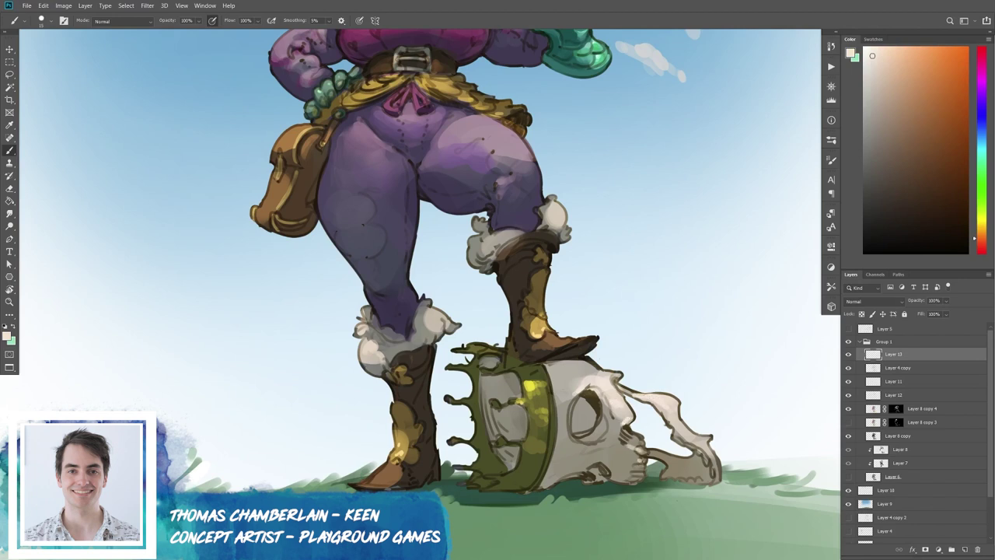
left_click_drag(698, 451, 687, 445)
Mix a light green and paint it along the skull's lower edge and right end.
left_click(535, 389, "alt")
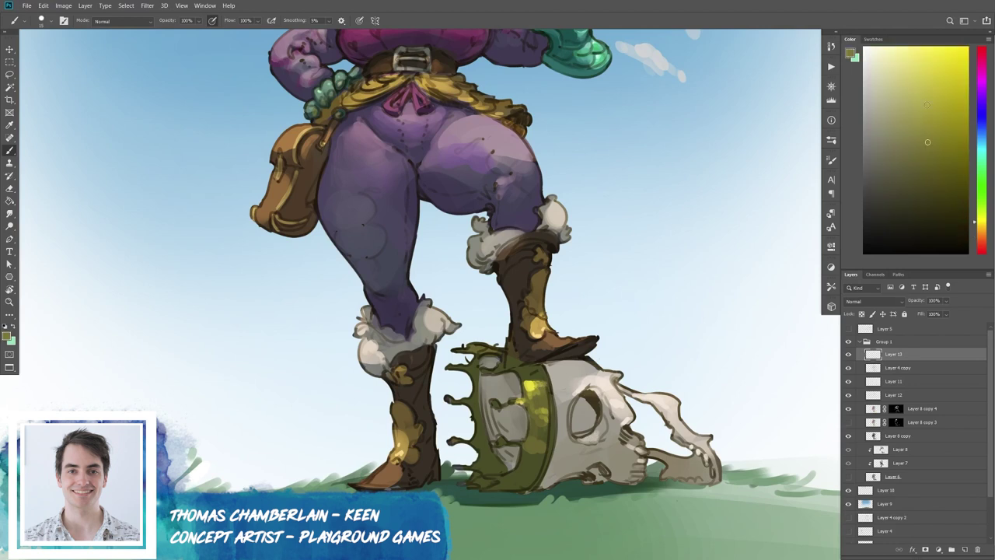
left_click(946, 132)
left_click_drag(980, 216, 980, 206)
left_click(954, 146)
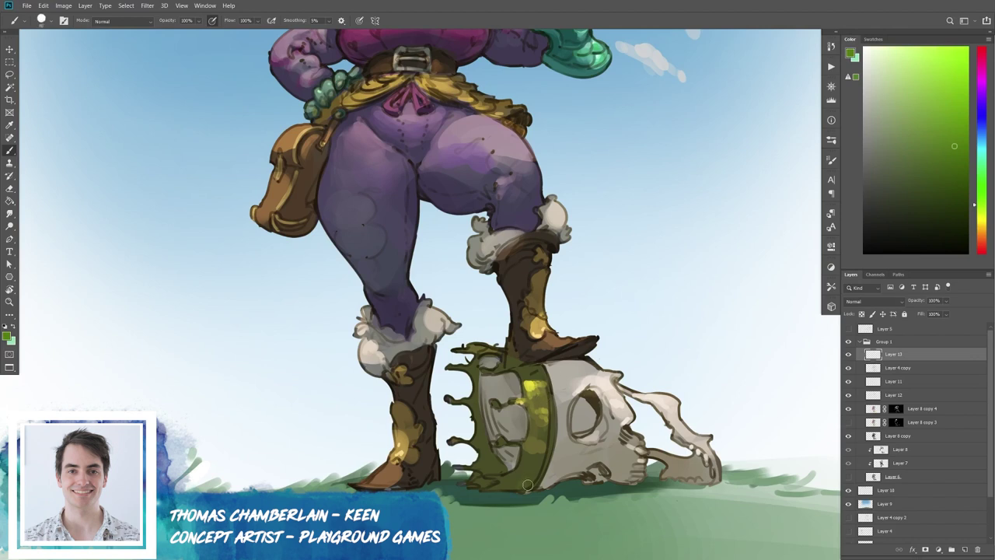
left_click(957, 108)
left_click_drag(544, 486, 602, 469)
left_click_drag(711, 464, 716, 480)
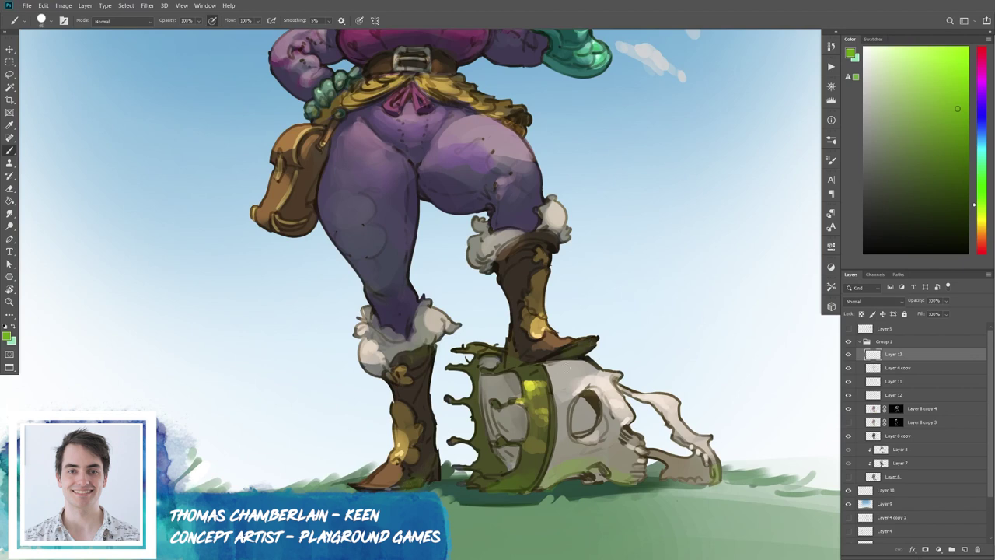
scroll(509, 233, "up", 3)
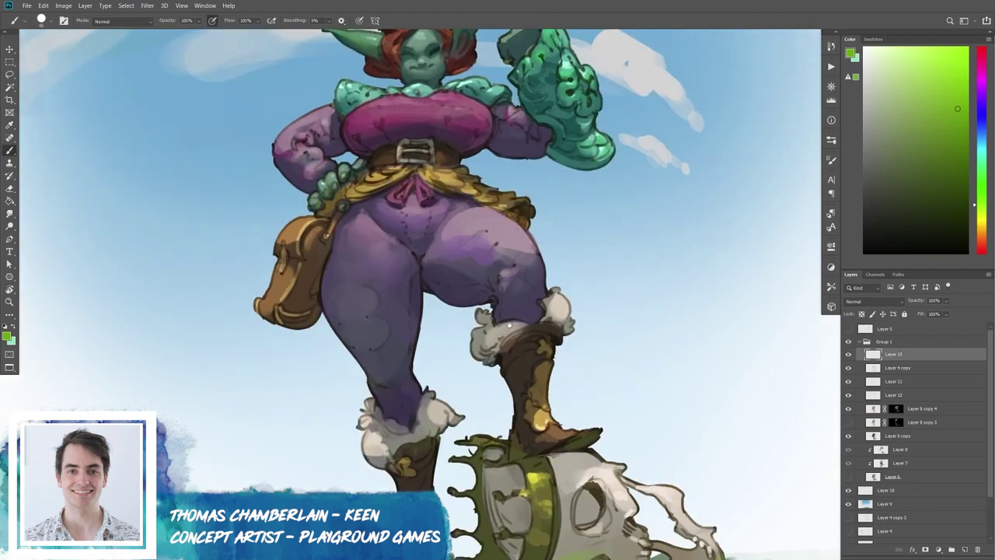
Zoom in on the face and torso, lightening a patch of the green leaves along the way.
left_click(324, 183, "alt")
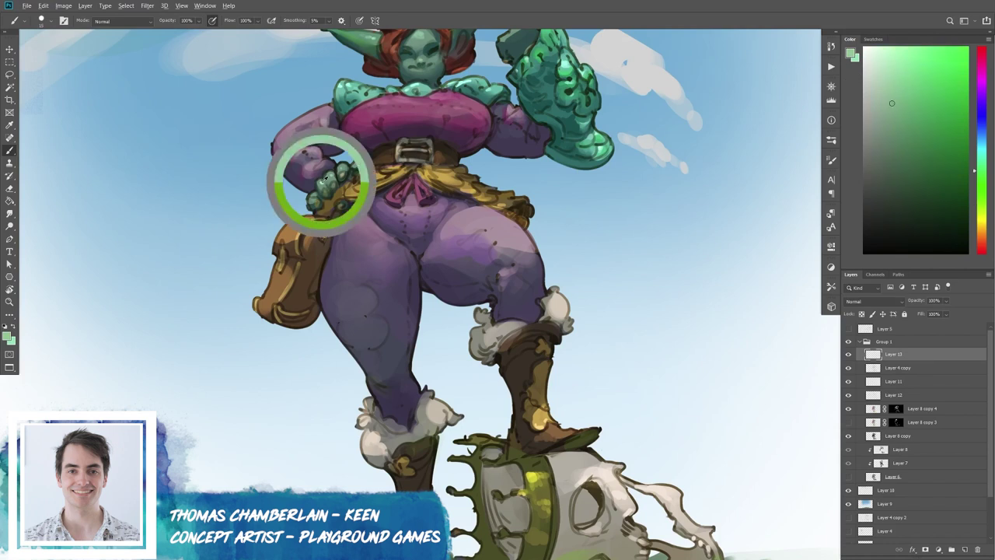
left_click(326, 202, "alt")
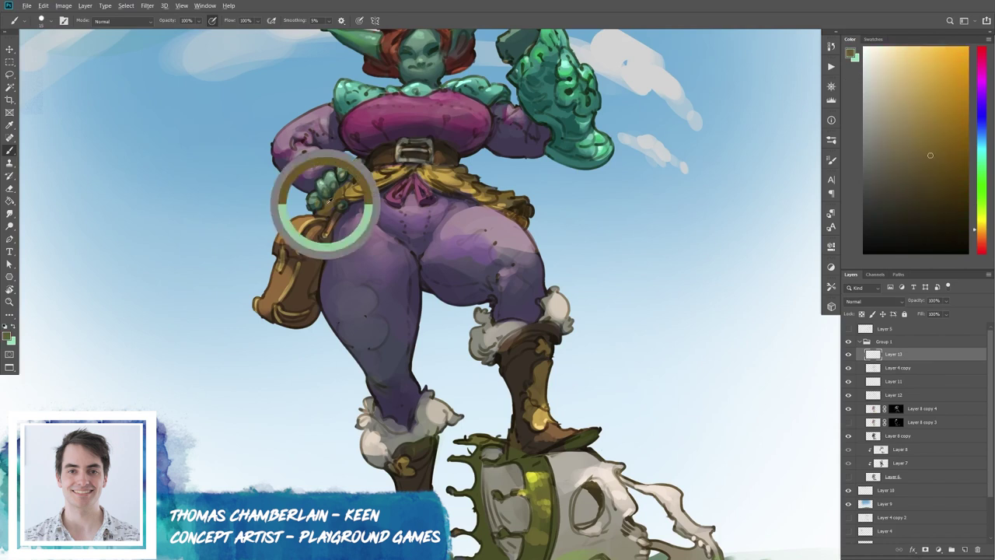
left_click(336, 183, "alt")
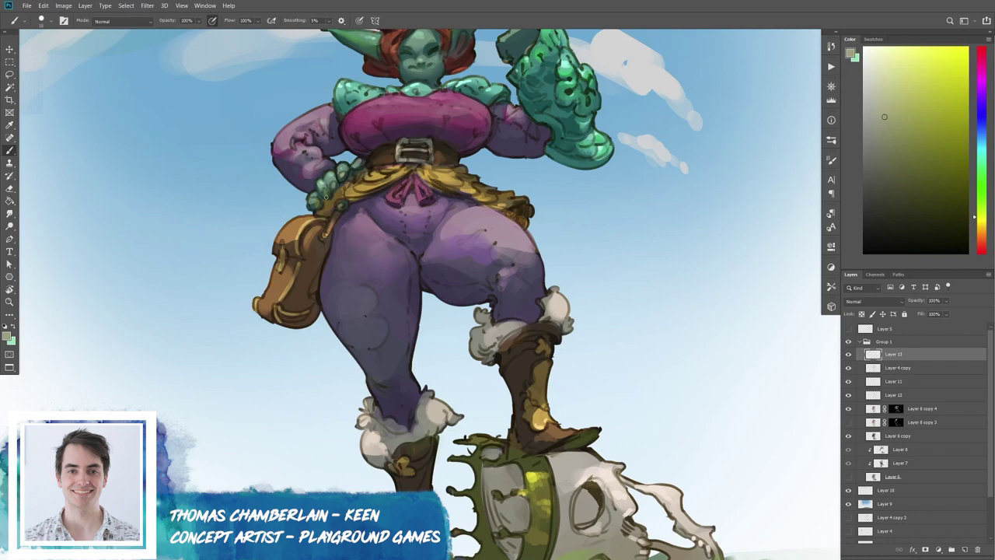
scroll(325, 197, "up", 3)
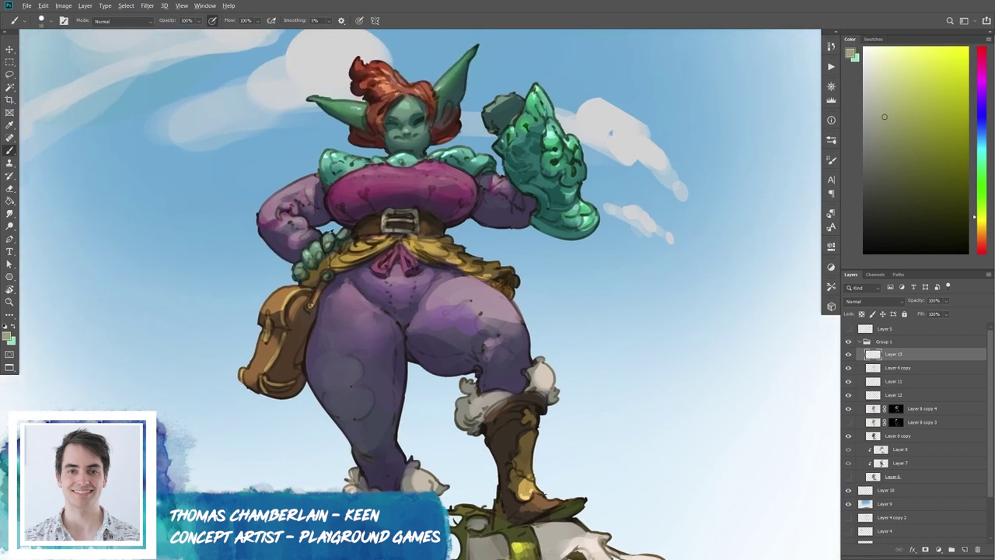
left_click(332, 233, "alt")
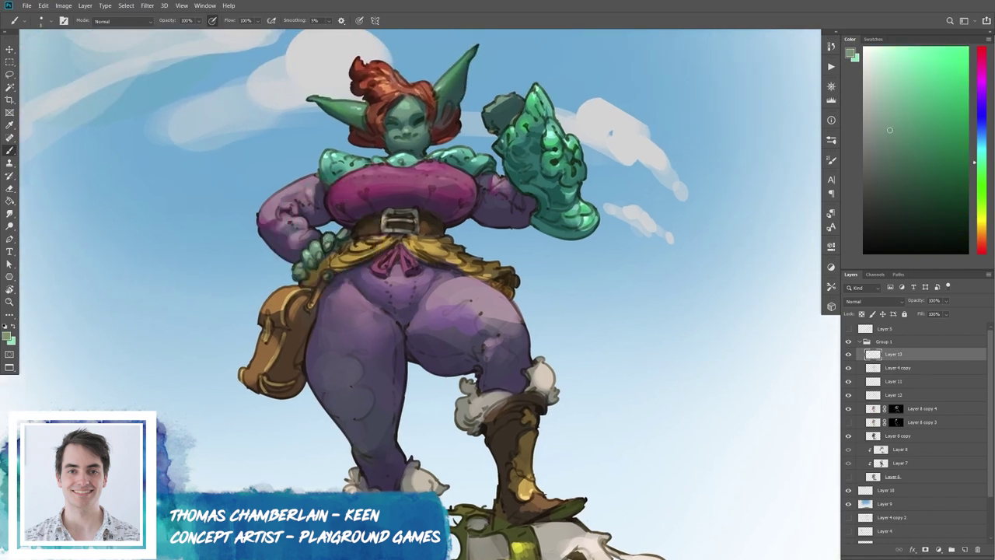
left_click_drag(330, 236, 325, 236)
left_click(308, 253, "alt")
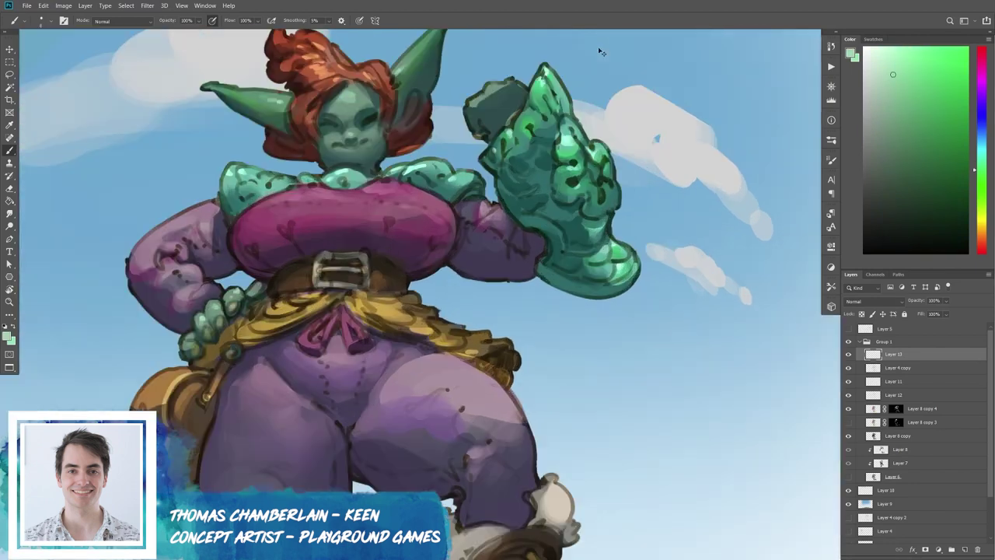
scroll(484, 158, "up", 5)
left_click(471, 145, "alt")
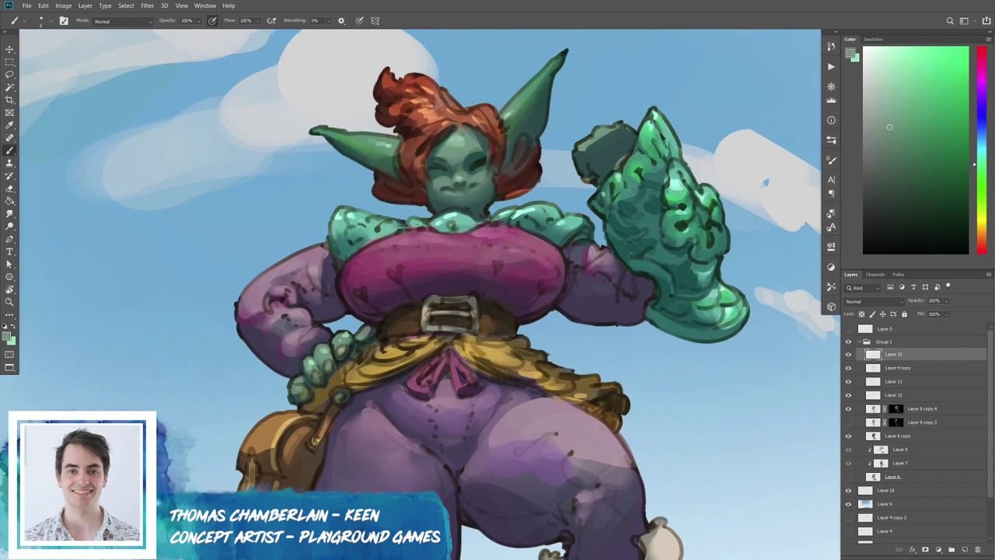
Paint dark green lines over and along the left eye.
mouse_move(447, 168)
left_mouse_down()
mouse_move(434, 166)
mouse_move(457, 161)
mouse_move(447, 165)
mouse_move(471, 173)
left_mouse_up()
left_click(478, 166, "alt")
left_click(457, 159, "alt")
left_click(912, 217)
left_click_drag(433, 167, 443, 169)
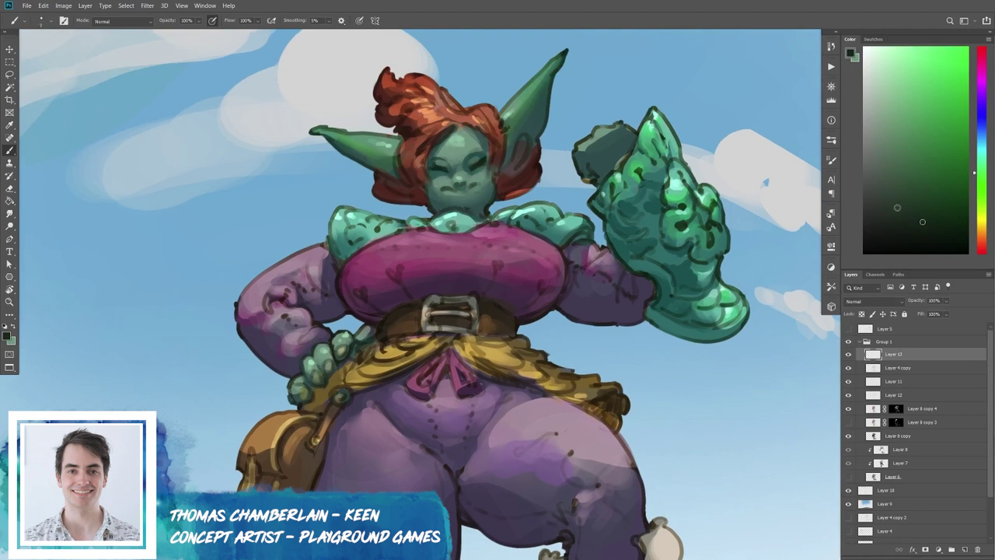
left_click(923, 234)
left_click(906, 206)
left_click(484, 166, "alt")
left_click(481, 168, "alt")
left_click(460, 184, "alt")
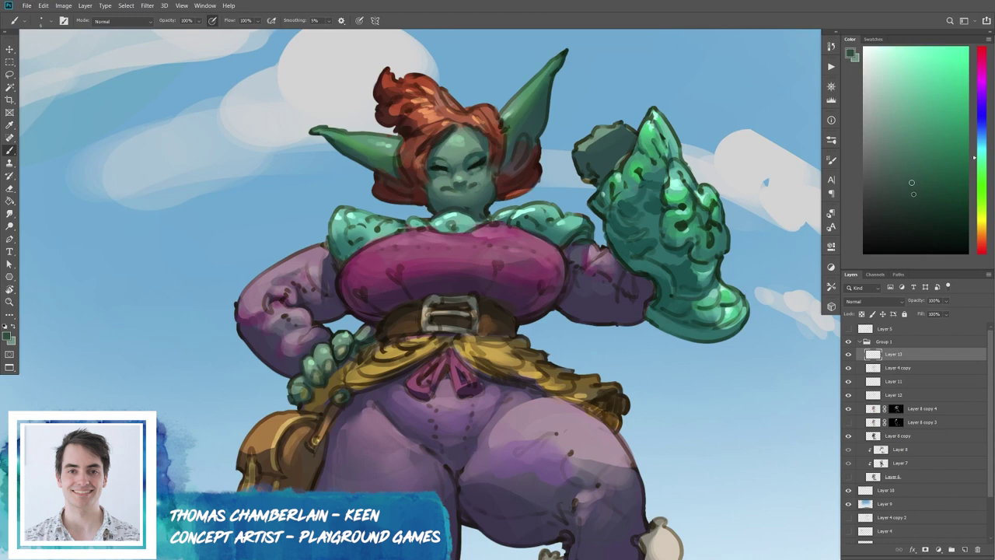
left_click(703, 173, "alt")
Using the hair's red-orange, paint red eyebrows and red touches on the forehead.
left_click(479, 163, "alt")
left_click(476, 118, "alt")
mouse_move(440, 159)
left_mouse_down()
mouse_move(480, 148)
mouse_move(437, 152)
mouse_move(476, 150)
left_mouse_up()
left_click(507, 175, "alt")
left_click(497, 126, "alt")
left_click(436, 126, "alt")
Sample skin greens and paint a light green highlight on the chin.
left_click(429, 160, "alt")
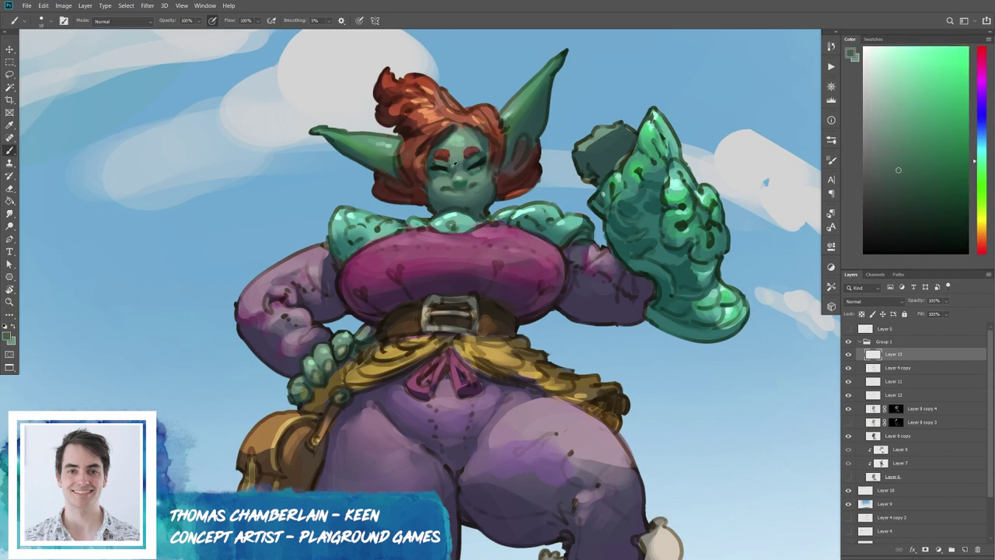
left_click(424, 160, "alt")
left_click(459, 135, "alt")
left_click(479, 166, "alt")
left_click(449, 181, "alt")
left_click(449, 179, "alt")
left_click(437, 177, "alt")
left_click(441, 187, "alt")
left_click(447, 192)
left_click_drag(466, 196, 473, 190)
Add a dark stroke at the mouth corner and sample muted face greens.
left_click(523, 182, "alt")
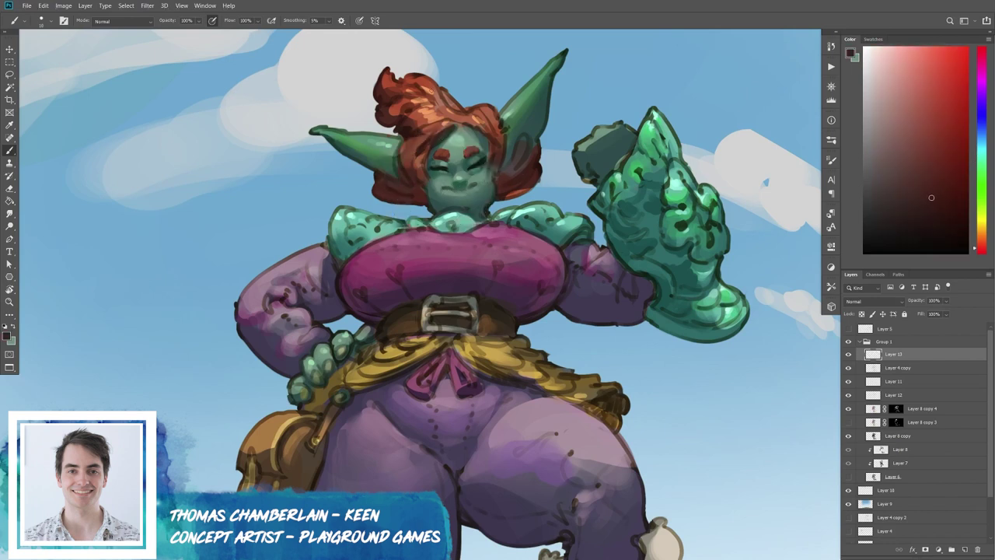
left_click(423, 417, "alt")
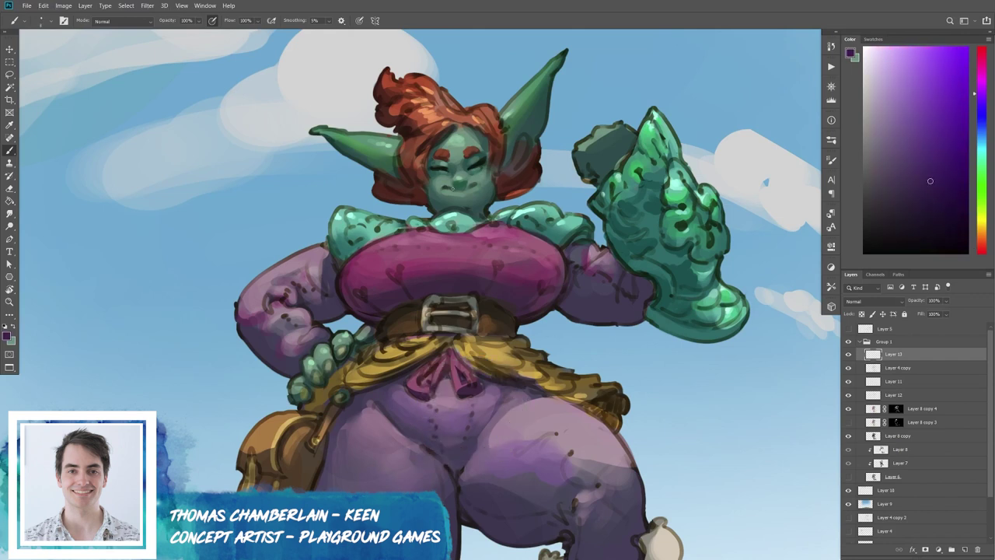
left_click_drag(464, 188, 475, 184)
left_click(463, 174, "alt")
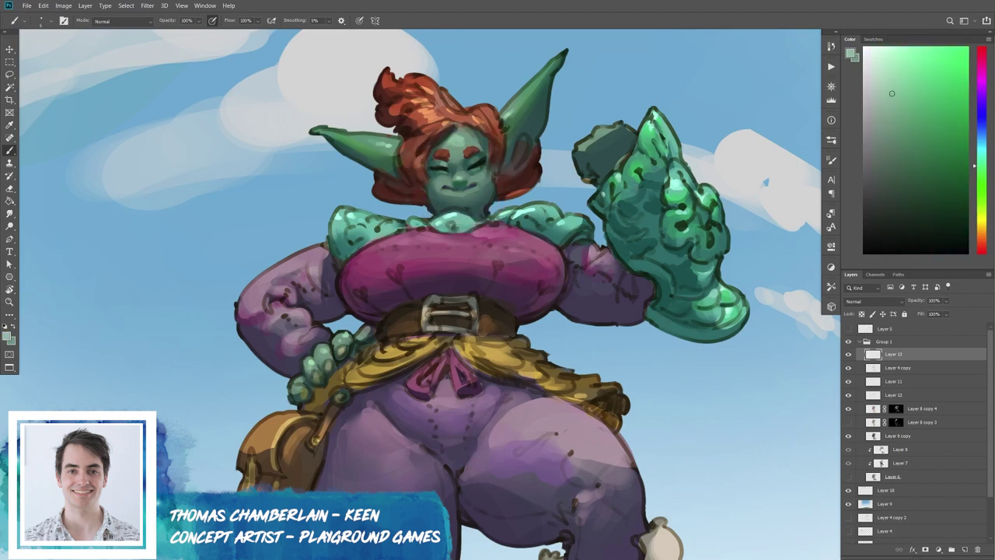
left_click(447, 168, "alt")
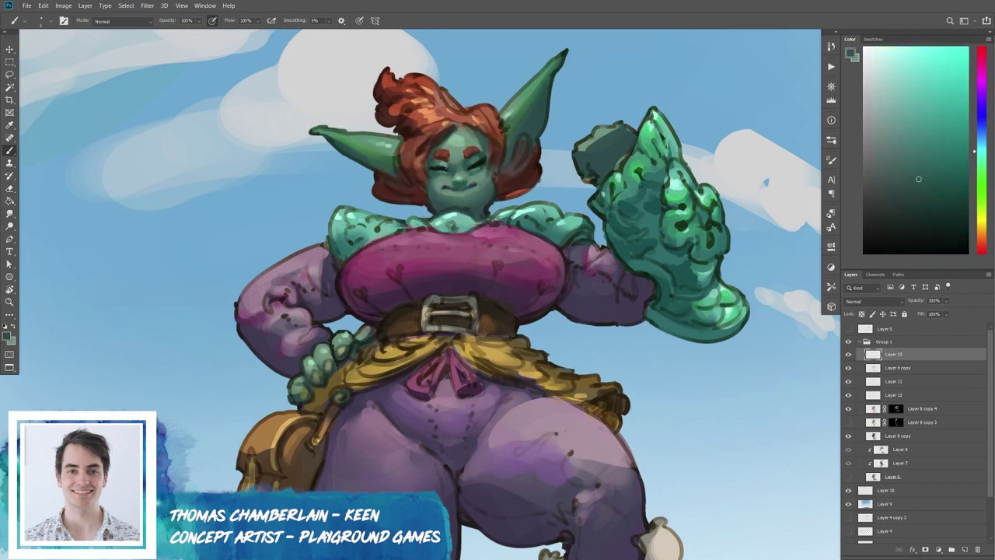
left_click(443, 161, "alt")
left_click(447, 160, "alt")
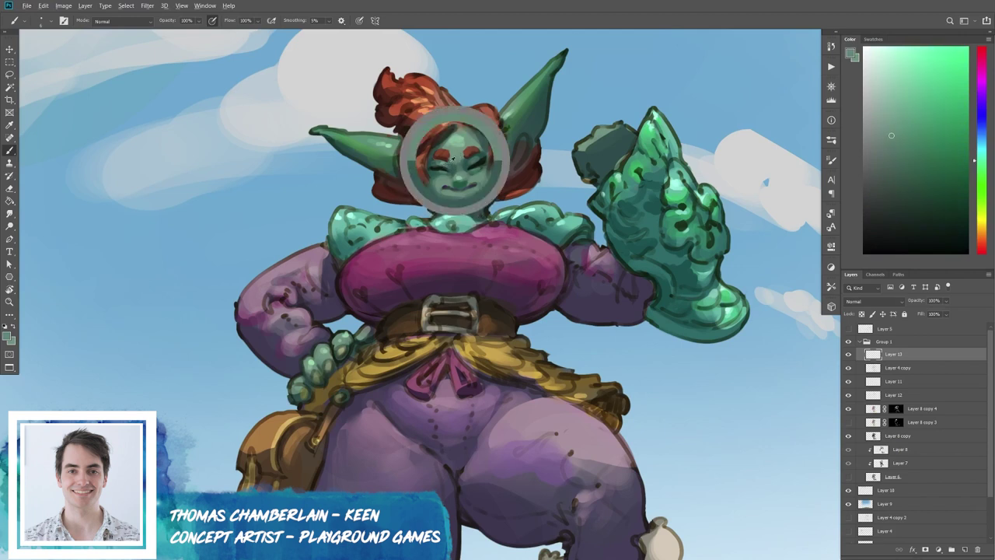
left_click(447, 186, "alt")
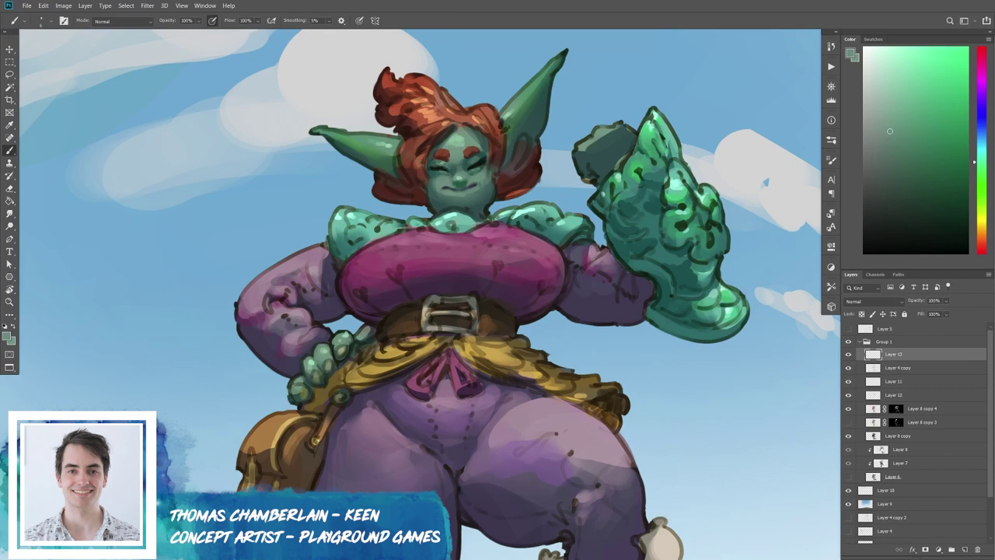
left_click(478, 186, "alt")
Rotate and mirror the canvas view to check the drawing, then resume painting.
key("r")
left_click_drag(483, 86, 531, 223)
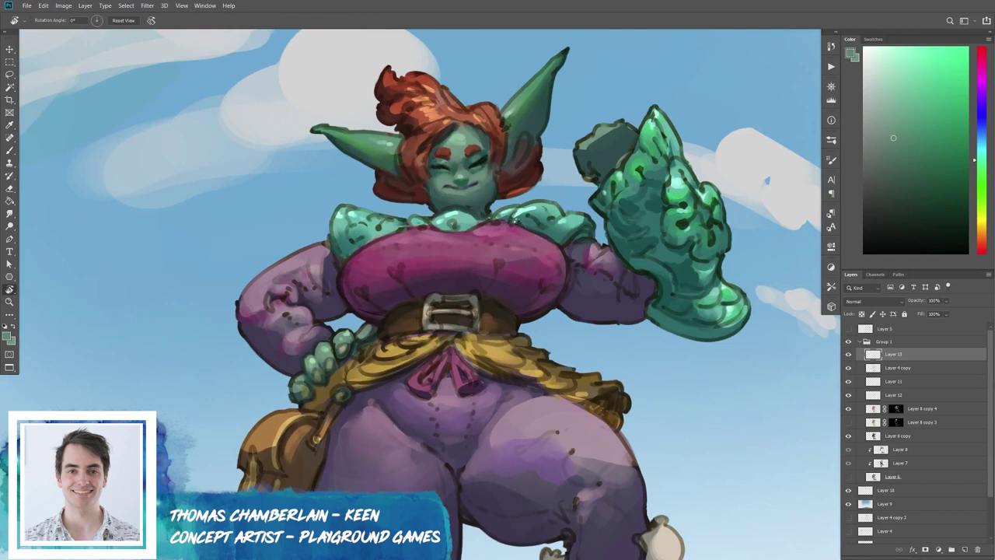
key("h")
key("h")
key("b")
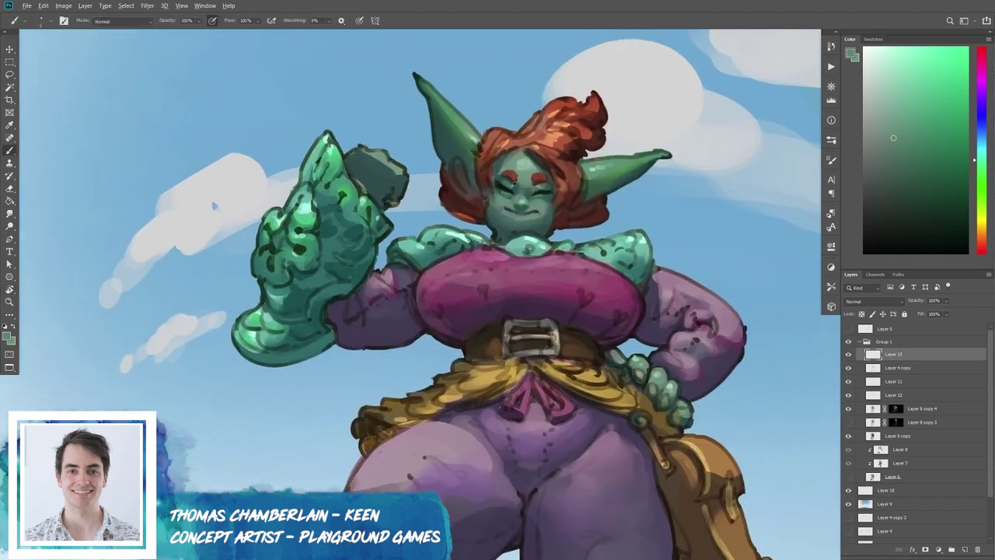
Paint a dark green shadow under the chin and neck.
left_click(514, 187, "alt")
left_click(510, 190, "alt")
left_click(509, 195, "alt")
left_click(505, 181, "alt")
left_click(505, 173, "alt")
left_click(500, 163, "alt")
left_click(498, 215, "alt")
left_click_drag(501, 222, 489, 214)
Add a light mint green highlight along the top of the ear.
left_click(495, 221, "alt")
left_click(550, 203, "alt")
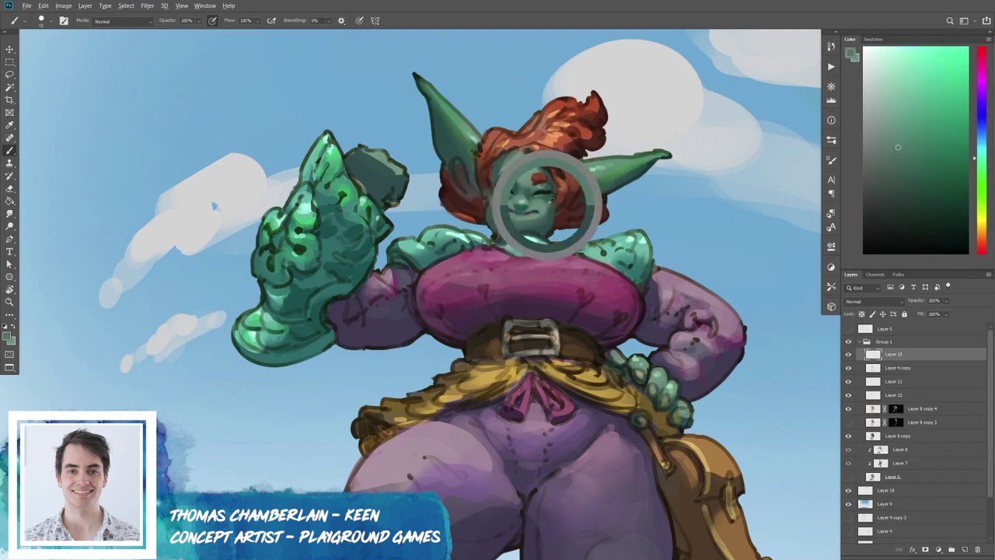
left_click(509, 199, "alt")
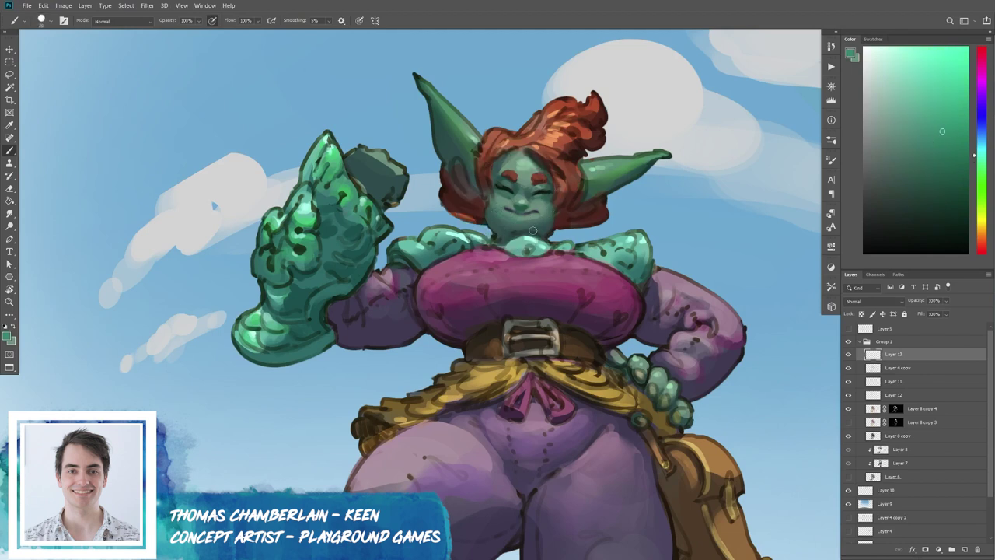
left_click(463, 123, "alt")
left_click_drag(580, 164, 667, 154)
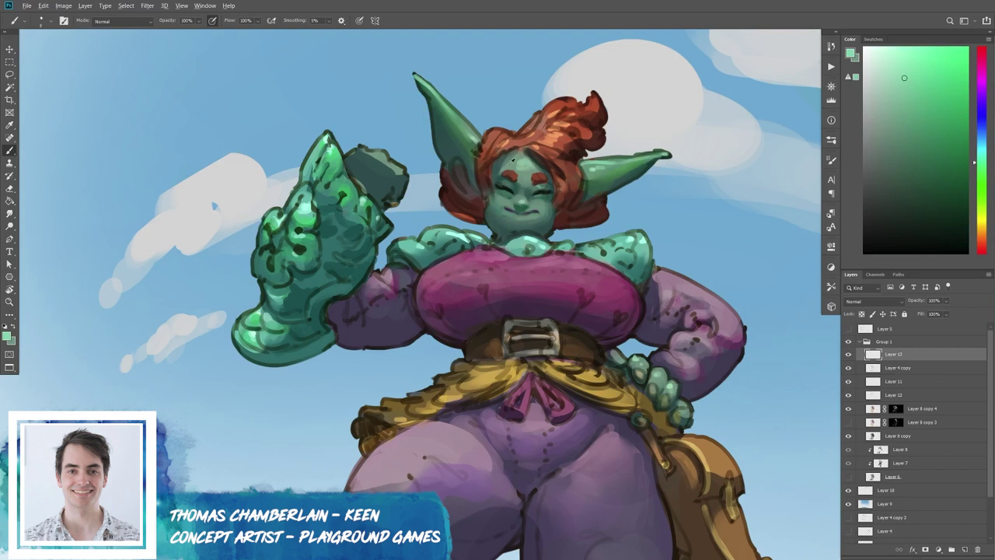
Sample the hair's red-orange and face greens, then darken the line of the closed eye.
left_click(544, 139, "alt")
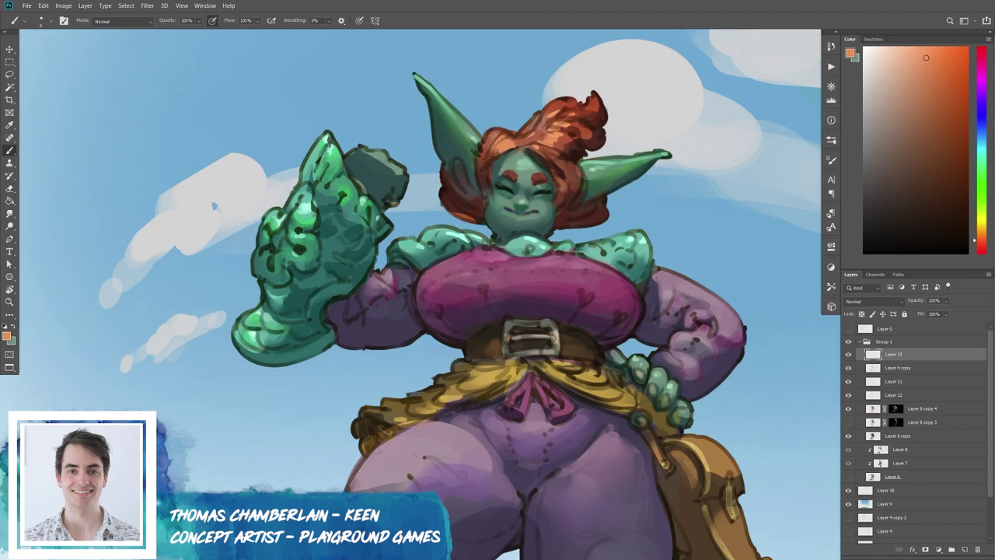
left_click(514, 132, "alt")
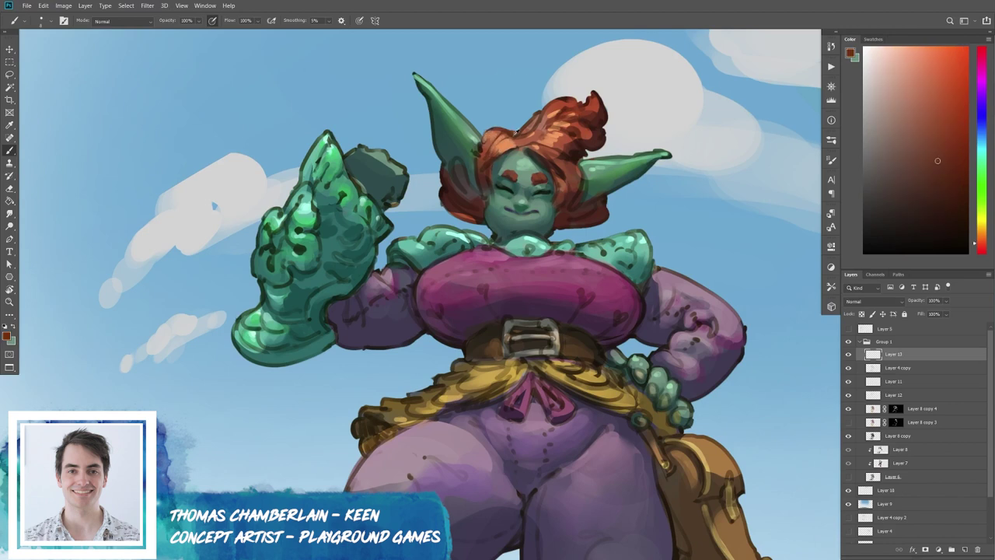
left_click(507, 134, "alt")
left_click(497, 153, "alt")
left_click(522, 209, "alt")
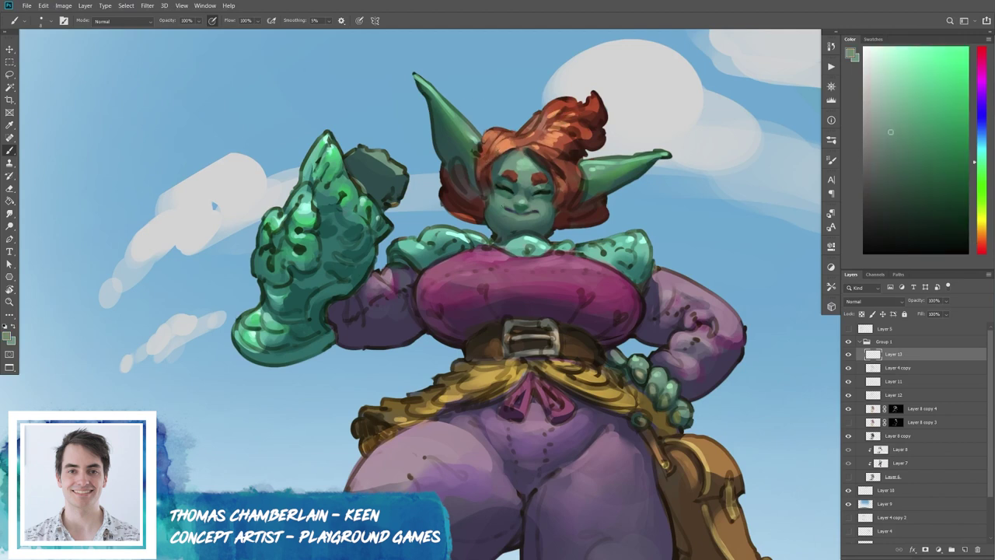
left_click(536, 208, "alt")
left_click(510, 190, "alt")
left_click_drag(533, 195, 548, 196)
Add a dark teal stroke near the right eye, pick a dark red, and zoom out to the whole character.
left_click(535, 189, "alt")
left_click(548, 181, "alt")
left_click_drag(531, 187, 547, 186)
left_click(510, 185, "alt")
left_click(526, 198, "alt")
left_click(525, 200, "alt")
left_click(507, 197, "alt")
left_click(578, 167, "alt")
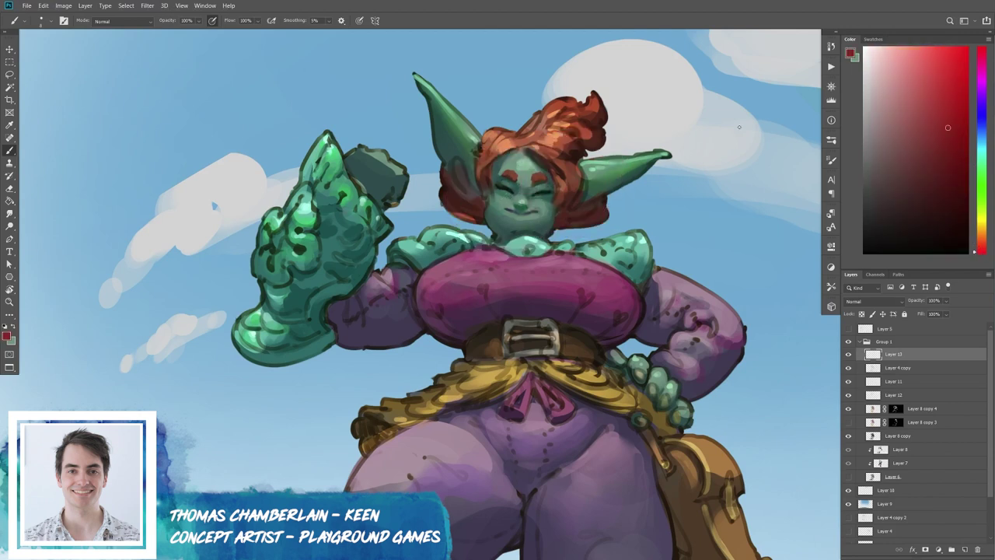
key("bracketright")
key("ctrl+minus")
key("ctrl+minus")
scroll(777, 44, "down", 5)
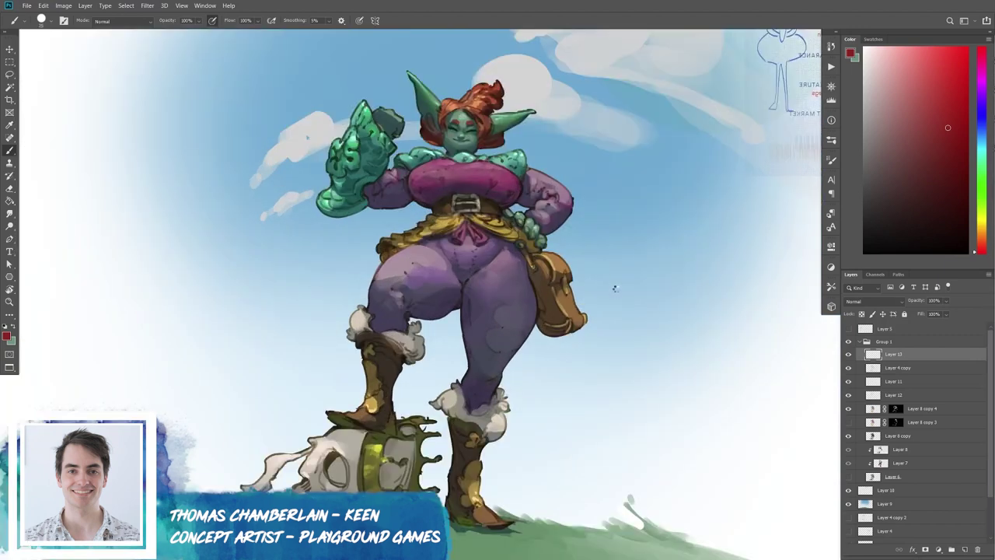
Flip the view back to normal and marquee-select a tall rectangle around the goblin.
key("h")
scroll(286, 130, "down", 3)
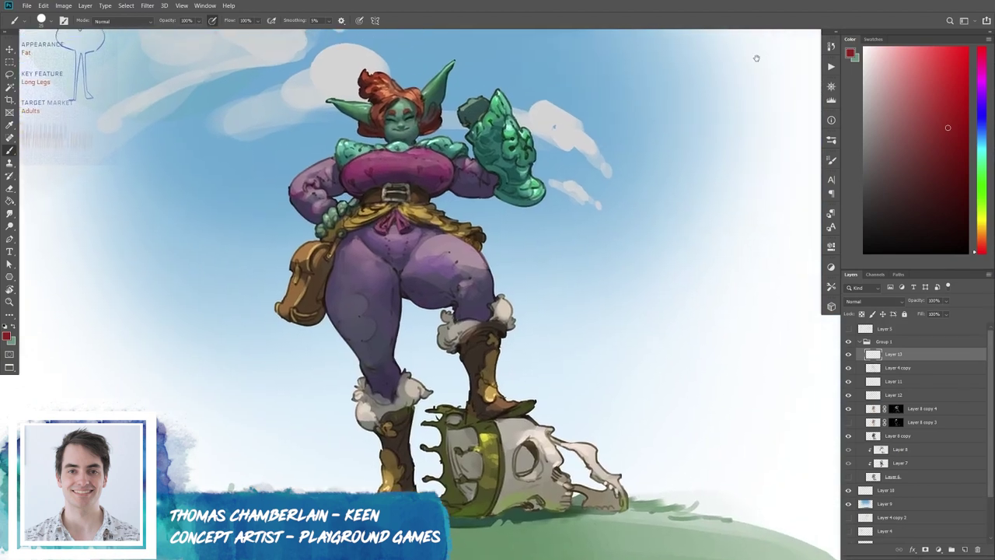
scroll(286, 130, "down", 2)
key("m")
left_click_drag(277, 102, 615, 475)
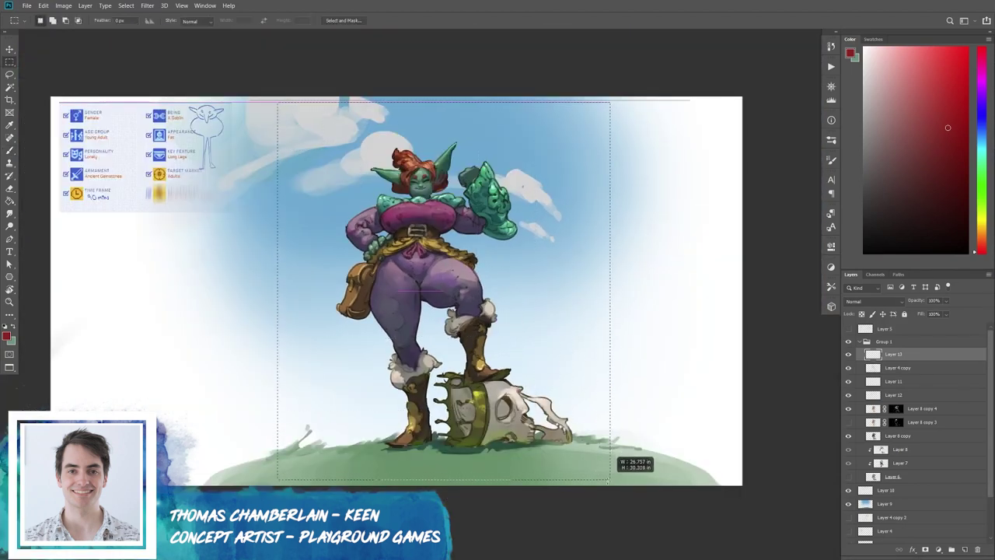
left_click_drag(615, 474, 584, 477)
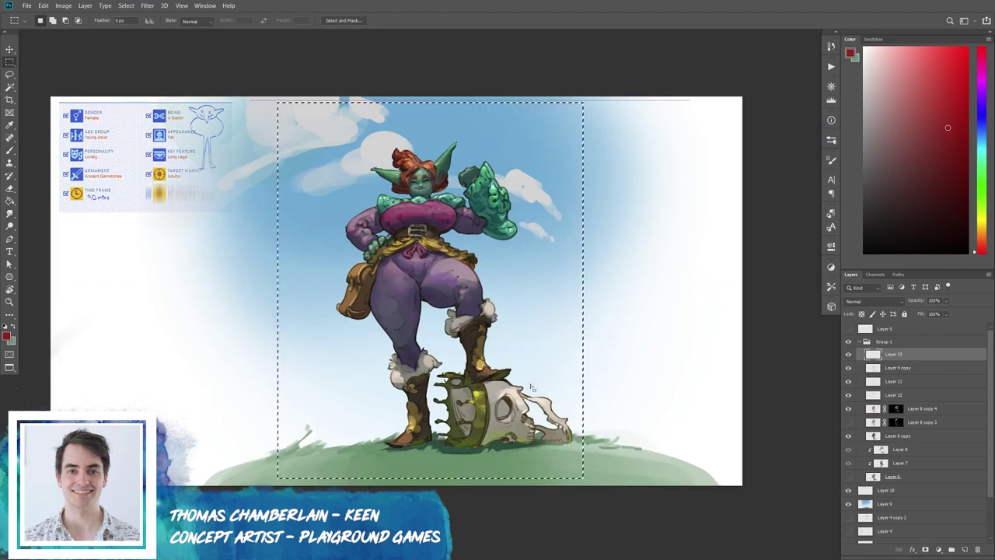
Paste the copied selection into a new clipboard-sized document and fit it on screen.
left_click(26, 6)
left_click(230, 222)
key("ctrl+n")
left_click(853, 318)
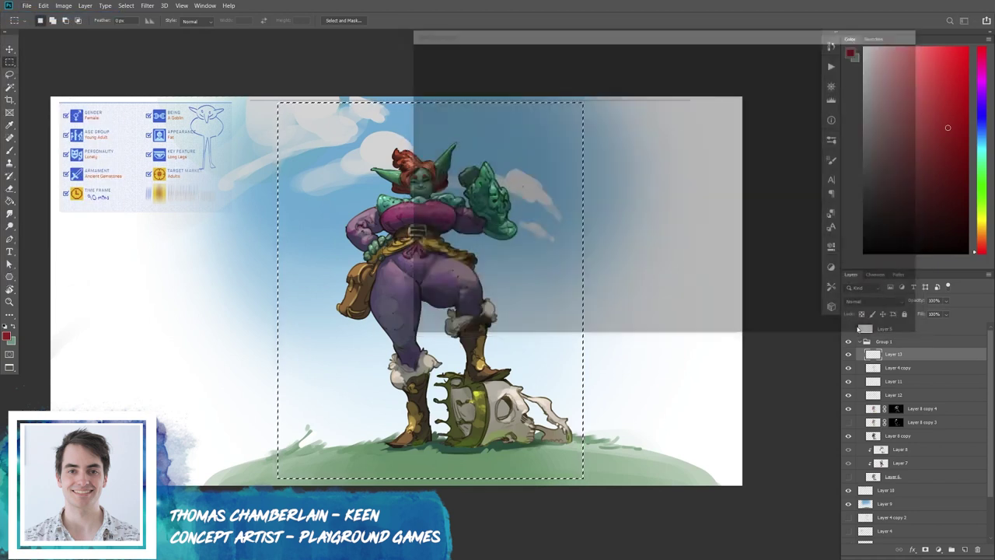
key("ctrl+v")
left_click_drag(693, 402, 669, 397)
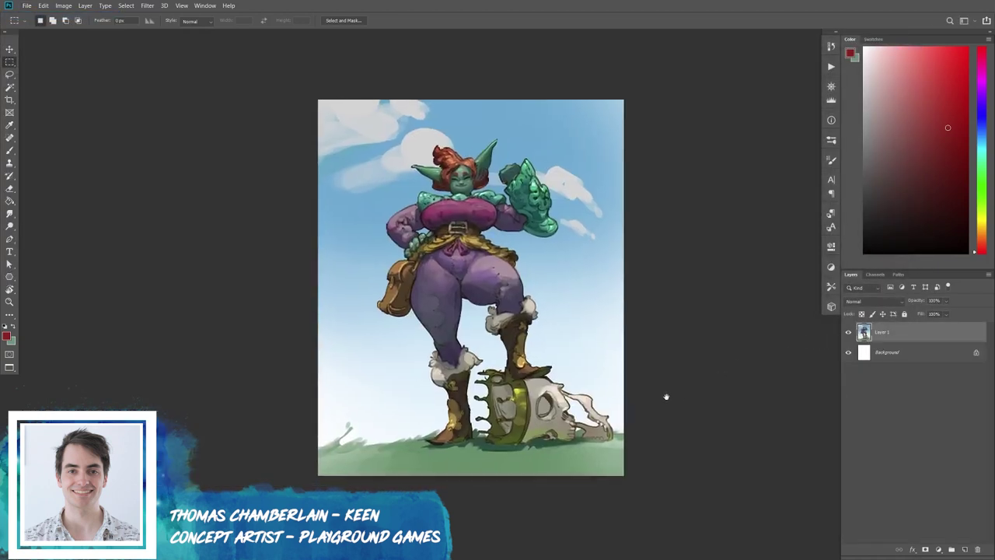
key("ctrl+plus")
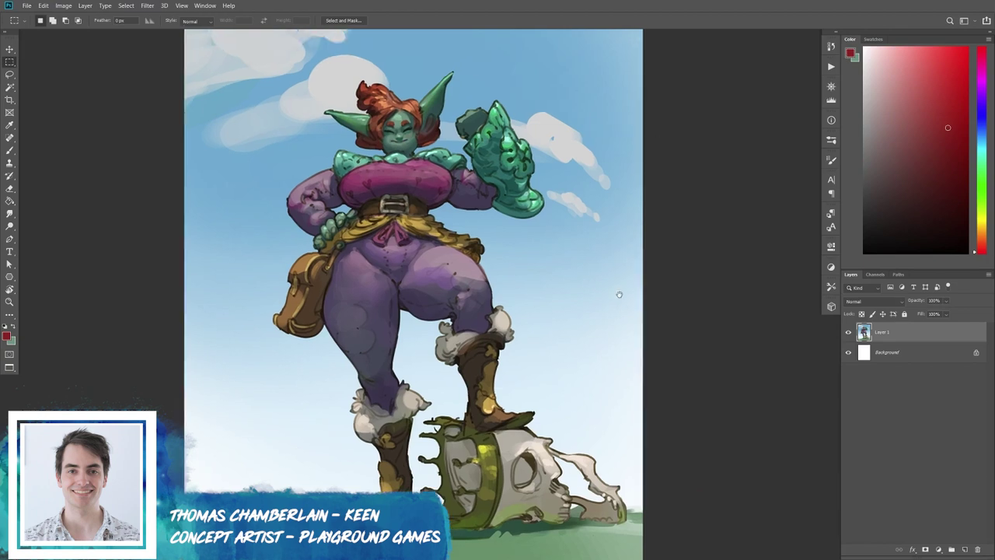
key("ctrl+minus")
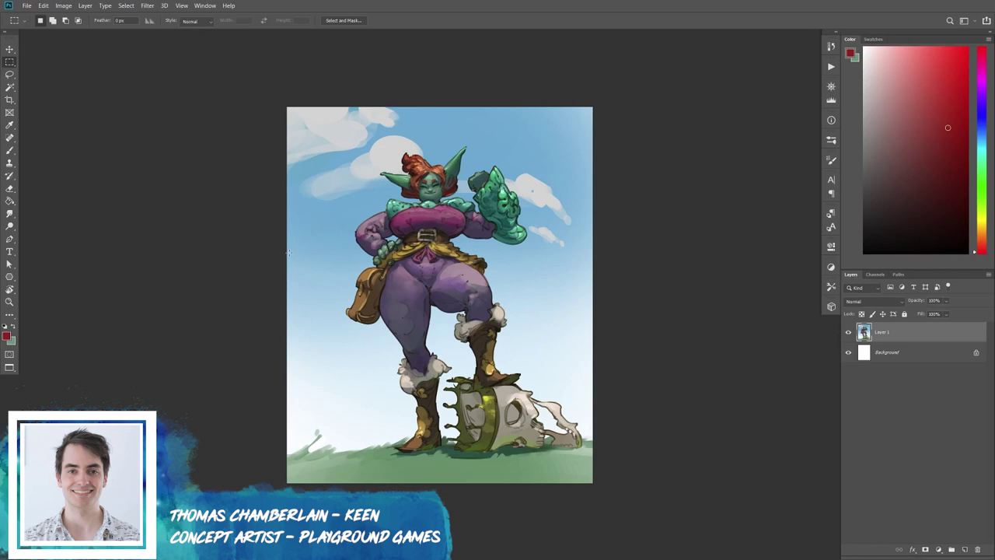
Set white as the paint colour, choose the Brush and add a new signature layer.
left_click(865, 49)
key("ctrl+plus")
scroll(603, 229, "down", 5)
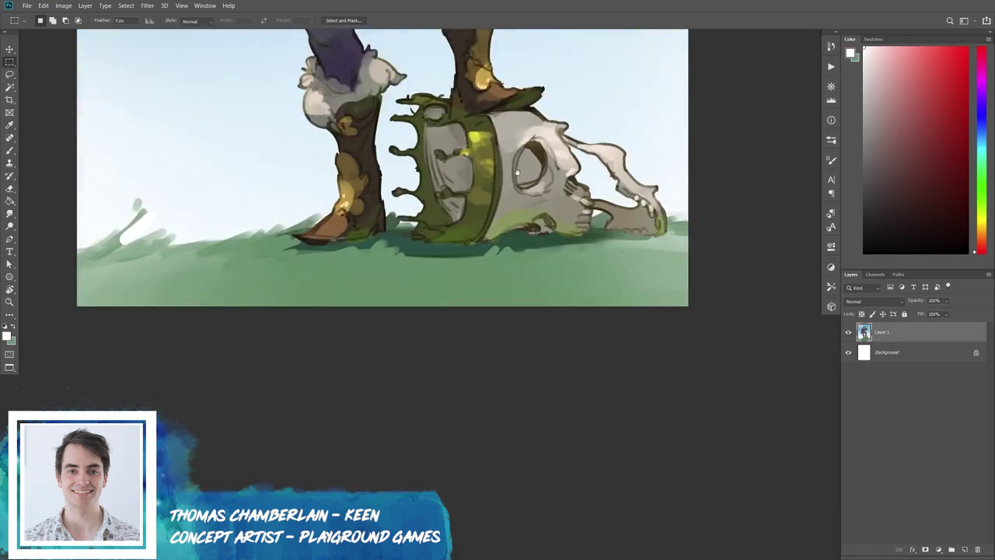
scroll(603, 229, "down", 1)
key("b")
left_click(964, 549)
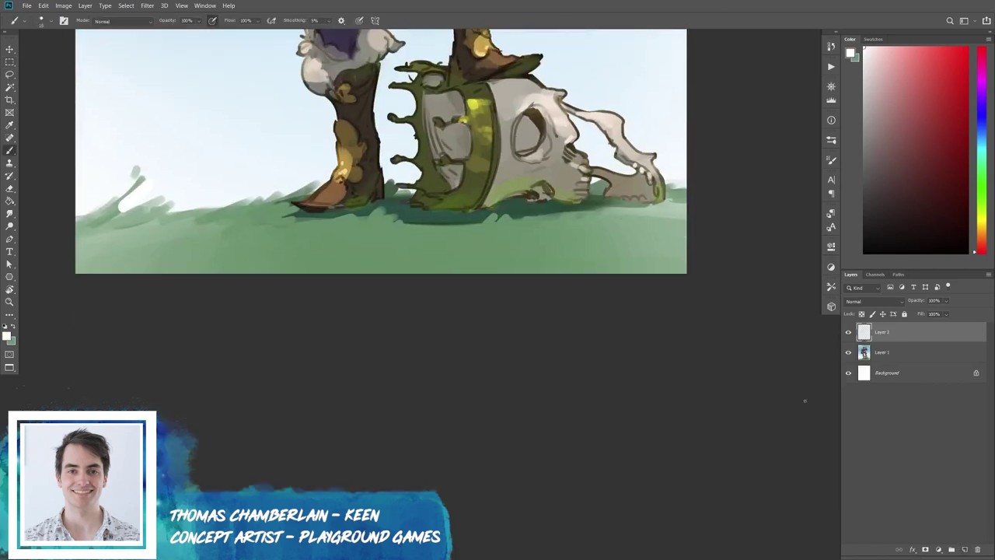
Write an underlined white signature at bottom right, nudge it into place, then sample the grass greens.
left_click_drag(565, 263, 664, 240)
left_click_drag(601, 256, 605, 266)
left_click_drag(617, 258, 676, 271)
key("ctrl+0")
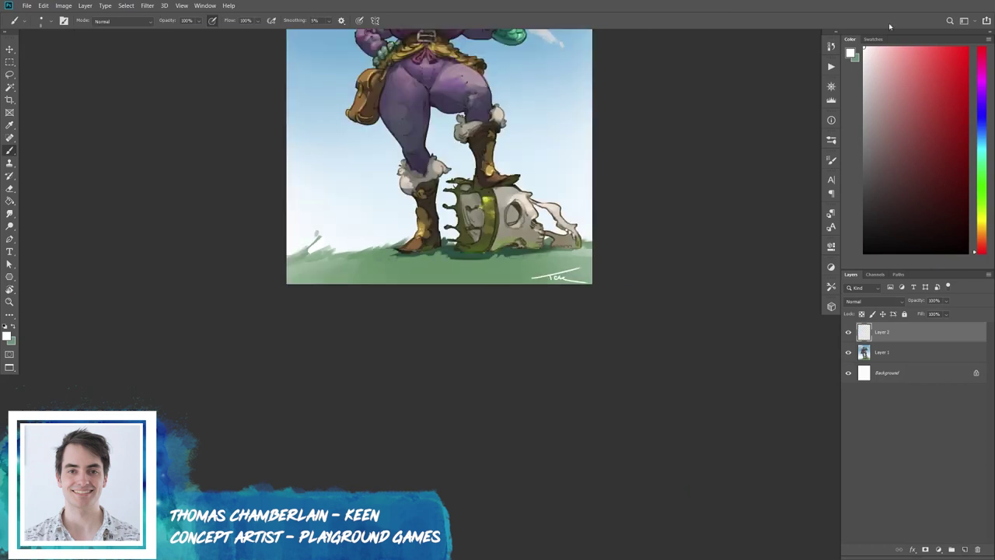
left_click_drag(622, 393, 618, 388)
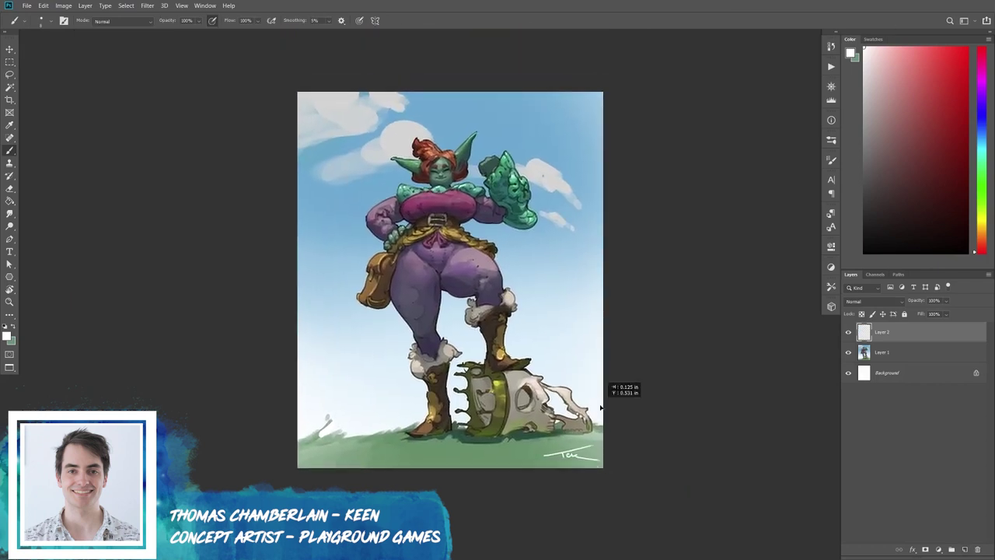
left_click_drag(664, 334, 667, 339)
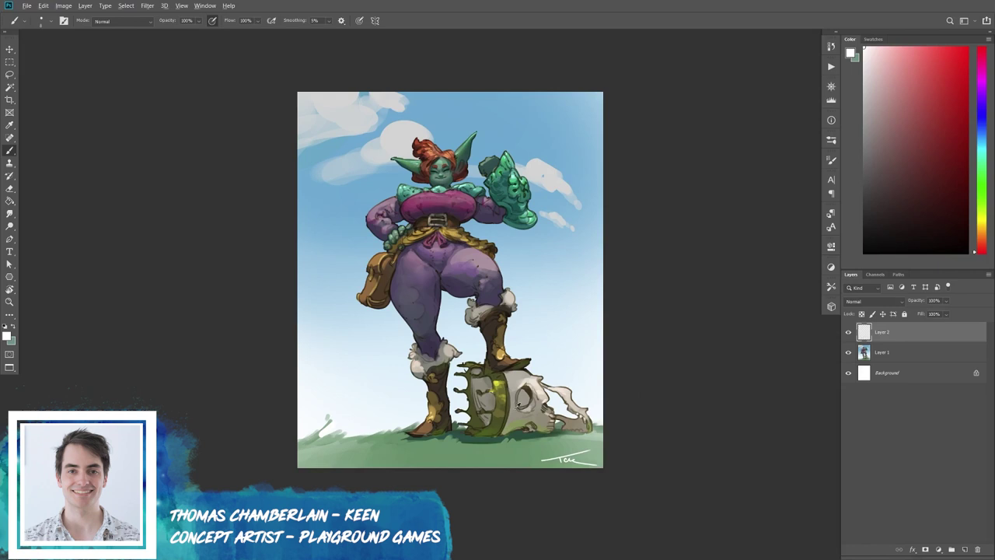
left_click_drag(508, 404, 511, 426)
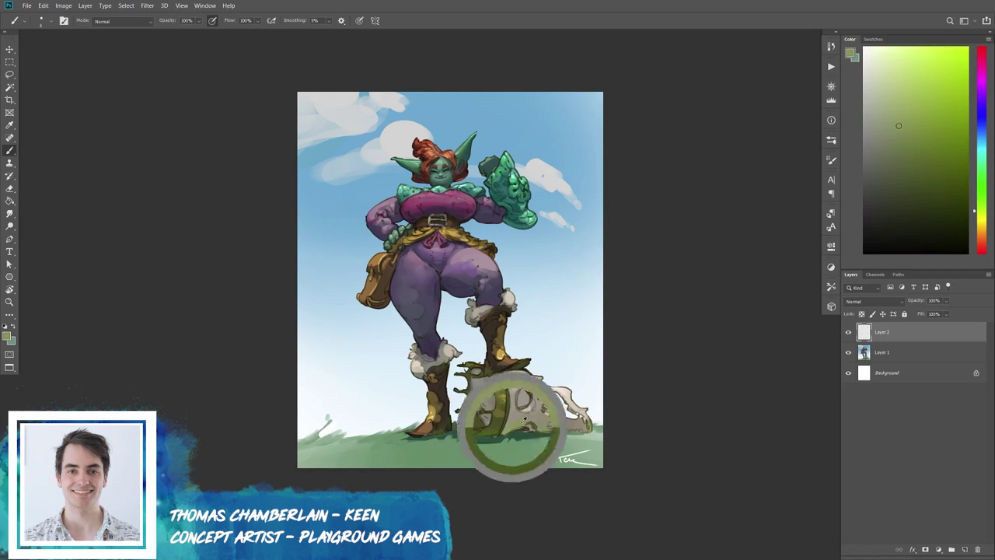
mouse_move(511, 426)
left_mouse_down()
mouse_move(511, 445)
mouse_move(493, 456)
left_mouse_up()
Open Replace Color, cancel it, and target Layer 1 instead.
key("ctrl+shift+r")
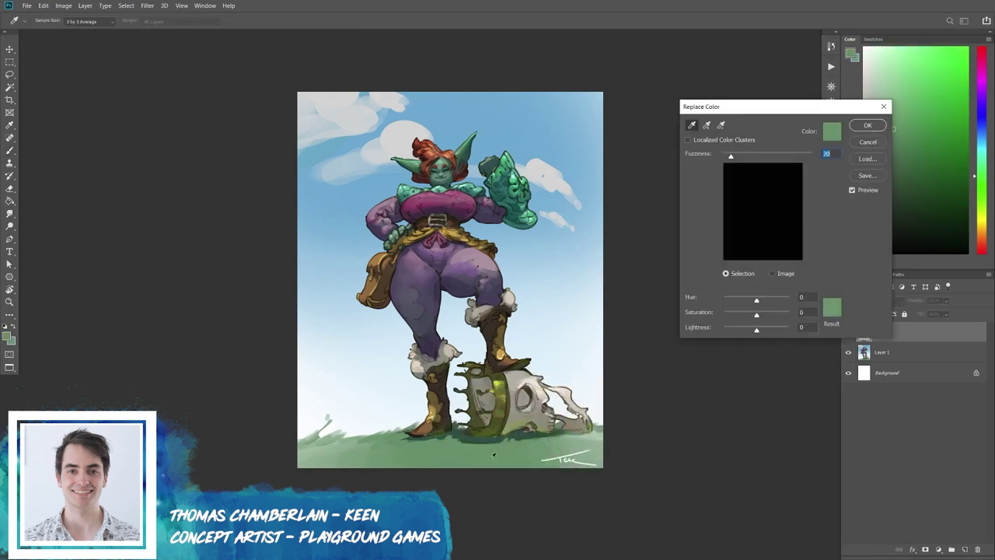
mouse_move(757, 300)
left_mouse_down()
mouse_move(748, 301)
mouse_move(780, 331)
left_mouse_up()
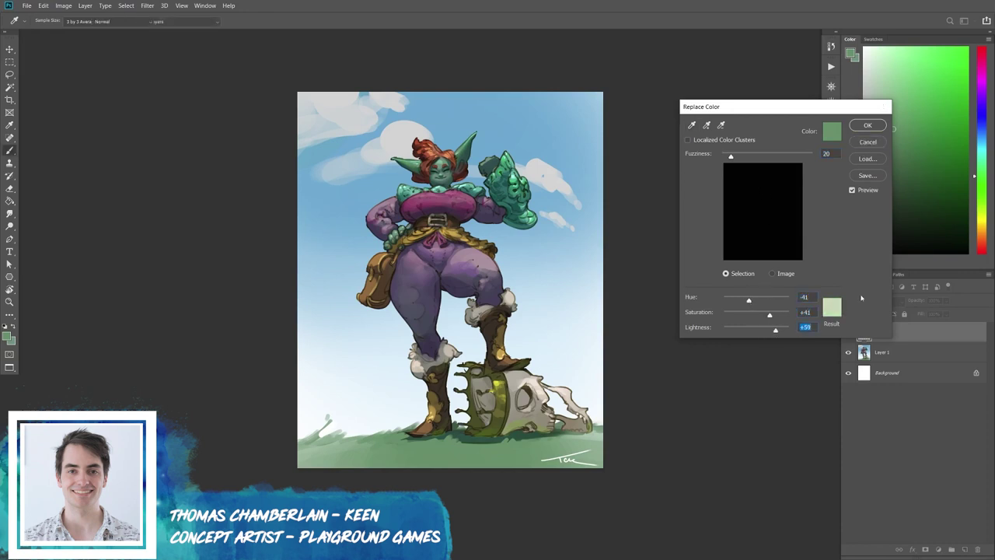
left_click(868, 142)
left_click(891, 354)
Replace the grass green with Fuzziness 48, Hue −28, Saturation +39, Lightness +16, and compare before/after.
mouse_move(758, 315)
left_mouse_down()
mouse_move(768, 315)
mouse_move(748, 300)
mouse_move(767, 330)
left_mouse_up()
left_click_drag(731, 155, 738, 156)
mouse_move(767, 330)
left_mouse_down()
mouse_move(775, 315)
mouse_move(748, 302)
left_mouse_up()
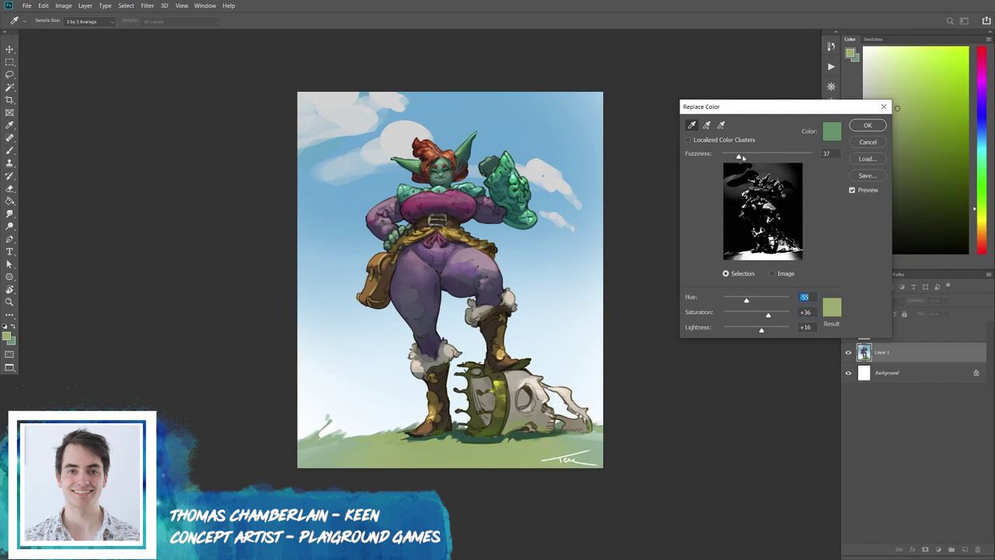
left_click_drag(738, 156, 743, 156)
left_click_drag(746, 301, 749, 301)
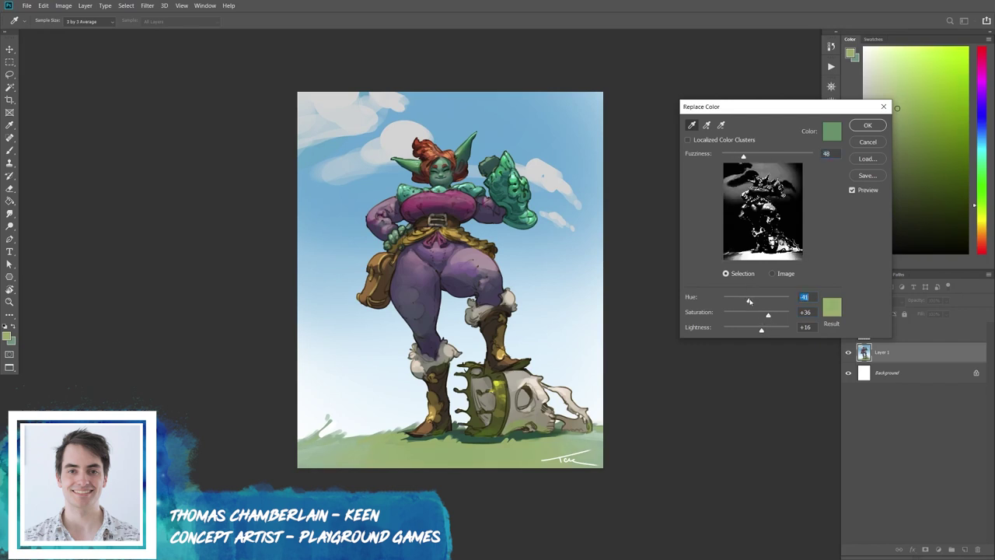
left_click_drag(751, 302, 751, 302)
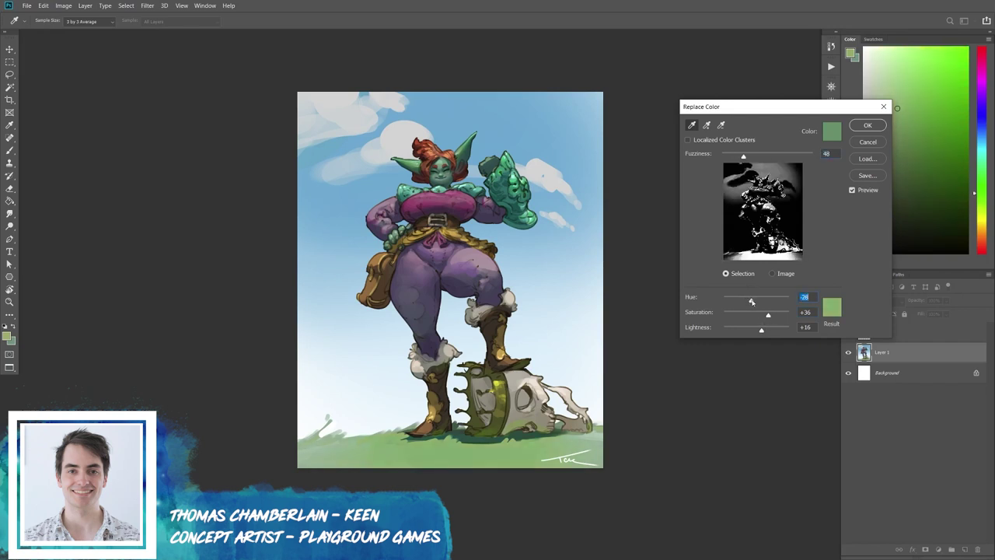
left_click(868, 125)
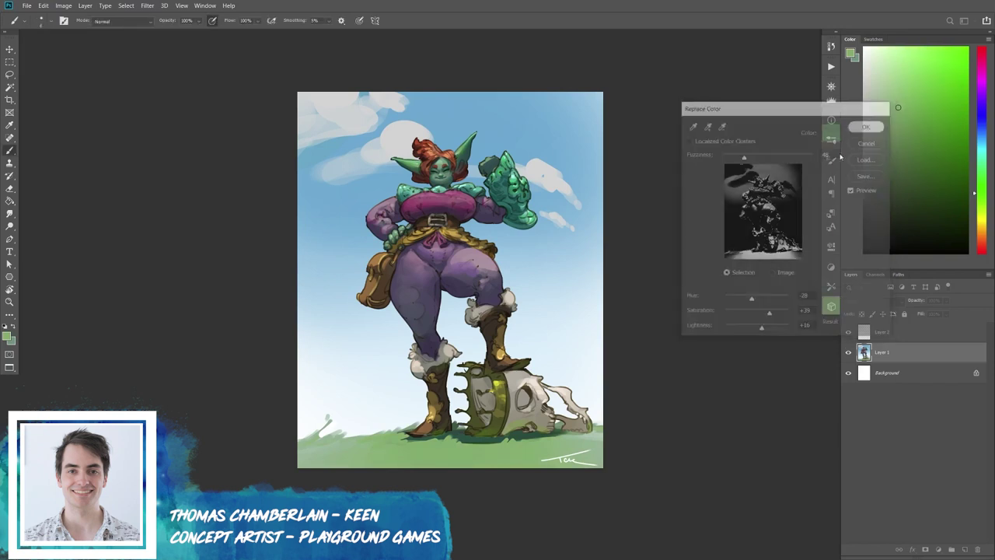
key("ctrl+z")
key("ctrl+shift+z")
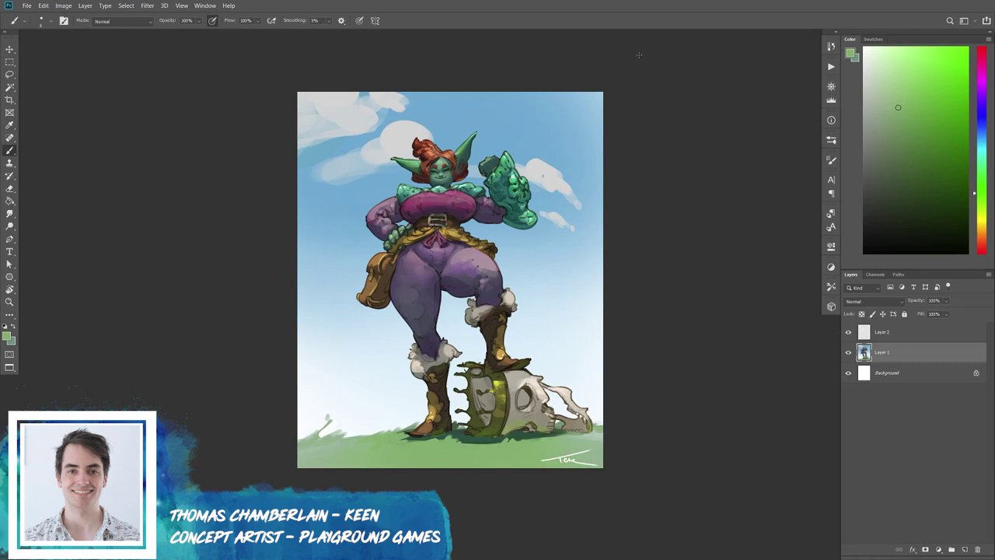
key("f")
key("f")
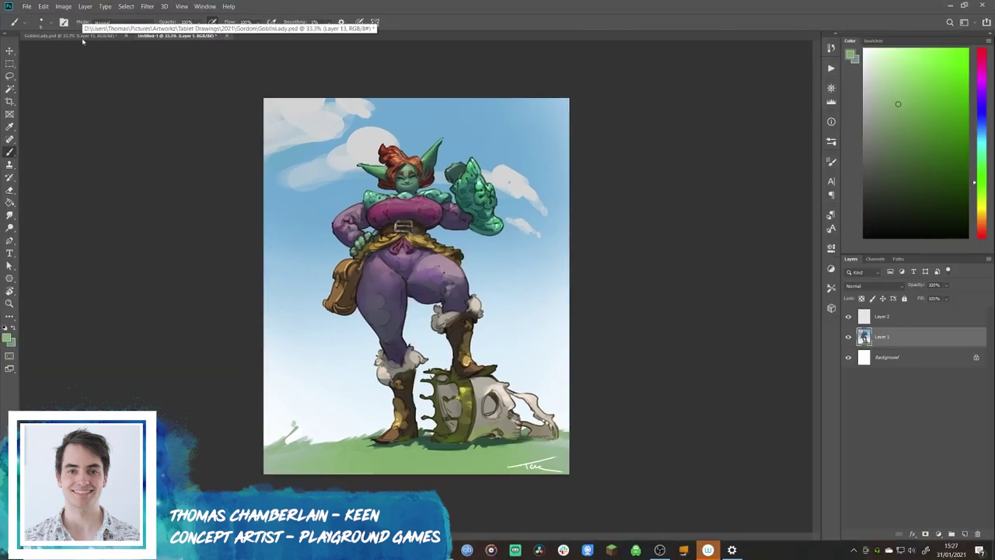
In GoblinLady.psd, deselect and group the finished painting layers into Group 2.
left_click(82, 38)
key("ctrl+d")
left_click(858, 326)
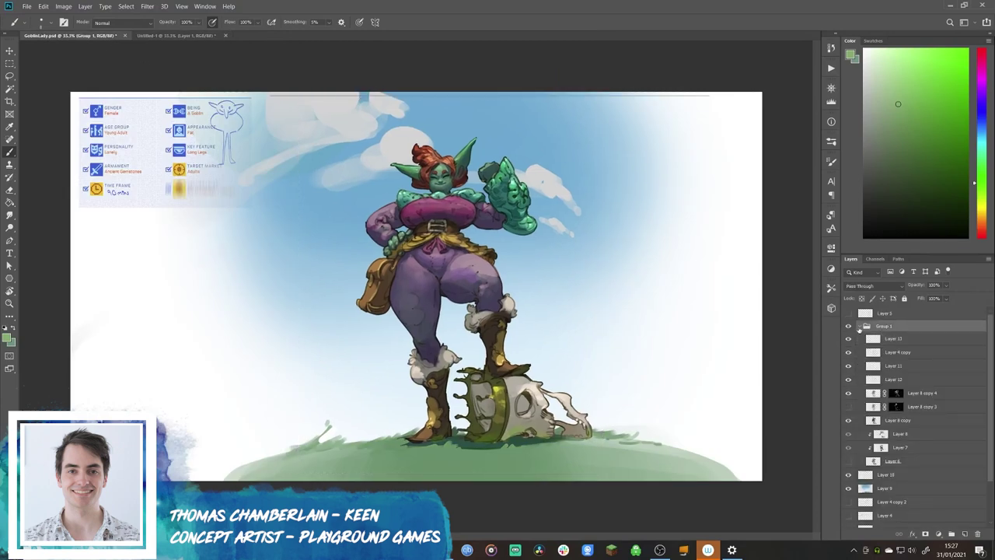
left_click(848, 326)
left_click(848, 339)
left_click(849, 327)
left_click(884, 353, "shift")
key("ctrl+g")
Hide Group 2 and toggle the underlying sketch layers (Layer 3, Layer 1, Layer 4) to inspect them.
left_click(848, 326)
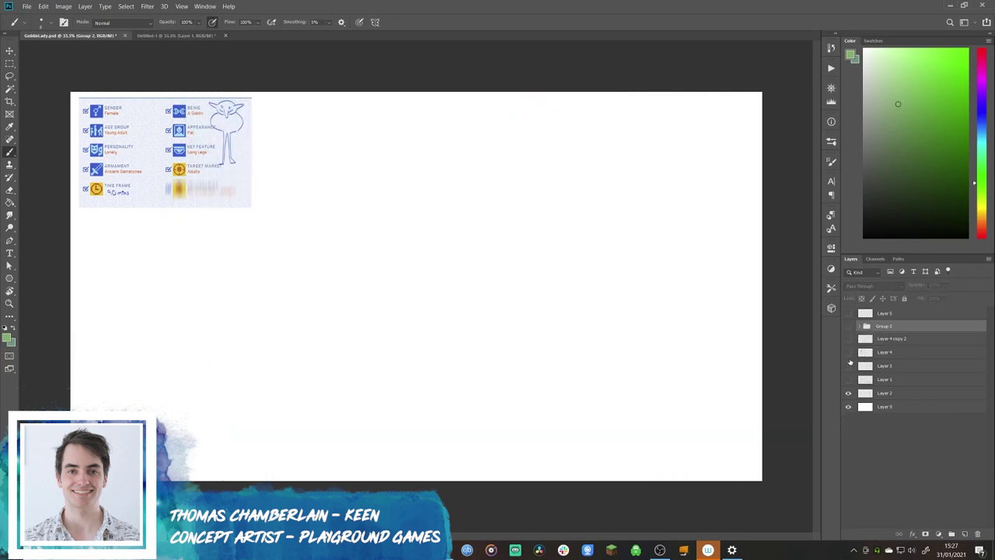
left_click(848, 366)
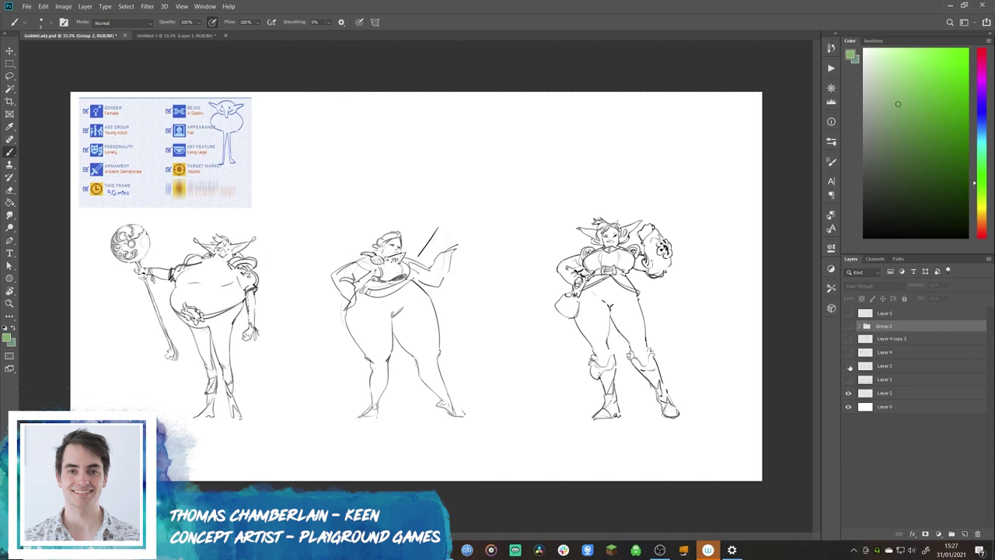
left_click(848, 366)
left_click(849, 379)
left_click(875, 378)
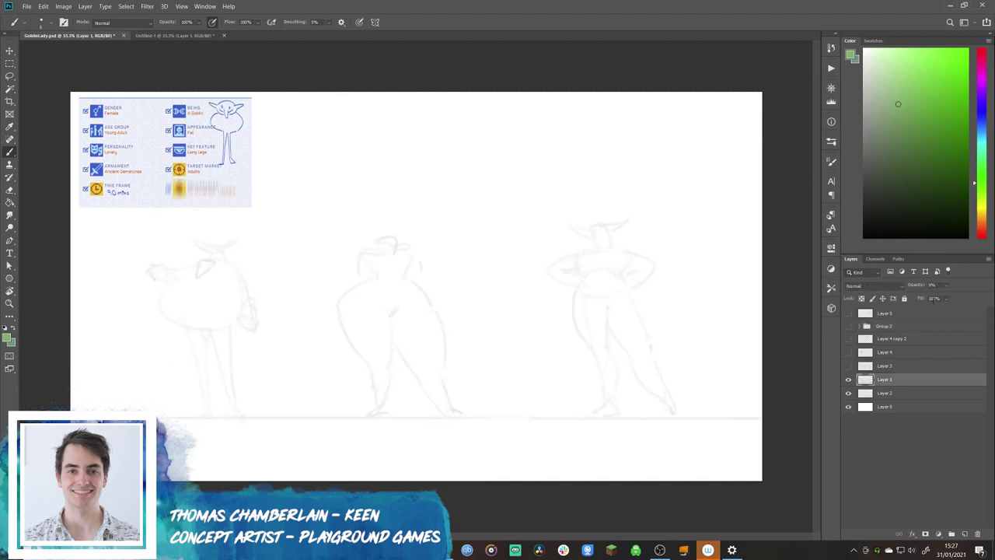
left_click(848, 379)
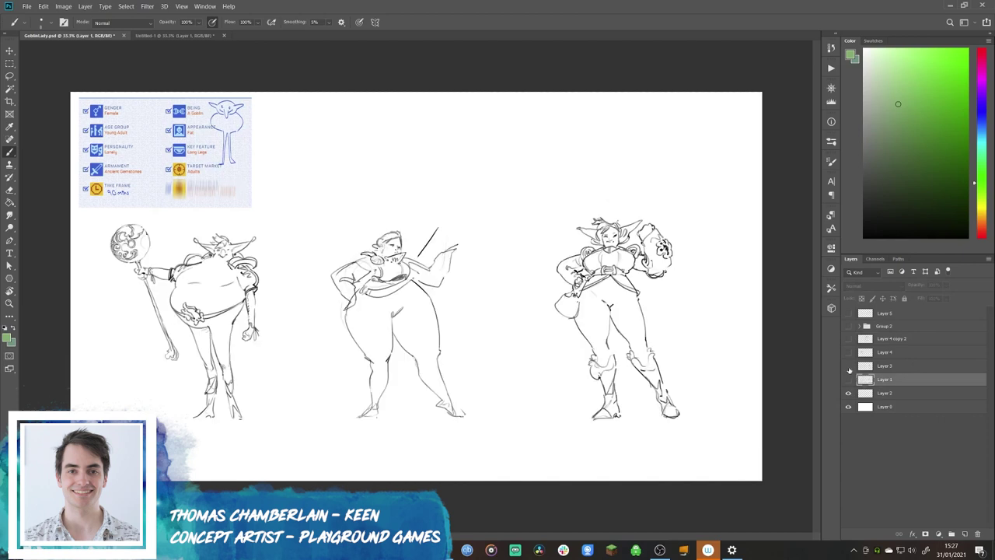
left_click(848, 365)
left_click(848, 352)
Raise Layer 4 copy 2 to 100% opacity and merge it down into Layer 4.
left_click(849, 340)
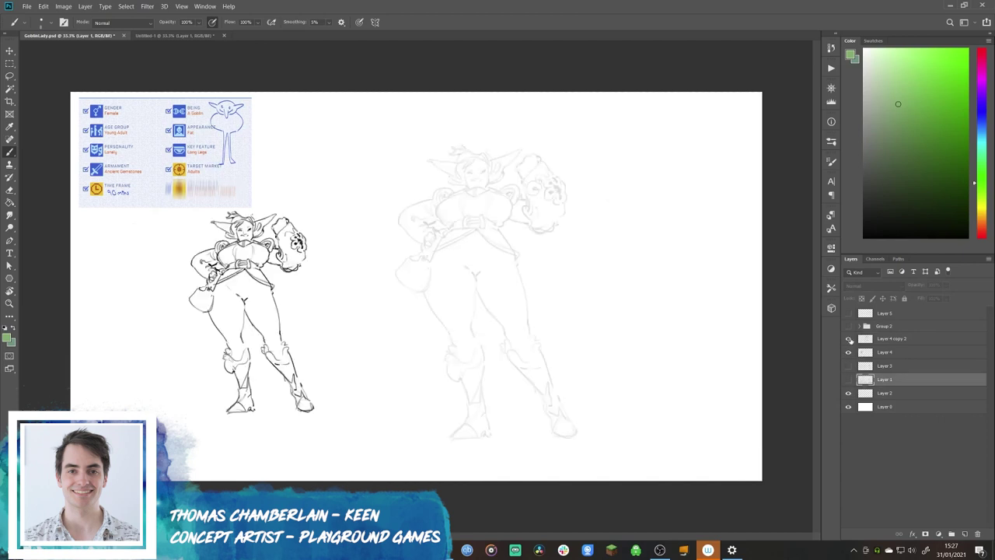
left_click(884, 342)
left_click(946, 285)
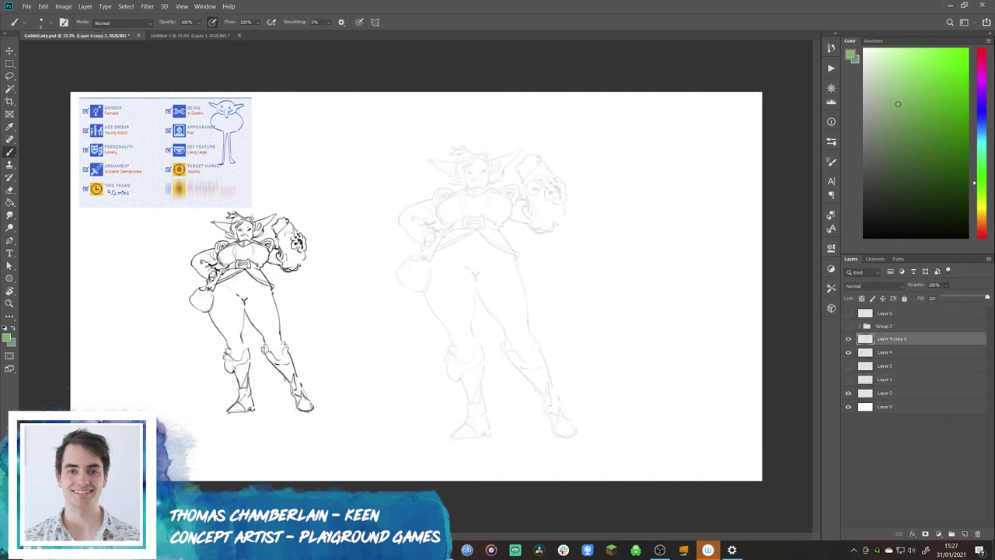
left_click_drag(949, 294, 987, 297)
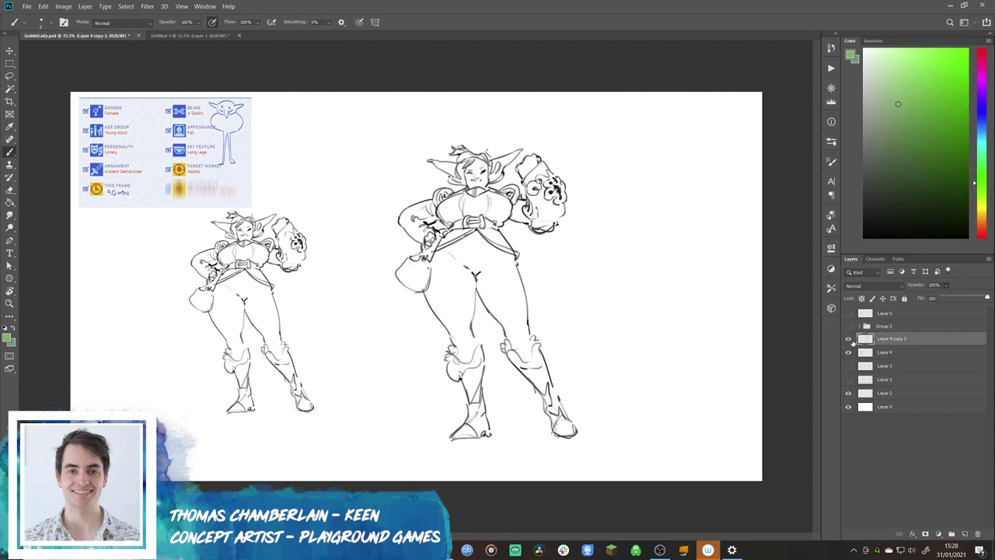
key("ctrl+e")
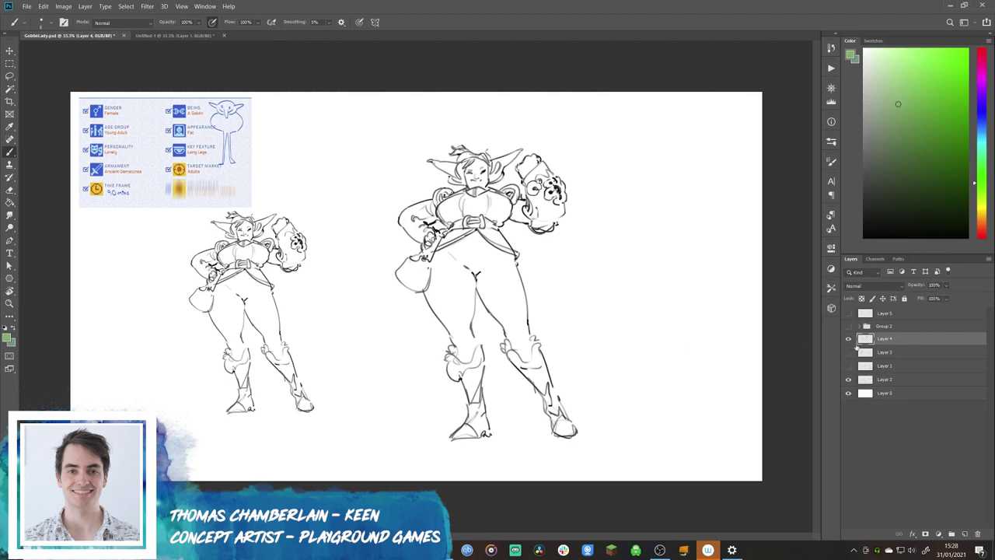
Compare the gesture sketches on Layer 1 against the line drawings, then show the finished Group 2 painting again.
left_click(848, 339)
left_click(849, 352)
left_click(849, 365)
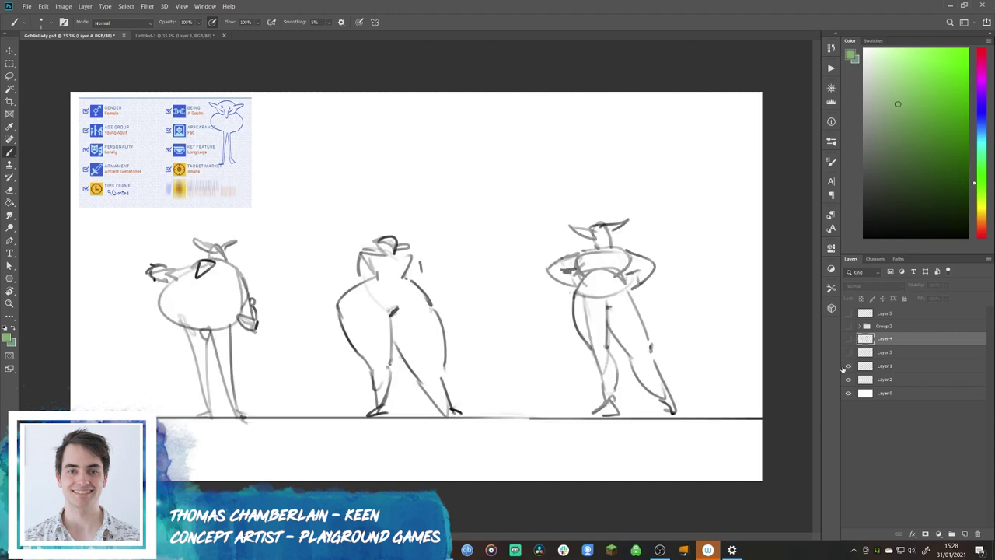
left_click(848, 367)
left_click(849, 366)
left_click(848, 365)
left_click(847, 366)
left_click(848, 327)
left_click(848, 367)
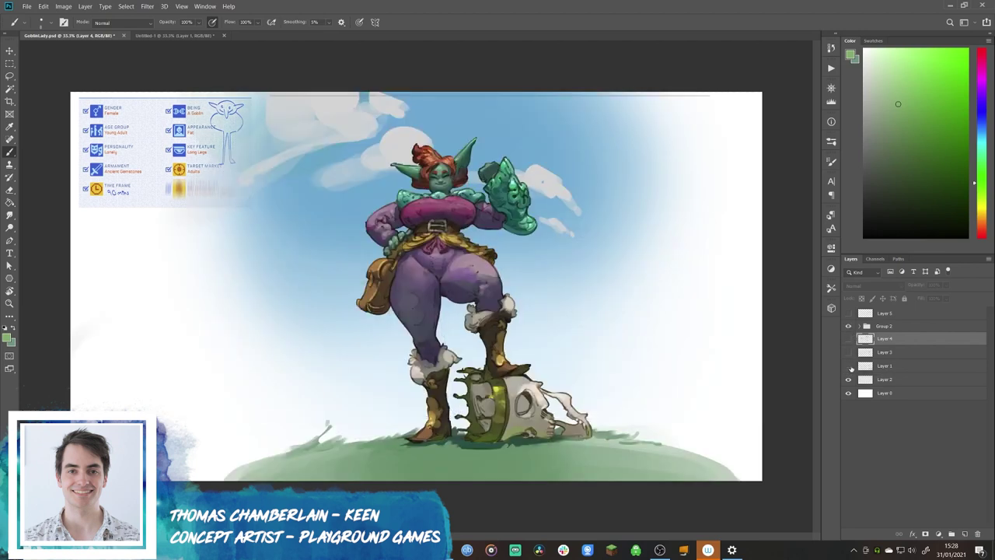